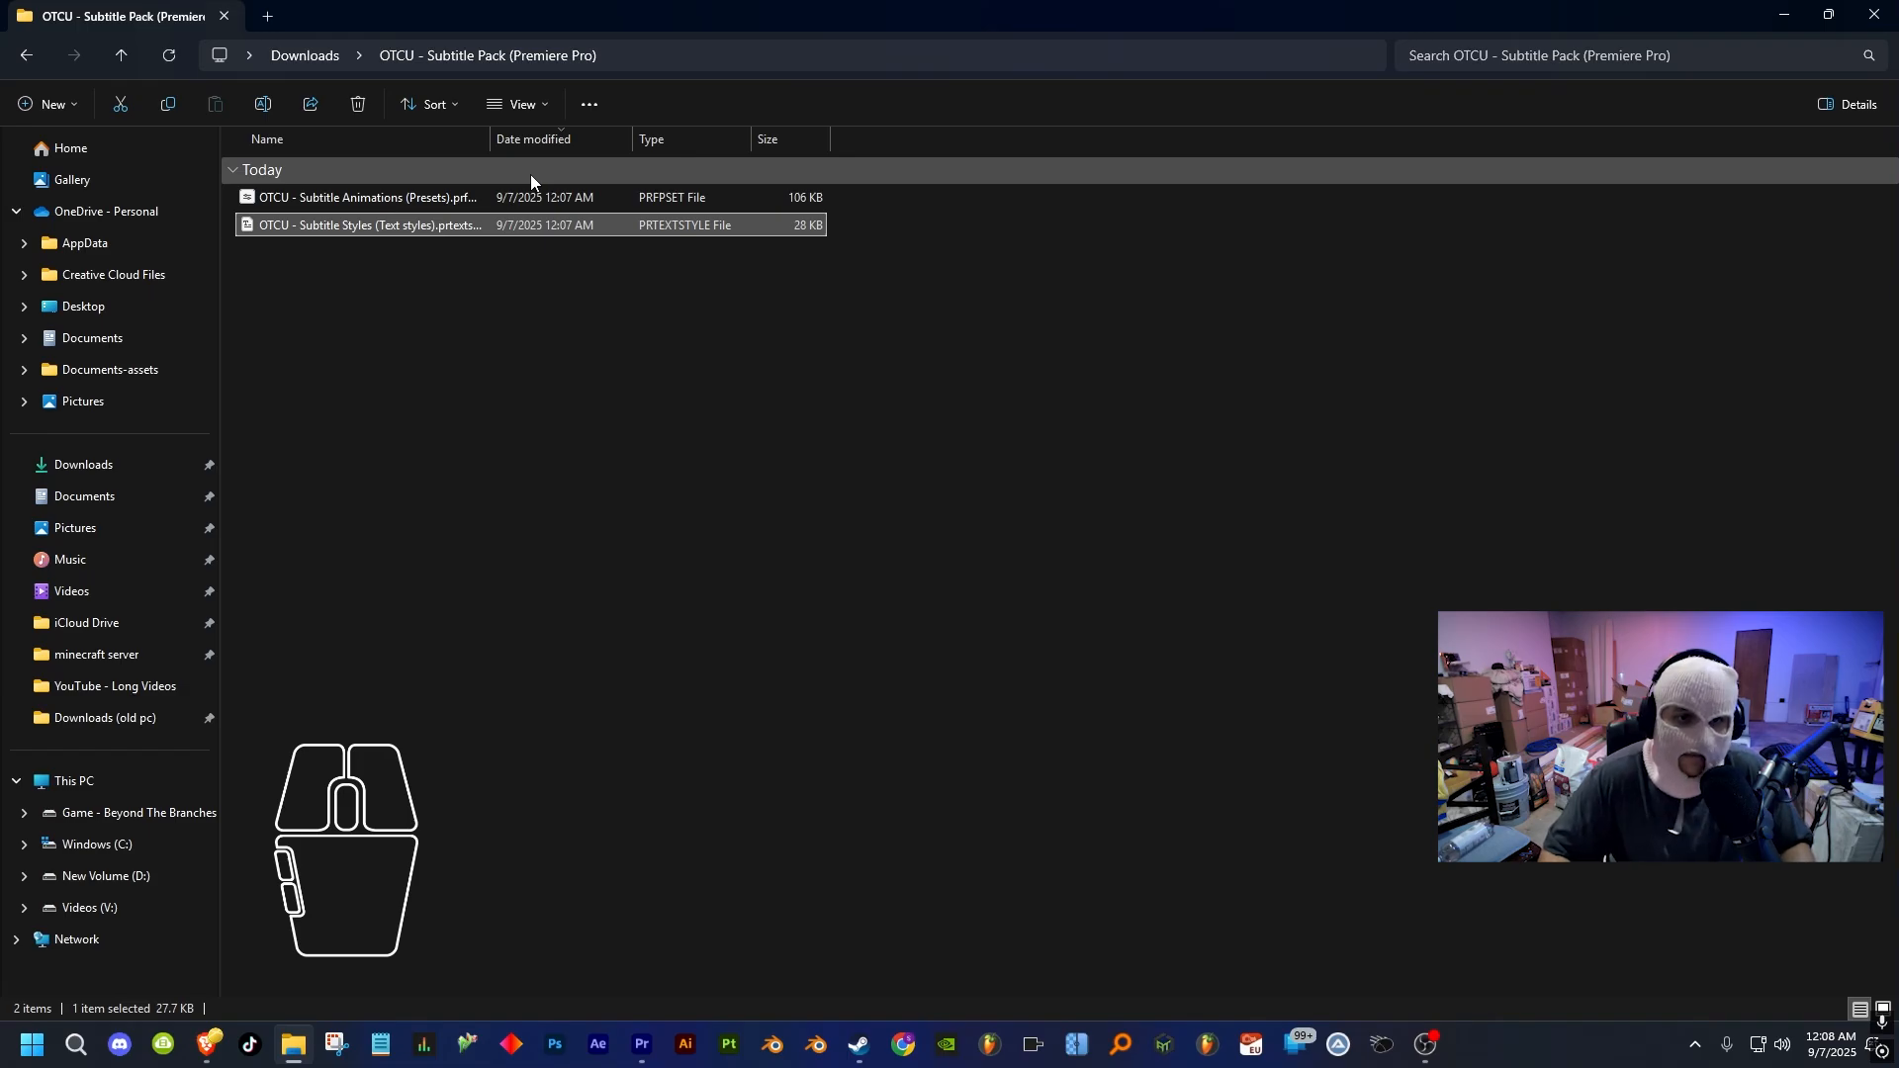
pyautogui.moveTo(413, 8); pyautogui.dragTo(0, 366)
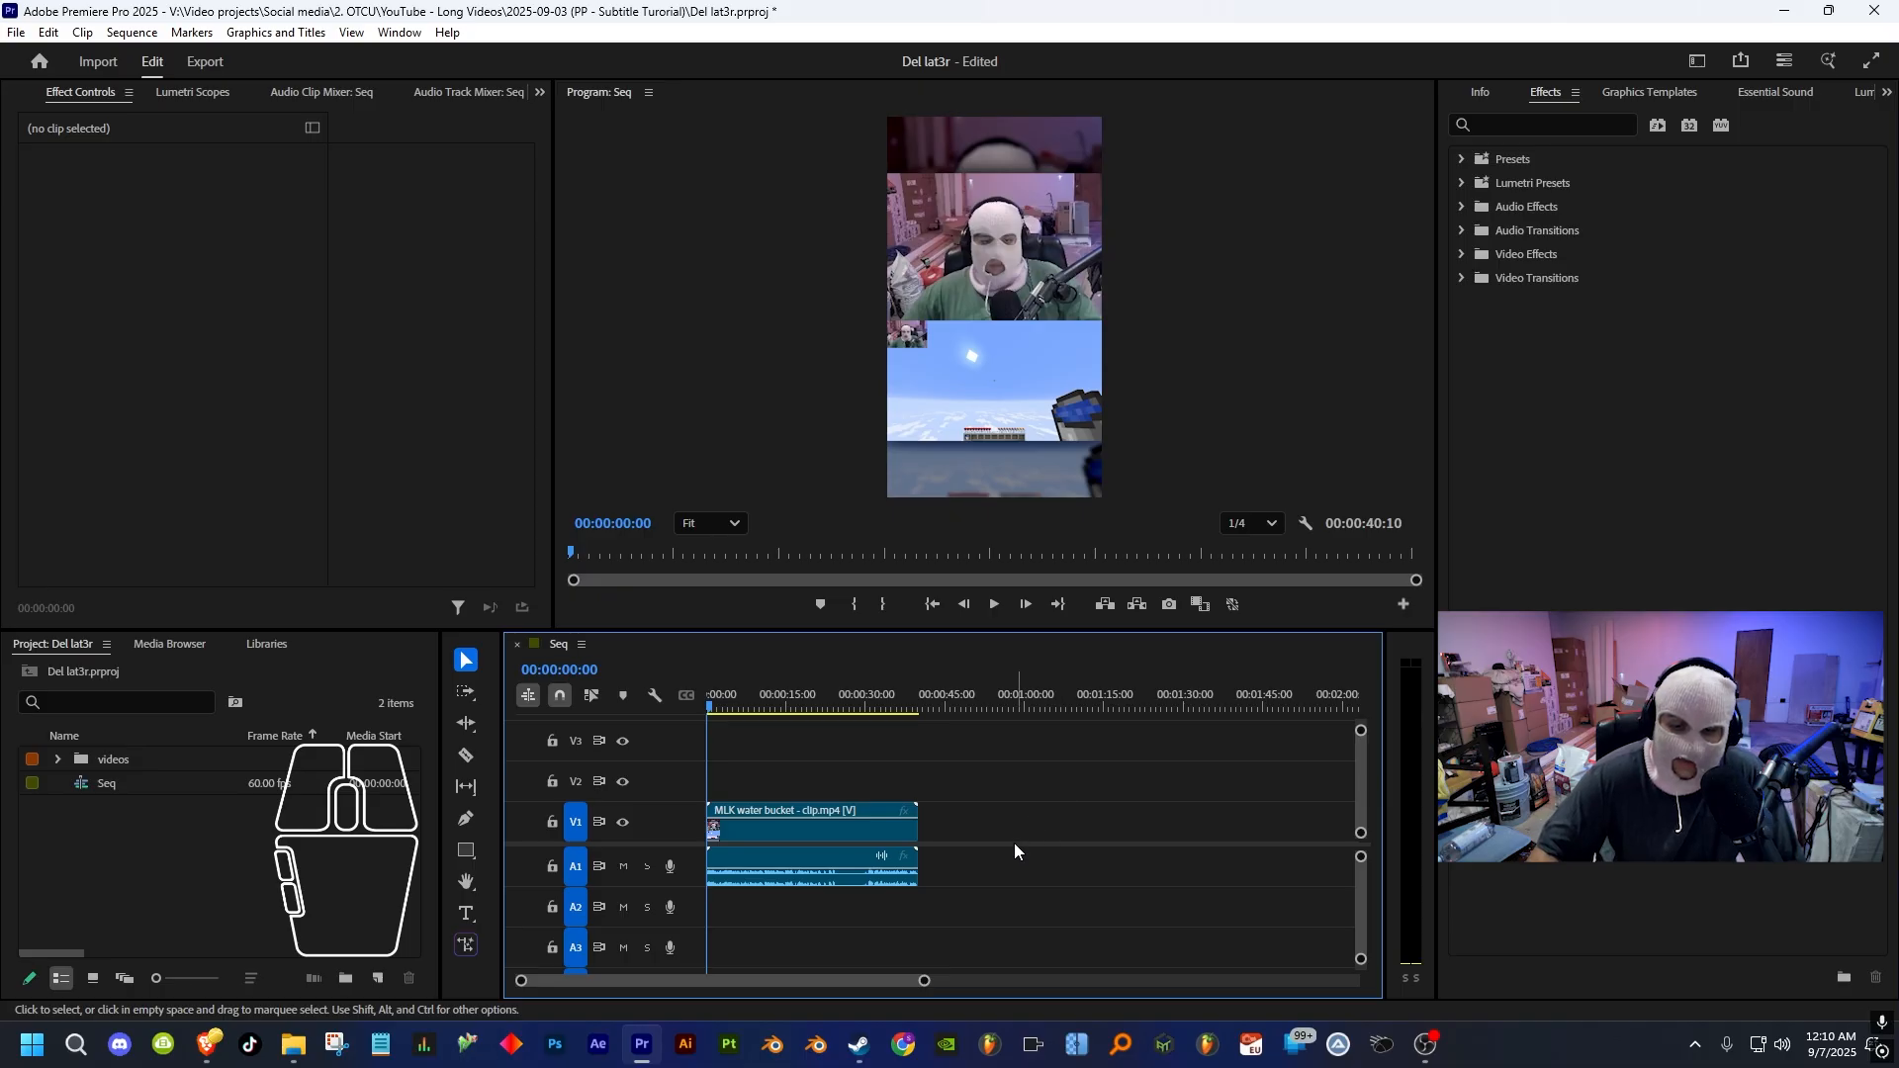
# - Select the audio of the MLK water bucket clip on A1 and use the All Panels workspace
pyautogui.click(881, 861)
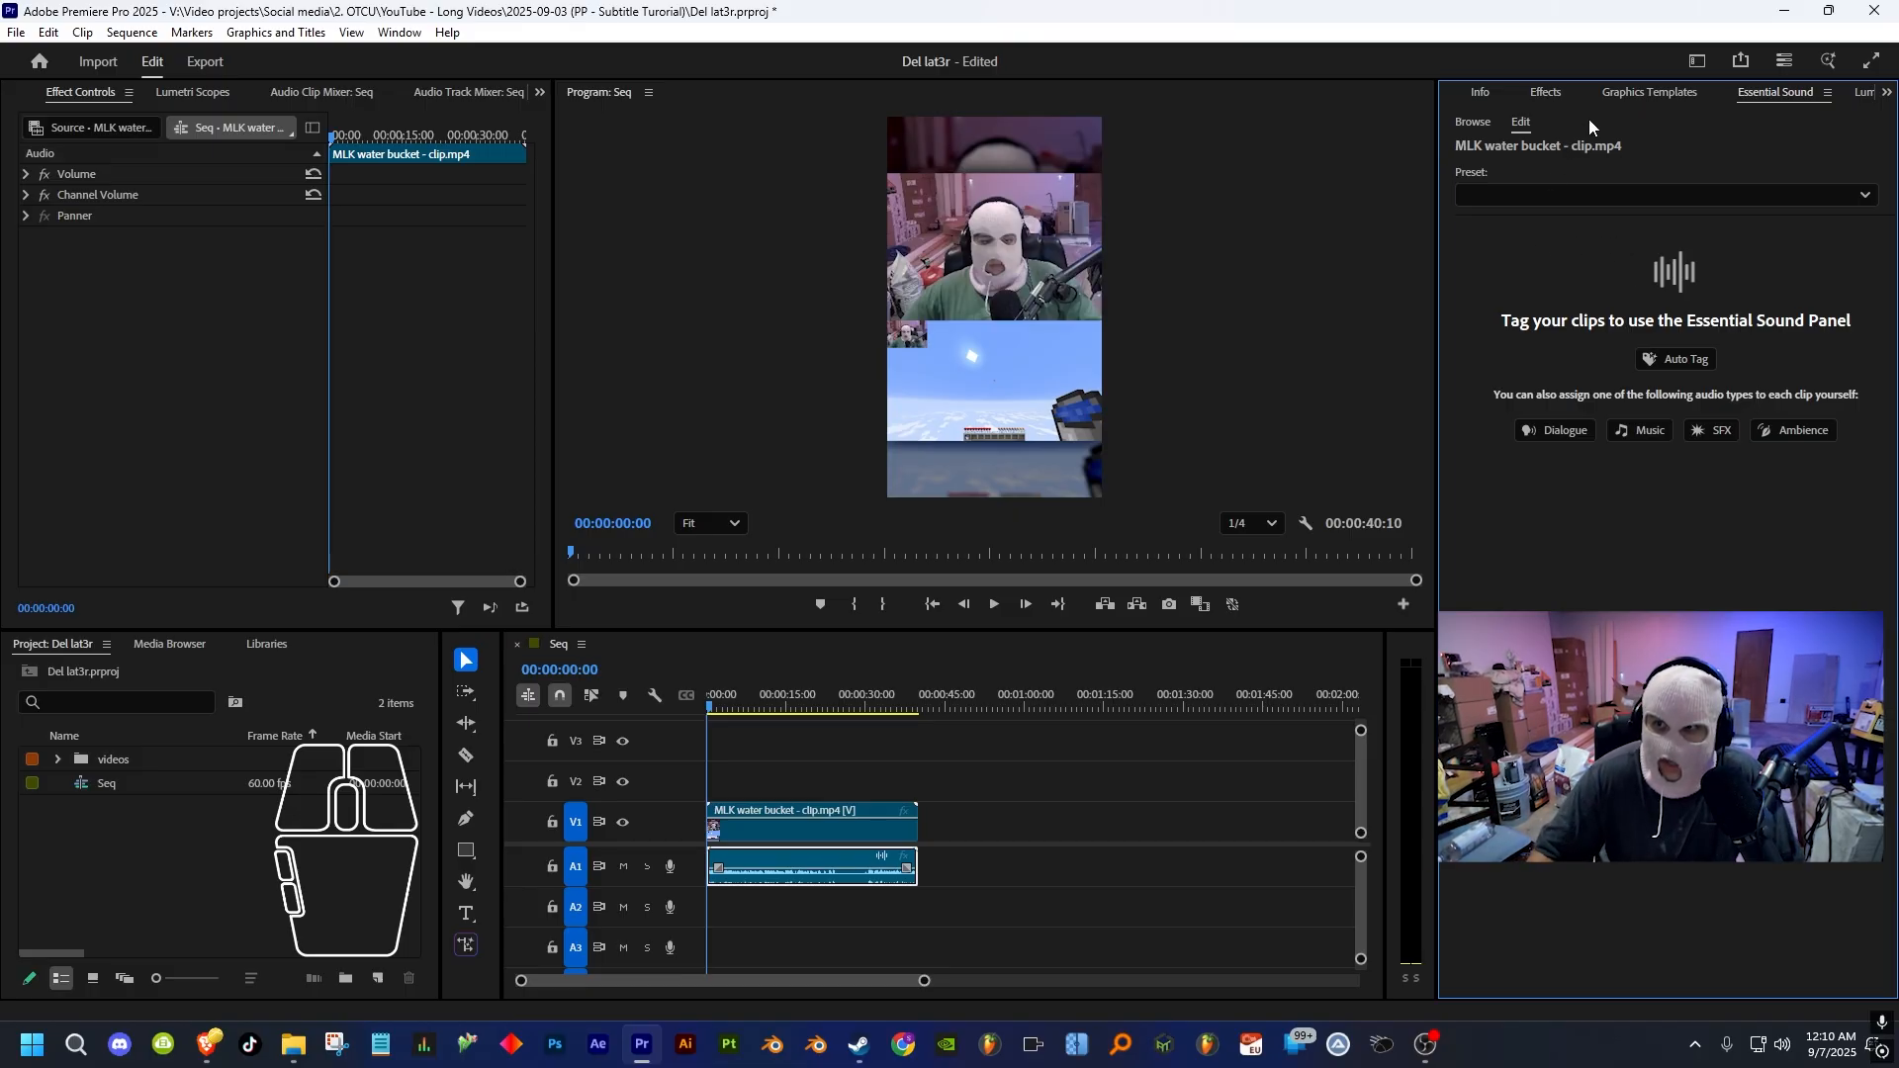
pyautogui.click(1695, 63)
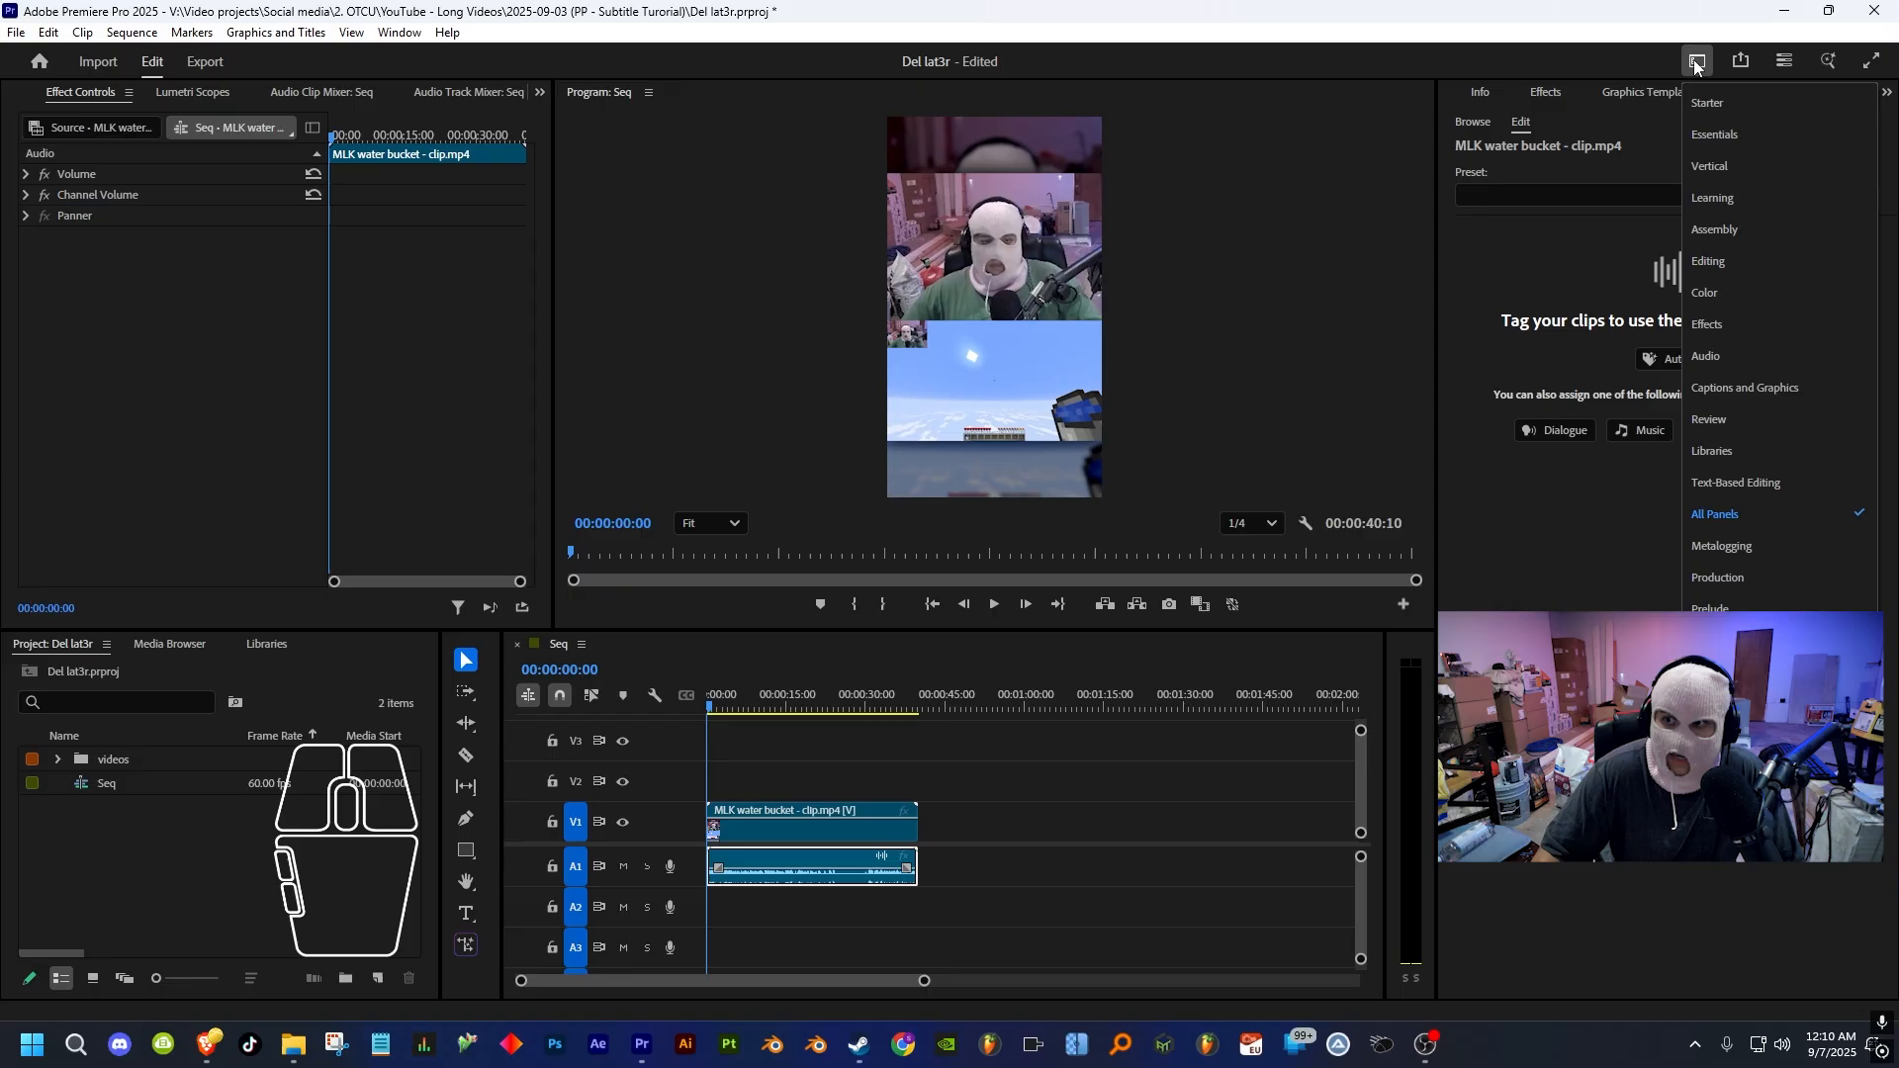
pyautogui.click(1704, 513)
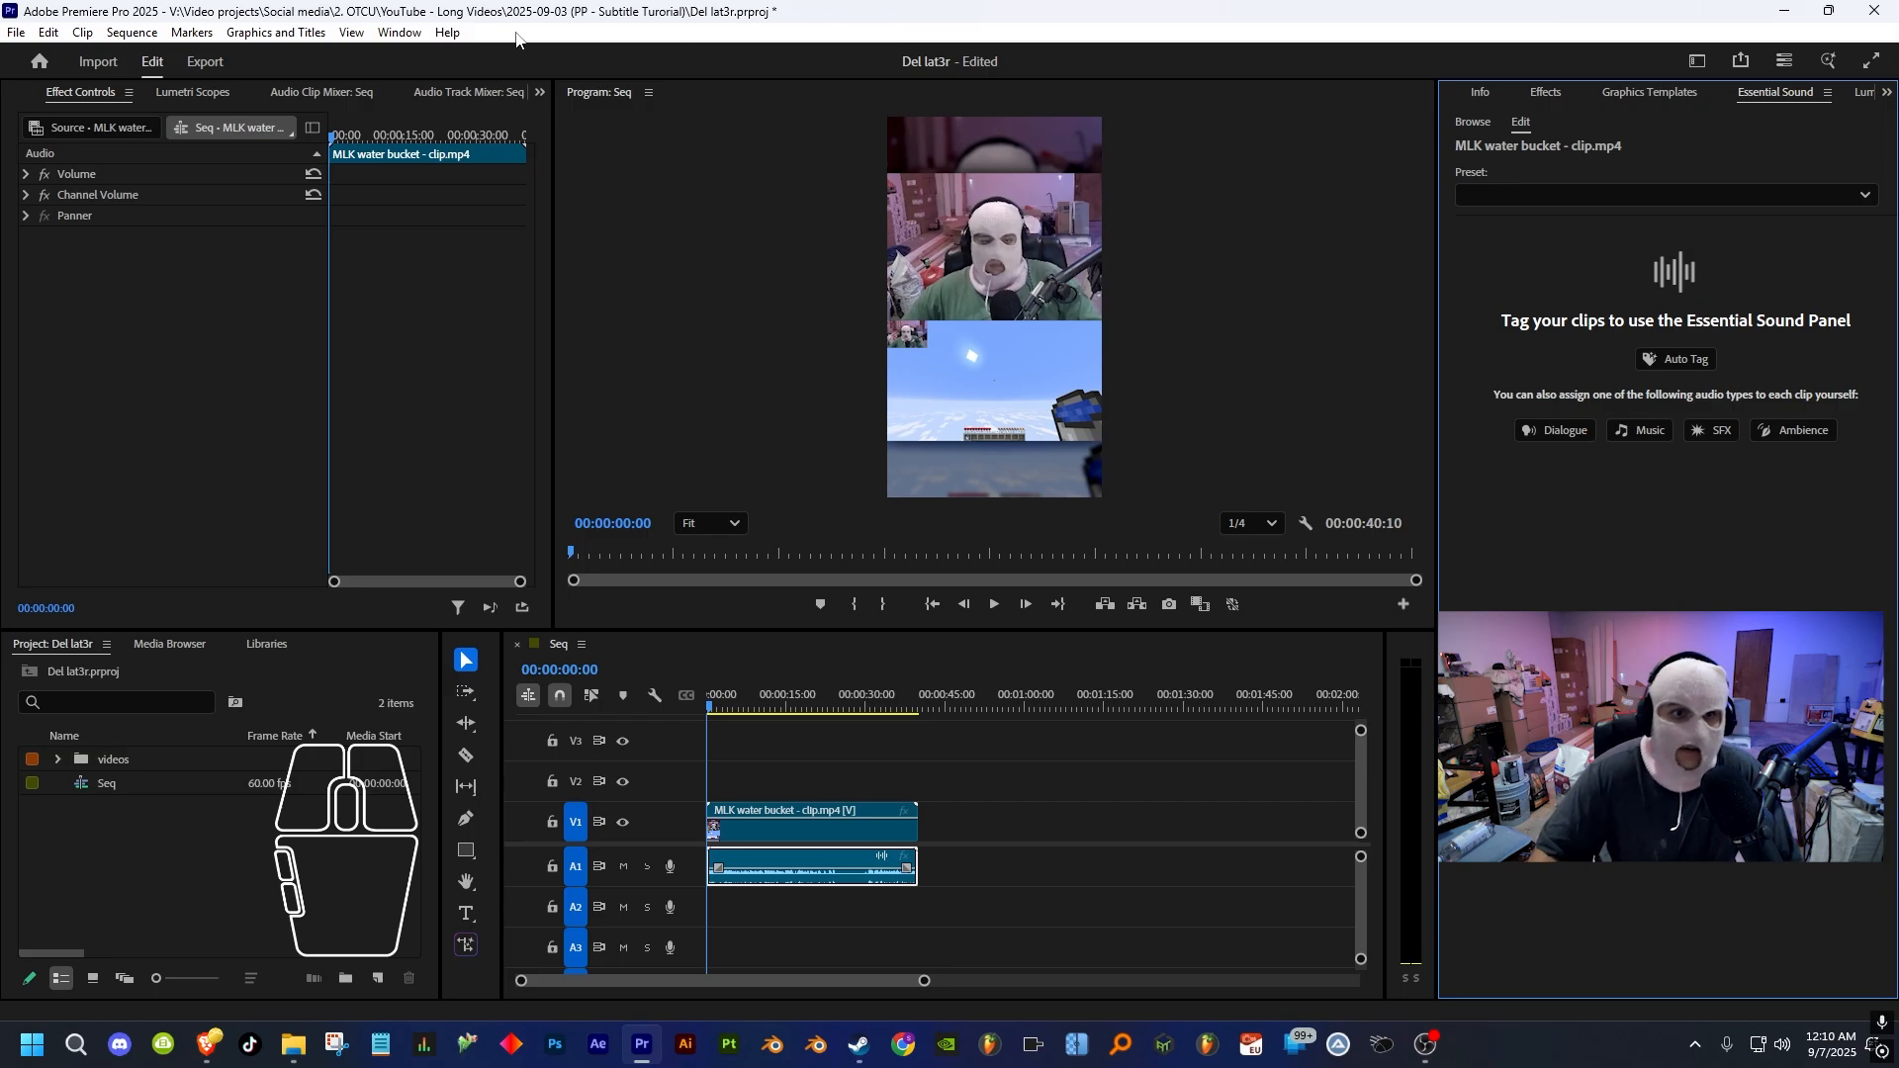
pyautogui.click(399, 36)
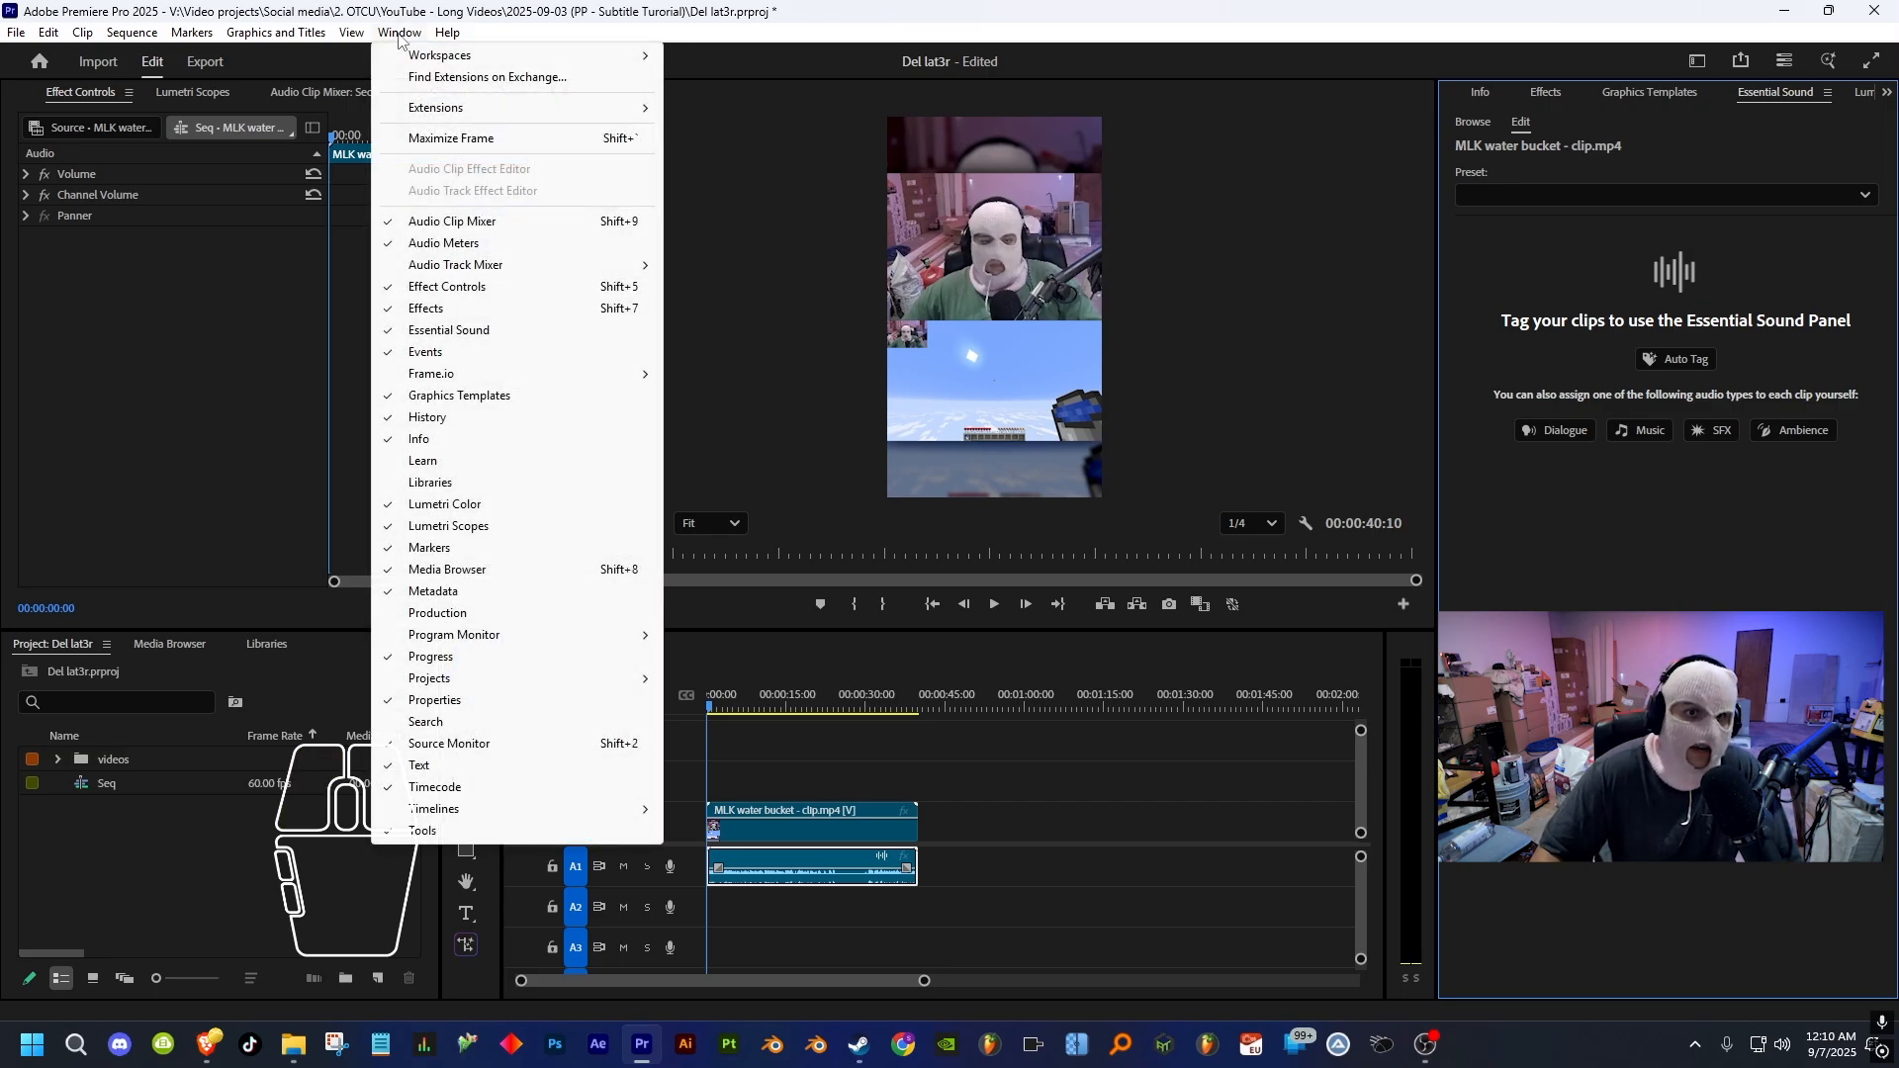
pyautogui.moveTo(445, 62)
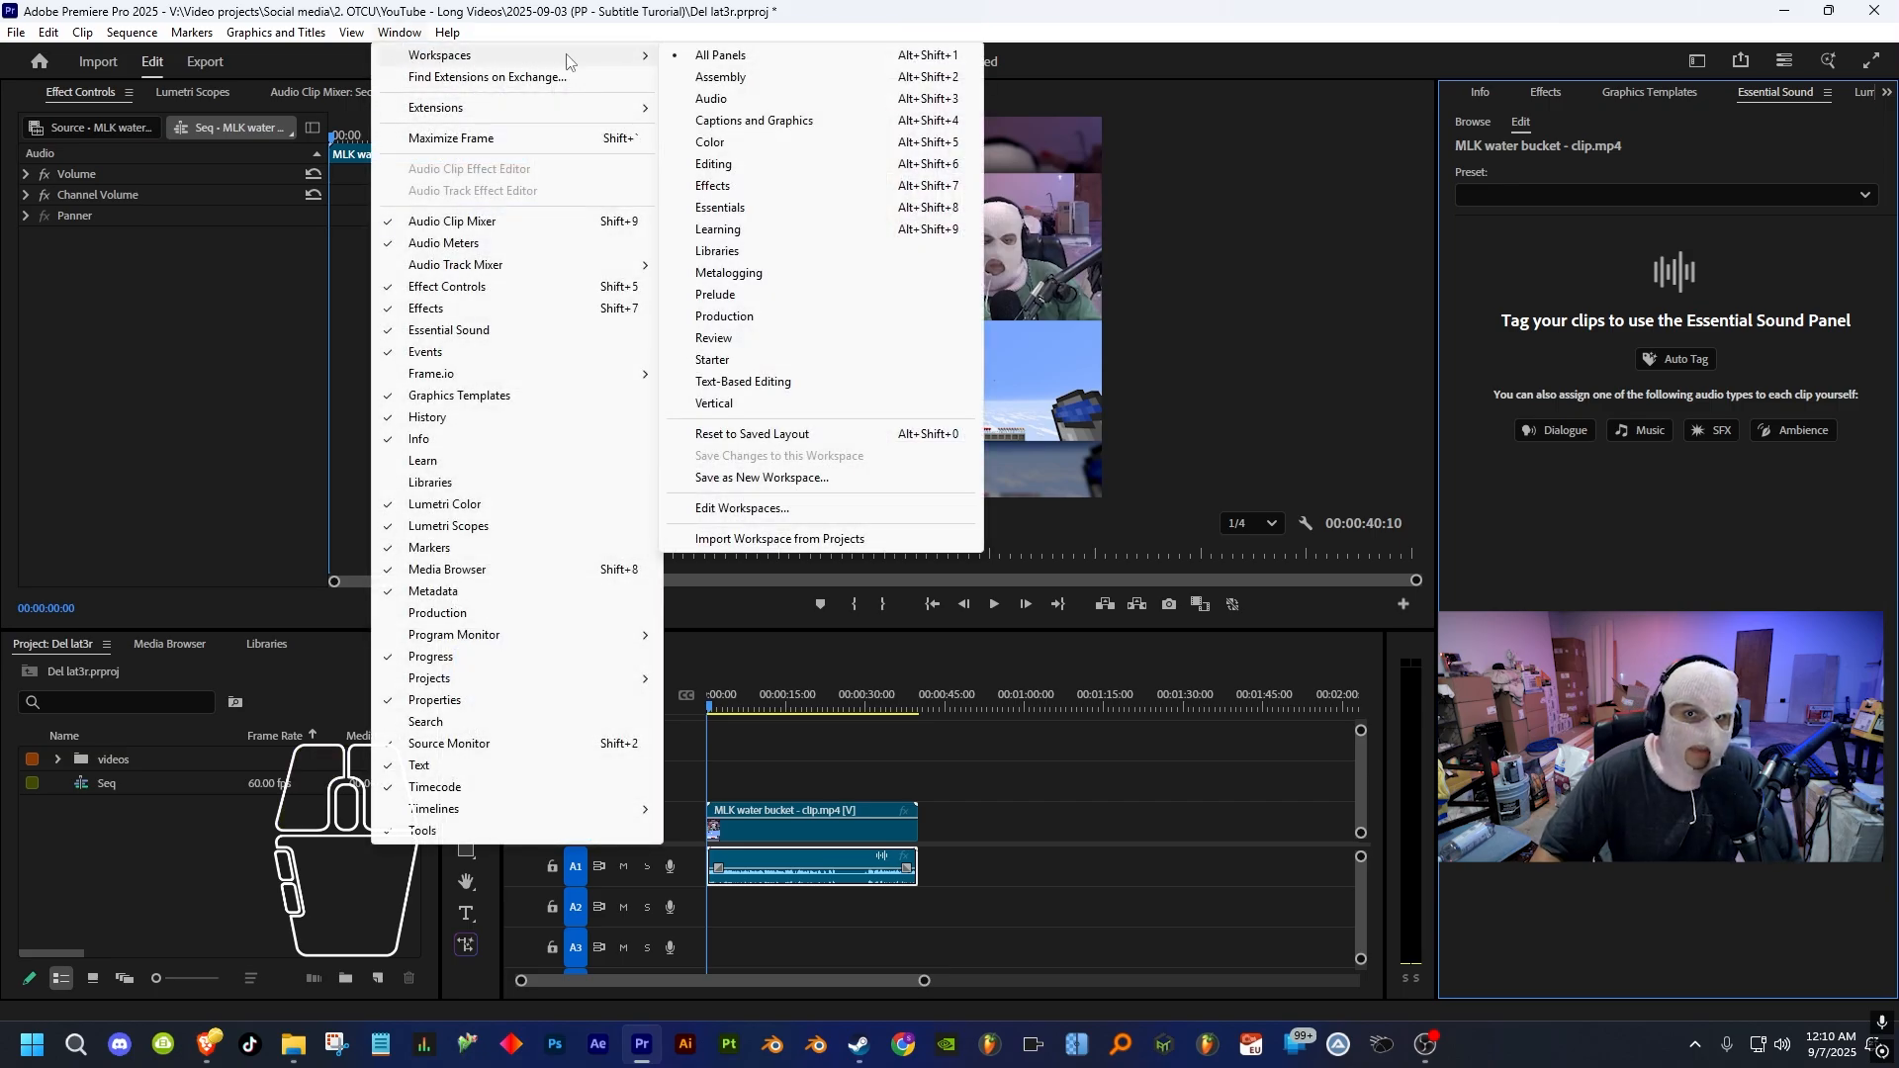
pyautogui.click(1309, 141)
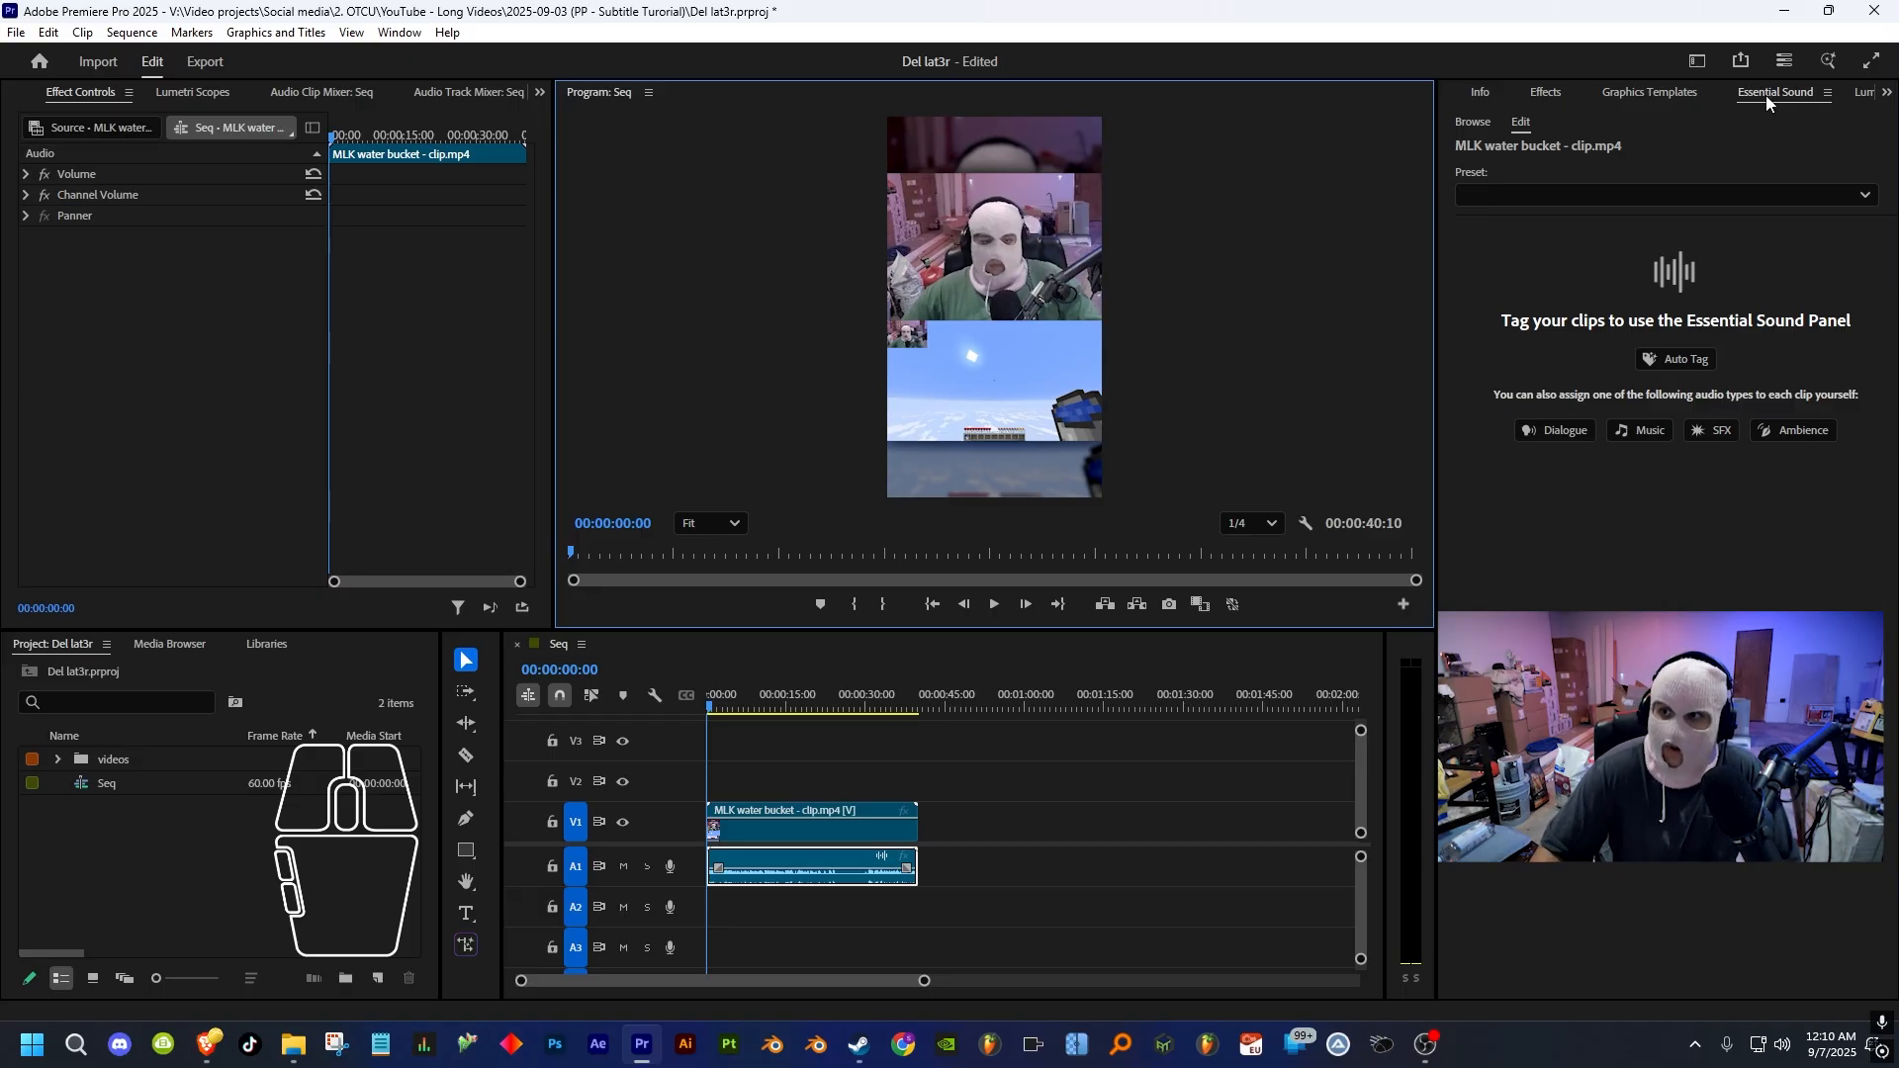
pyautogui.click(1887, 92)
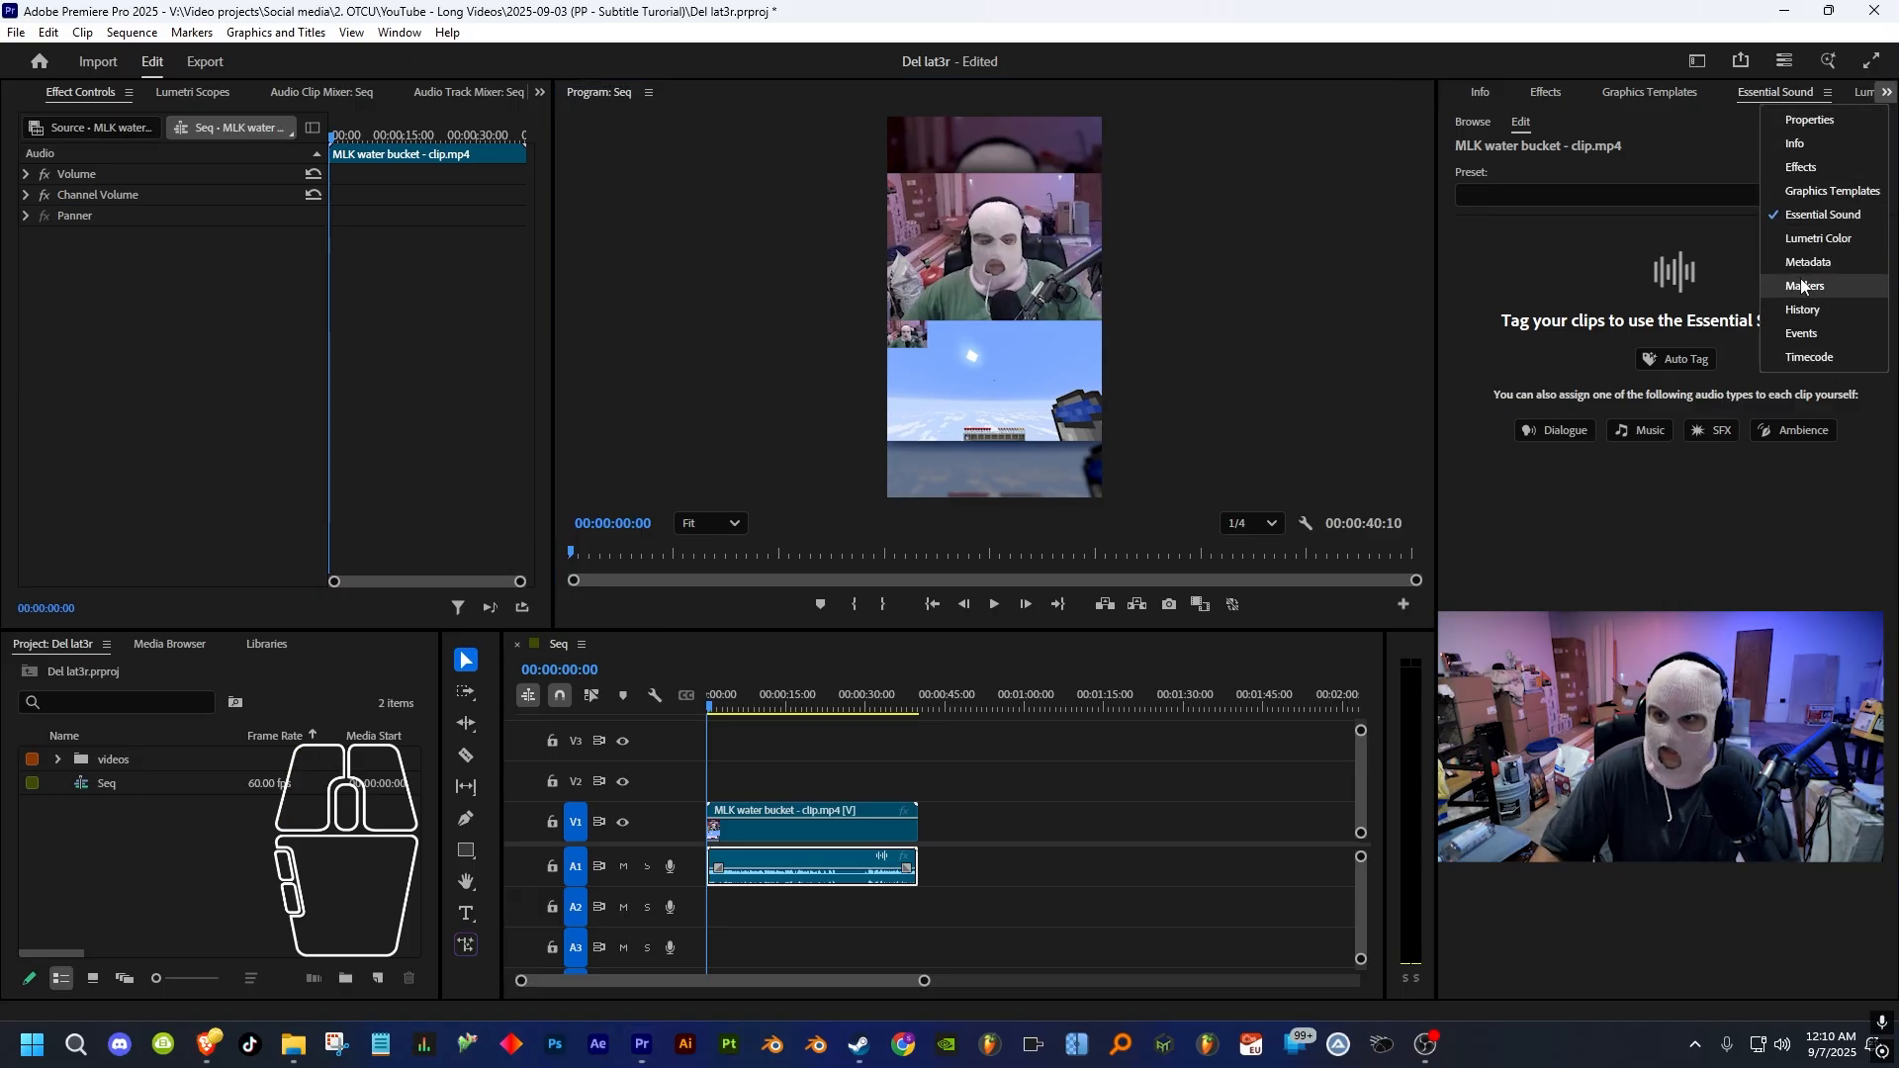
pyautogui.click(1053, 719)
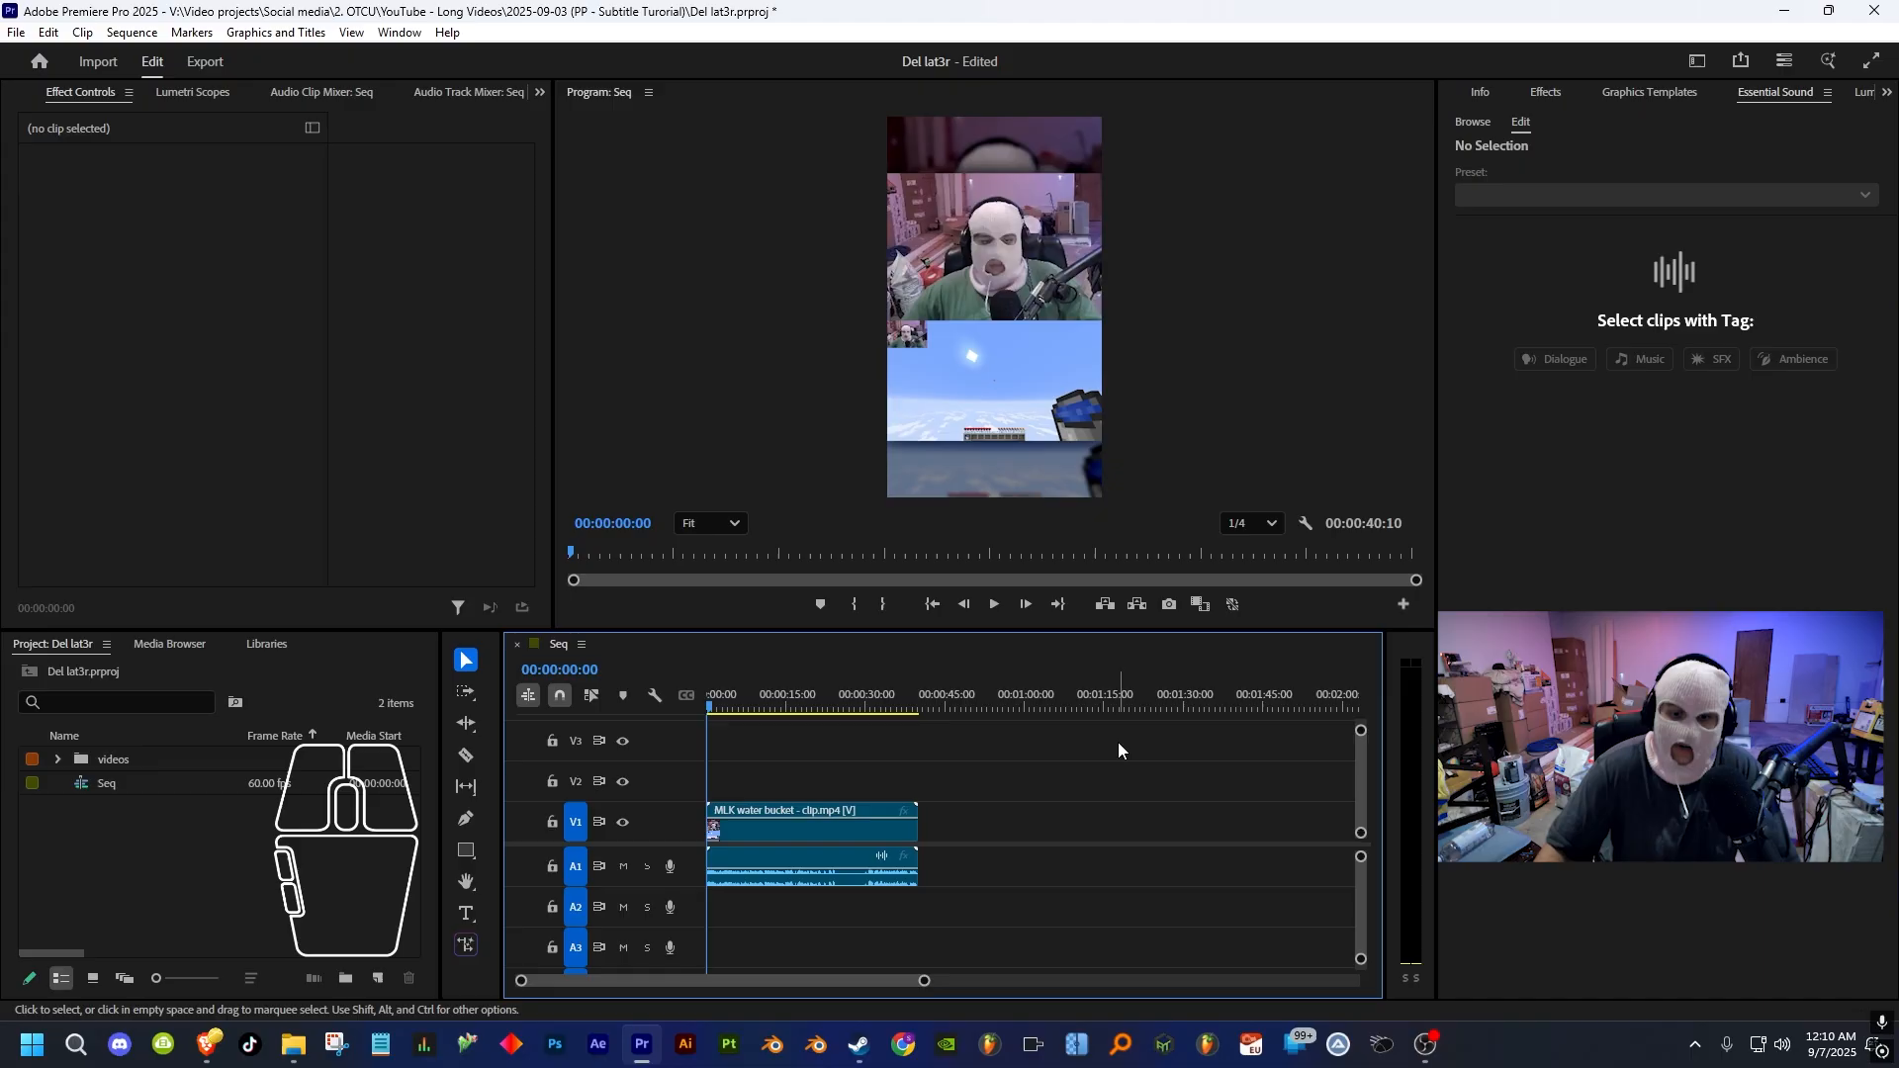
# - Tag the audio of the MLK water bucket clip as Dialogue in Essential Sound and deselect the clip
pyautogui.click(794, 857)
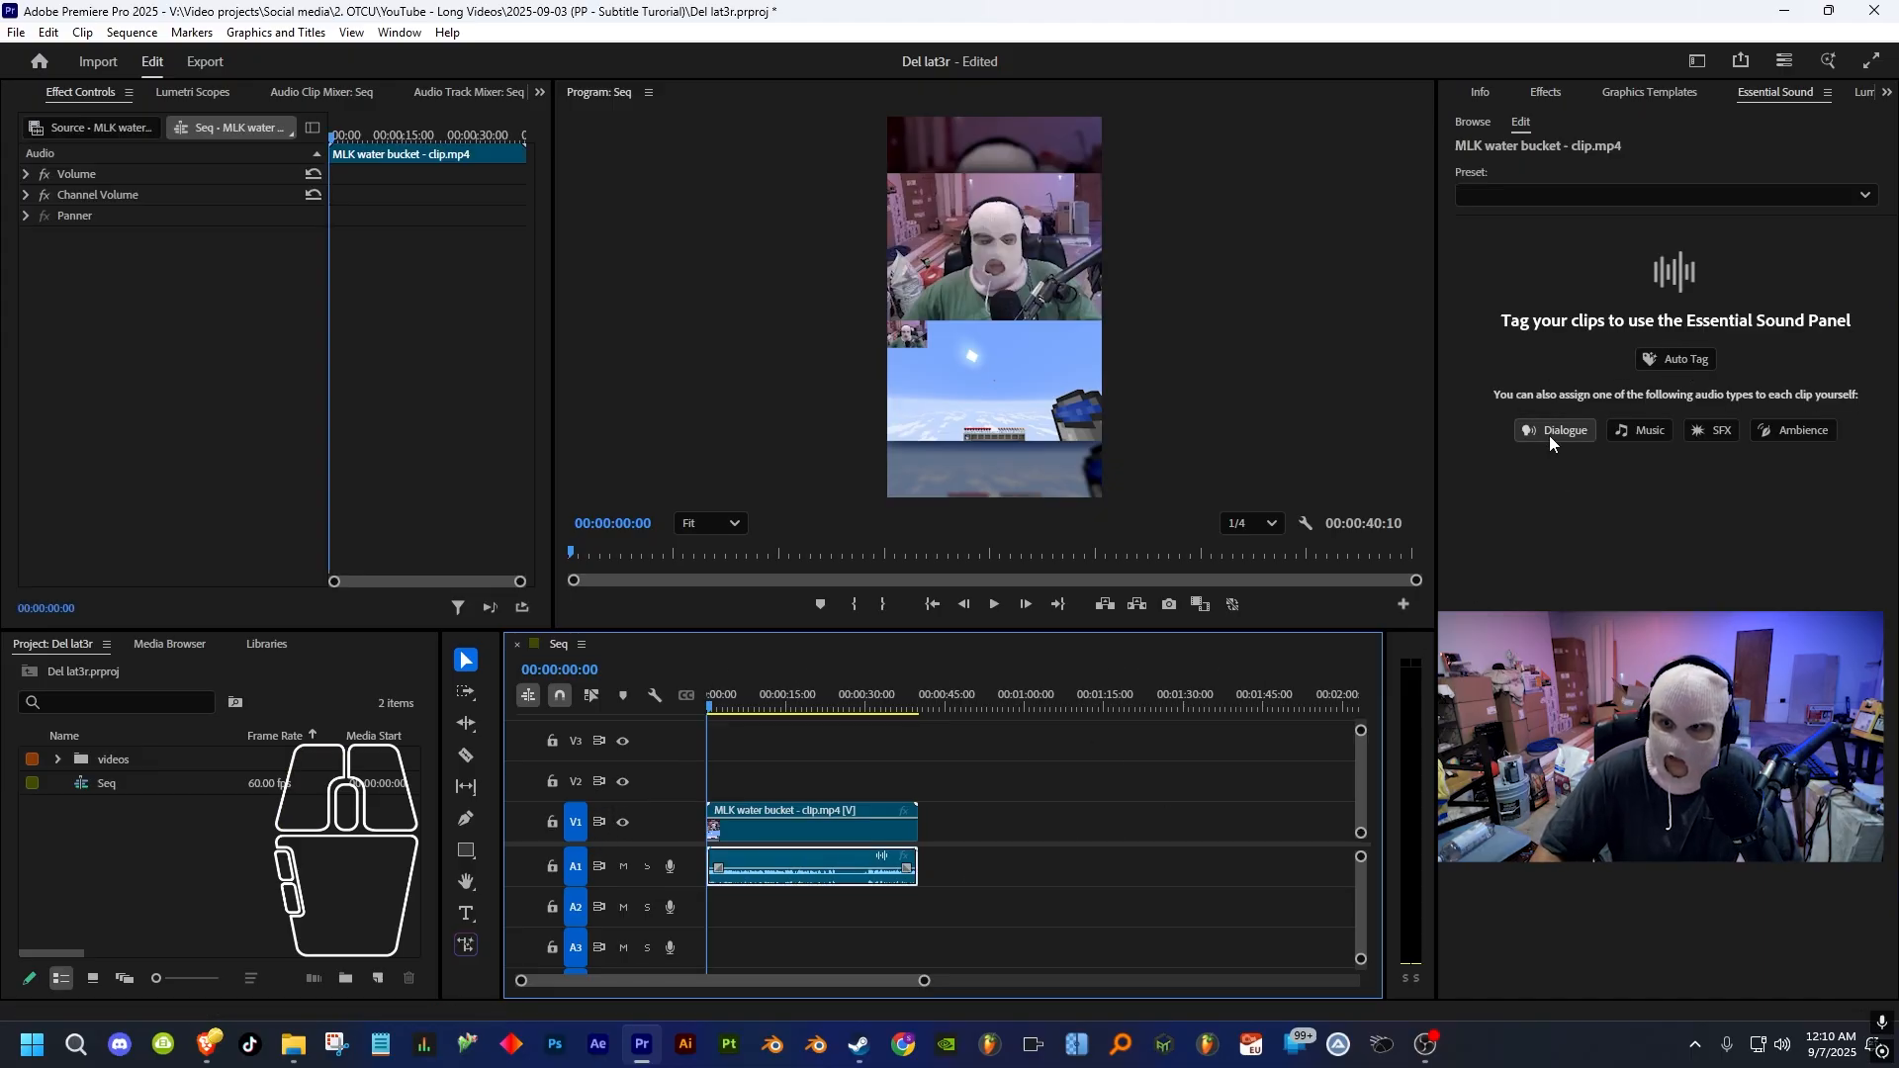
pyautogui.click(1549, 435)
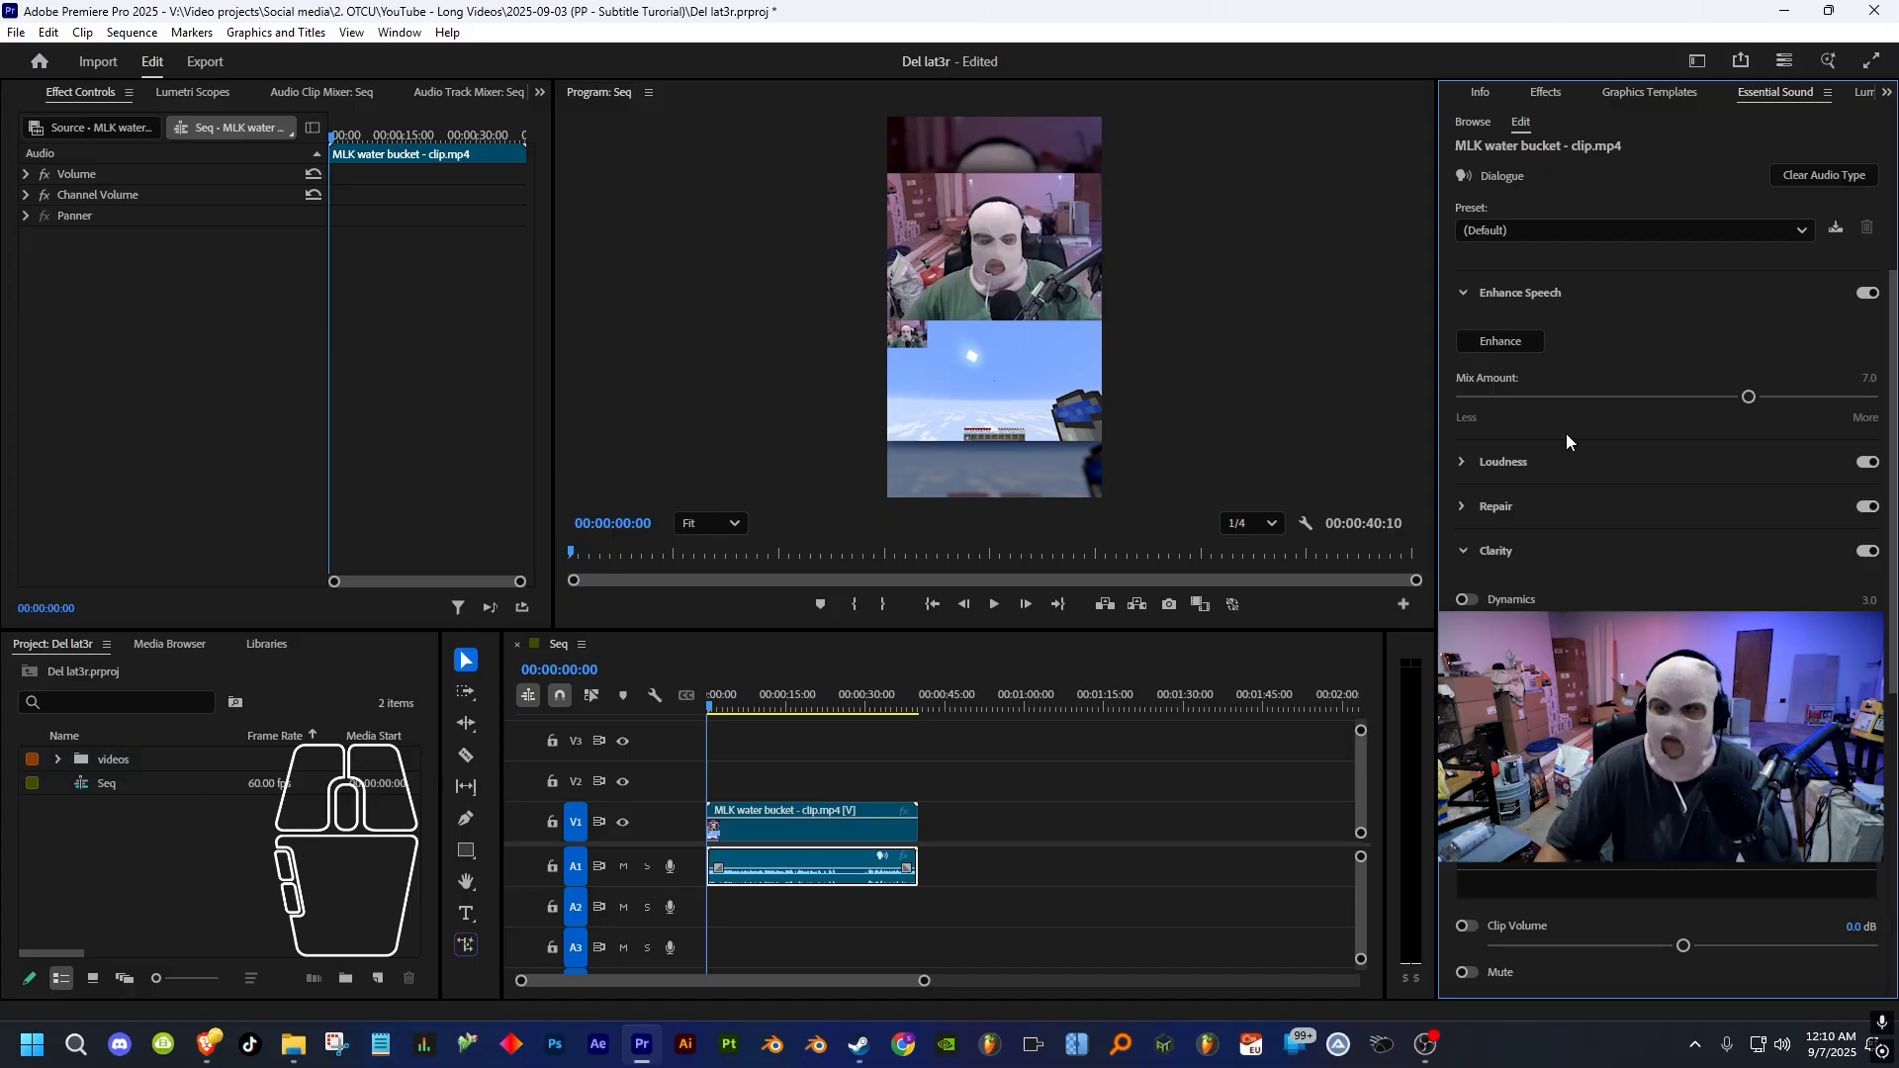
pyautogui.scroll(-2, 1650, 532)
pyautogui.scroll(-4, 1648, 529)
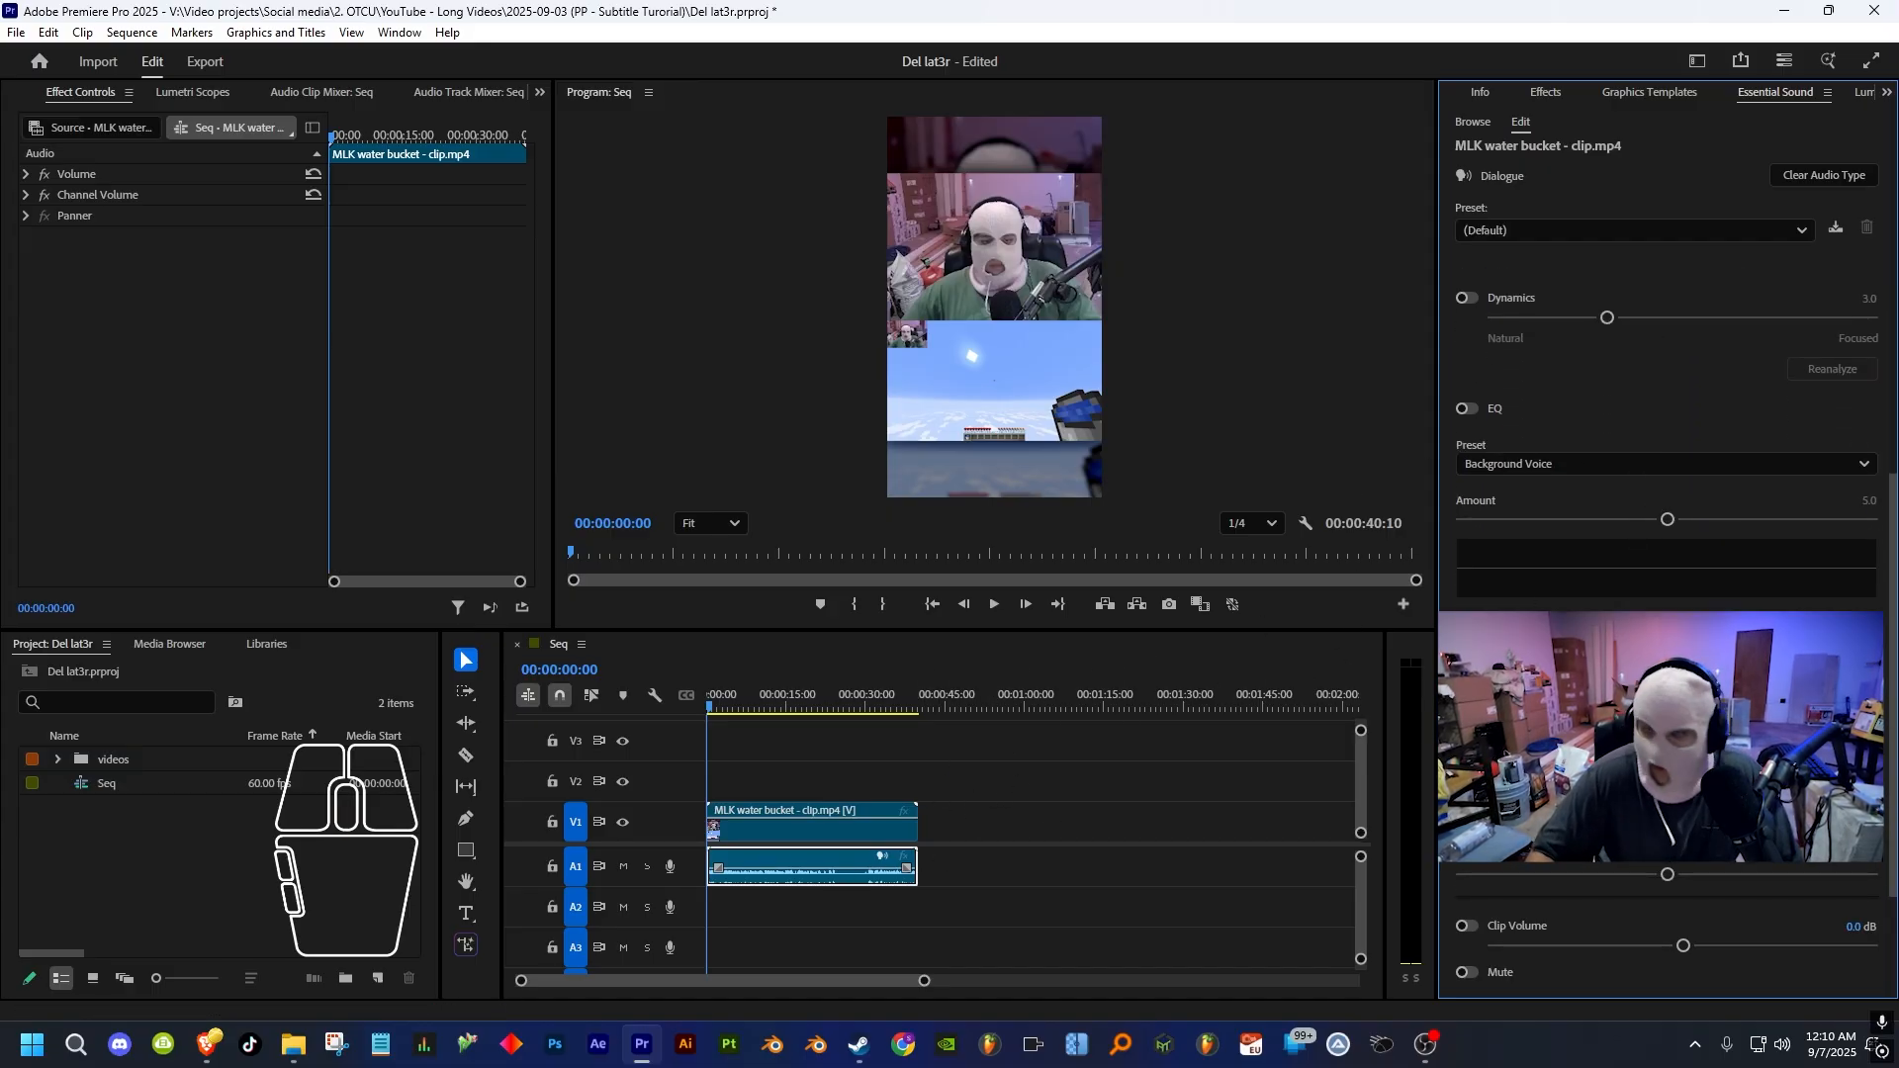
pyautogui.scroll(3, 1603, 515)
pyautogui.click(1033, 742)
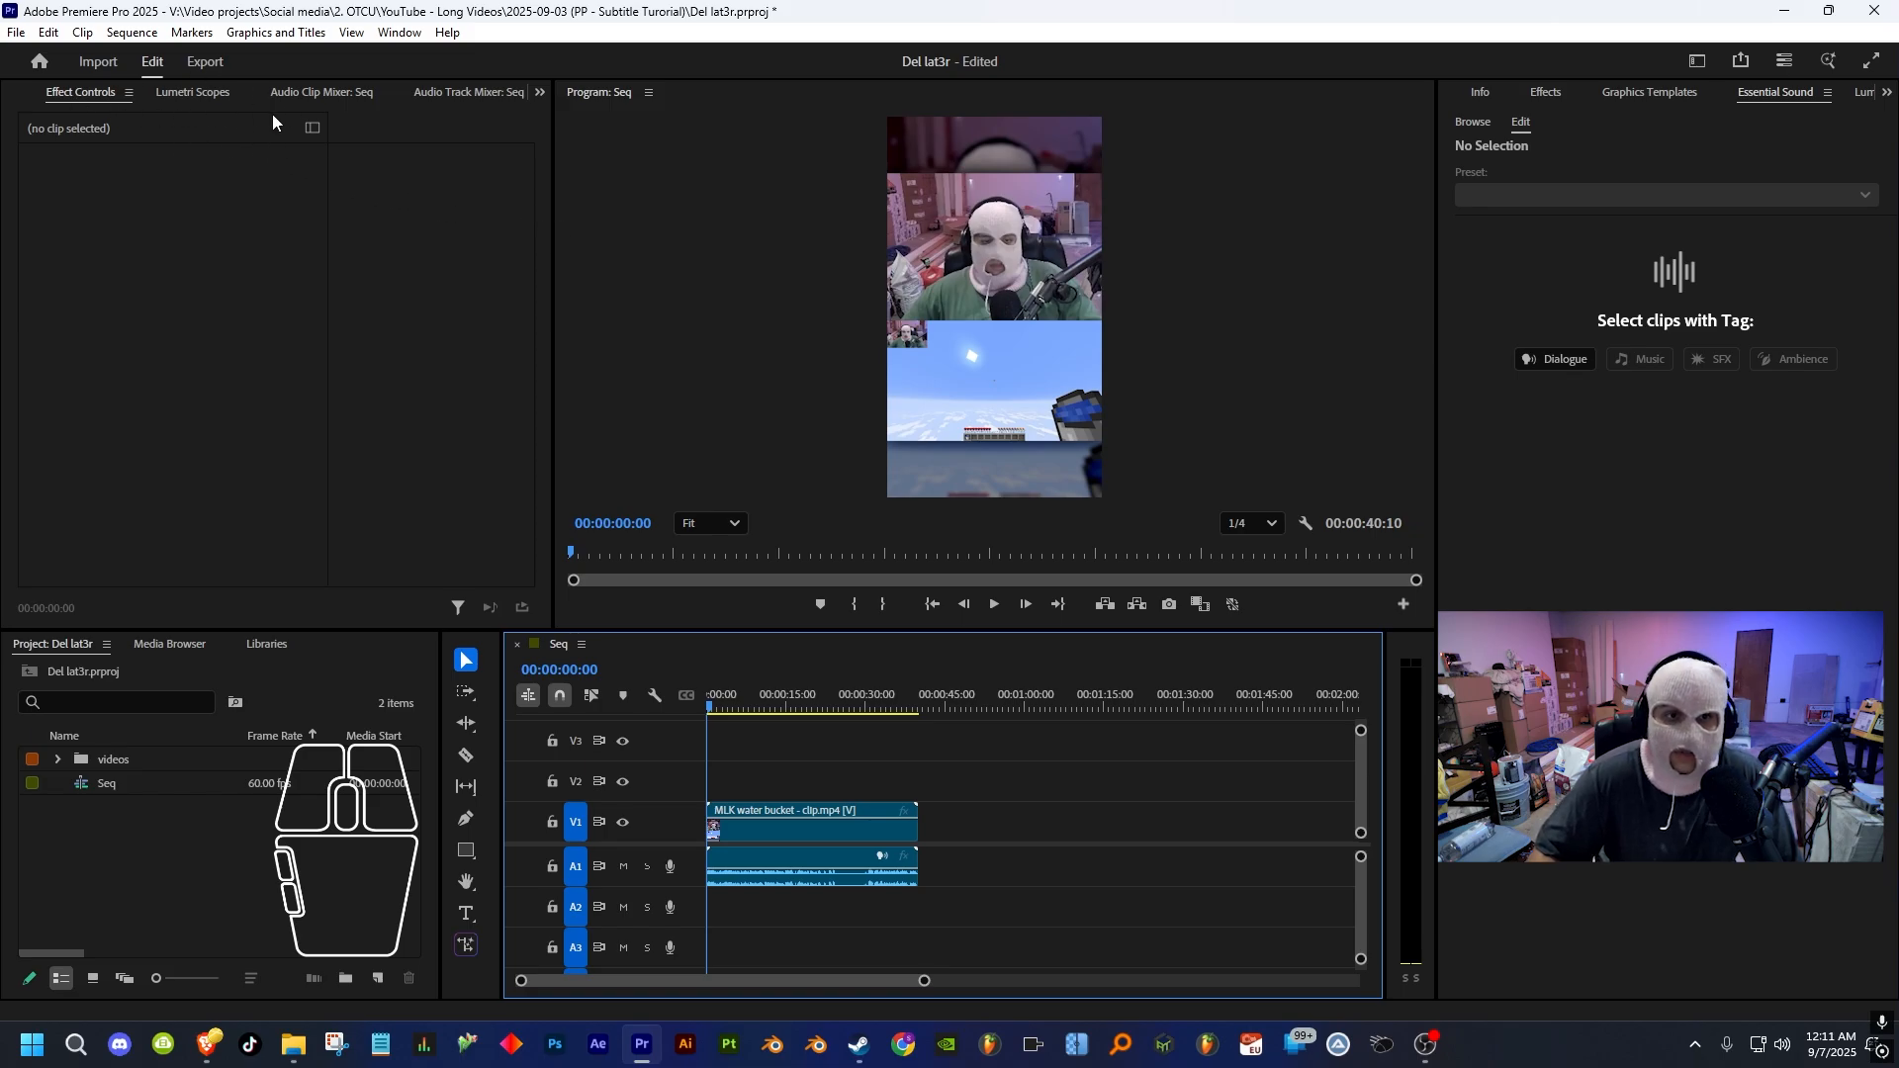
# - Show the sequence's Transcript view for text-based work
pyautogui.click(537, 92)
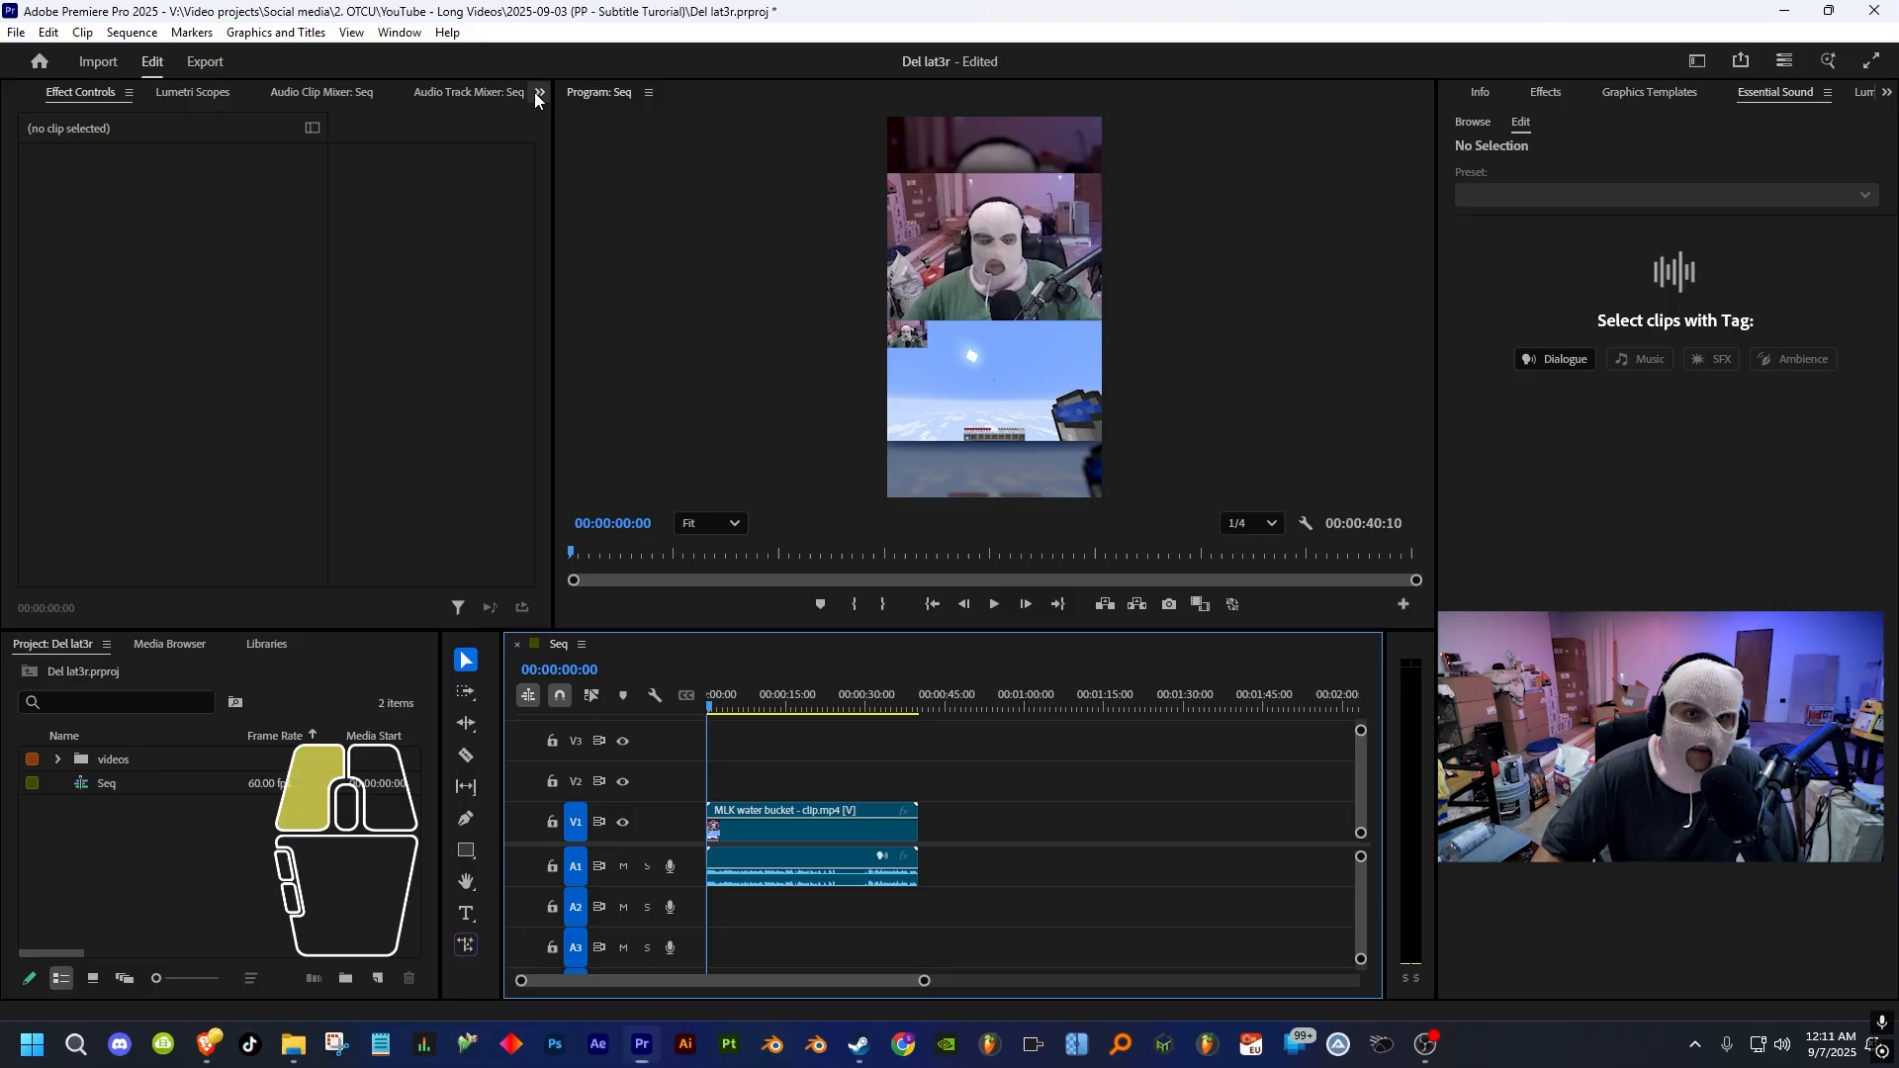
pyautogui.click(549, 239)
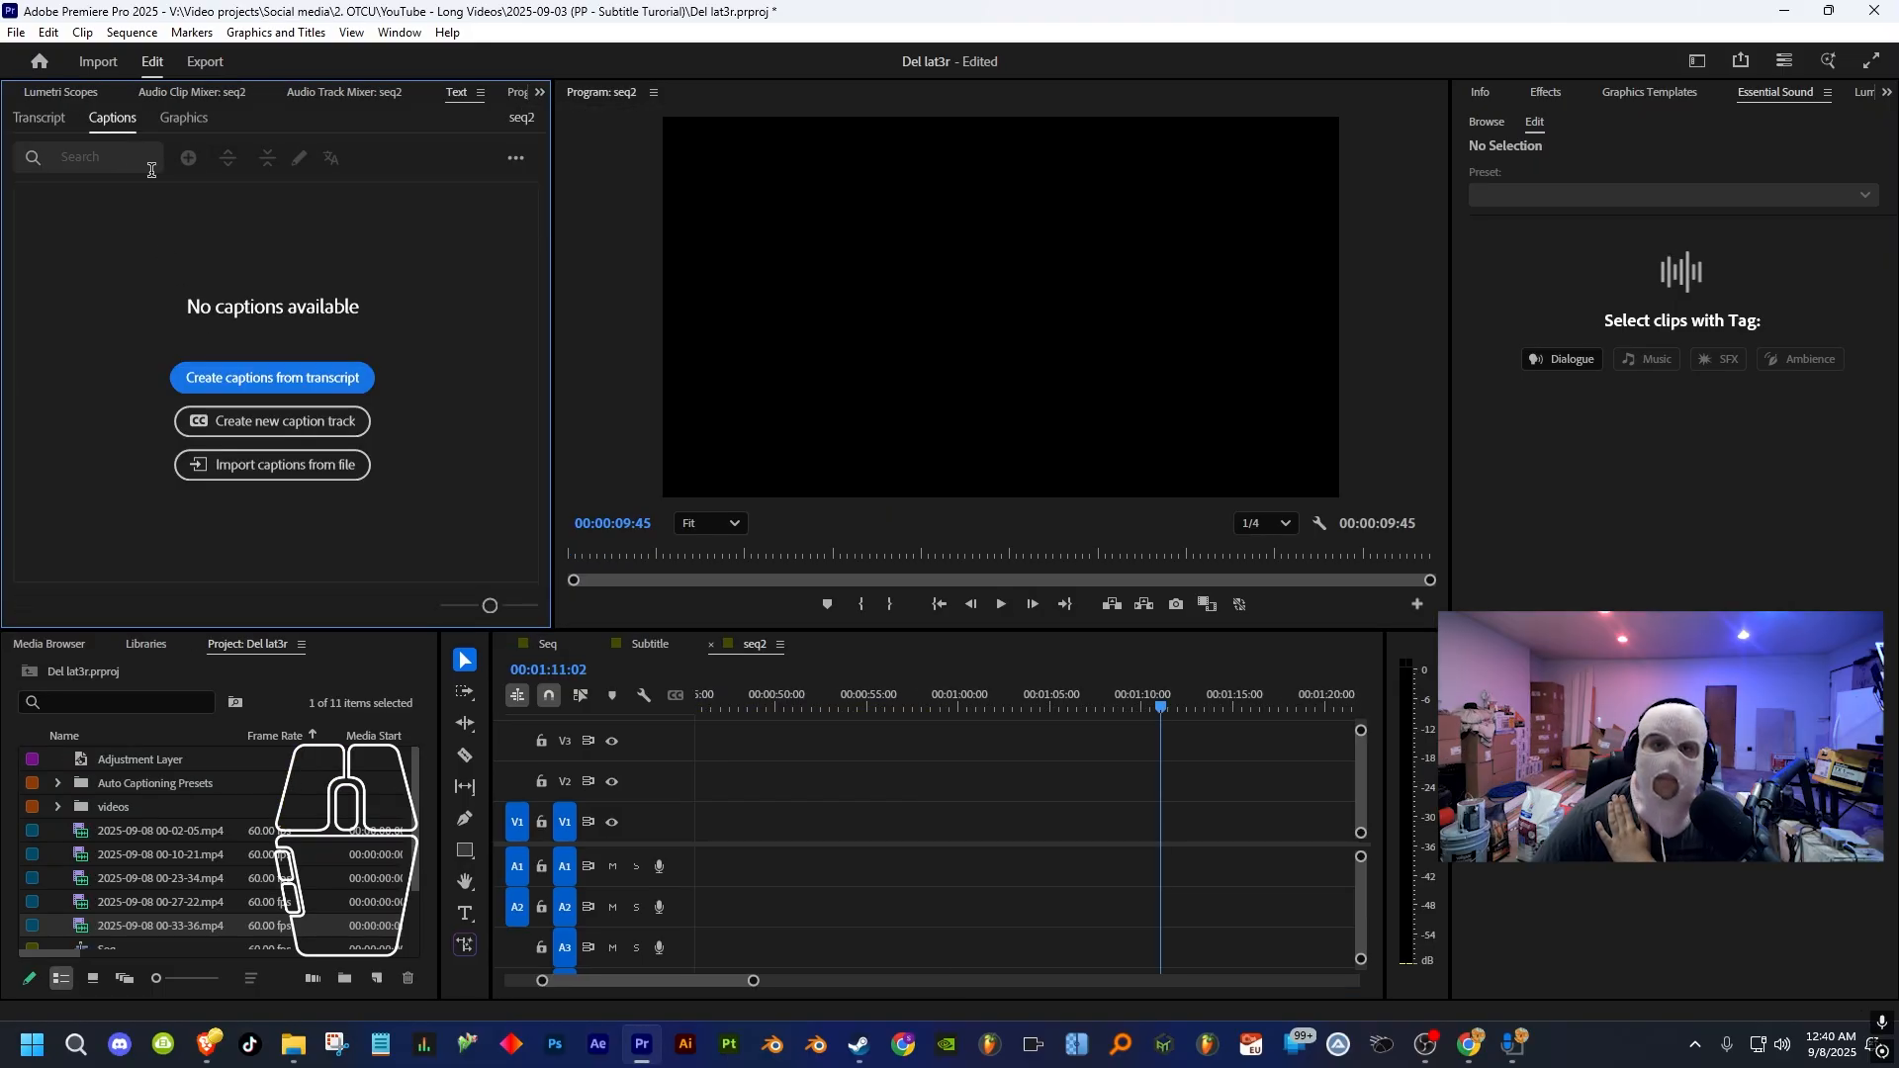
pyautogui.click(40, 120)
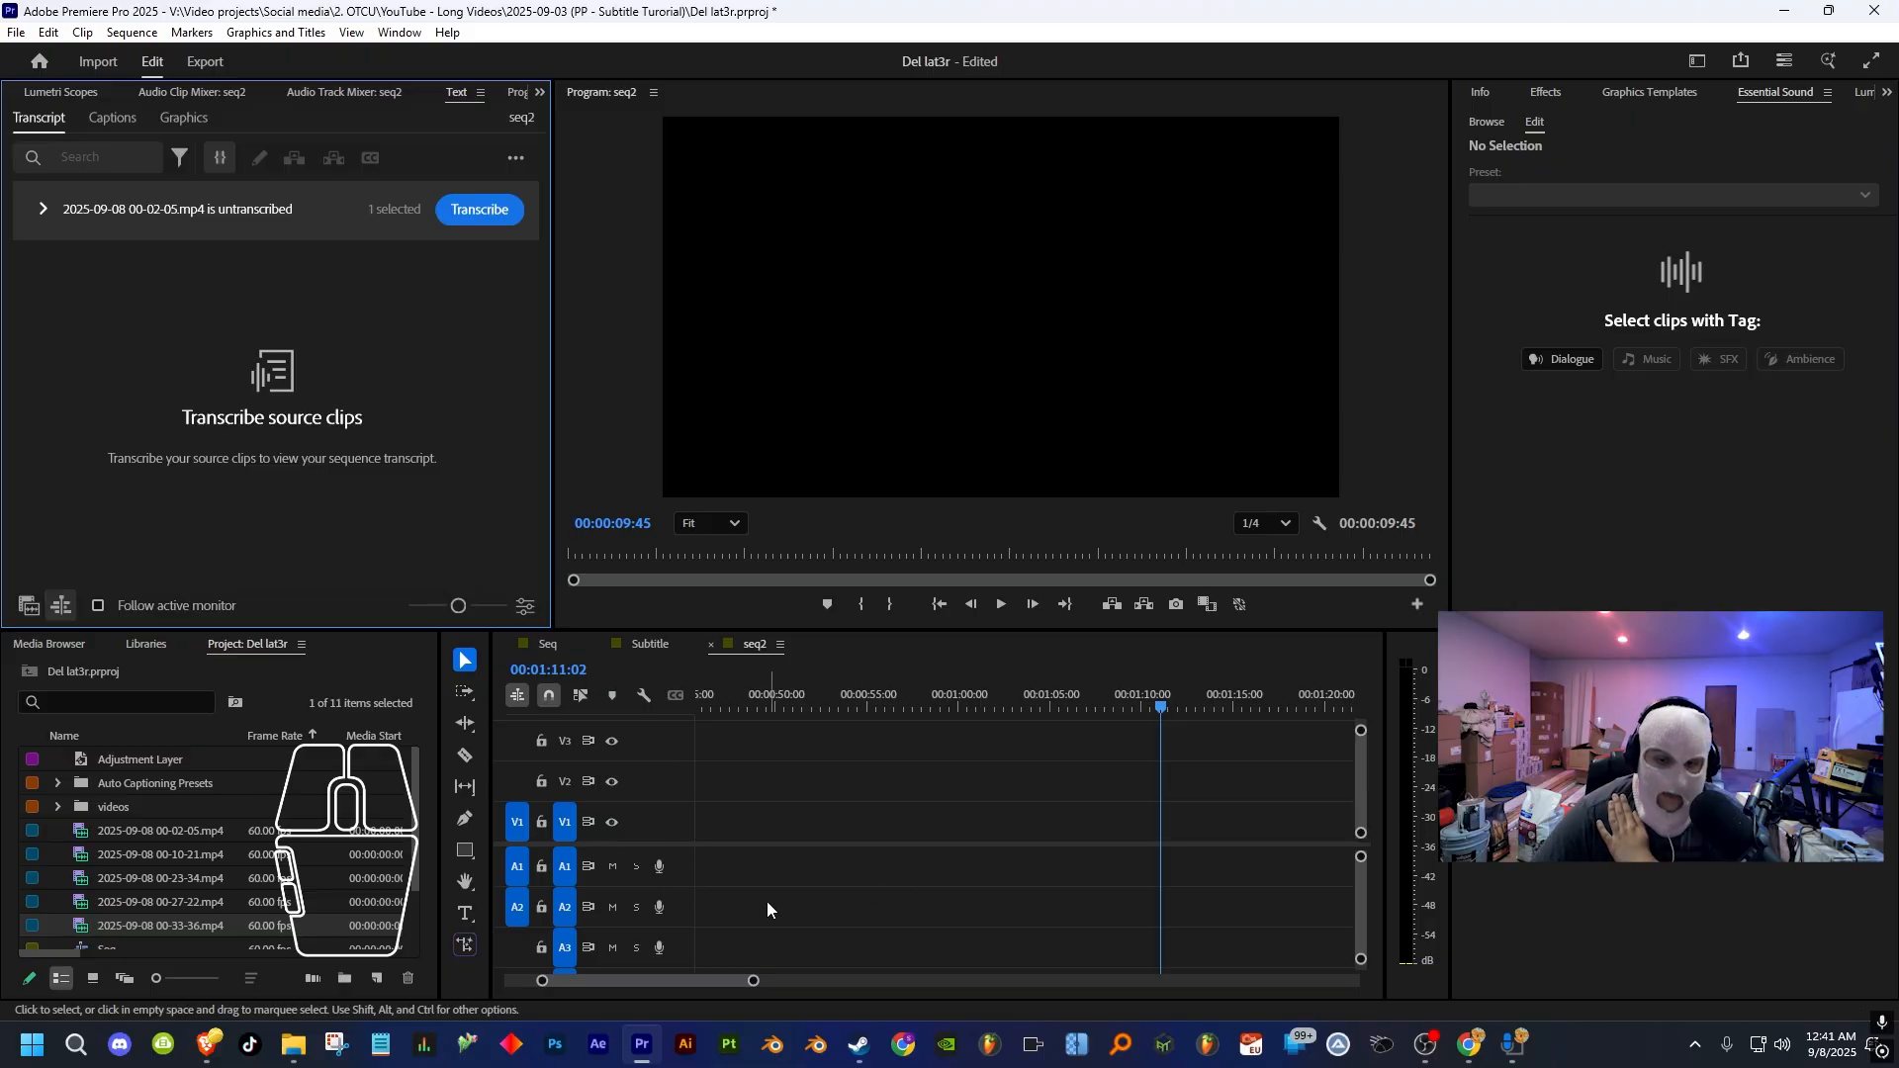
pyautogui.moveTo(692, 984); pyautogui.dragTo(620, 979)
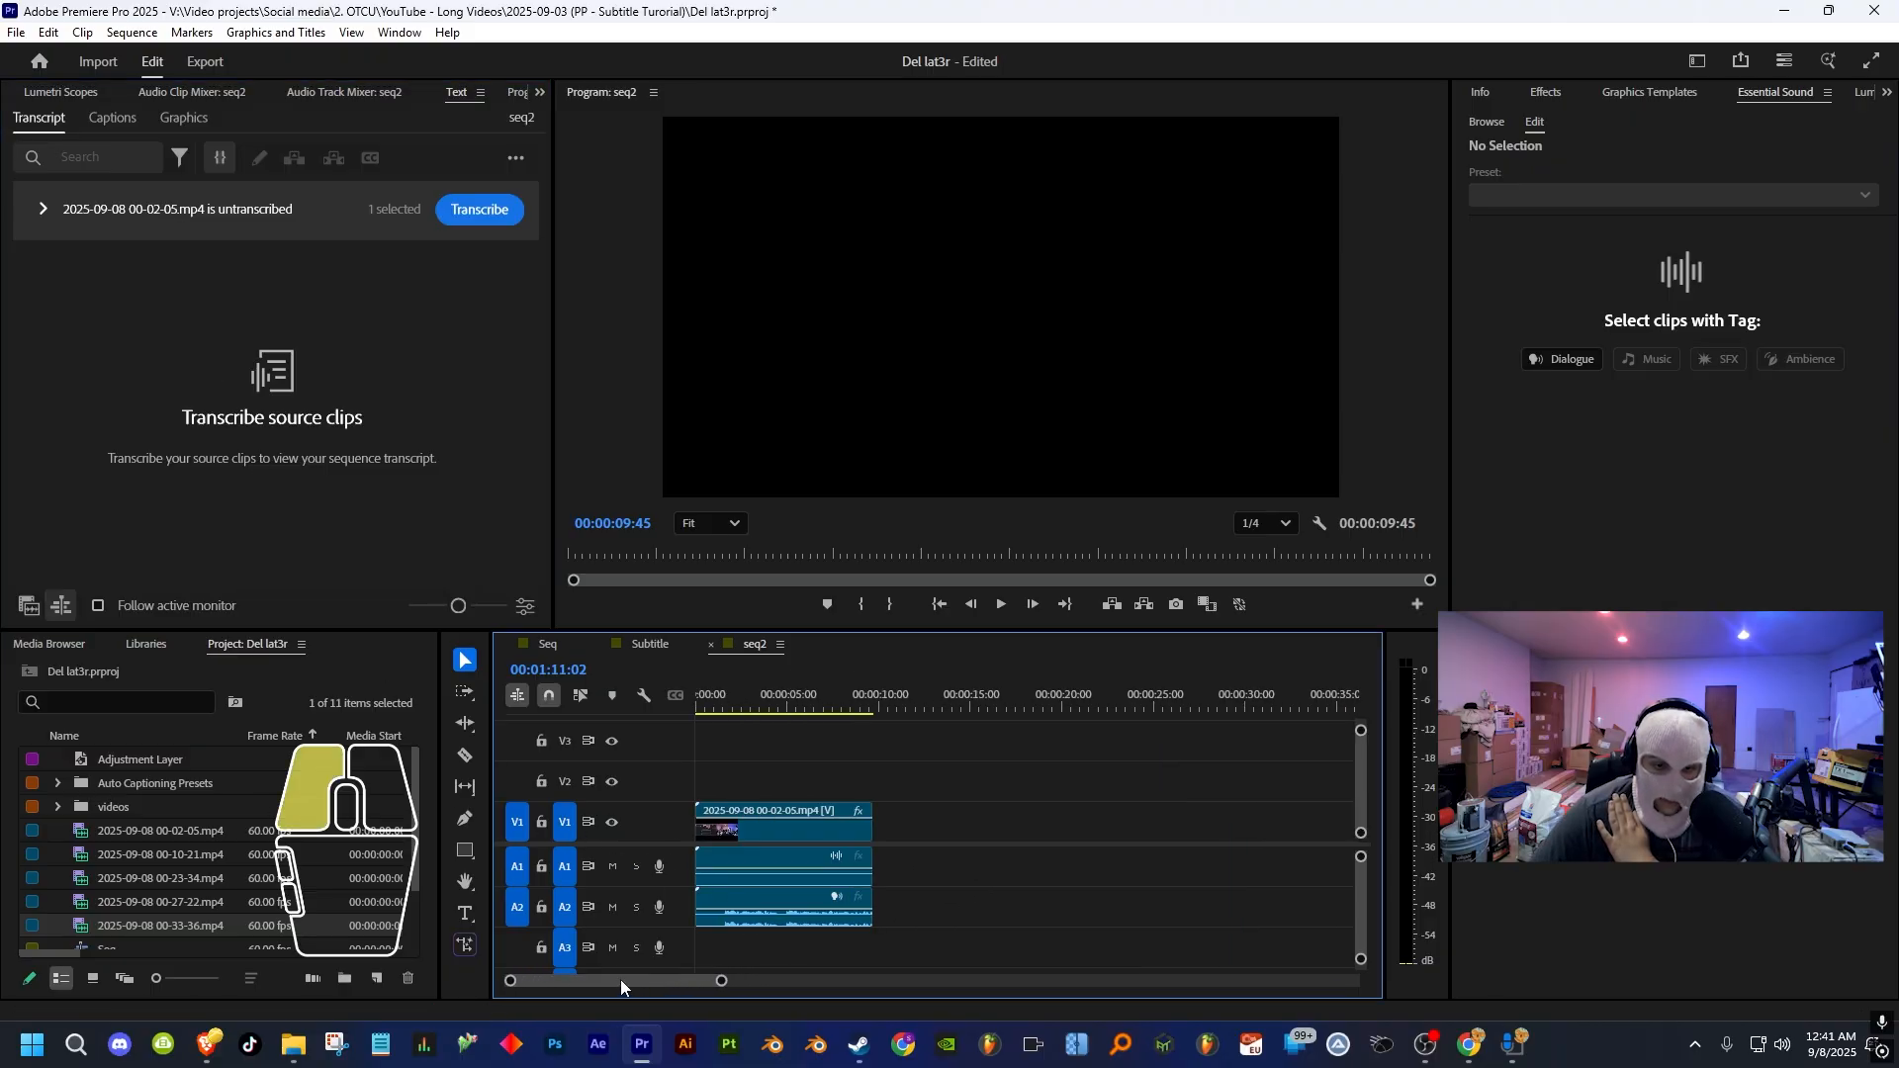
pyautogui.click(44, 211)
pyautogui.moveTo(115, 853); pyautogui.dragTo(1131, 930)
pyautogui.press('Delete')
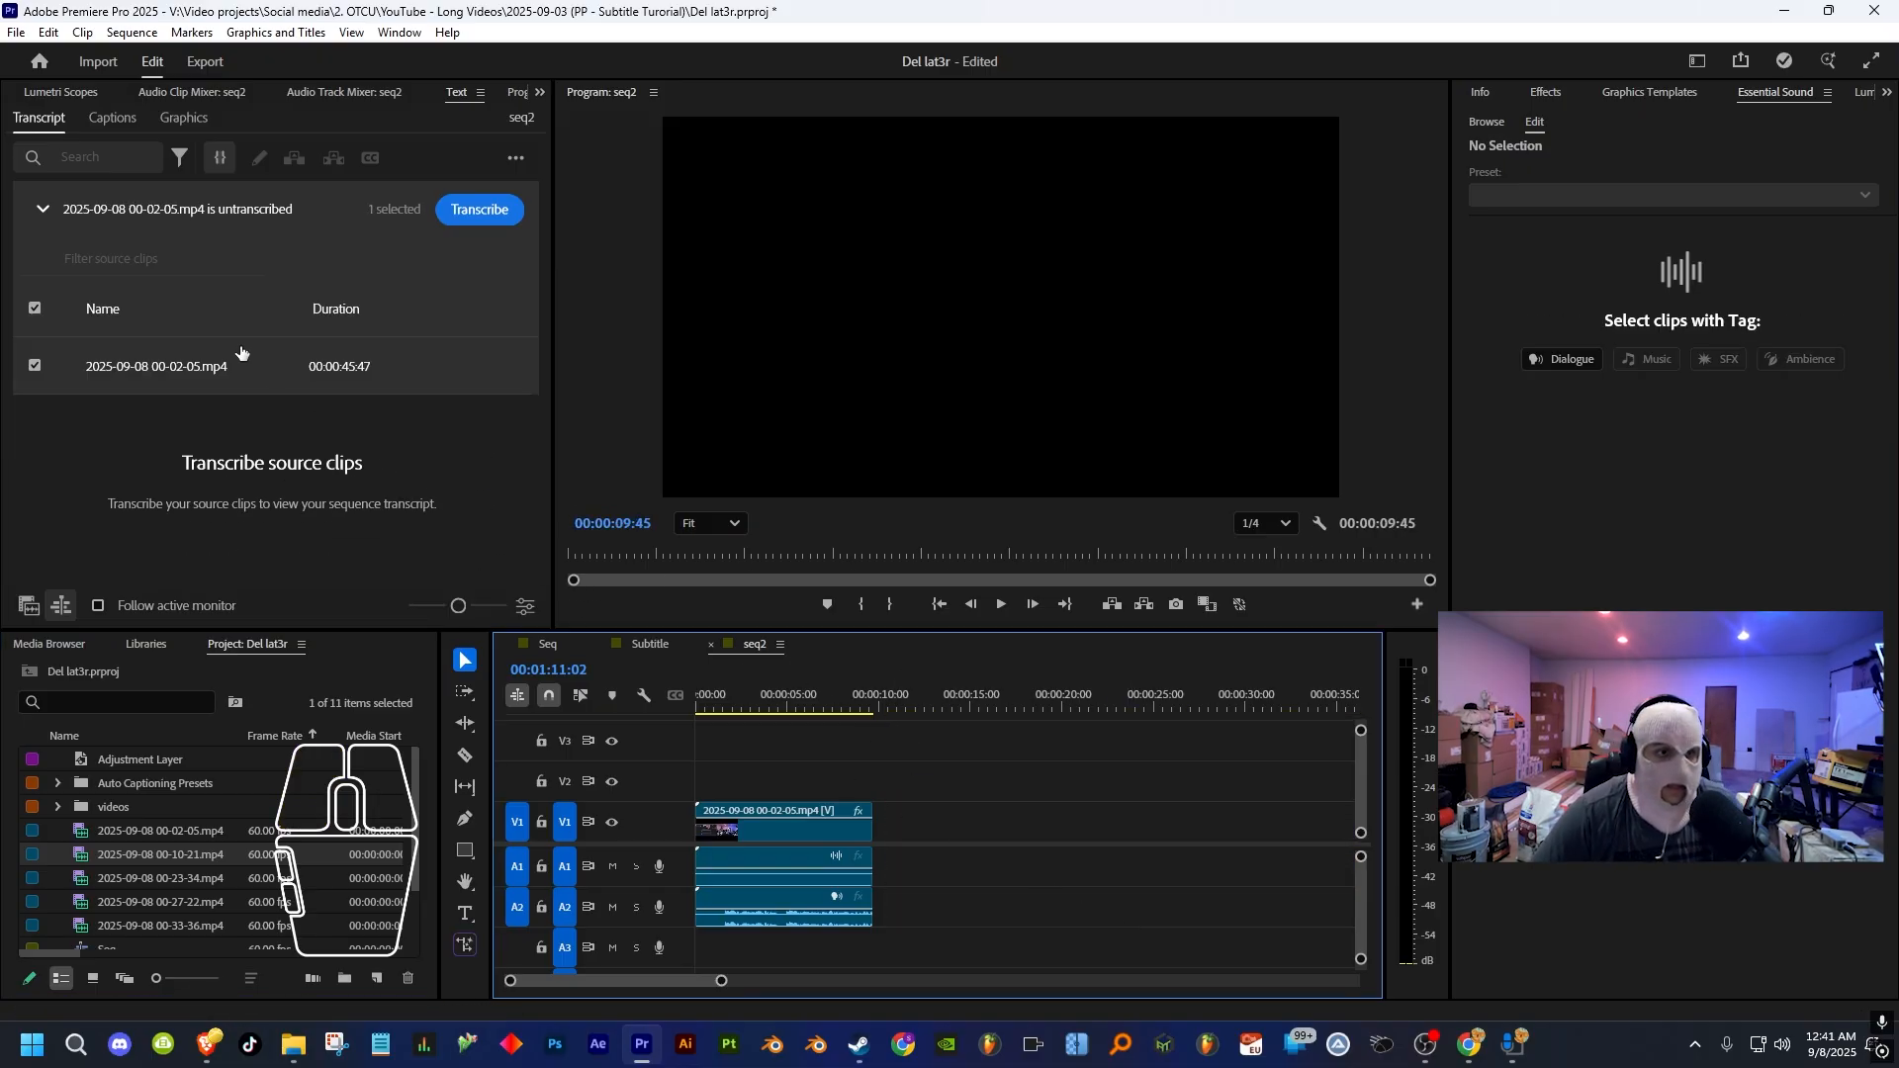
pyautogui.click(43, 209)
pyautogui.click(382, 281)
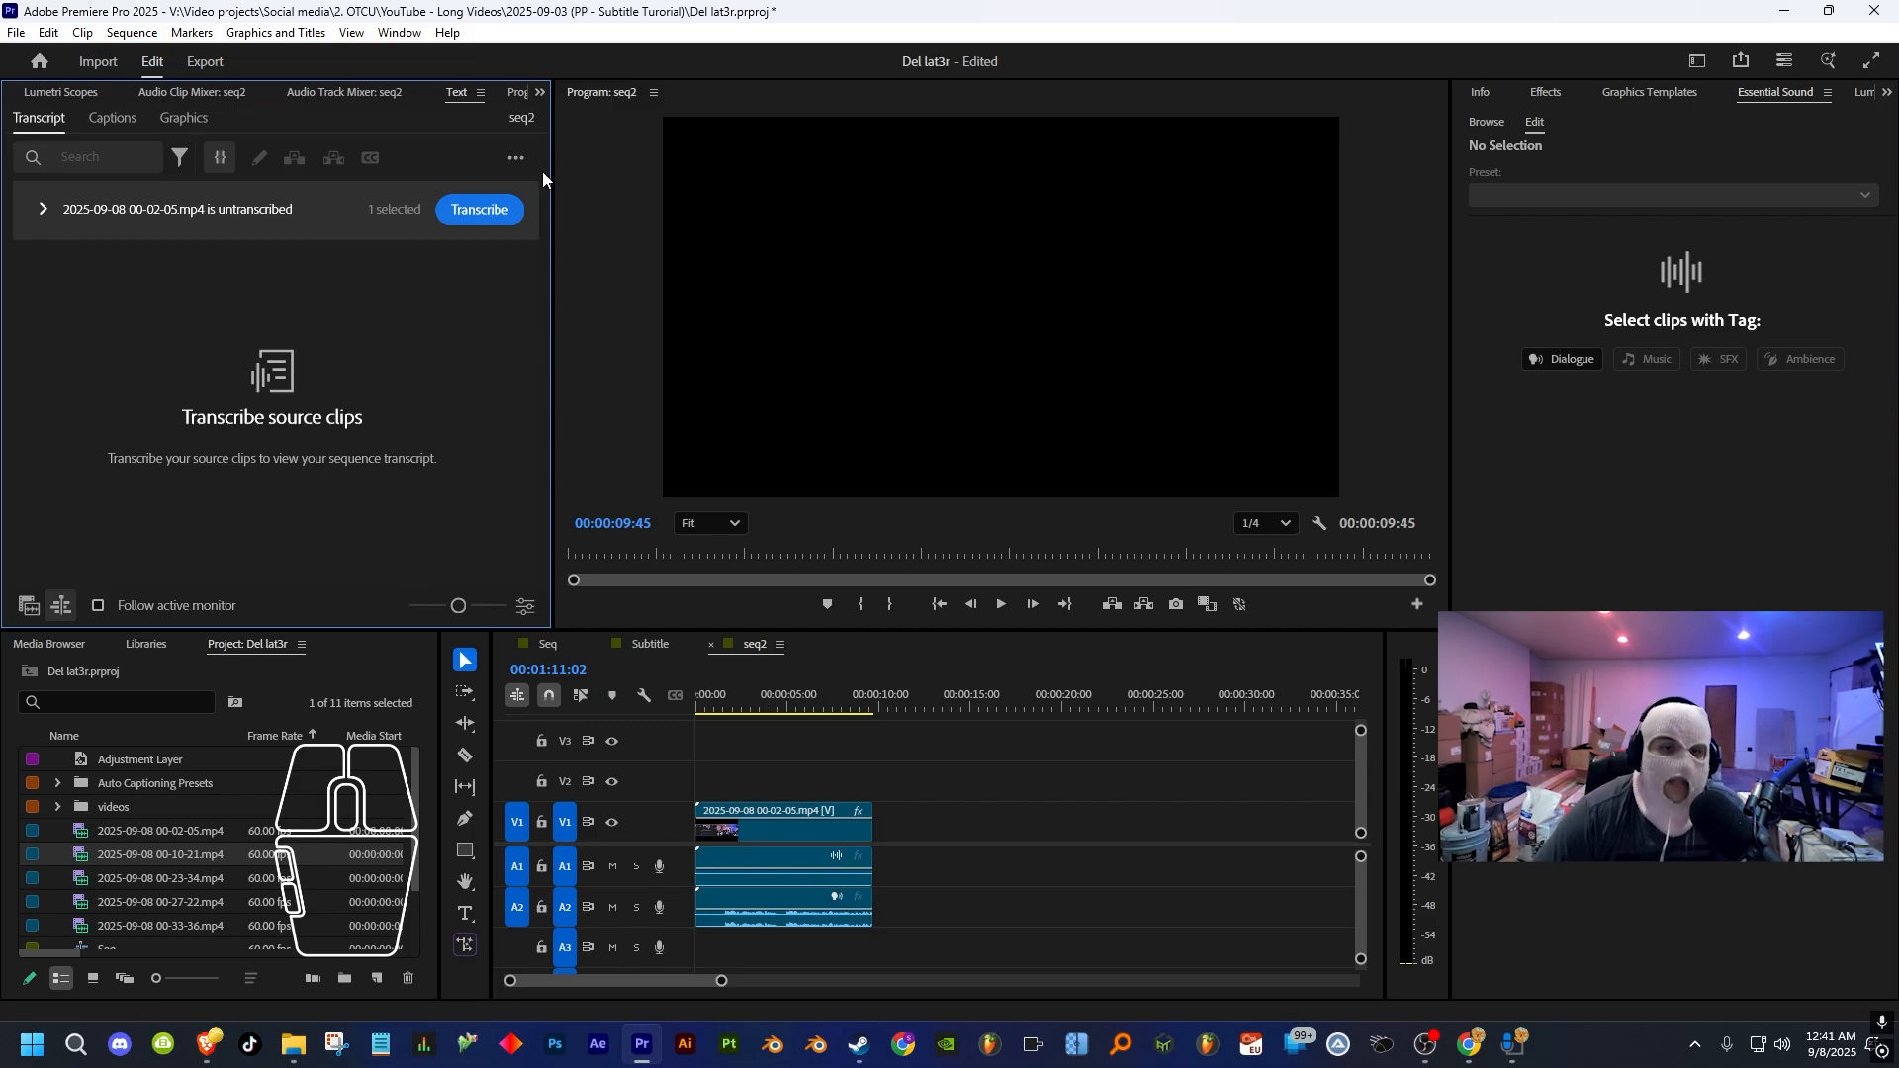
# - Start generating a static transcript with speaker labeling set to "No, don't separate speakers"
pyautogui.click(516, 159)
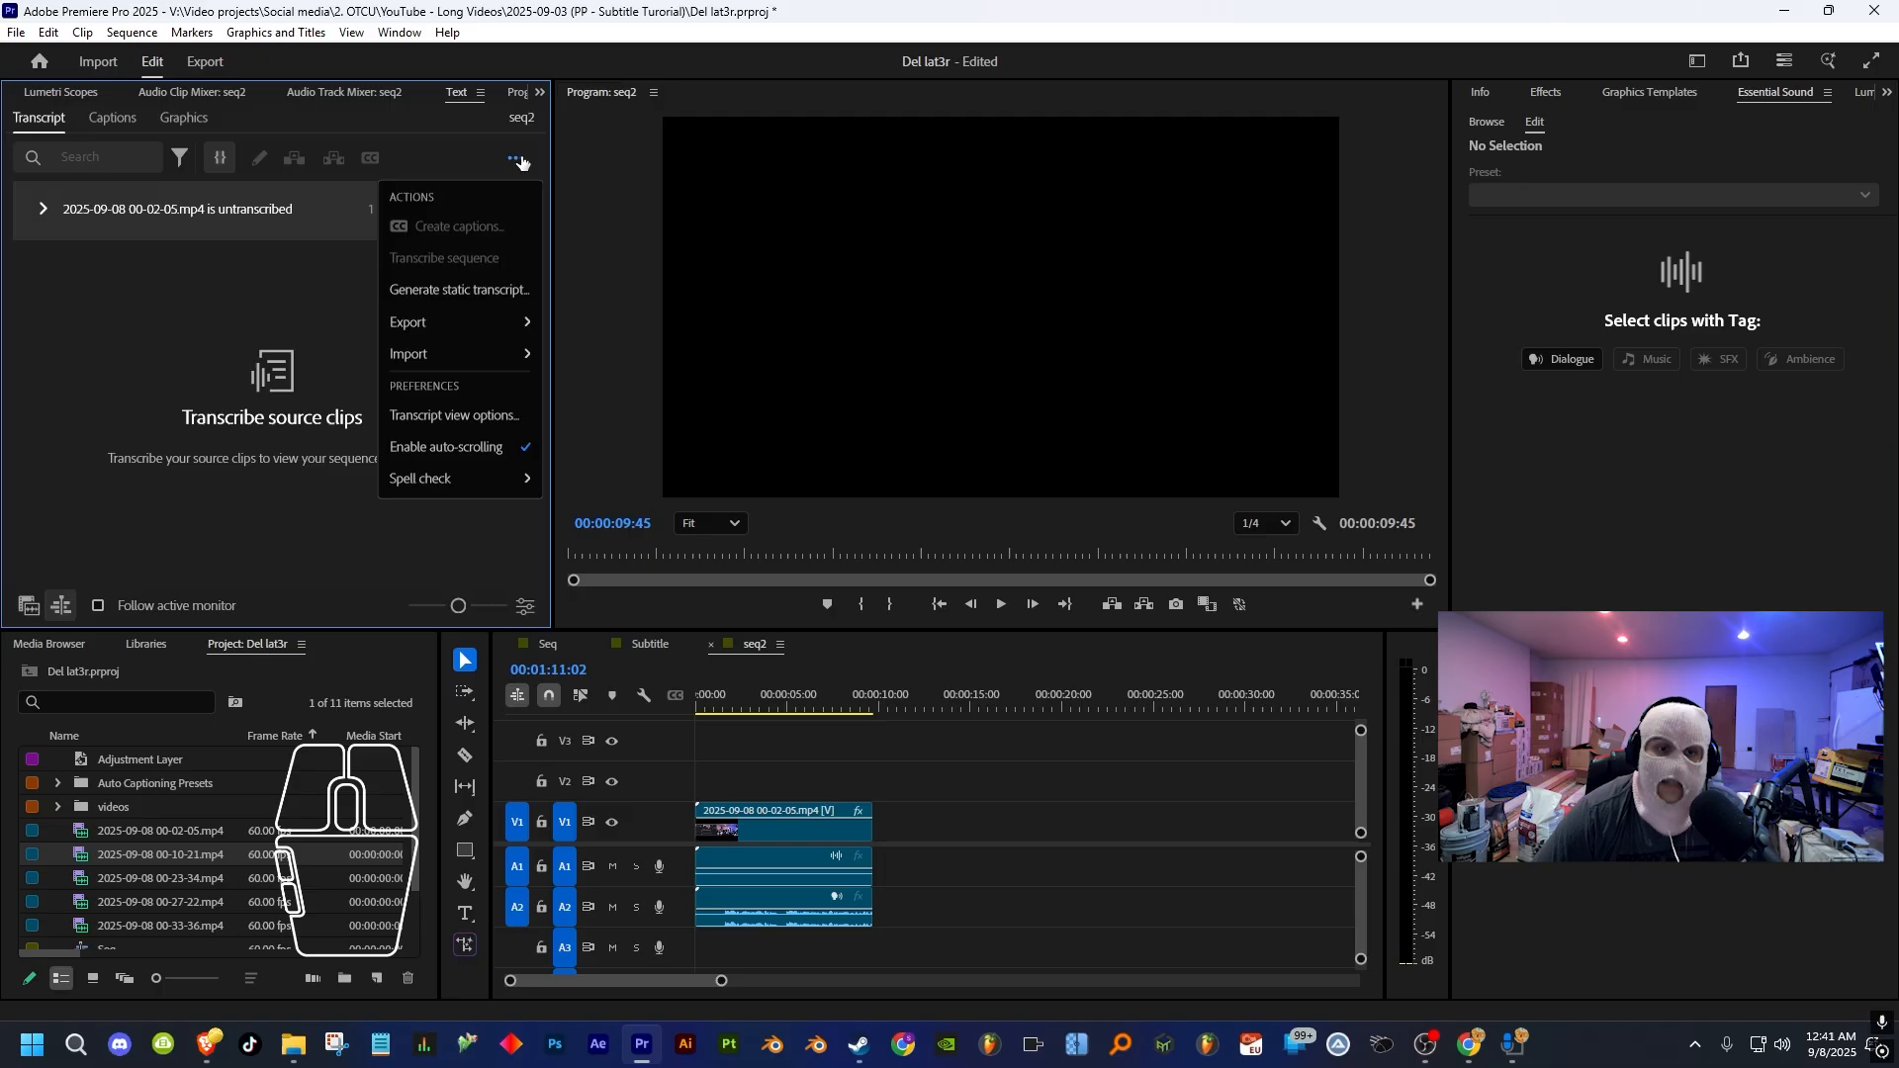
pyautogui.click(440, 290)
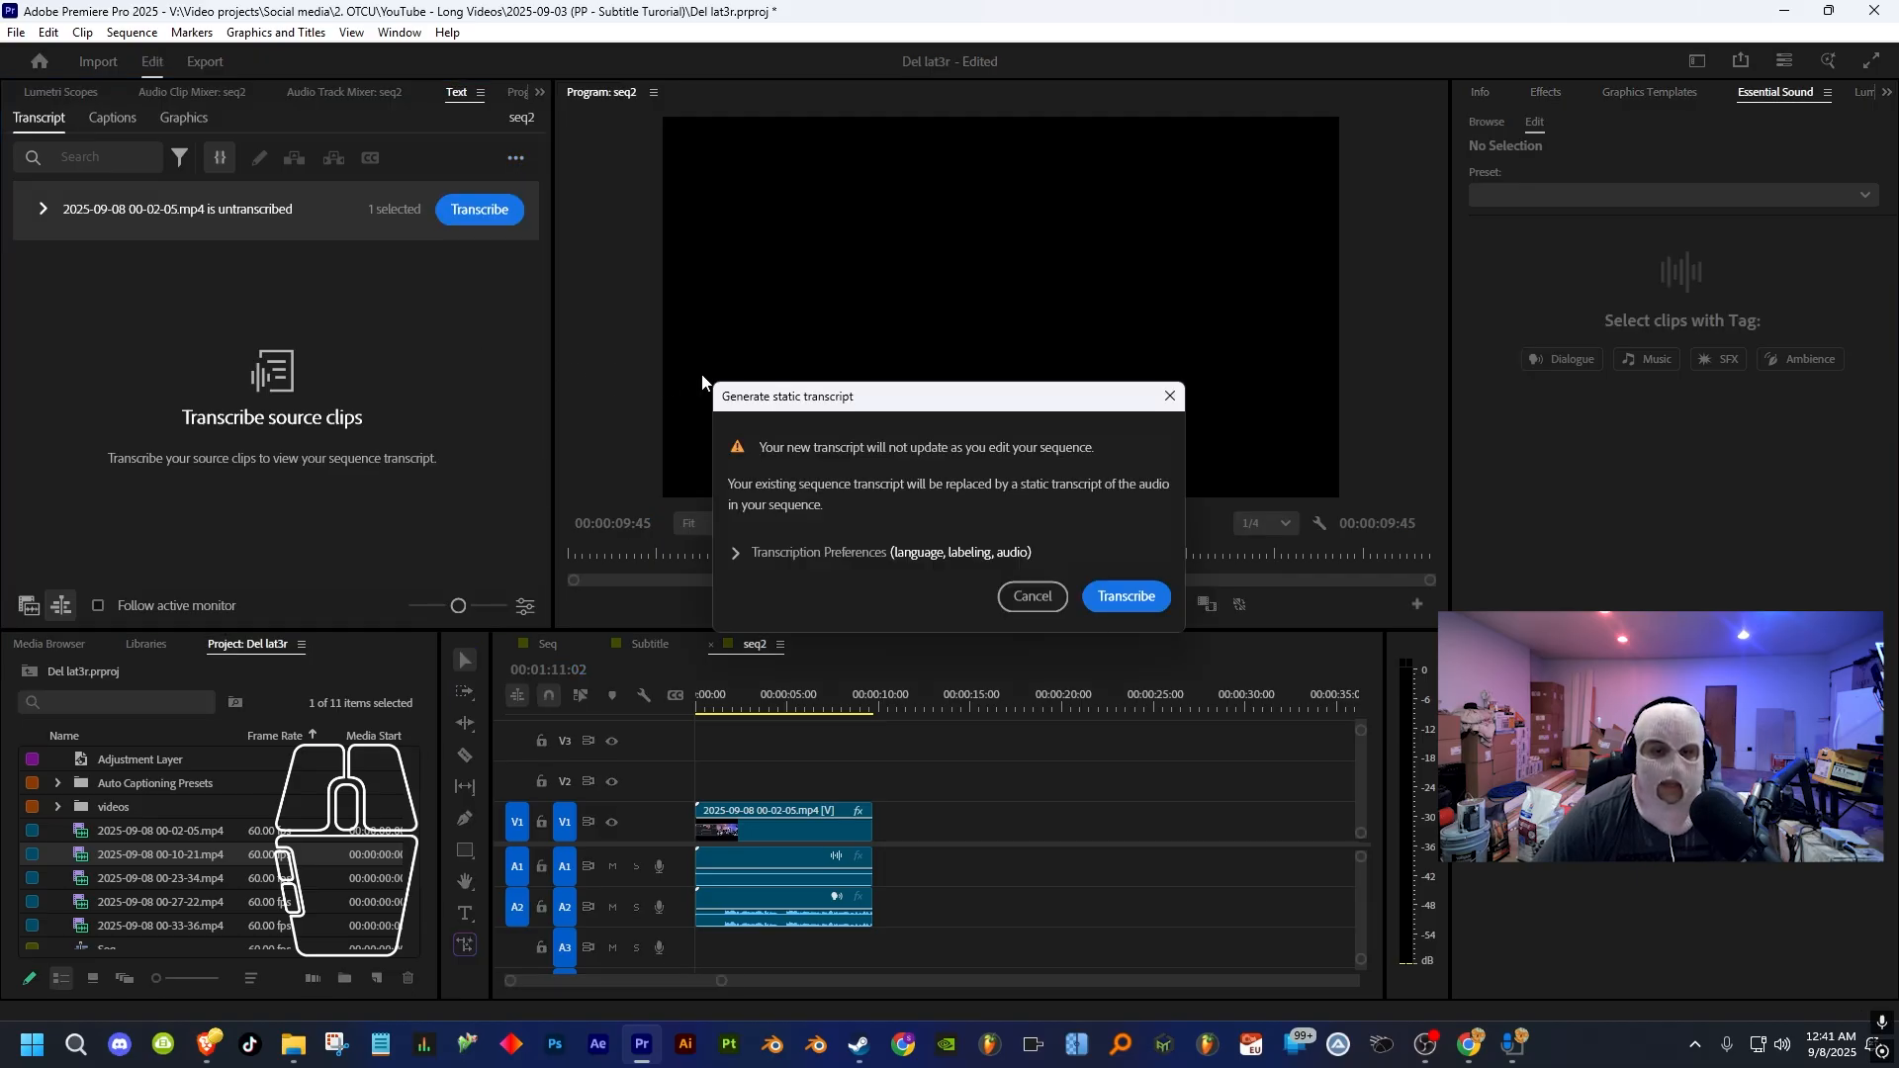
pyautogui.moveTo(875, 397); pyautogui.dragTo(777, 223)
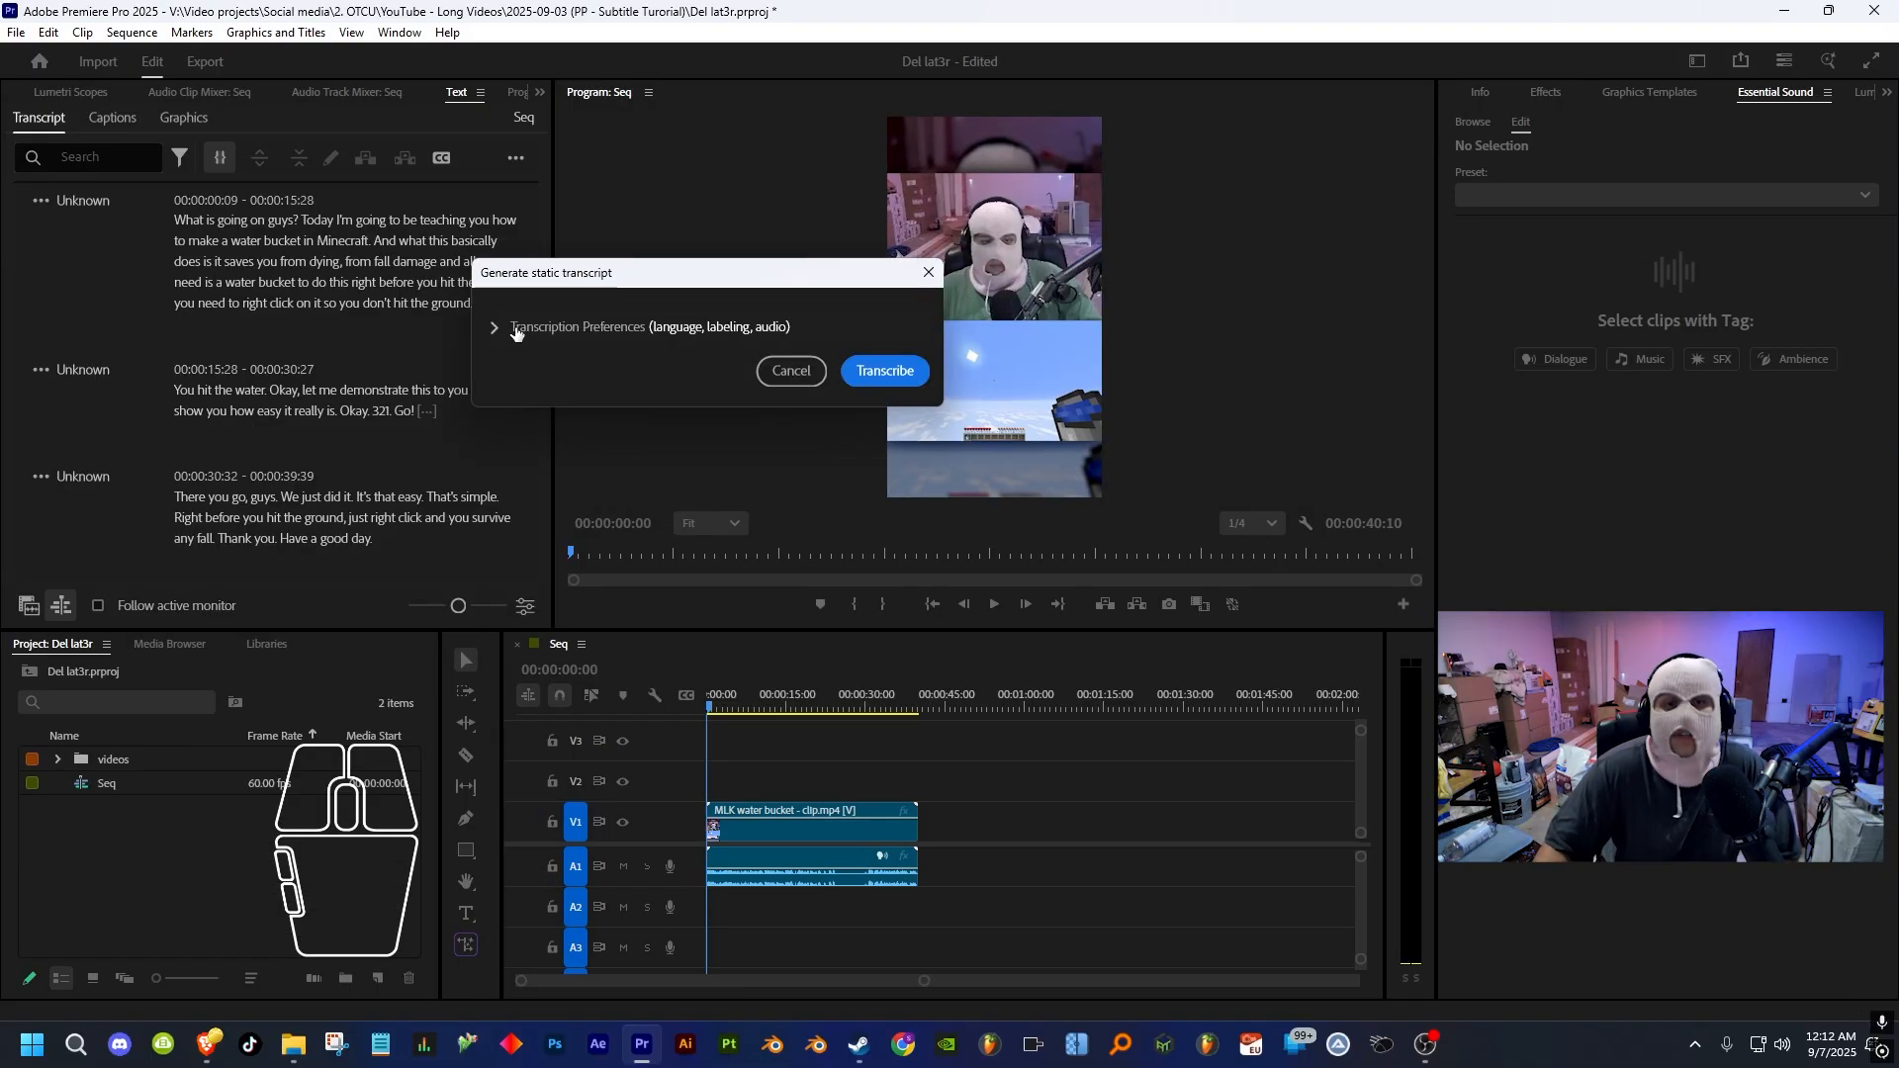
pyautogui.click(515, 329)
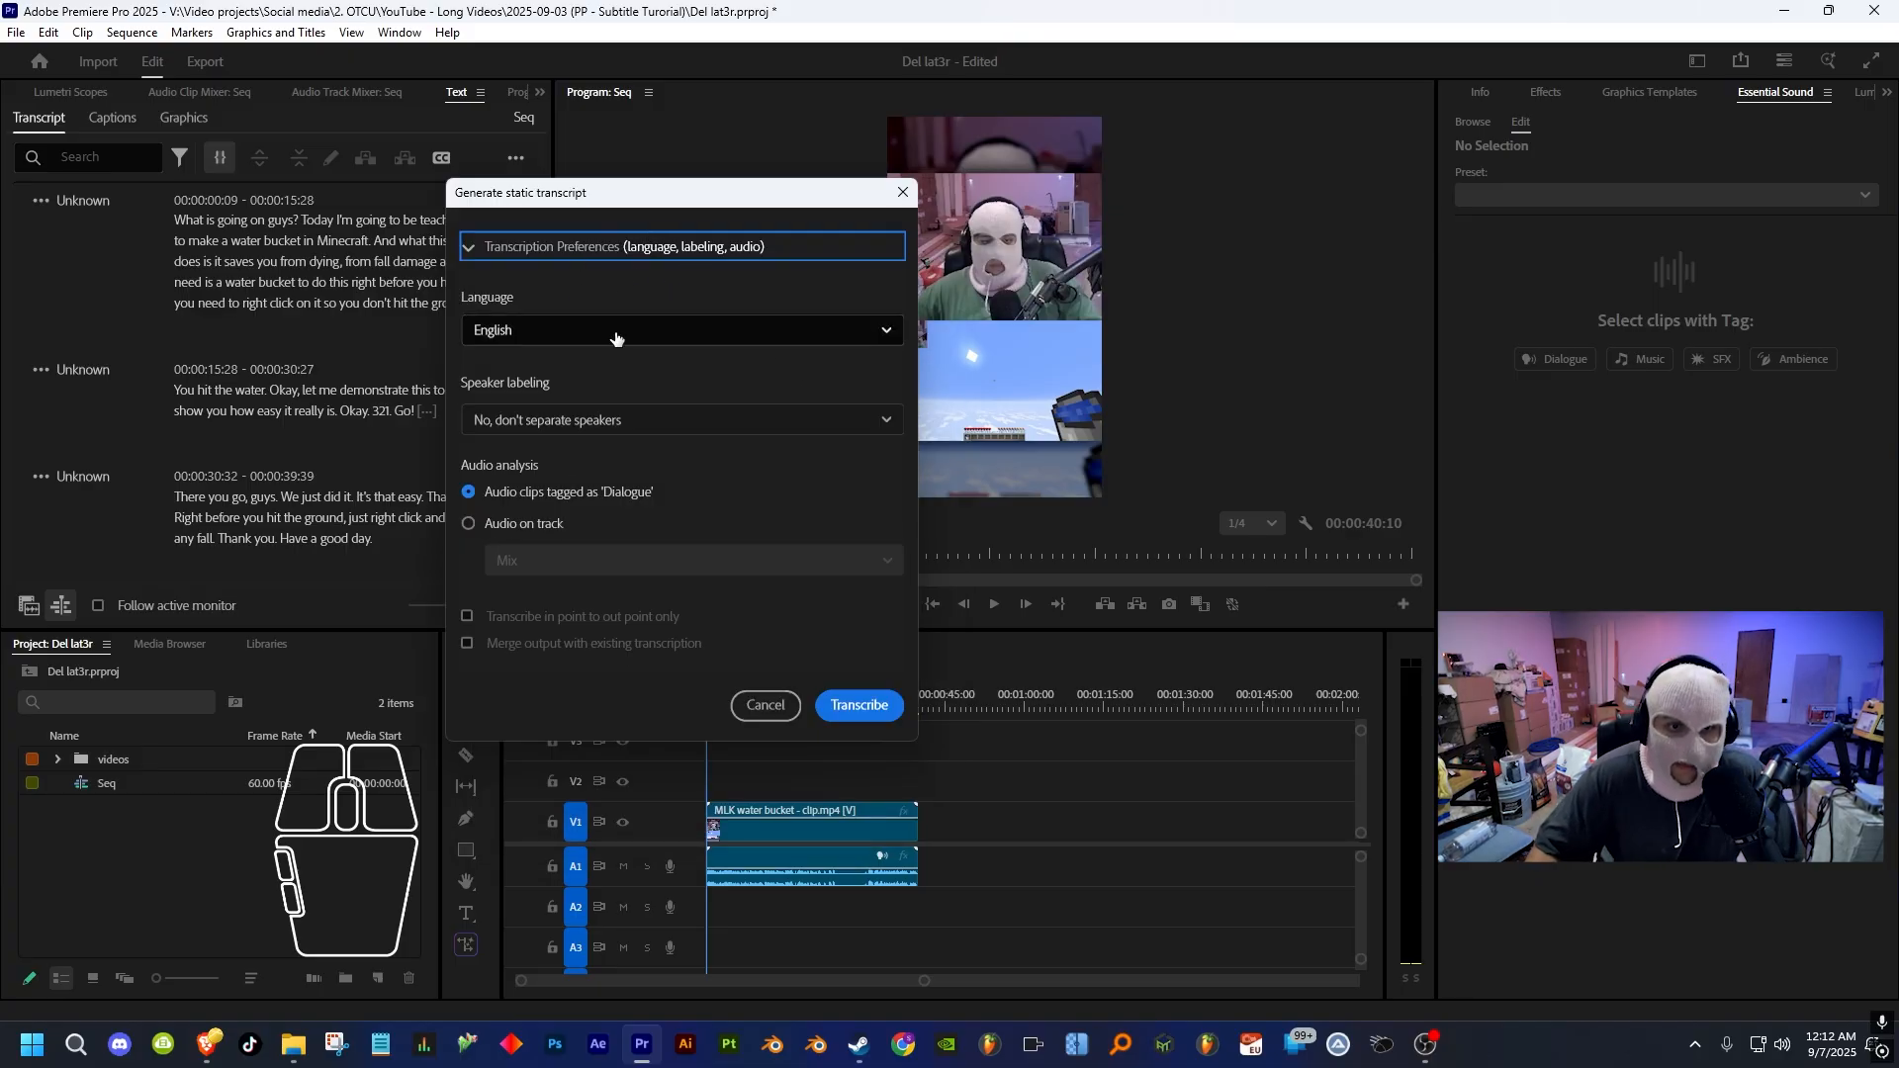
pyautogui.click(531, 423)
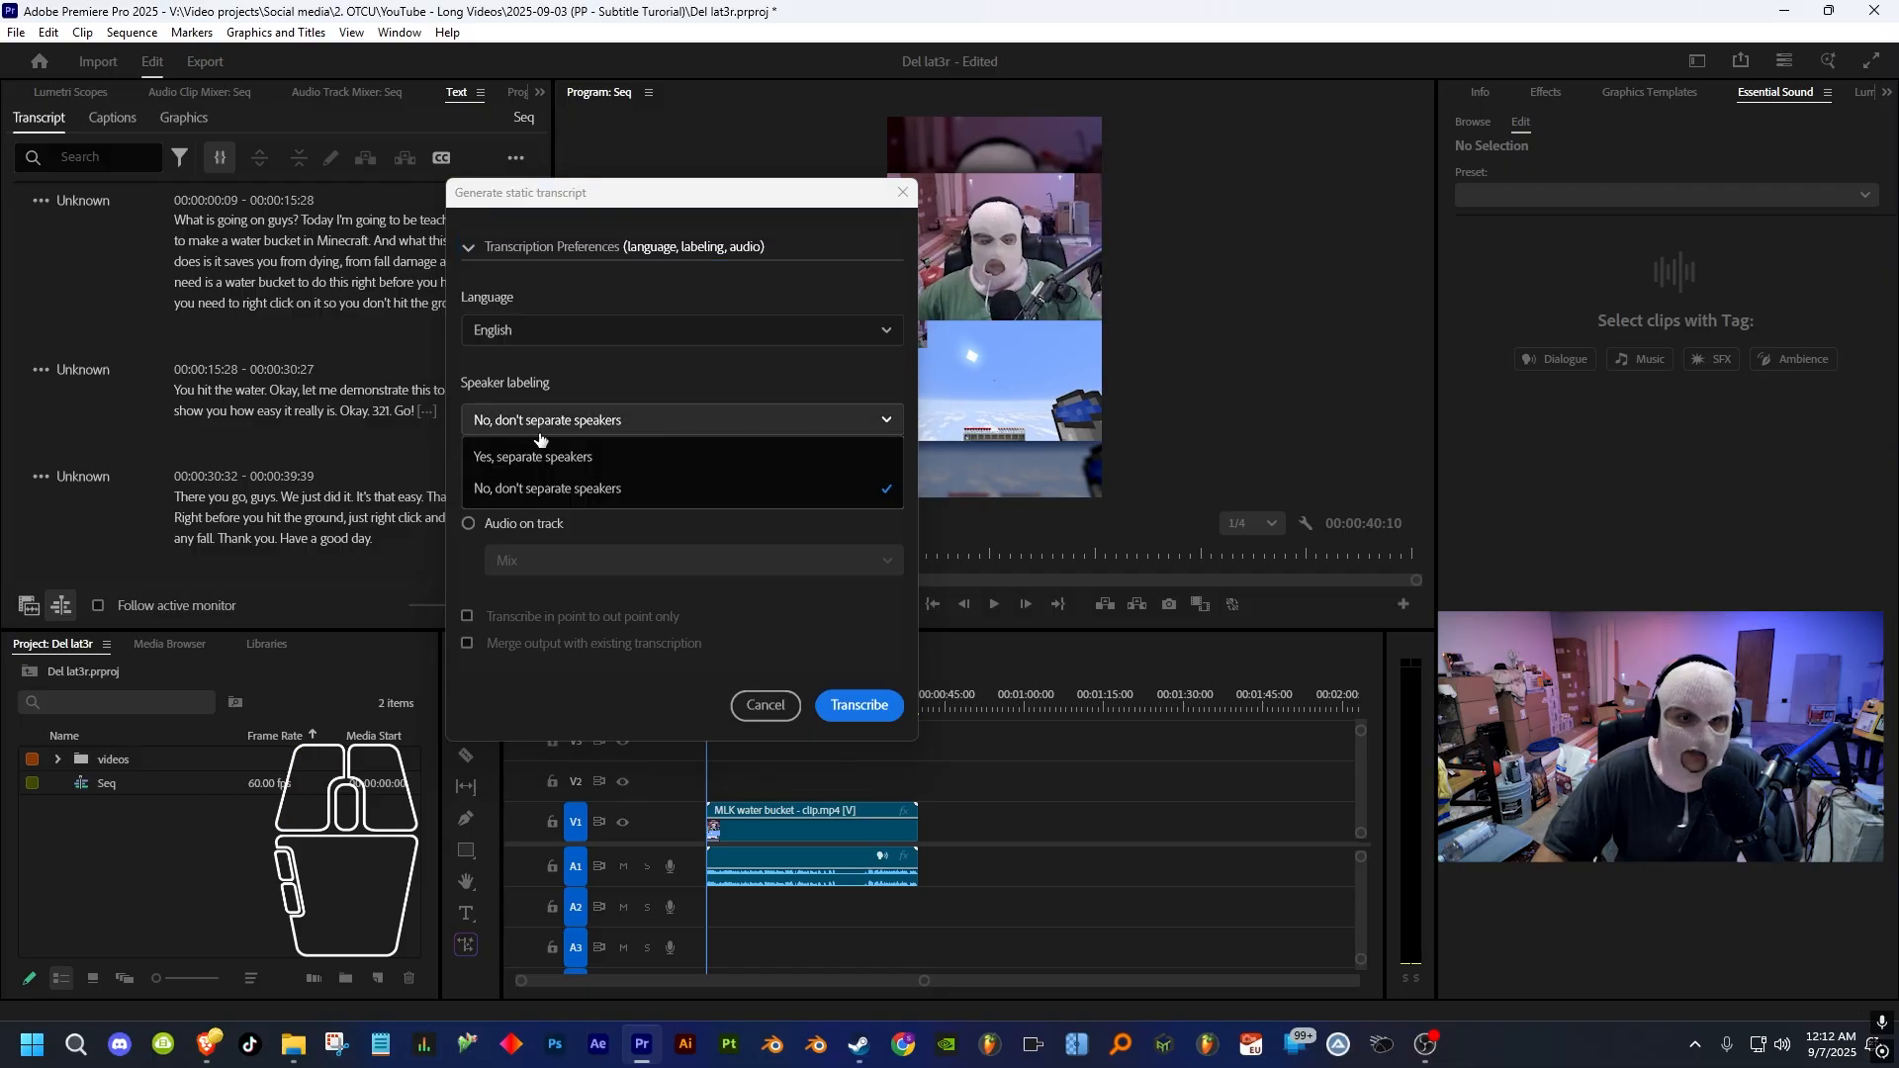
pyautogui.click(504, 487)
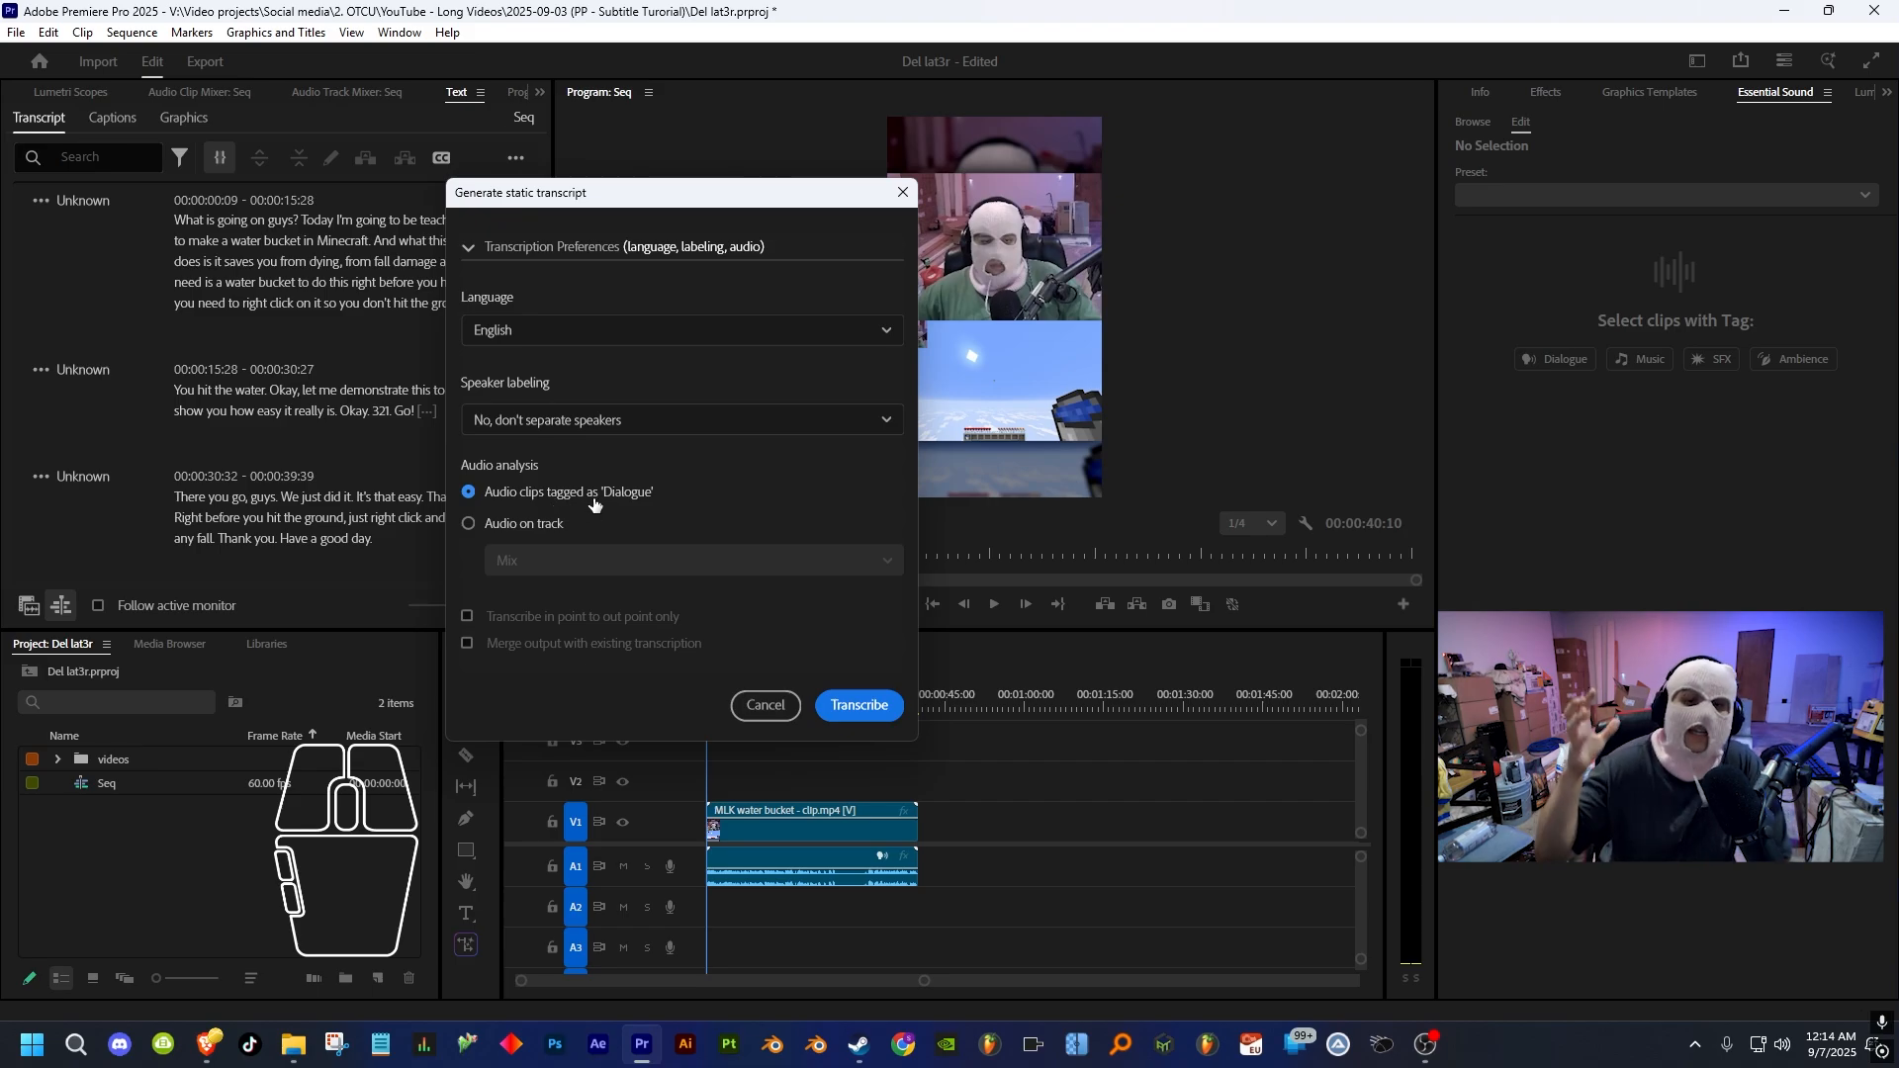
# - Set the audio analysis to clips tagged as 'Dialogue' after viewing the track choices, and transcribe the sequence
pyautogui.click(513, 525)
pyautogui.click(544, 561)
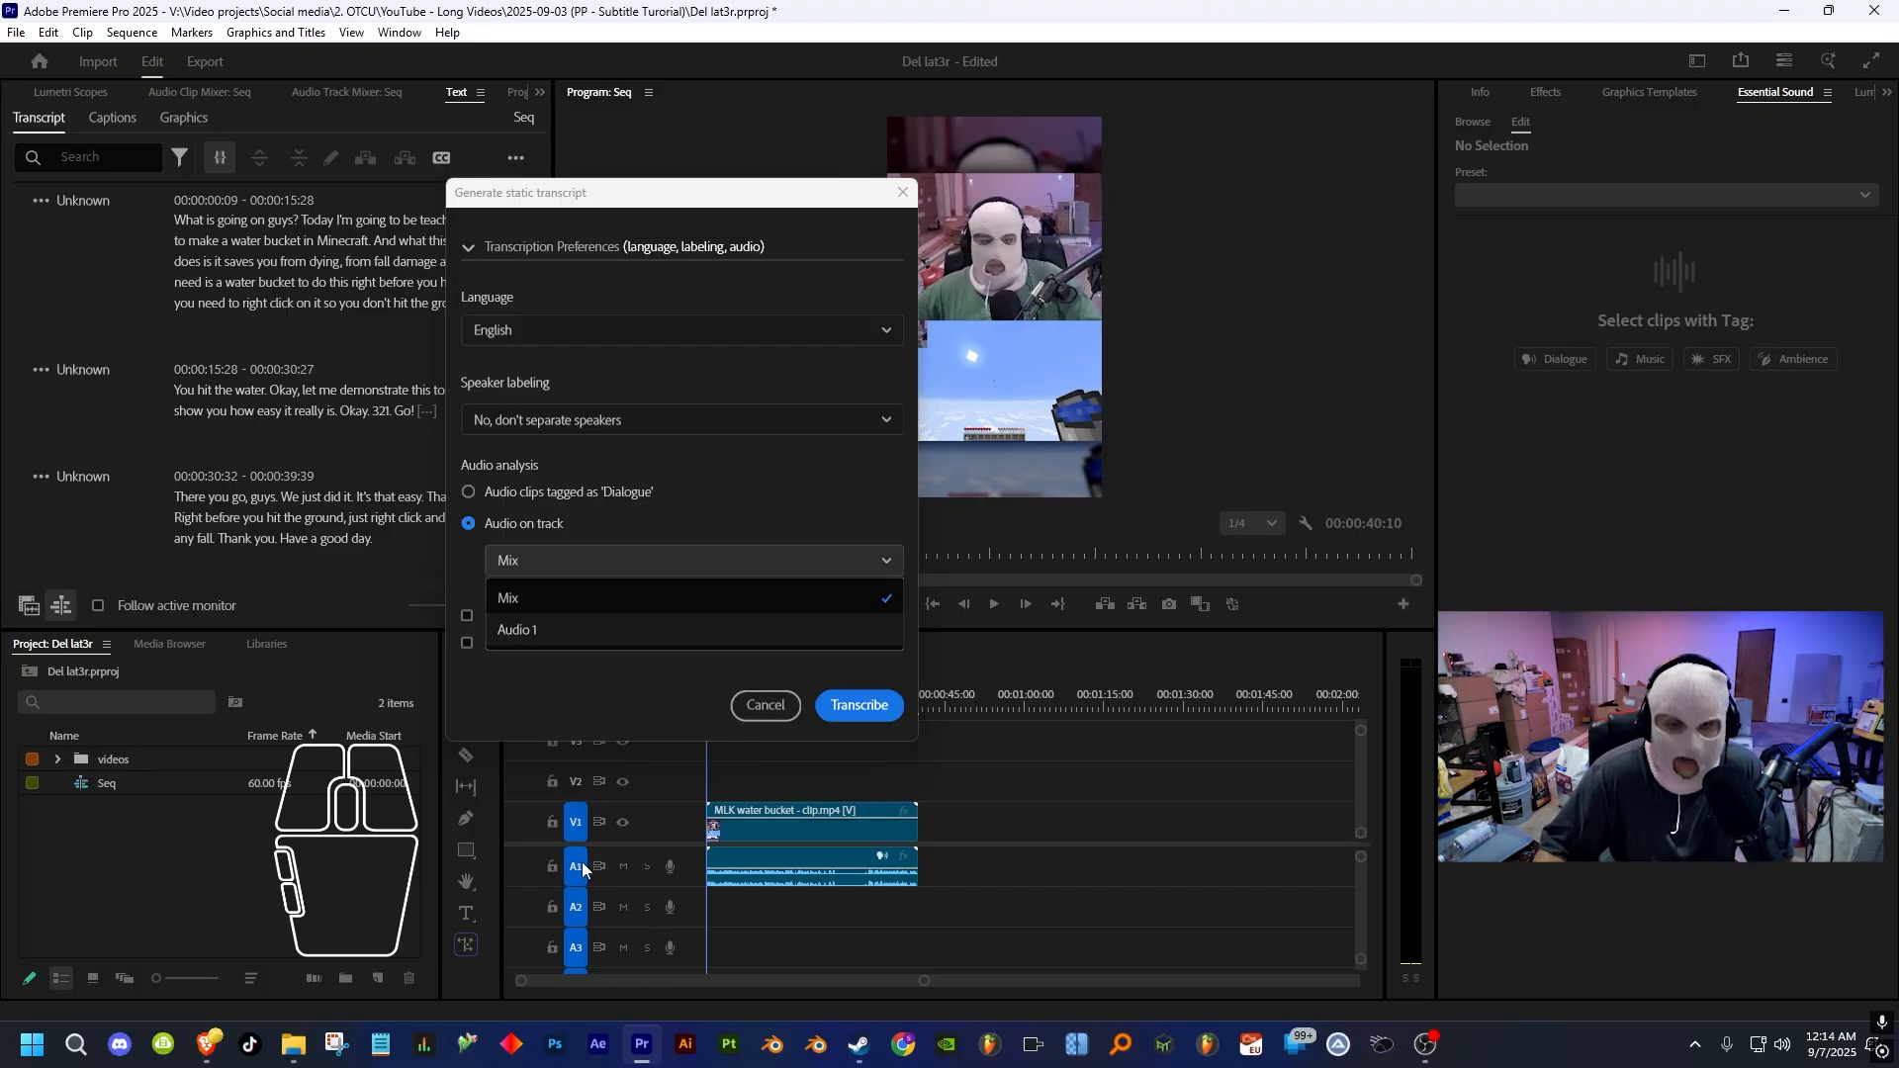
pyautogui.click(497, 525)
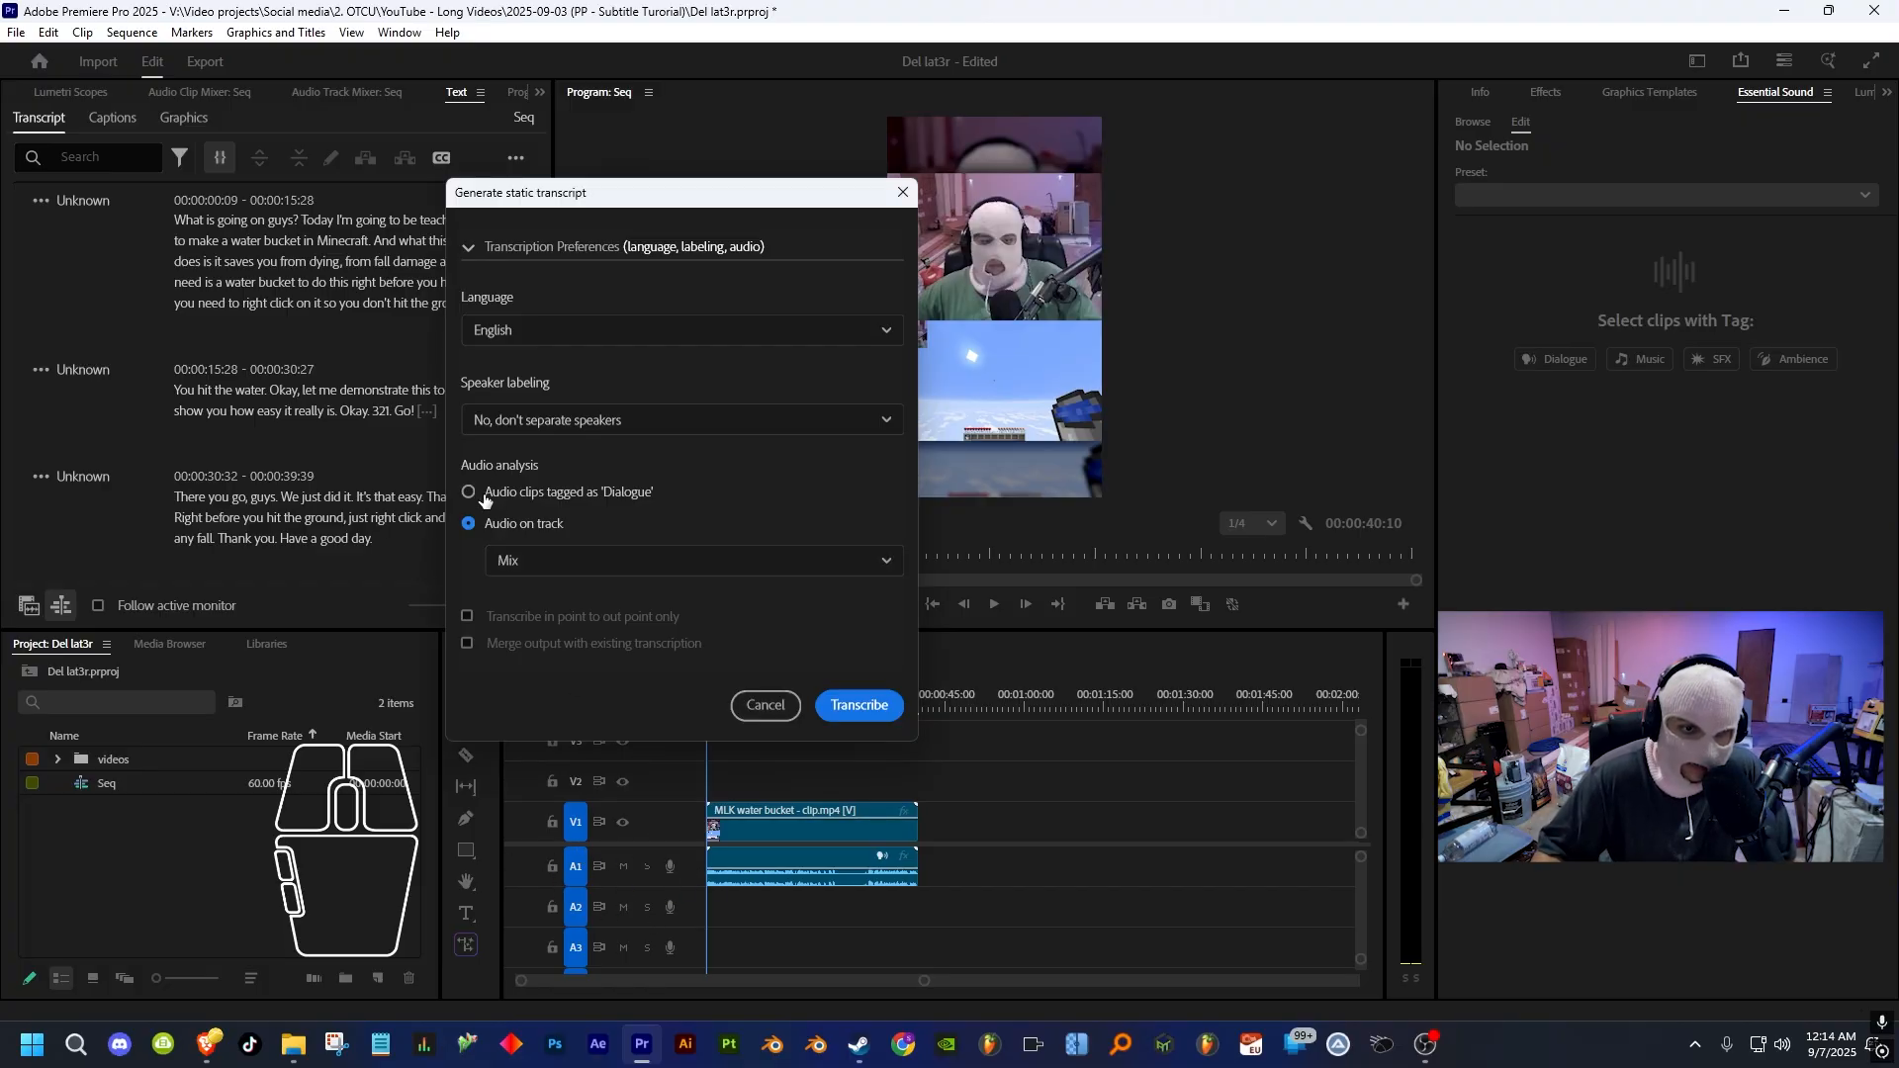
pyautogui.click(566, 494)
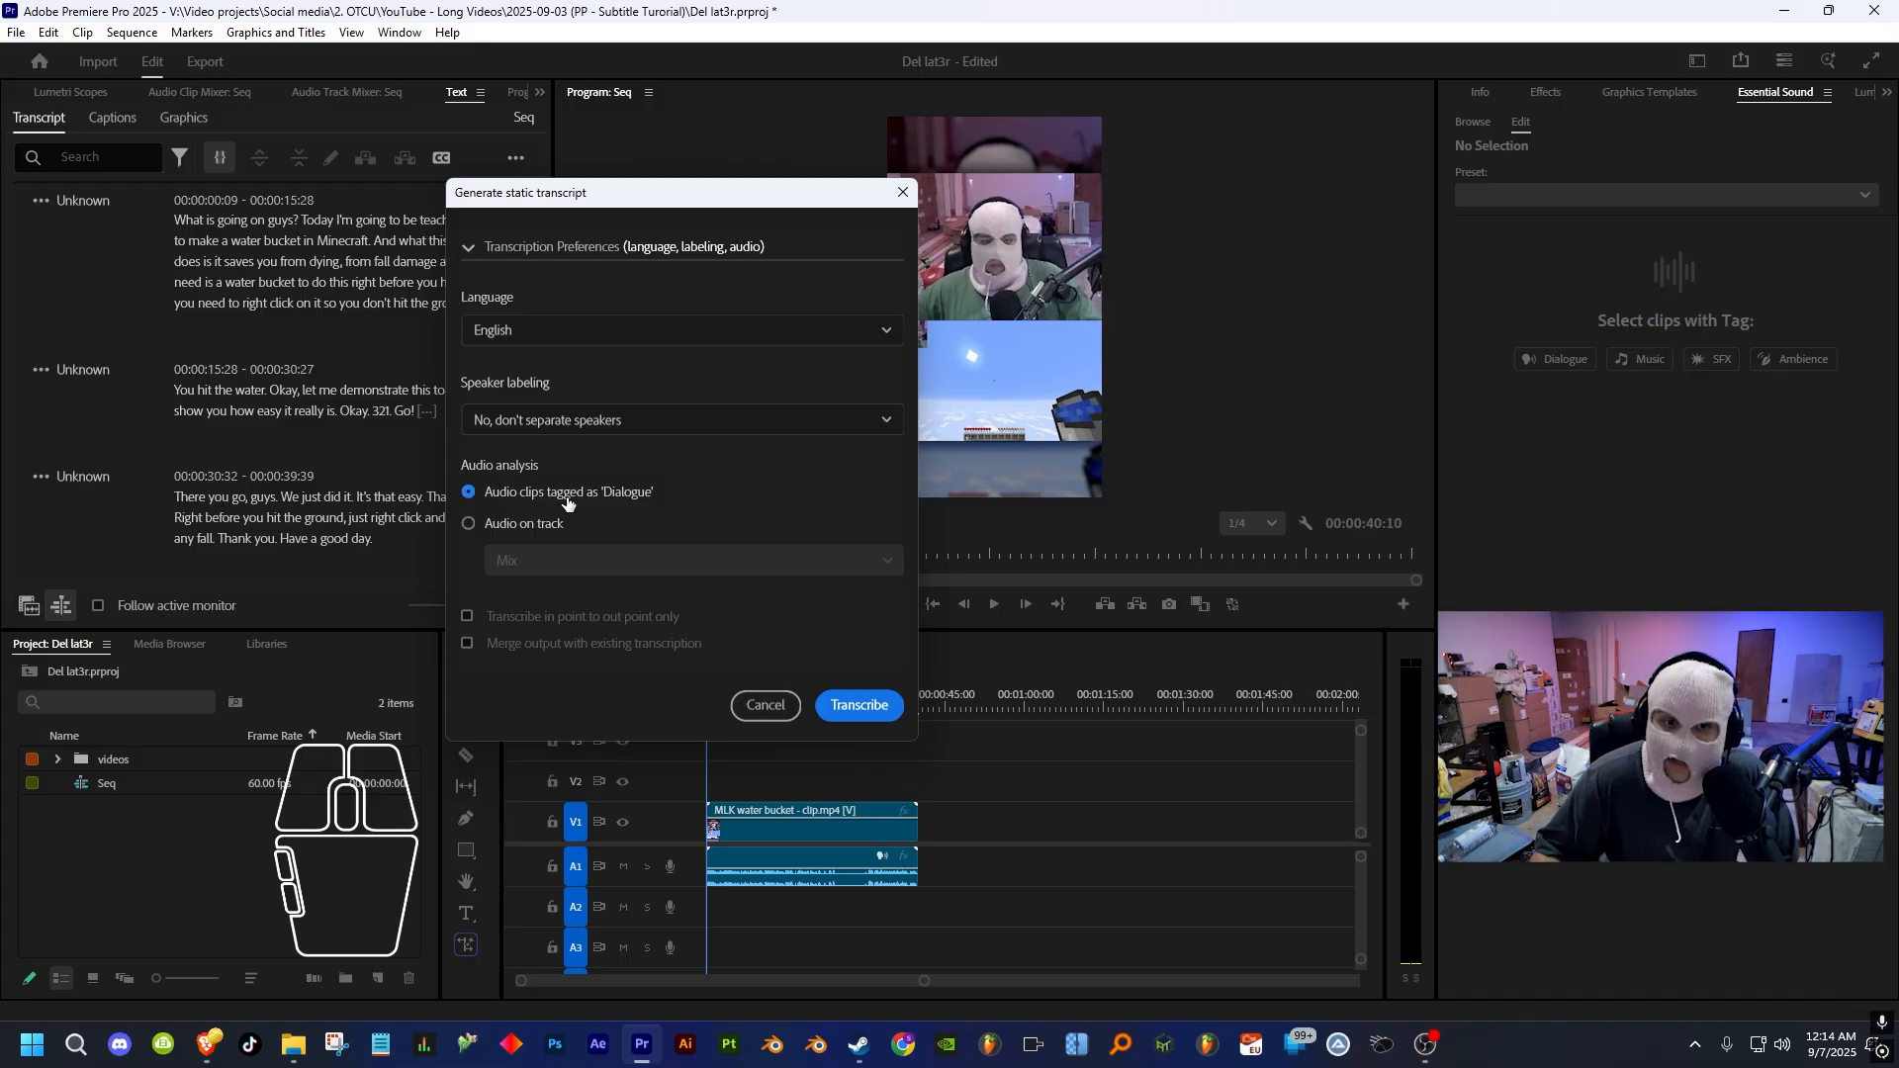
pyautogui.click(859, 704)
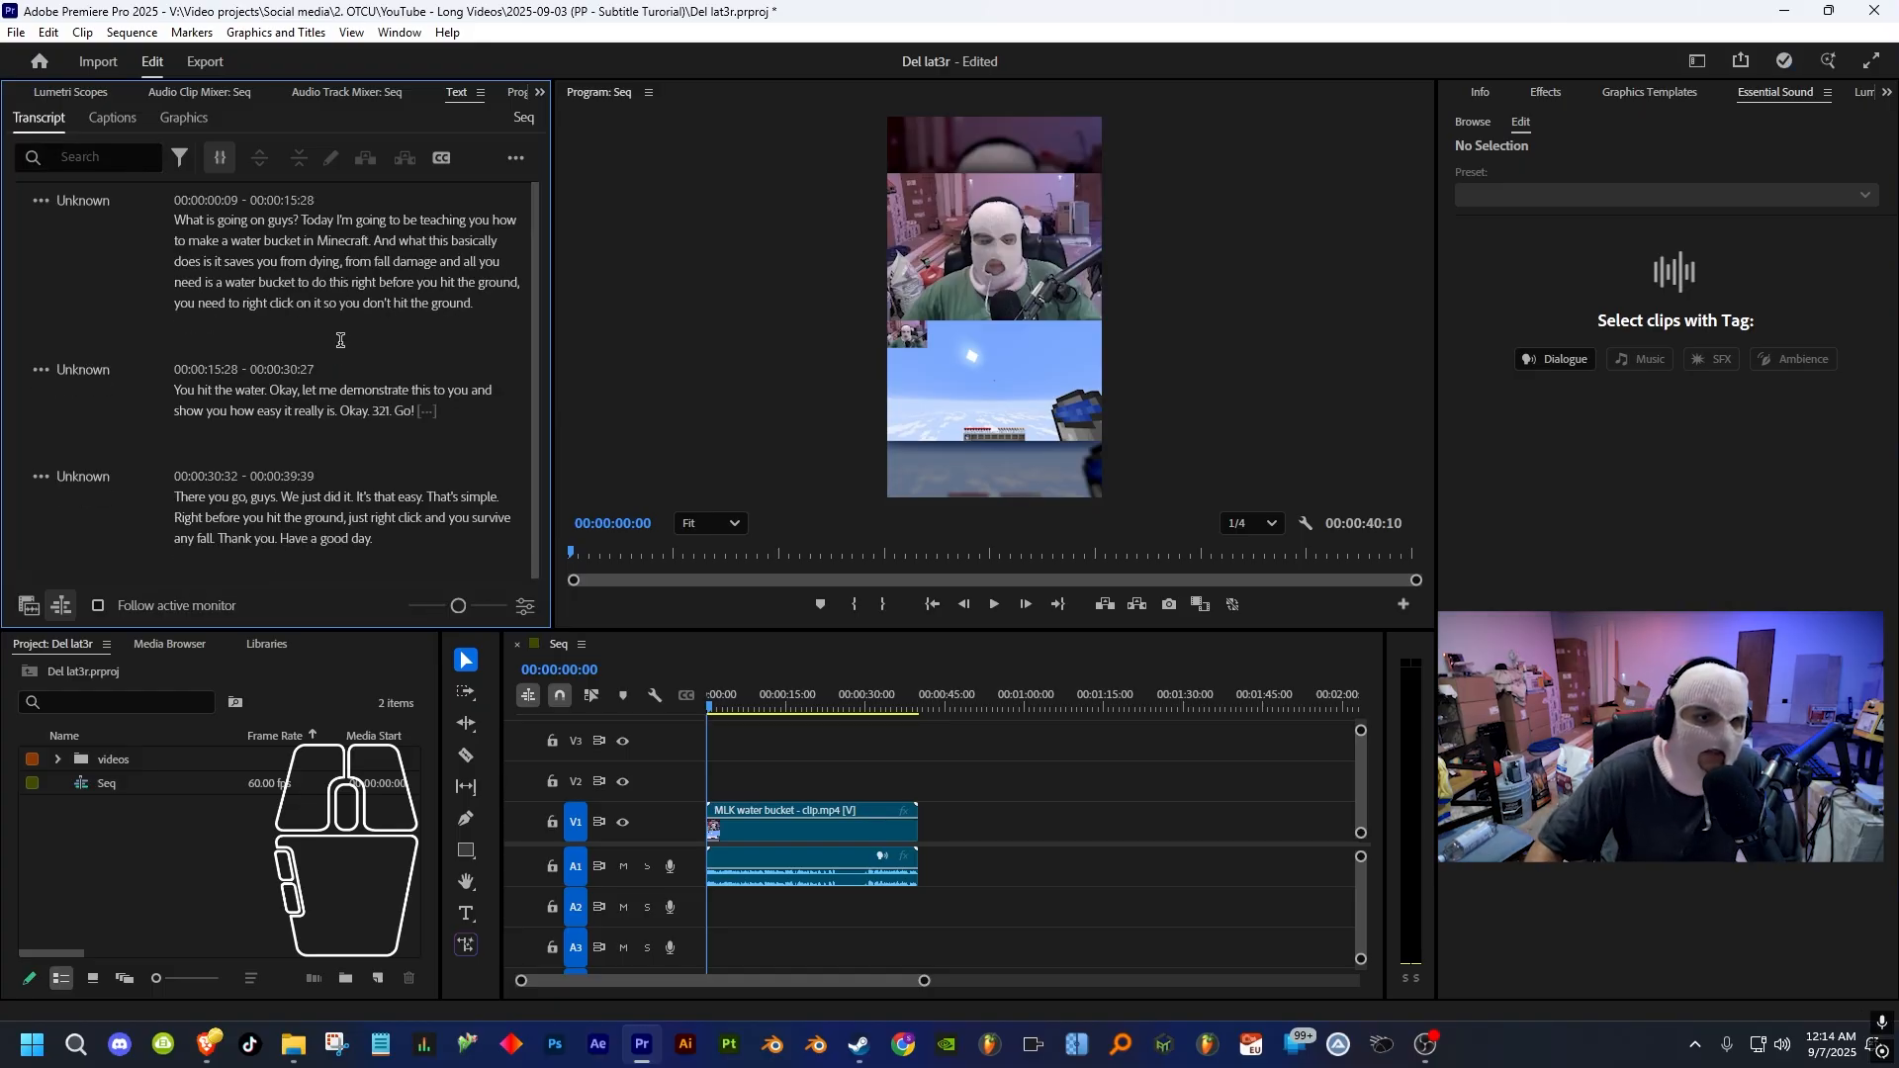
# - Play the first second of the sequence to check the generated transcript against the video
pyautogui.moveTo(533, 281); pyautogui.dragTo(532, 272)
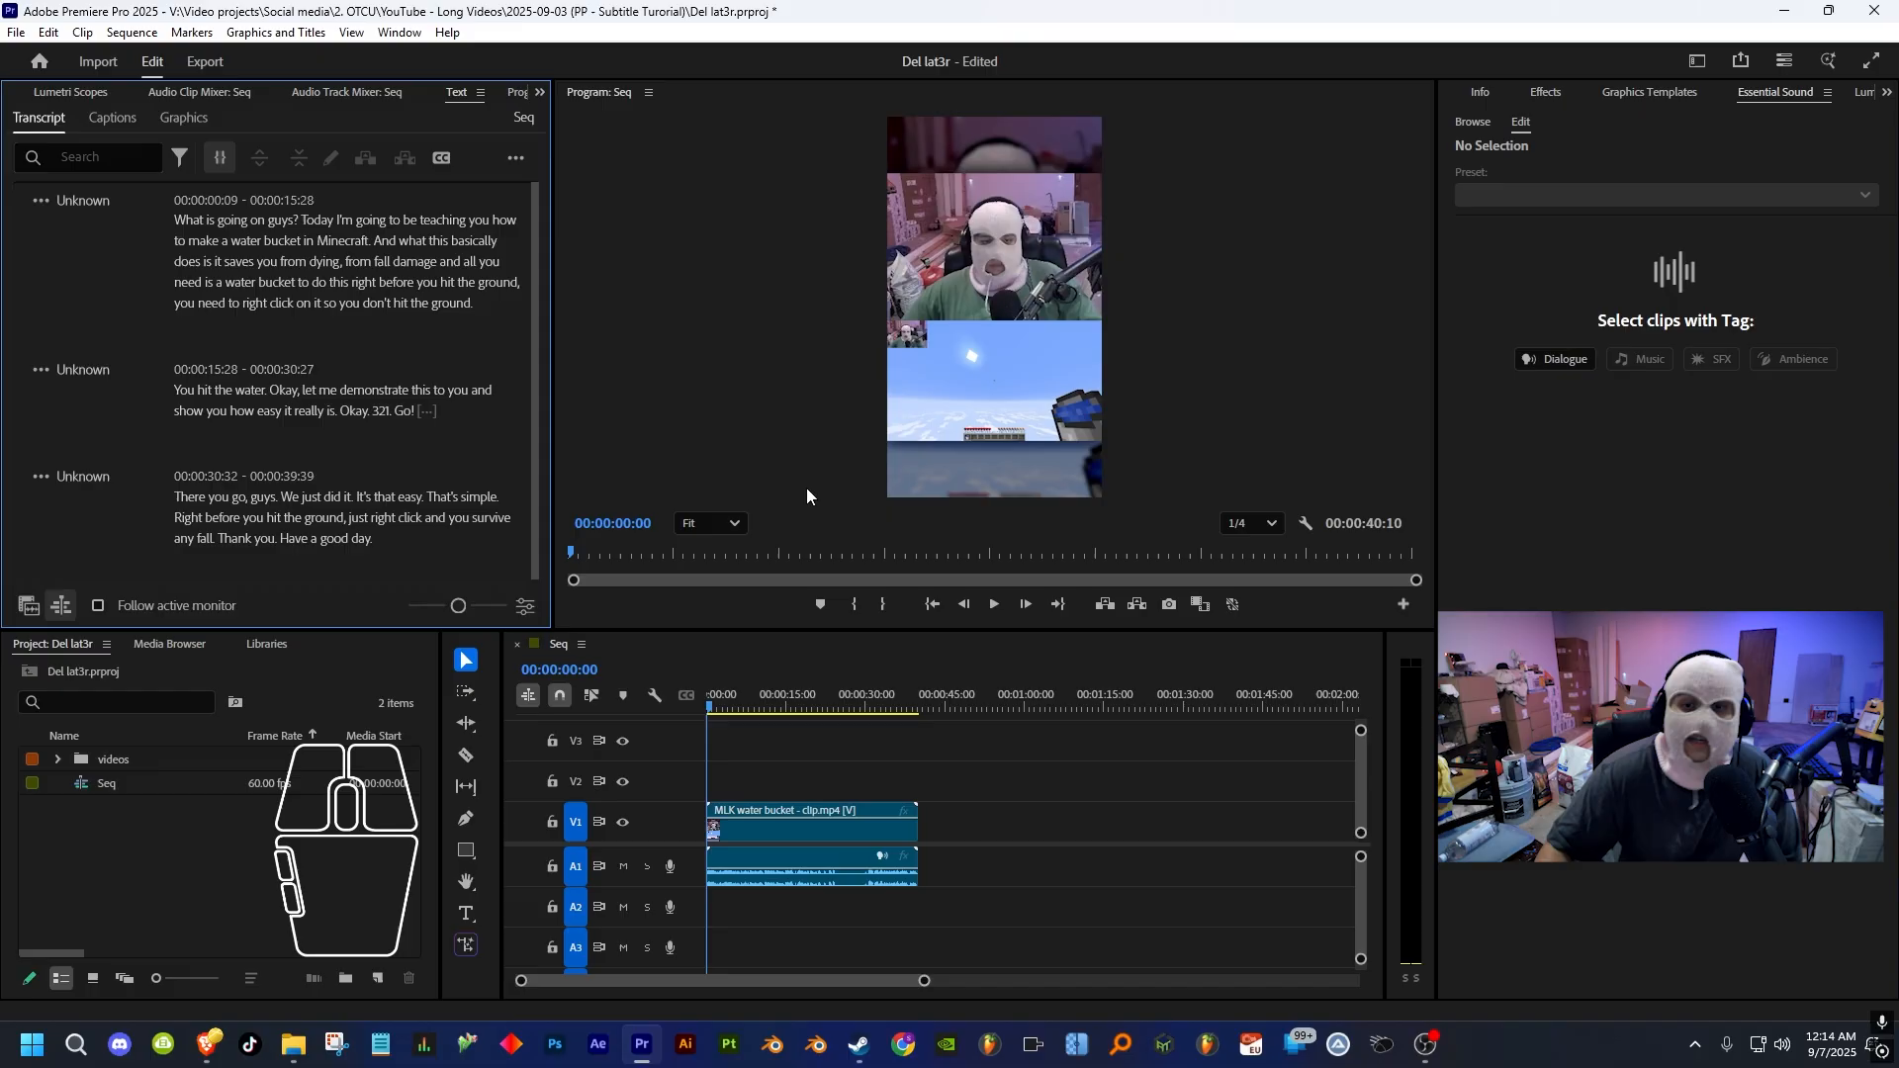
pyautogui.scroll(1, 1003, 475)
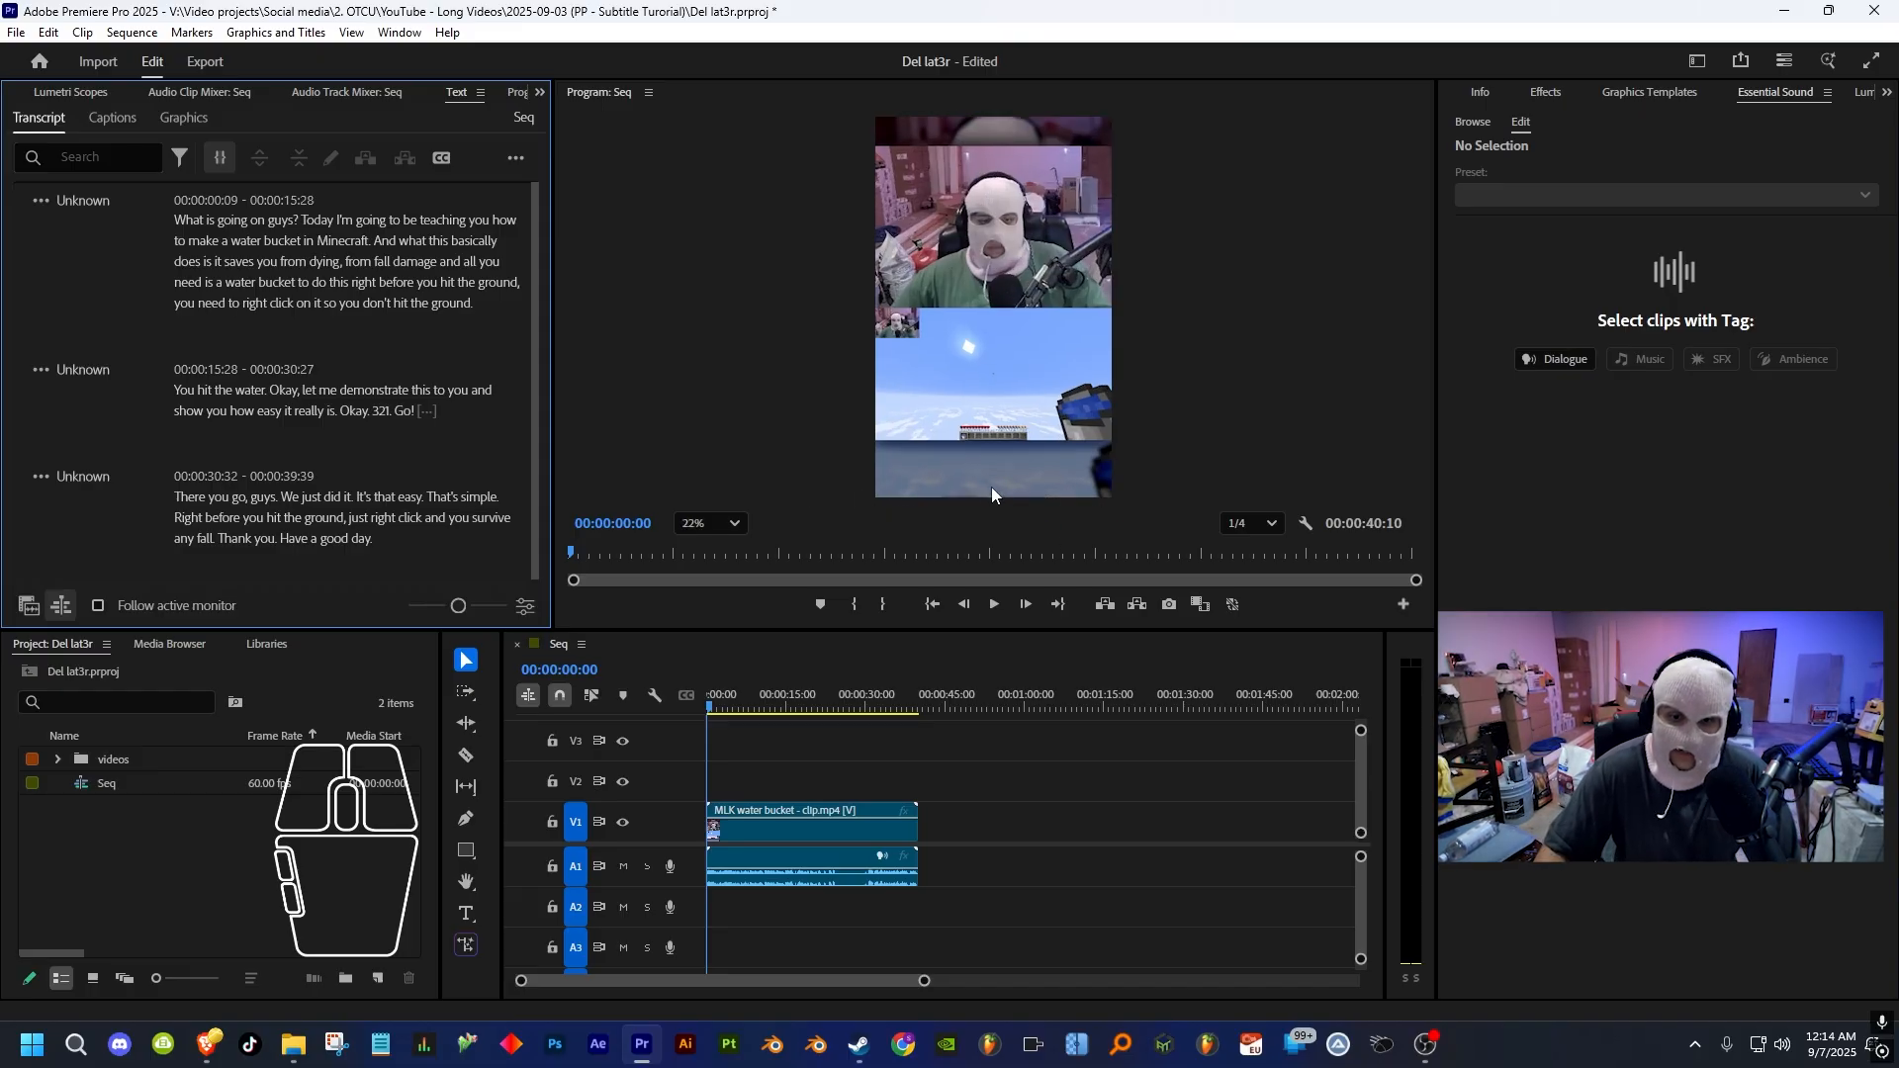
pyautogui.click(710, 706)
pyautogui.press('space')
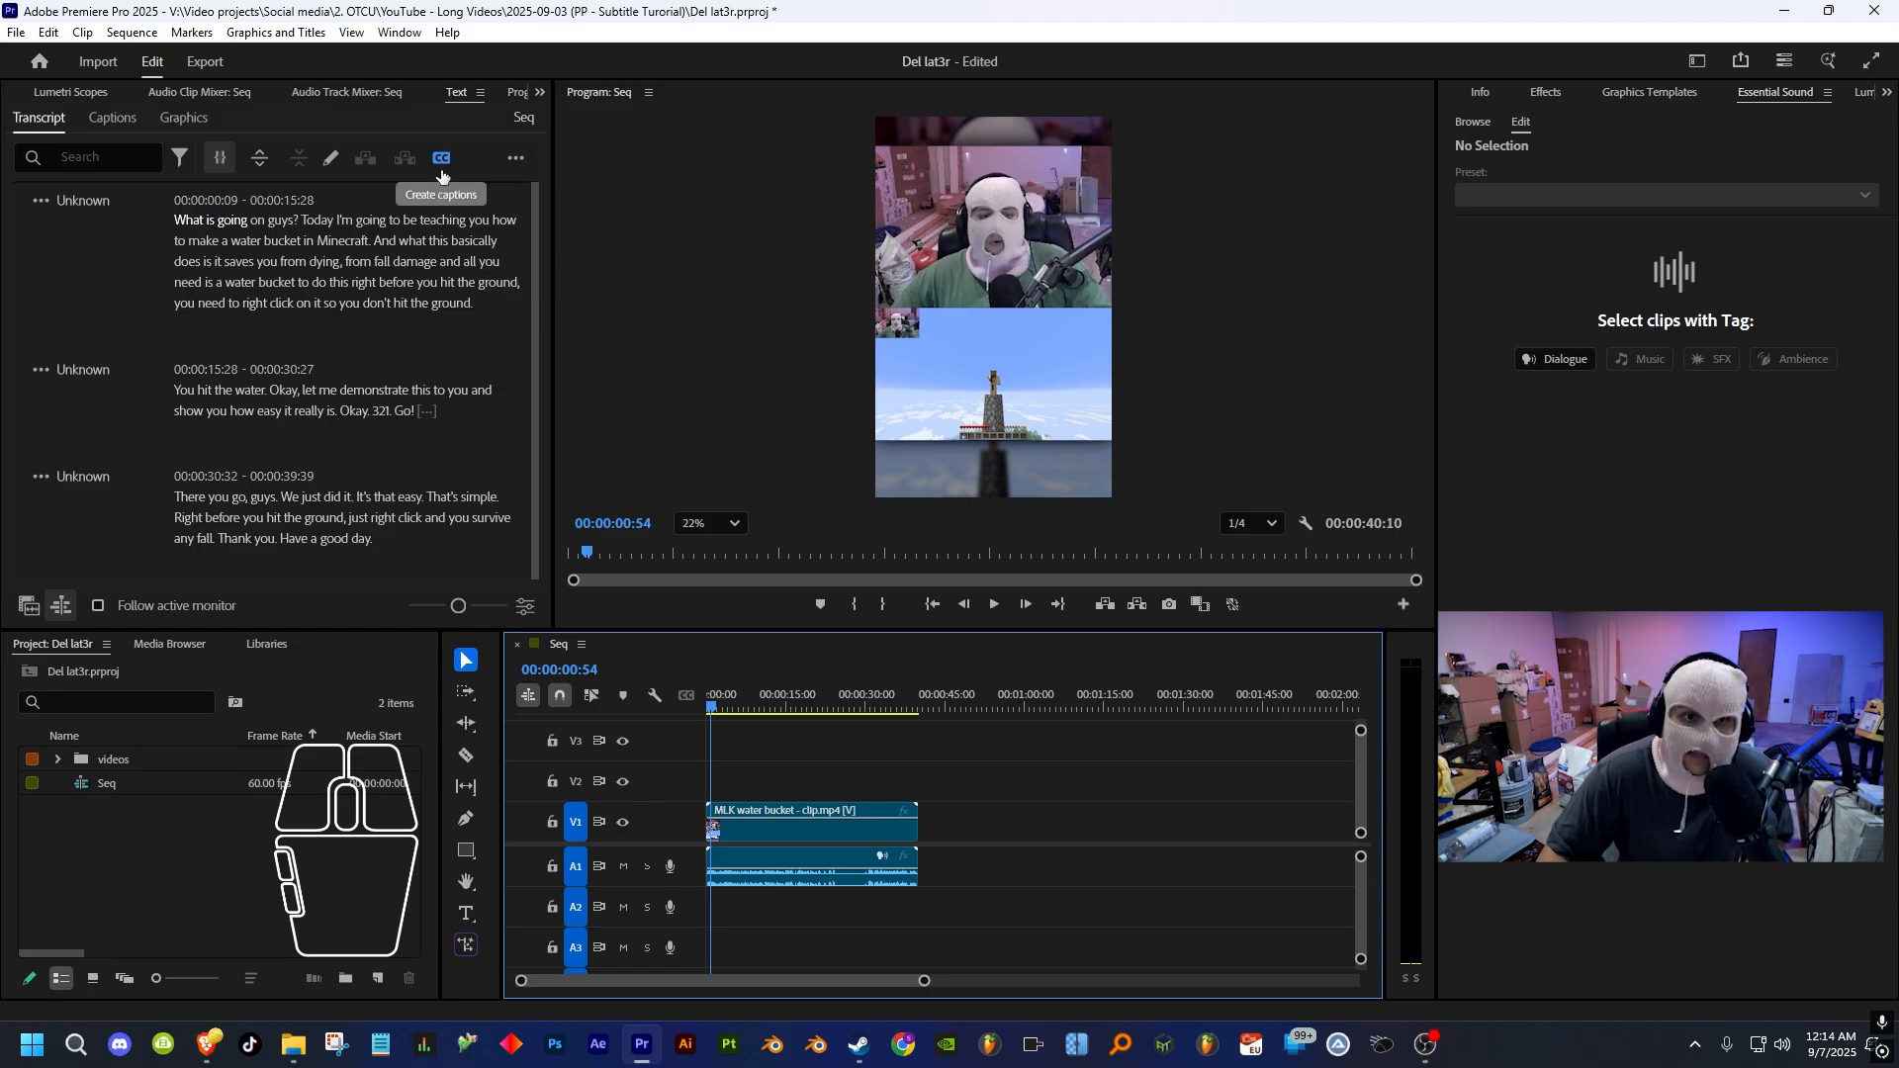
# - Start creating captions from the transcript and review the captioning preferences, keeping format Subtitle and style None
pyautogui.click(102, 121)
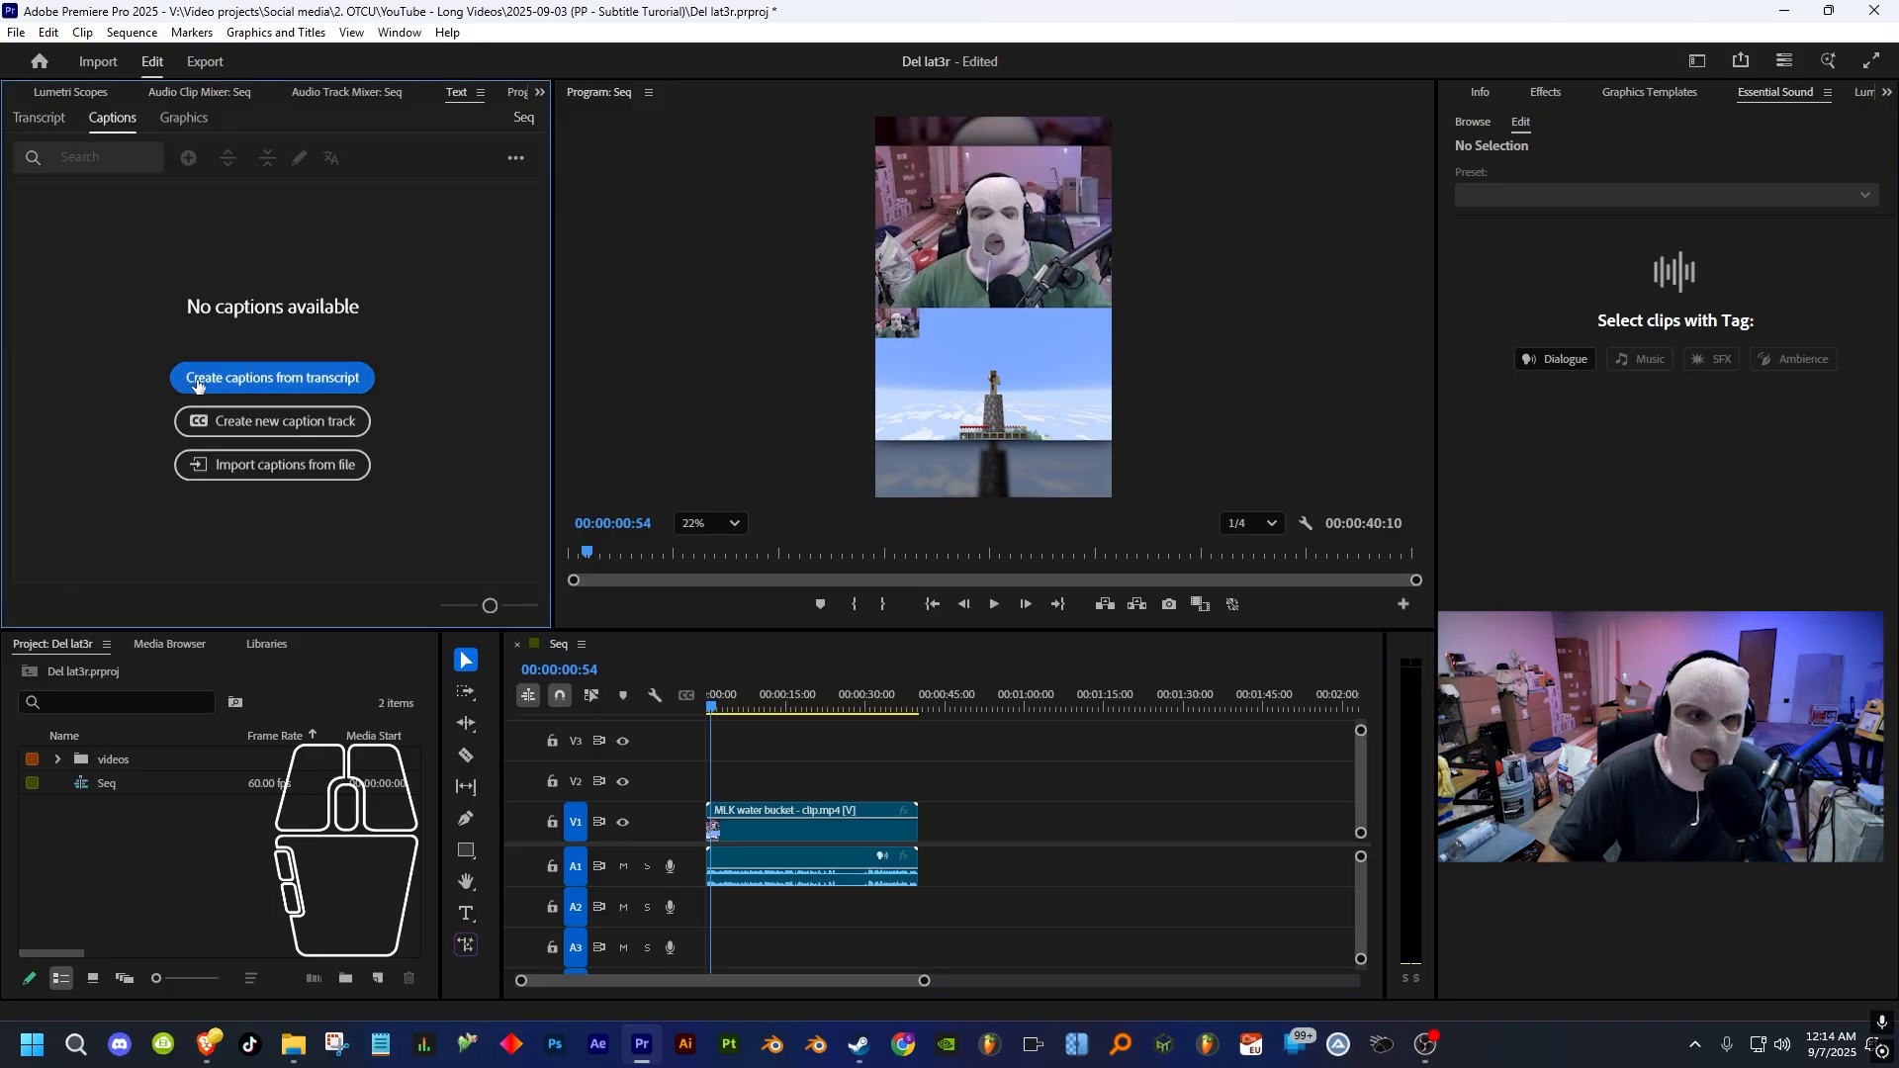
pyautogui.click(286, 385)
pyautogui.moveTo(782, 423); pyautogui.dragTo(671, 406)
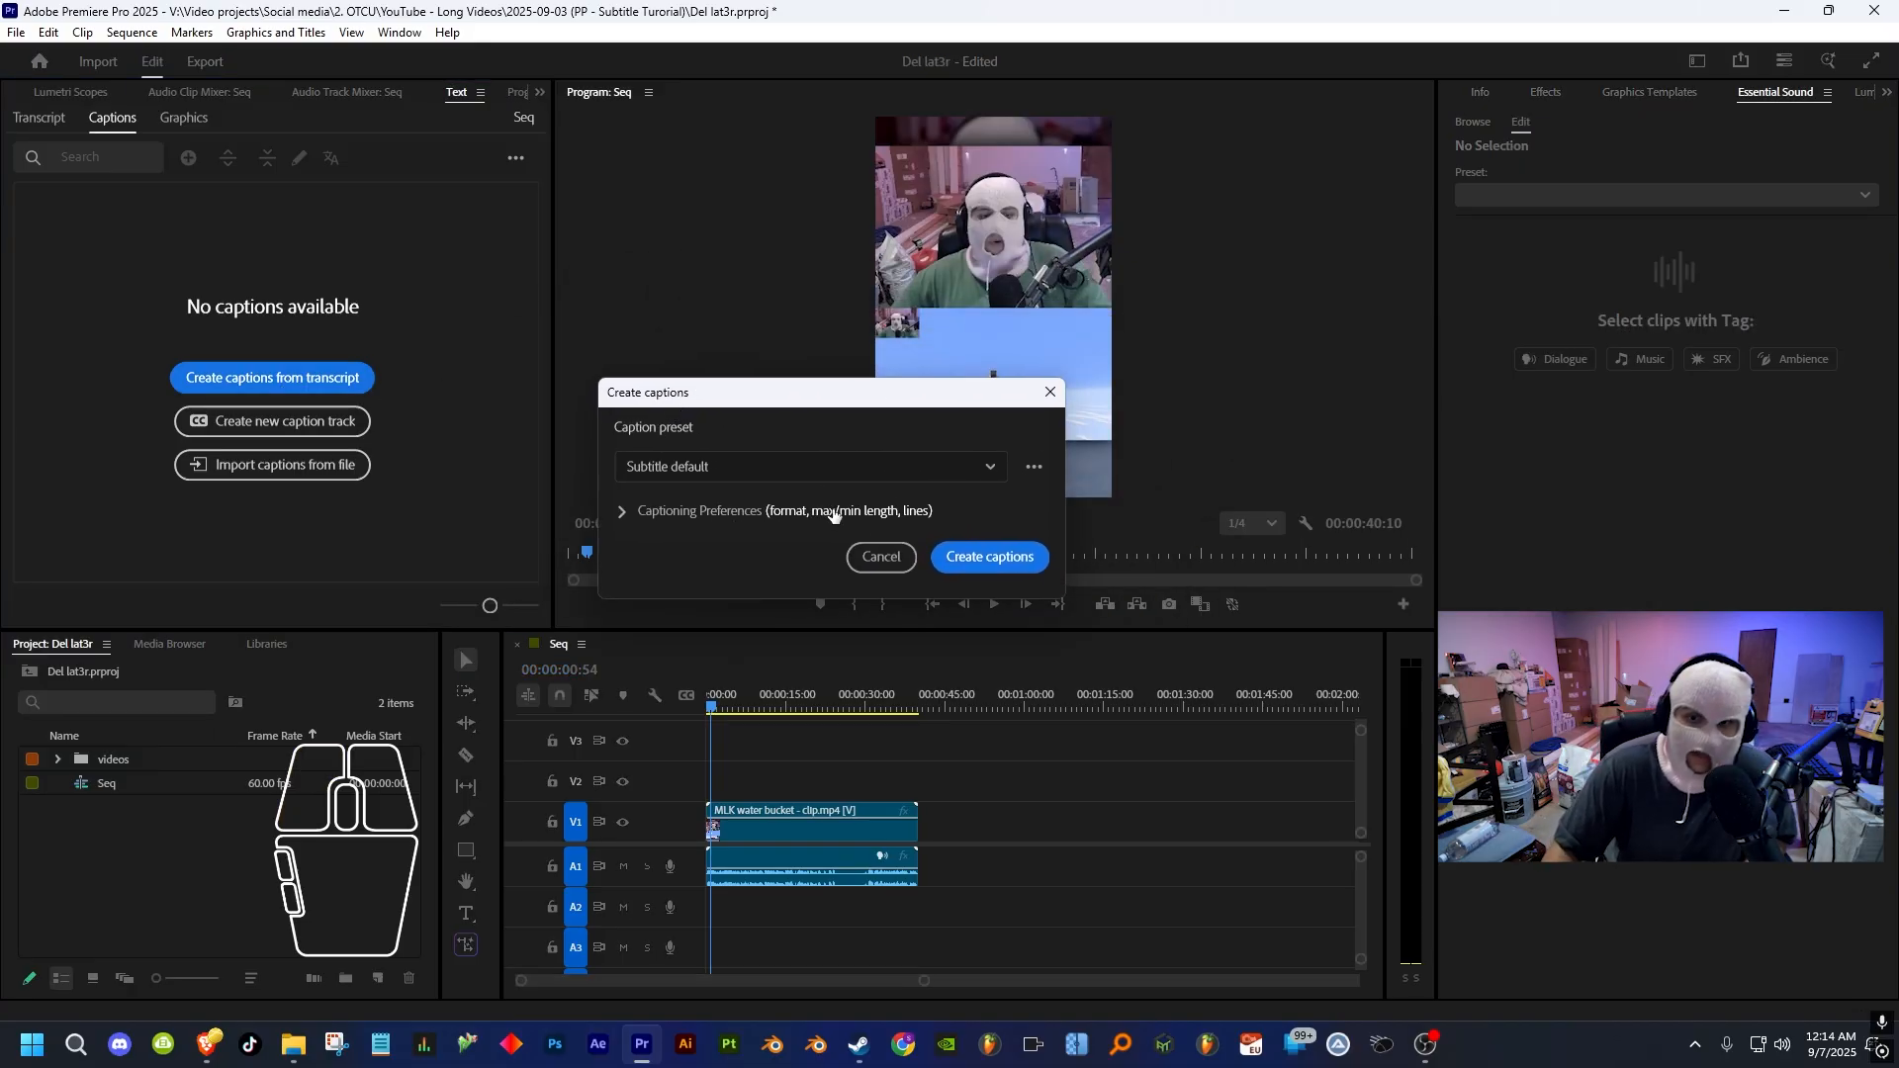
pyautogui.click(646, 517)
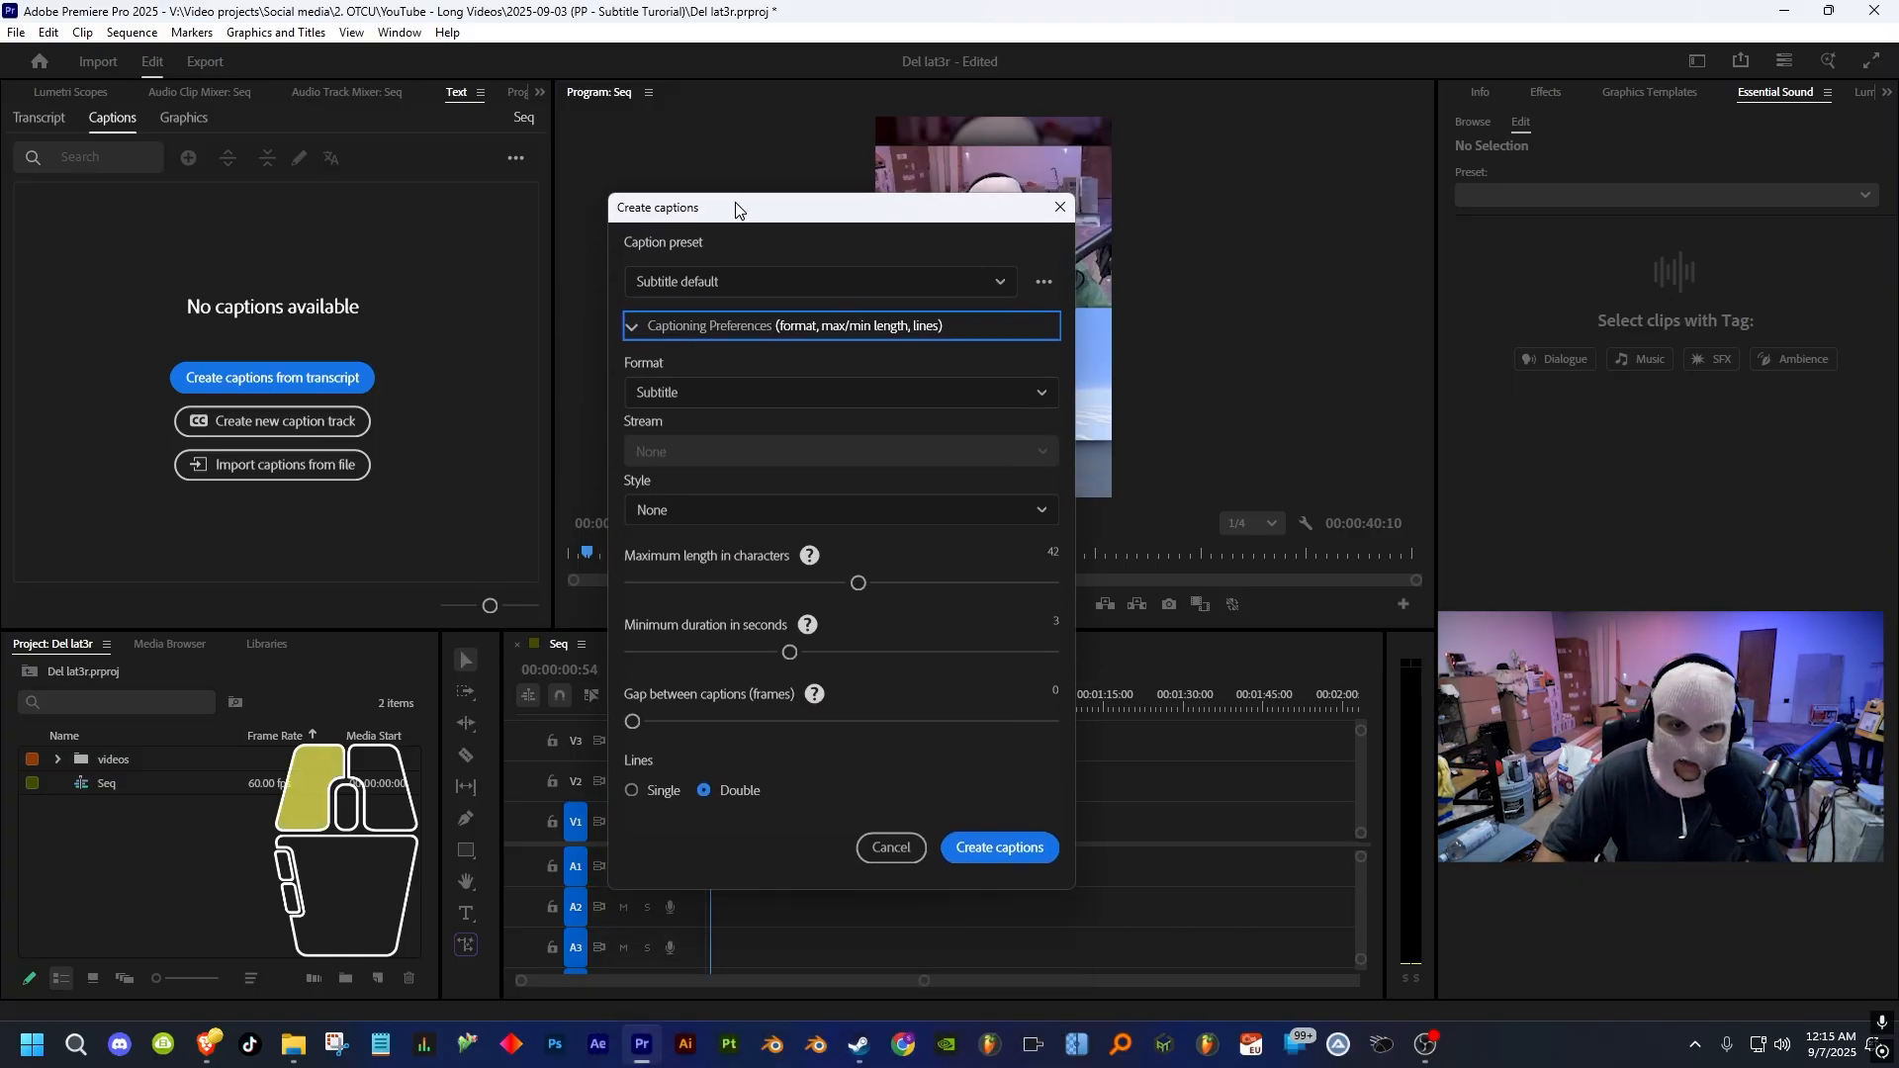
pyautogui.click(791, 384)
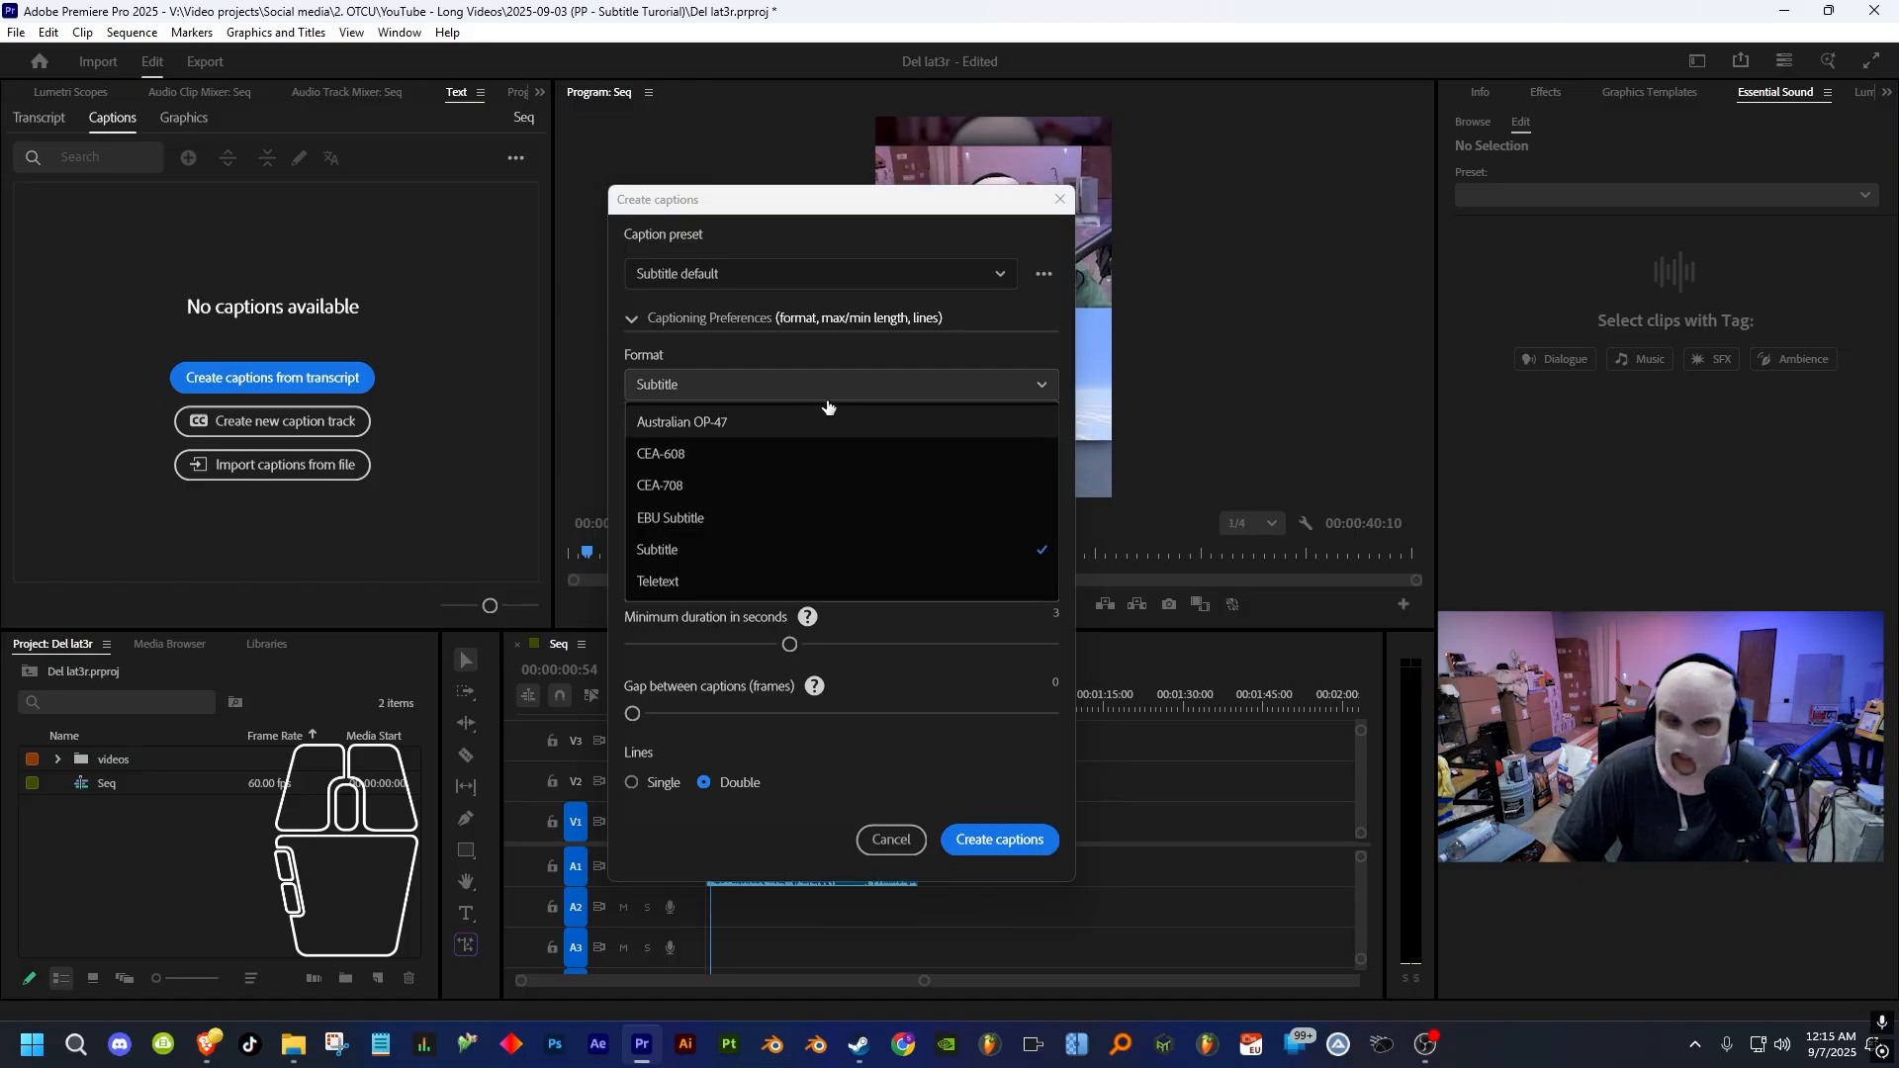
pyautogui.click(733, 394)
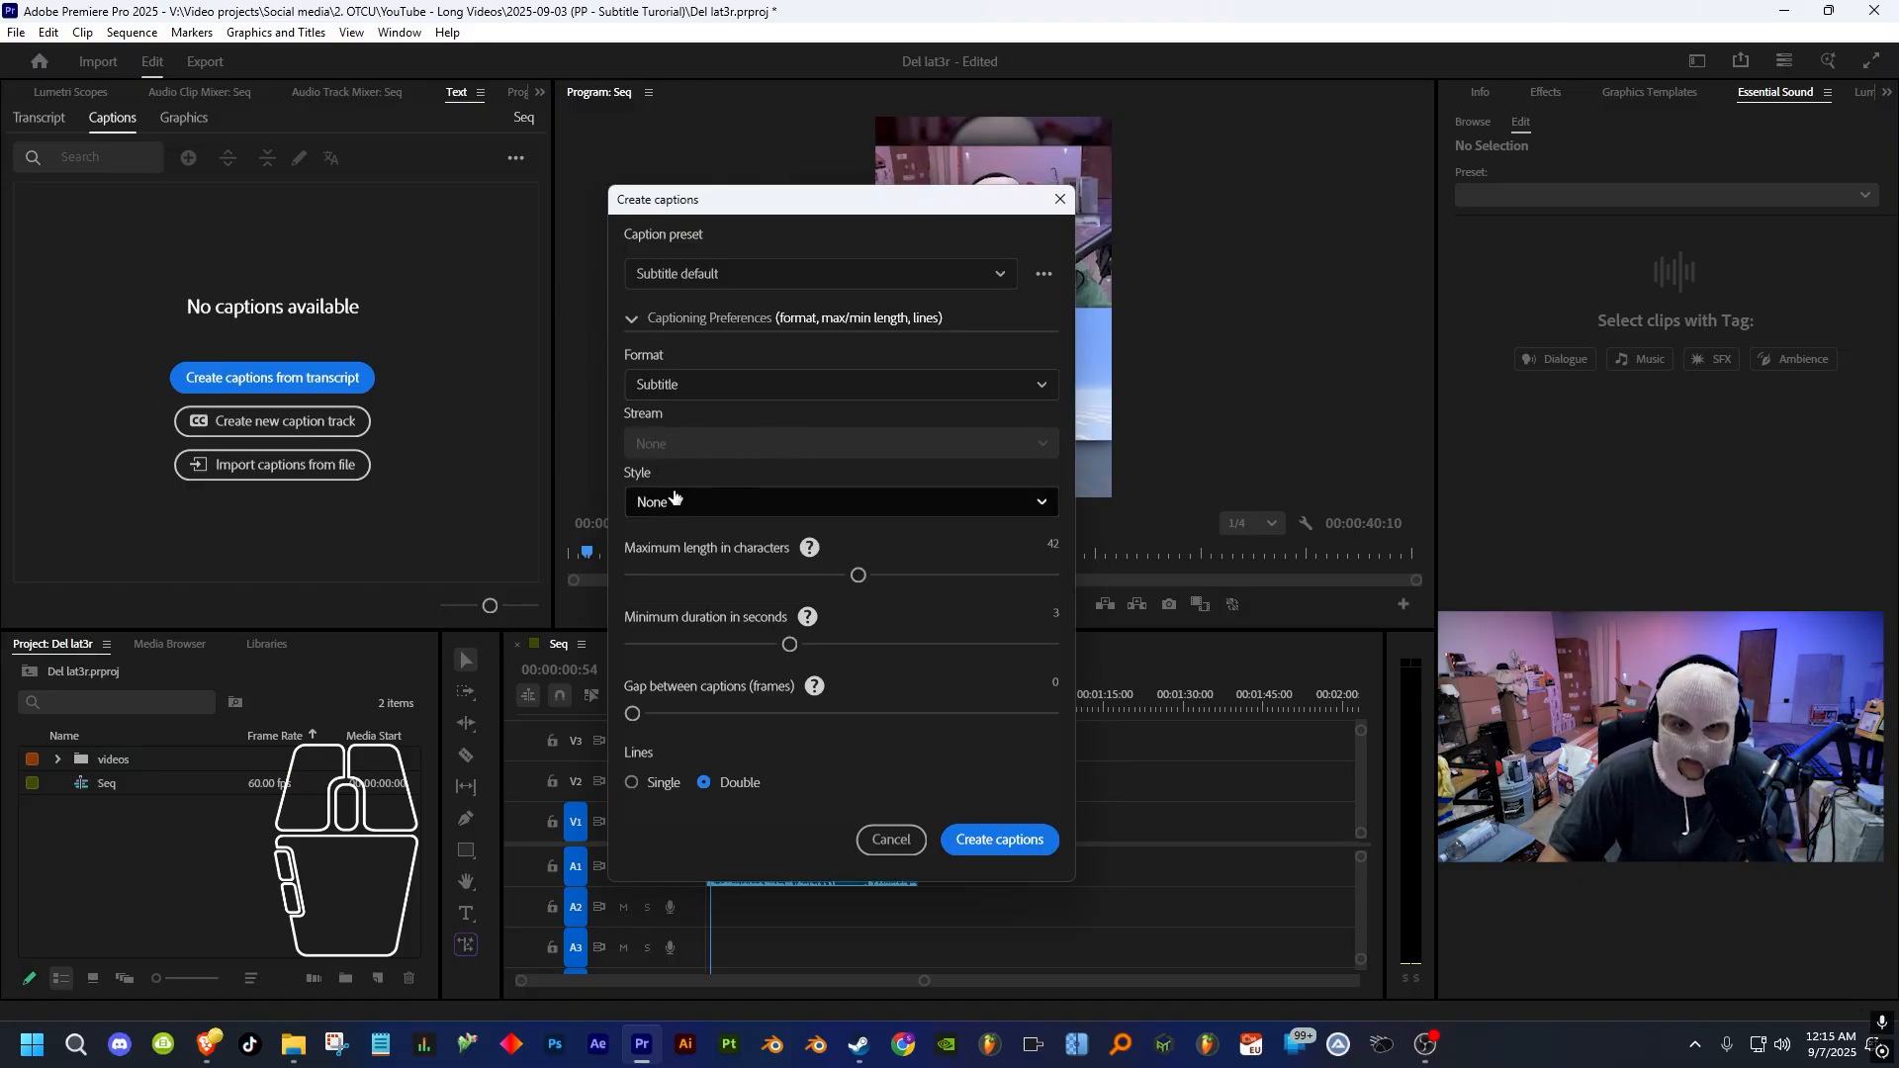
pyautogui.click(710, 504)
pyautogui.click(712, 539)
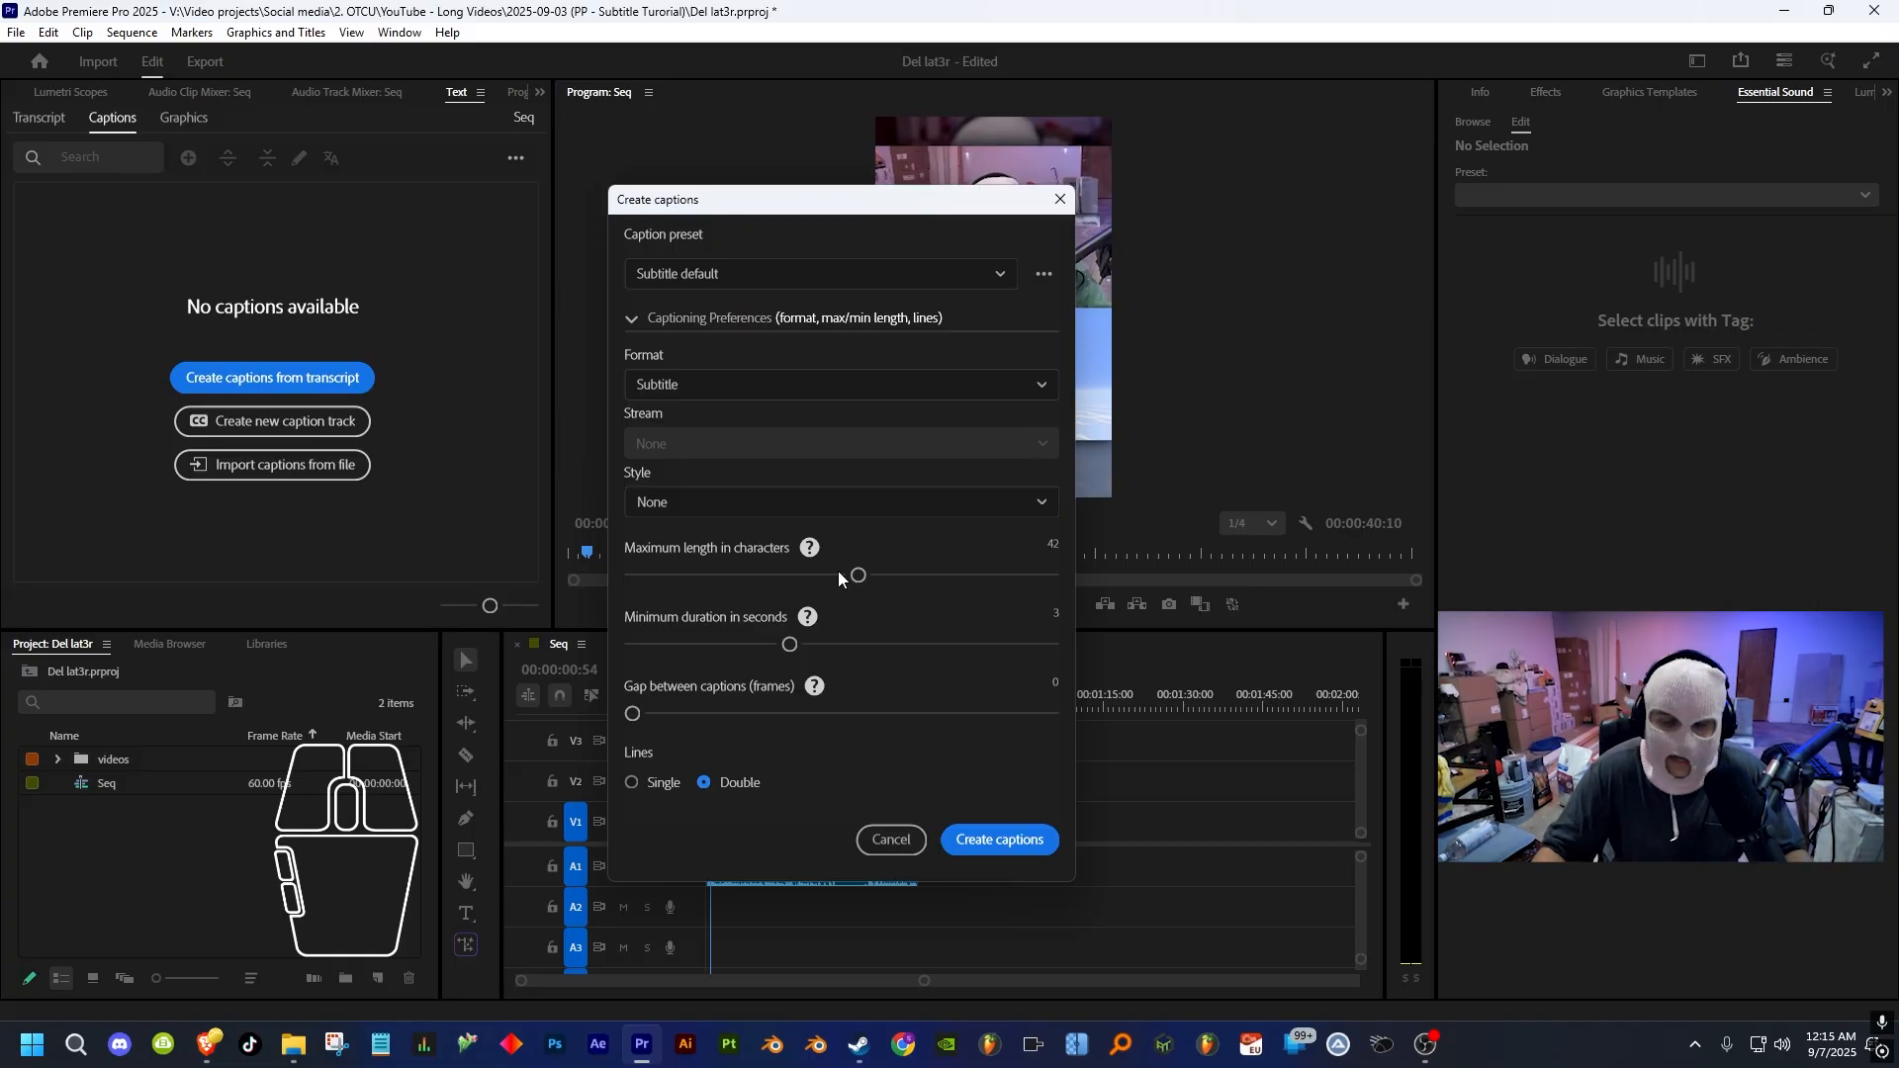
# - Create single-line captions with a maximum length of 10 characters and a minimum duration of 1.2 seconds
pyautogui.moveTo(858, 575); pyautogui.dragTo(748, 577)
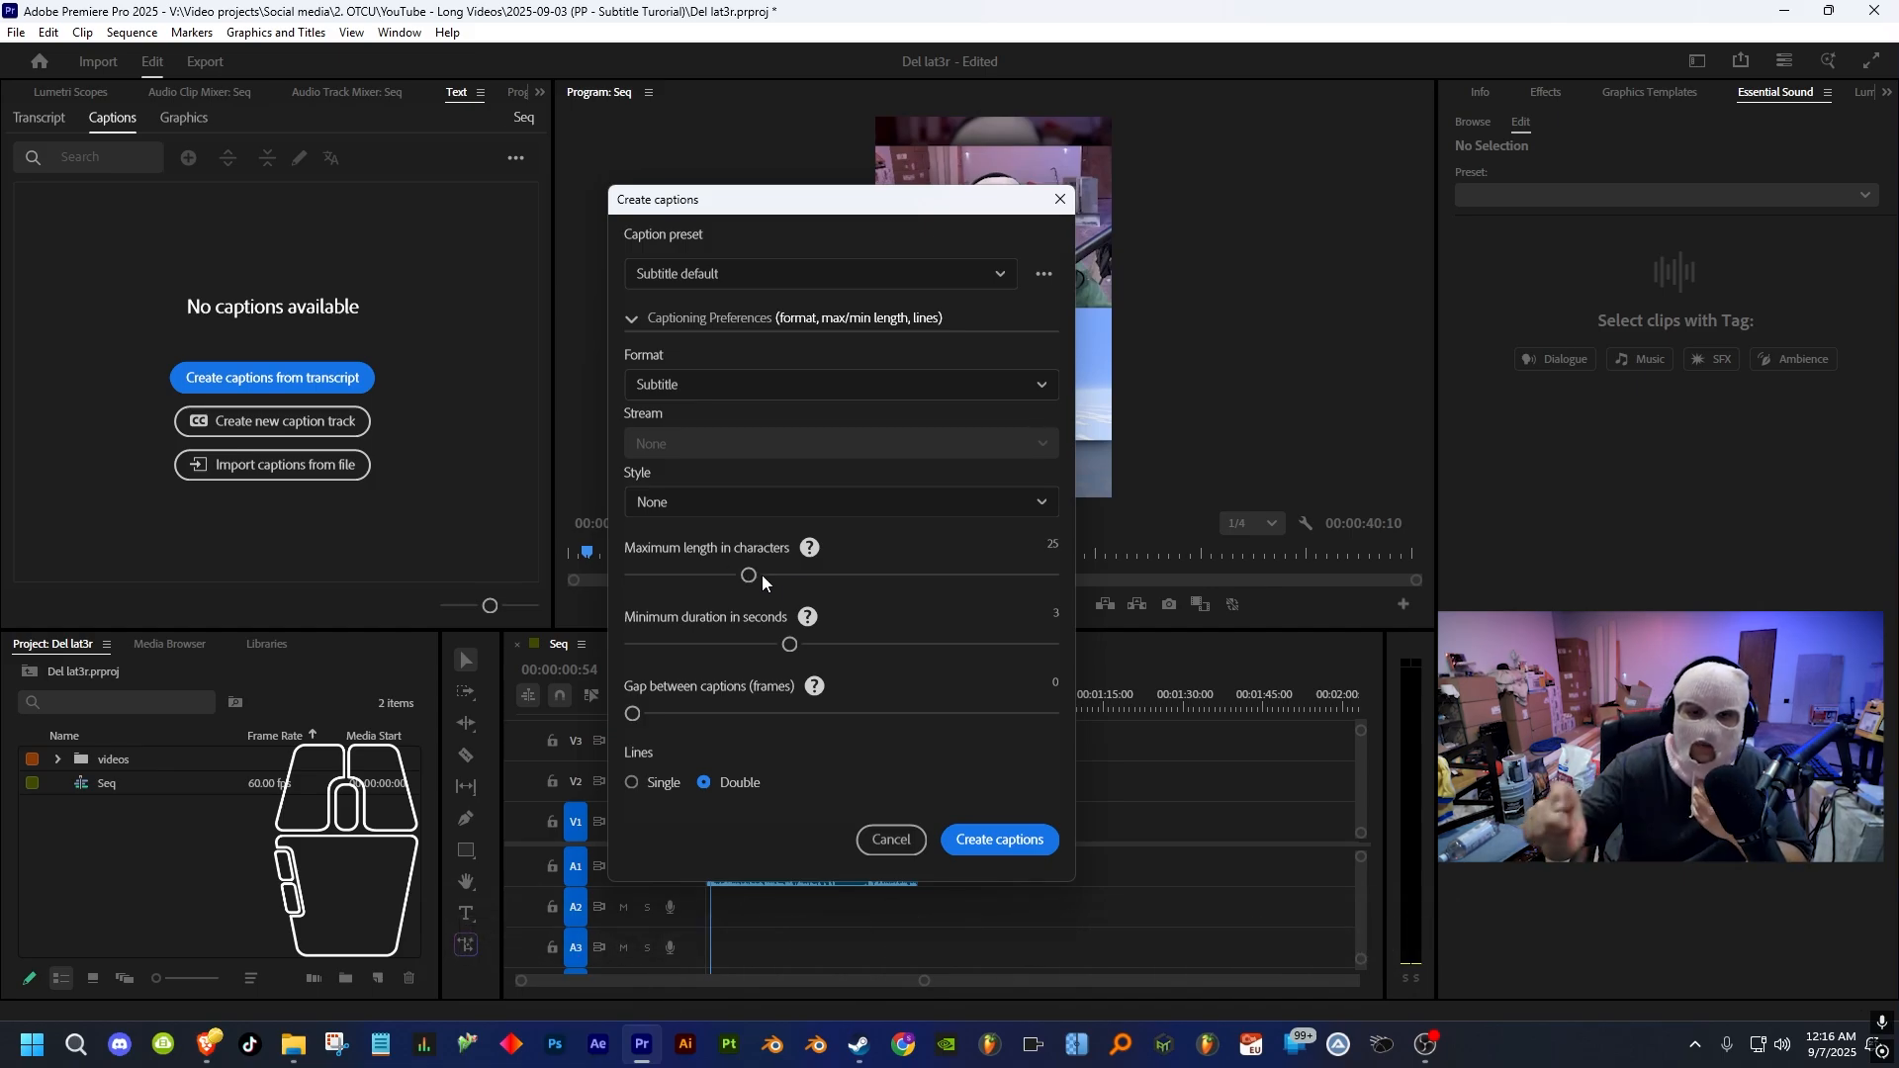
pyautogui.moveTo(761, 574); pyautogui.dragTo(645, 584)
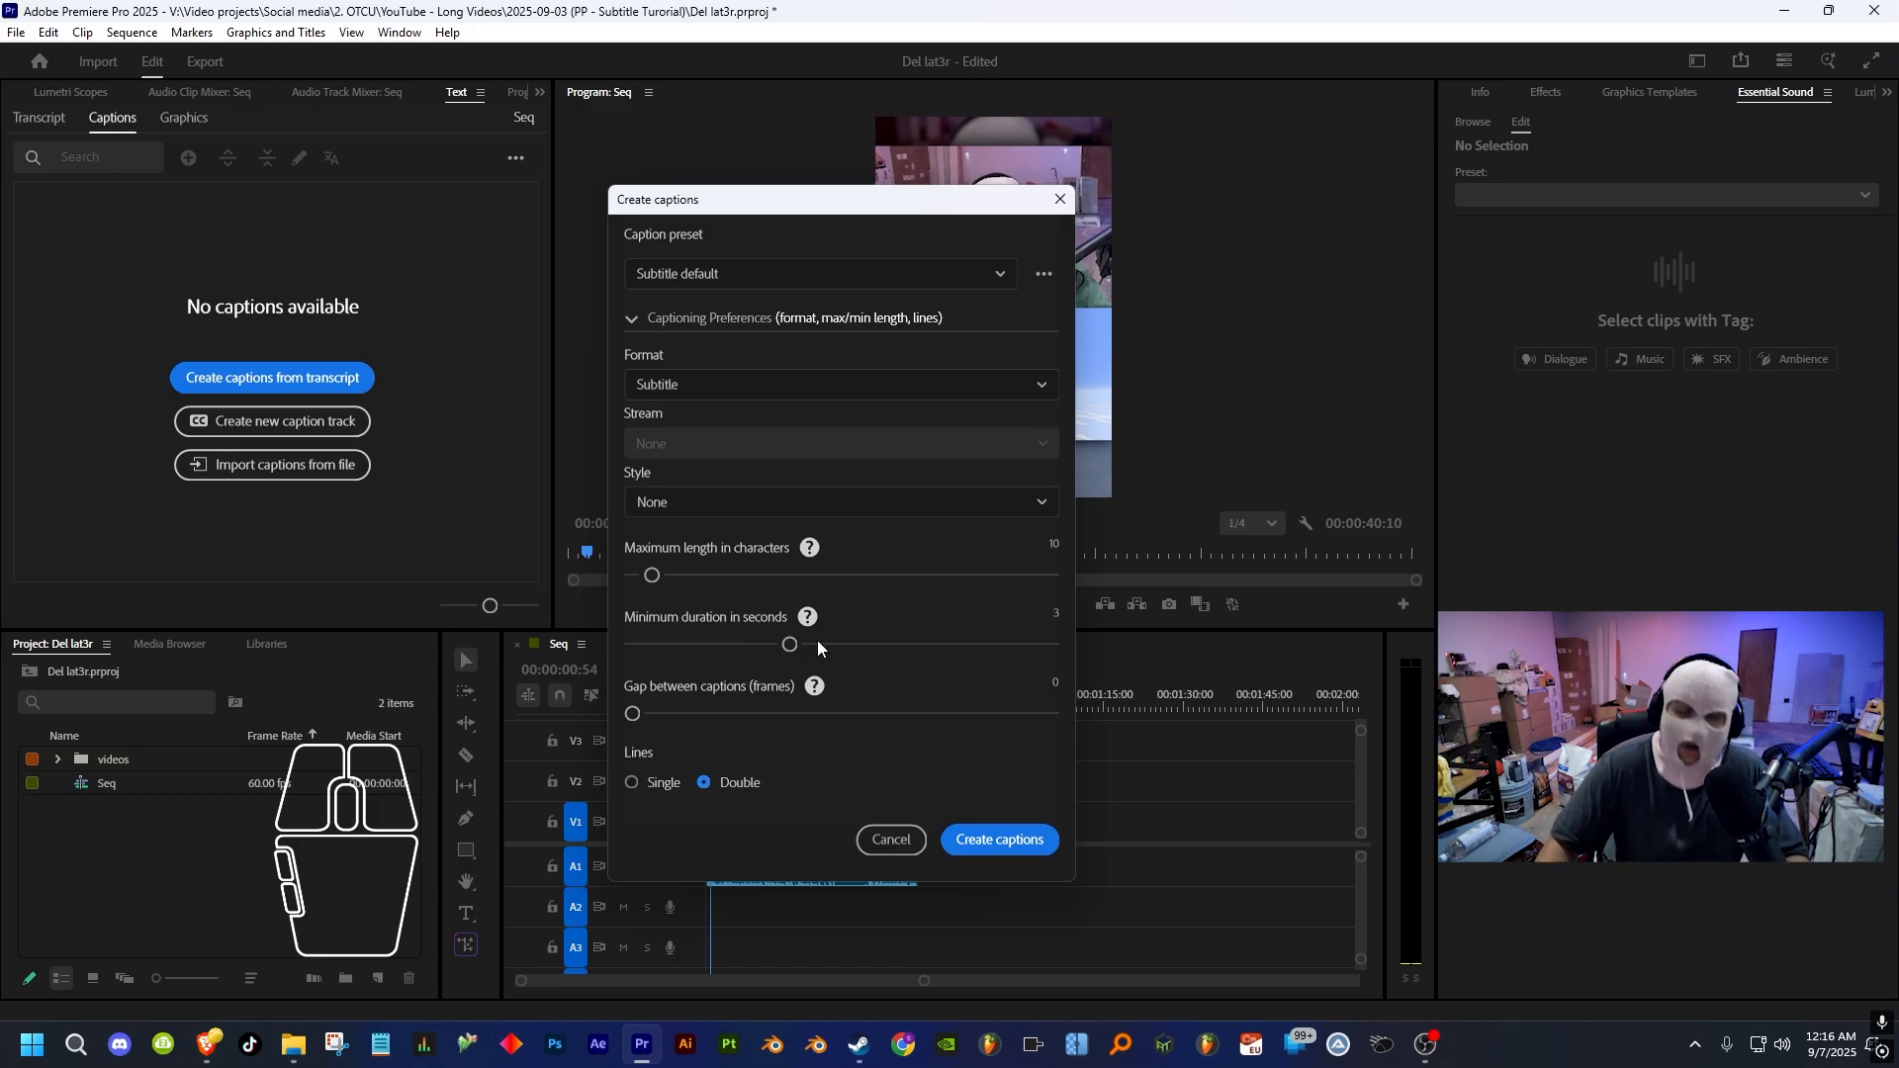
pyautogui.moveTo(788, 641); pyautogui.dragTo(599, 647)
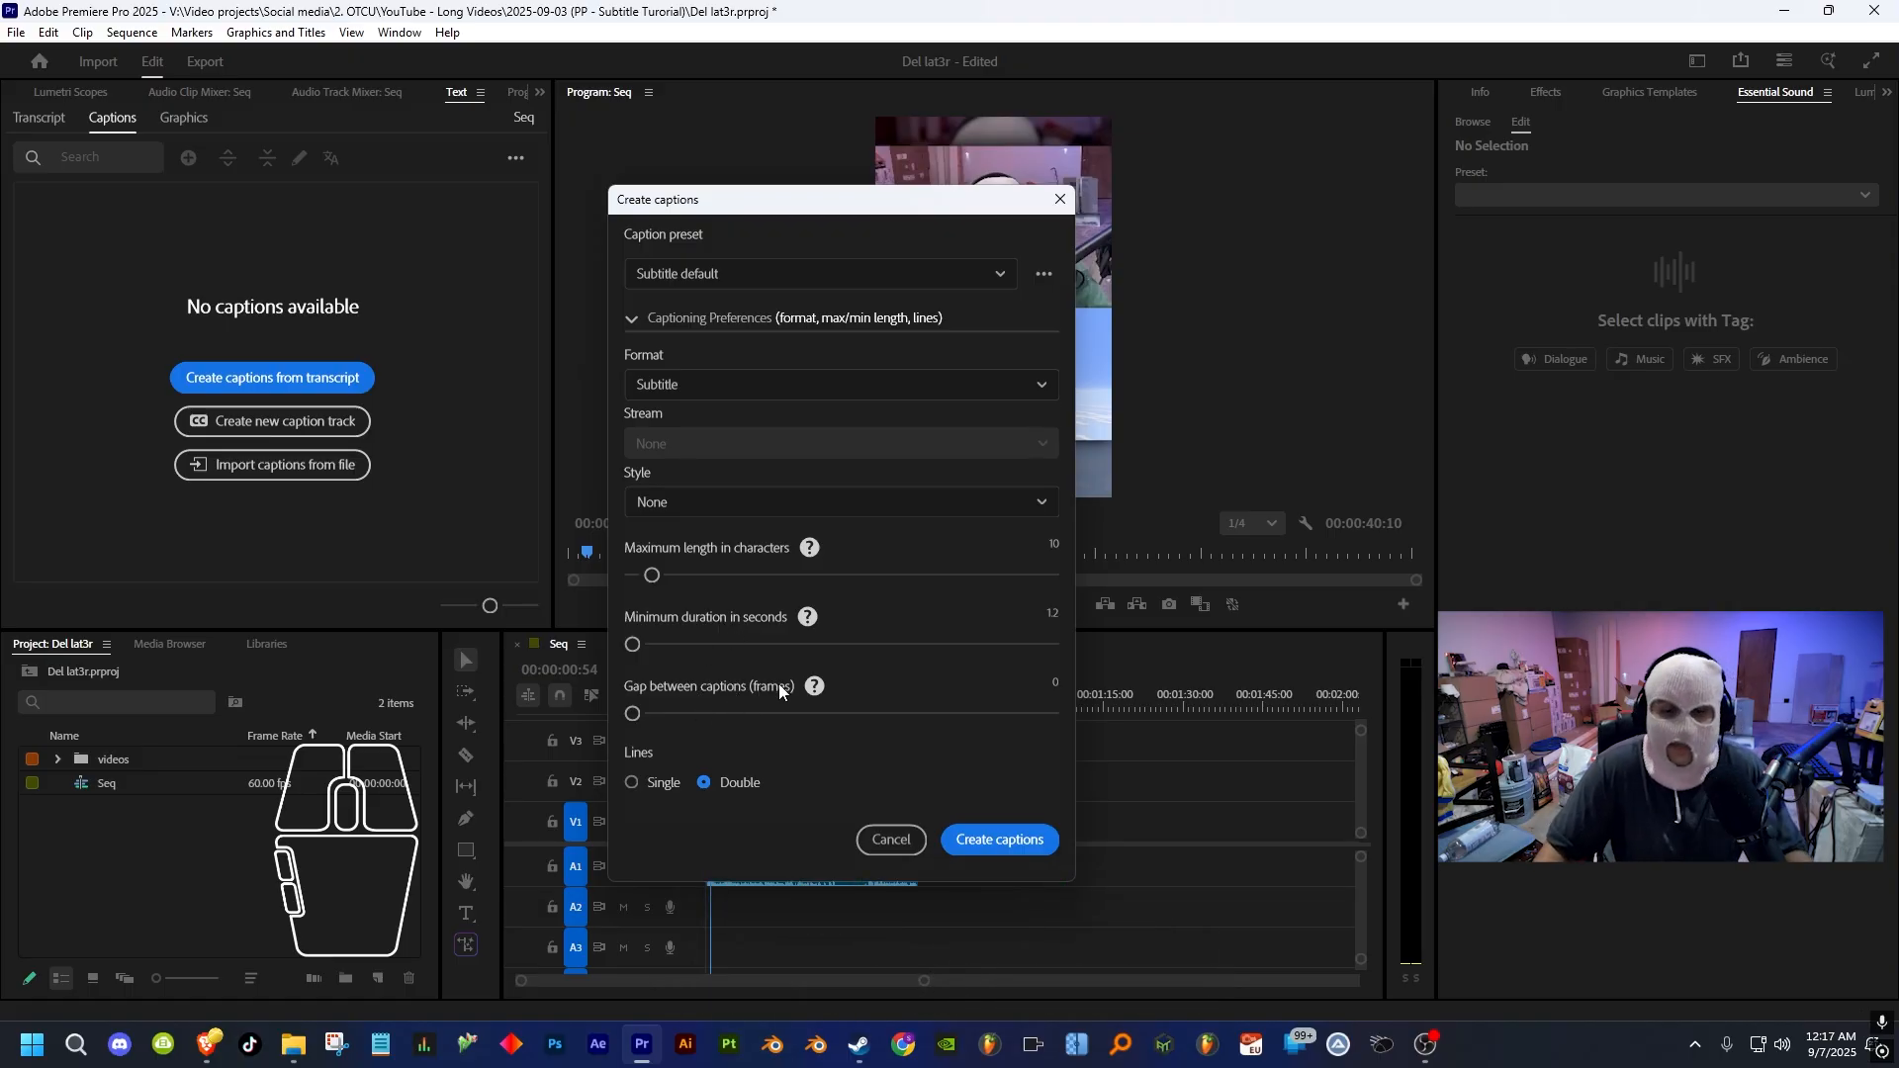
pyautogui.click(655, 791)
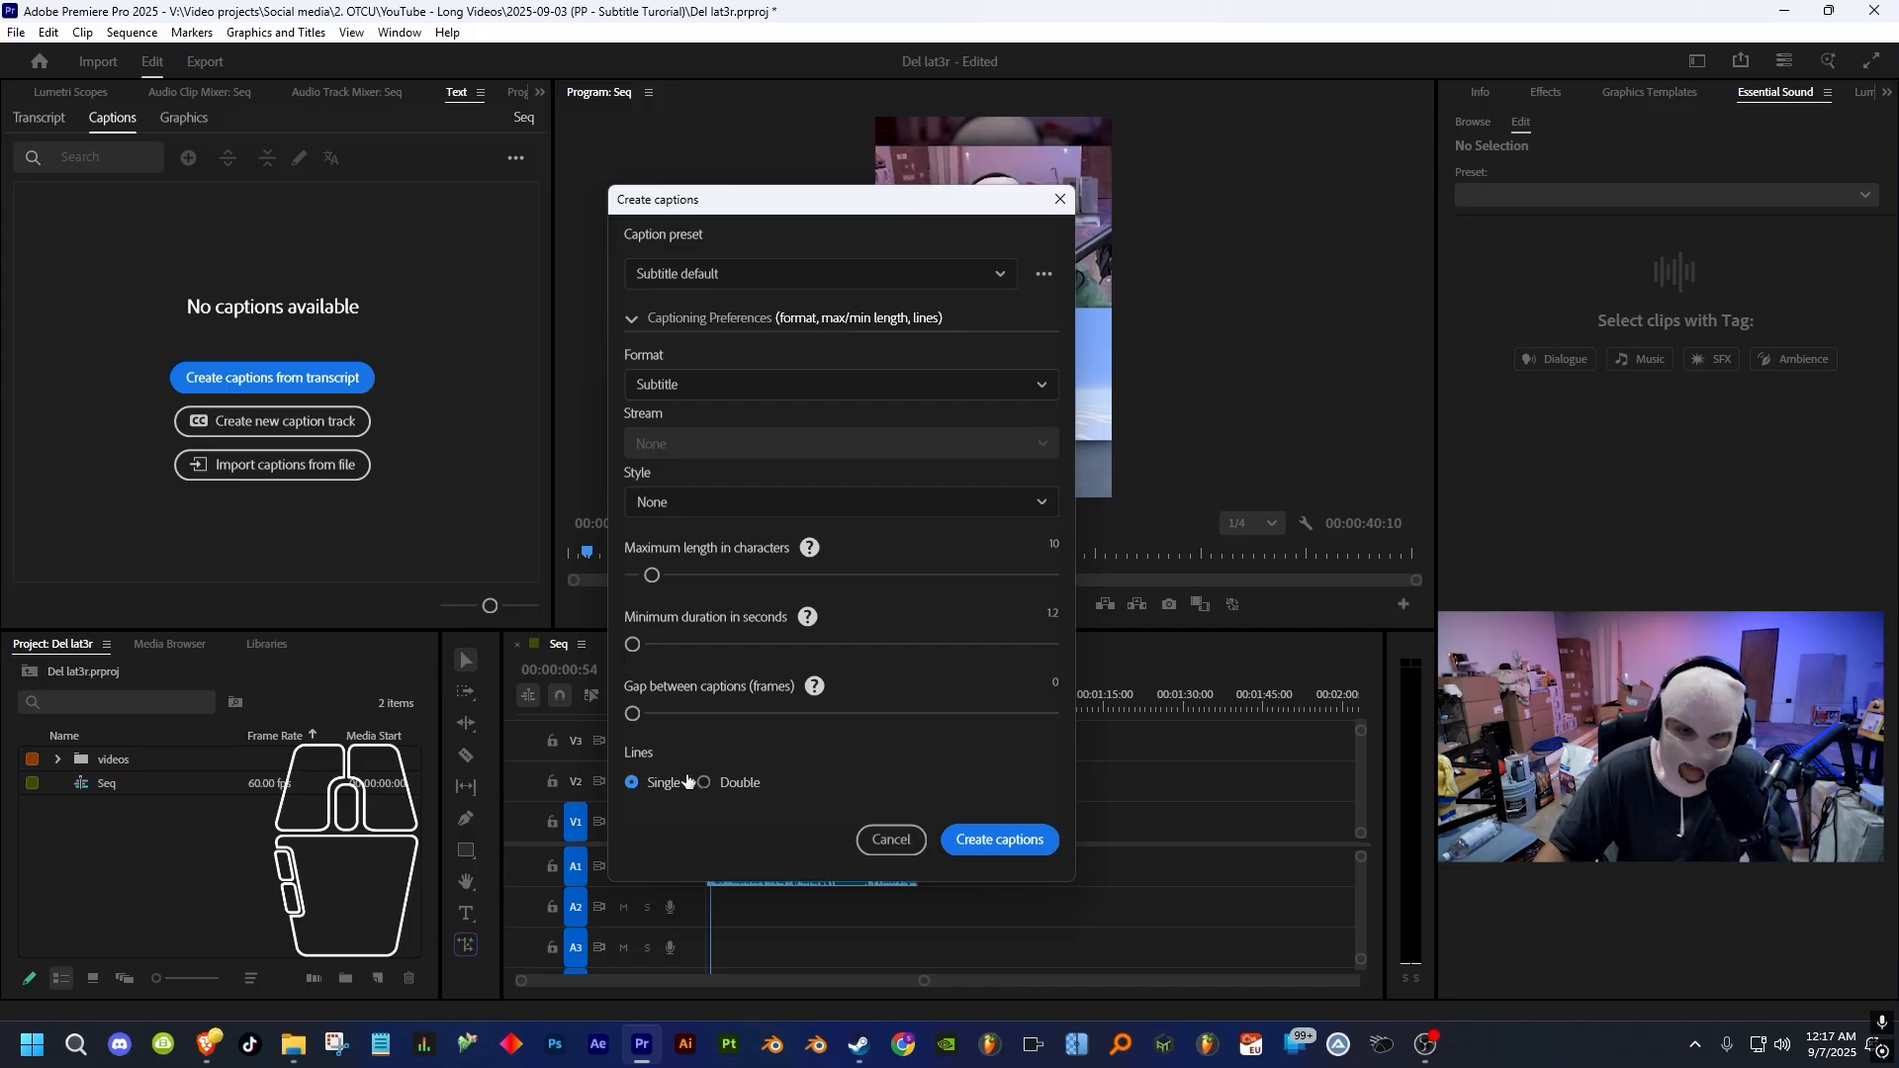
pyautogui.click(987, 847)
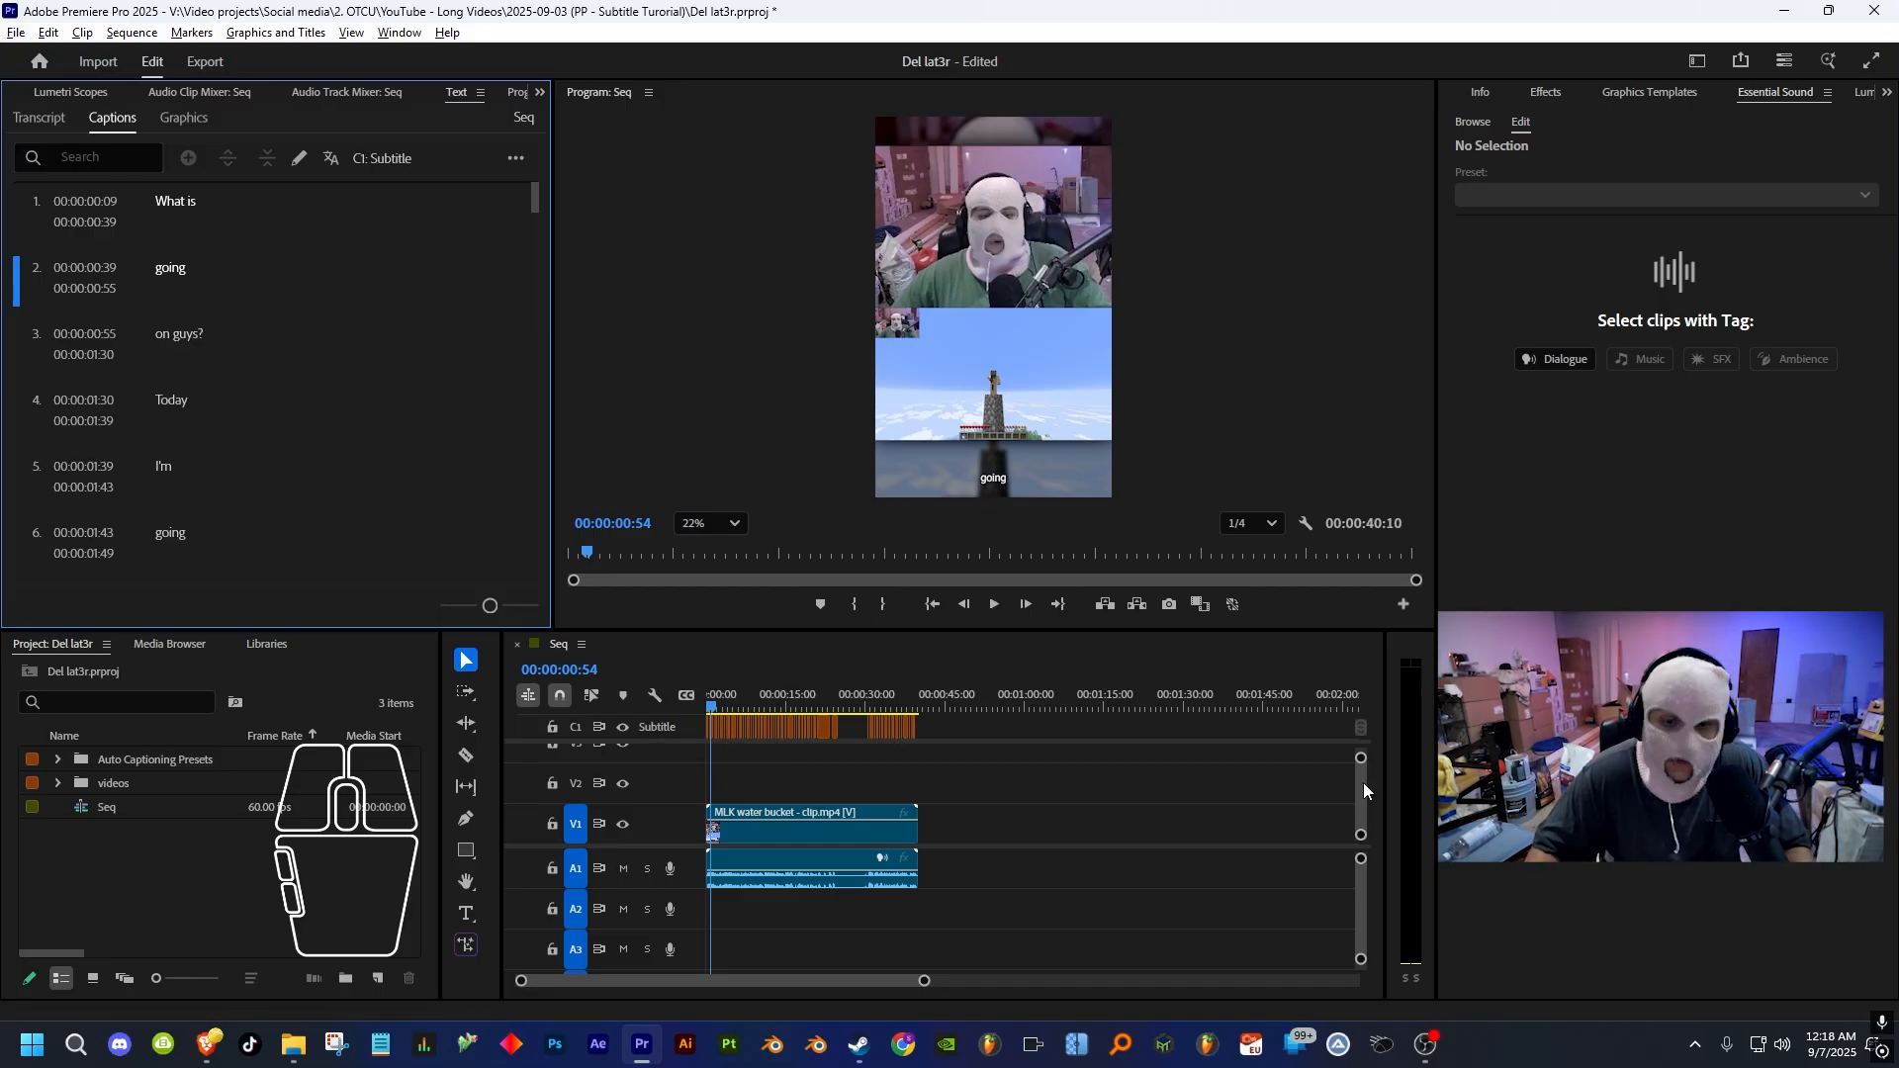
# - Play the first two seconds of the sequence from the start to check the captions against the dialogue
pyautogui.moveTo(1359, 781); pyautogui.dragTo(1358, 785)
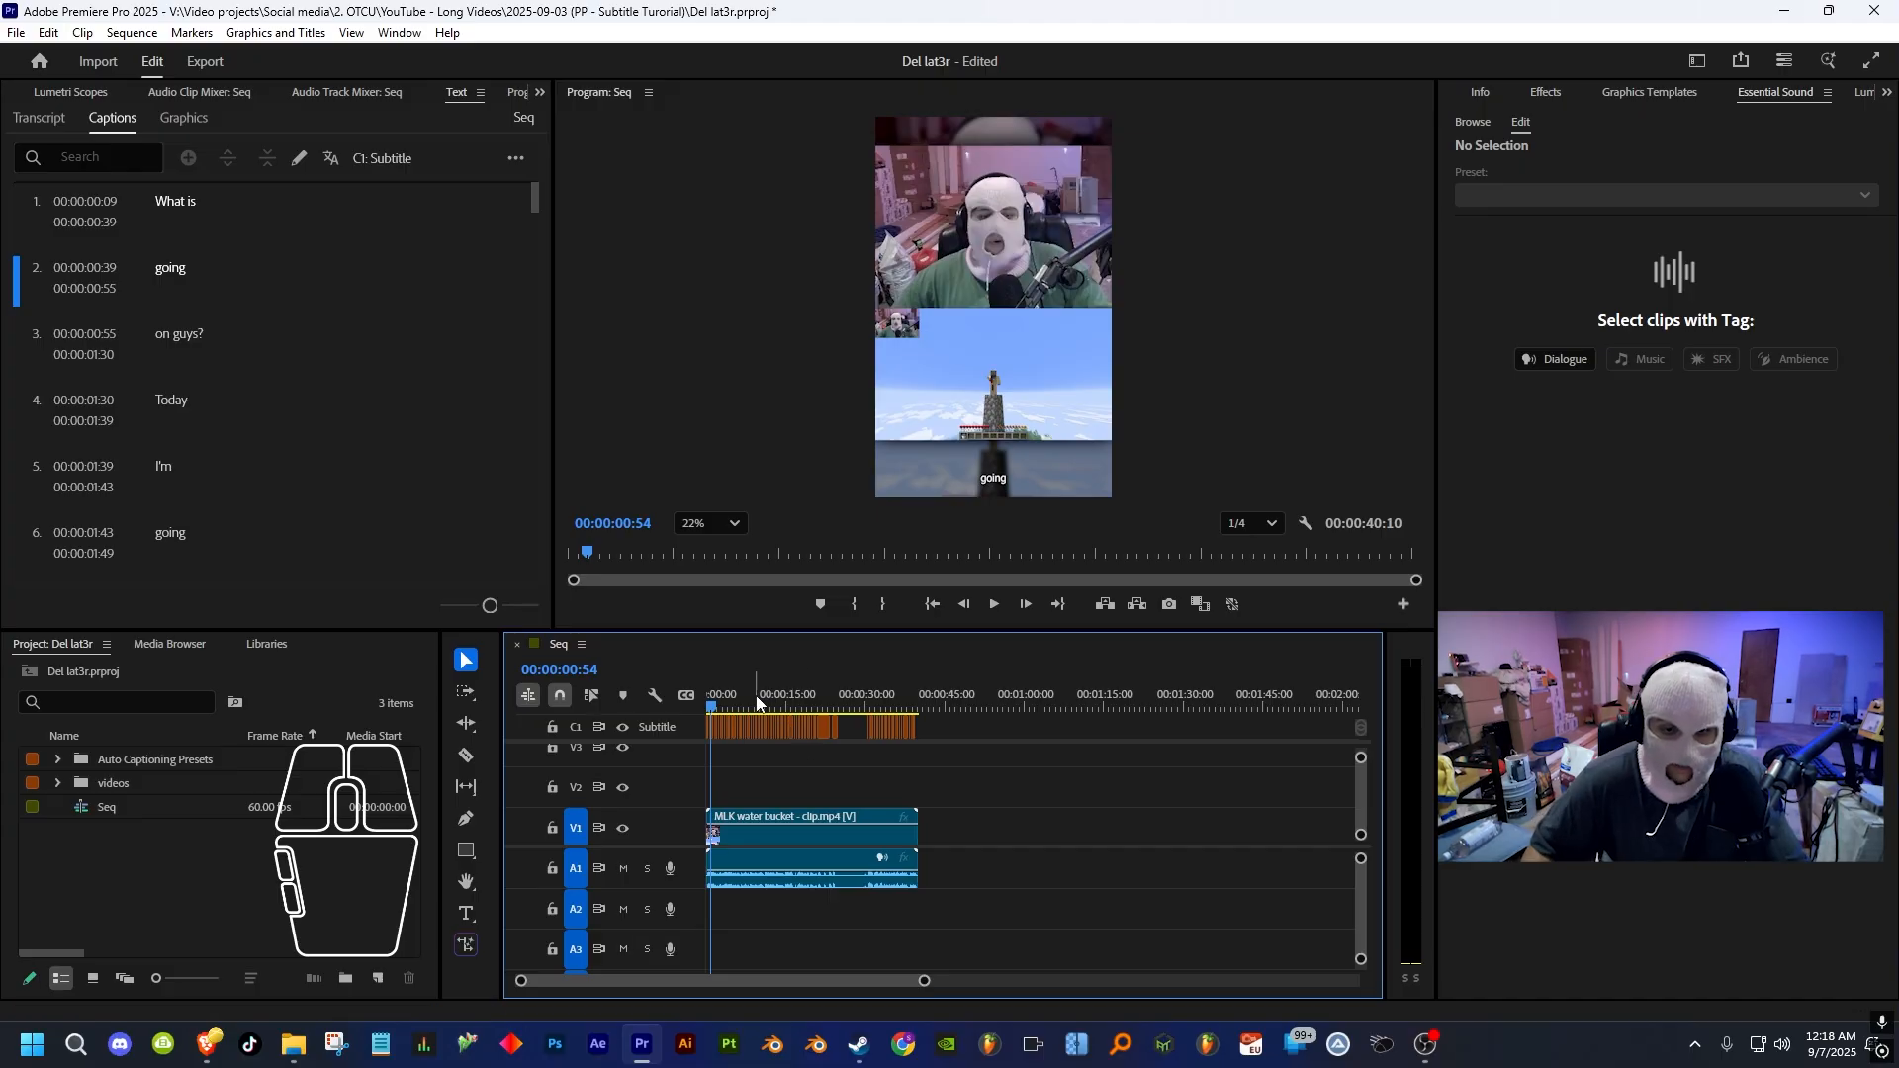
pyautogui.moveTo(757, 704); pyautogui.dragTo(666, 666)
pyautogui.press('space')
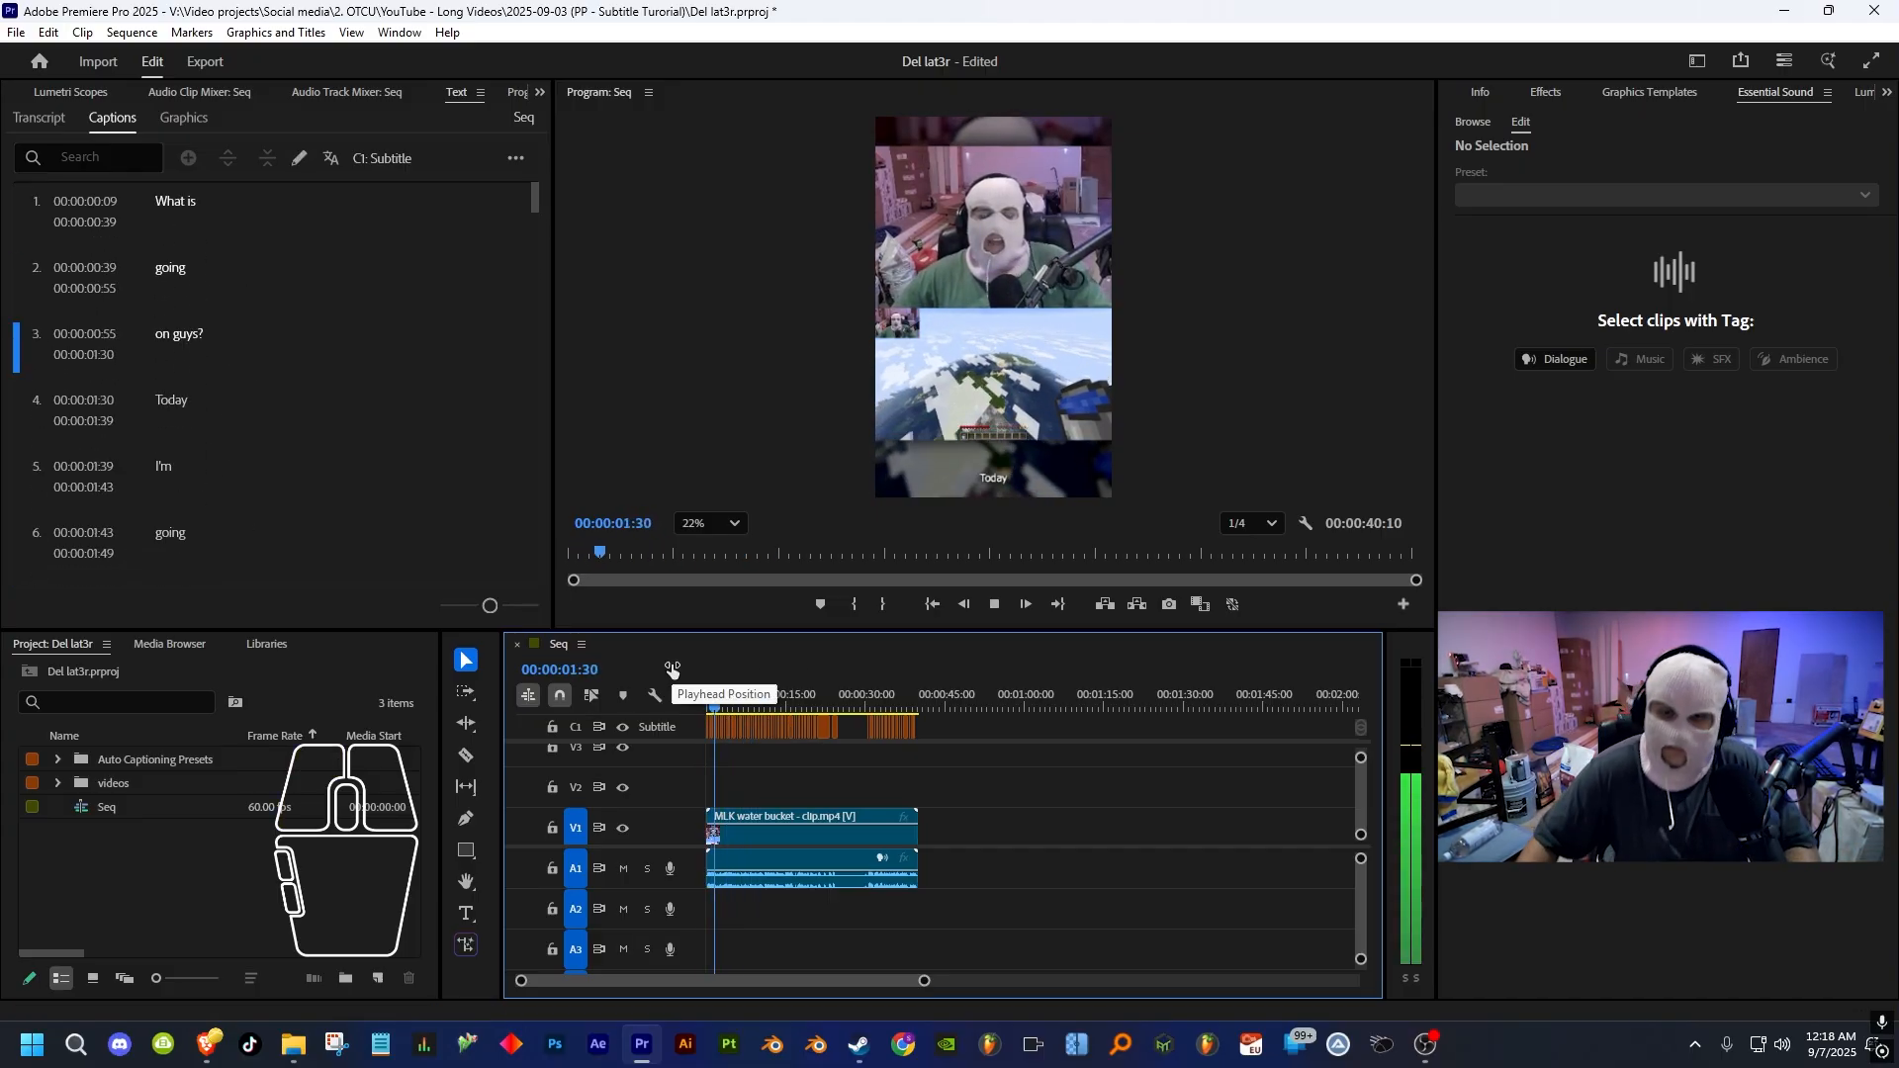
pyautogui.press('space')
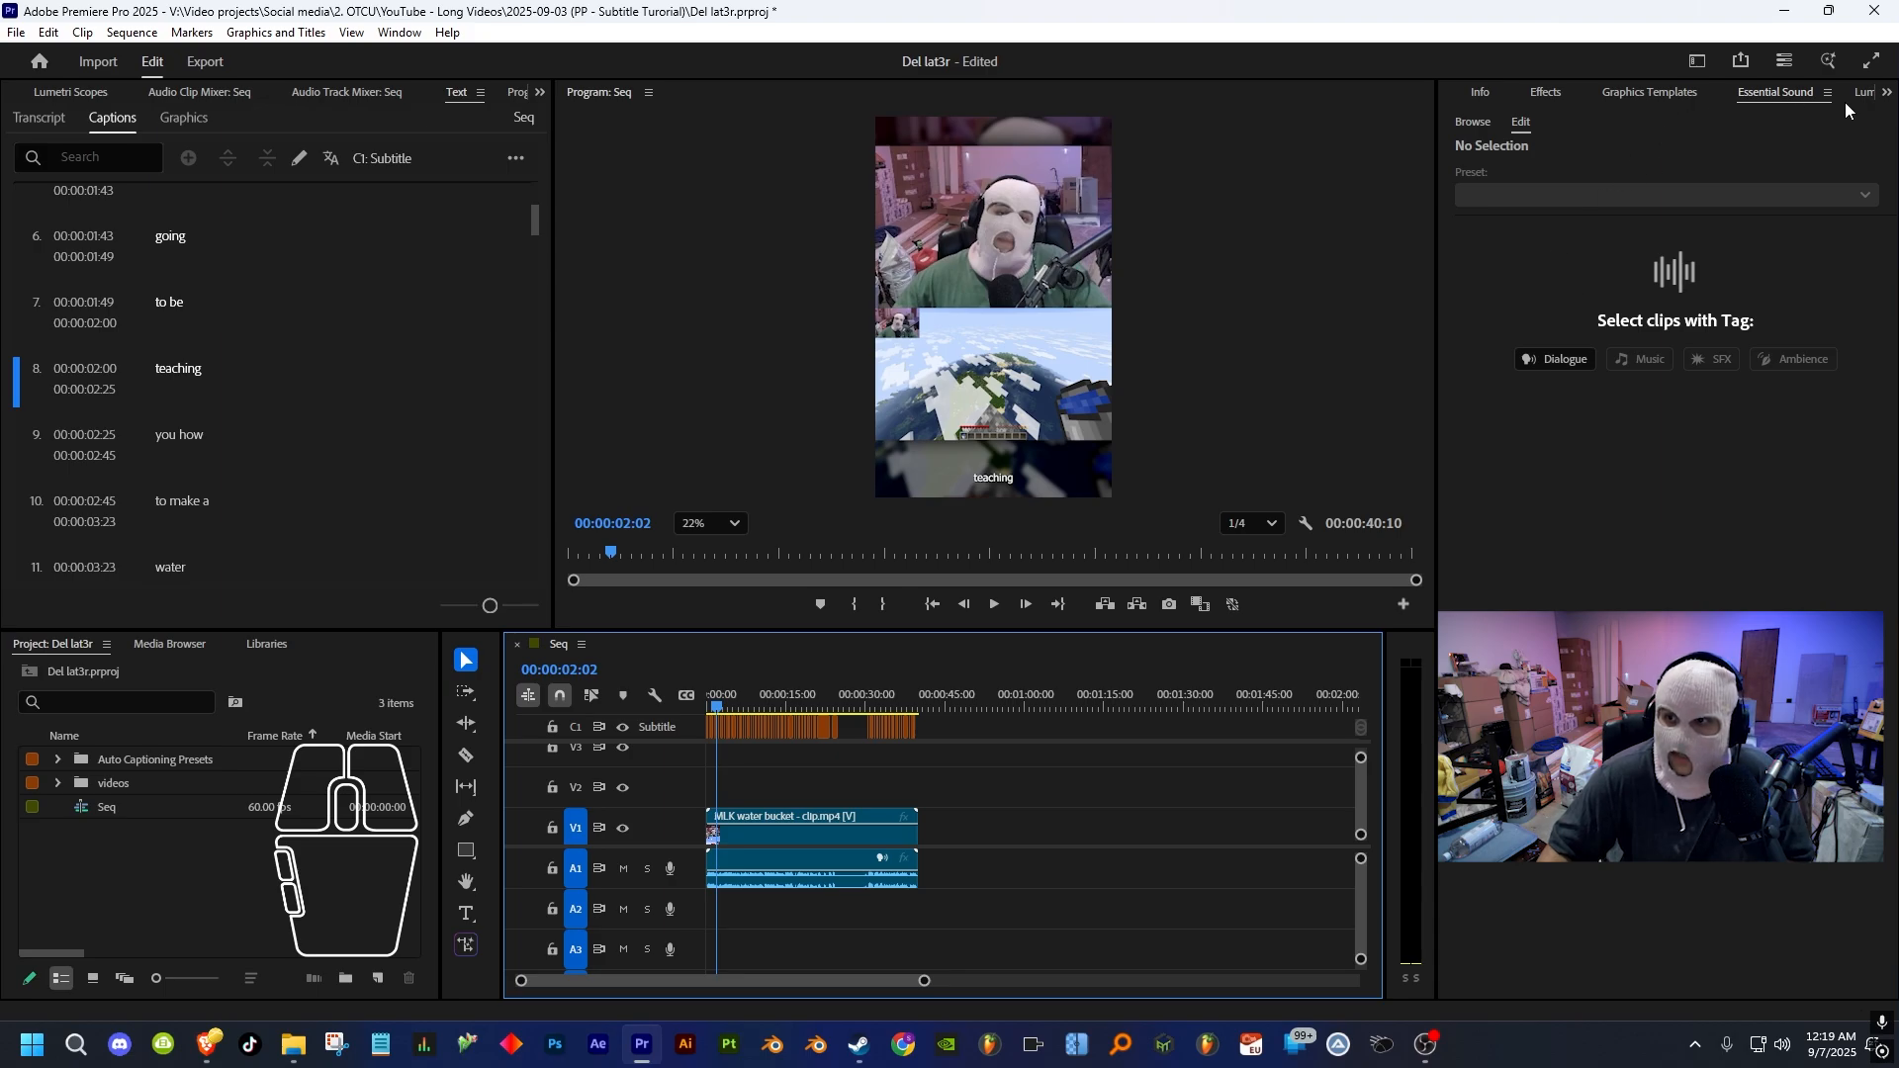
# - Select all caption clips on the Subtitle track, show their properties and browse the saved track styles
pyautogui.click(1887, 95)
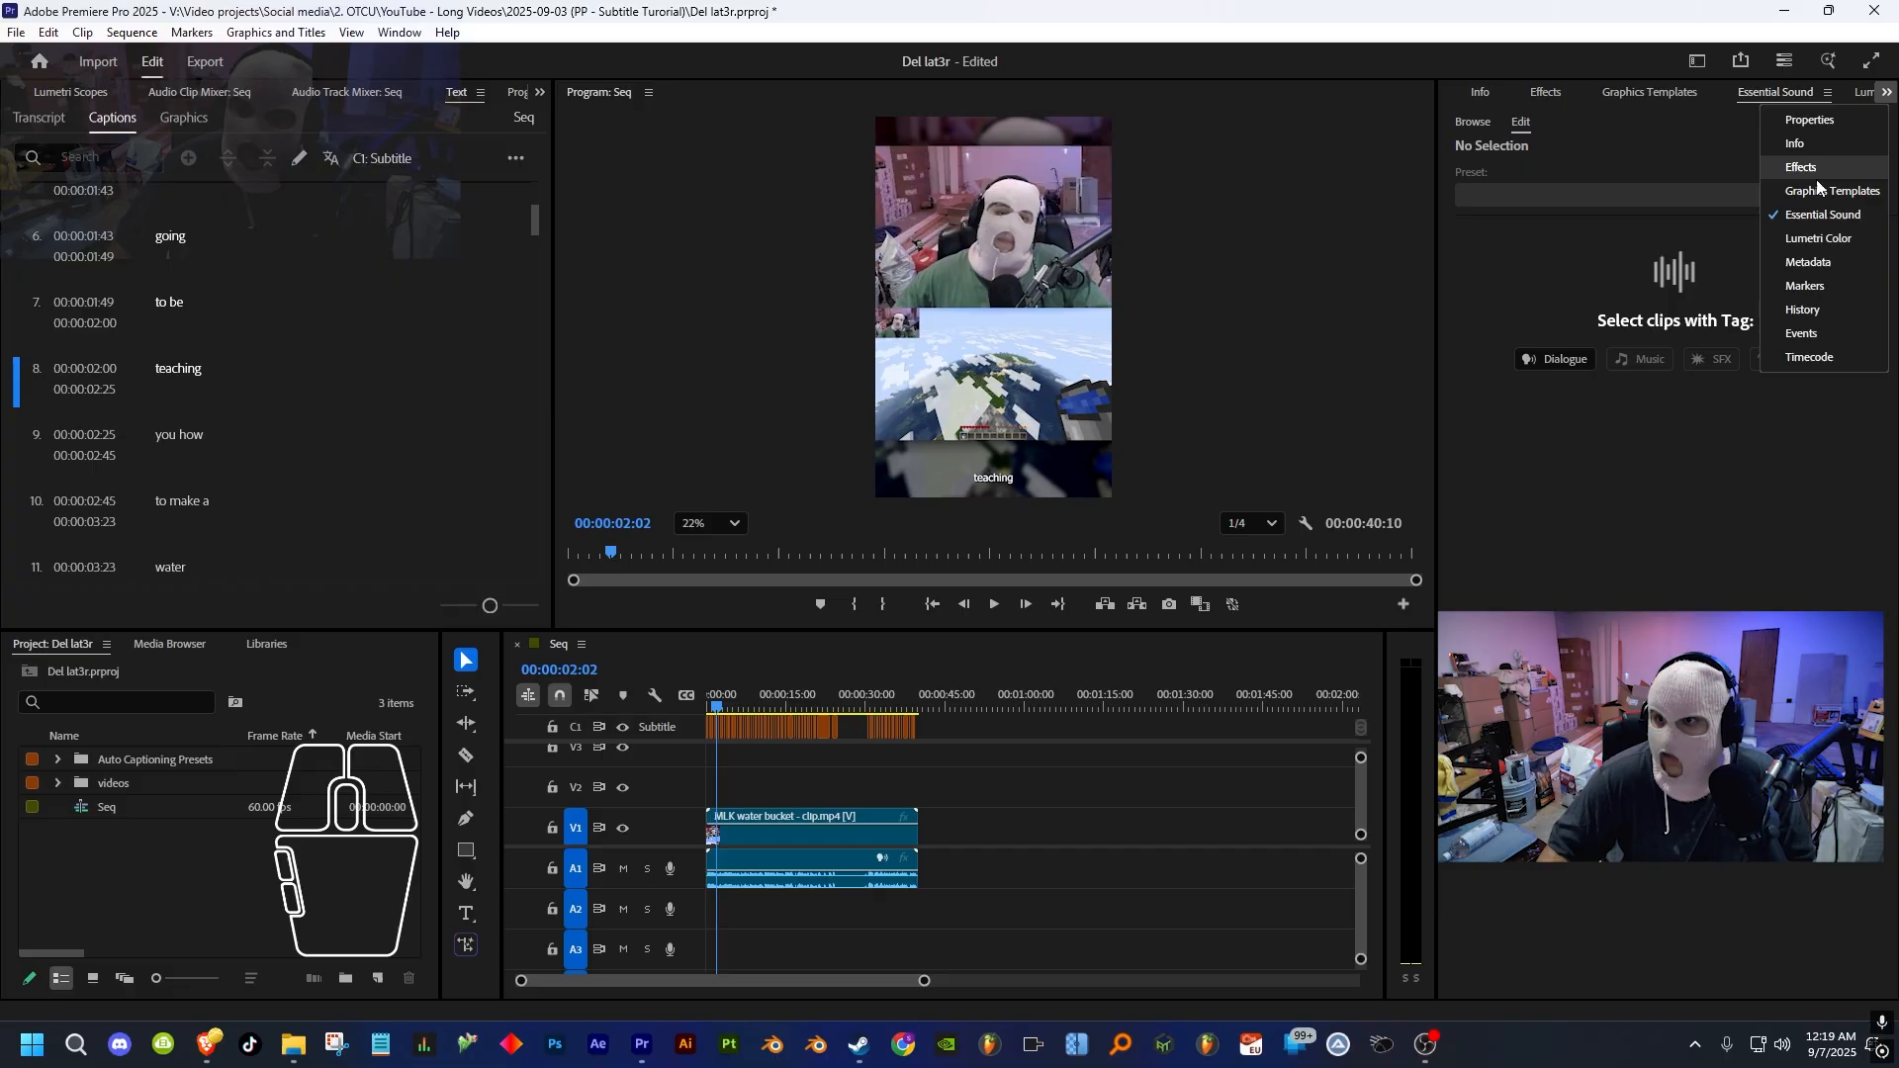
pyautogui.click(1802, 120)
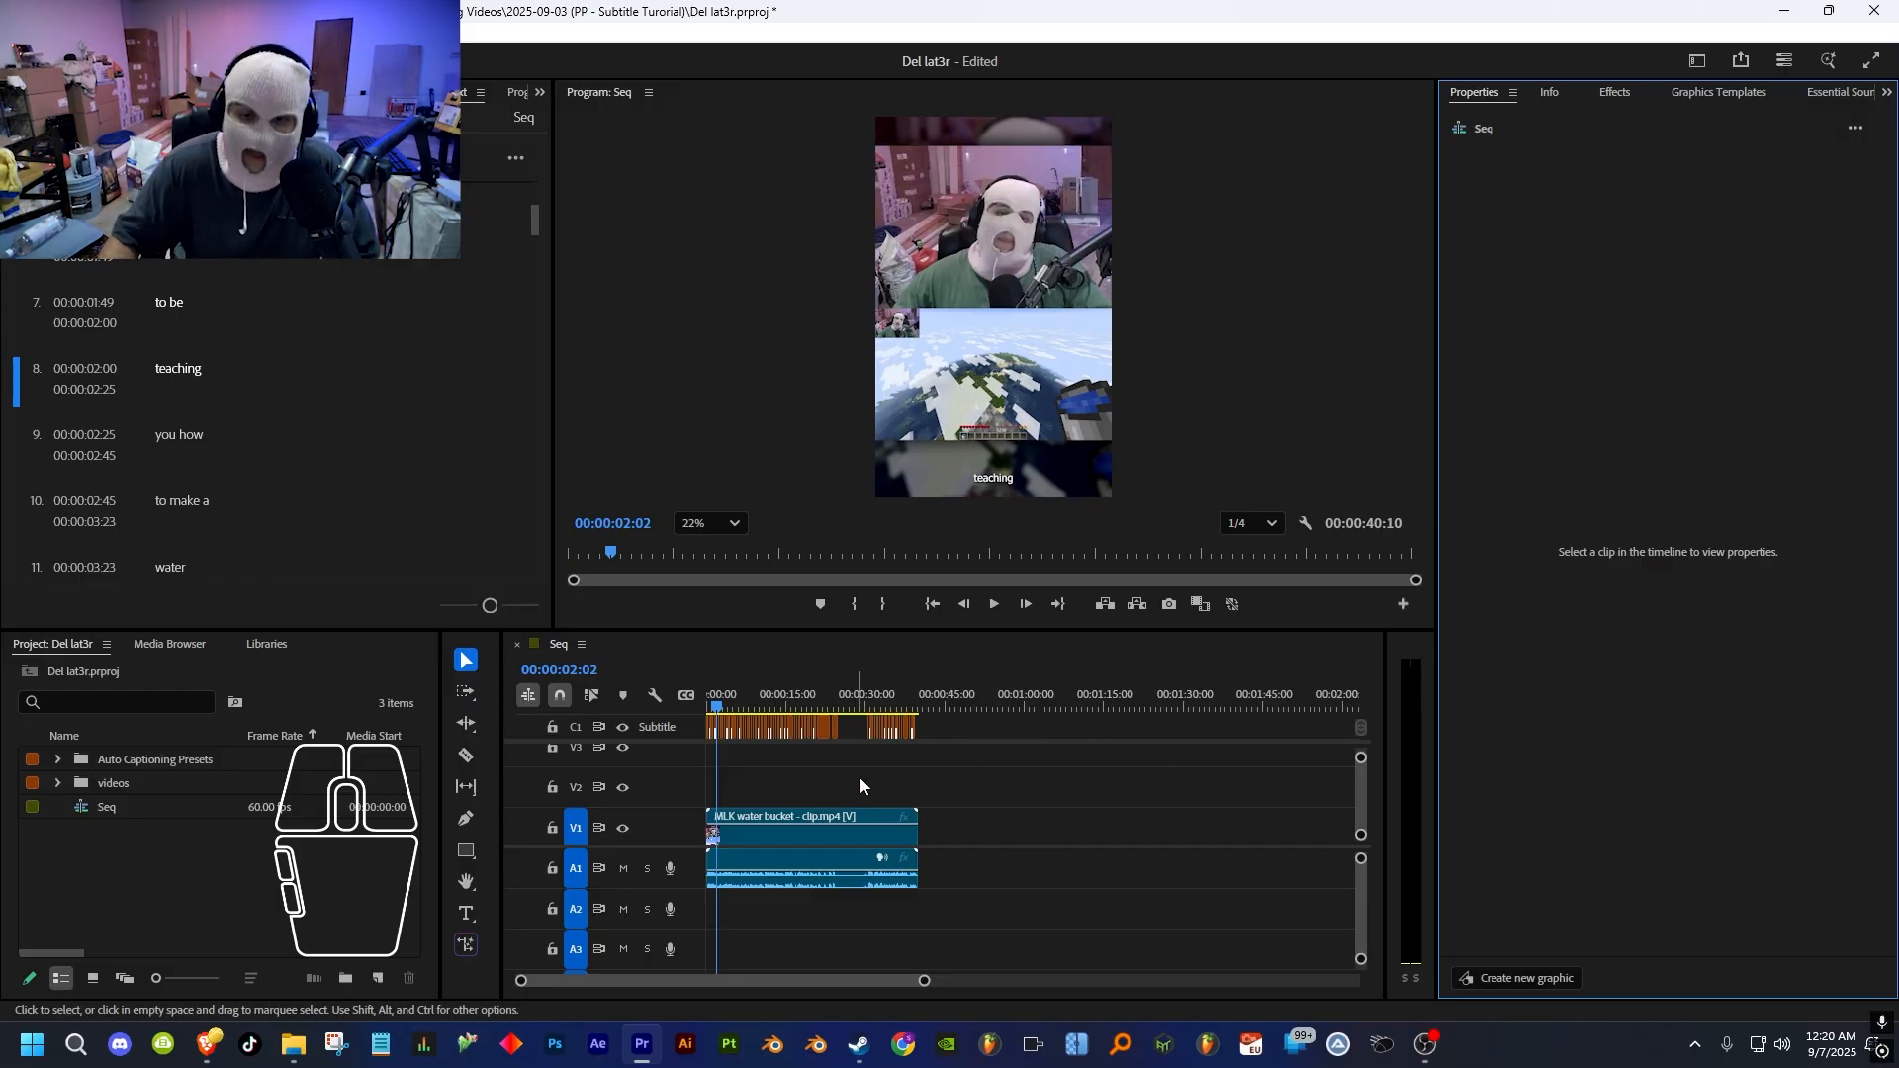
pyautogui.moveTo(1095, 728); pyautogui.dragTo(694, 752)
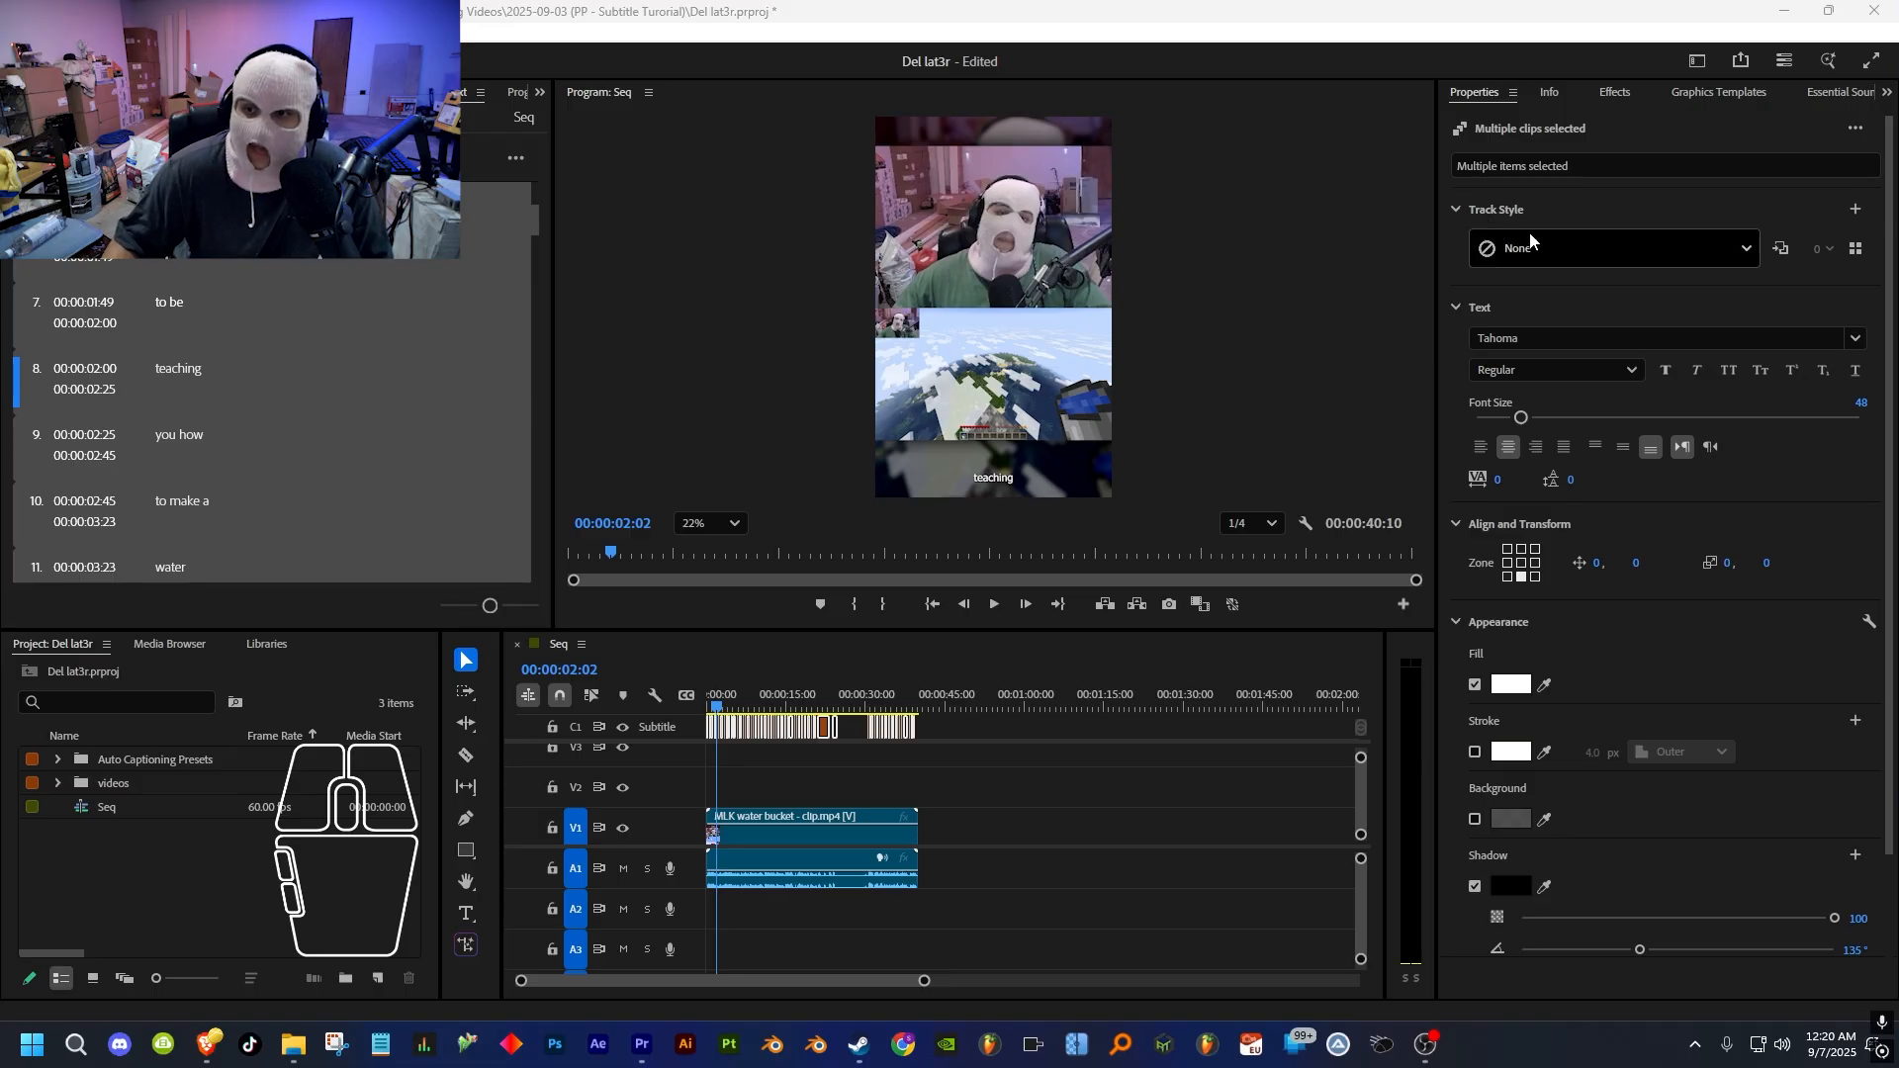
pyautogui.click(1855, 251)
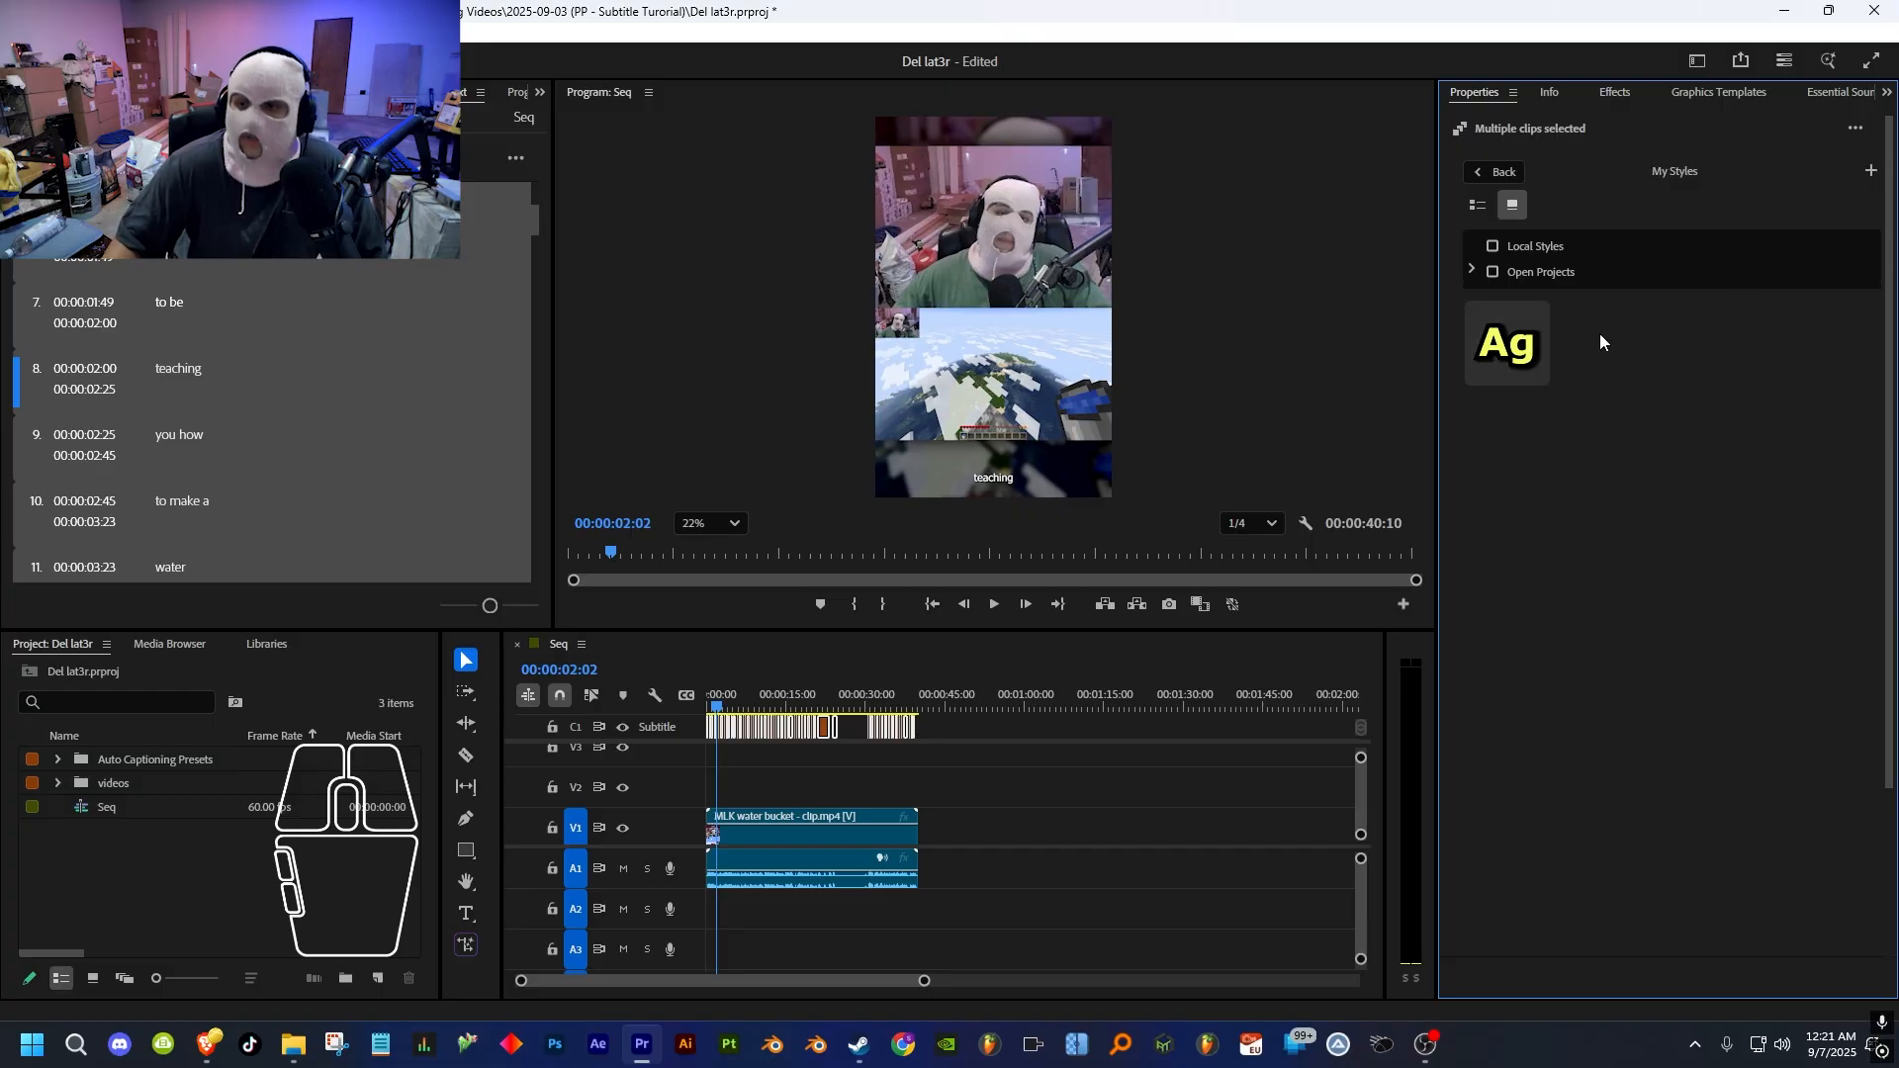
# - Try importing the text styles file OTCU - Subtitle Styles (Text styles).prtextstyle from the OTCU - Subtitle Pack (Premiere Pro) folder in Downloads
pyautogui.click(1872, 181)
pyautogui.click(1775, 229)
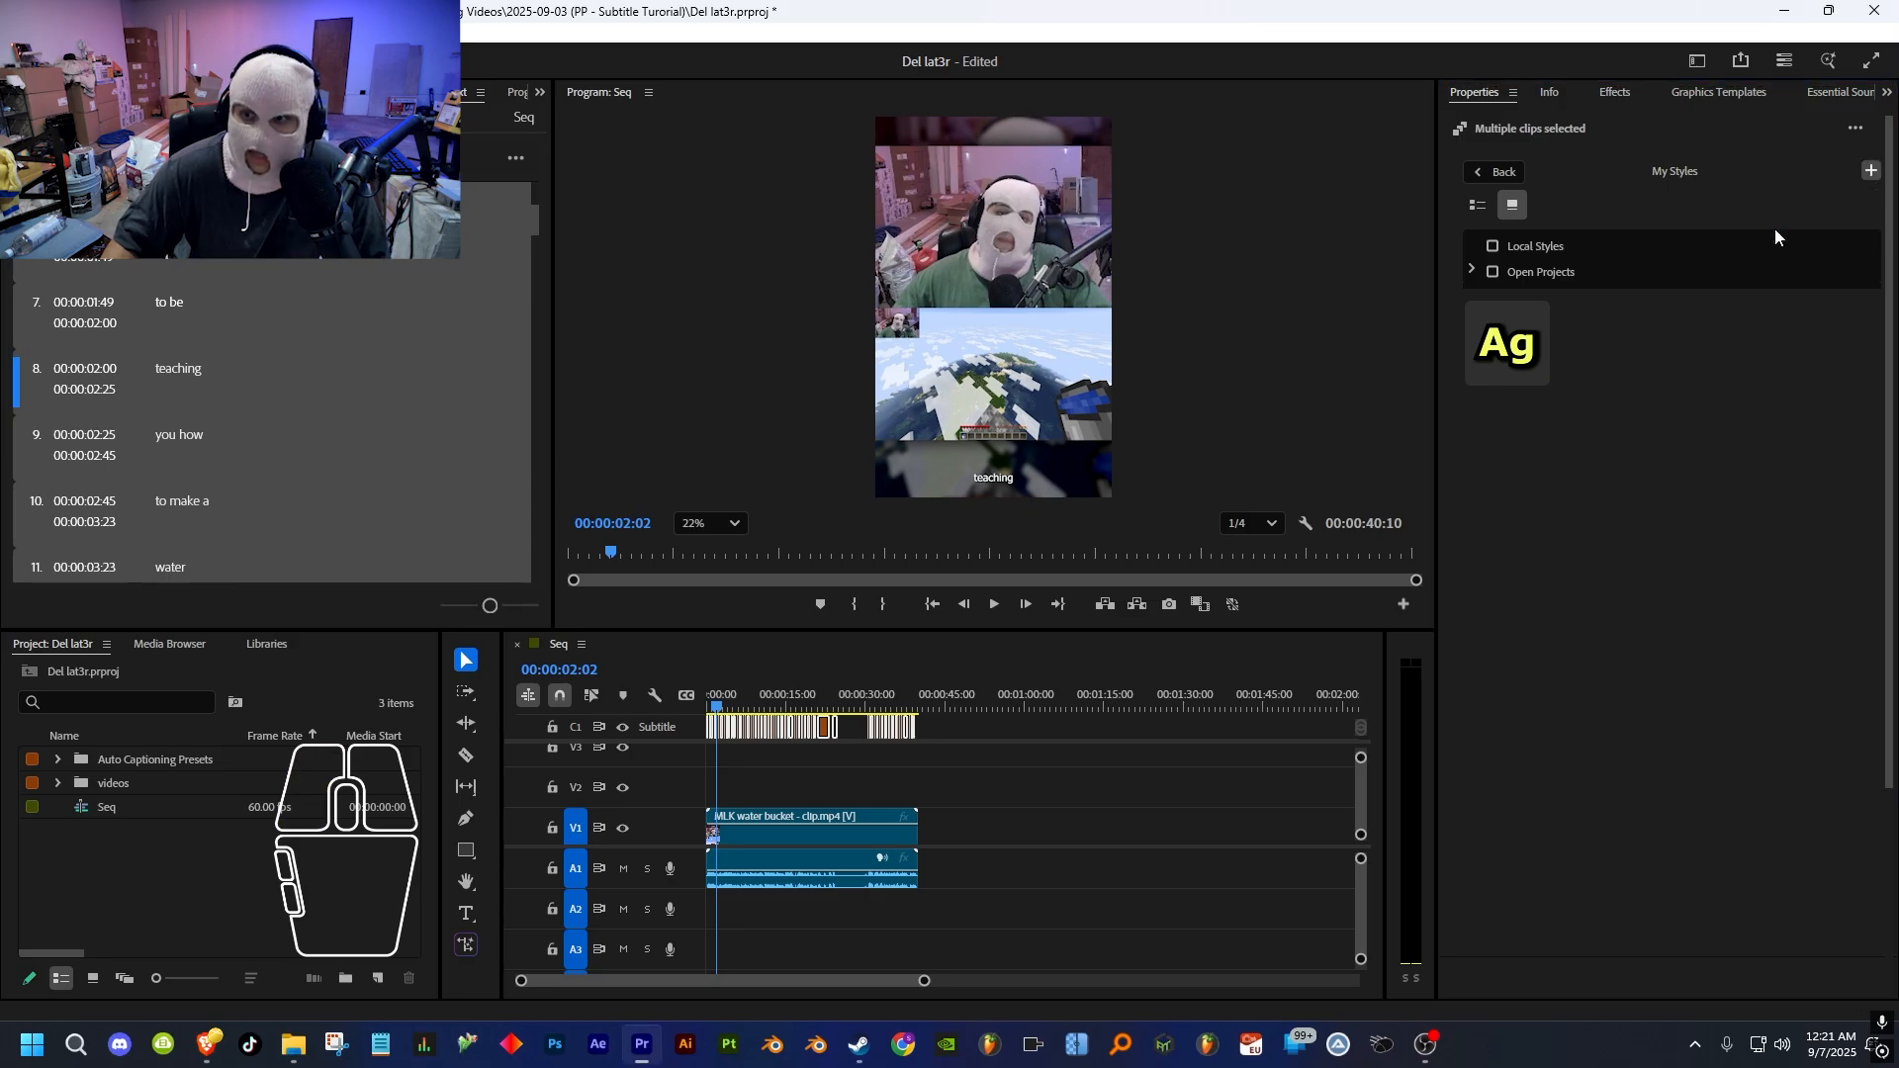
pyautogui.scroll(-2, 547, 406)
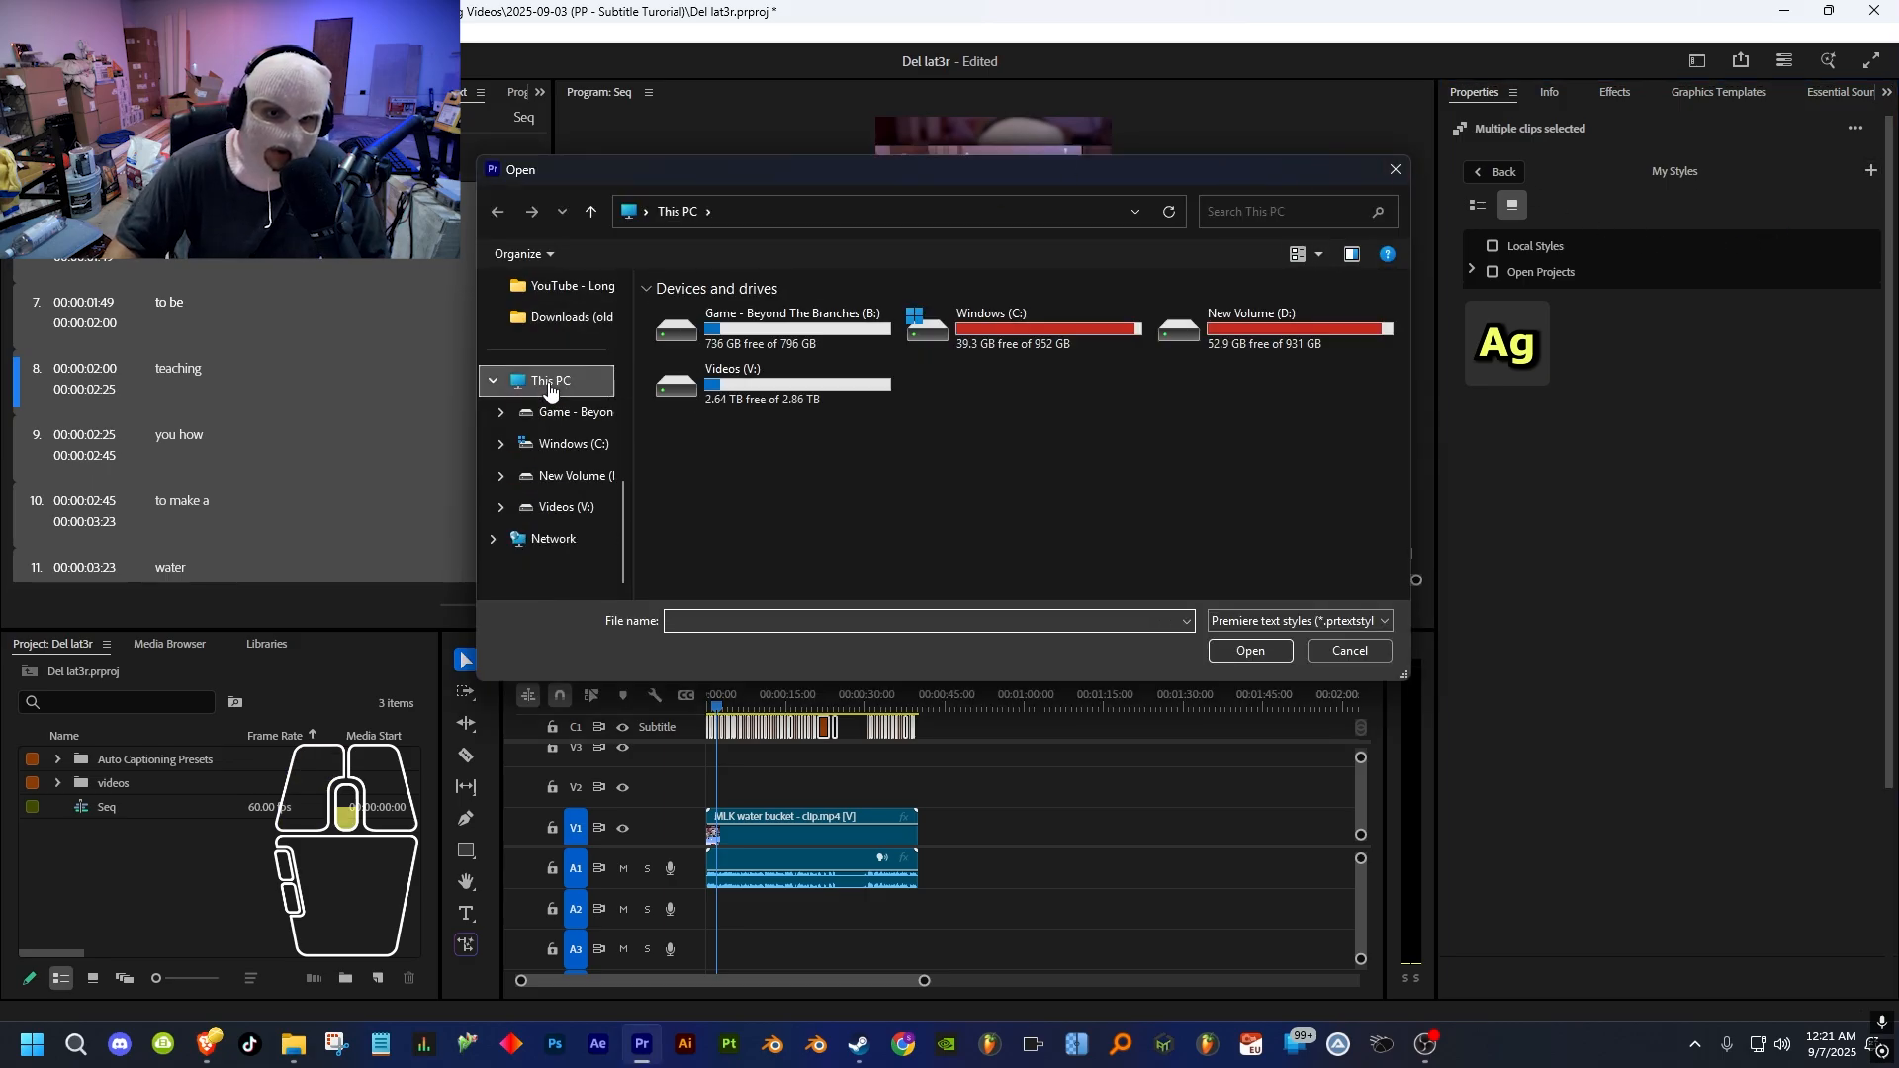
pyautogui.scroll(2, 549, 396)
pyautogui.scroll(2, 547, 394)
pyautogui.click(551, 350)
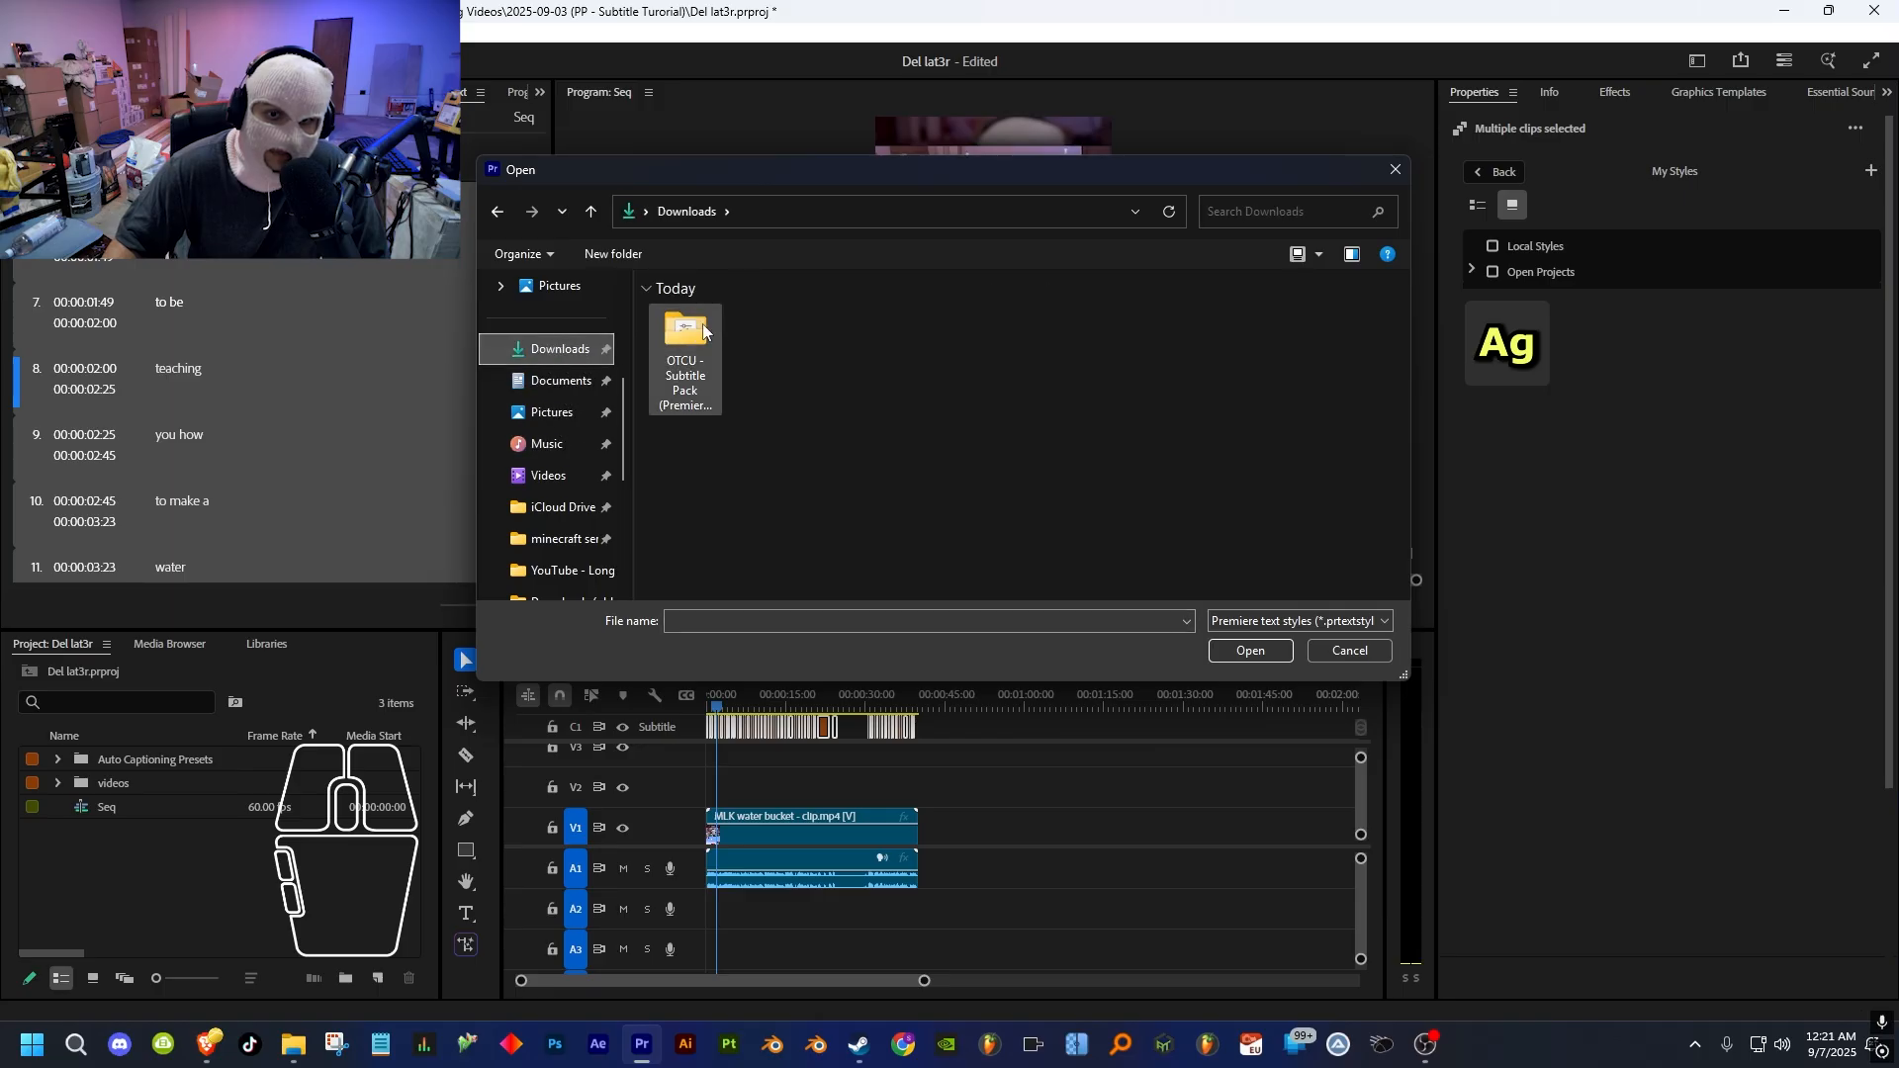
pyautogui.doubleClick(684, 344)
pyautogui.click(728, 342)
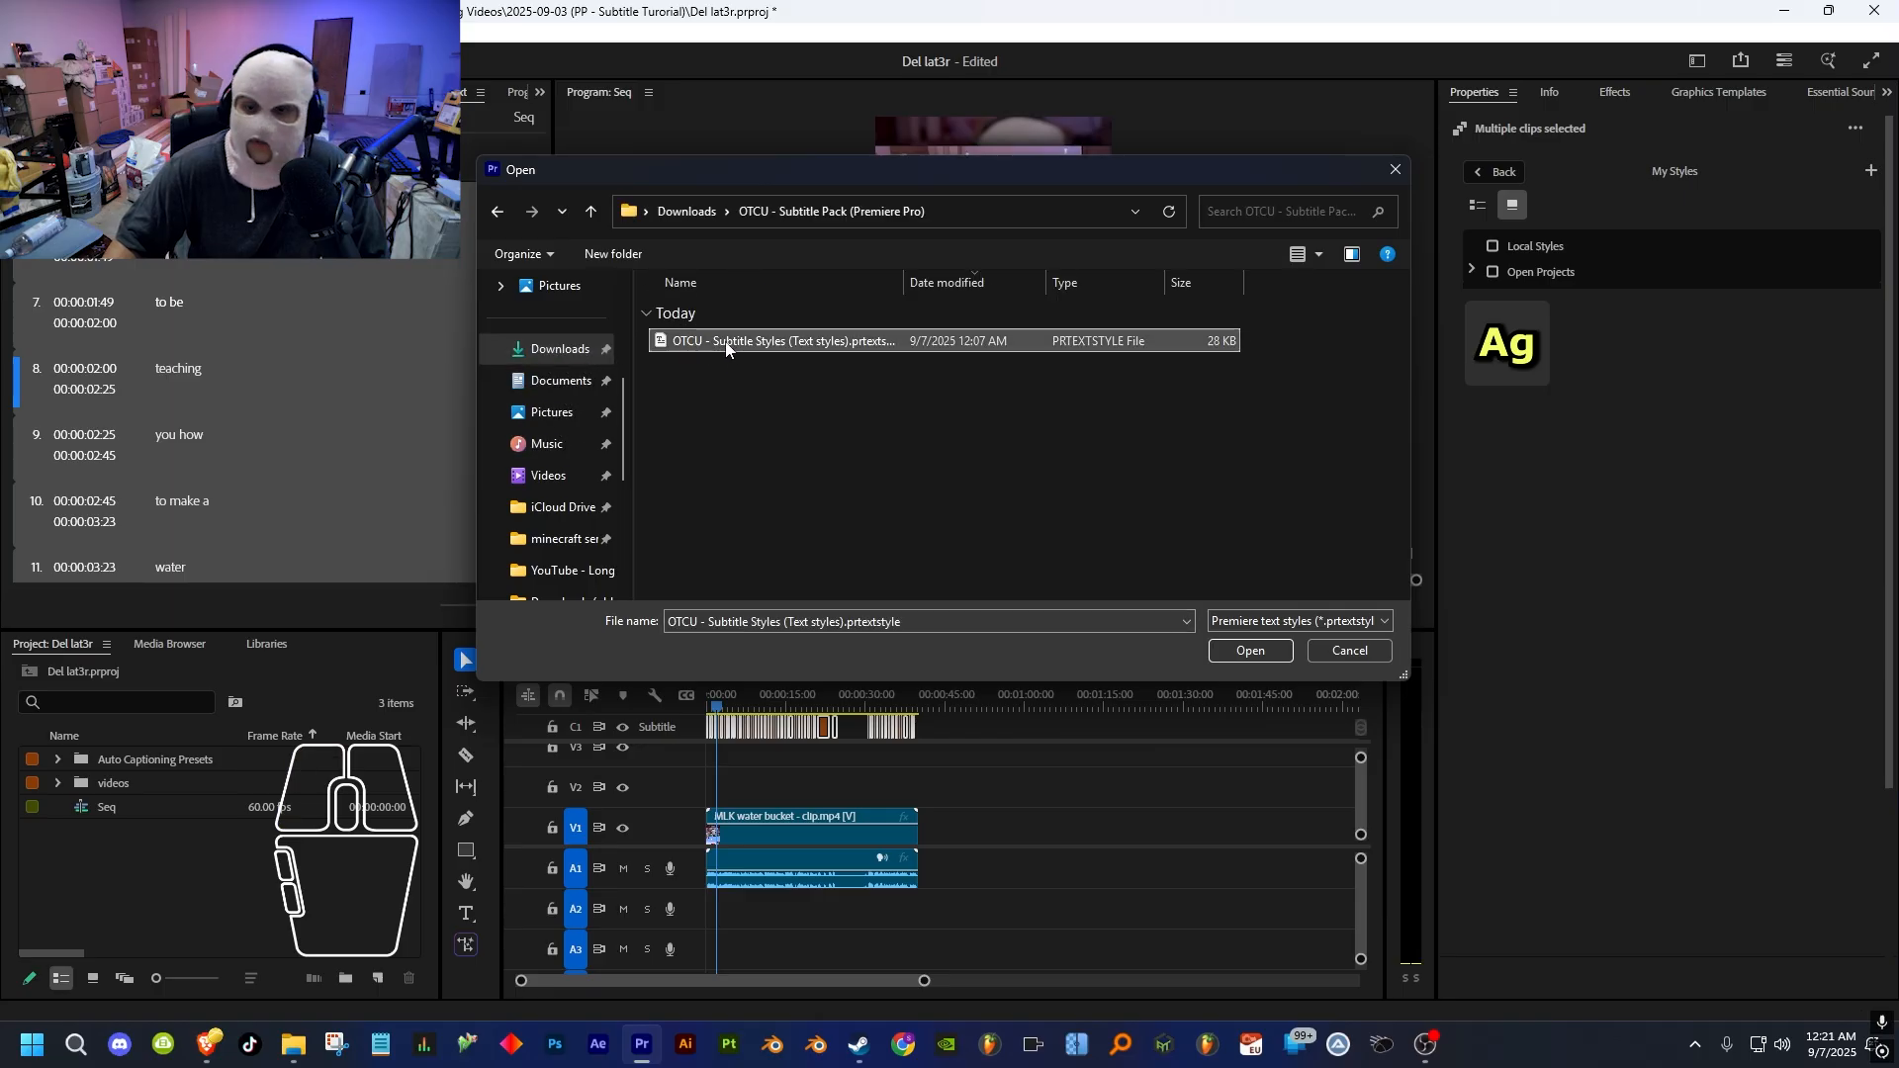
pyautogui.click(1251, 650)
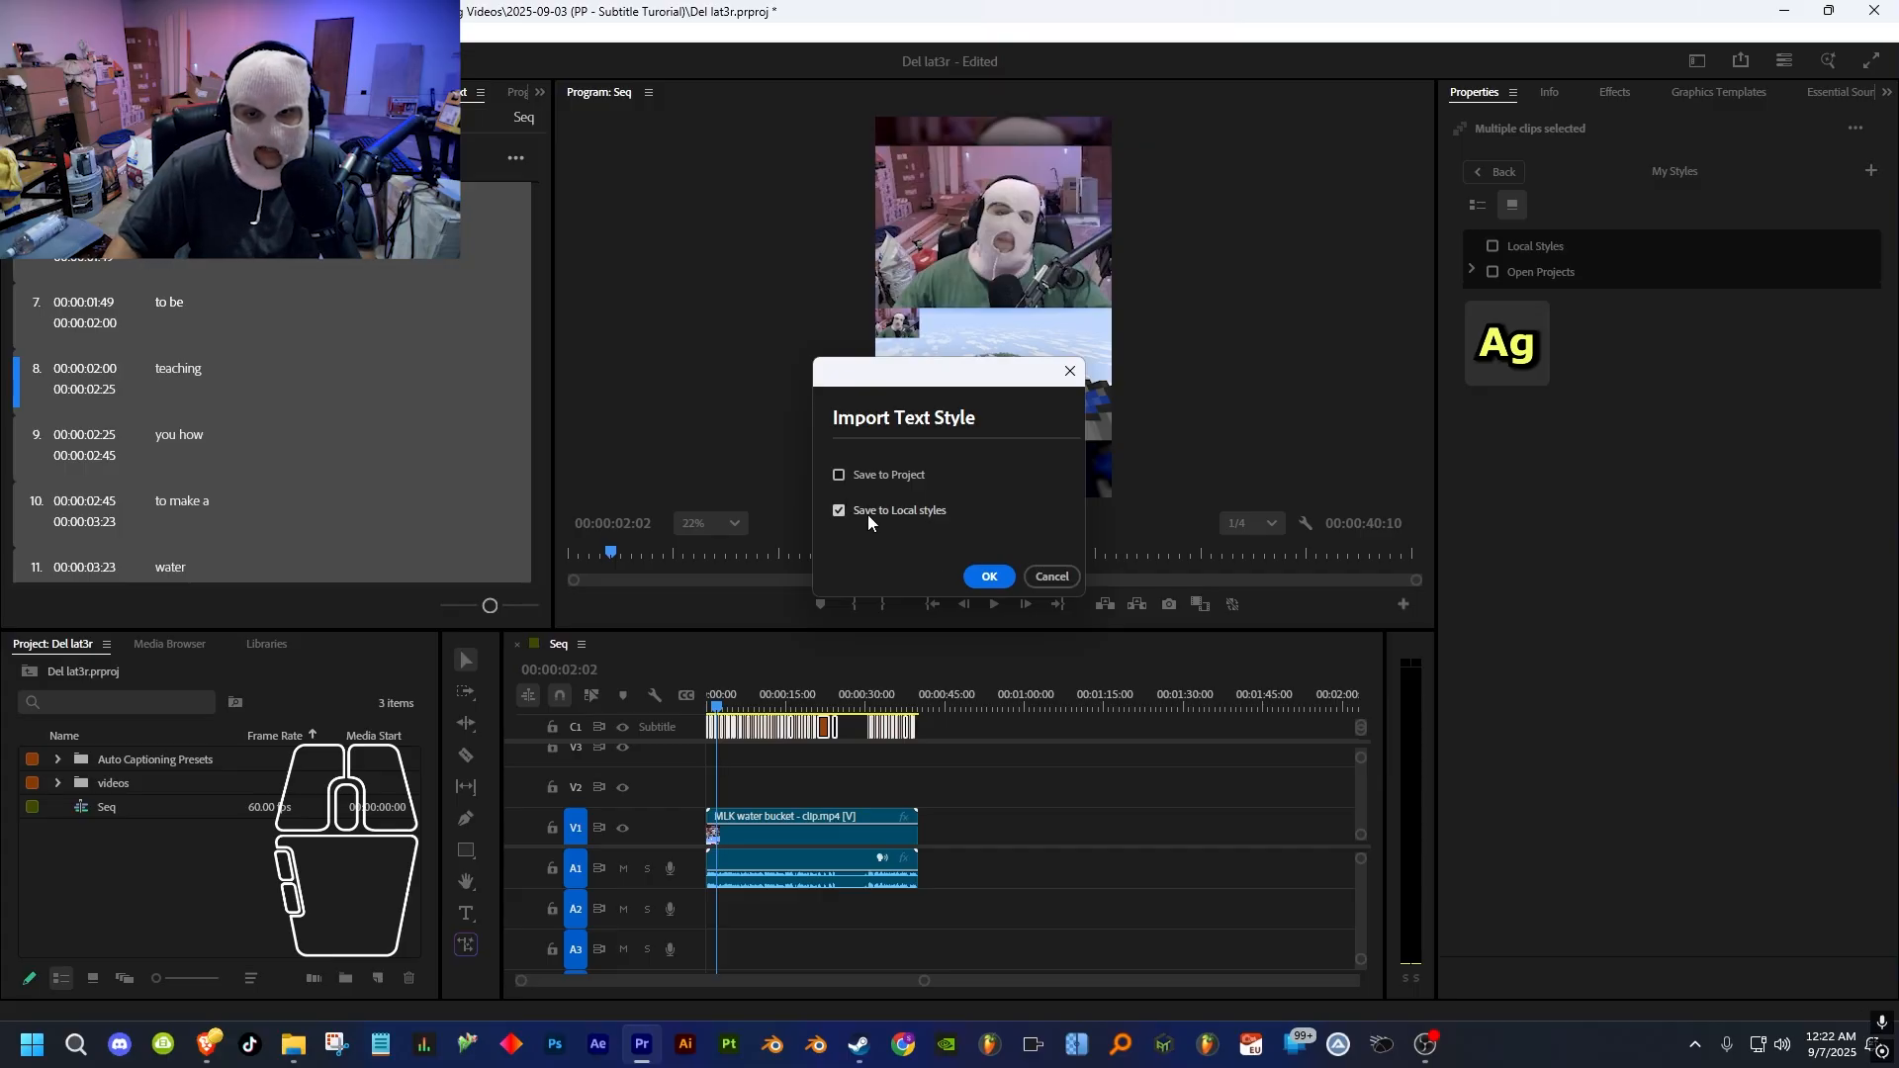
pyautogui.click(1049, 576)
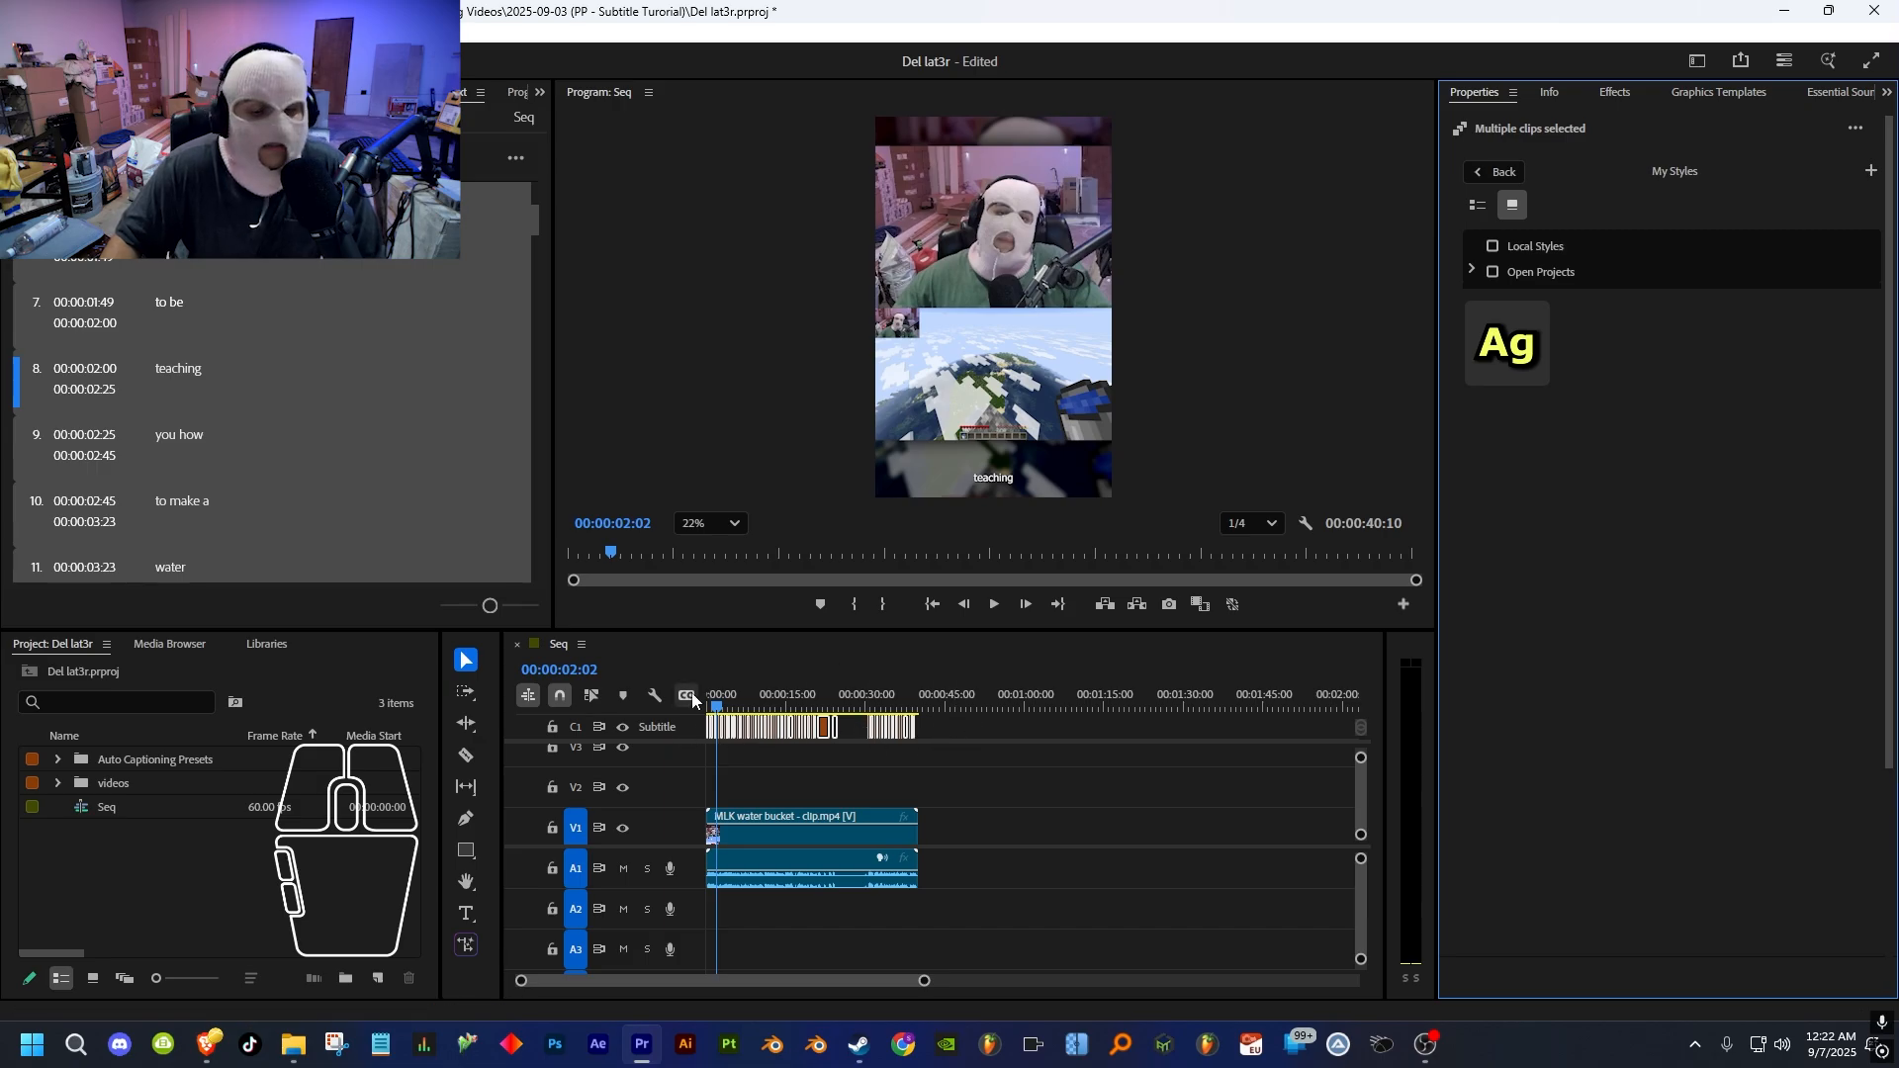
# - Apply the saved yellow text style with black outline to the selected captions and return to their properties
pyautogui.click(1493, 358)
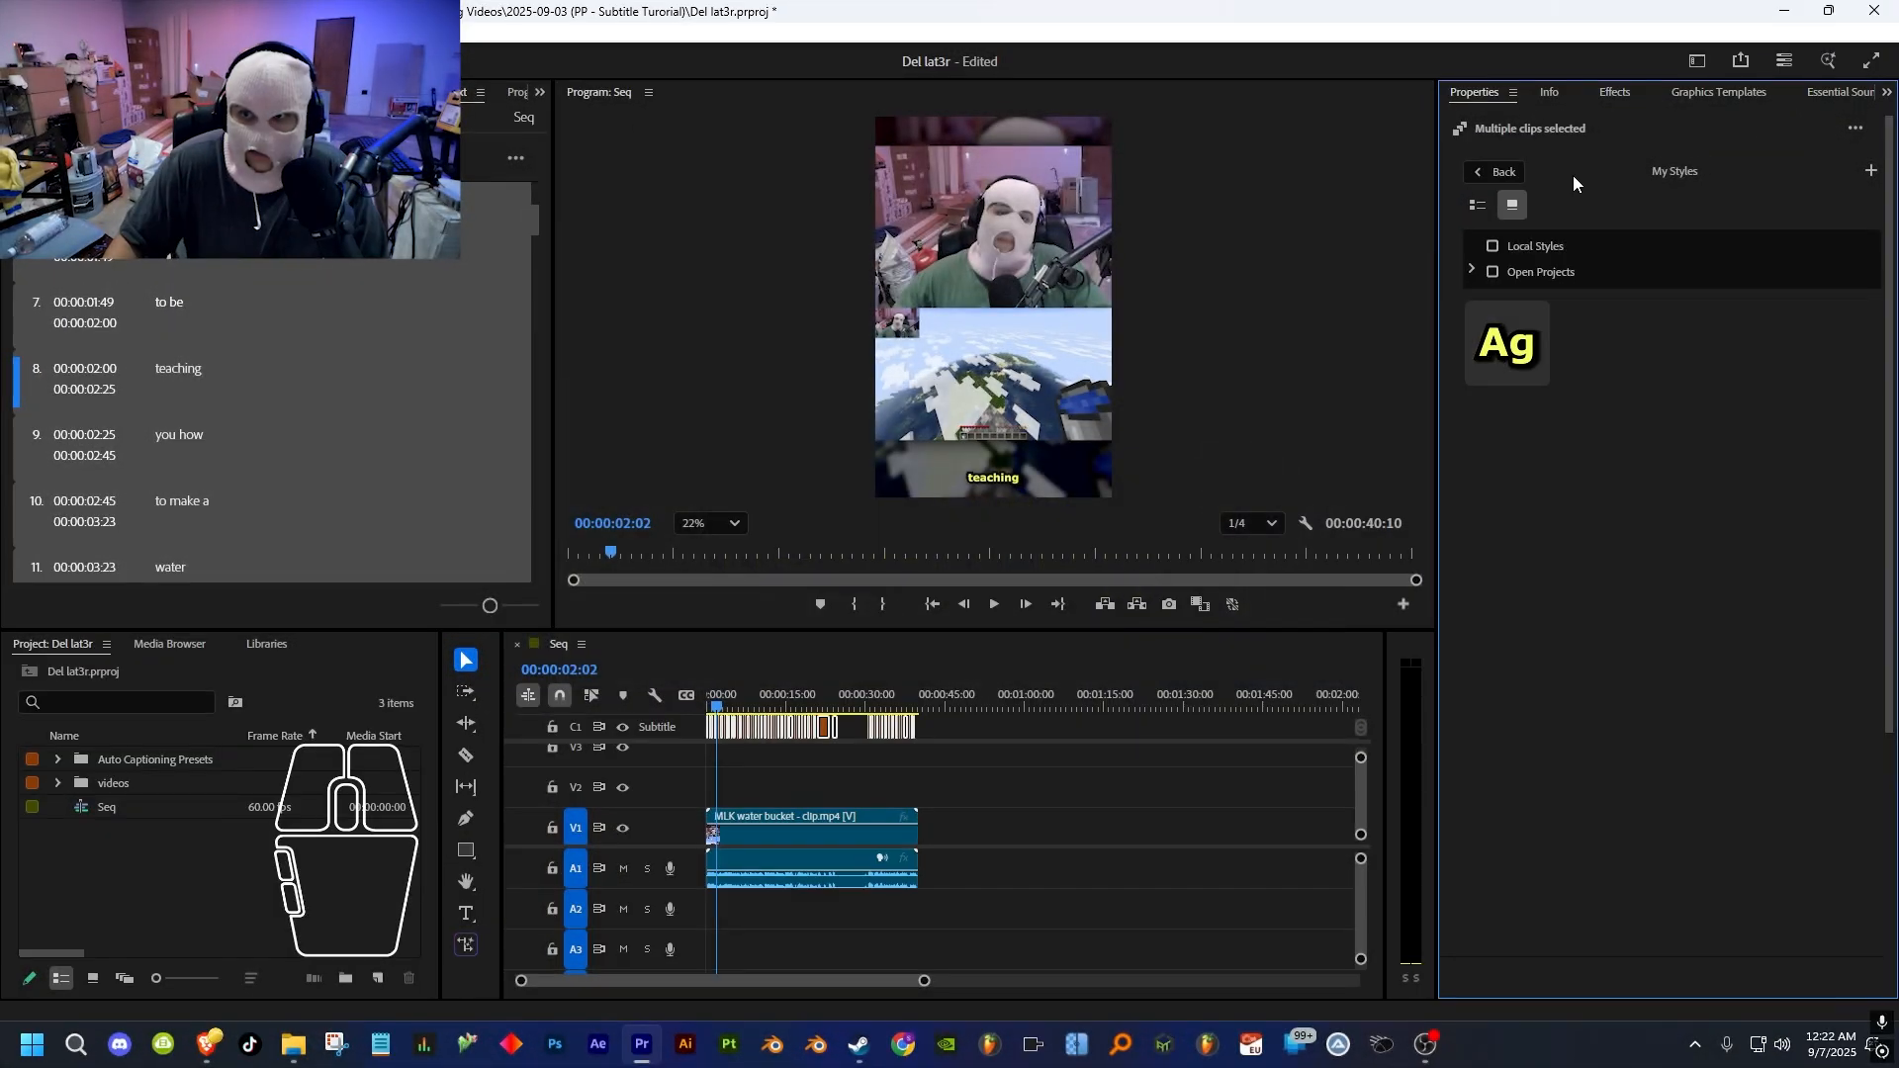
pyautogui.click(1496, 171)
pyautogui.click(1237, 453)
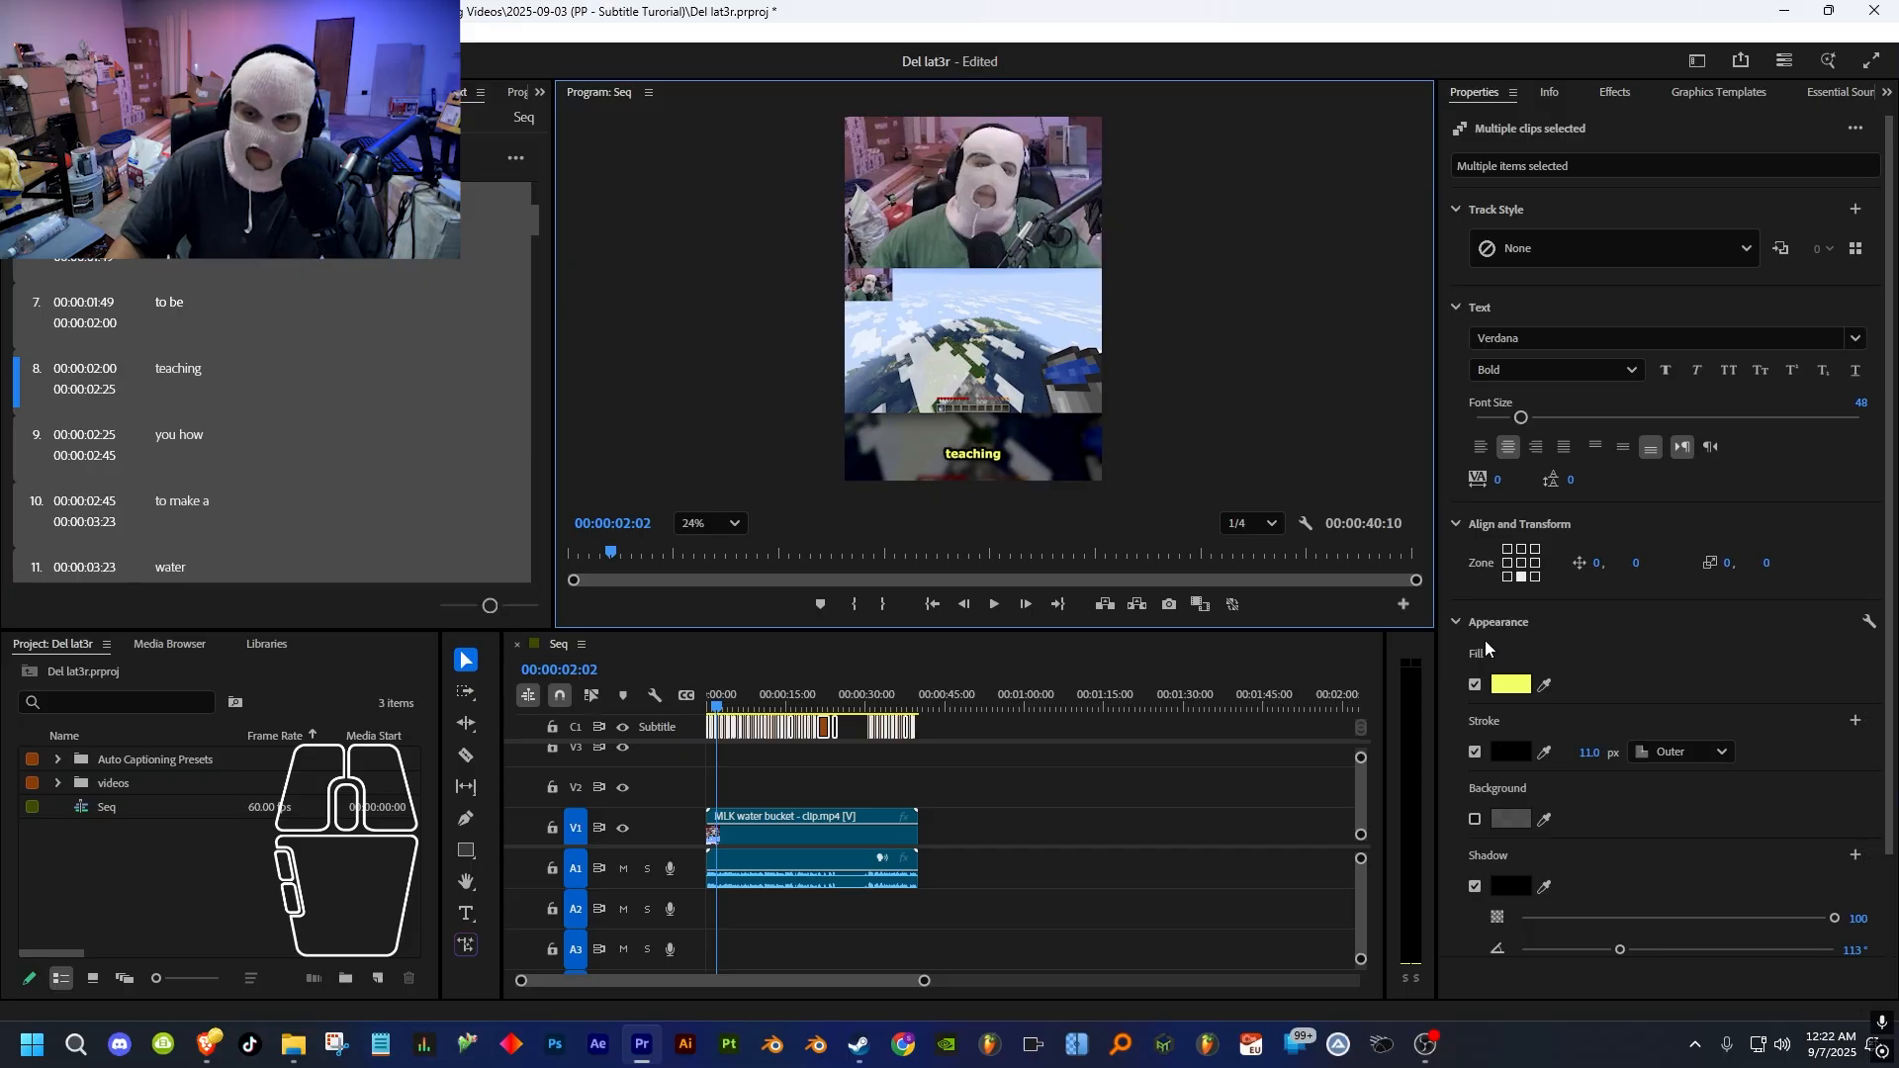
# - Try other fill colours for the captions, such as white, red and off-white E3E0E4, and discard the colour change
pyautogui.click(1517, 692)
pyautogui.moveTo(928, 300); pyautogui.dragTo(938, 384)
pyautogui.click(934, 443)
pyautogui.moveTo(941, 398); pyautogui.dragTo(1525, 325)
pyautogui.moveTo(1415, 511); pyautogui.dragTo(1289, 643)
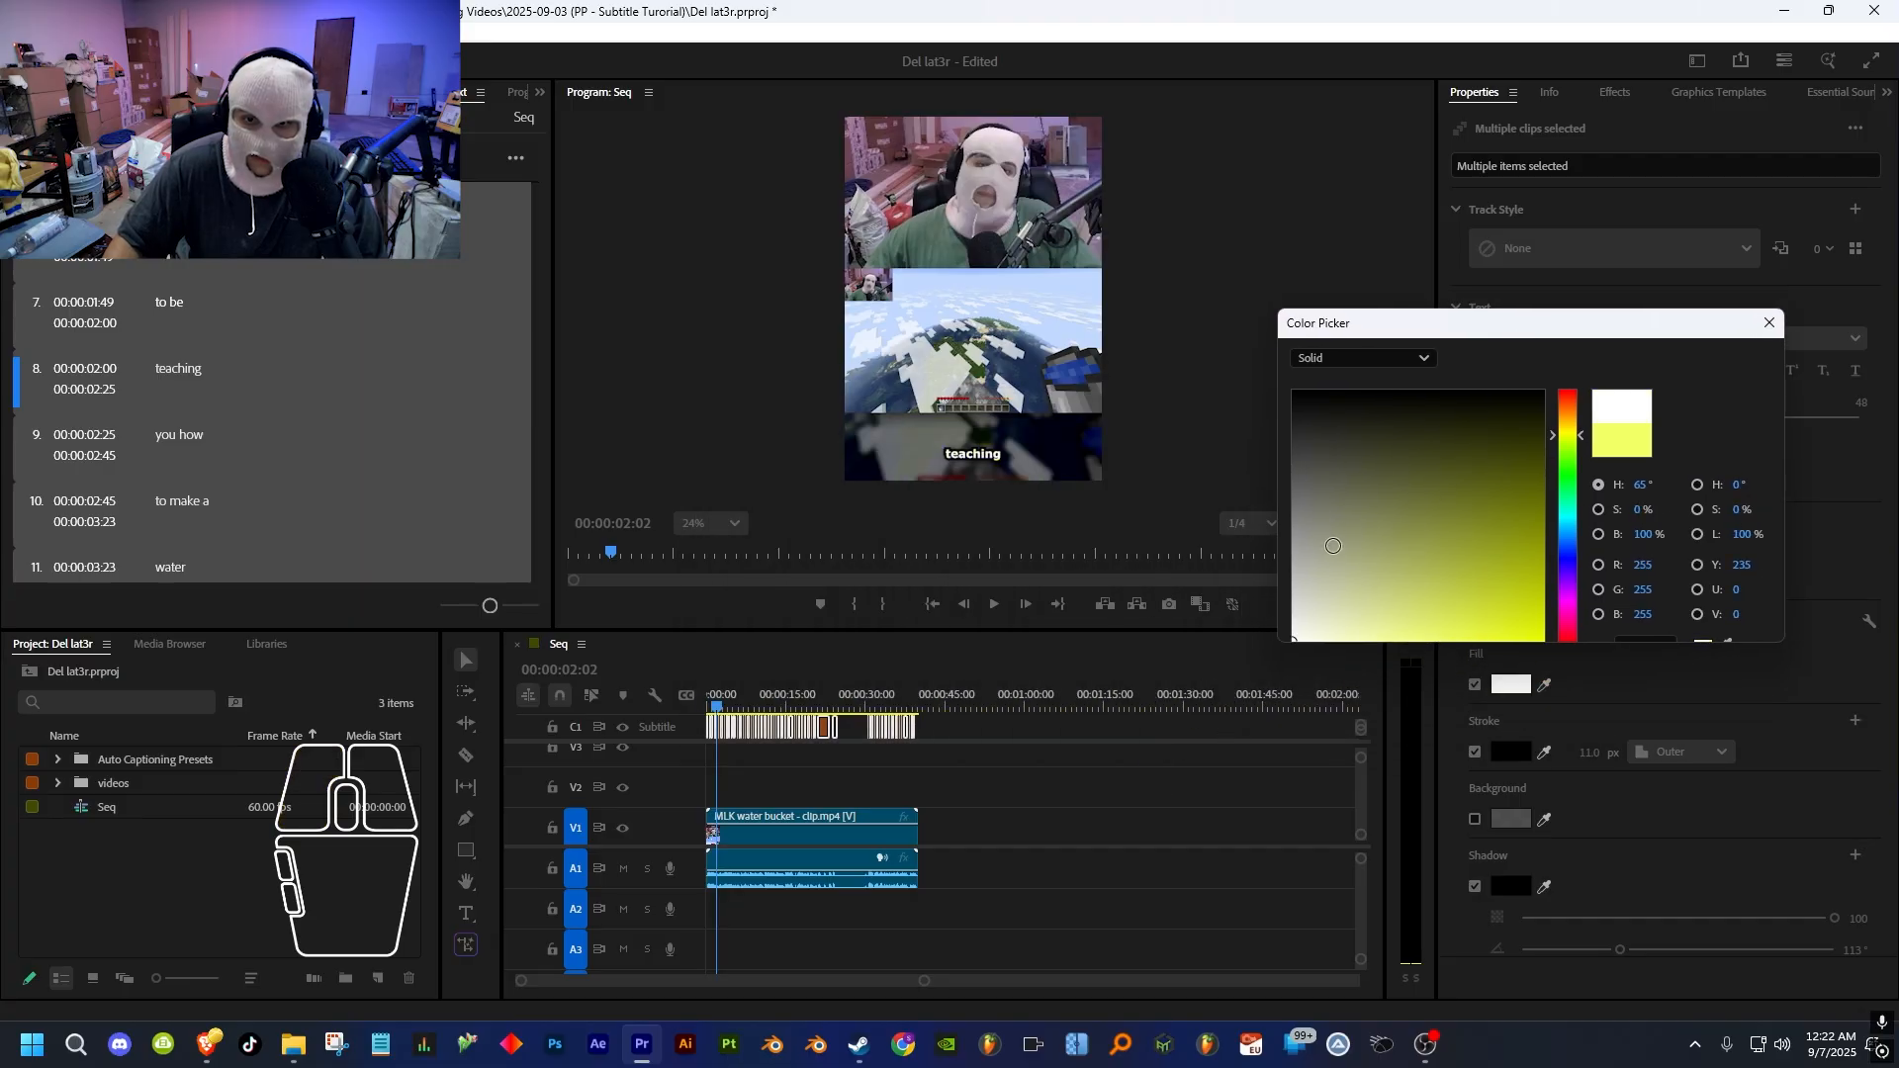
pyautogui.click(1416, 501)
pyautogui.click(1458, 479)
pyautogui.click(1530, 394)
pyautogui.moveTo(1567, 432); pyautogui.dragTo(1567, 390)
pyautogui.click(1467, 619)
pyautogui.click(1300, 531)
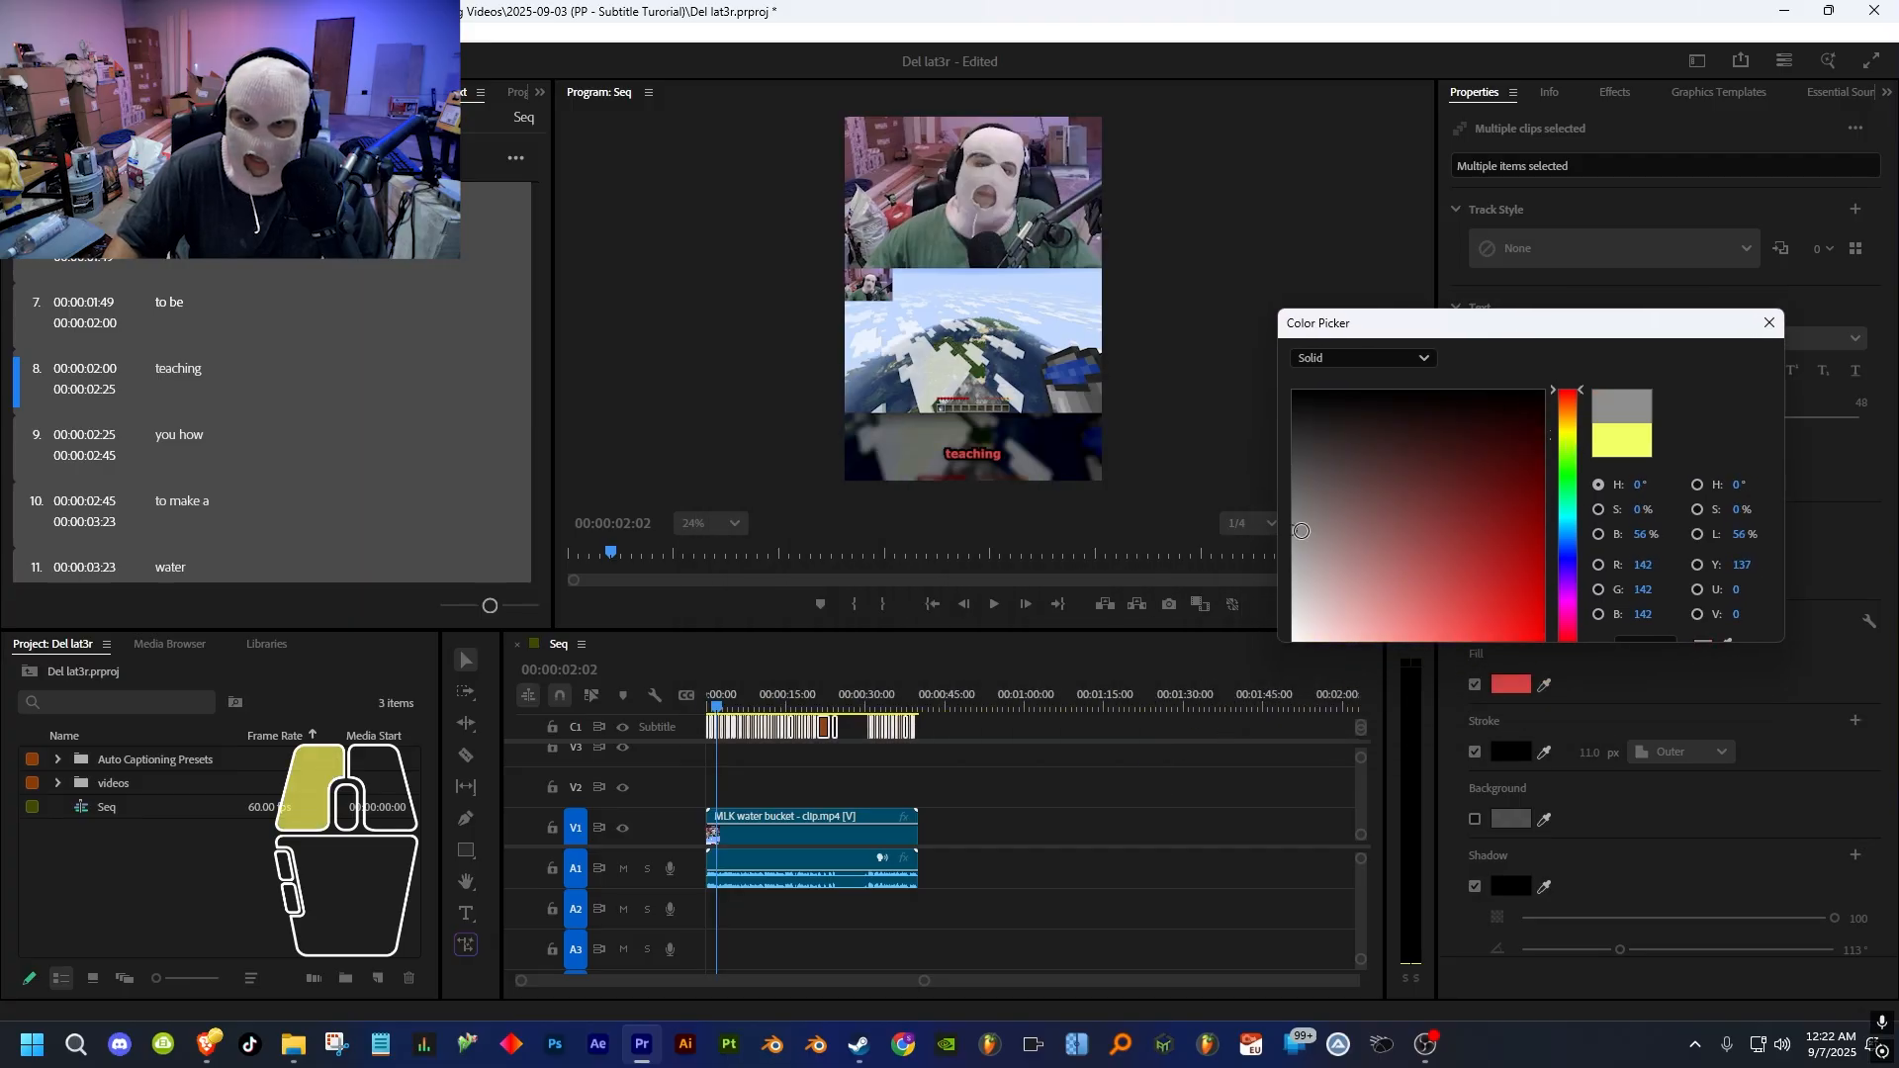
pyautogui.moveTo(1302, 531); pyautogui.dragTo(1296, 616)
pyautogui.moveTo(1522, 329); pyautogui.dragTo(1331, 119)
pyautogui.click(1376, 380)
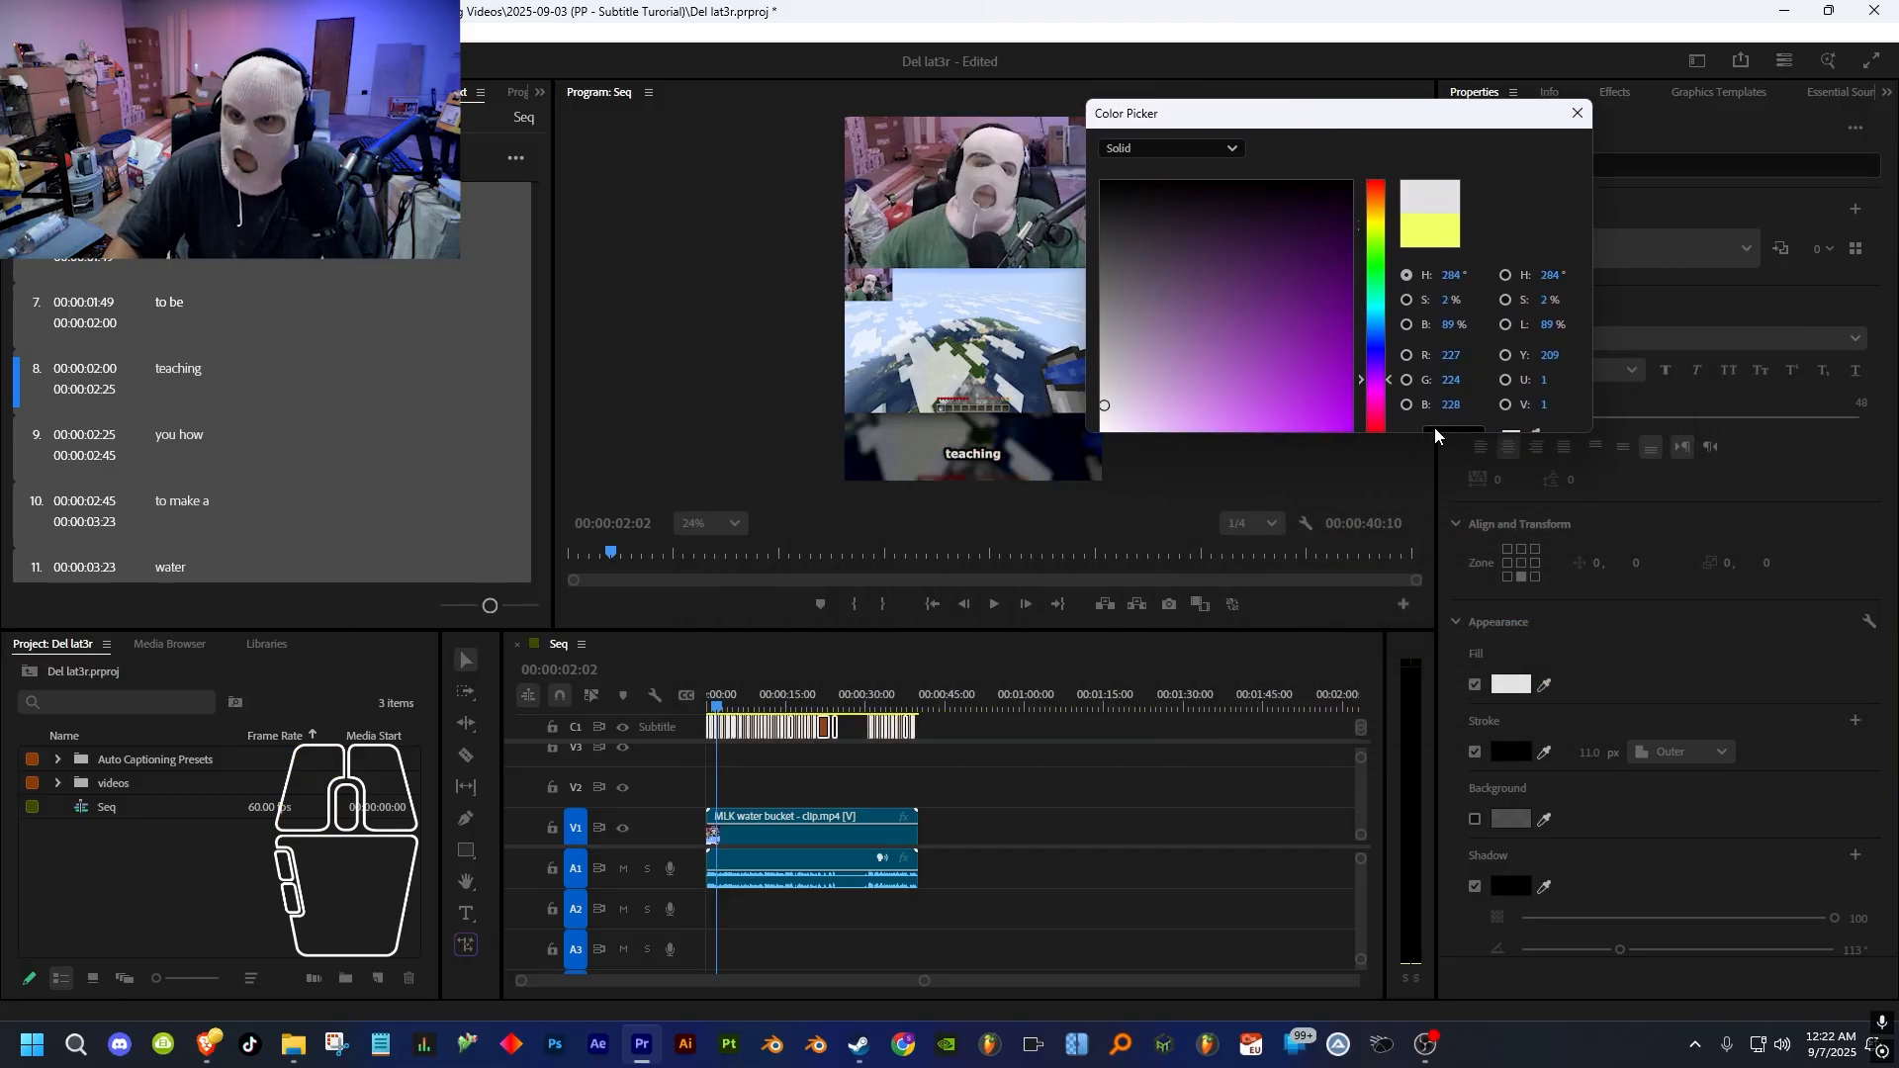
pyautogui.moveTo(1411, 438); pyautogui.dragTo(1414, 710)
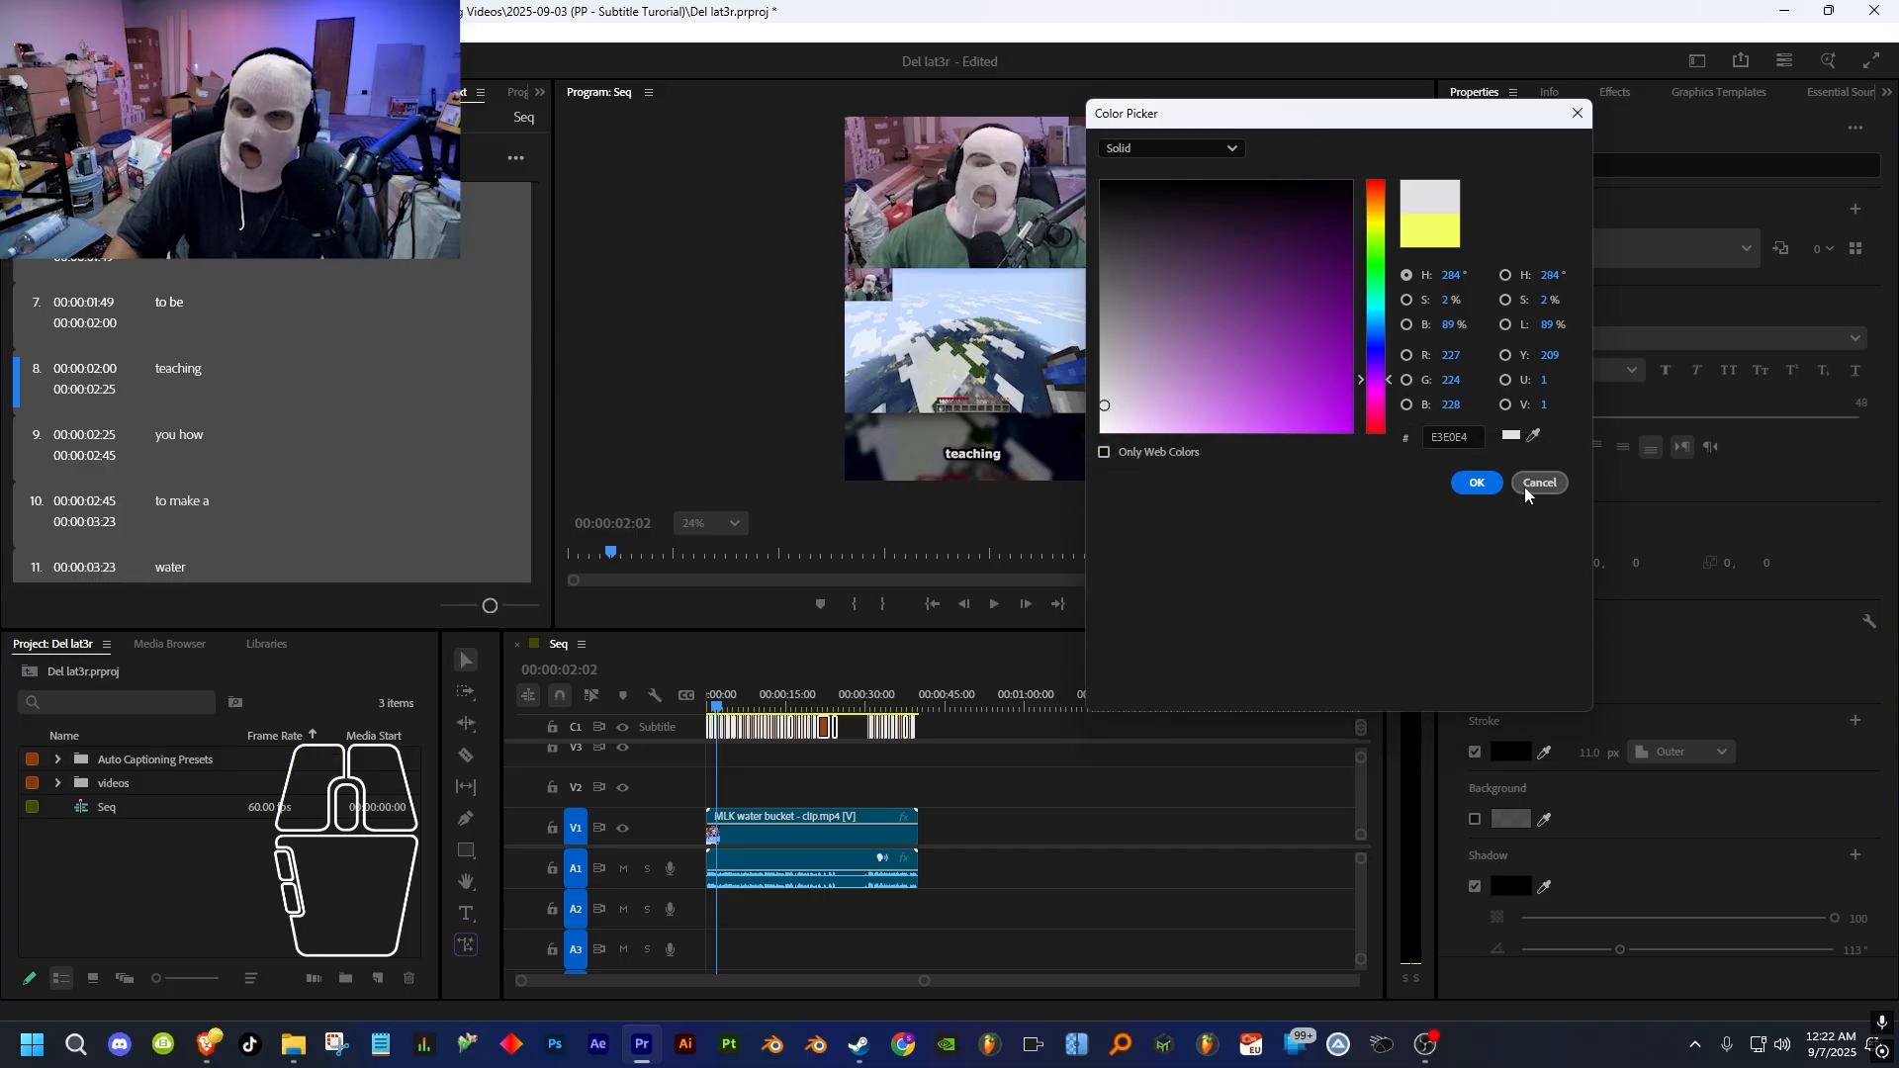
pyautogui.click(1529, 485)
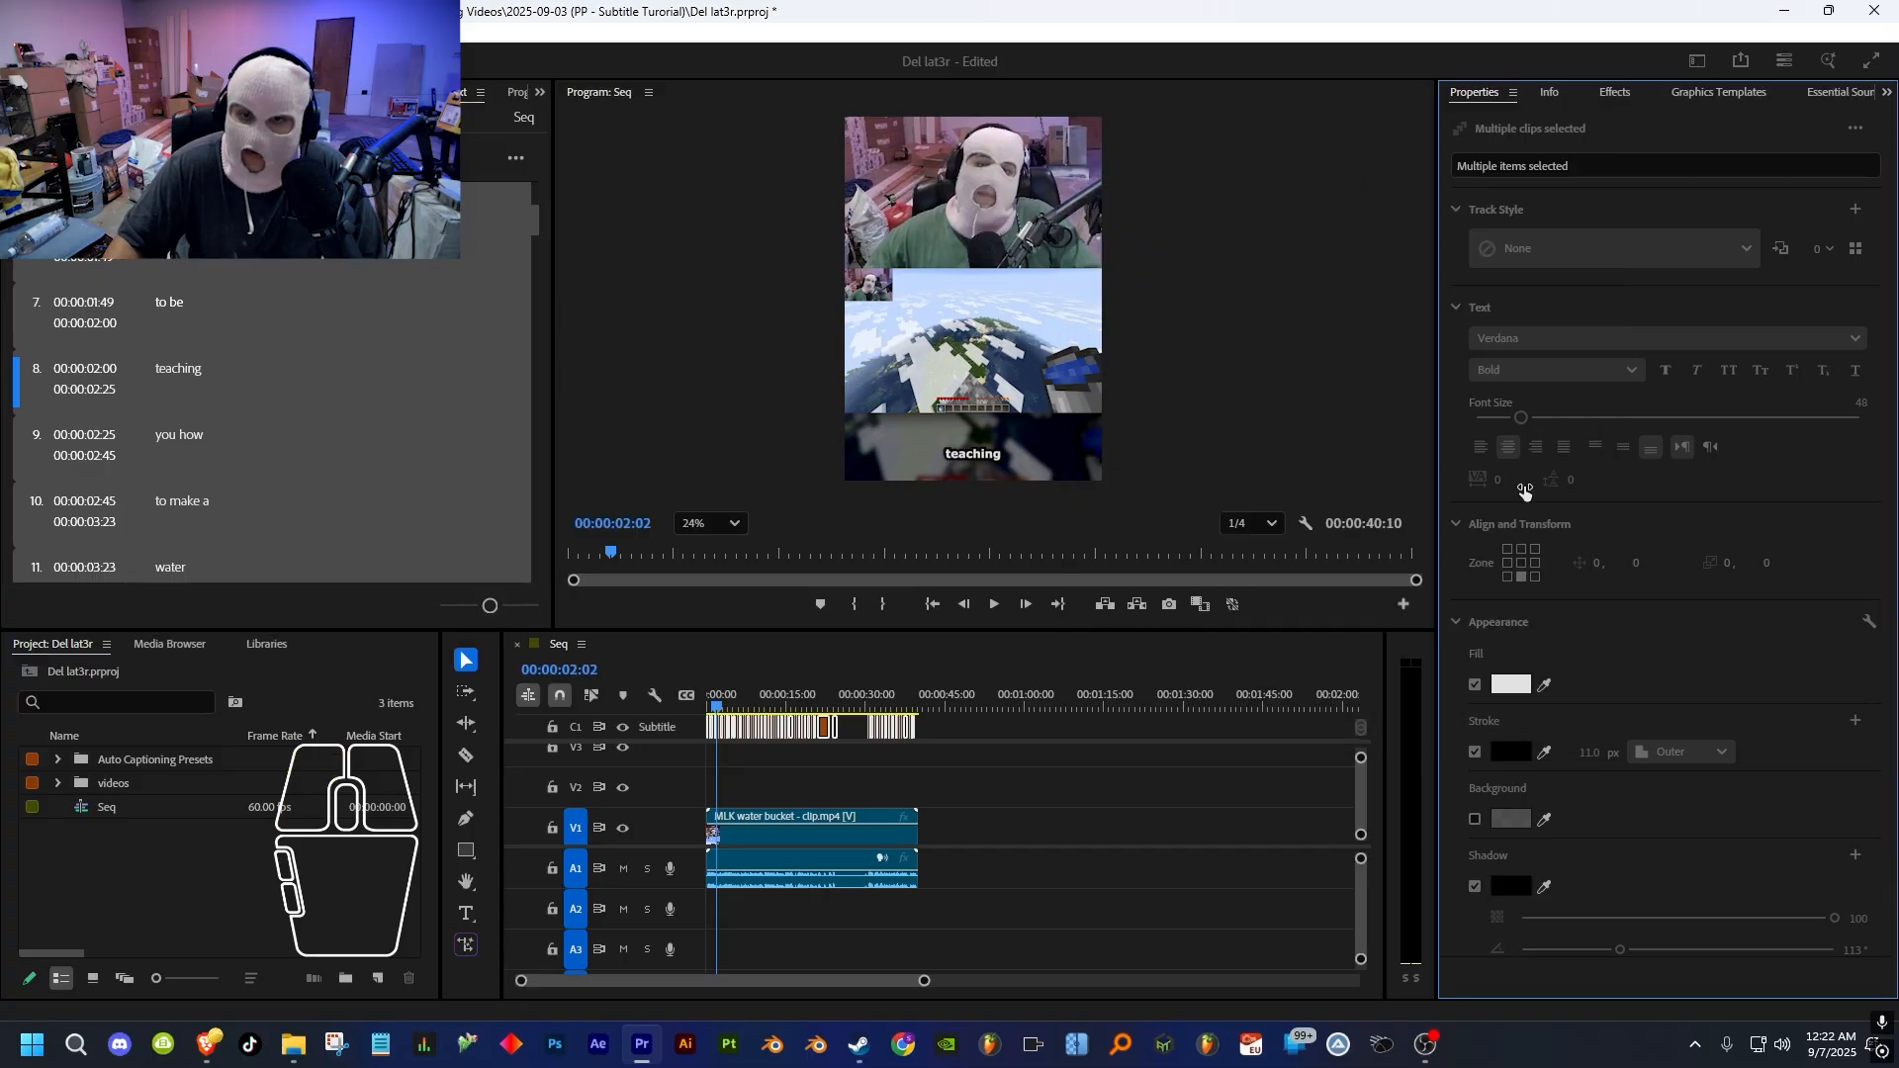
# - Try a background behind the caption text, including its corner rounding, and turn the background off again
pyautogui.click(1475, 820)
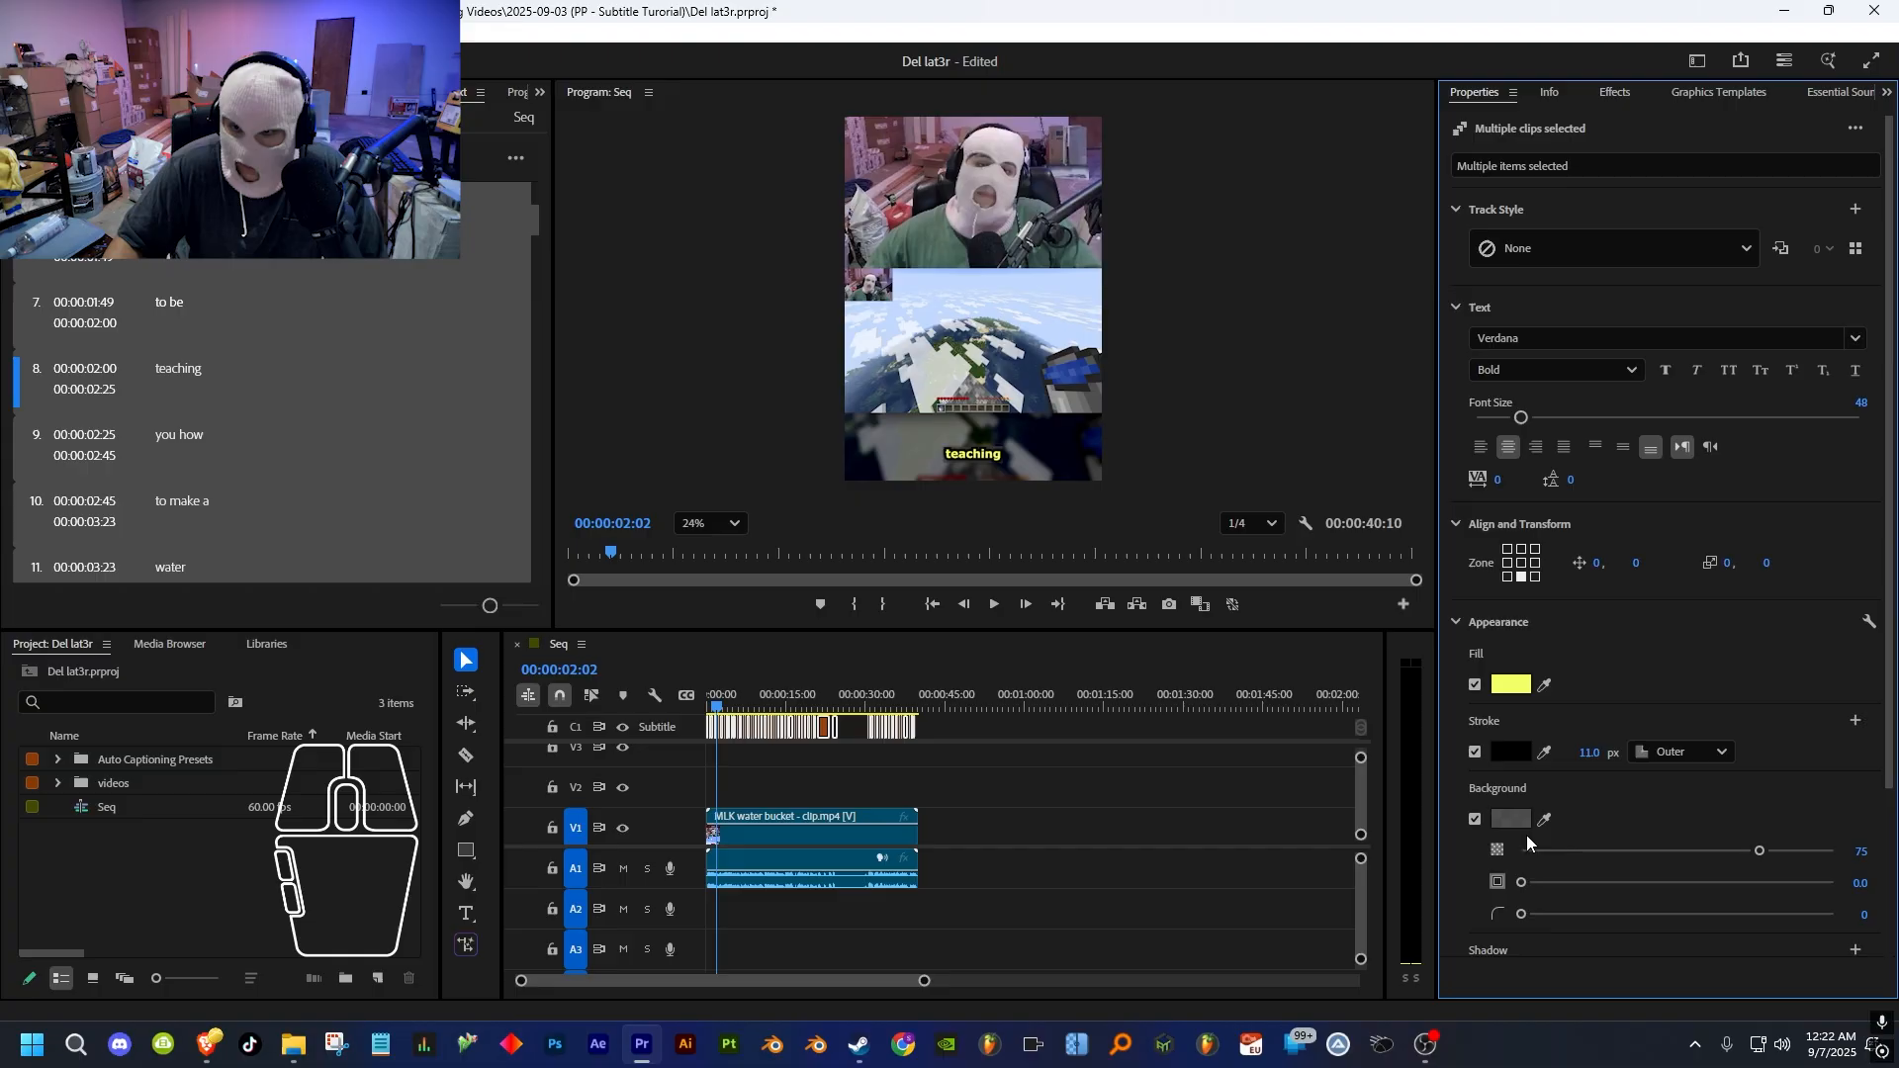
pyautogui.moveTo(1521, 914); pyautogui.dragTo(1366, 915)
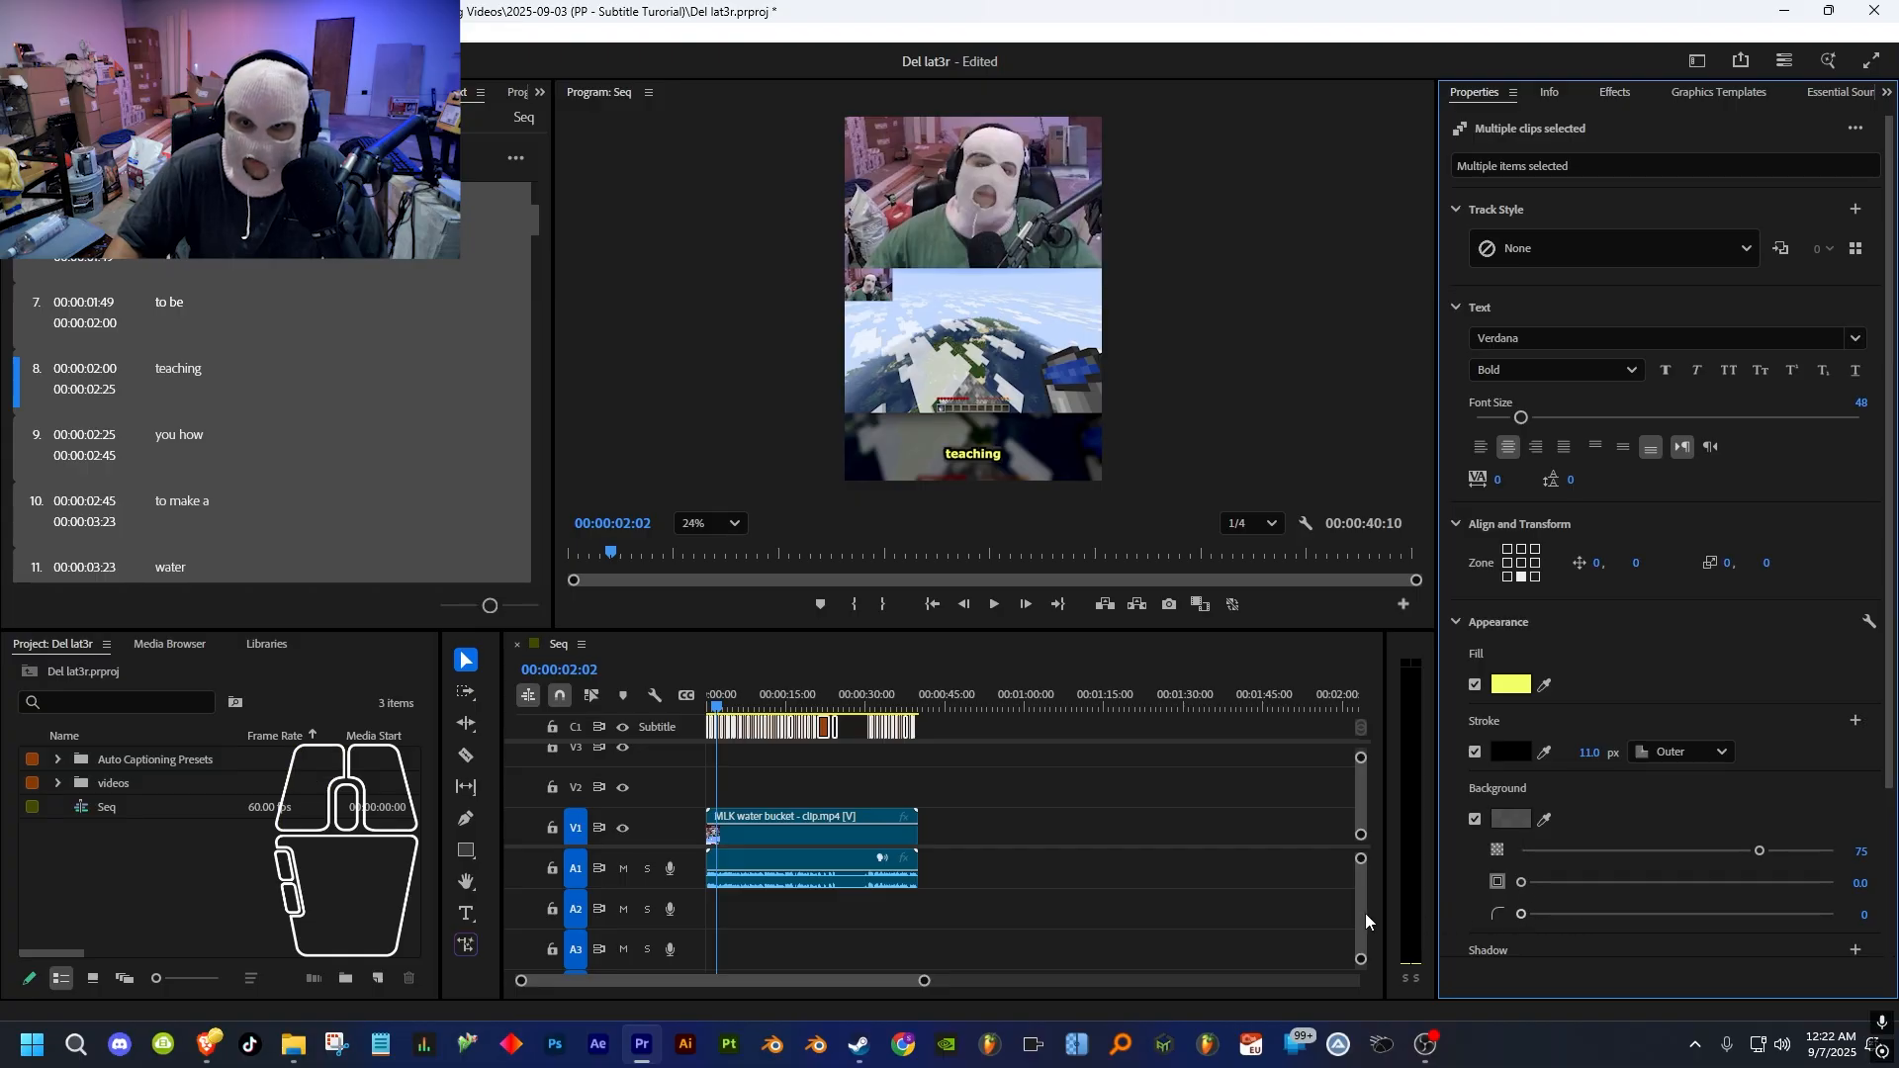
pyautogui.click(1475, 818)
# - Try creating a track style from the captions' current look, cancel it, and browse the saved styles
pyautogui.scroll(-1, 1537, 803)
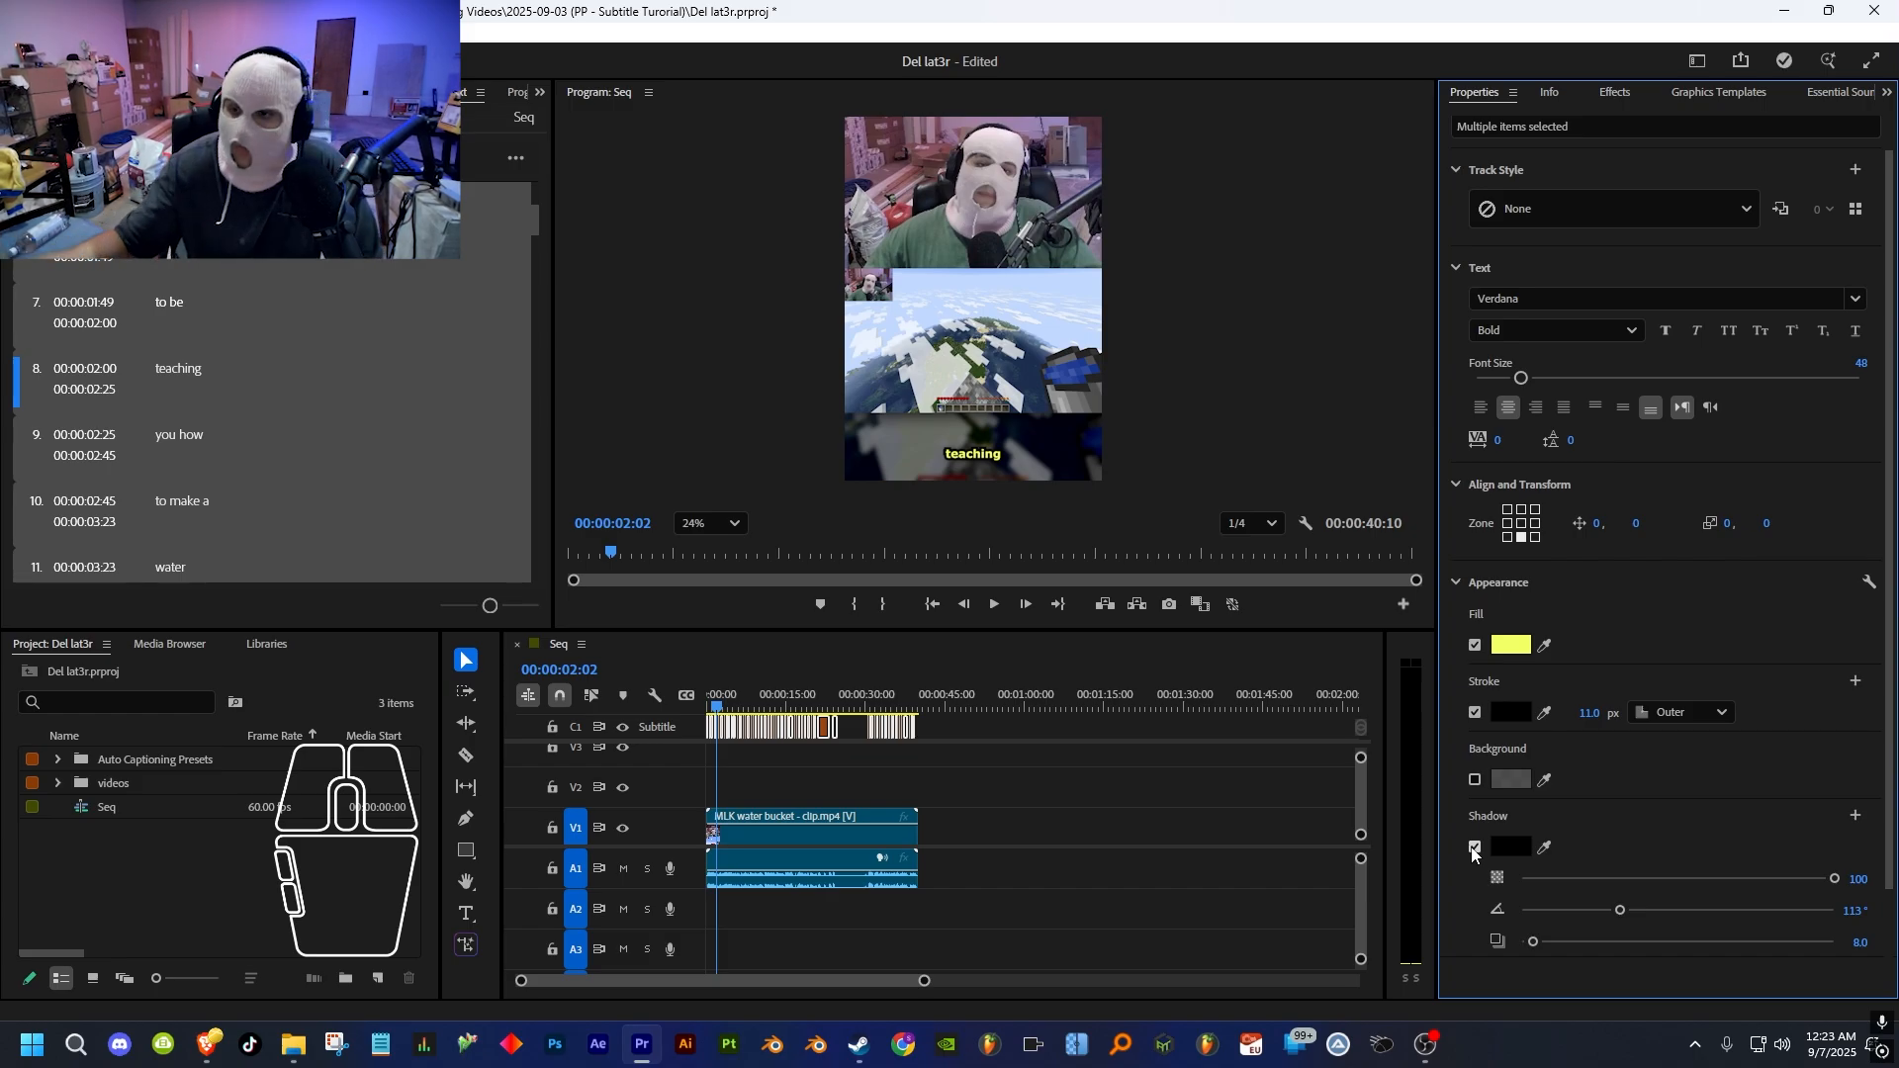
pyautogui.click(1856, 172)
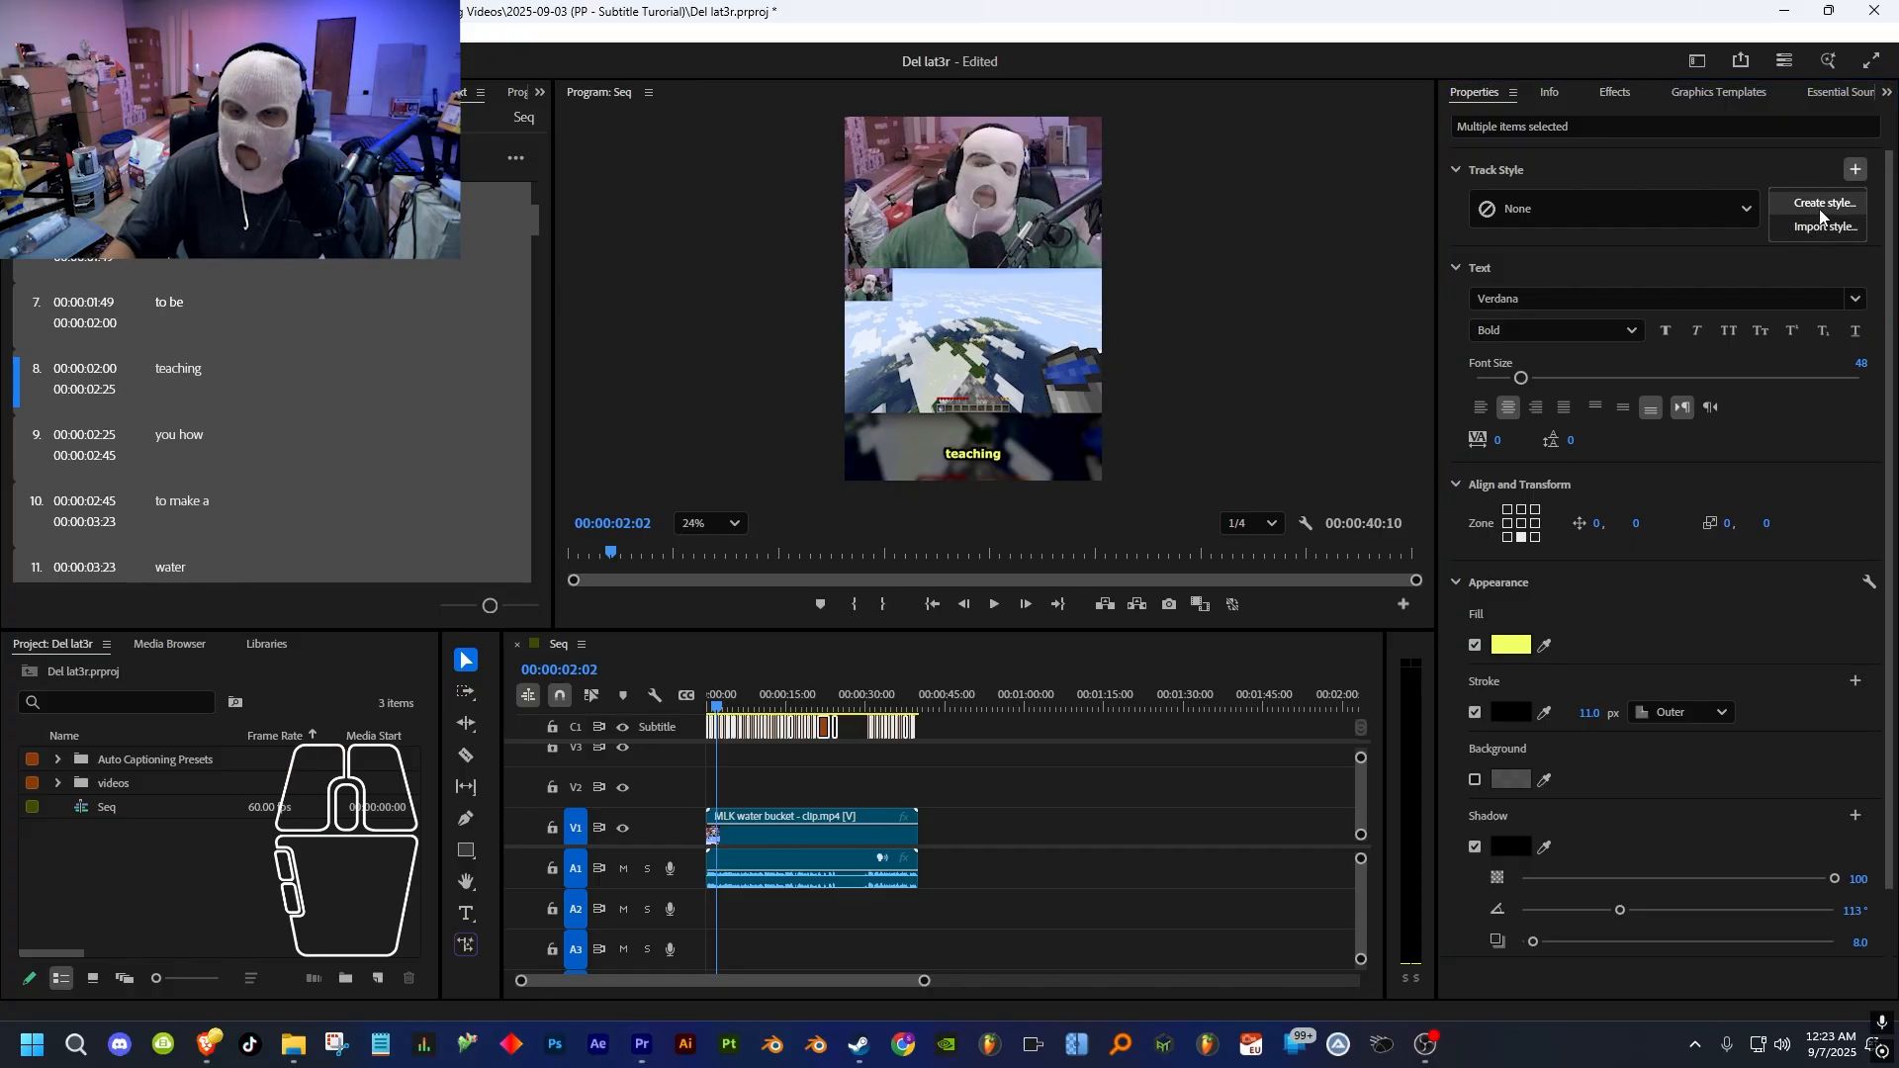
pyautogui.click(1819, 203)
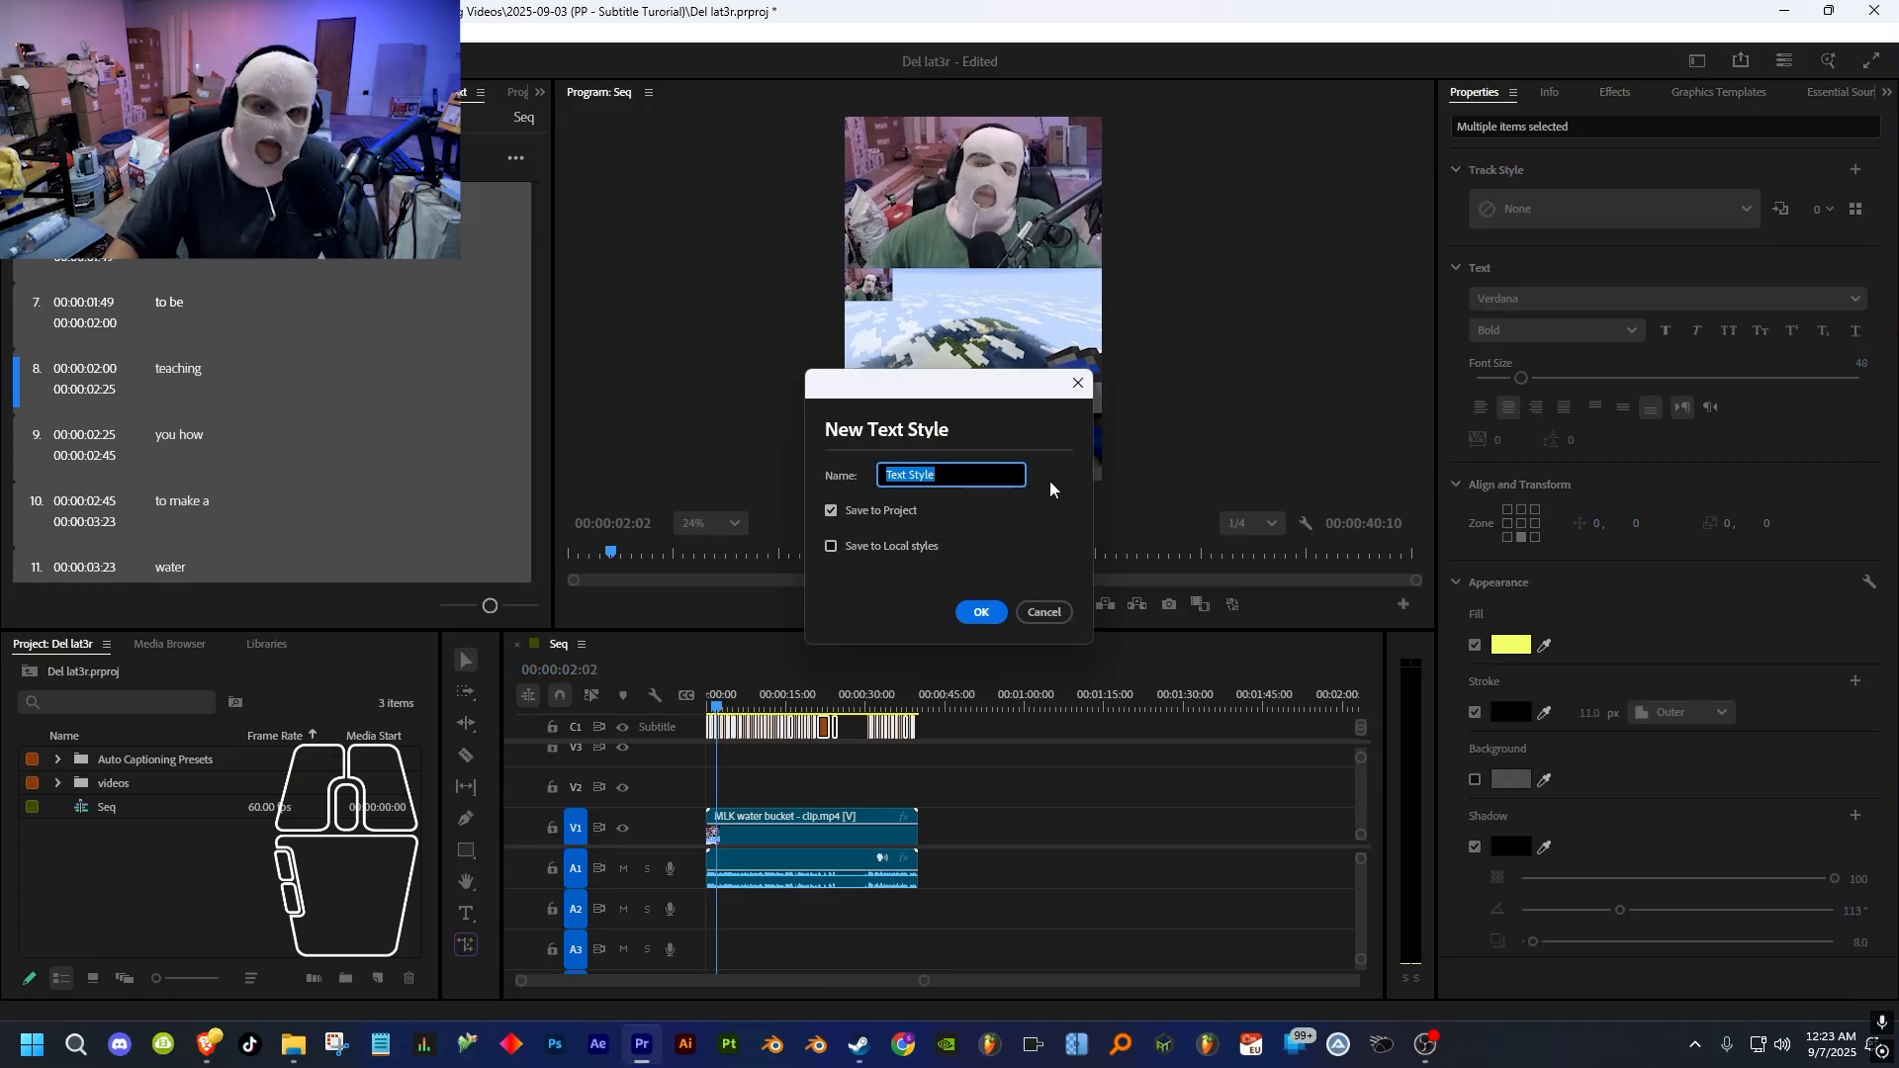
pyautogui.click(1056, 614)
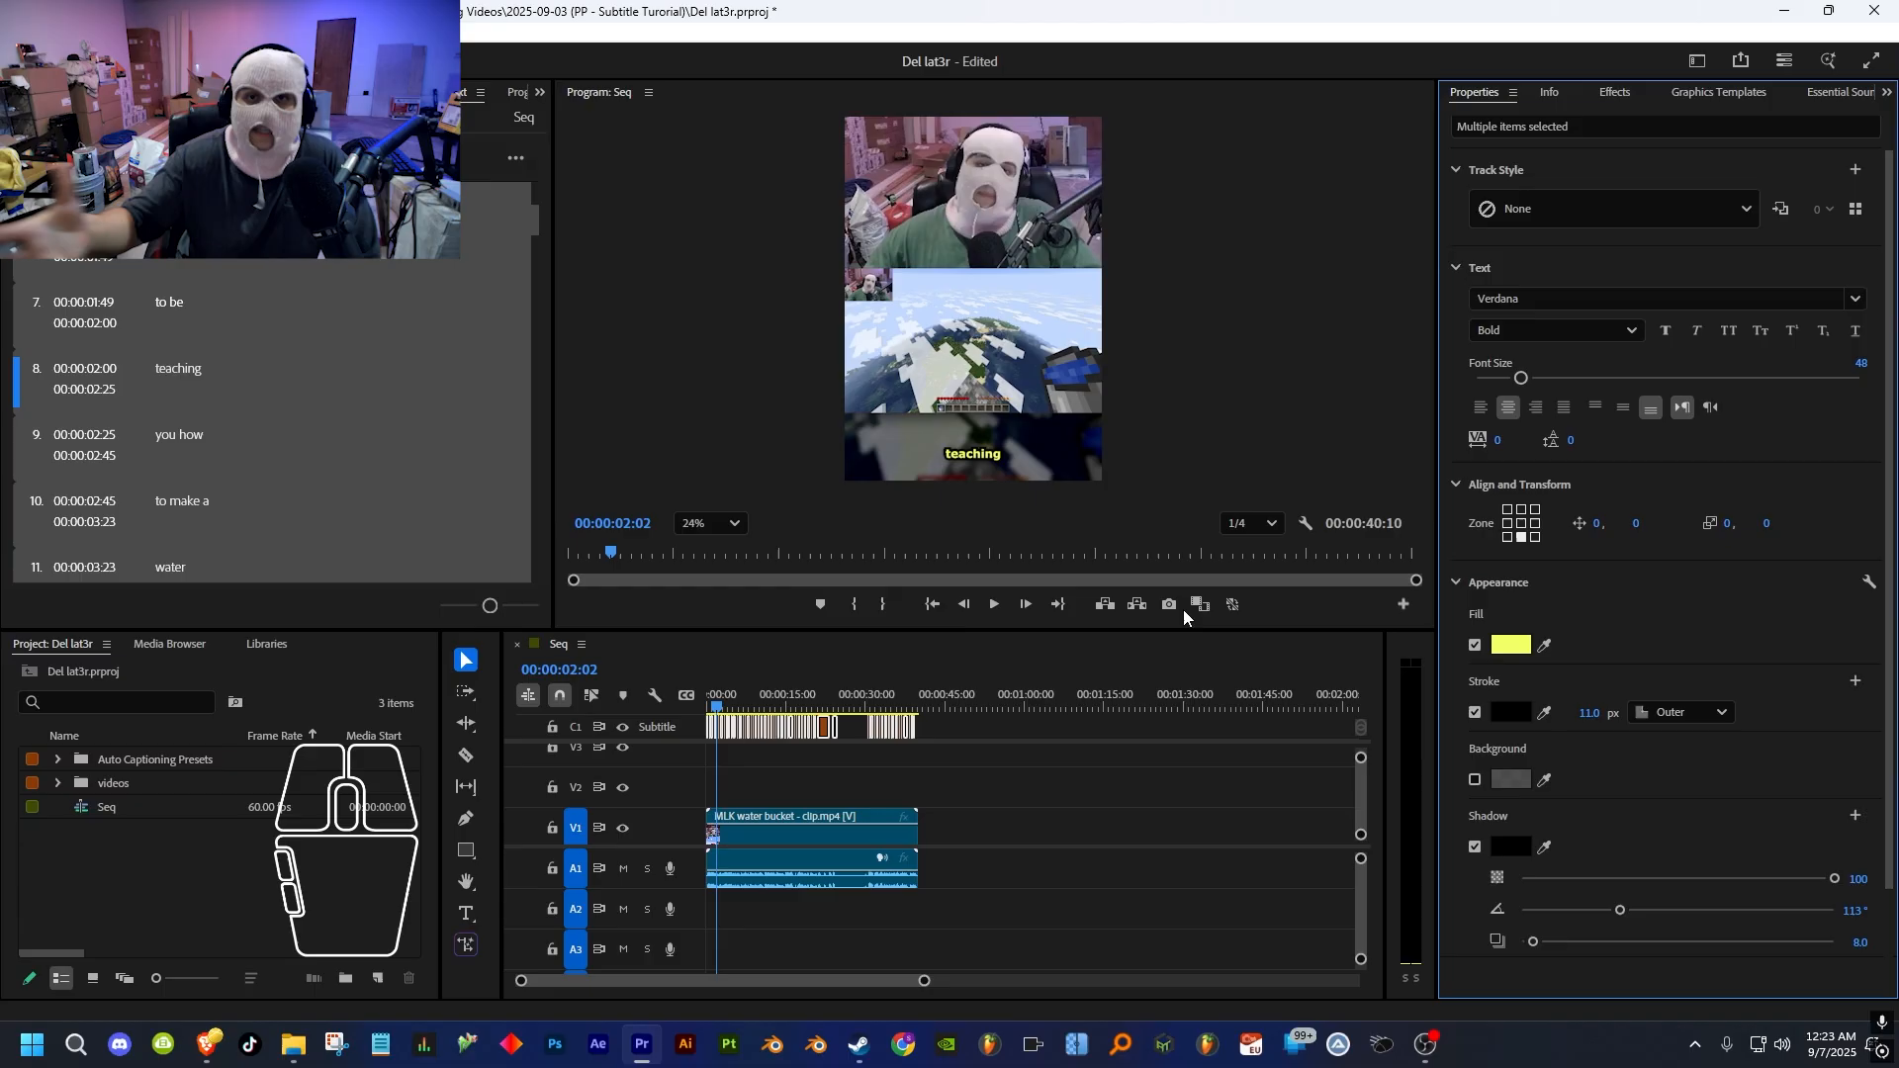
pyautogui.click(1855, 208)
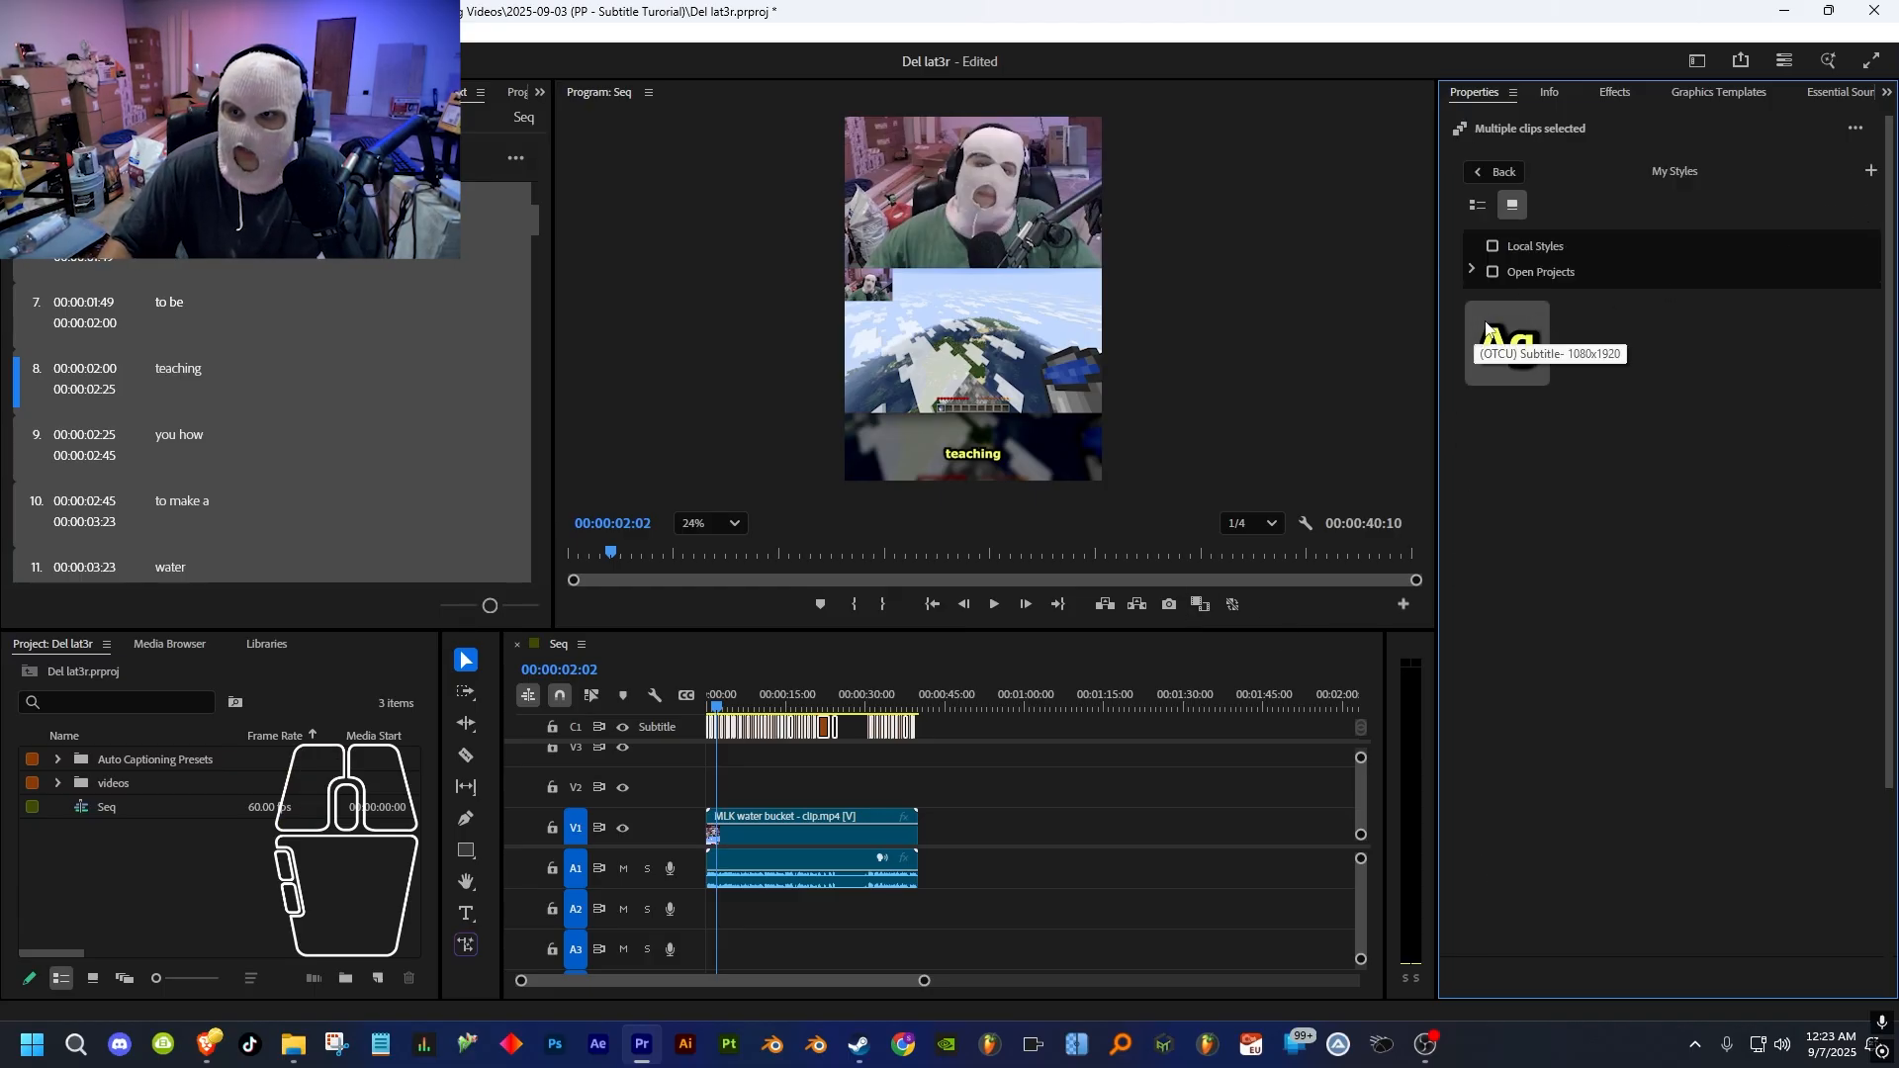
# - Move the selected captions to the centre zone of the frame and enlarge their font size to about 101
pyautogui.click(964, 445)
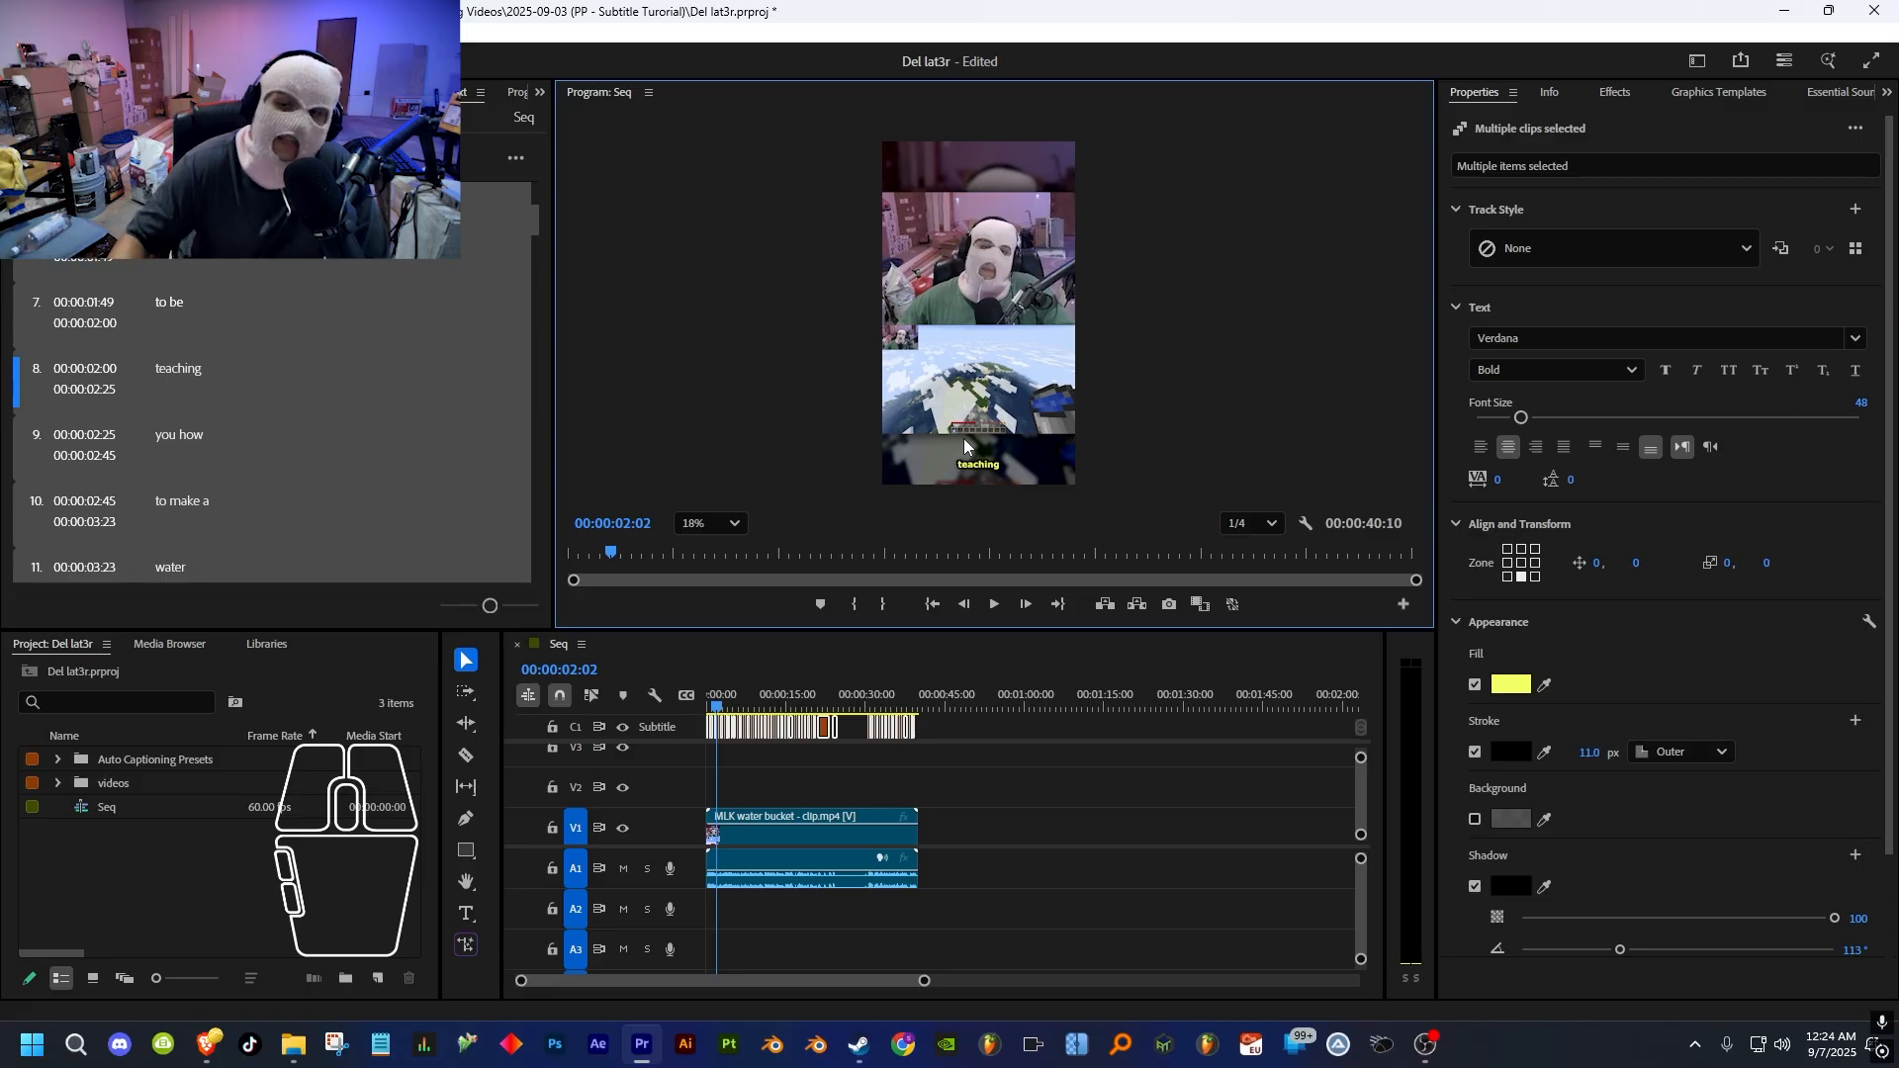
pyautogui.click(1522, 564)
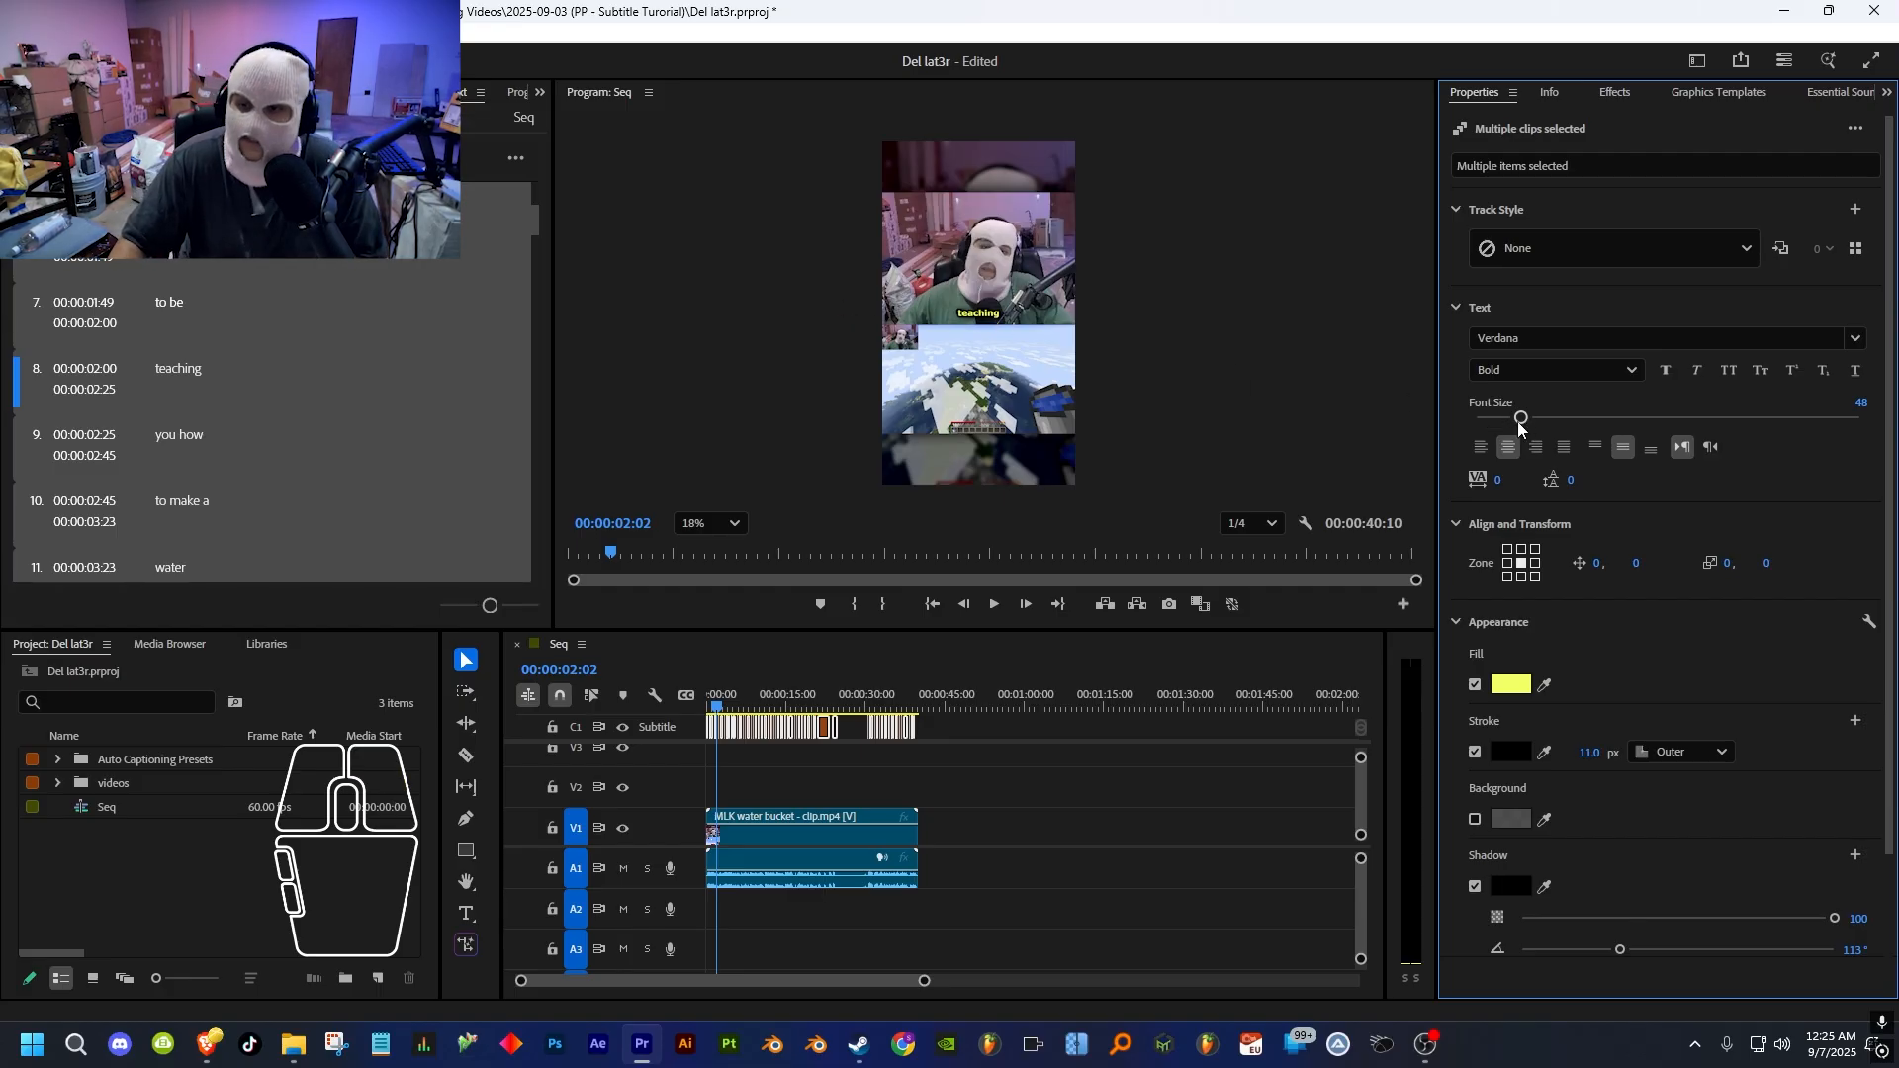
pyautogui.moveTo(1522, 422); pyautogui.dragTo(1552, 421)
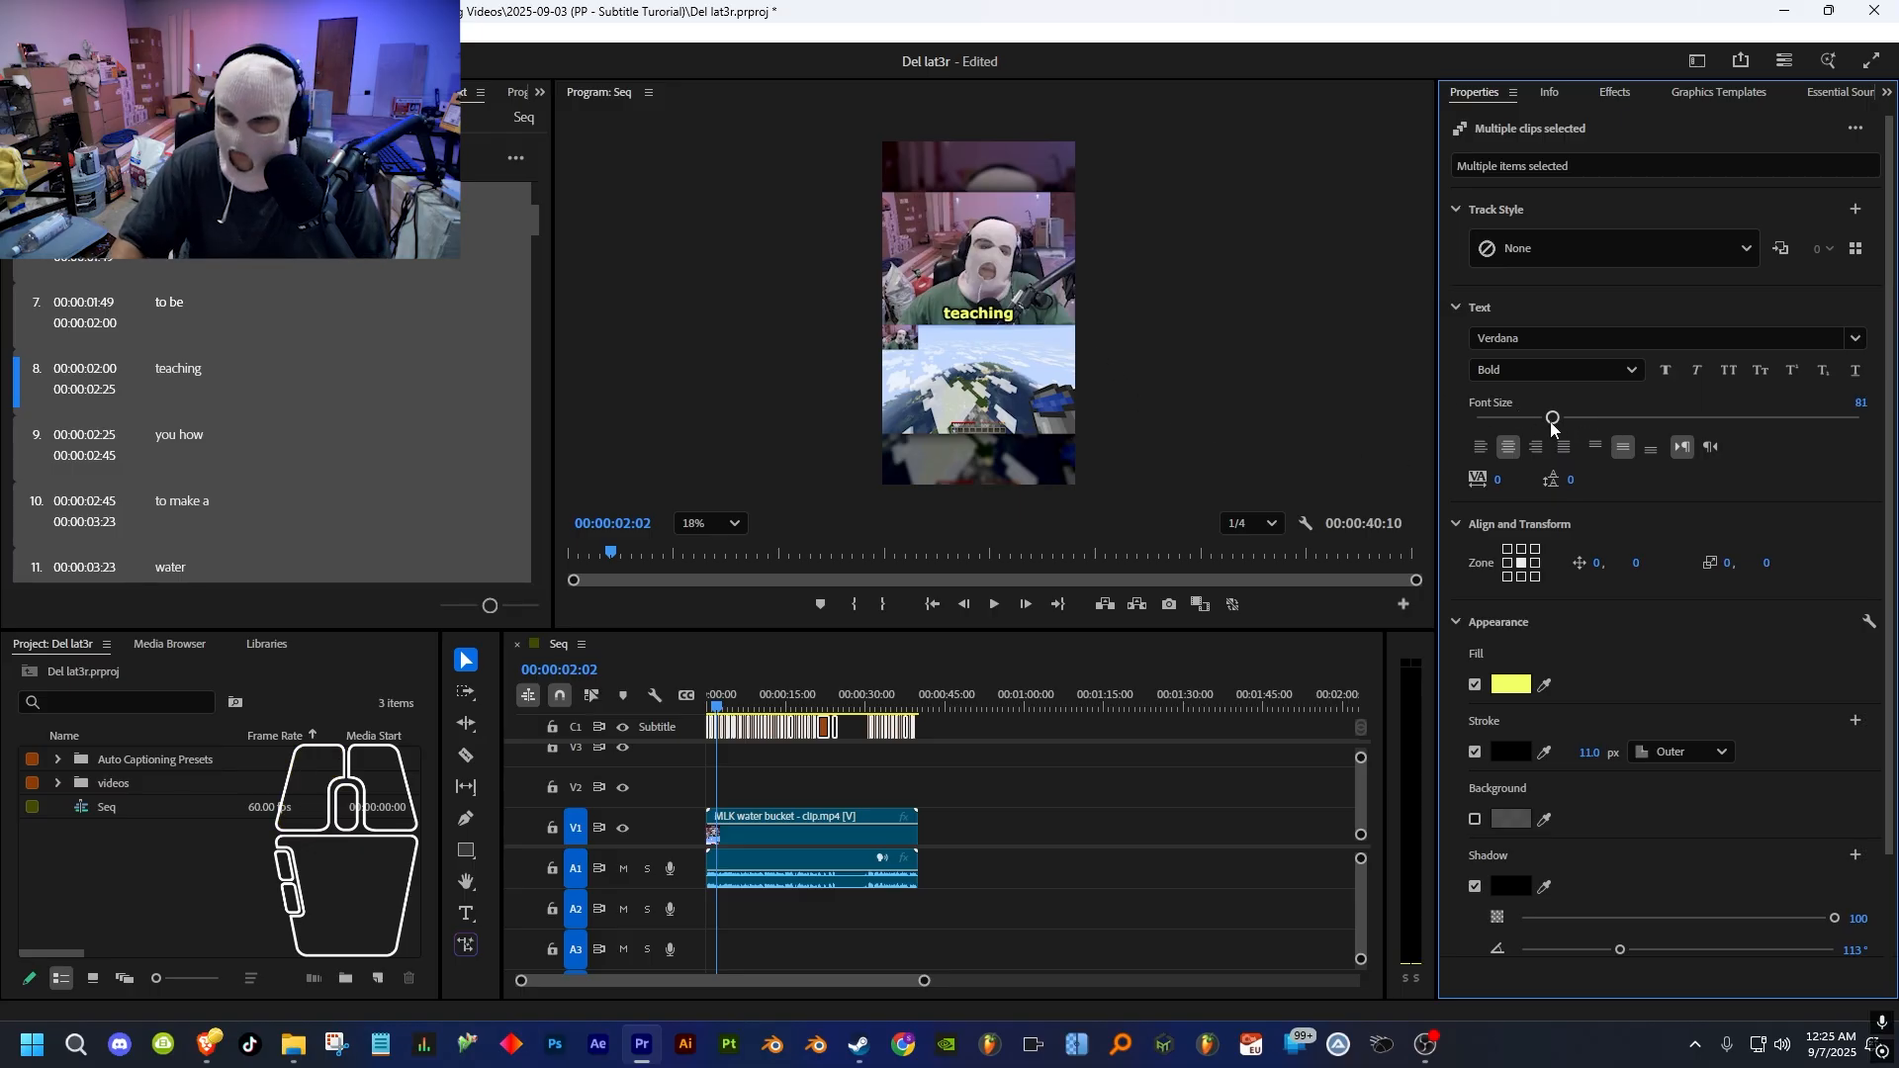
pyautogui.moveTo(1552, 419); pyautogui.dragTo(1574, 416)
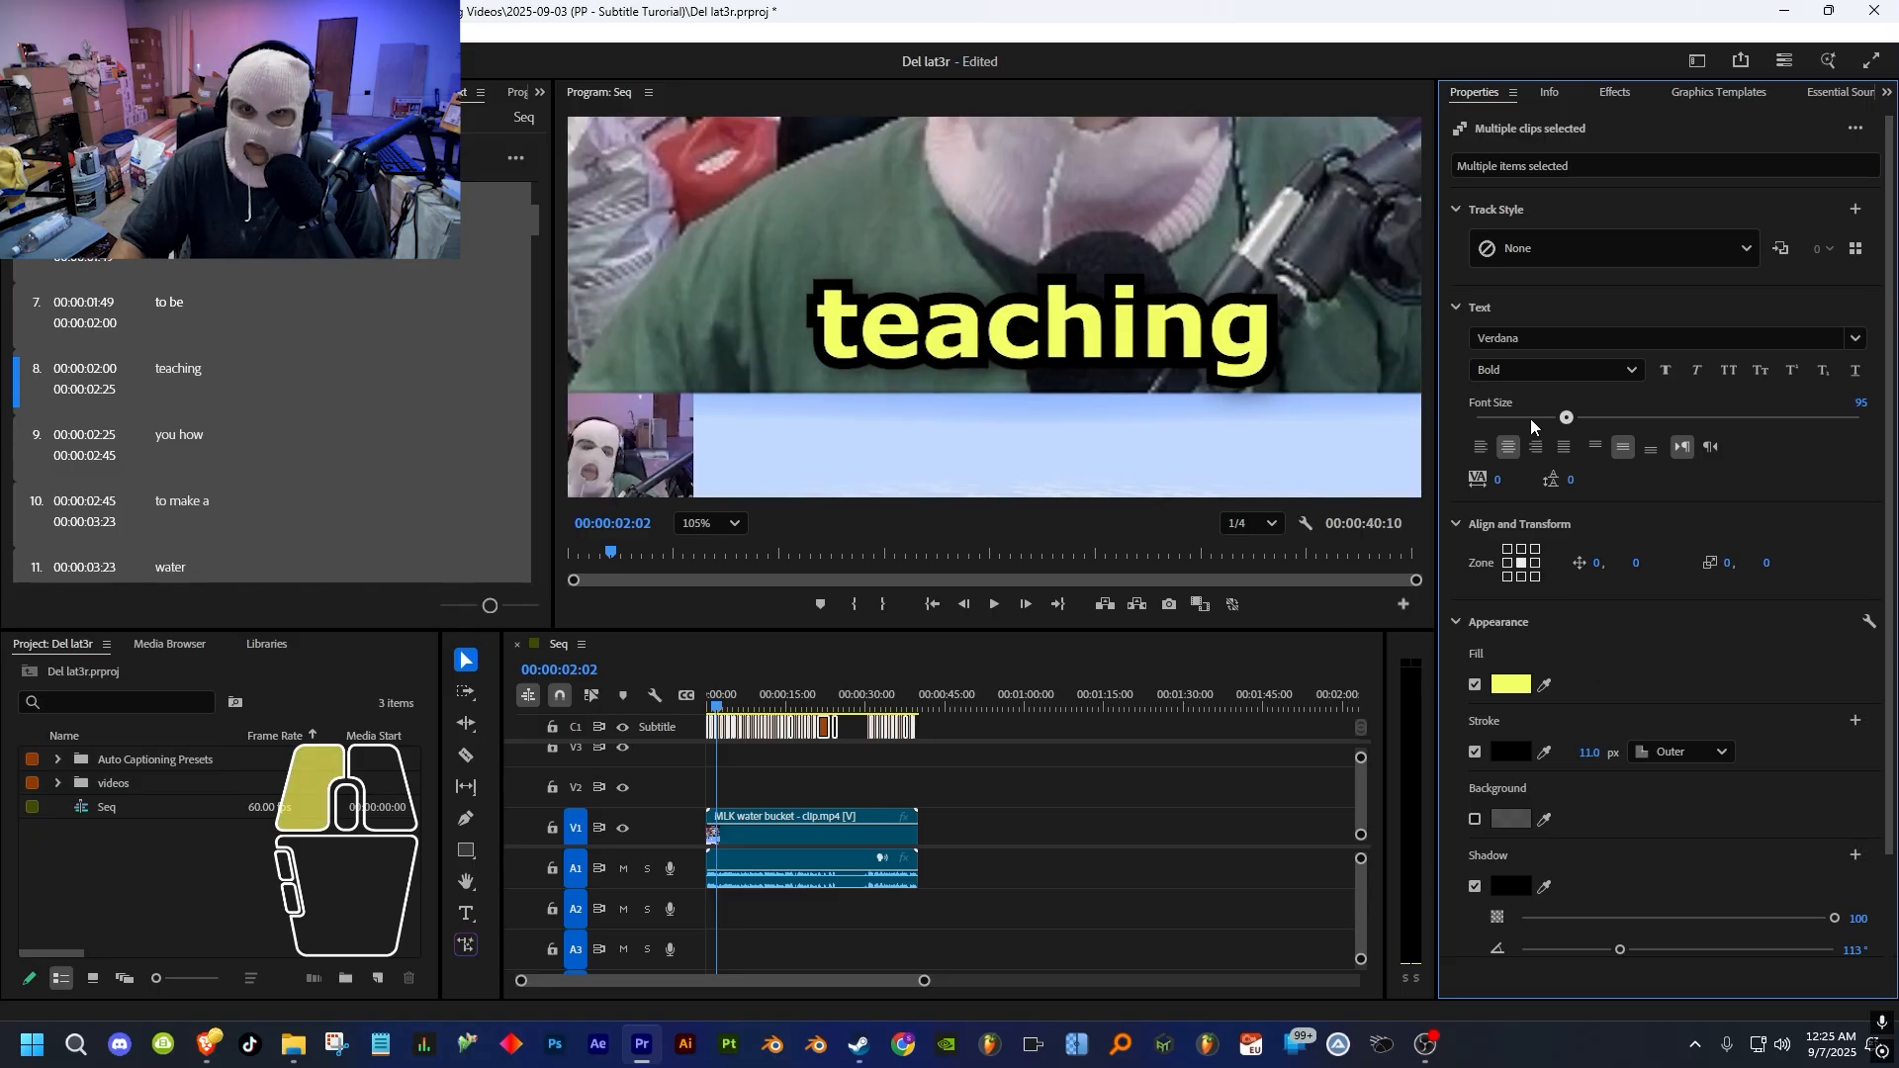
pyautogui.moveTo(1530, 419)
pyautogui.mouseDown()
pyautogui.moveTo(1506, 417)
pyautogui.moveTo(1573, 418)
pyautogui.mouseUp()
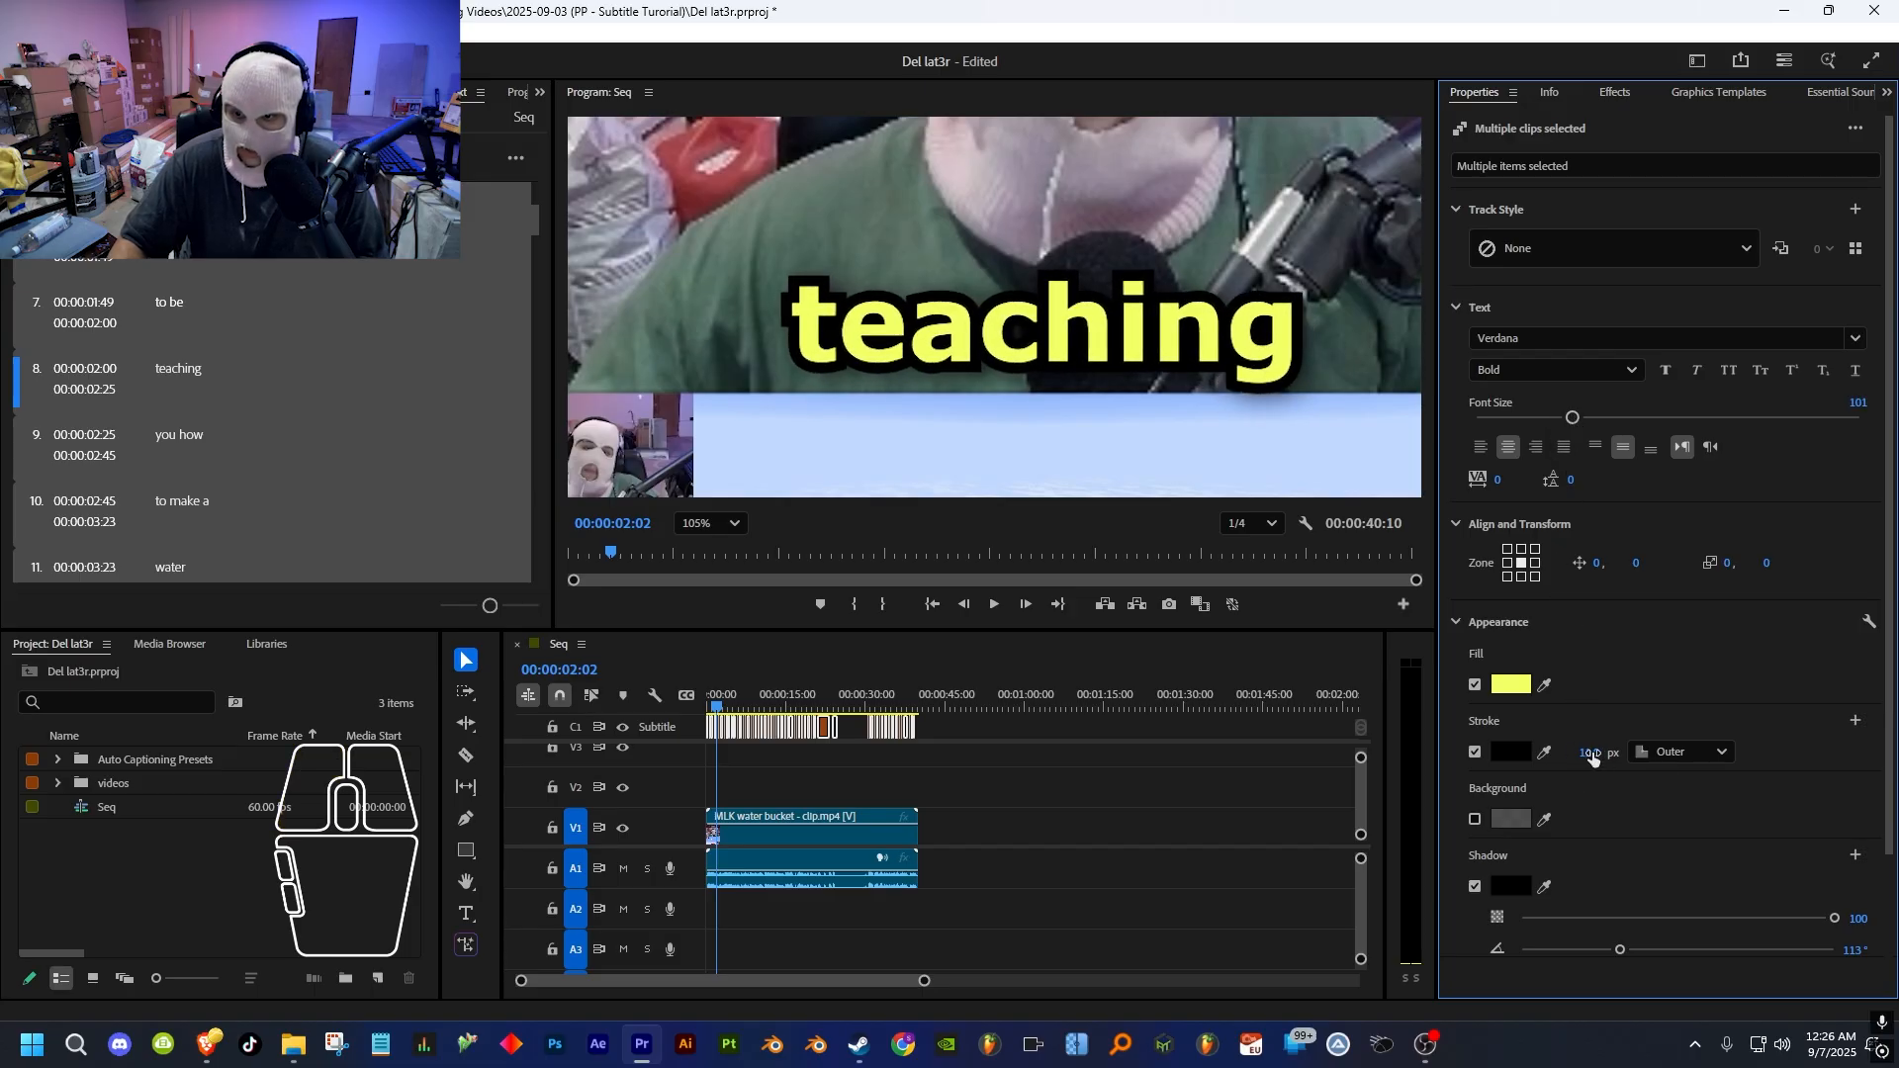
# - Try a much thicker black outer stroke around the caption text and undo it
pyautogui.moveTo(1589, 758)
pyautogui.mouseDown()
pyautogui.moveTo(1722, 758)
pyautogui.moveTo(1594, 758)
pyautogui.moveTo(1642, 757)
pyautogui.mouseUp()
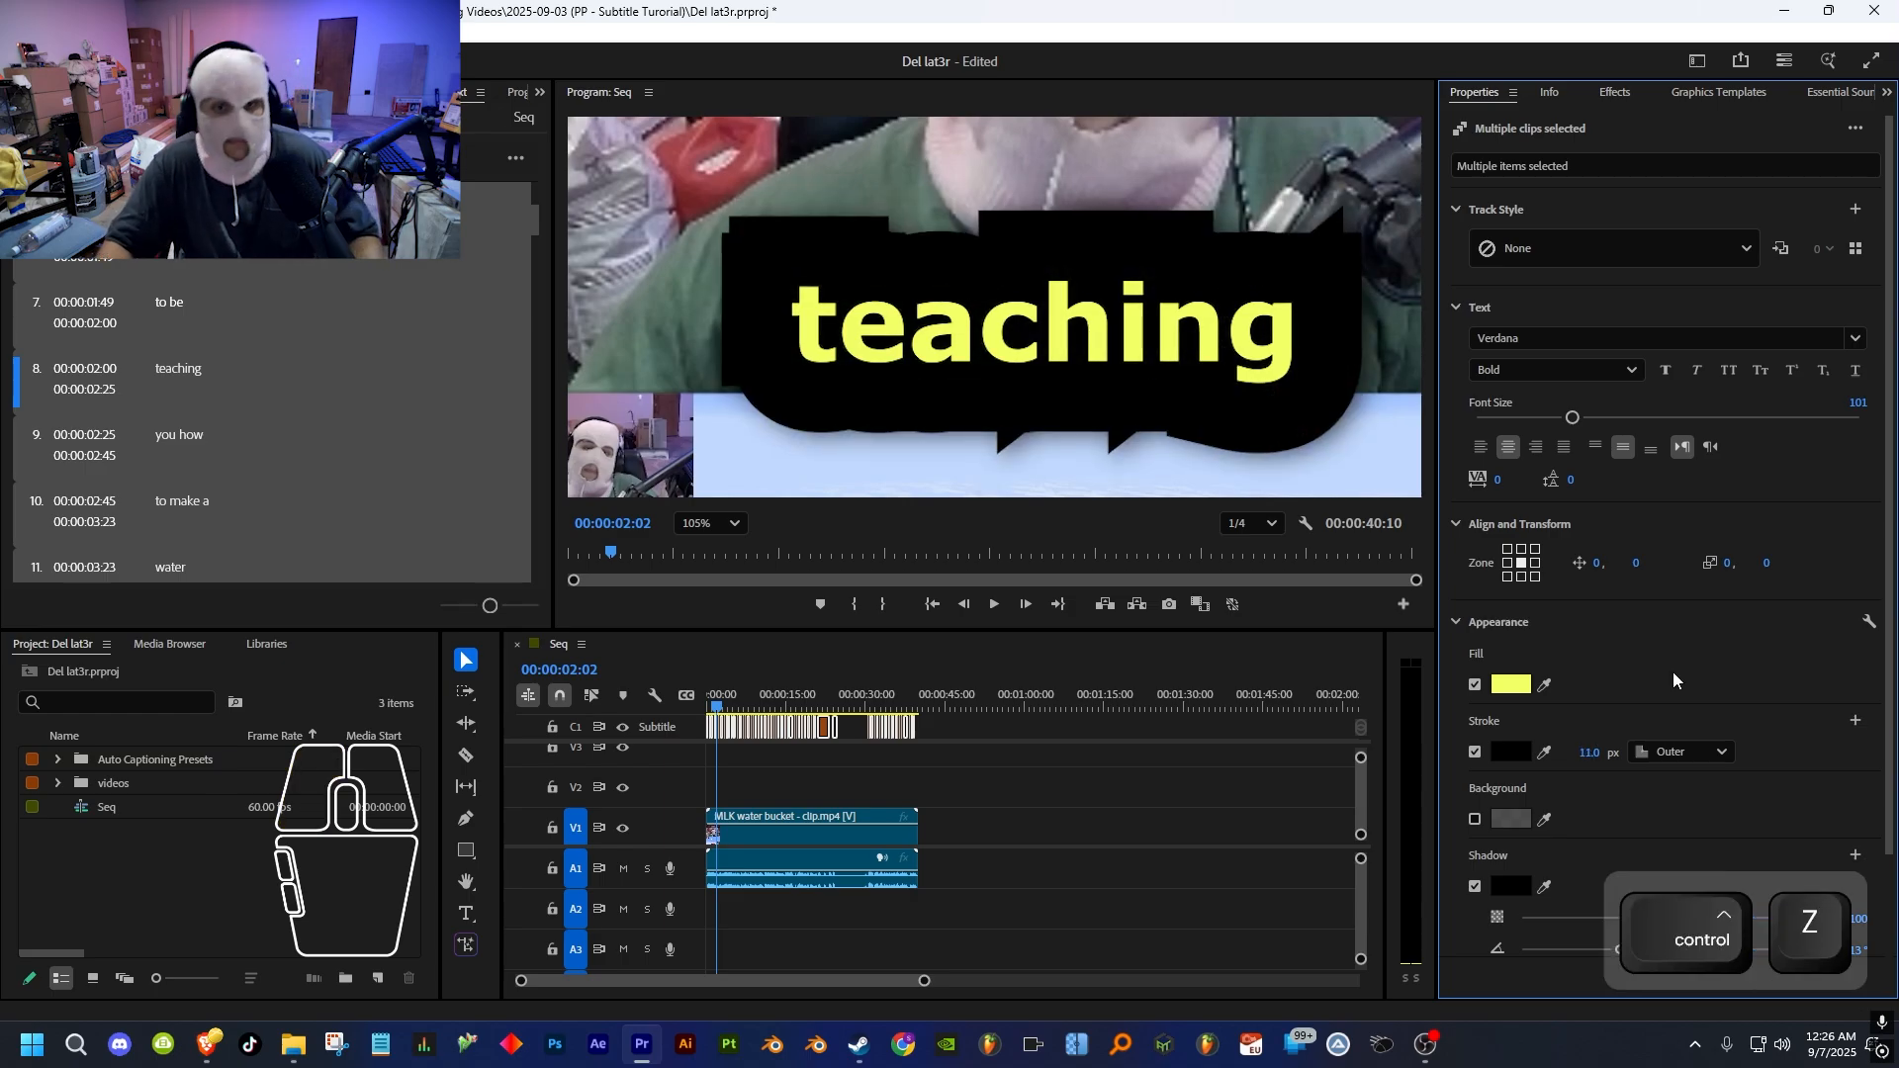
pyautogui.hotkey('ctrl', 'z')
pyautogui.scroll(-3, 984, 399)
pyautogui.scroll(-1, 977, 374)
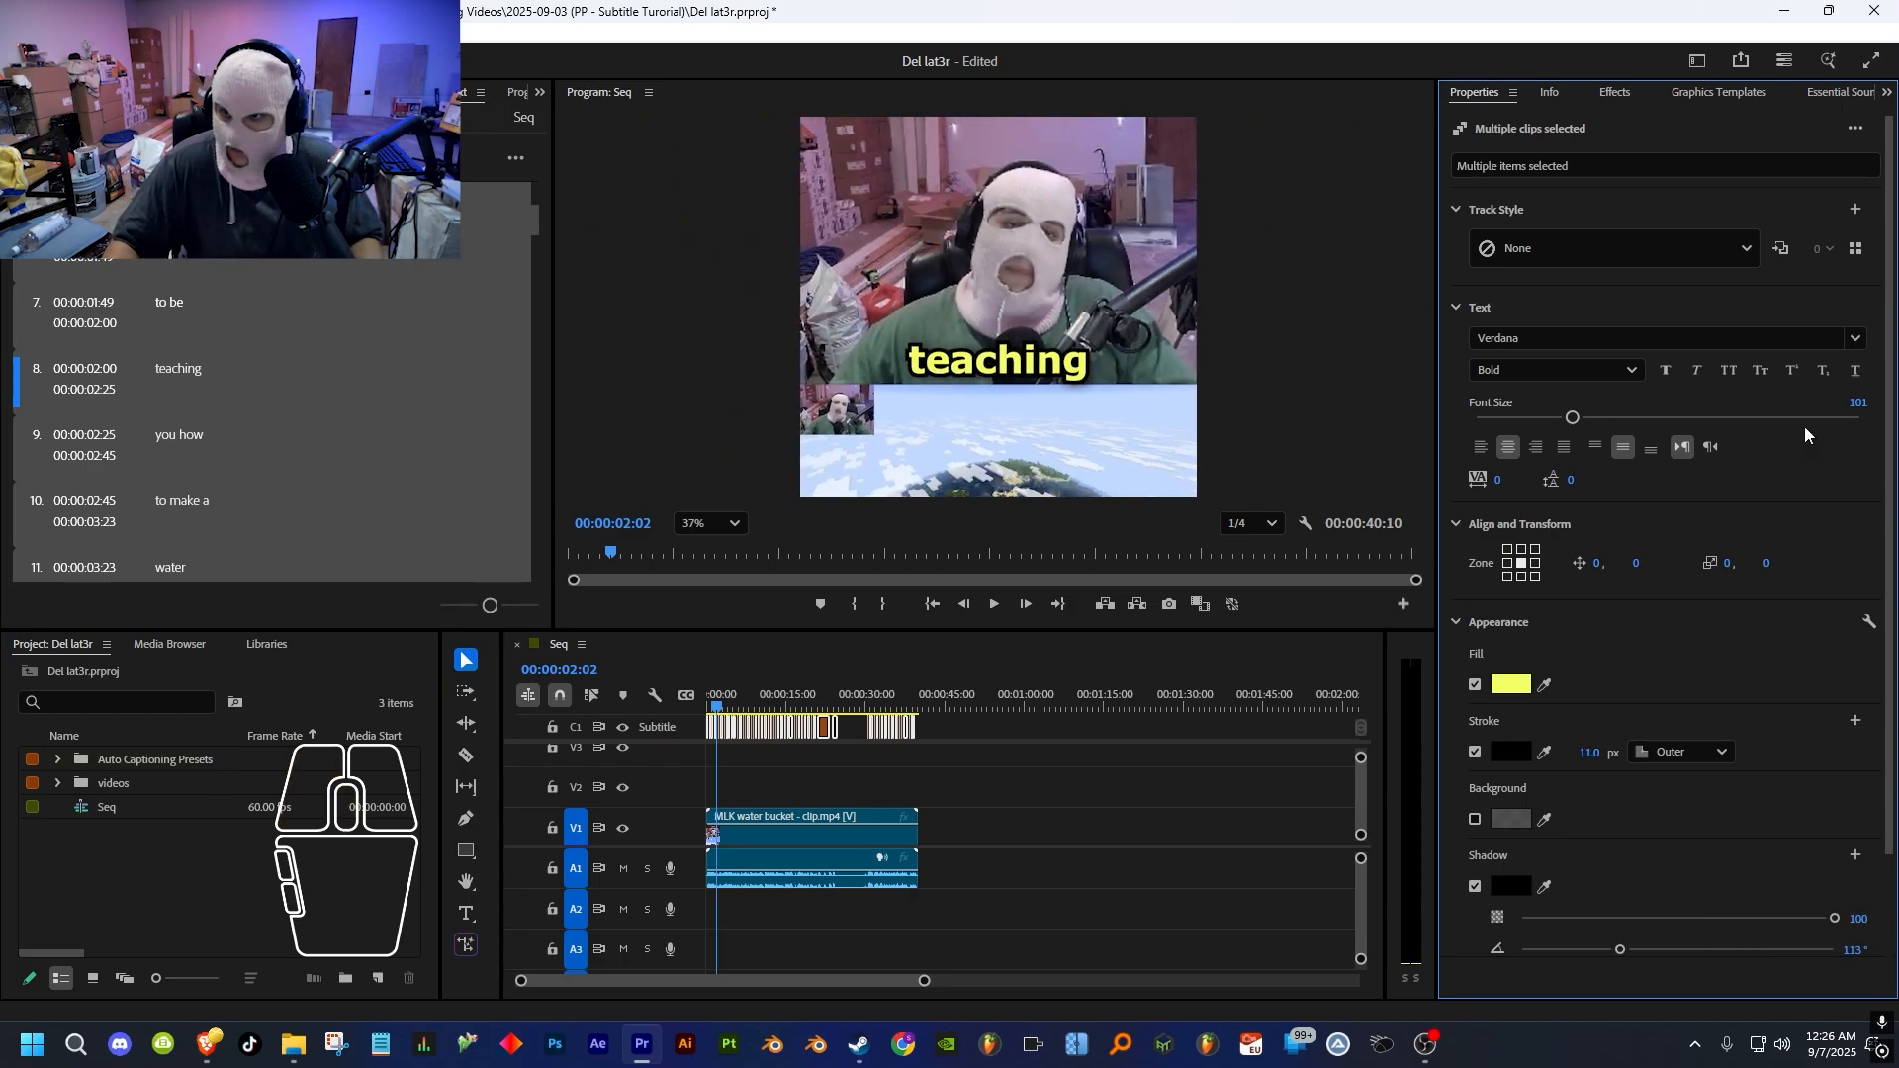
# - Set the selected captions' font size to 100
pyautogui.click(1849, 401)
pyautogui.write('100')
pyautogui.press('Return')
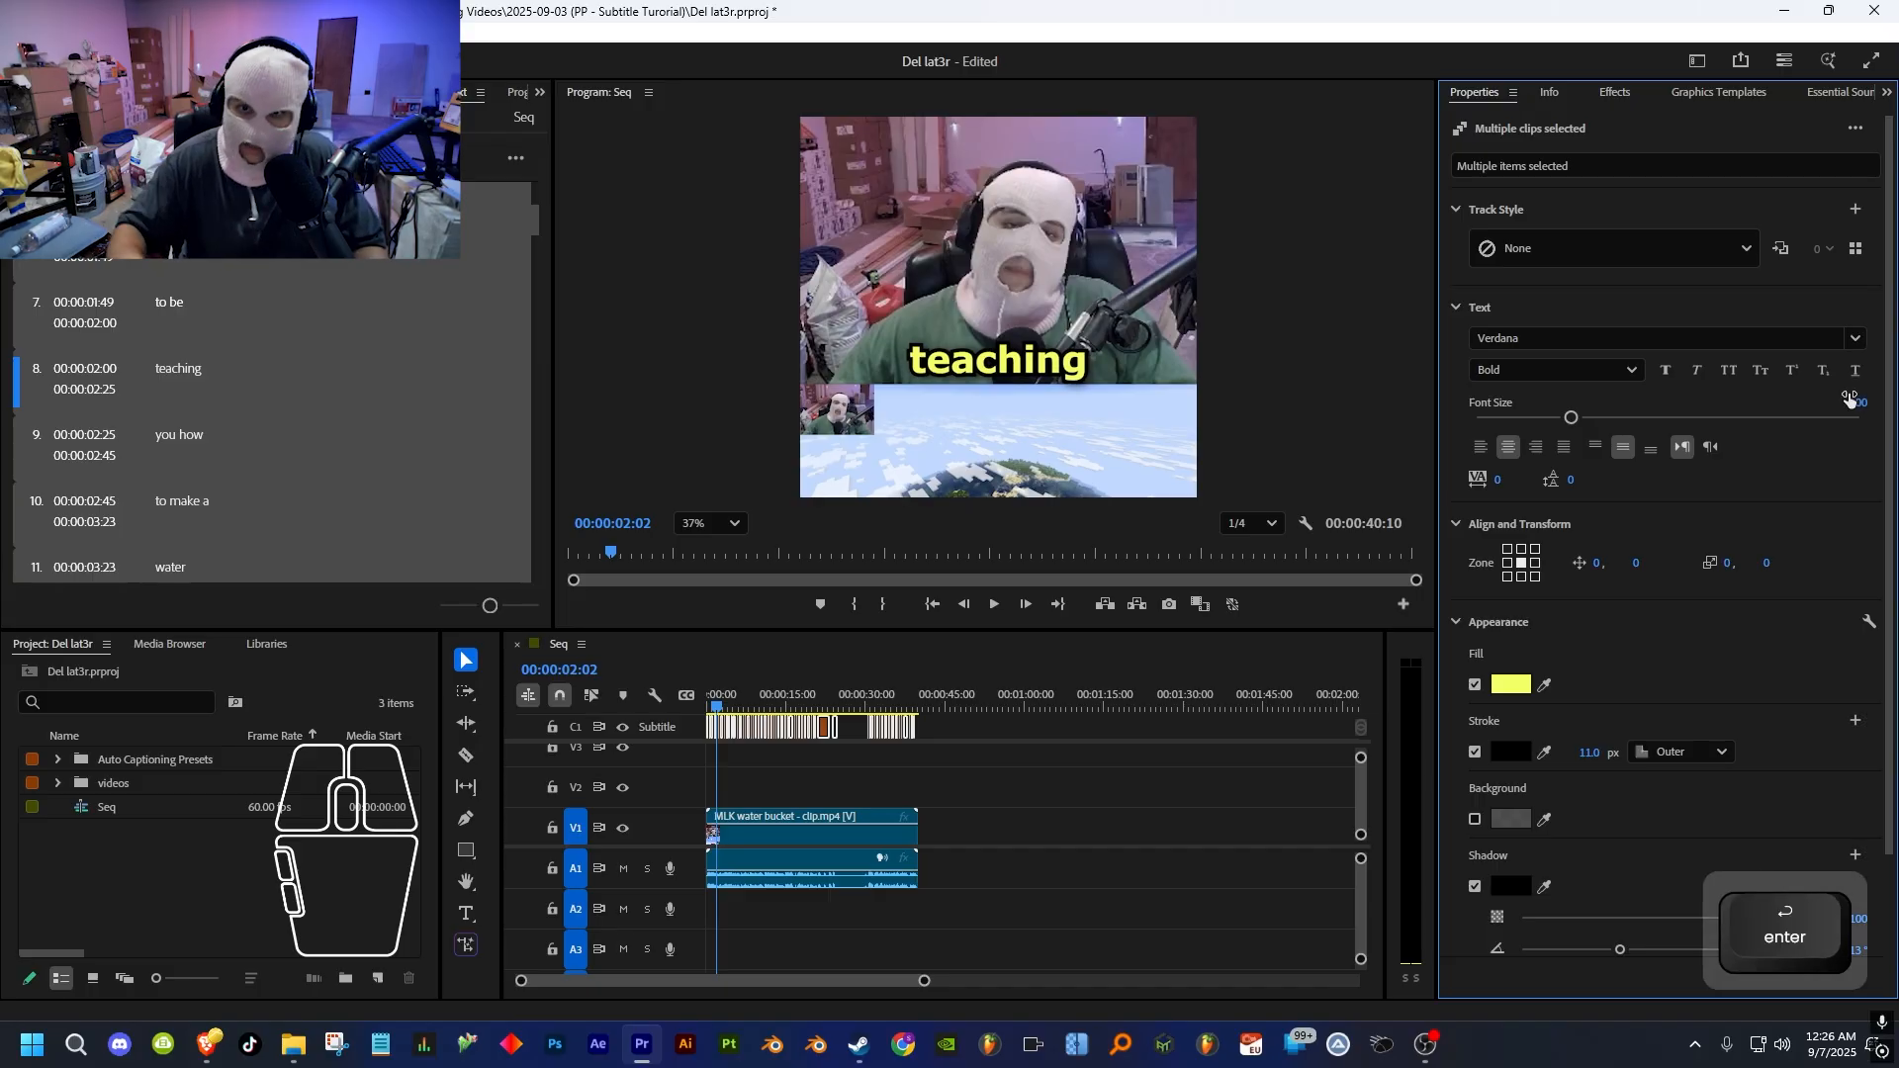
pyautogui.scroll(-1, 968, 255)
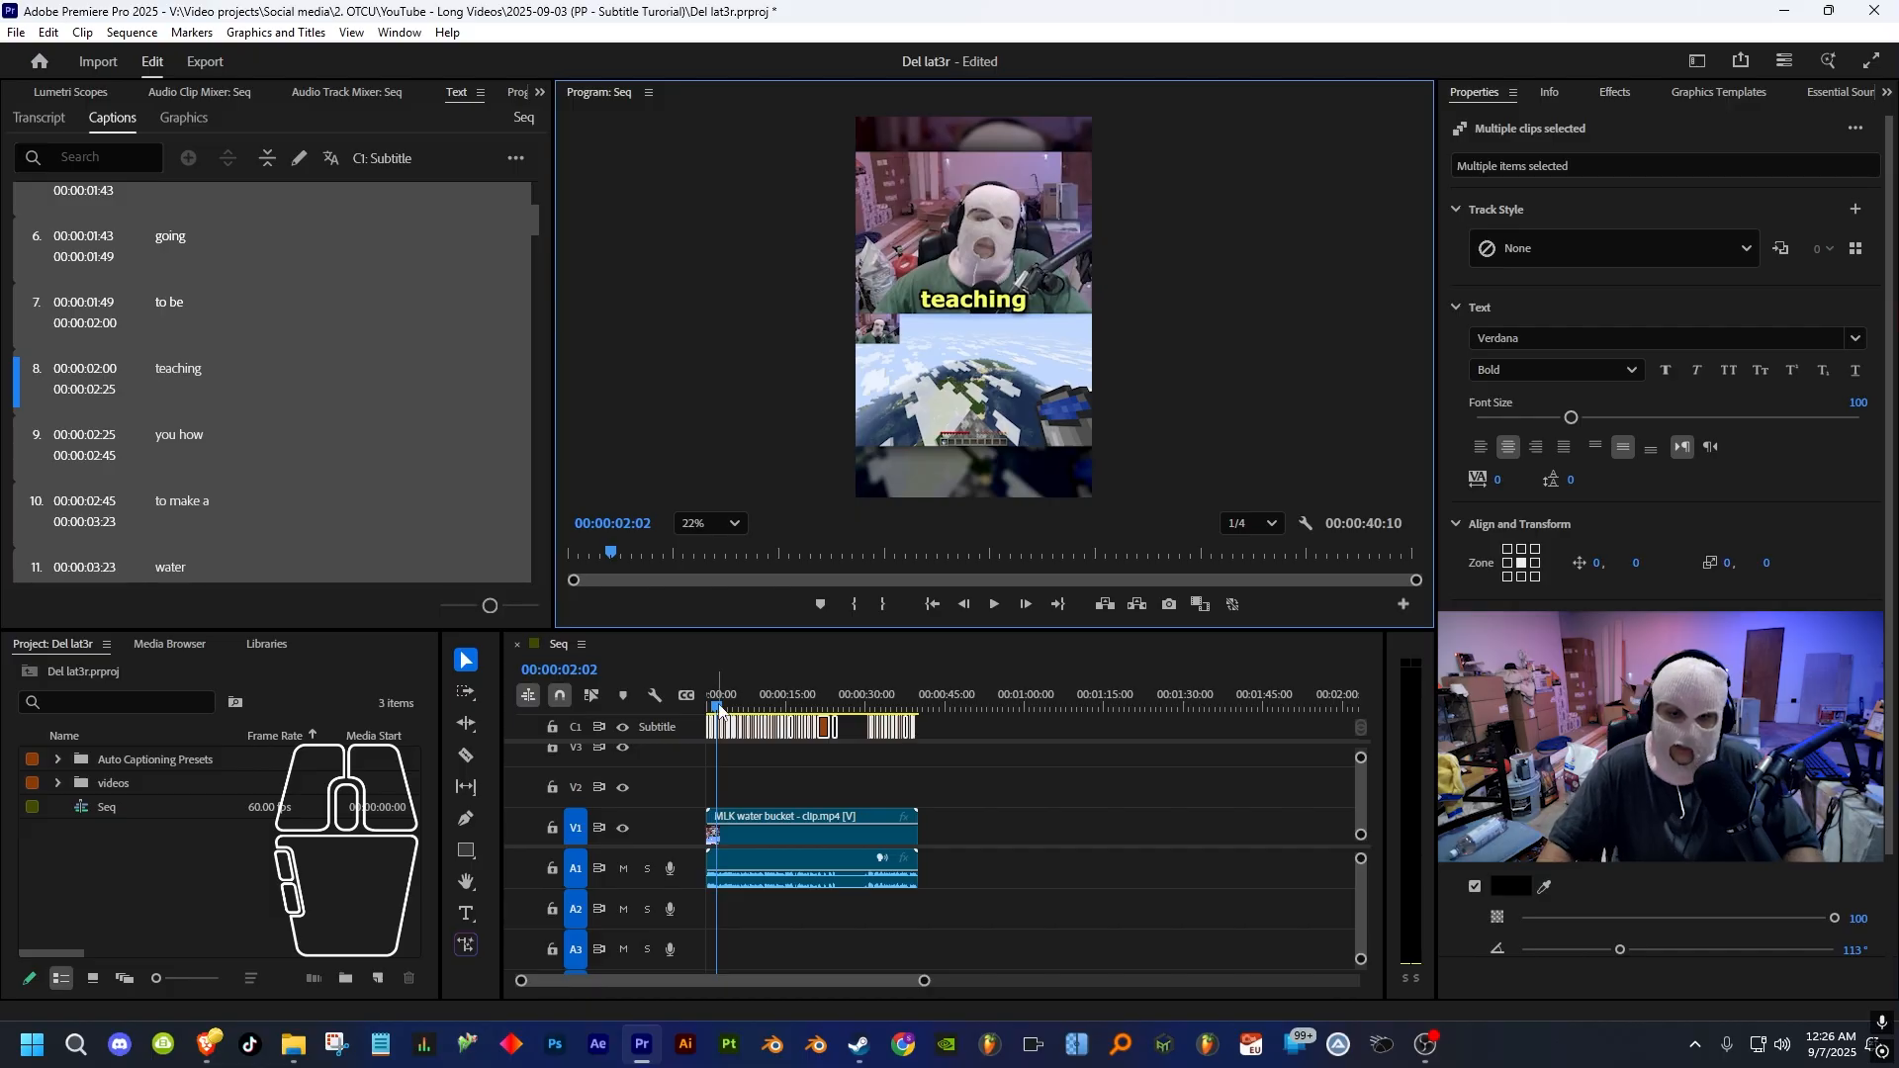
# - Check the enlarged captions from the start of the sequence to the caption "what this basically" at about 00:00:05:11
pyautogui.moveTo(720, 708); pyautogui.dragTo(710, 709)
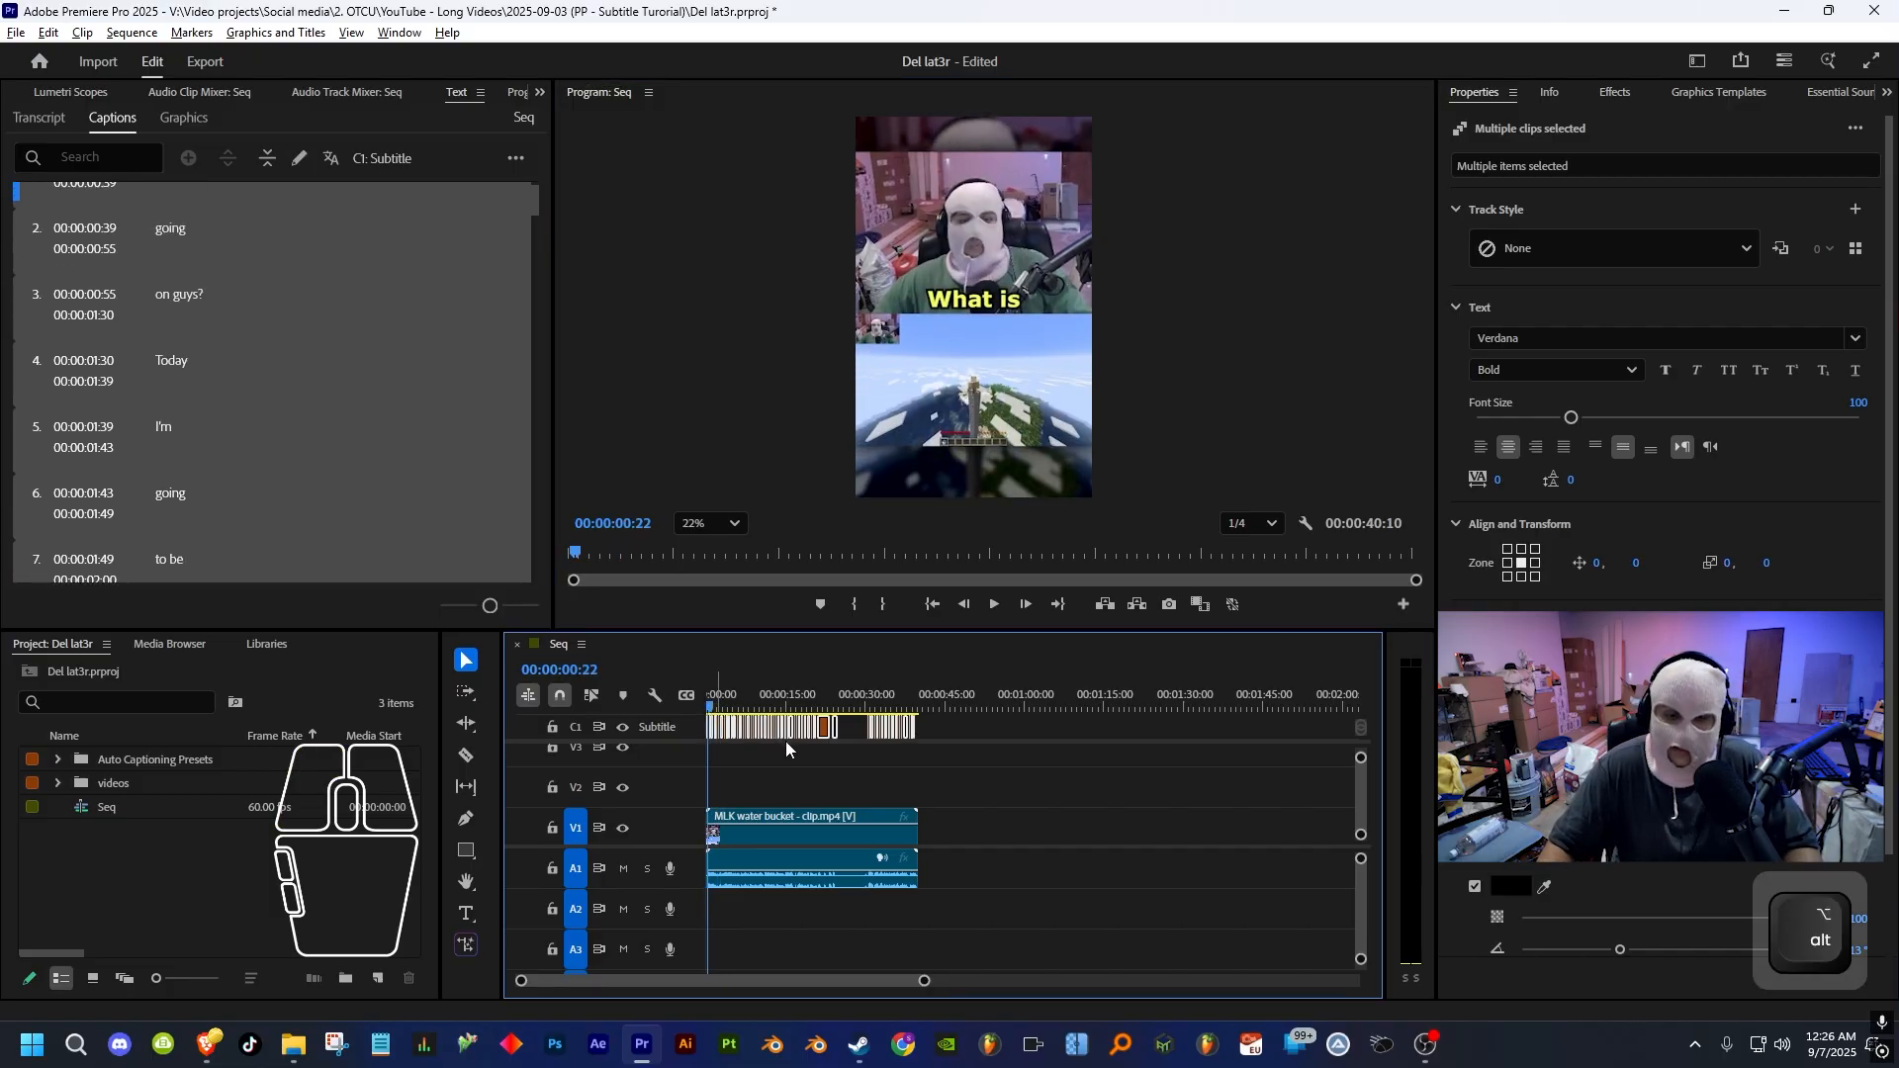
pyautogui.scroll(2, 783, 746)
pyautogui.scroll(4, 782, 744)
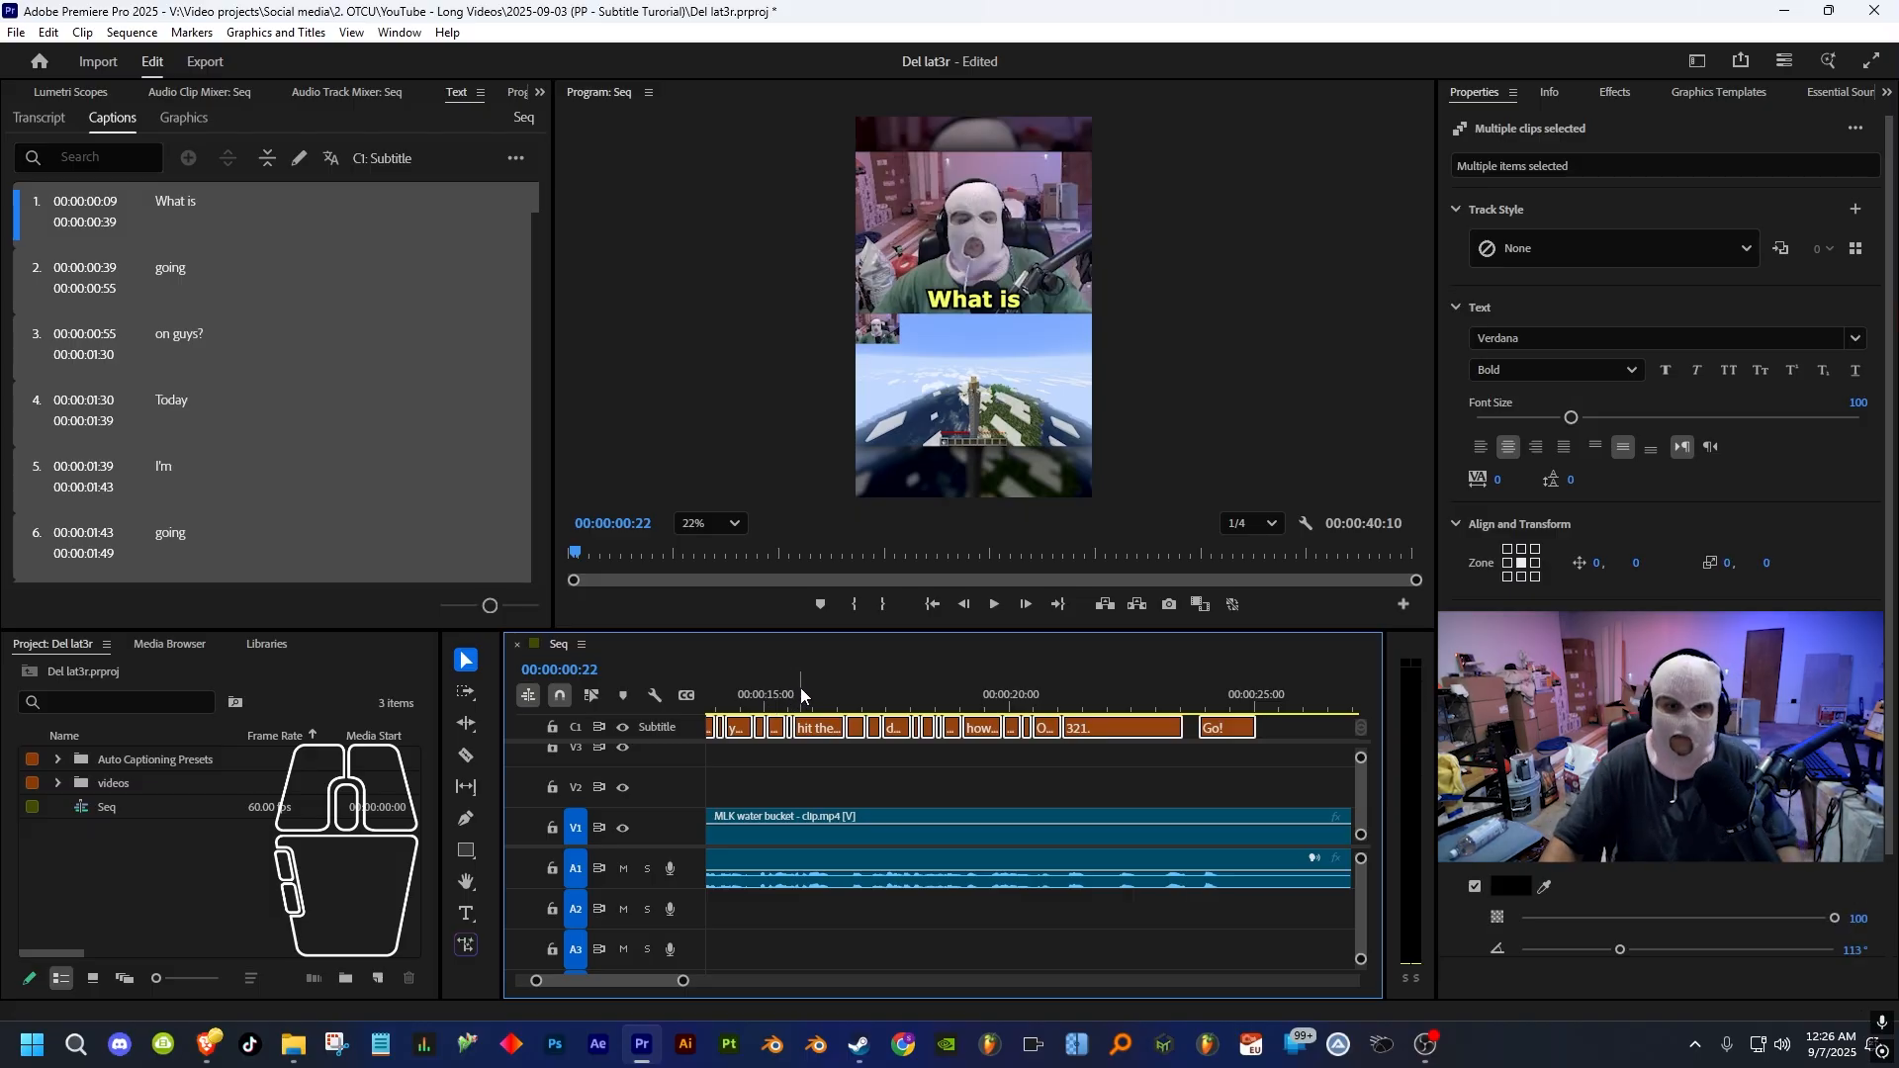
pyautogui.moveTo(591, 983); pyautogui.dragTo(569, 983)
pyautogui.scroll(-2, 719, 820)
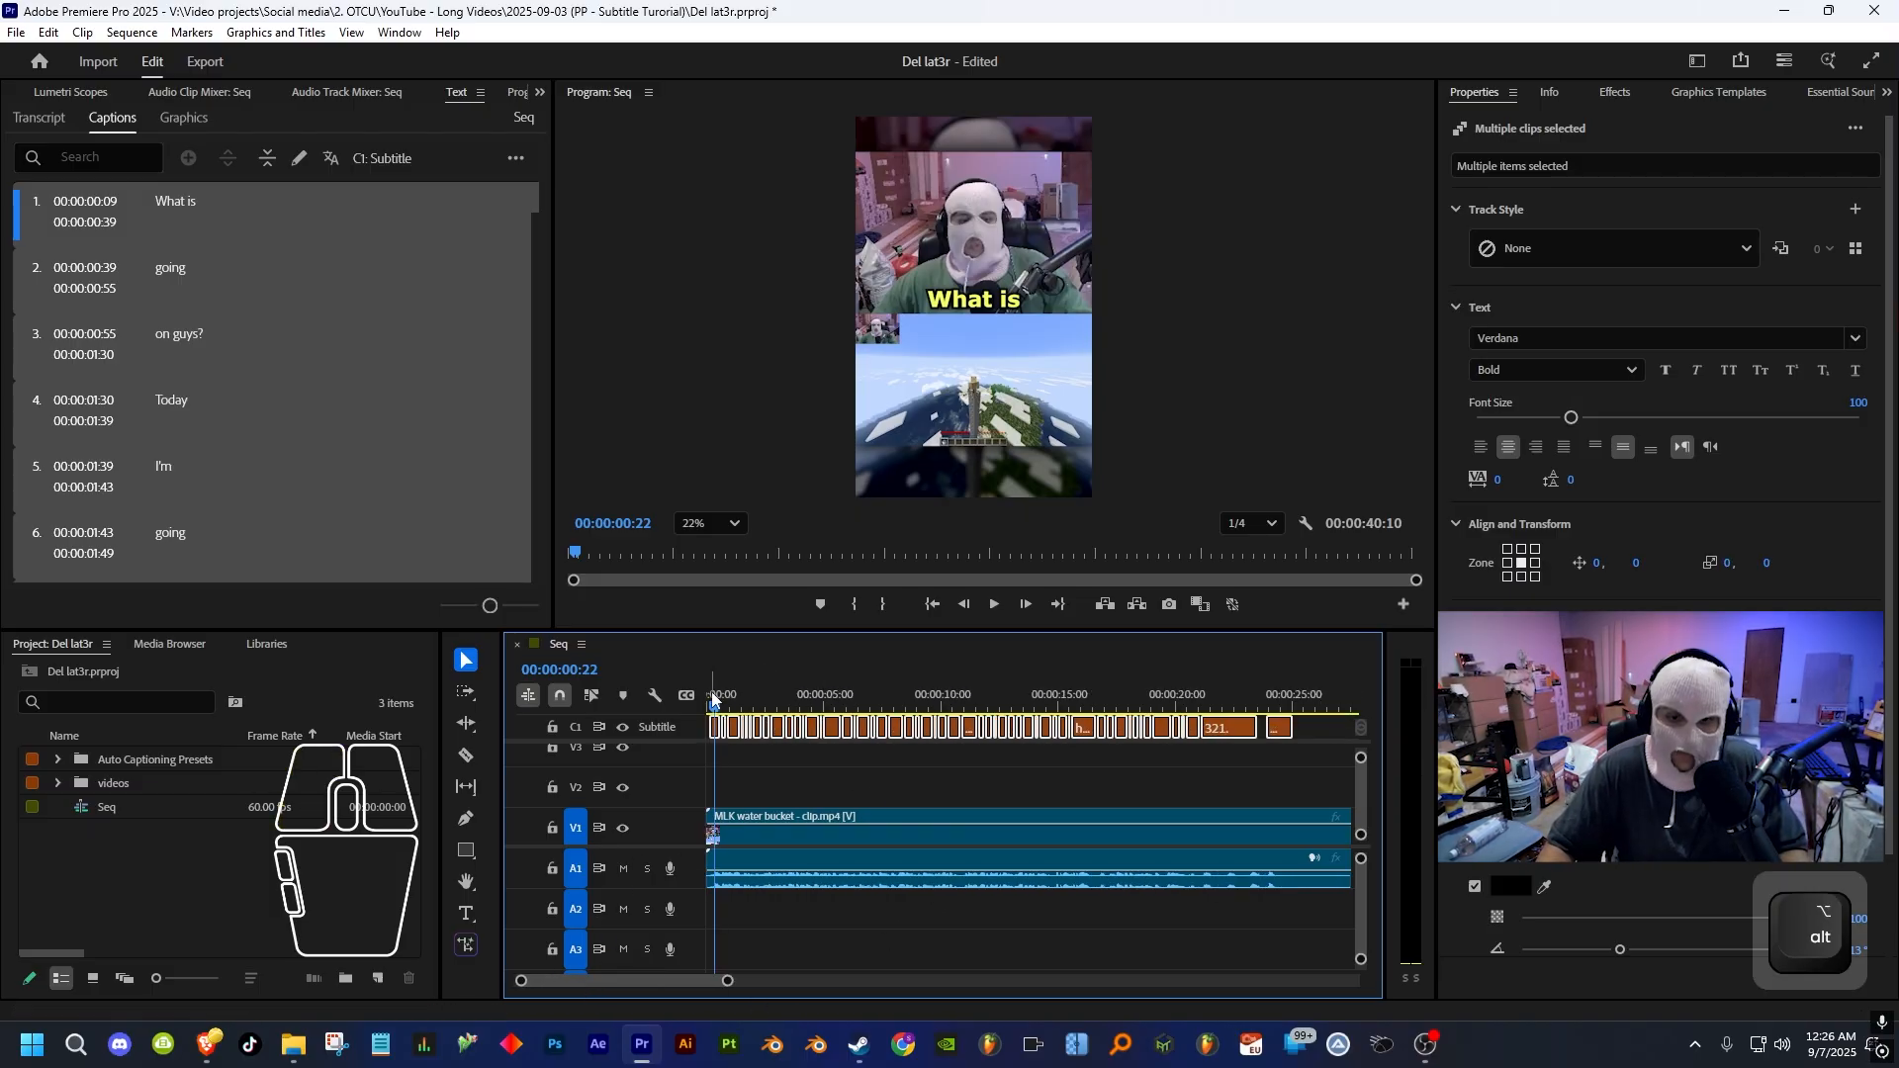
pyautogui.click(829, 701)
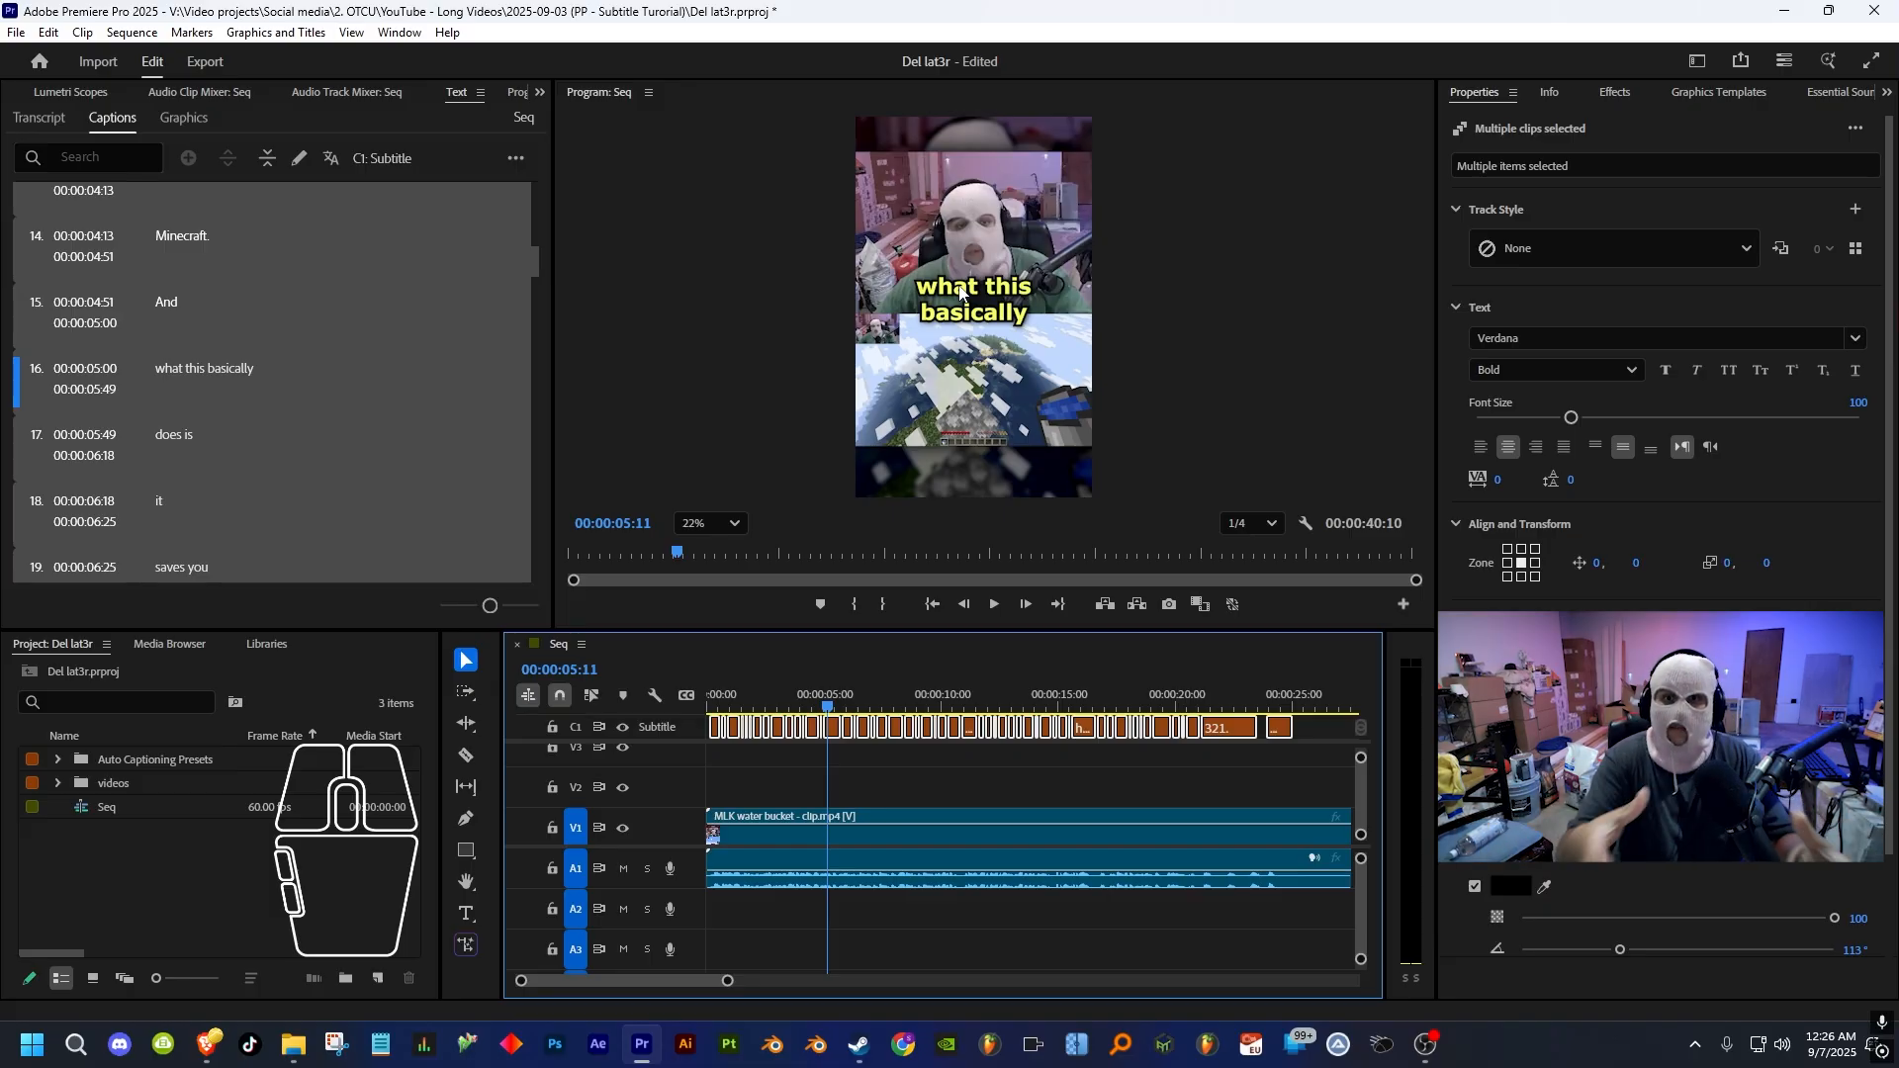
# - Select only the caption "what this basically" and set its text box's horizontal size to 434
pyautogui.click(1550, 336)
pyautogui.click(1350, 310)
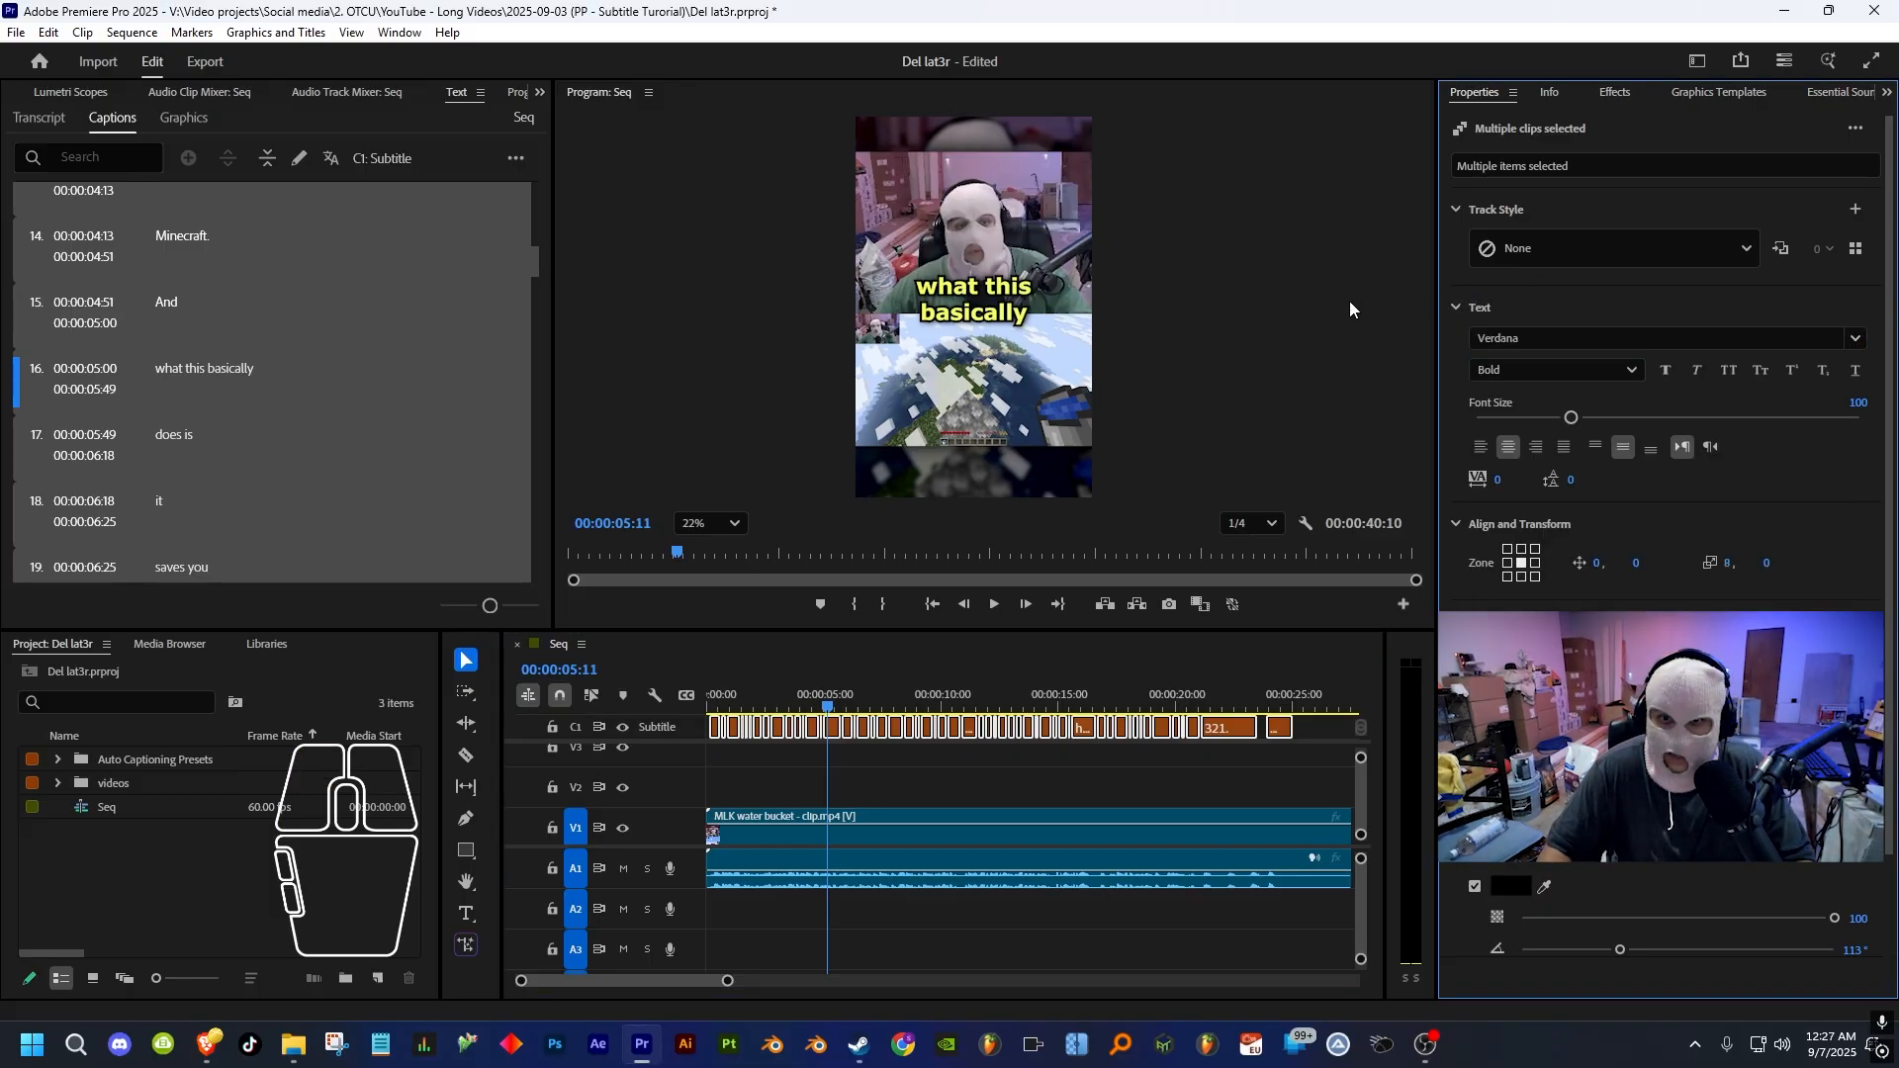
pyautogui.click(887, 780)
pyautogui.click(832, 729)
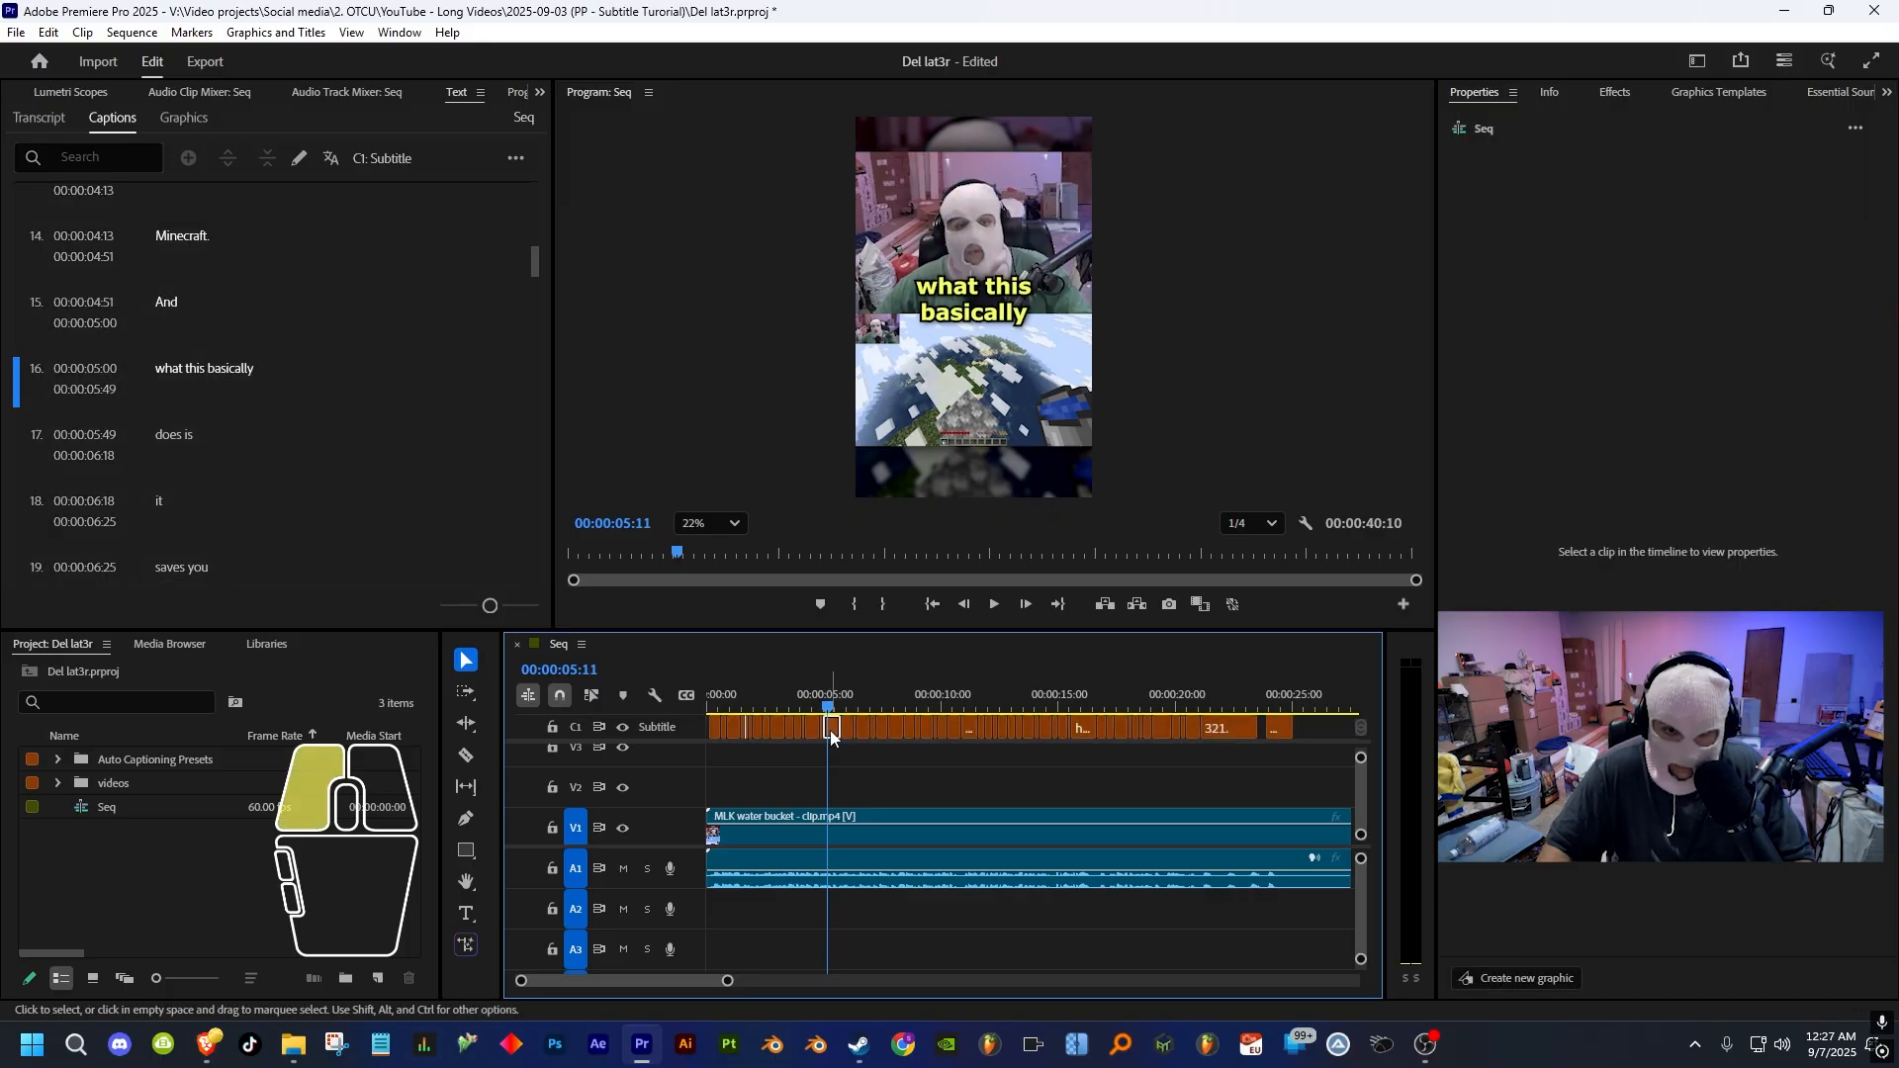
pyautogui.click(1546, 174)
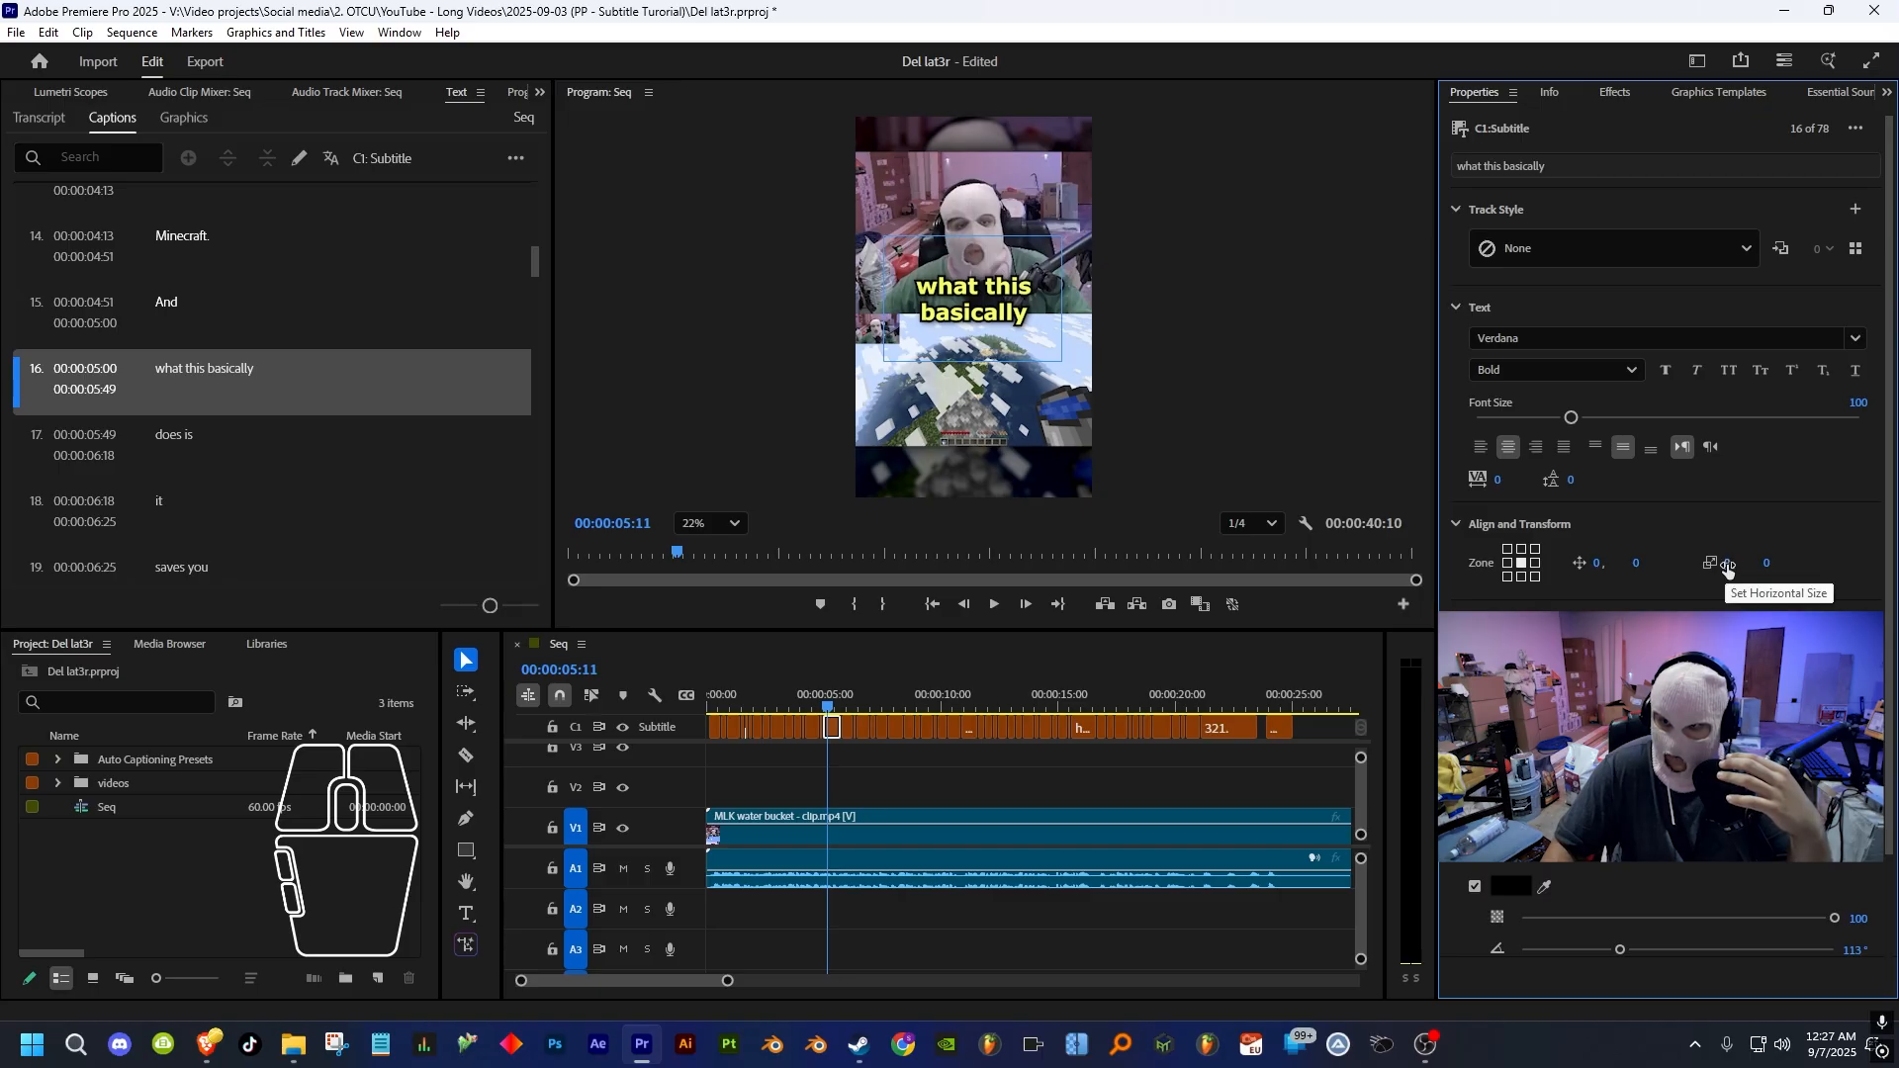
pyautogui.moveTo(1727, 569); pyautogui.dragTo(1739, 565)
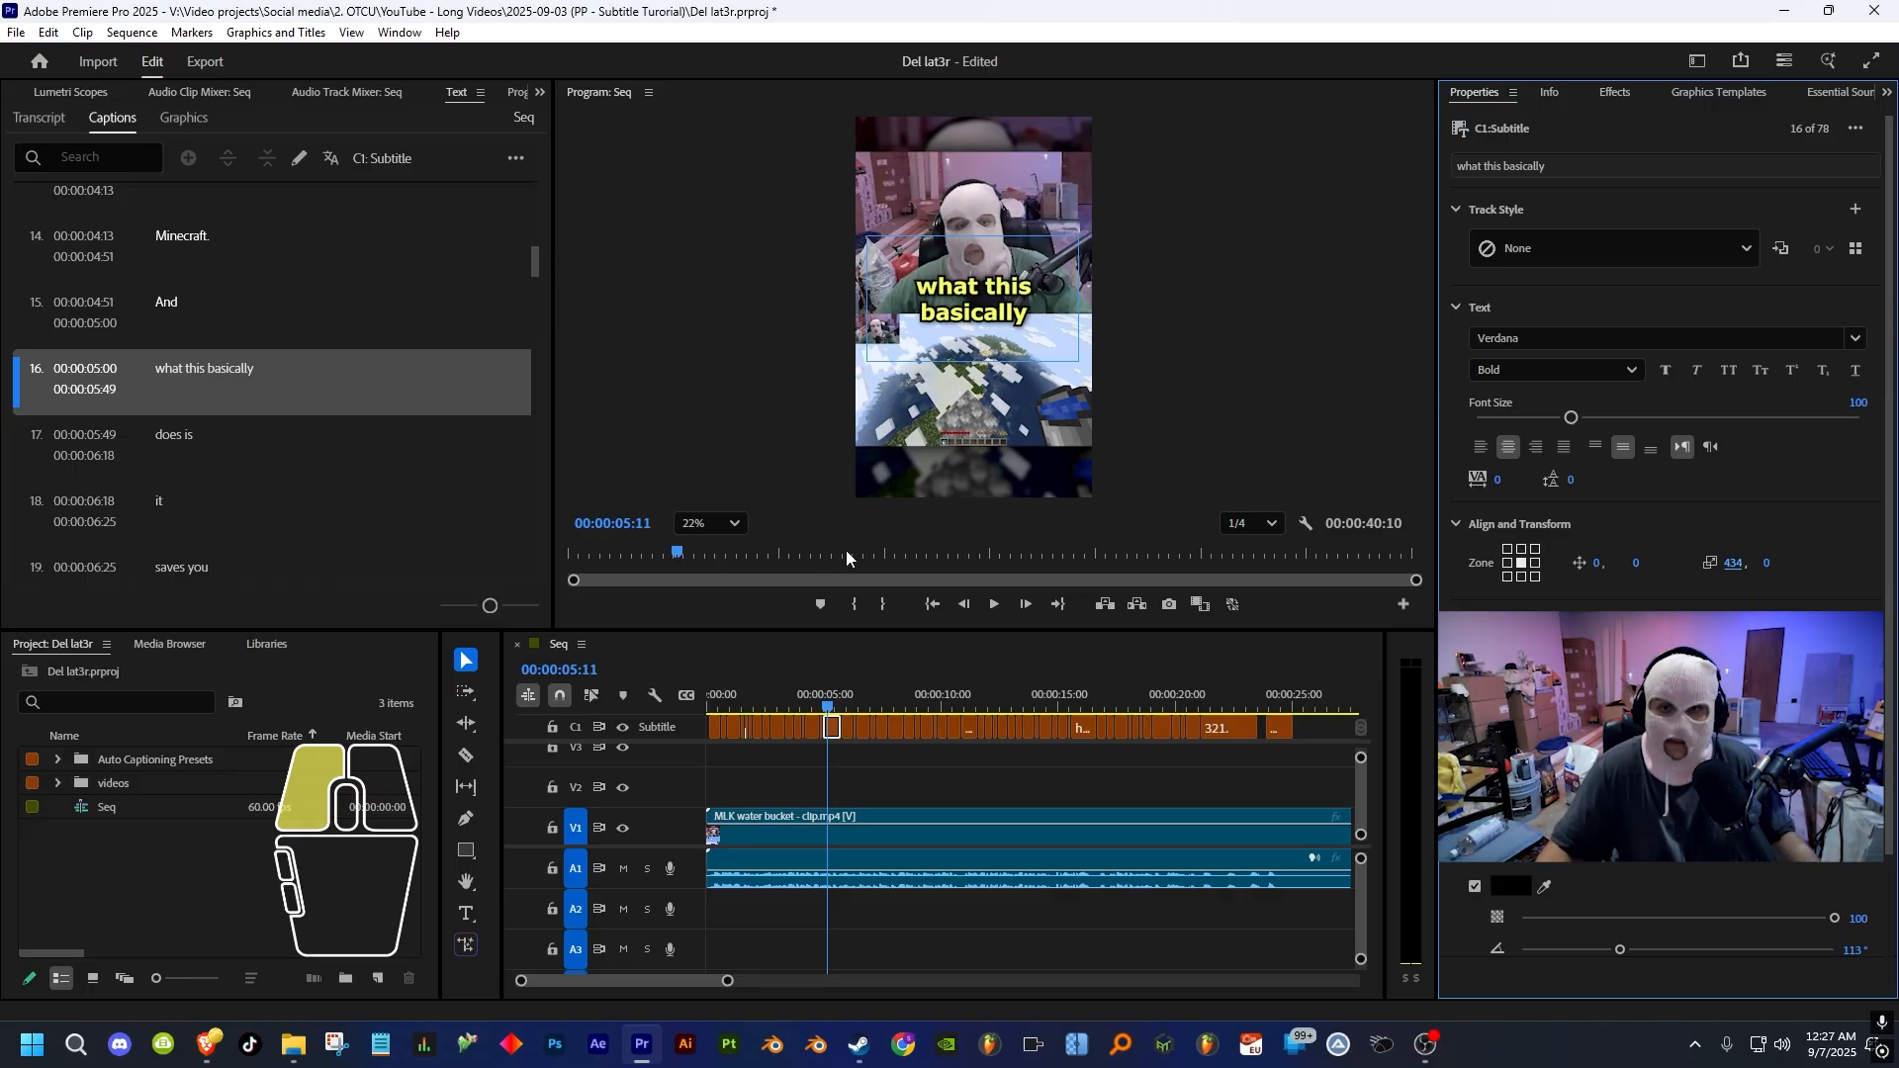
# - Play and scrub through the caption "what this basically" to find where its words are spoken
pyautogui.press('space')
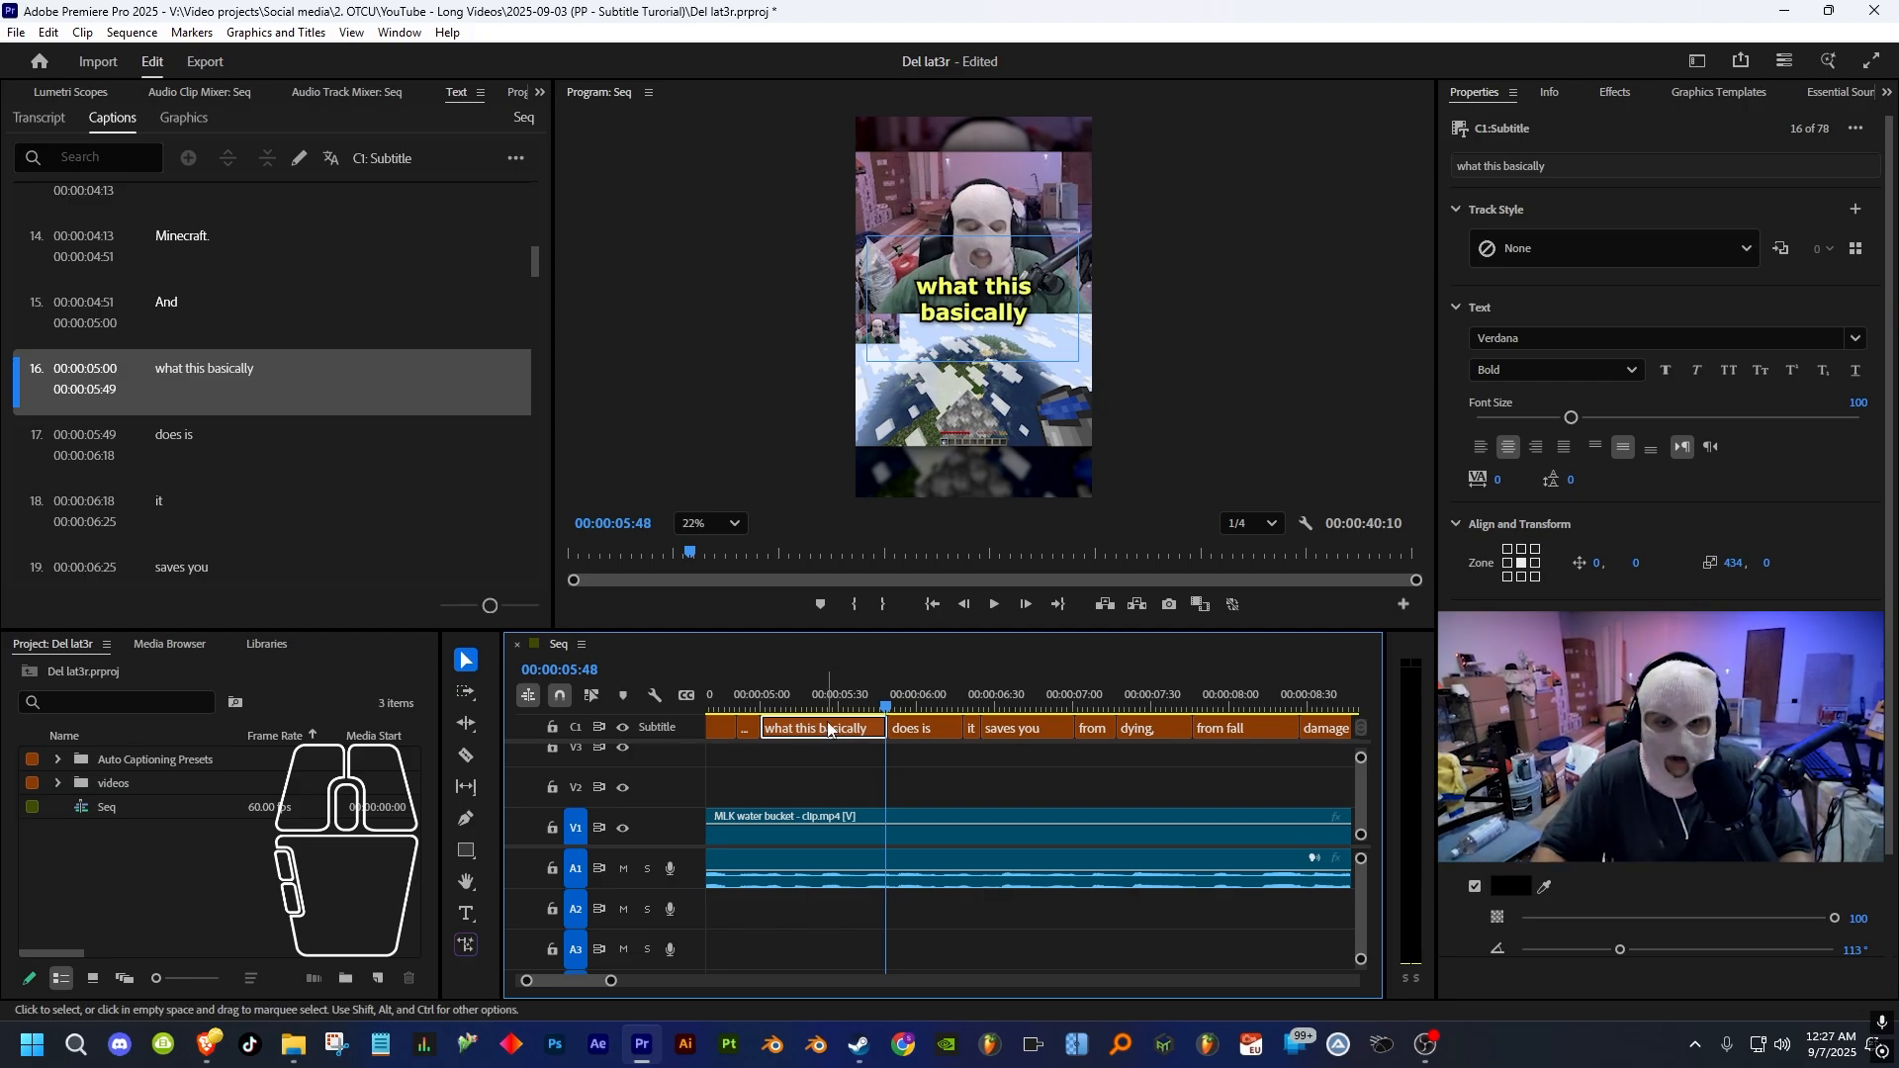
pyautogui.click(760, 701)
pyautogui.press('space')
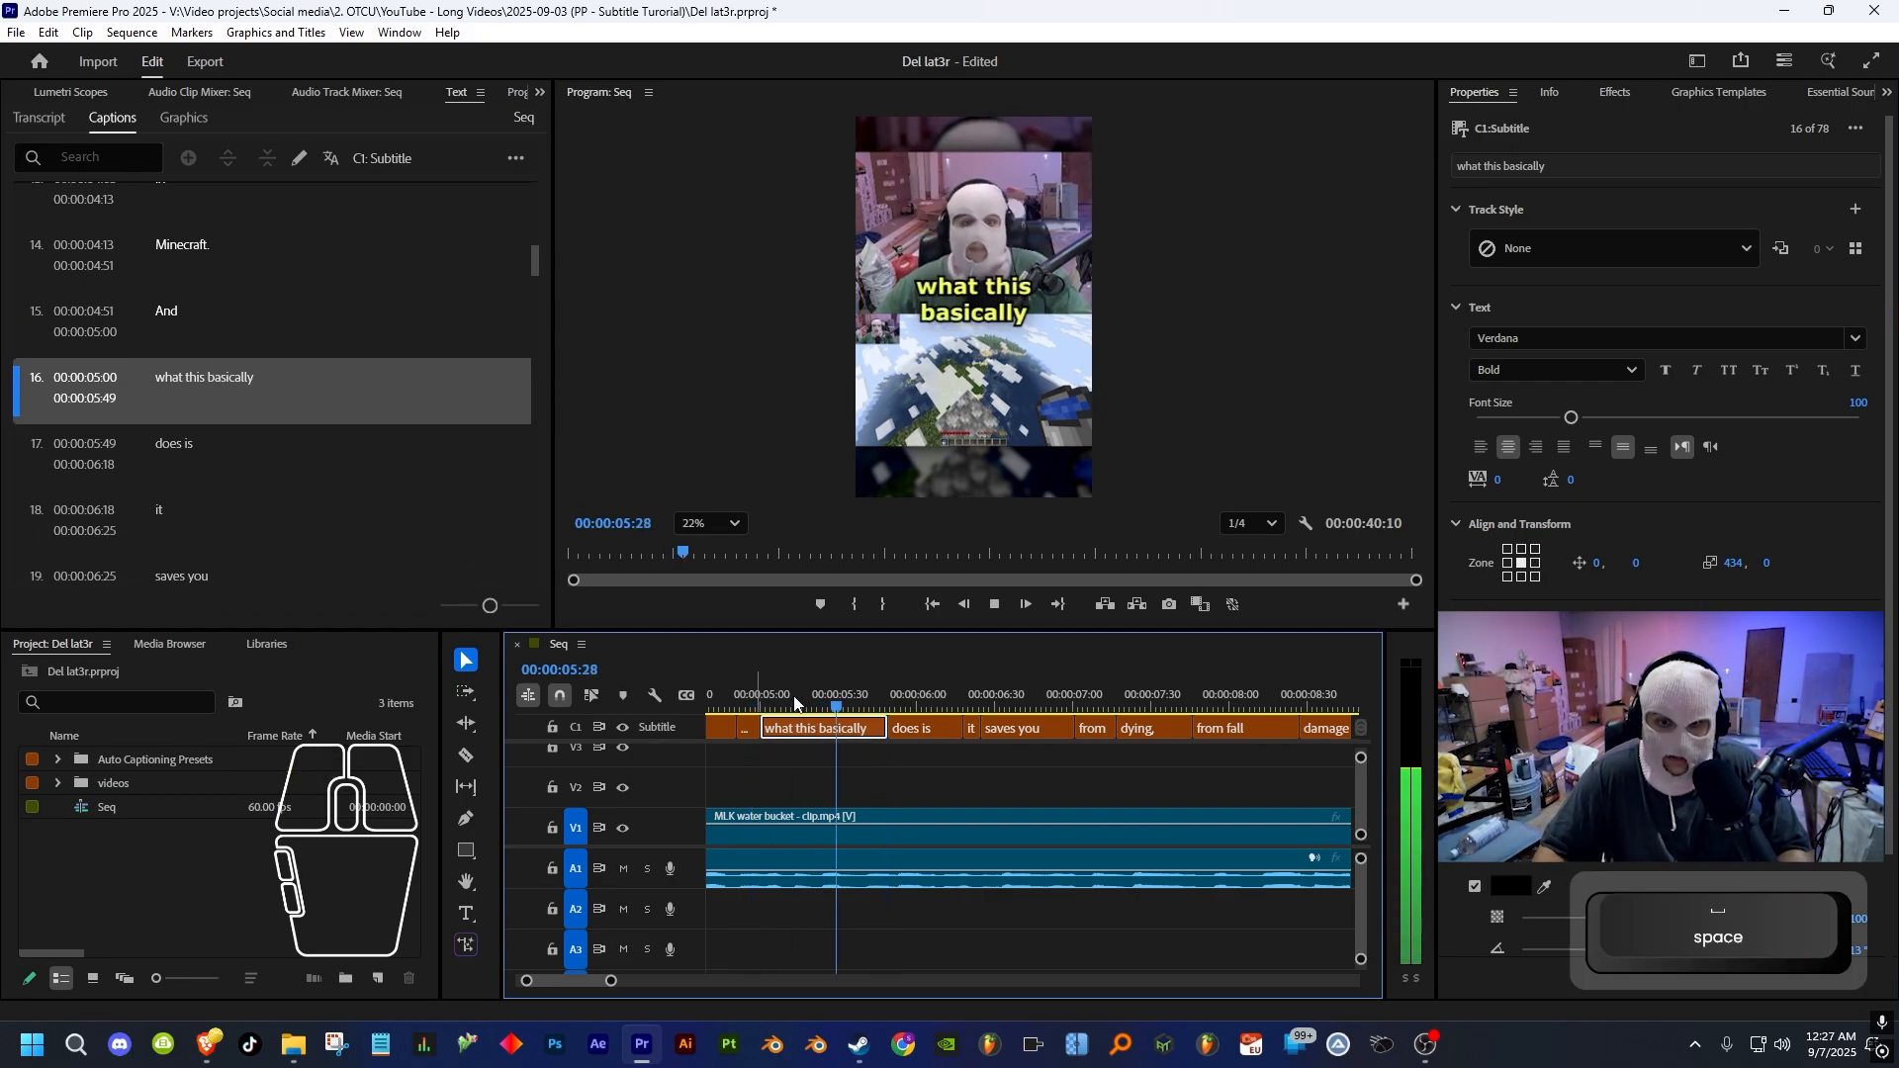
pyautogui.press('space')
pyautogui.moveTo(773, 708); pyautogui.dragTo(808, 712)
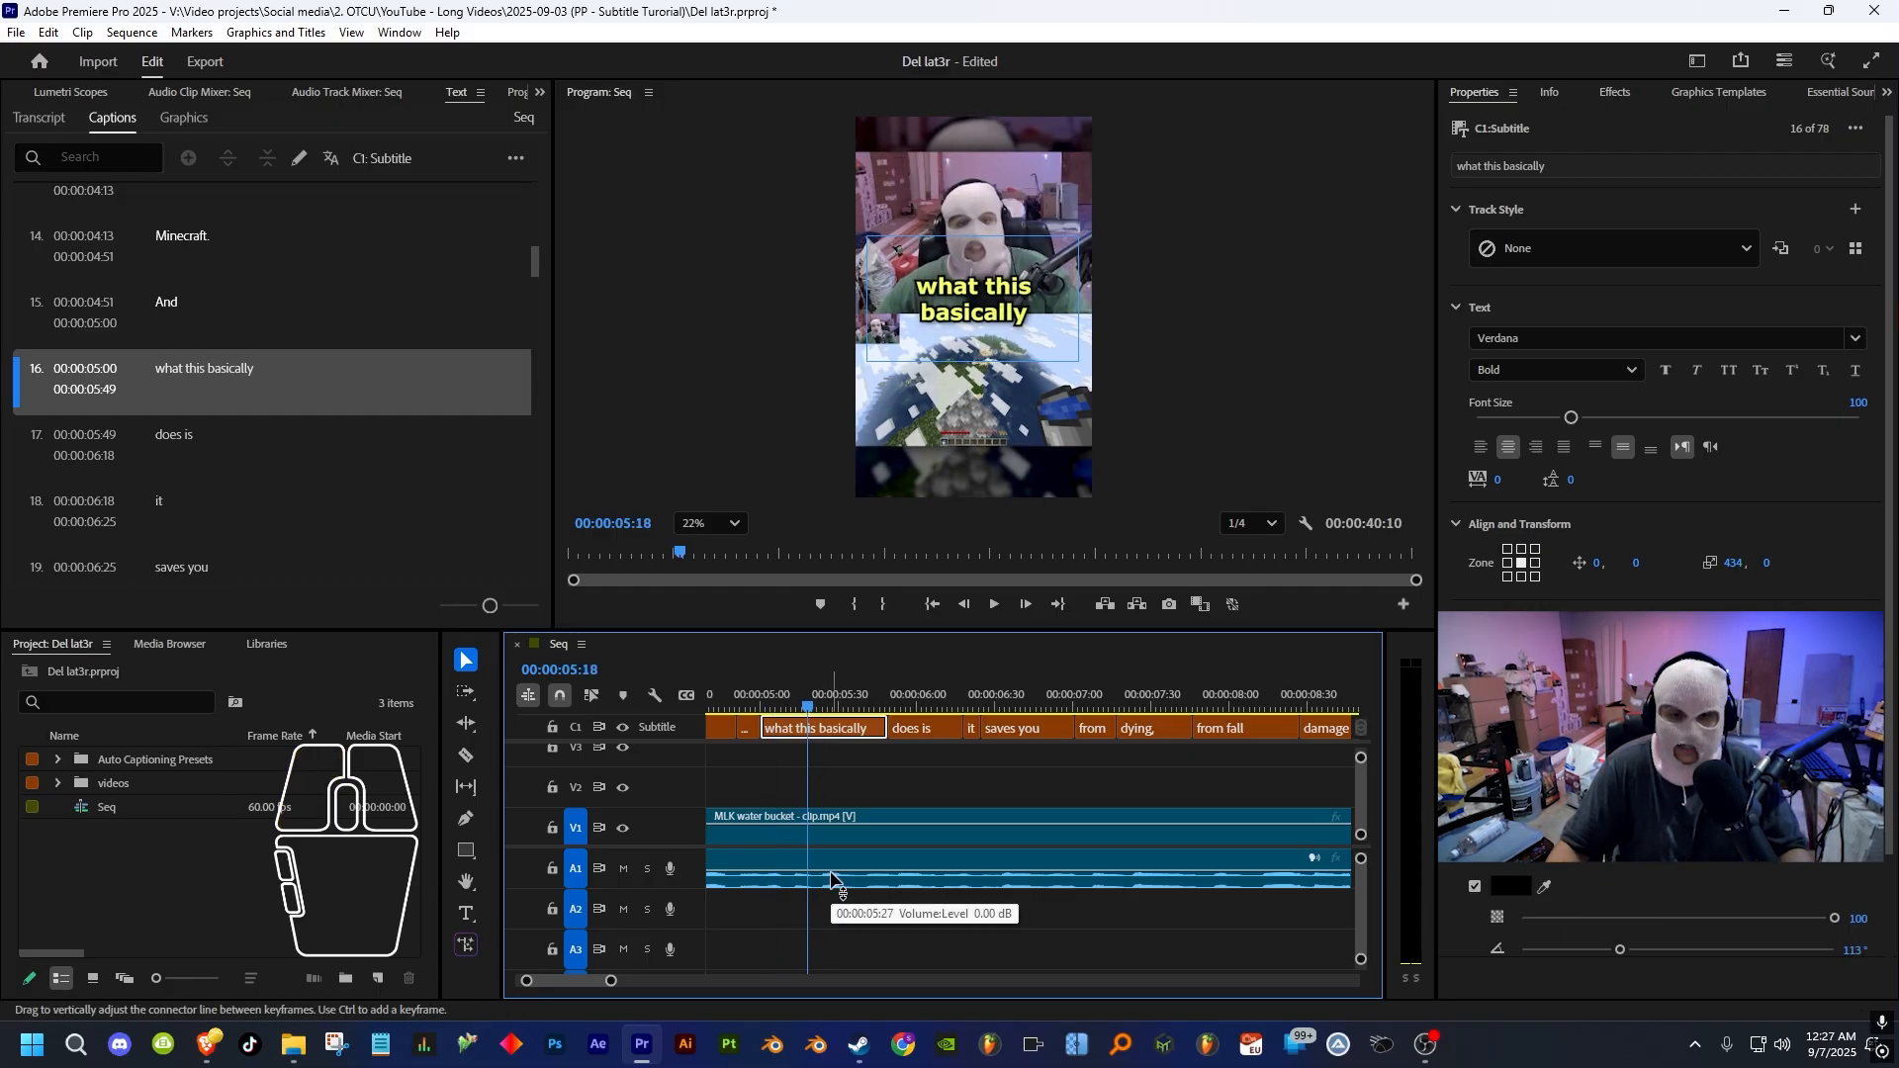
pyautogui.click(782, 708)
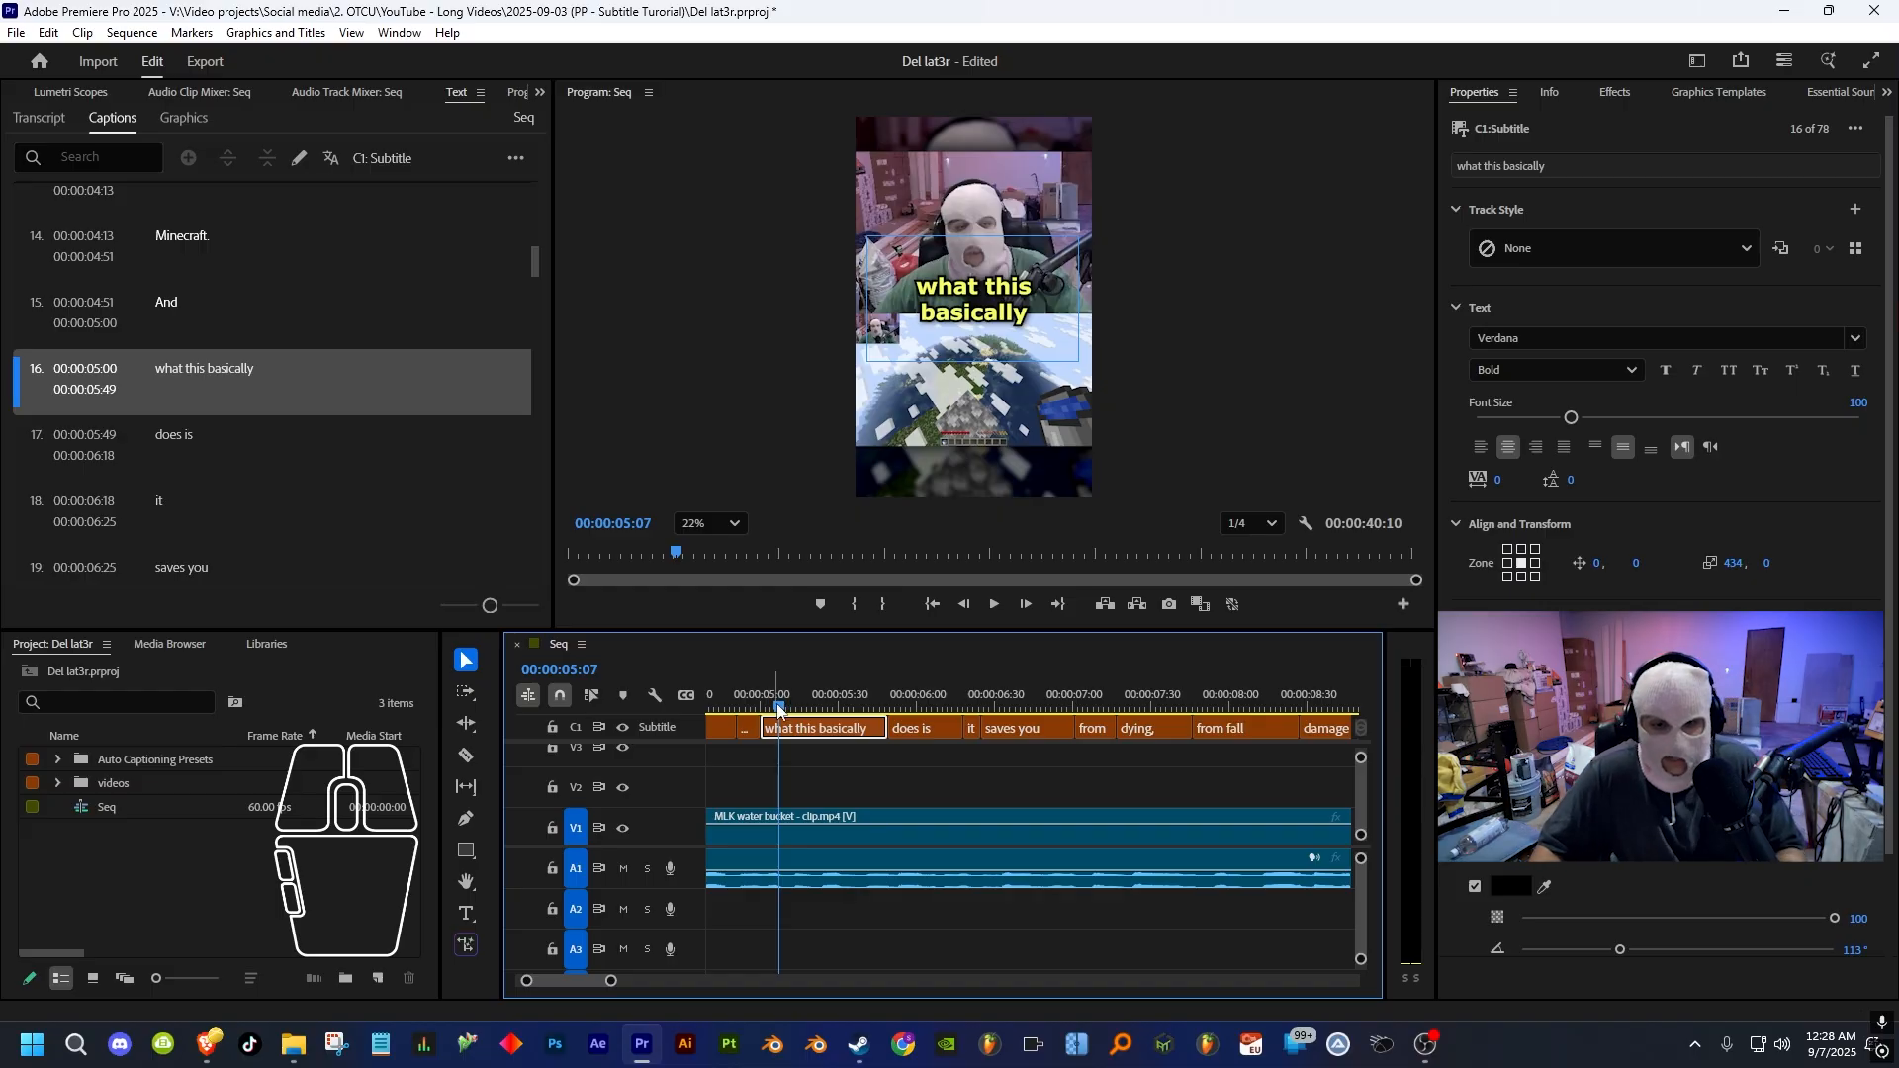
pyautogui.moveTo(781, 708); pyautogui.dragTo(797, 708)
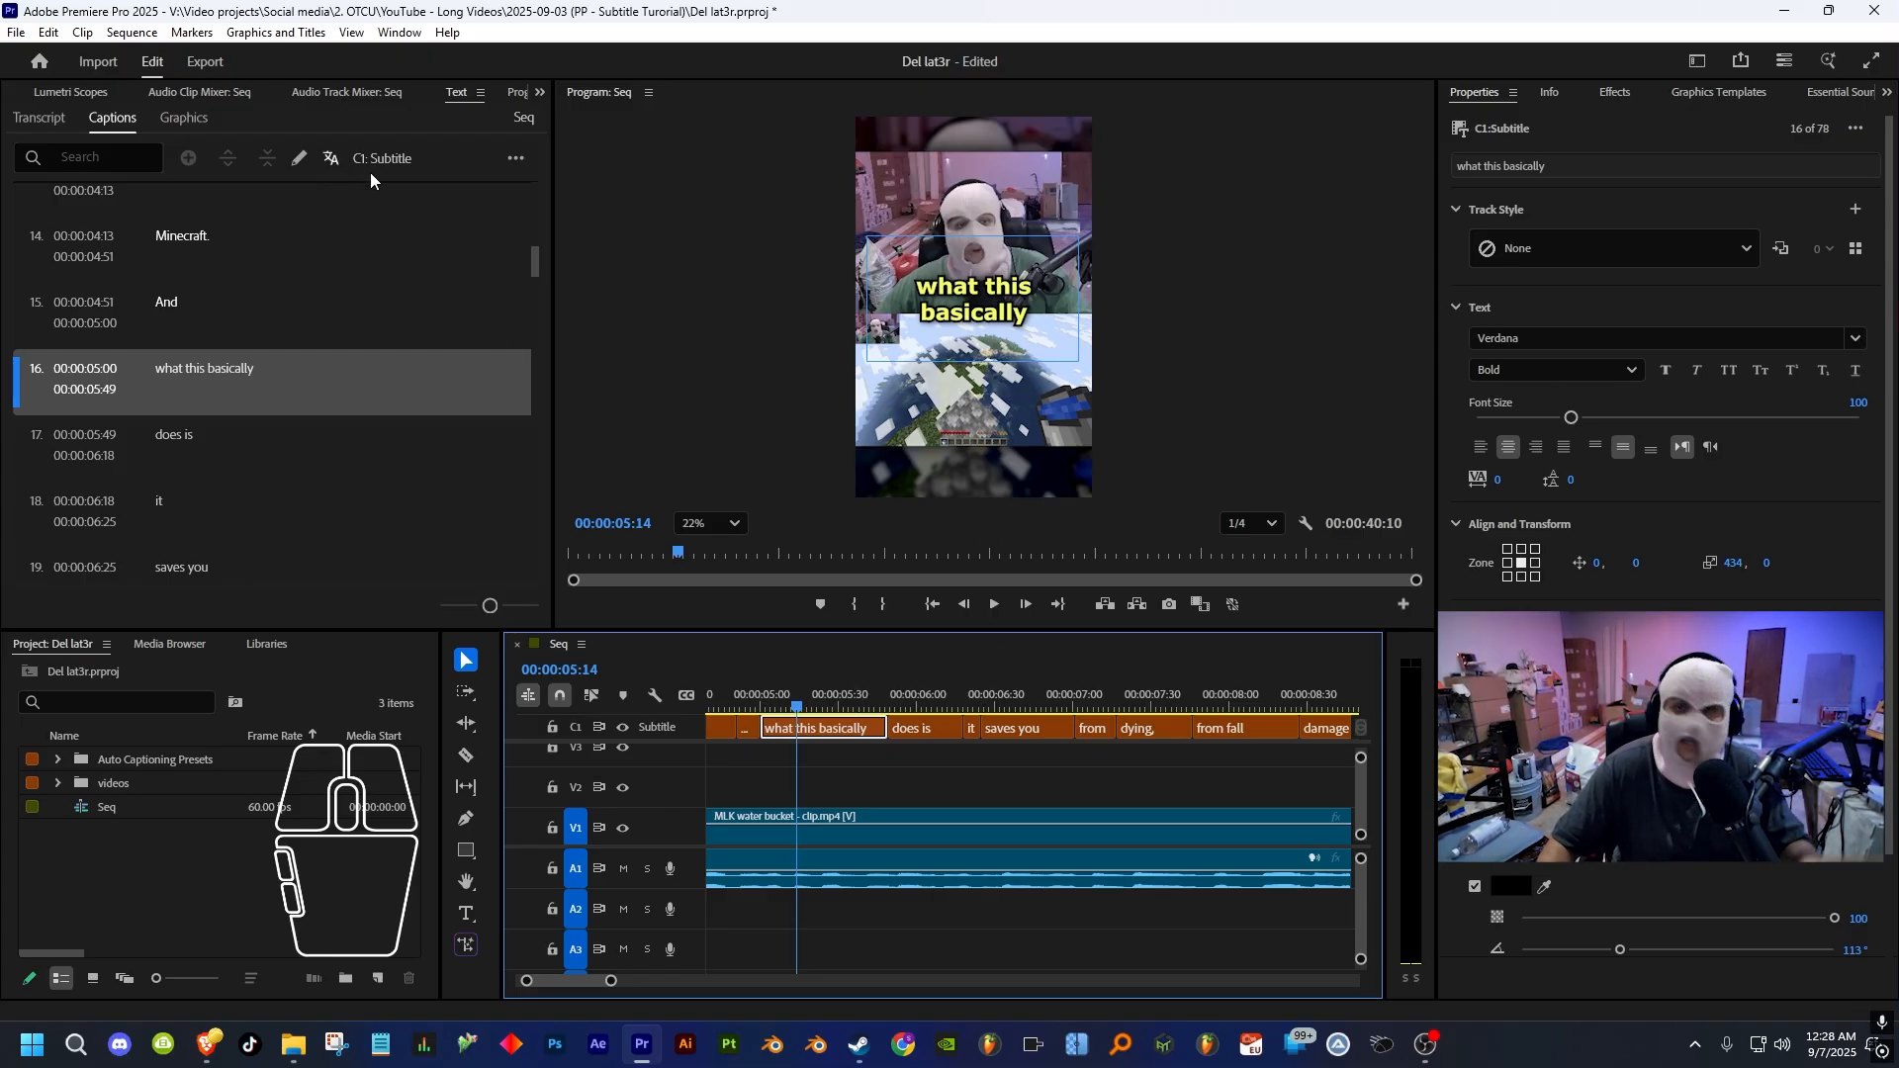
# - Enable playing audio while scrubbing in the Source and Program Monitors in the Audio preferences
pyautogui.click(40, 35)
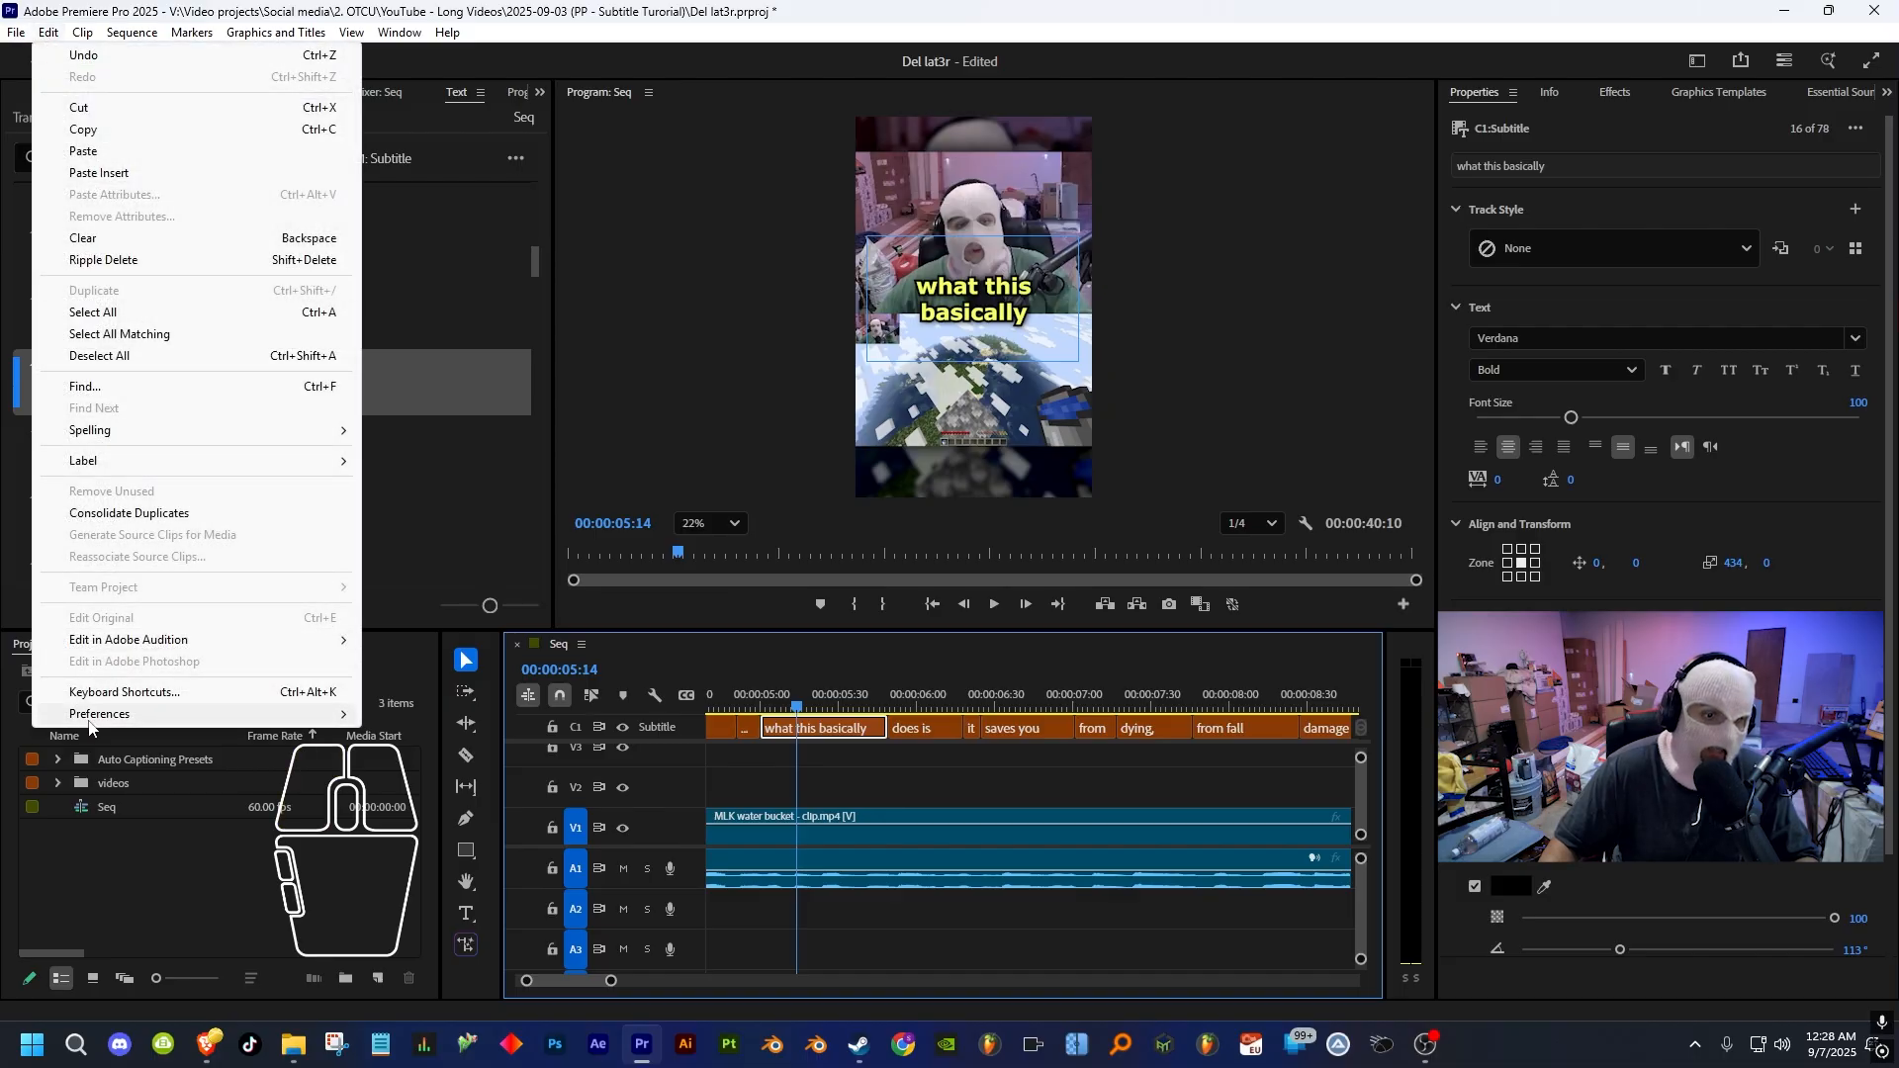
pyautogui.moveTo(95, 723)
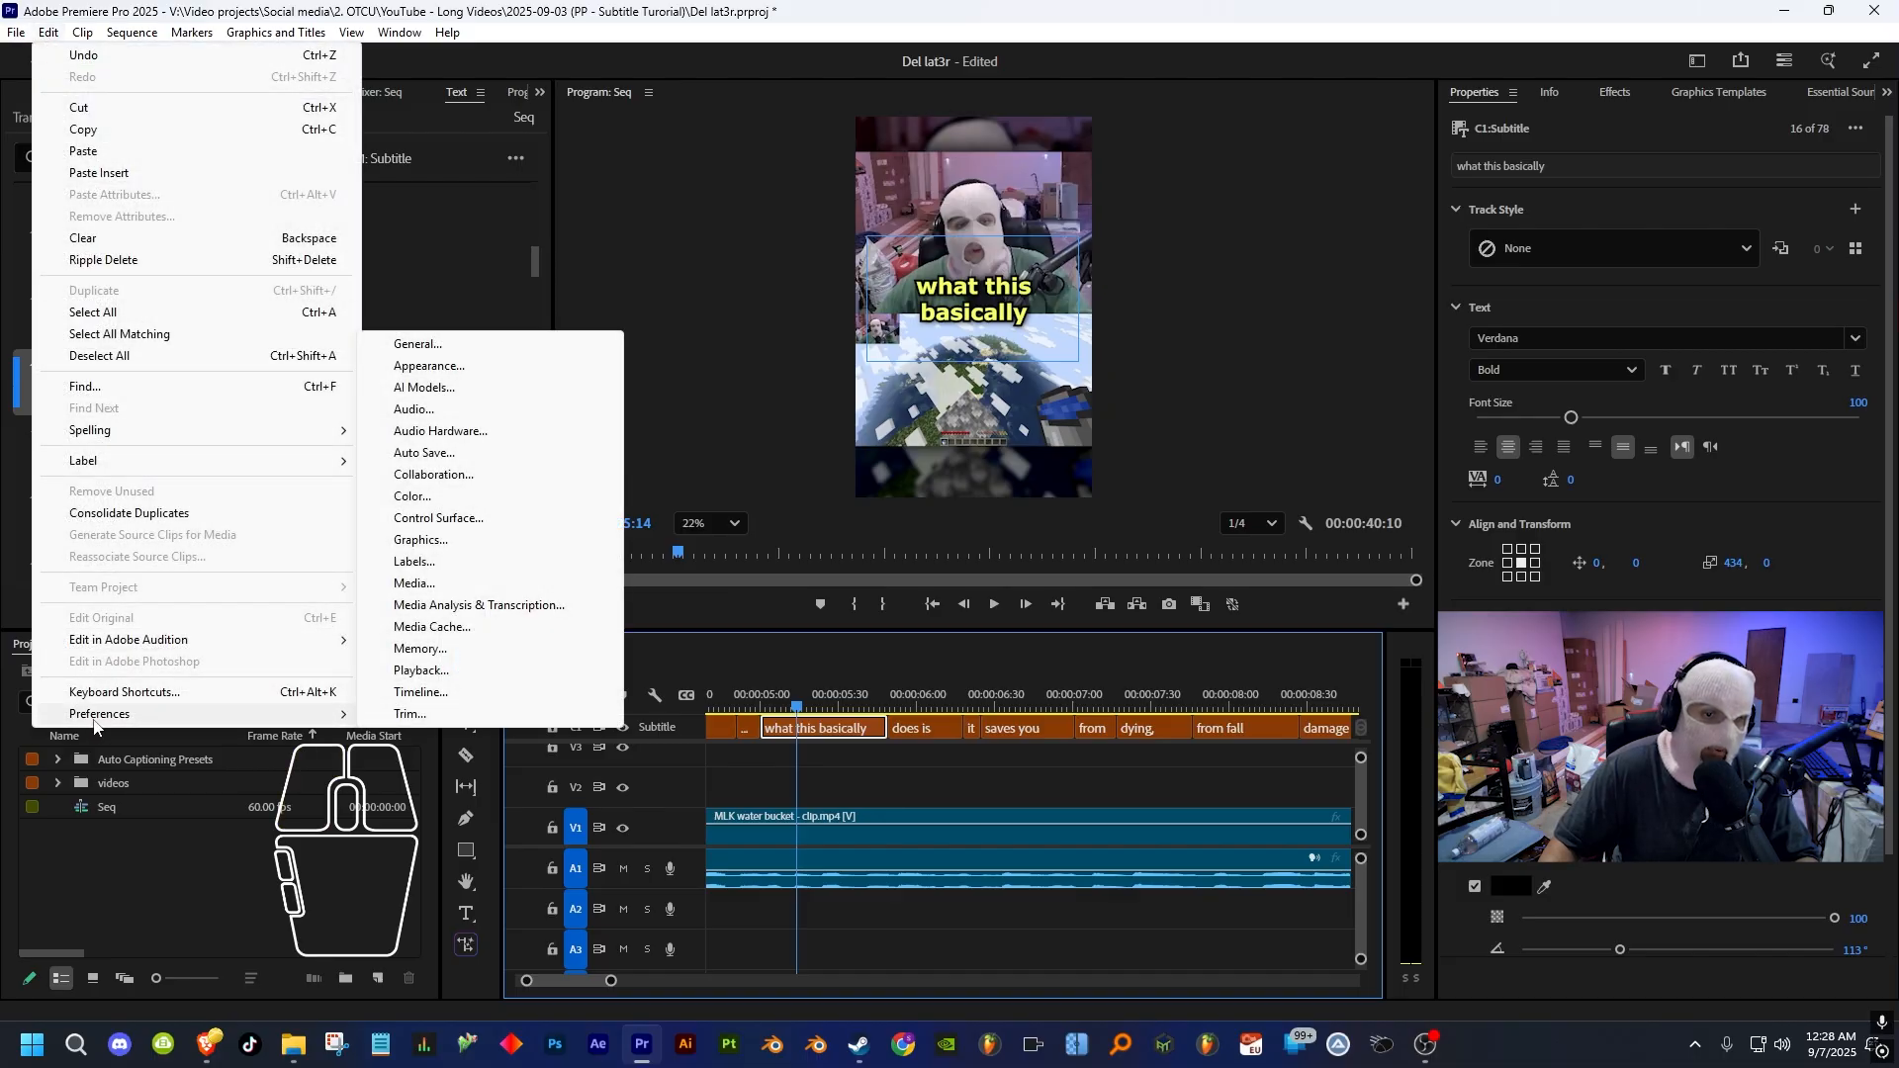
pyautogui.click(420, 412)
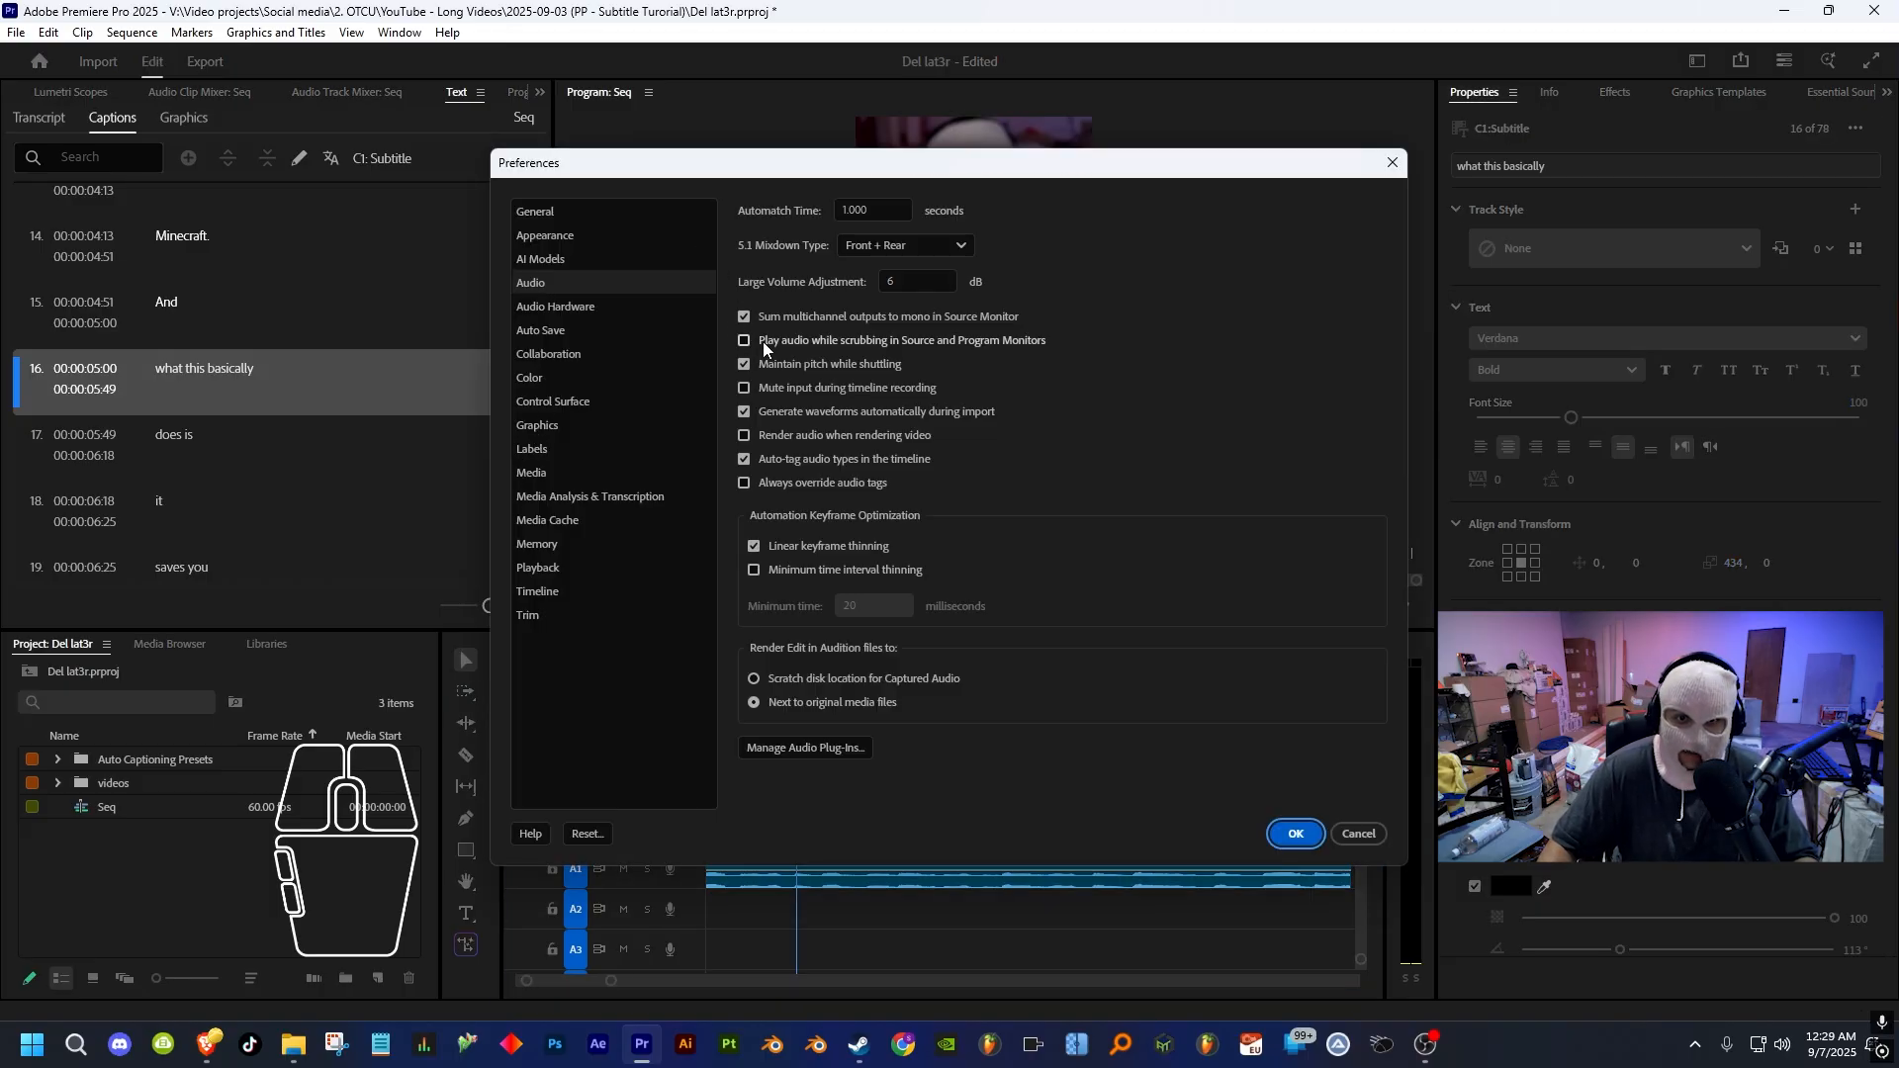
pyautogui.click(946, 342)
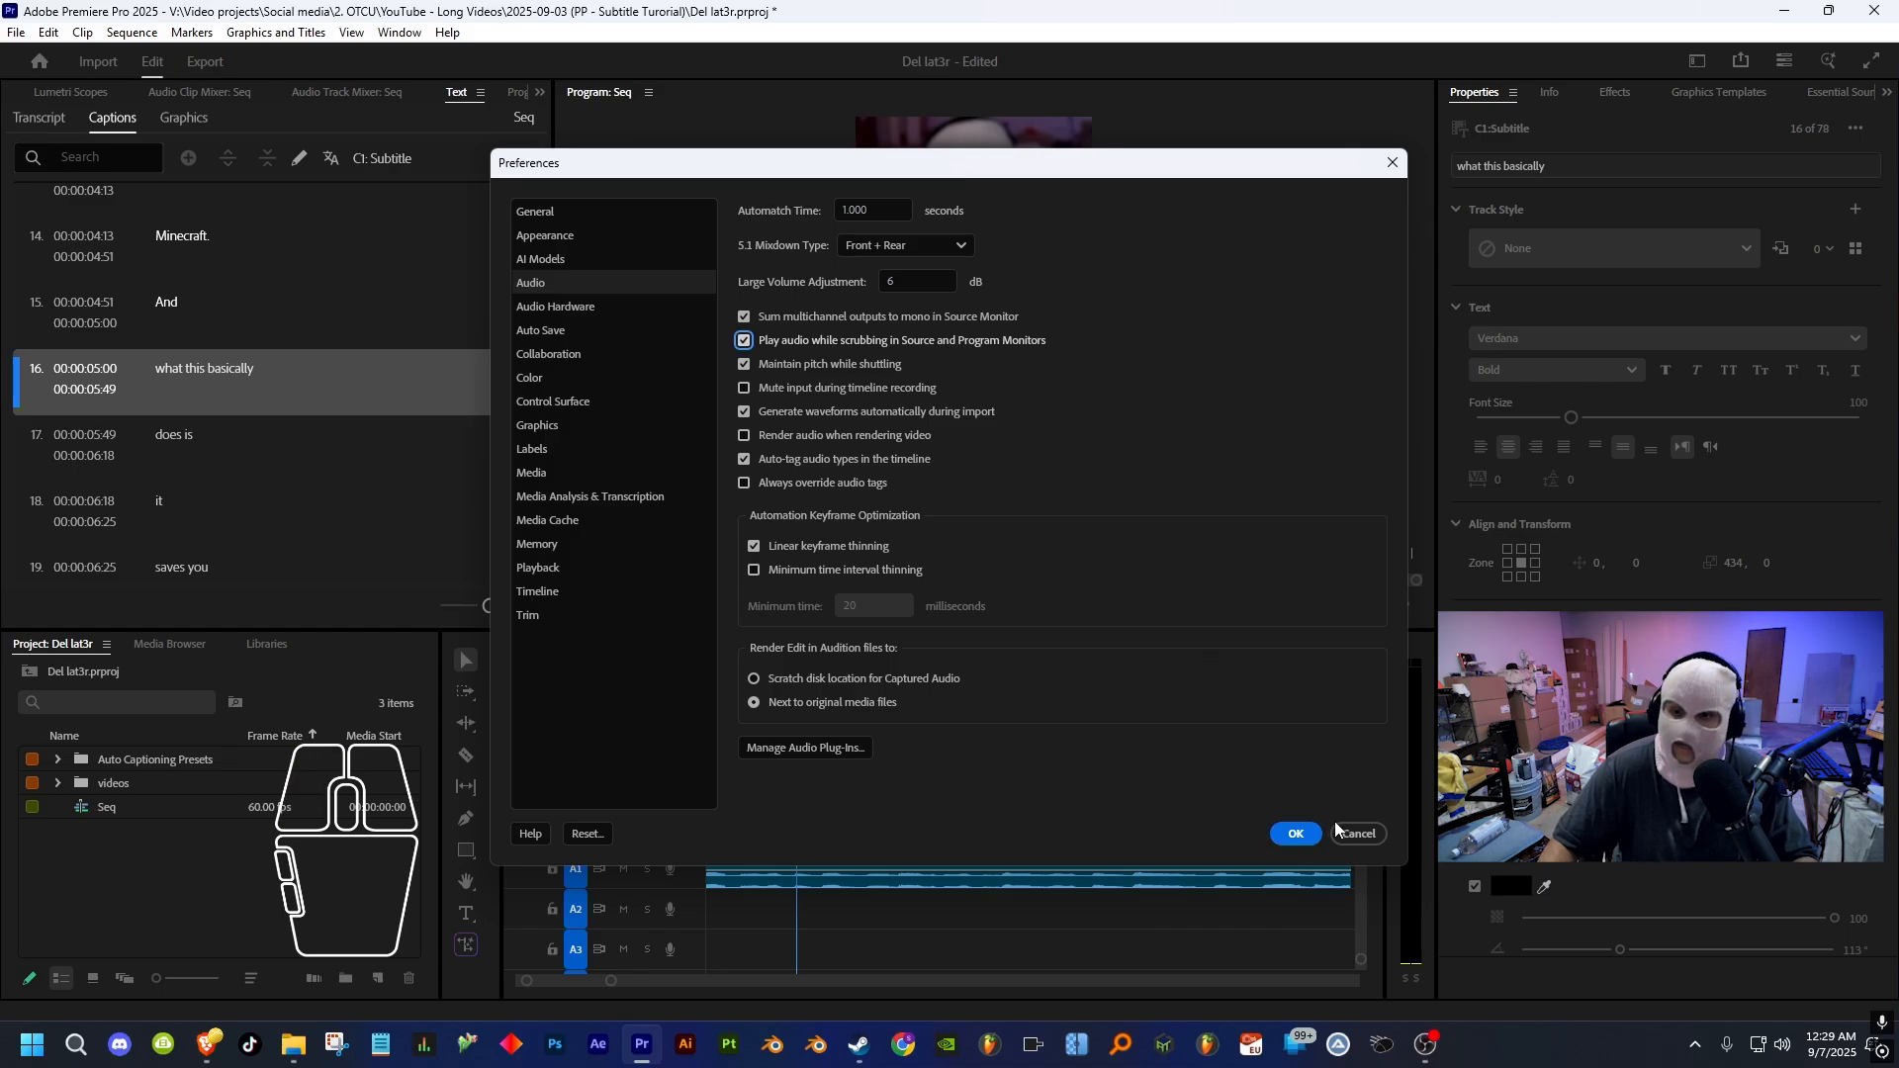
pyautogui.click(1302, 837)
# - Expand audio track A1 to show its waveform and split the caption "what this basically" at 00:00:05:23
pyautogui.moveTo(798, 708); pyautogui.dragTo(844, 713)
pyautogui.scroll(3, 821, 712)
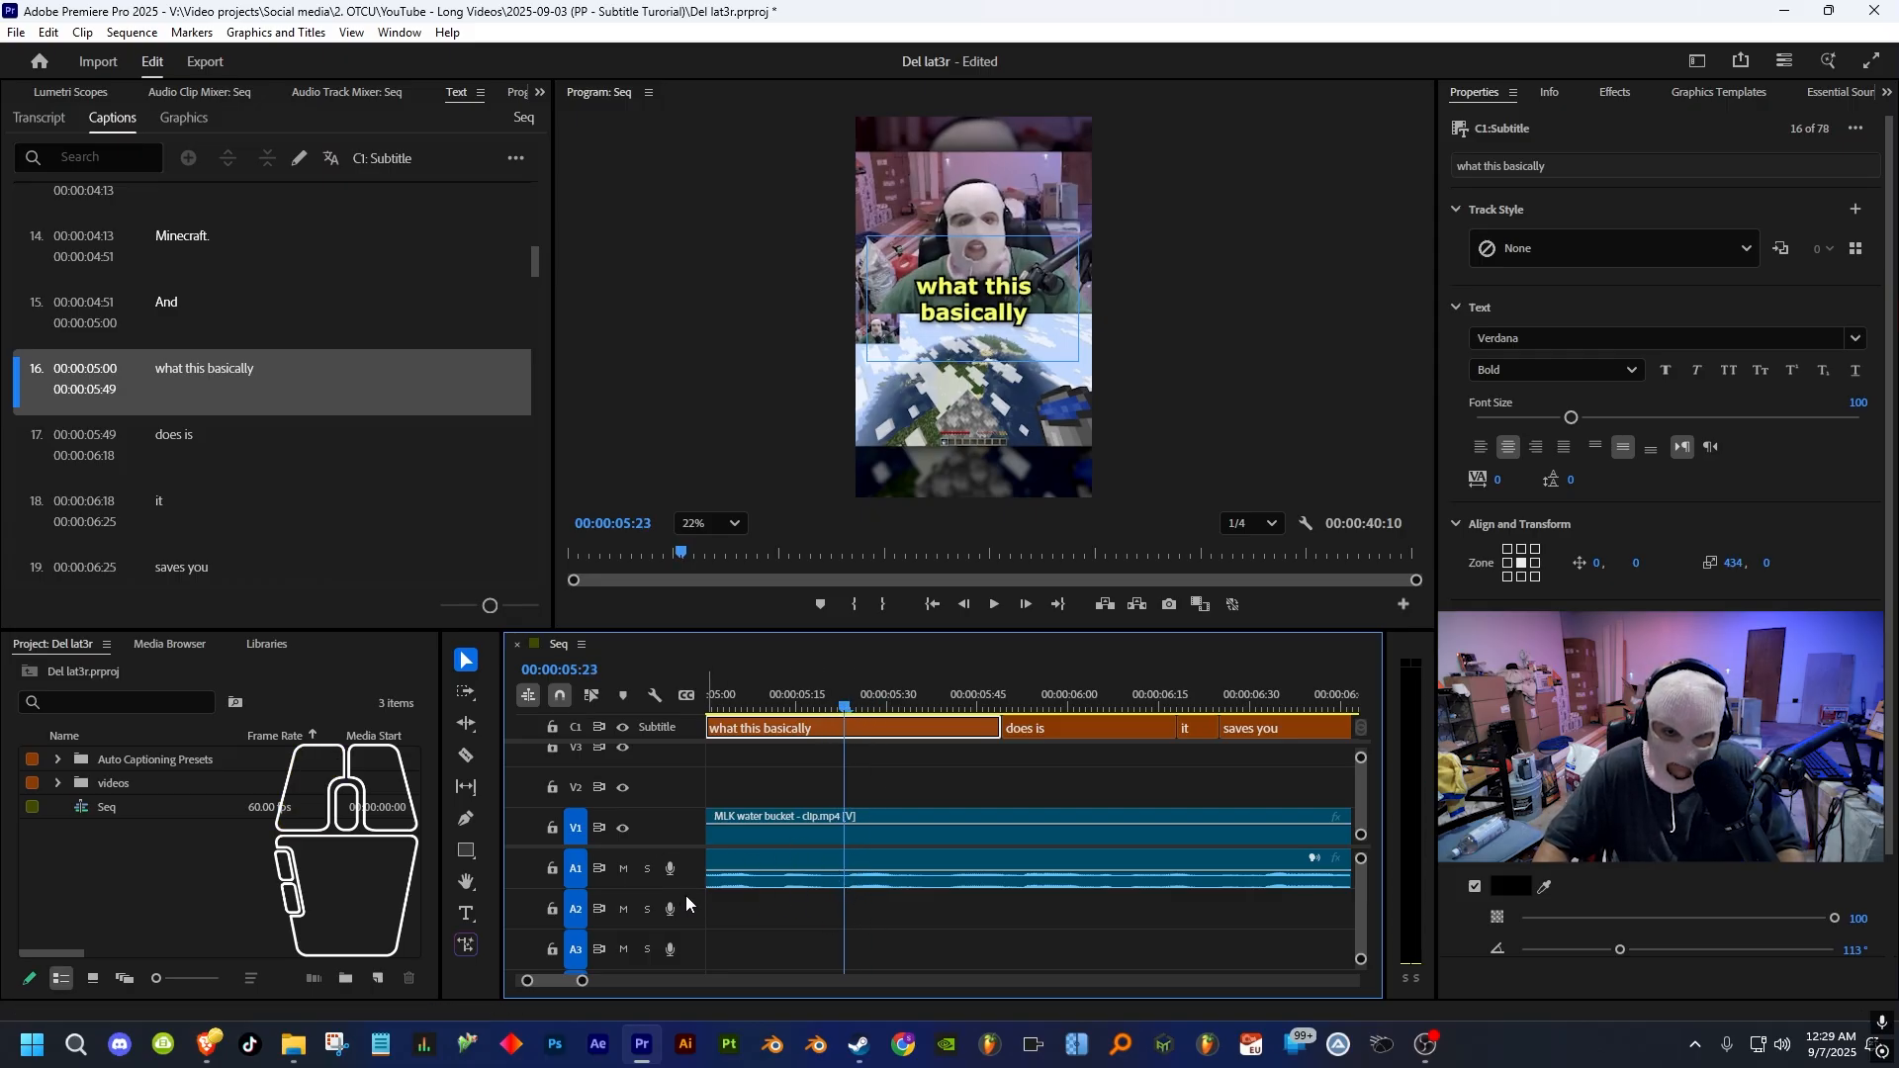
pyautogui.moveTo(674, 888); pyautogui.dragTo(679, 932)
pyautogui.moveTo(844, 712)
pyautogui.mouseDown()
pyautogui.moveTo(778, 711)
pyautogui.moveTo(845, 713)
pyautogui.mouseUp()
pyautogui.press('c')
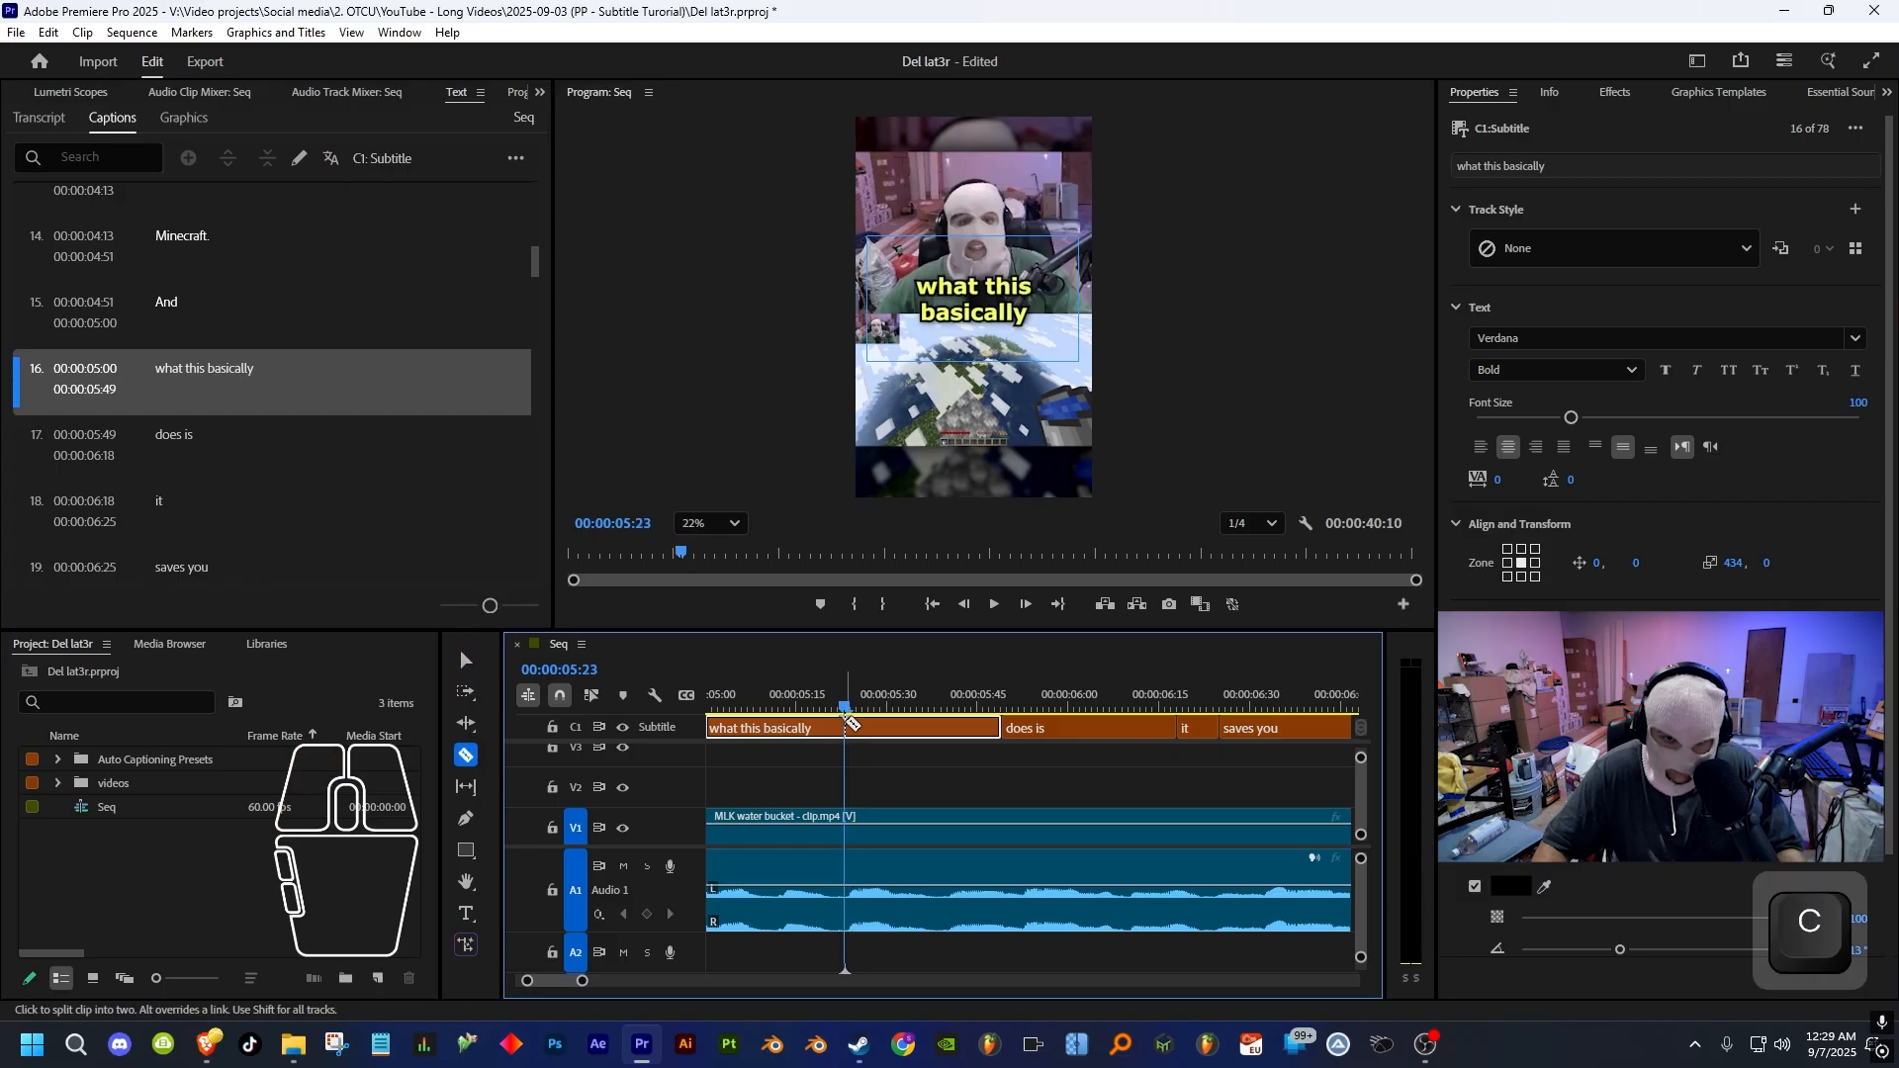
pyautogui.click(846, 728)
pyautogui.press('v')
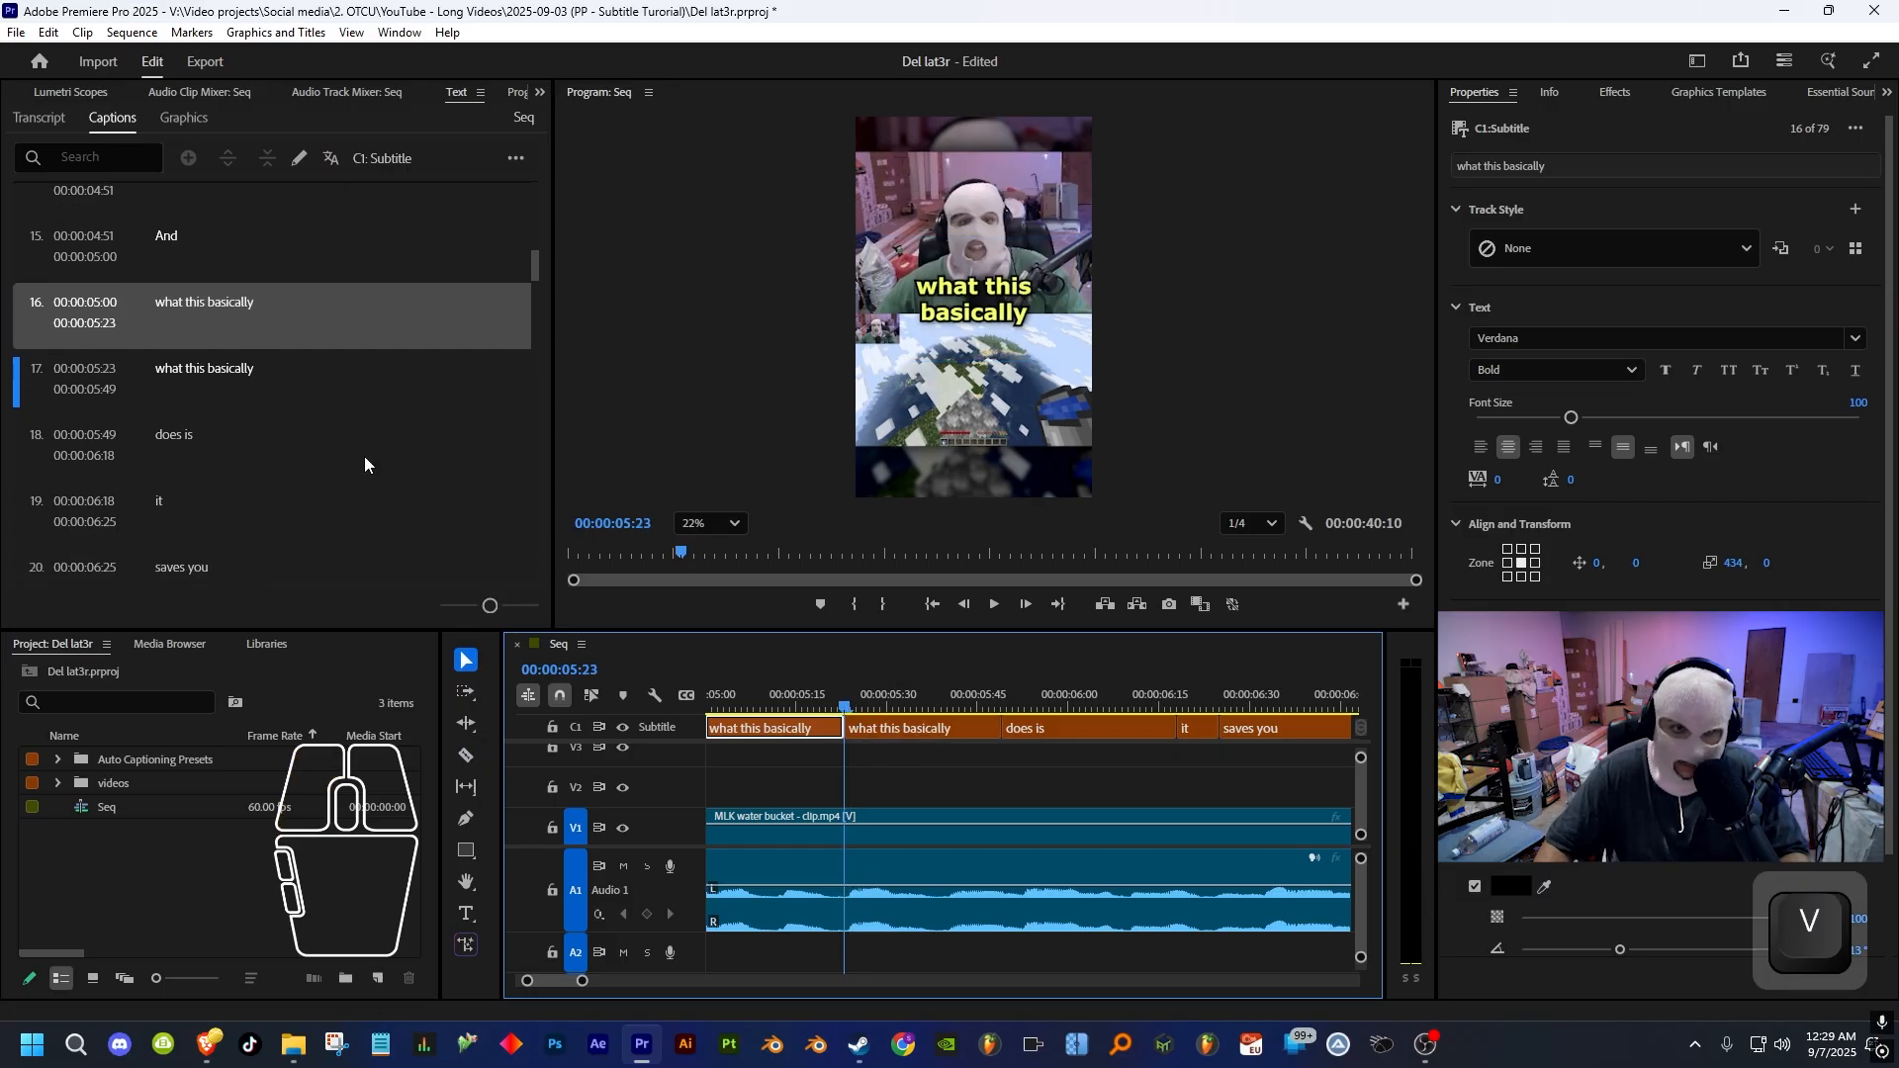
# - Select the two halves of the split caption "what this basically" in turn and examine where each half's text can be edited
pyautogui.click(231, 382)
pyautogui.click(210, 324)
pyautogui.click(207, 372)
pyautogui.click(219, 308)
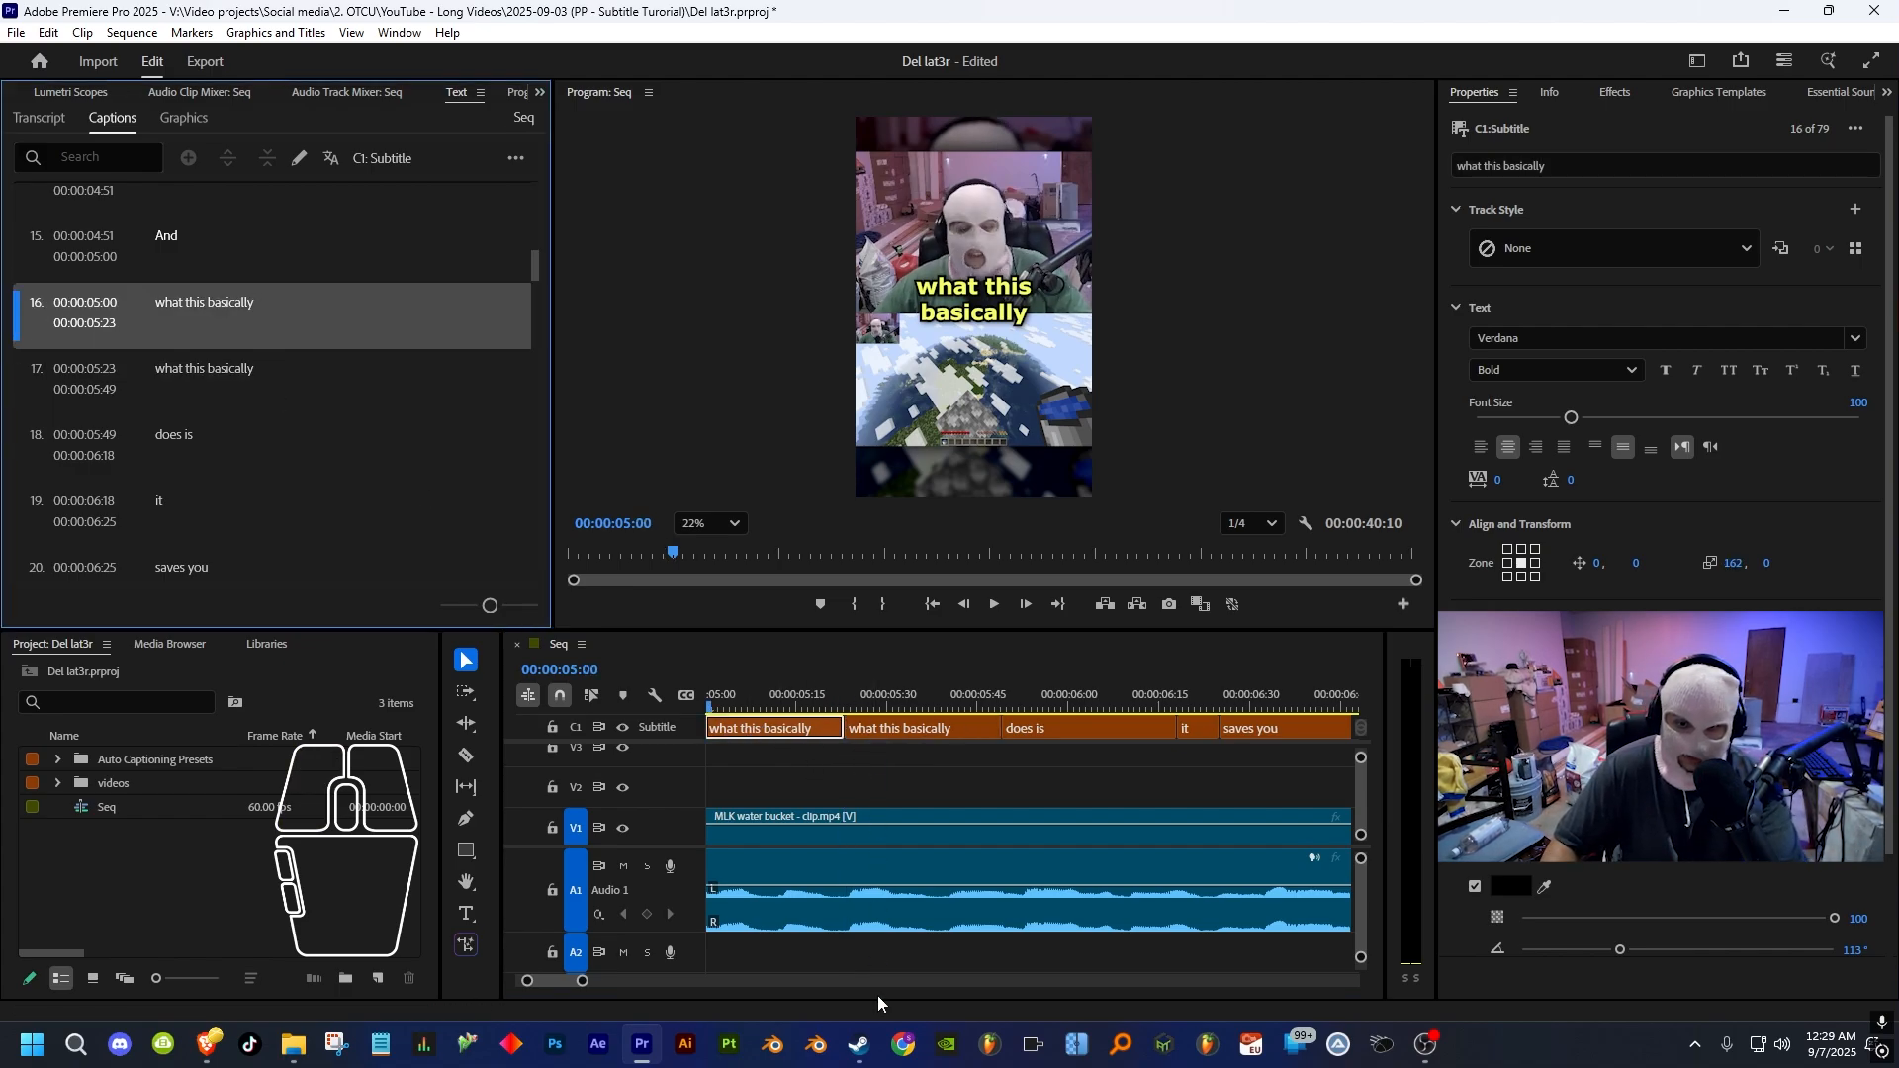
pyautogui.moveTo(527, 982); pyautogui.dragTo(525, 982)
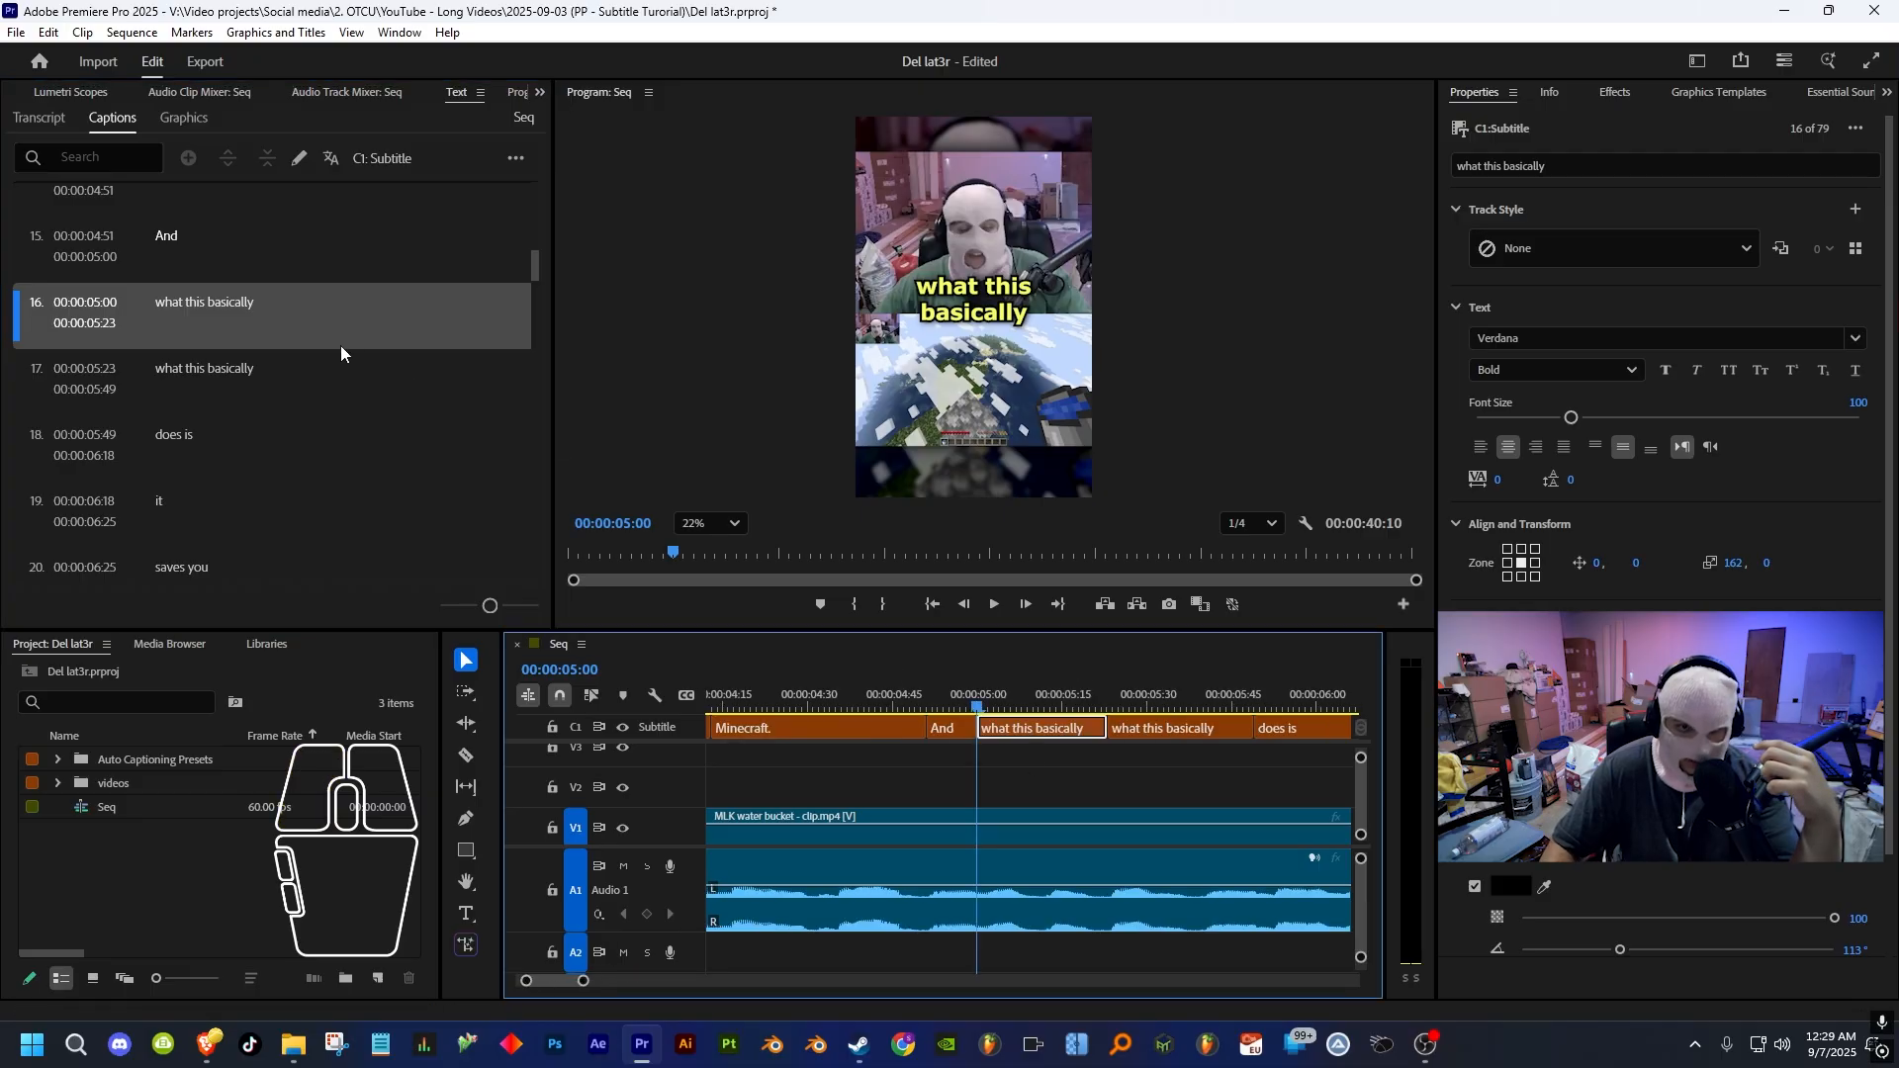
pyautogui.click(179, 370)
pyautogui.click(190, 322)
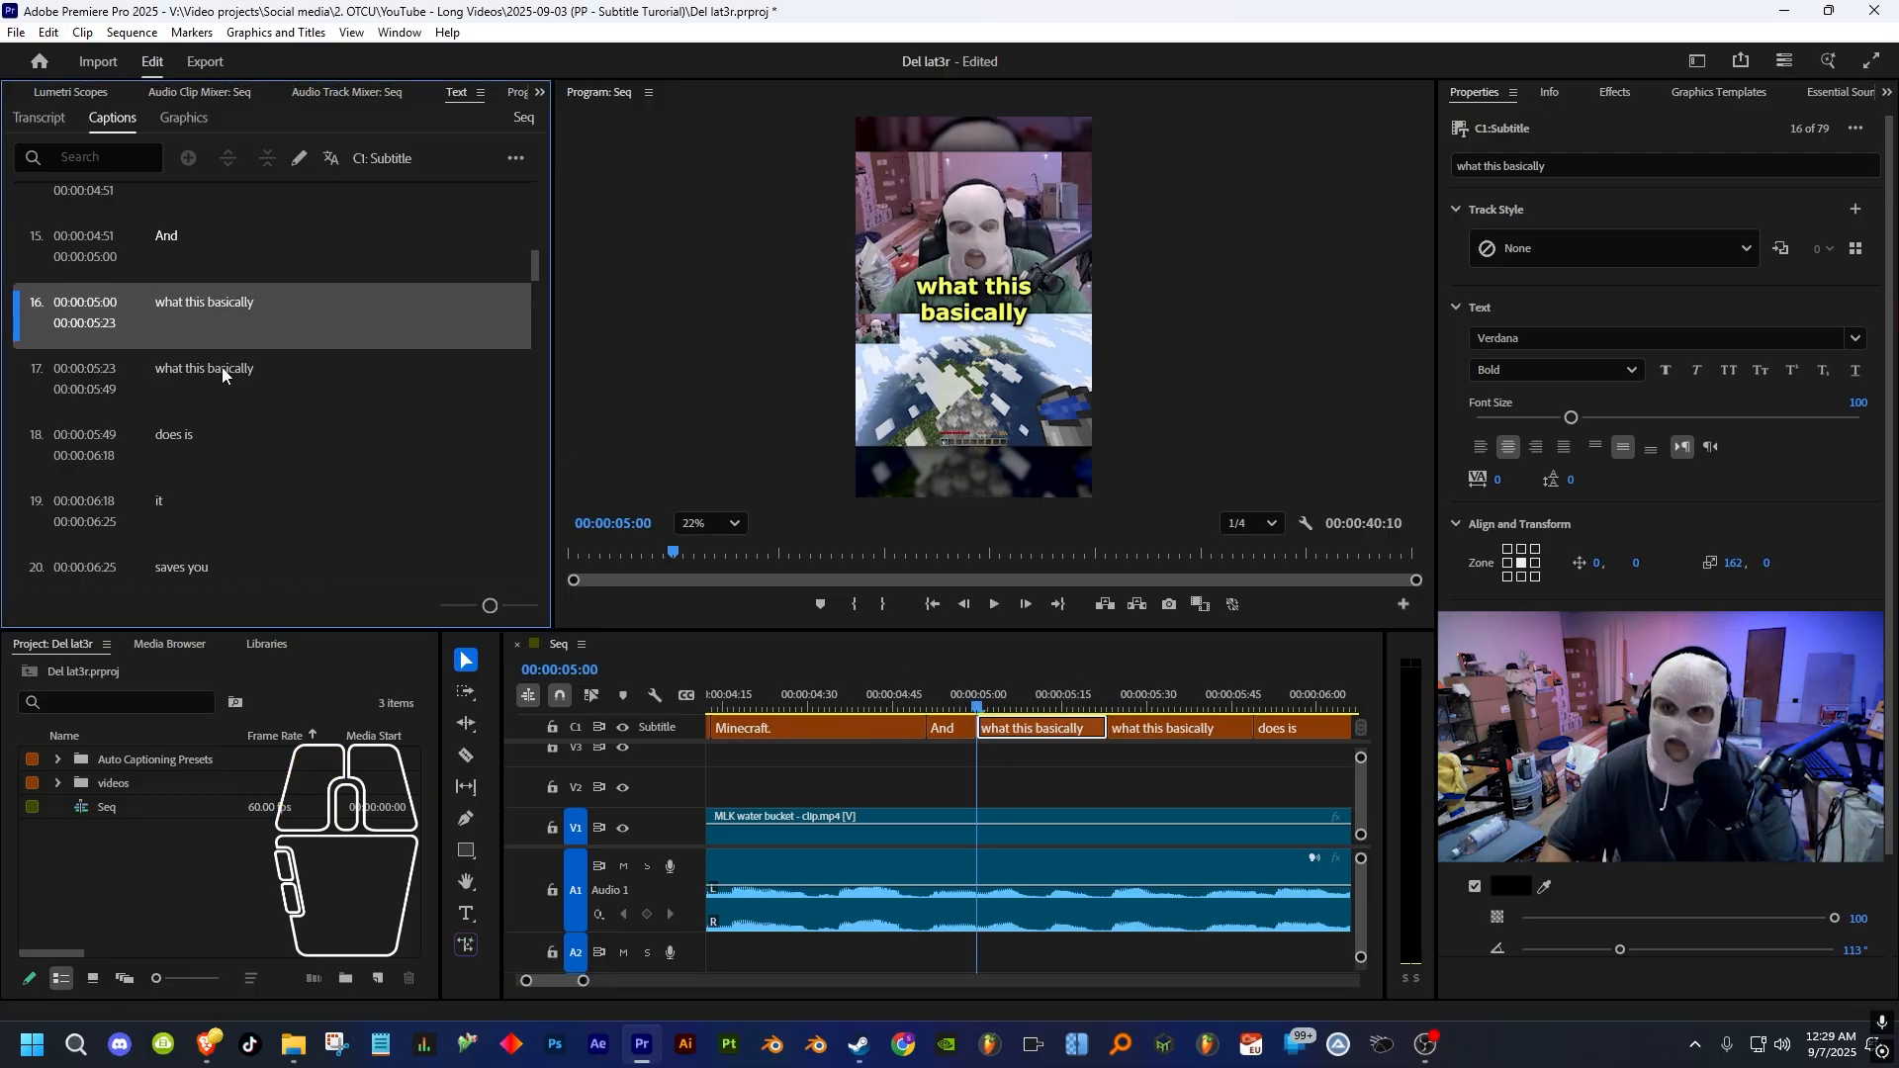
pyautogui.click(1486, 166)
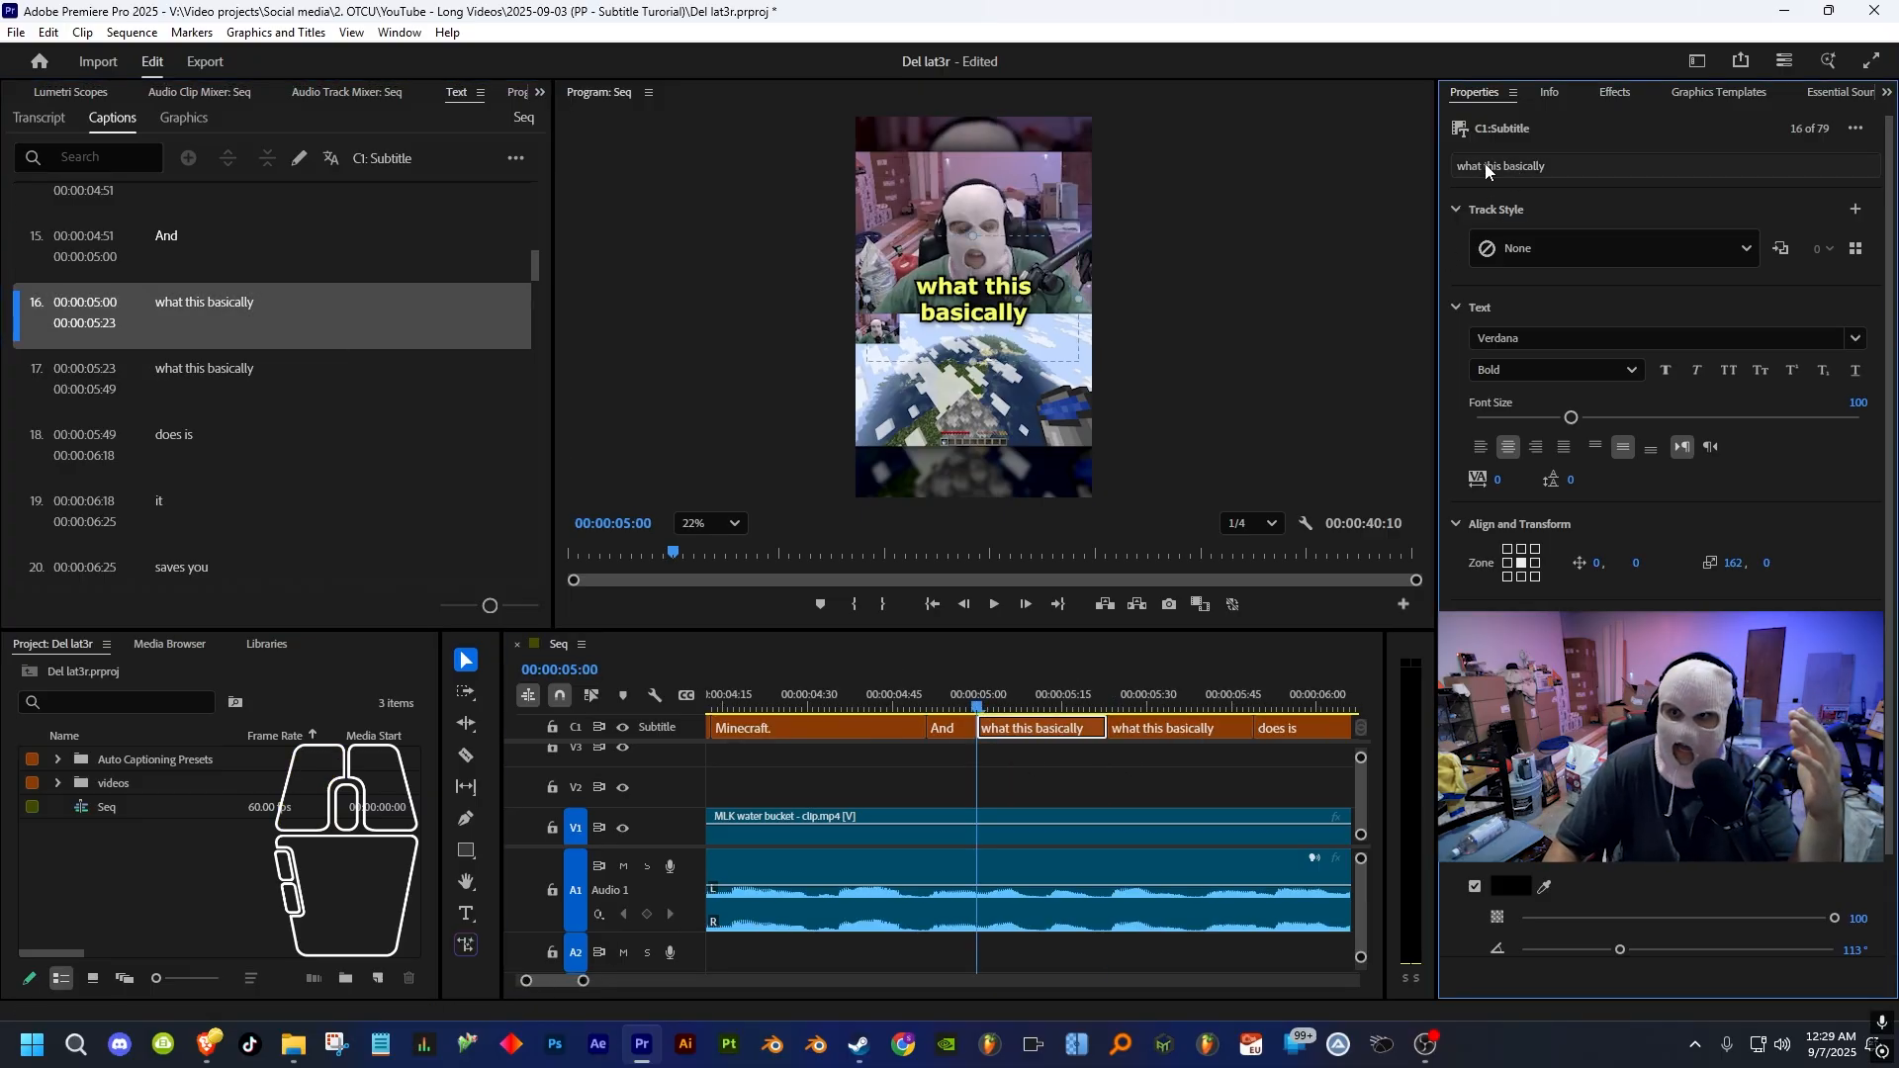
pyautogui.click(1167, 728)
pyautogui.click(1528, 166)
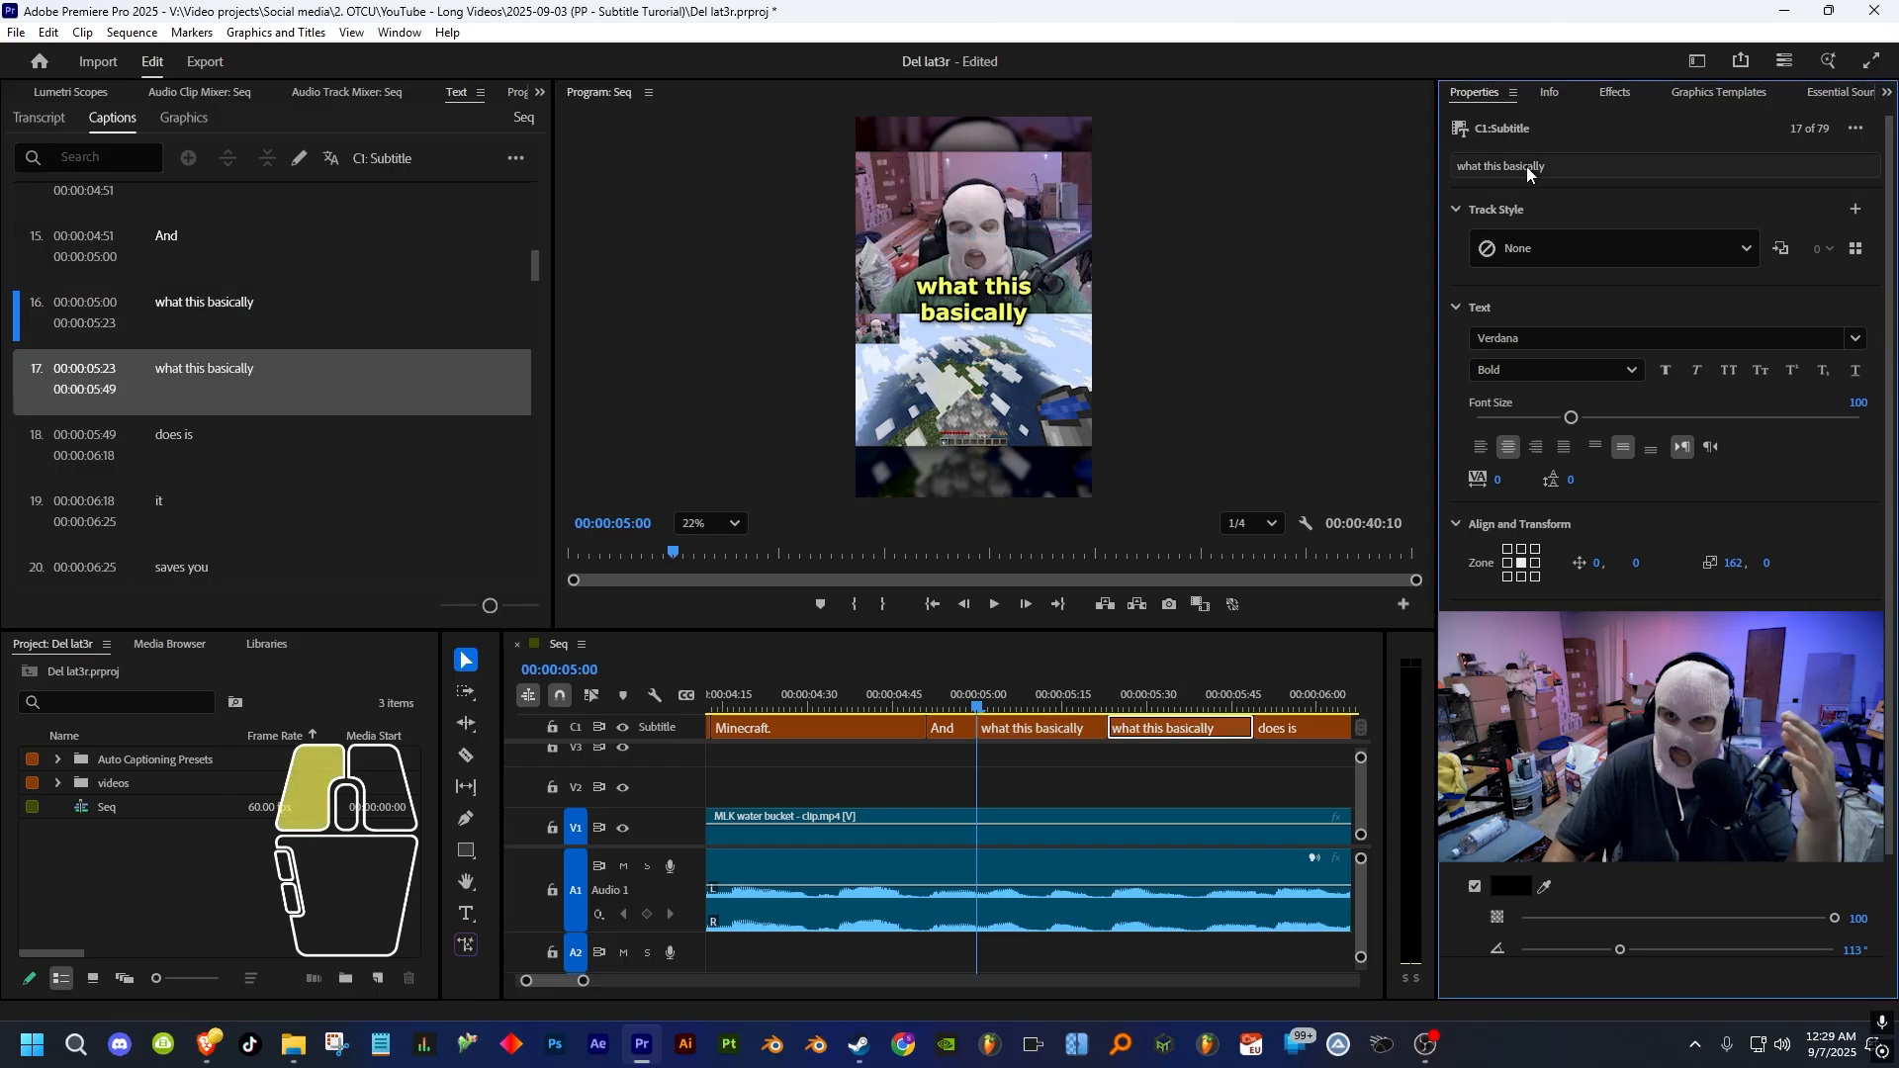
pyautogui.click(951, 285)
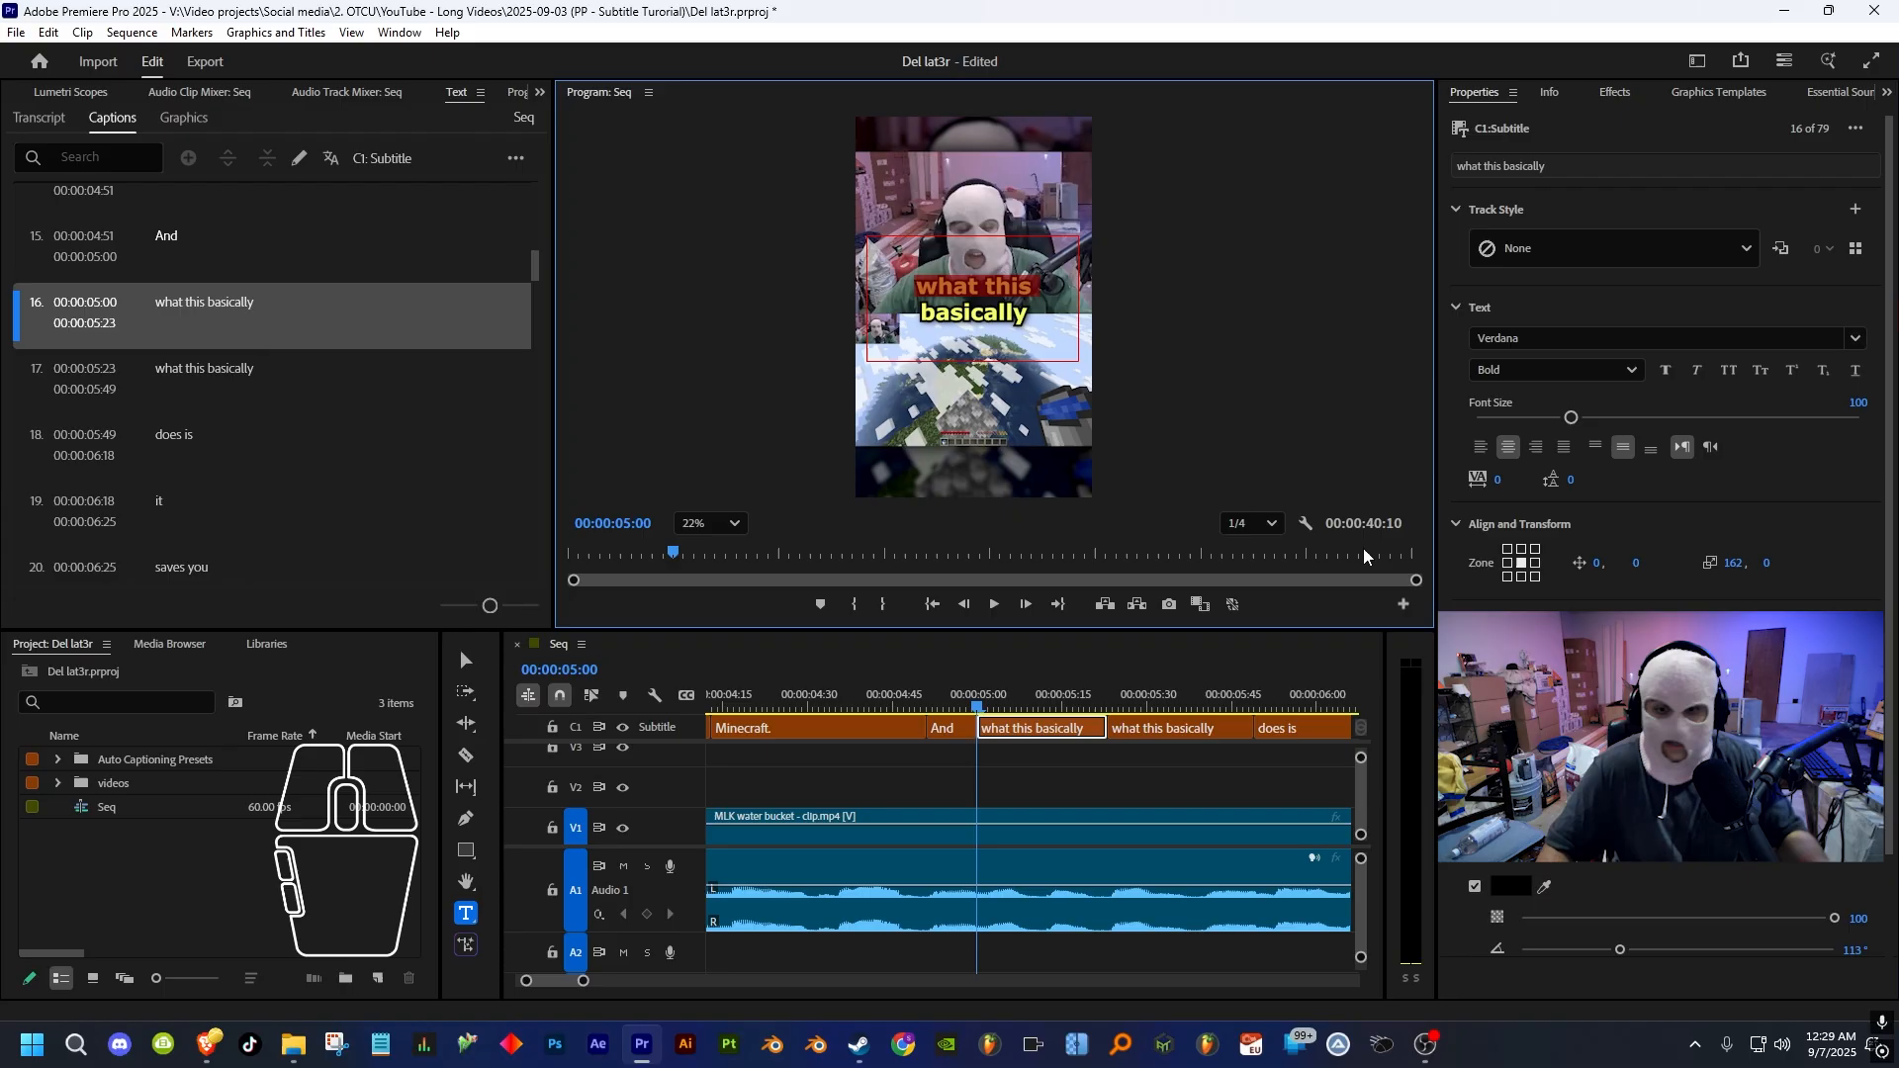
pyautogui.click(1125, 731)
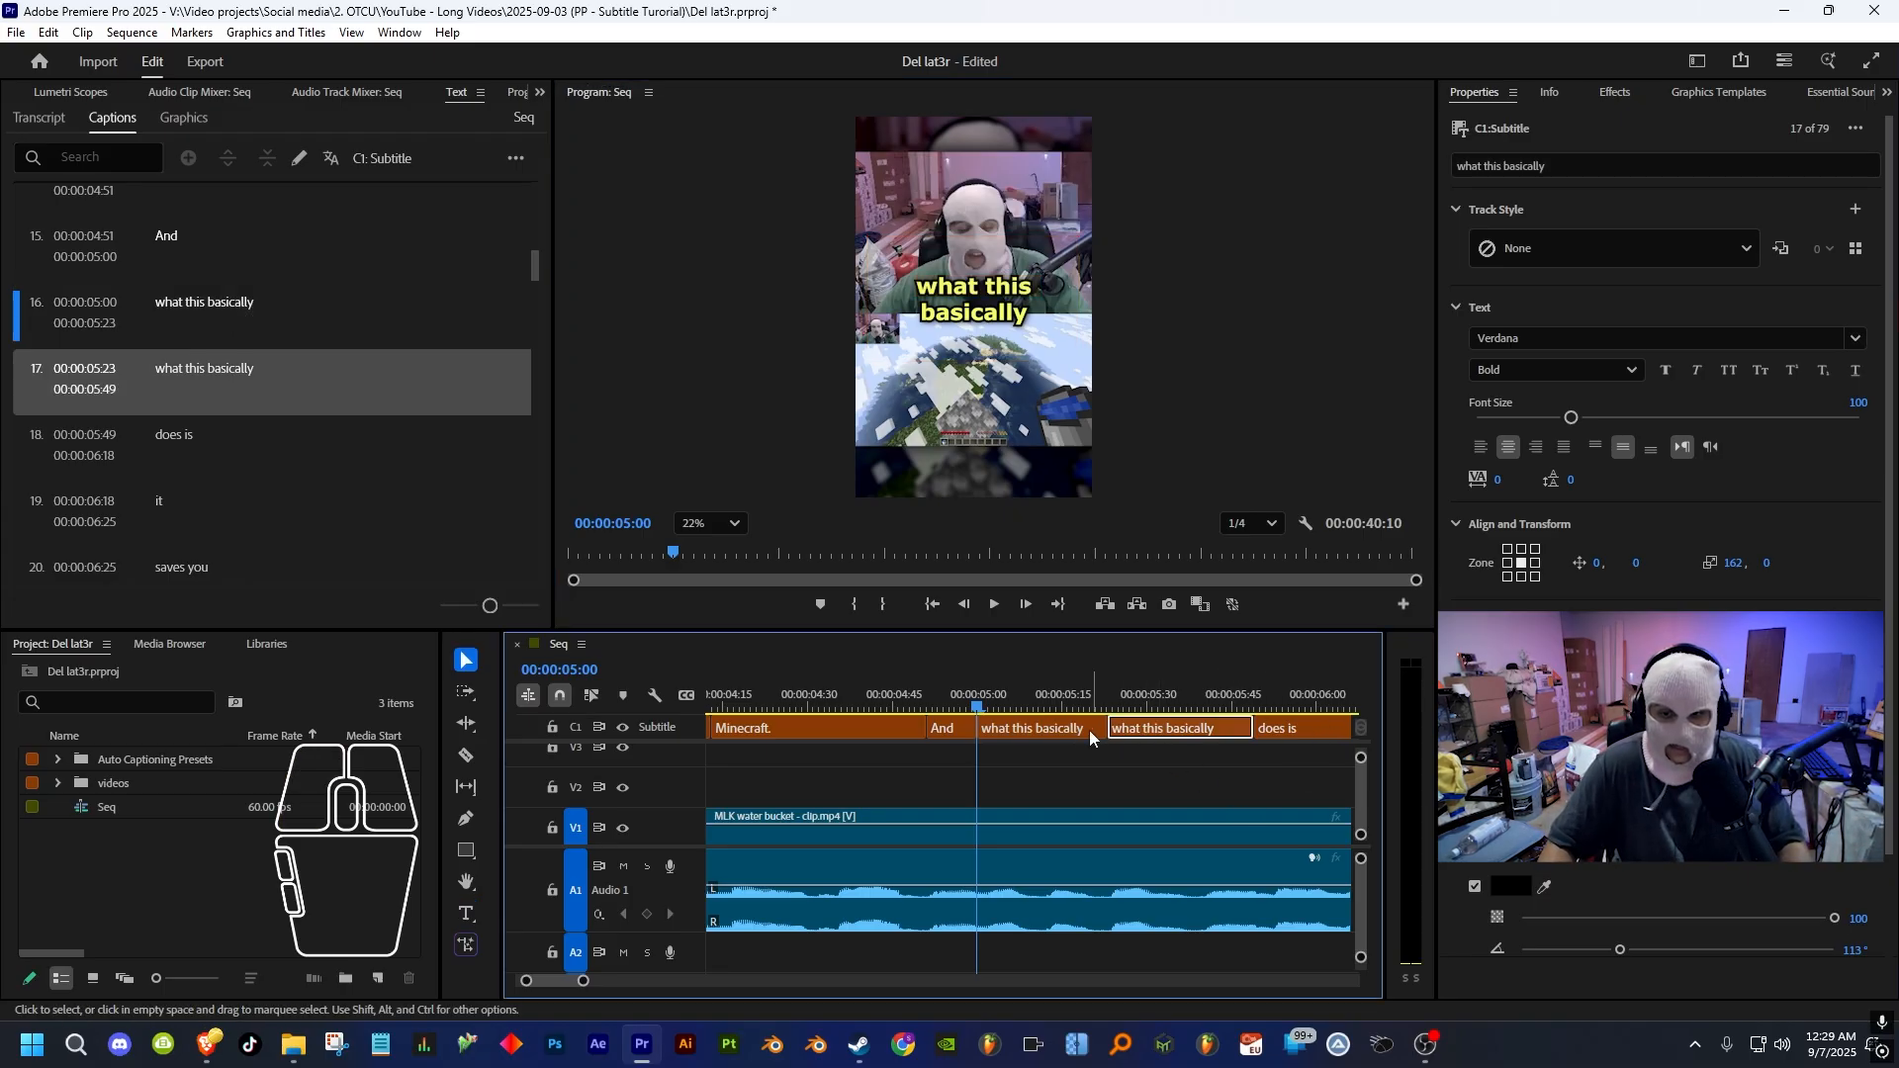
pyautogui.click(1030, 728)
pyautogui.click(1166, 729)
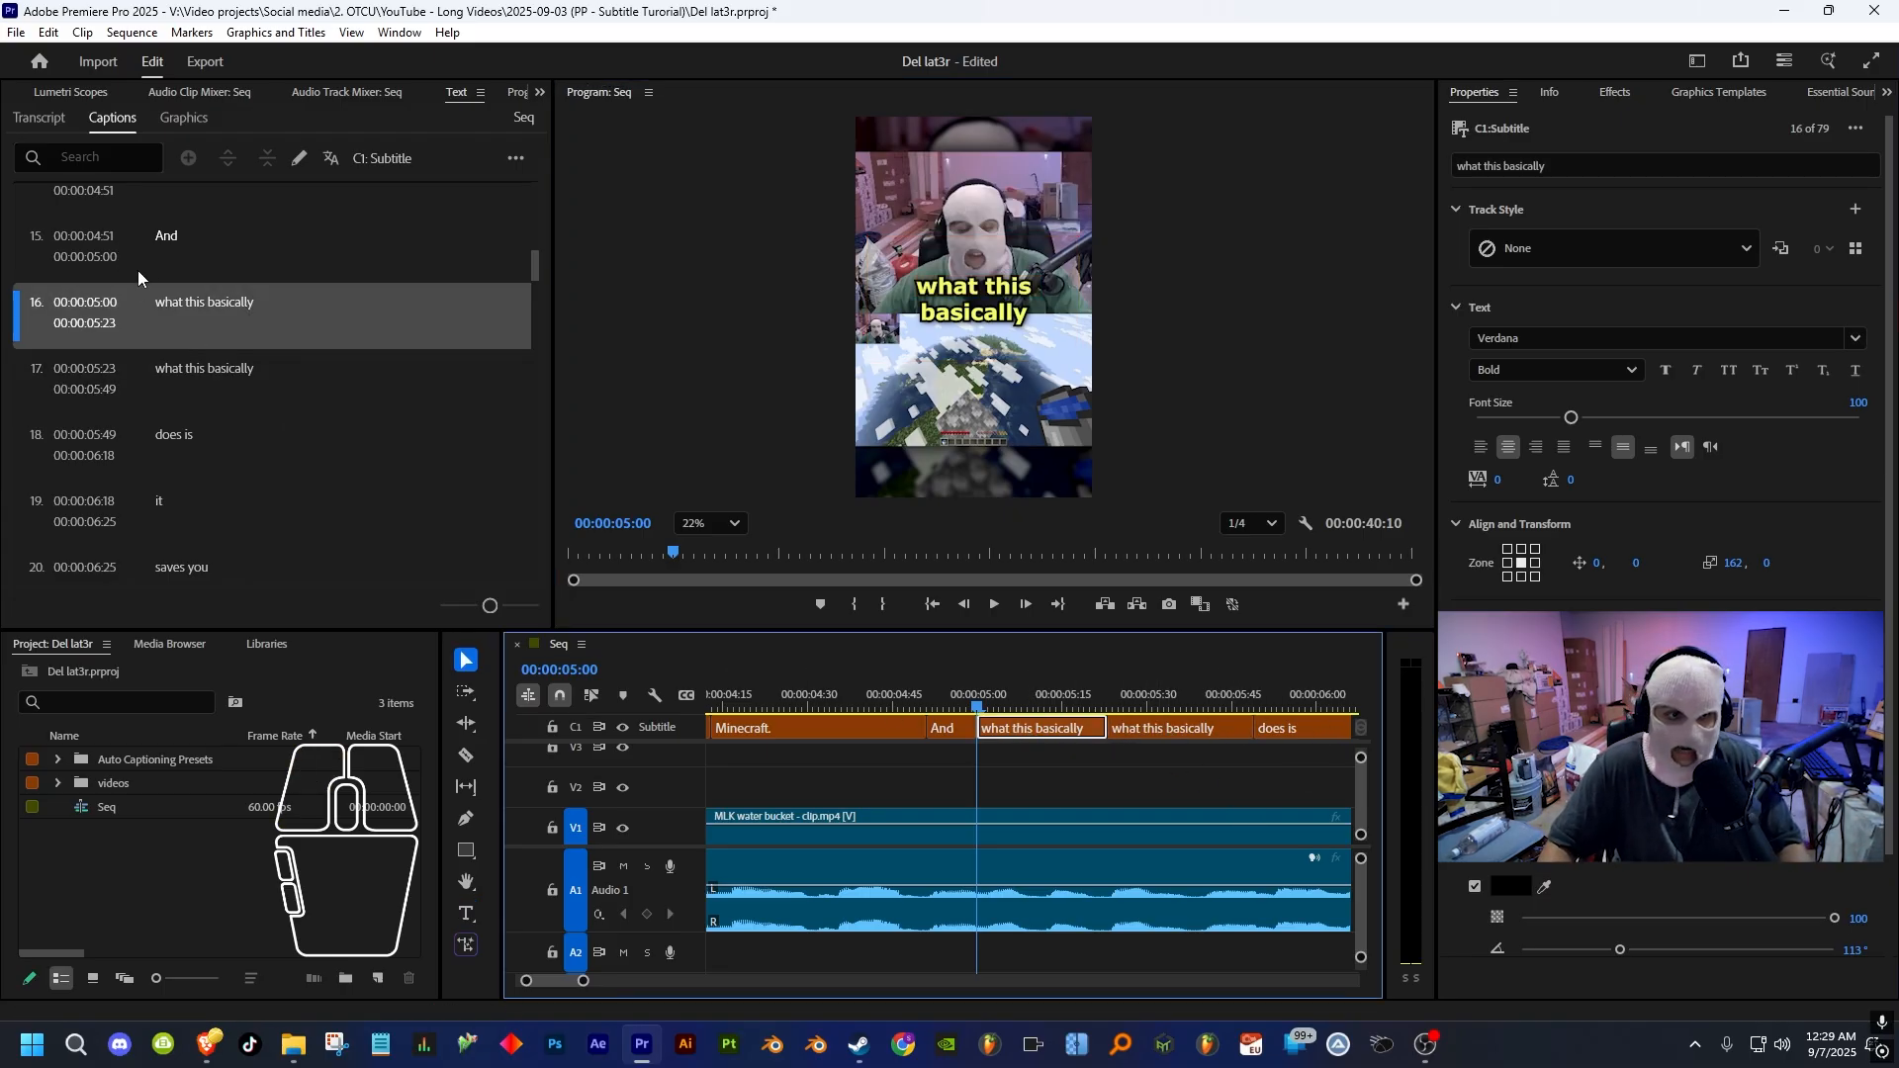
# - Shorten the text of the first "what this basically" caption, starting at 00:00:05:00, to "what this"
pyautogui.click(174, 376)
pyautogui.click(176, 326)
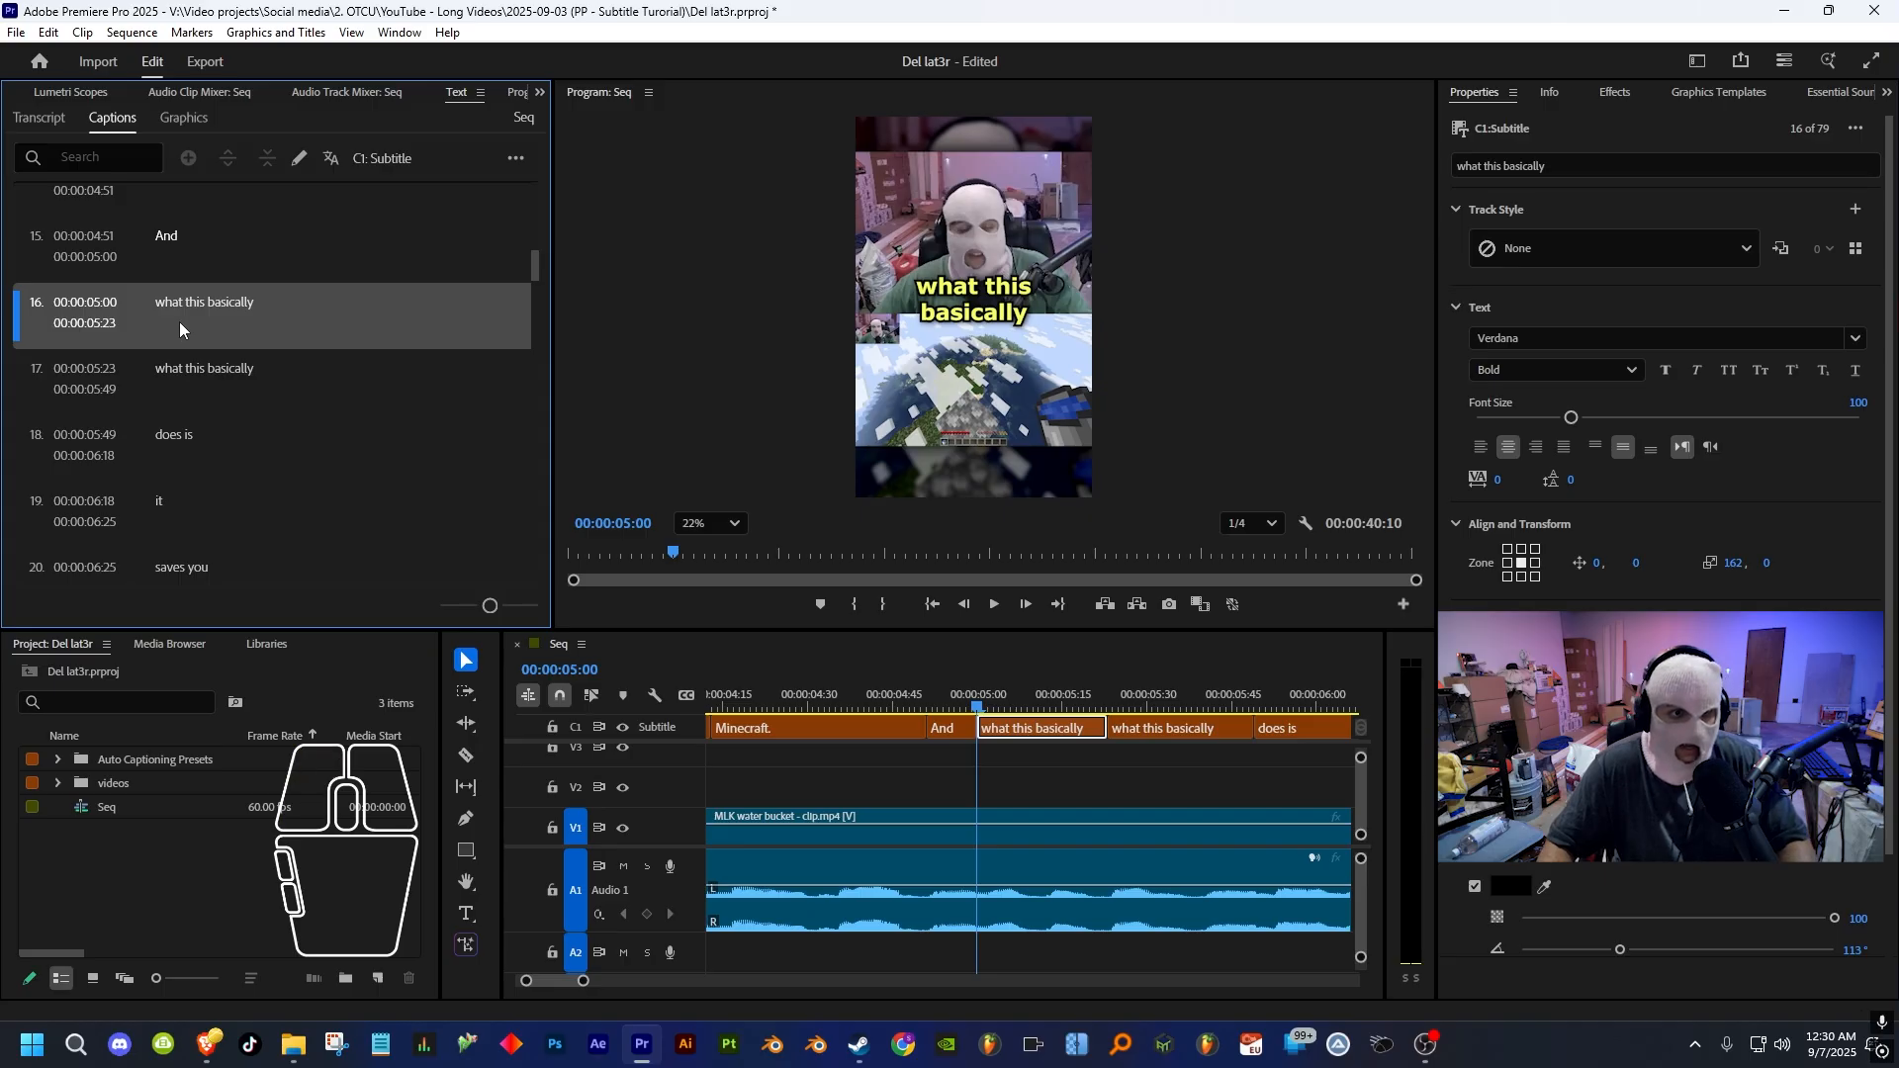
pyautogui.click(180, 322)
pyautogui.click(291, 307)
pyautogui.press('BackSpace')
pyautogui.press('BackSpace')
pyautogui.press('BackSpace')
pyautogui.press('BackSpace')
pyautogui.press('BackSpace')
pyautogui.press('BackSpace')
pyautogui.press('BackSpace')
pyautogui.press('BackSpace')
pyautogui.press('BackSpace')
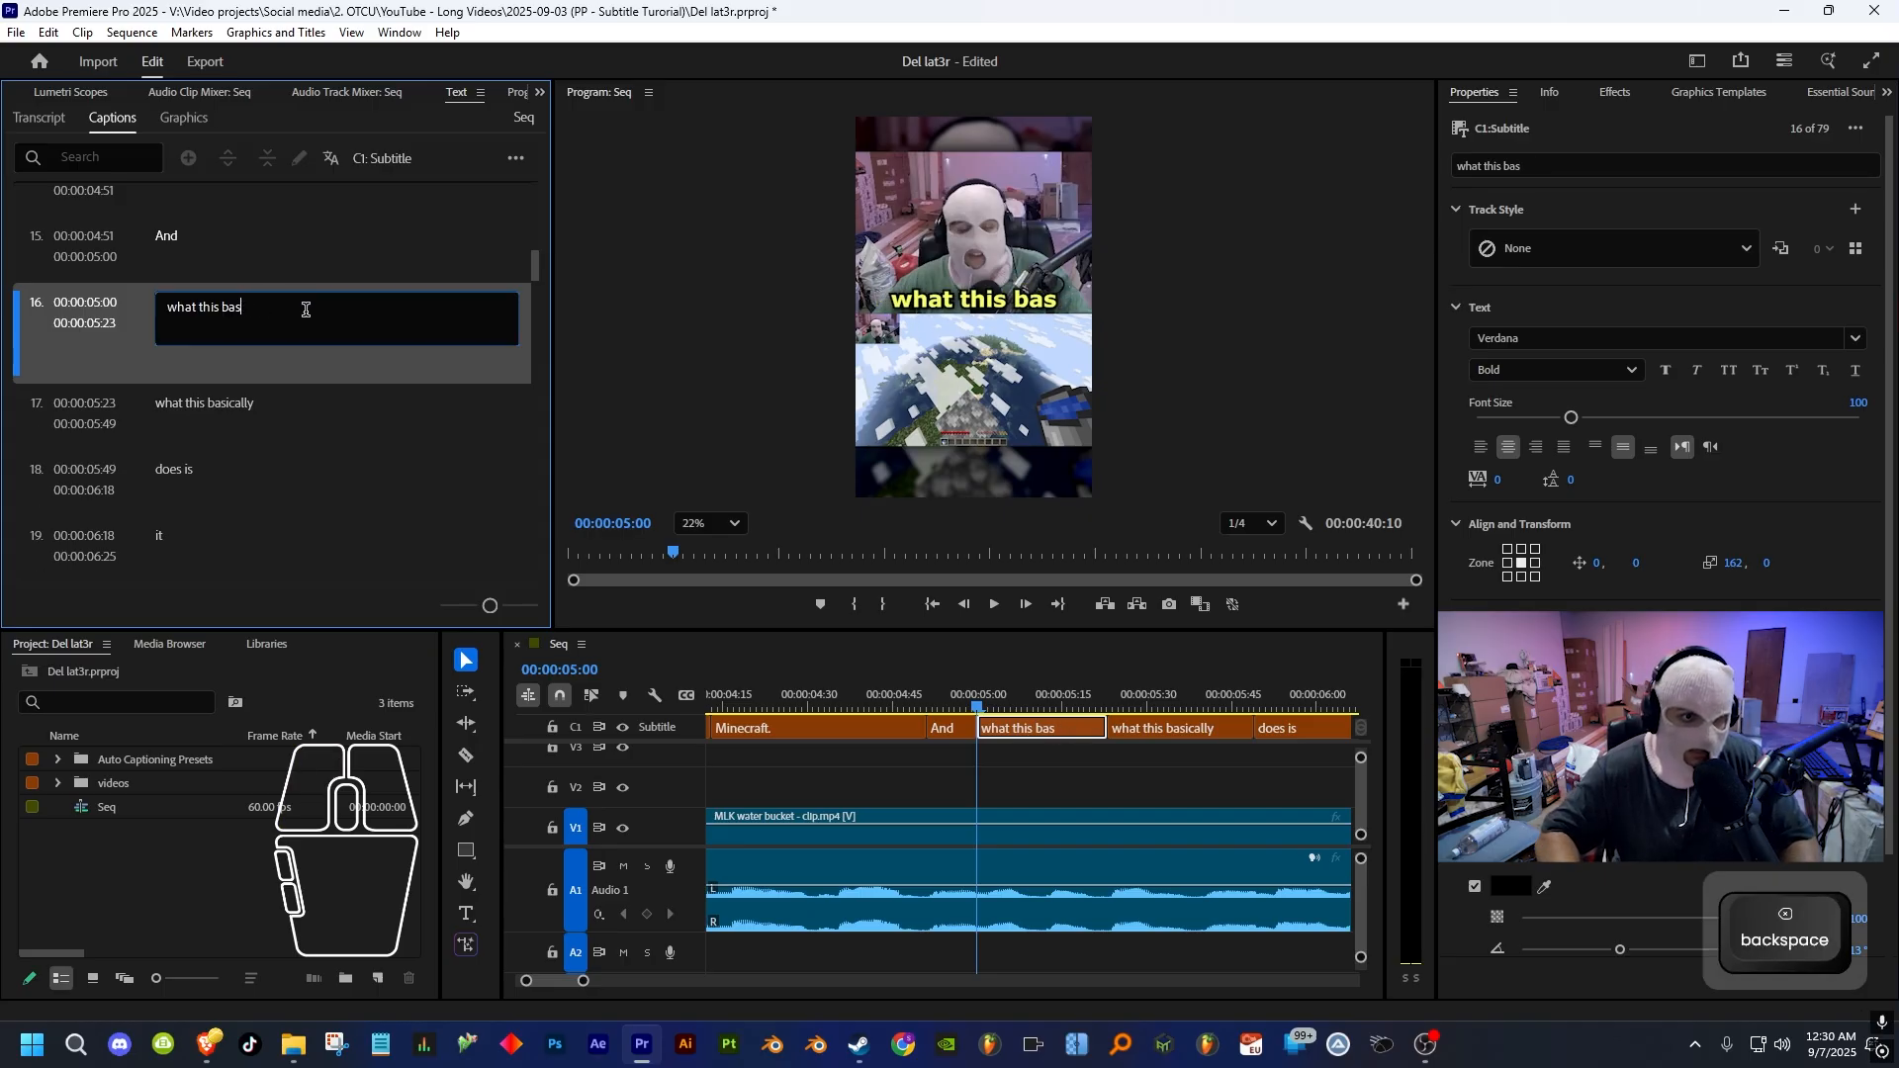
# - Remove "what this" from the caption starting at 00:00:05:23, leaving only "basically"
pyautogui.click(225, 410)
pyautogui.click(210, 366)
pyautogui.click(209, 368)
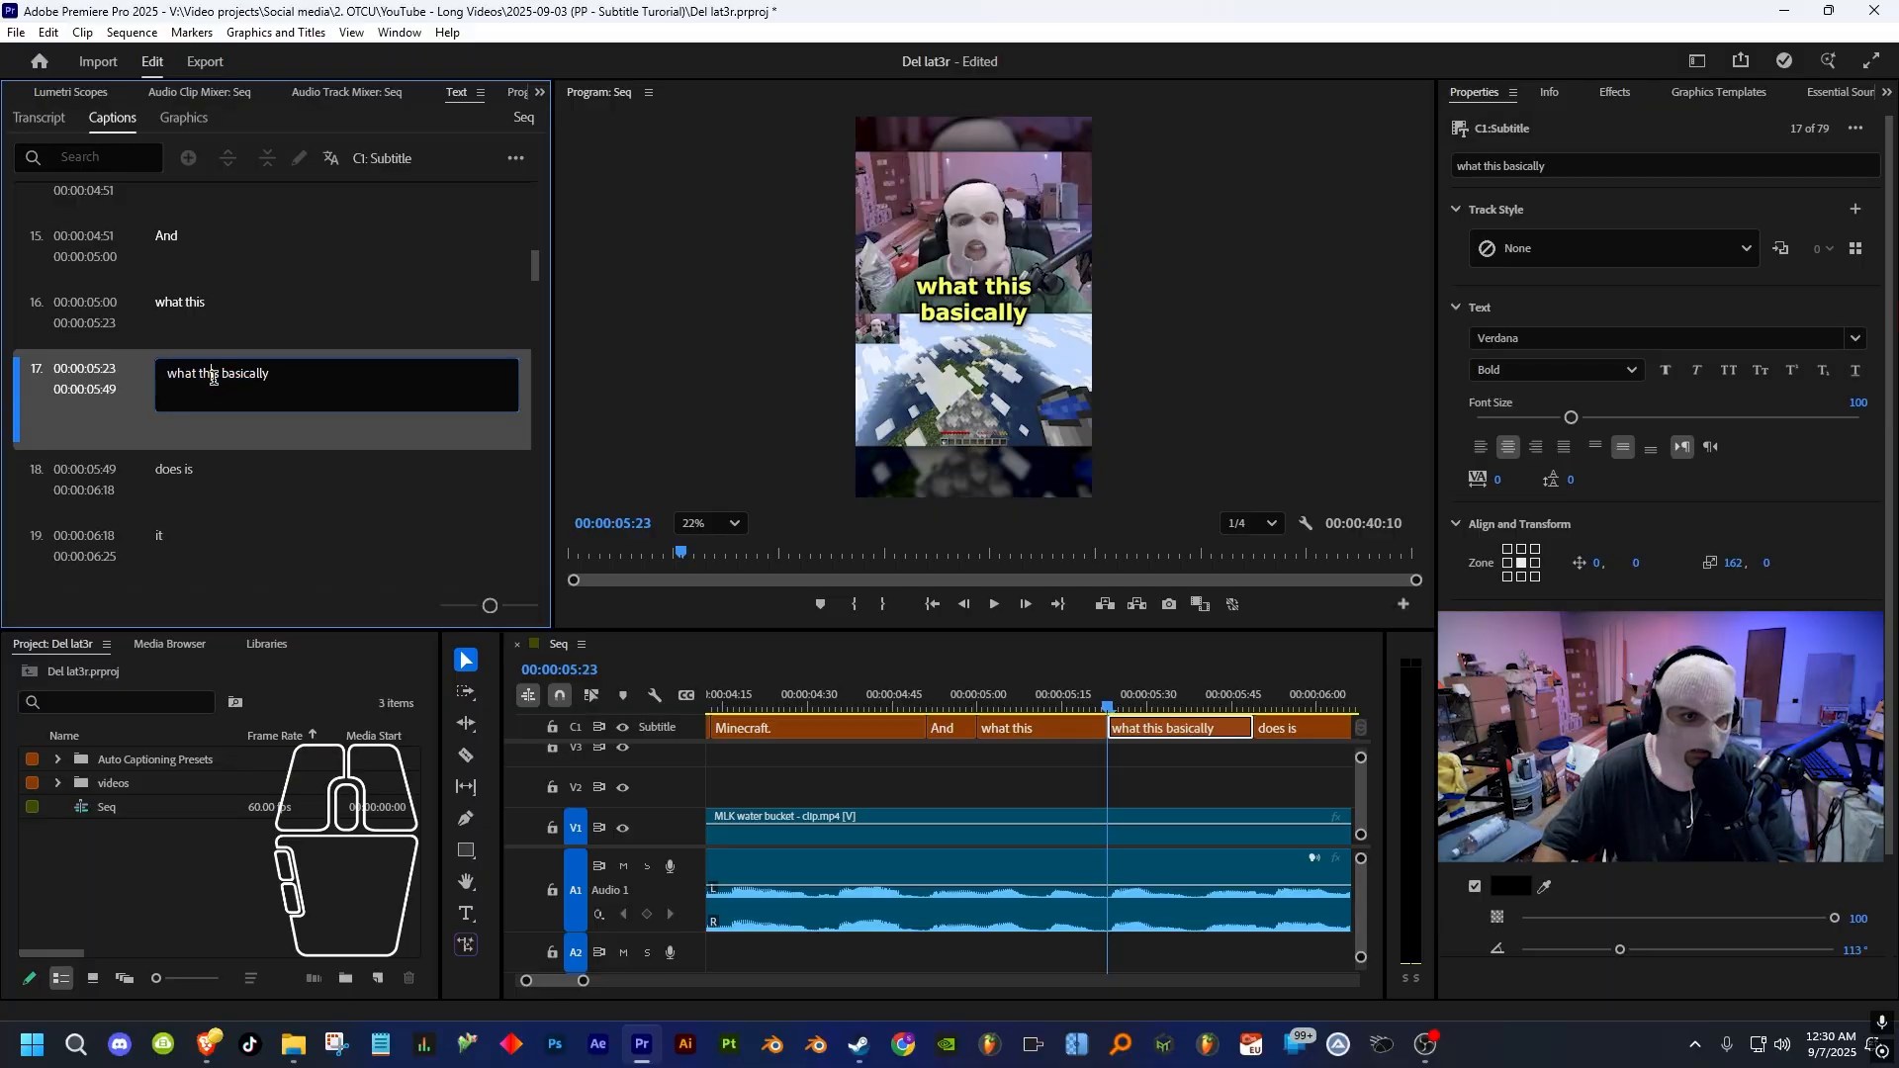
pyautogui.moveTo(224, 374); pyautogui.dragTo(60, 381)
pyautogui.press('BackSpace')
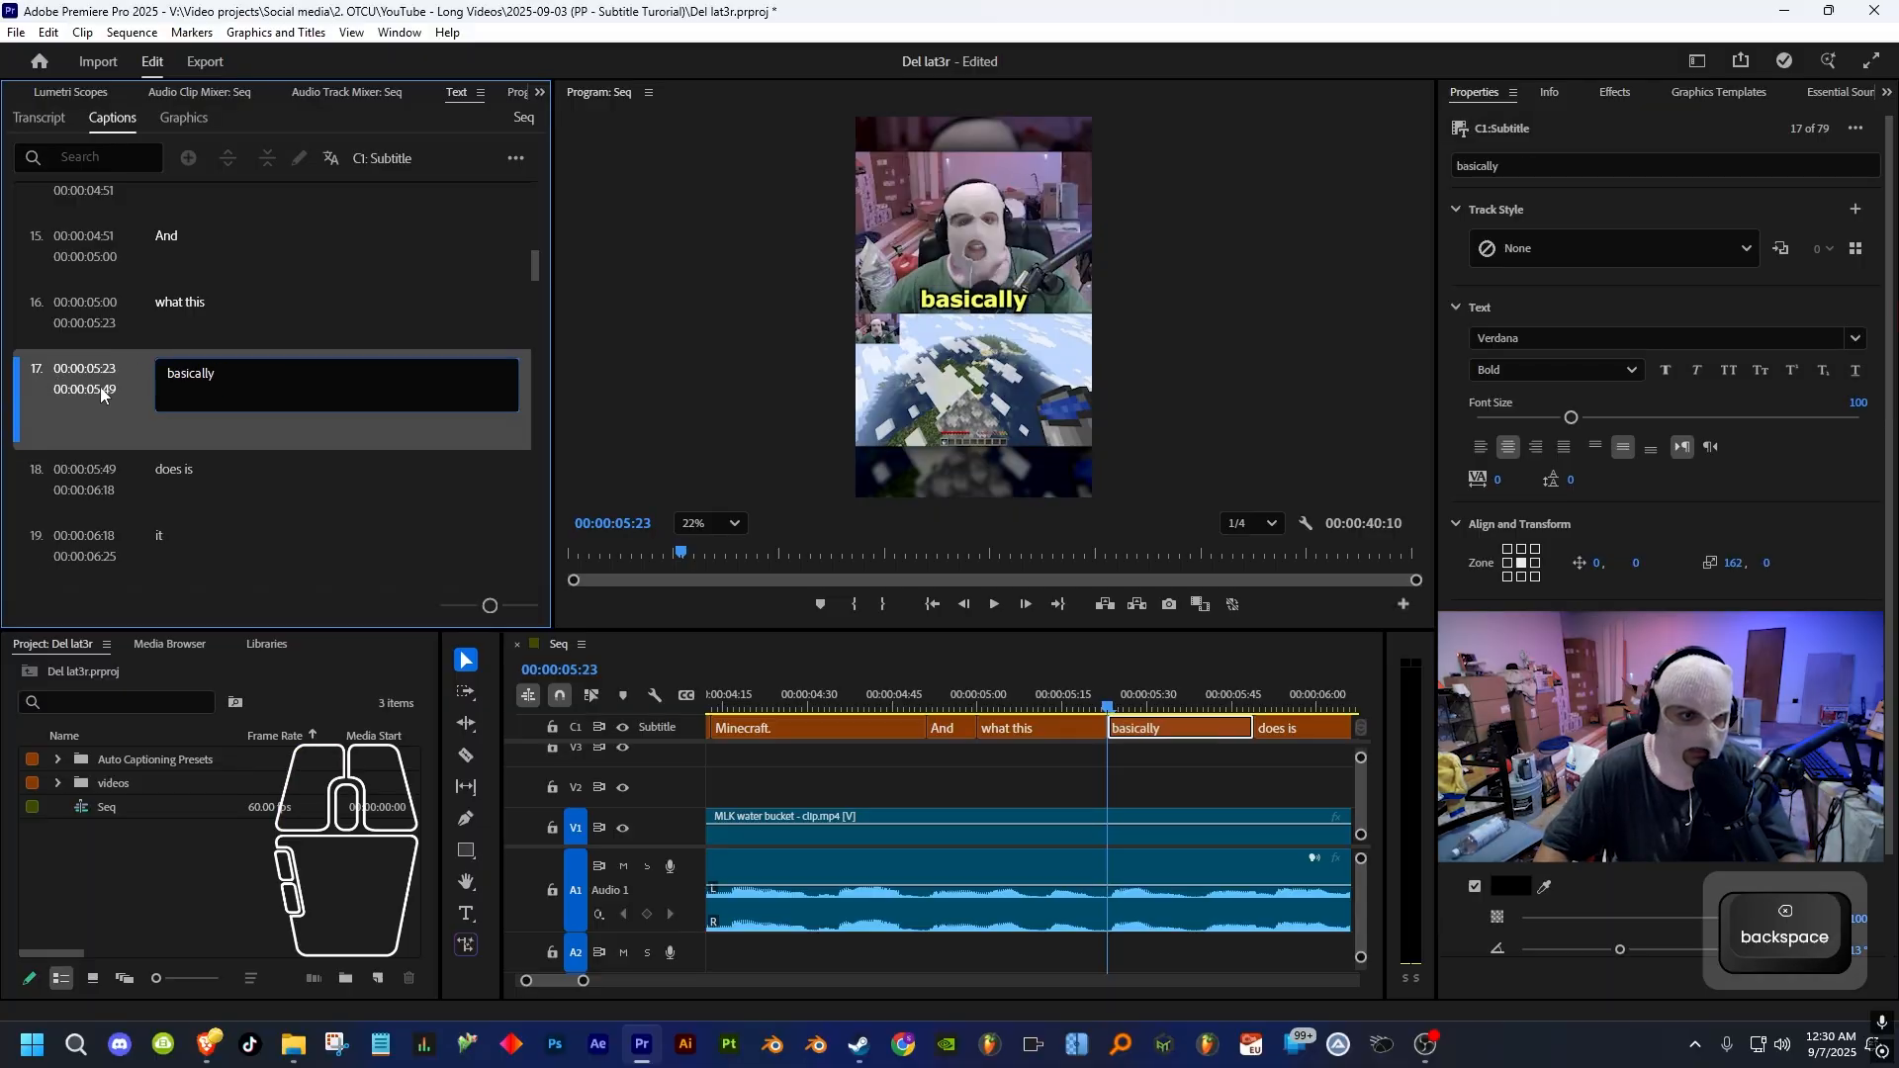
# - Play the captions "what this" and "basically", and continue through the following captions to check their wording and timing
pyautogui.click(972, 703)
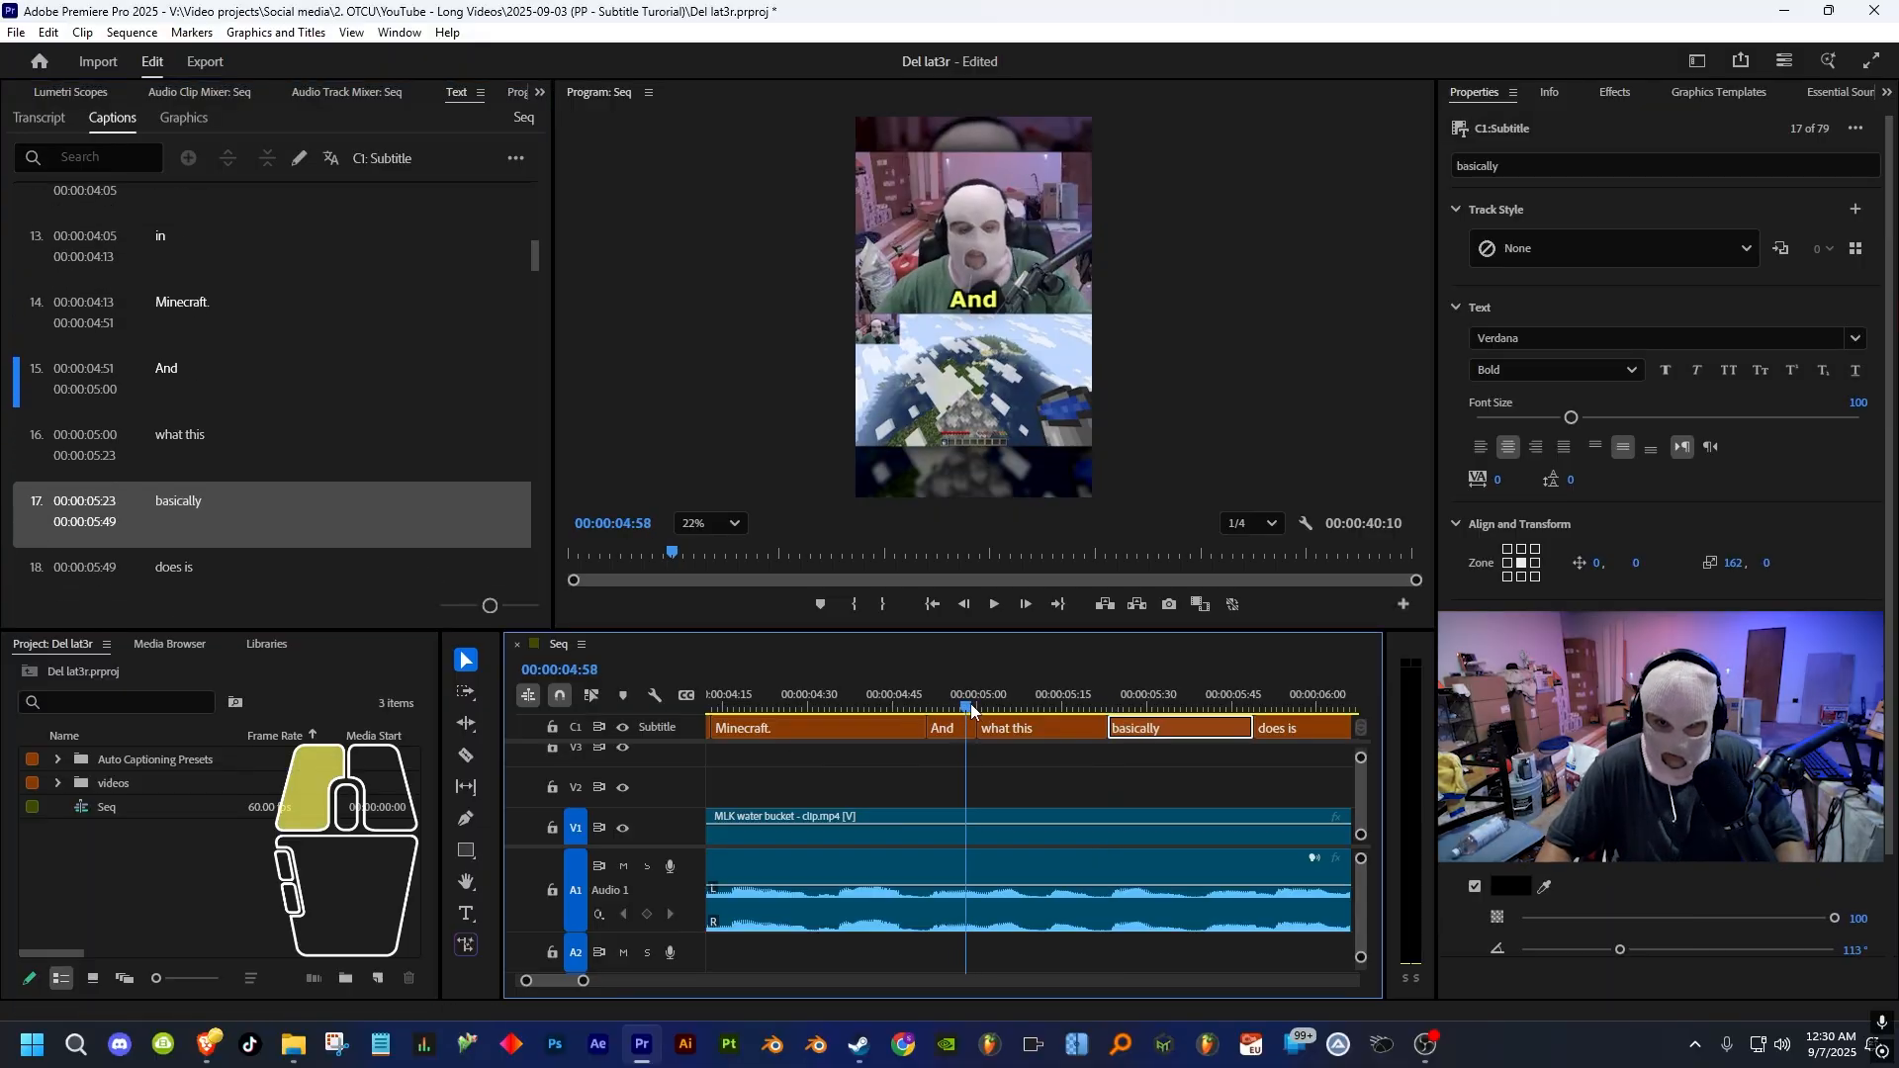
pyautogui.press('space')
pyautogui.press('space')
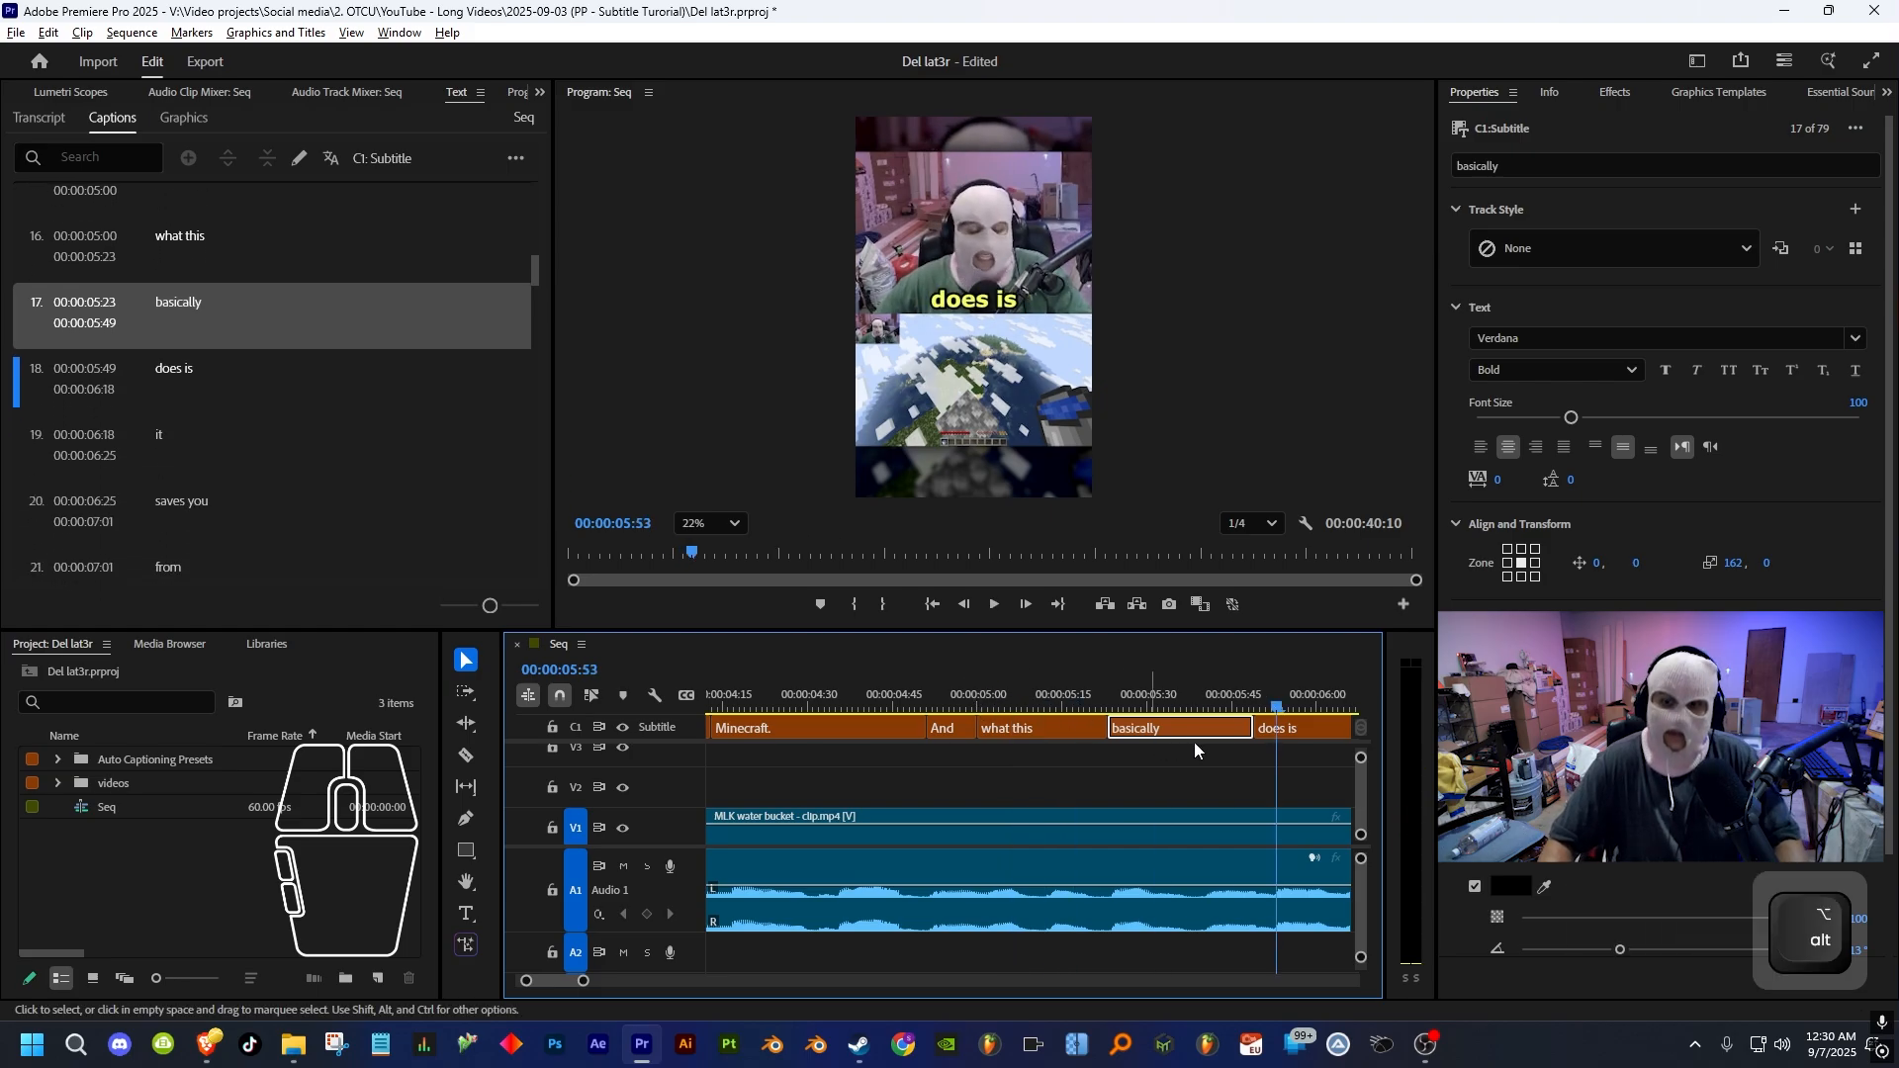
pyautogui.keyDown('alt'); pyautogui.scroll(-2, 1195, 742); pyautogui.keyUp('alt')
pyautogui.keyDown('alt'); pyautogui.scroll(-3, 1137, 754); pyautogui.keyUp('alt')
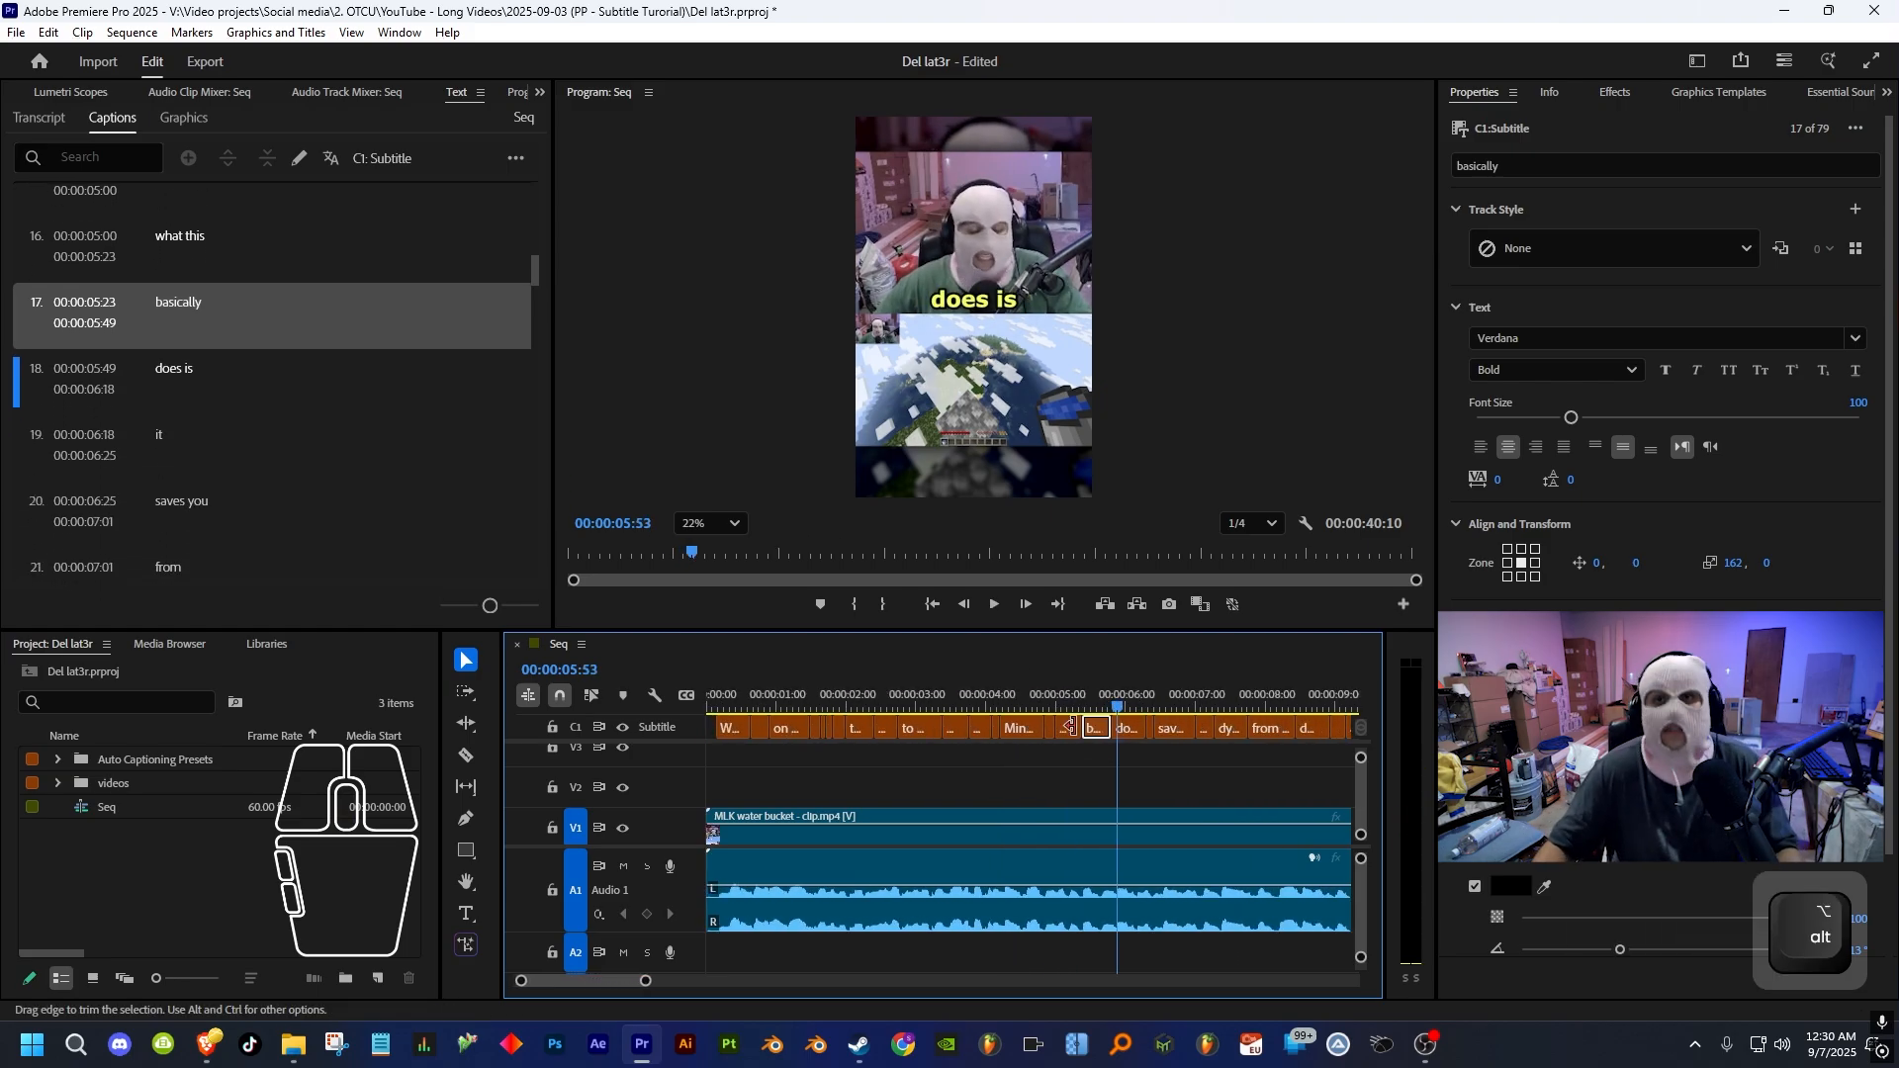
pyautogui.keyDown('alt'); pyautogui.scroll(-3, 948, 769); pyautogui.keyUp('alt')
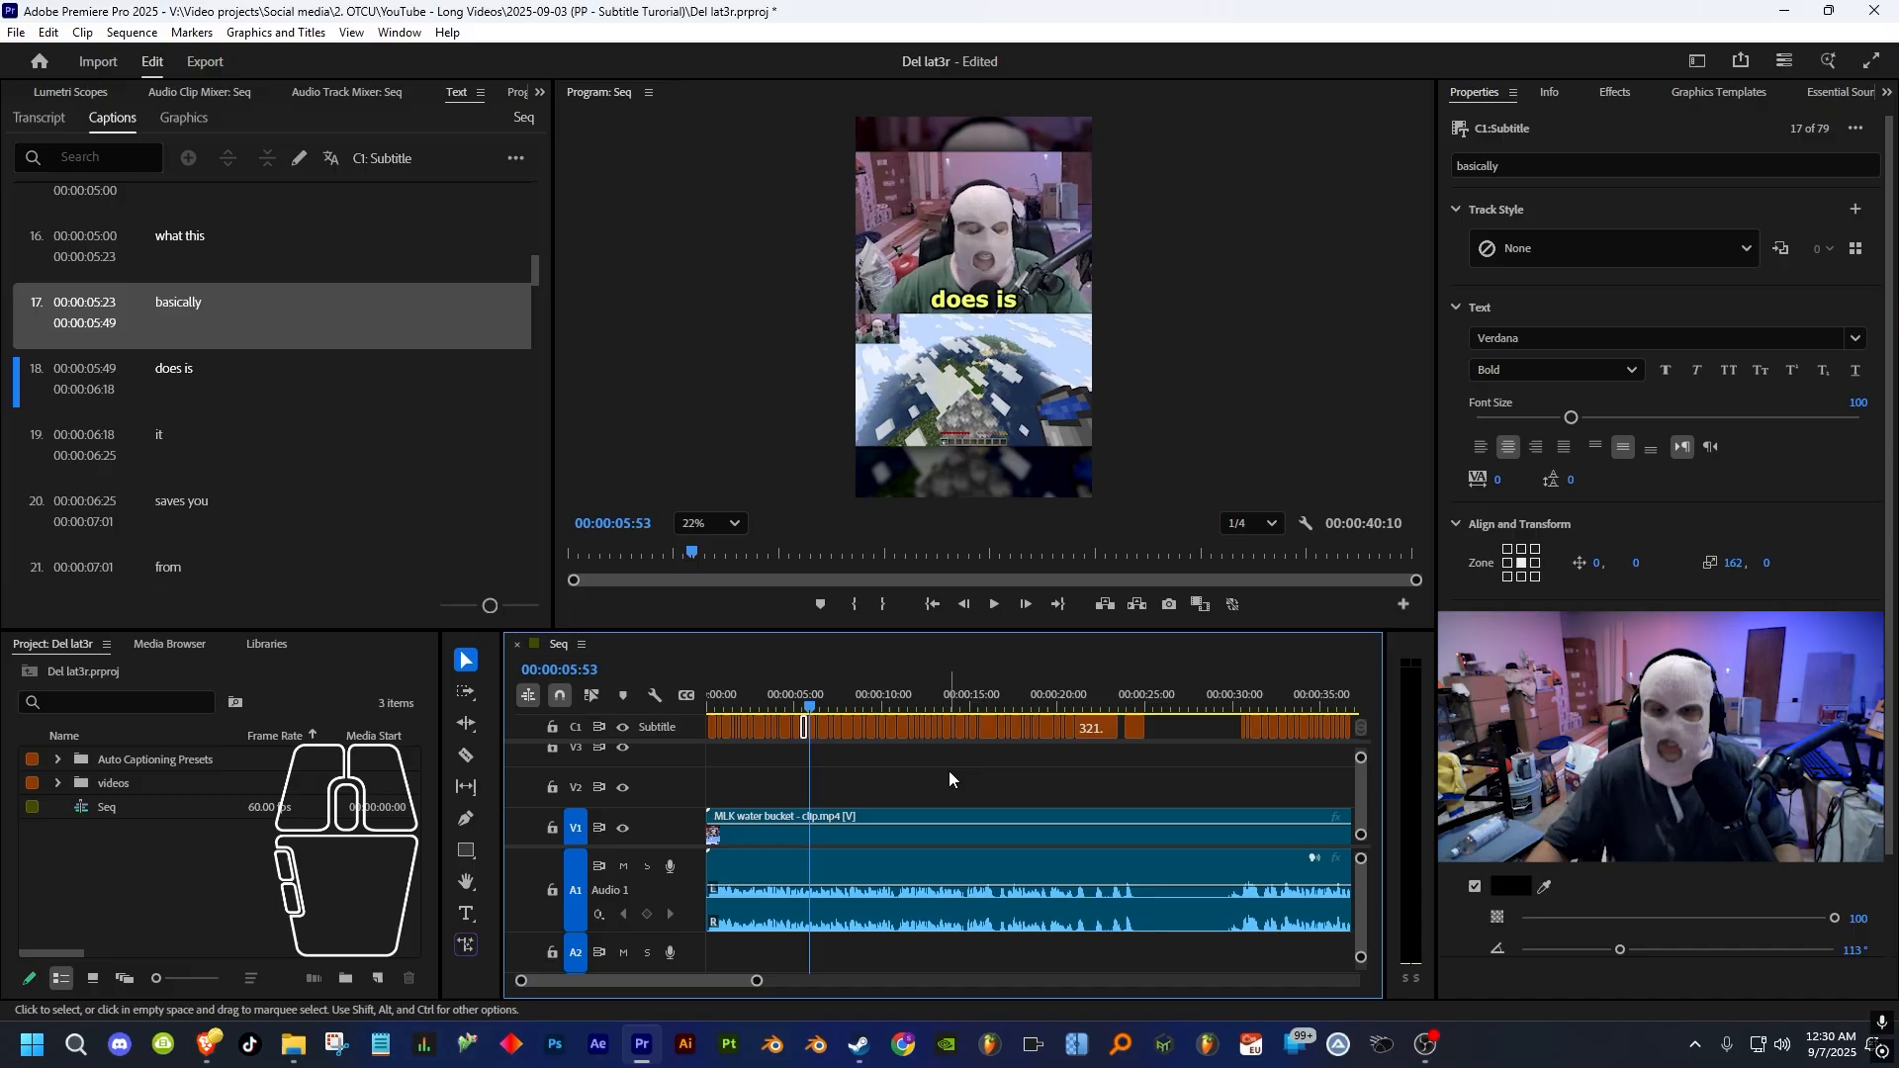
pyautogui.press('space')
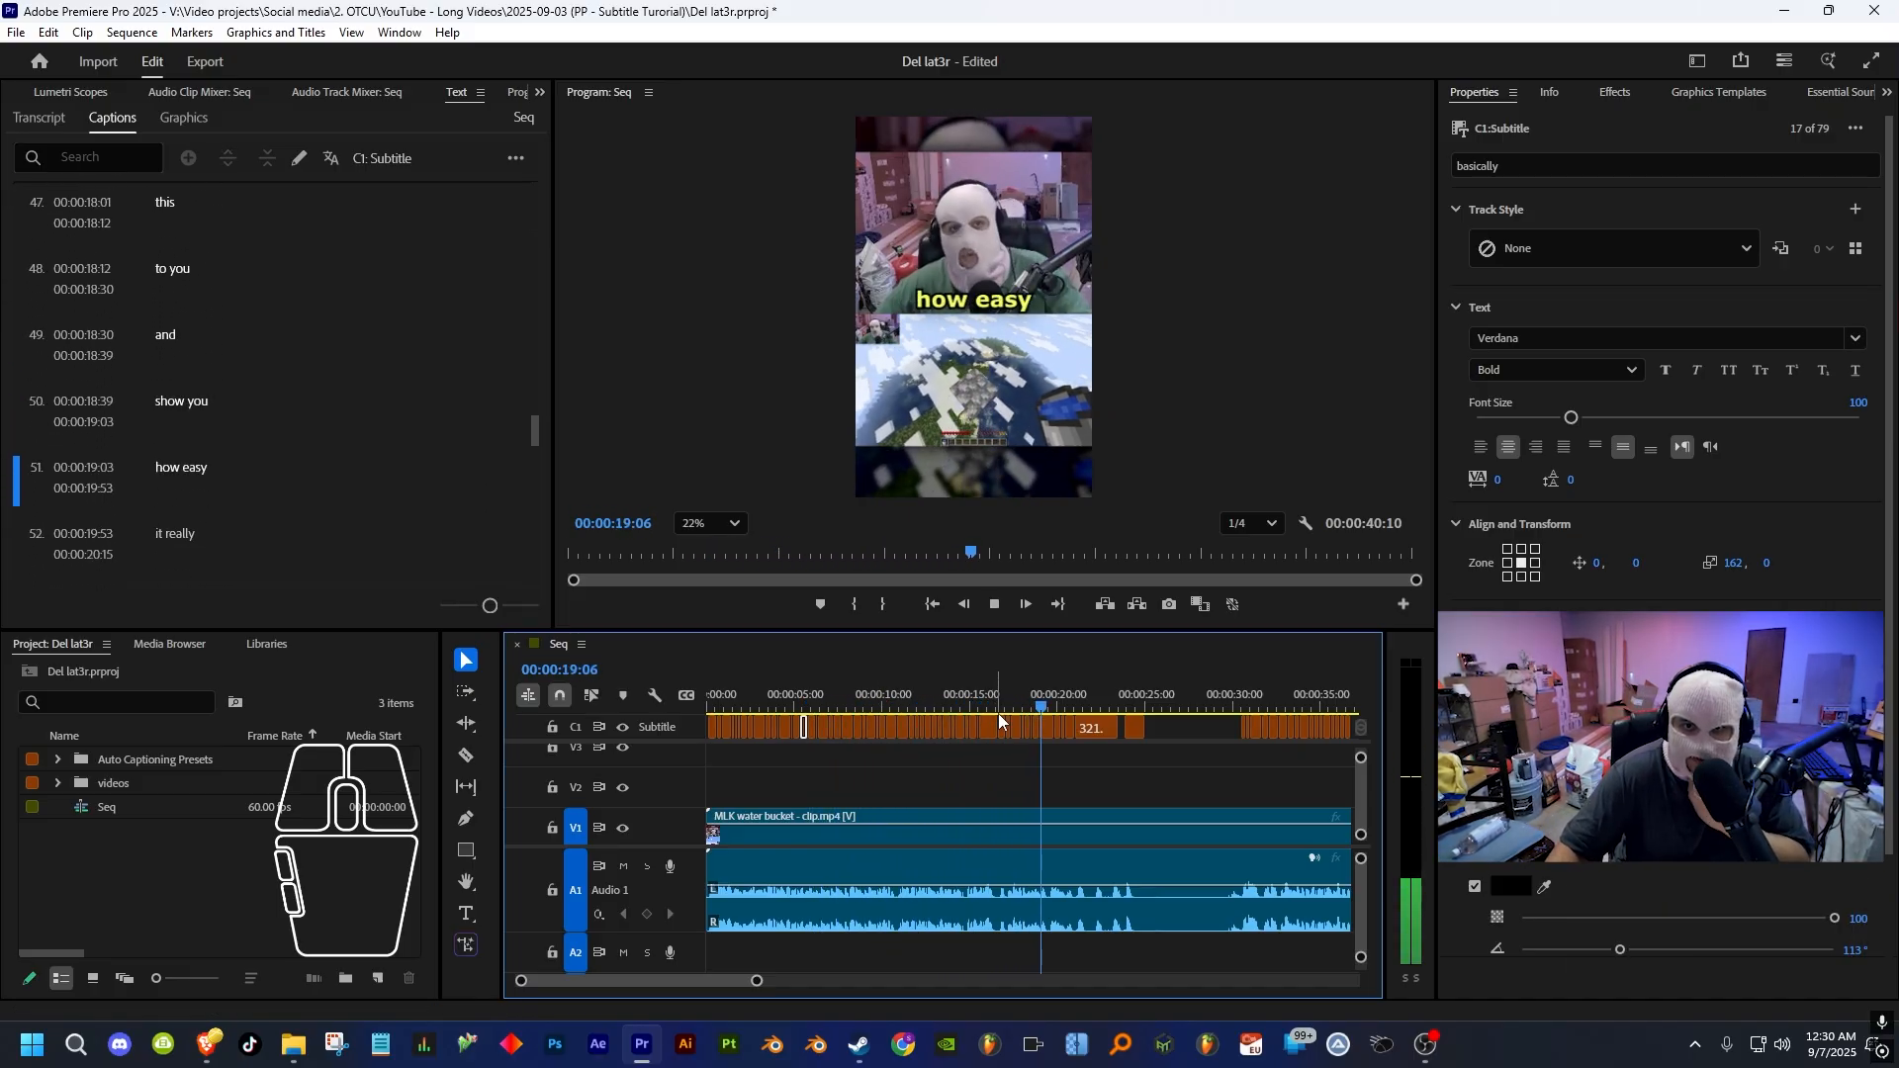
# - Split the caption "hit the water." in two and set the parts' texts to "hit the" and "water."
pyautogui.moveTo(998, 707); pyautogui.dragTo(933, 709)
pyautogui.keyDown('alt'); pyautogui.scroll(5, 990, 706); pyautogui.keyUp('alt')
pyautogui.hotkey('ctrl', 'k')
pyautogui.doubleClick(965, 730)
pyautogui.write('water.')
pyautogui.doubleClick(908, 732)
pyautogui.write('hit the')
# - Split the caption "321." at 00:00:22:12 and 00:00:23:10 and change the three parts to "3", "2" and "1"
pyautogui.press('space')
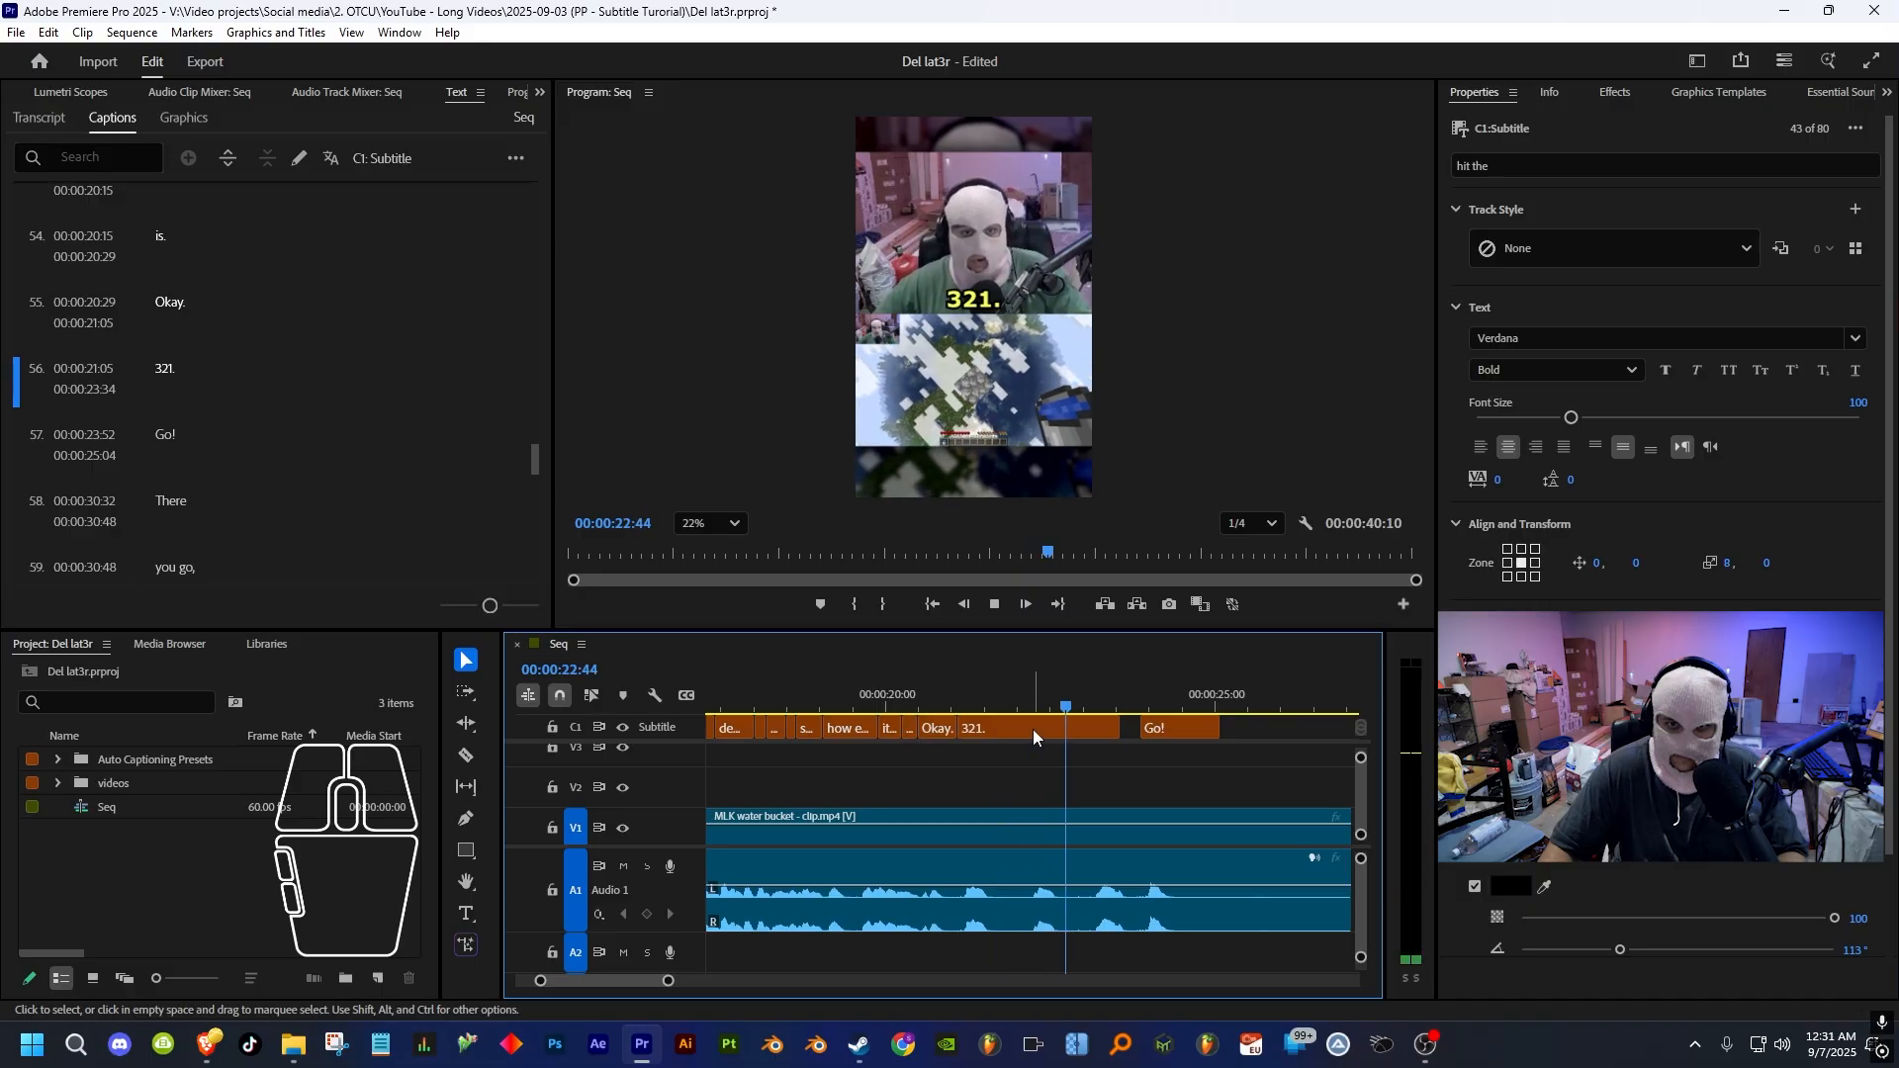
pyautogui.press('space')
pyautogui.keyDown('alt'); pyautogui.scroll(3, 1021, 765); pyautogui.keyUp('alt')
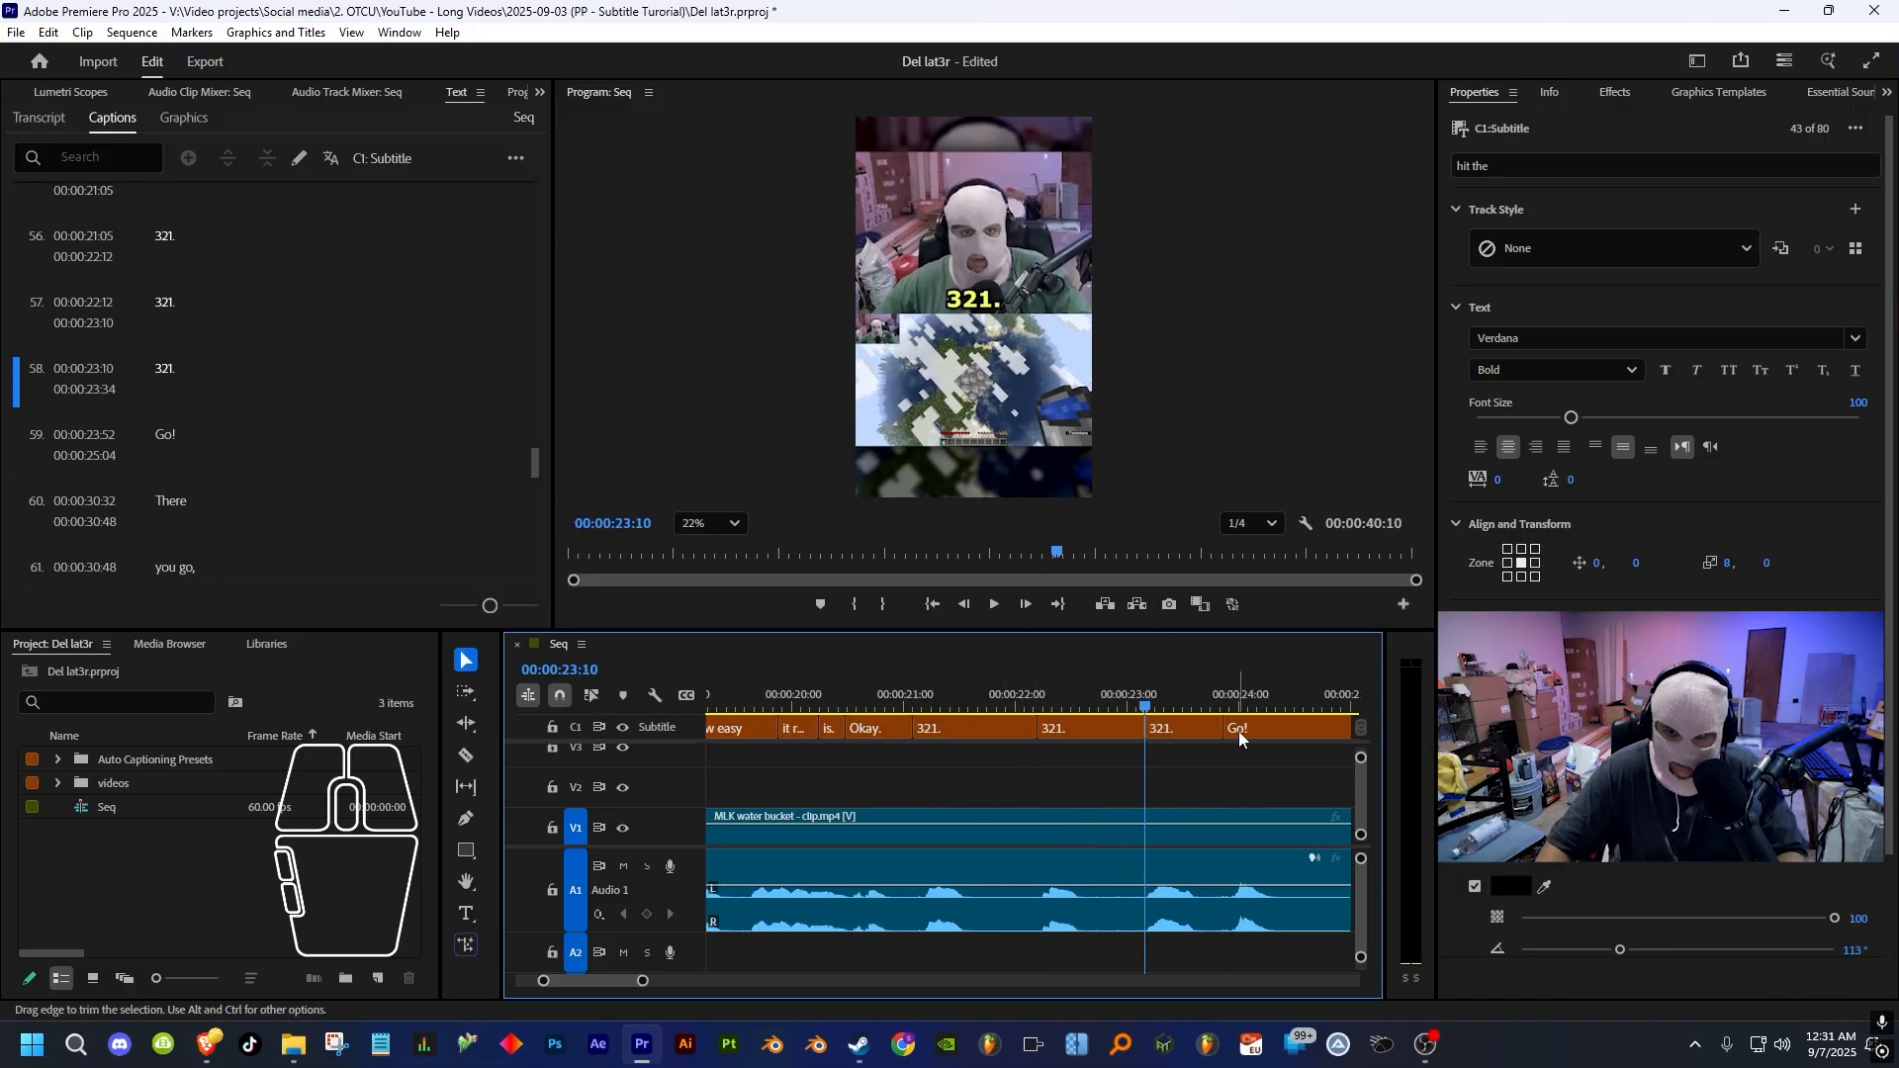
pyautogui.click(167, 501)
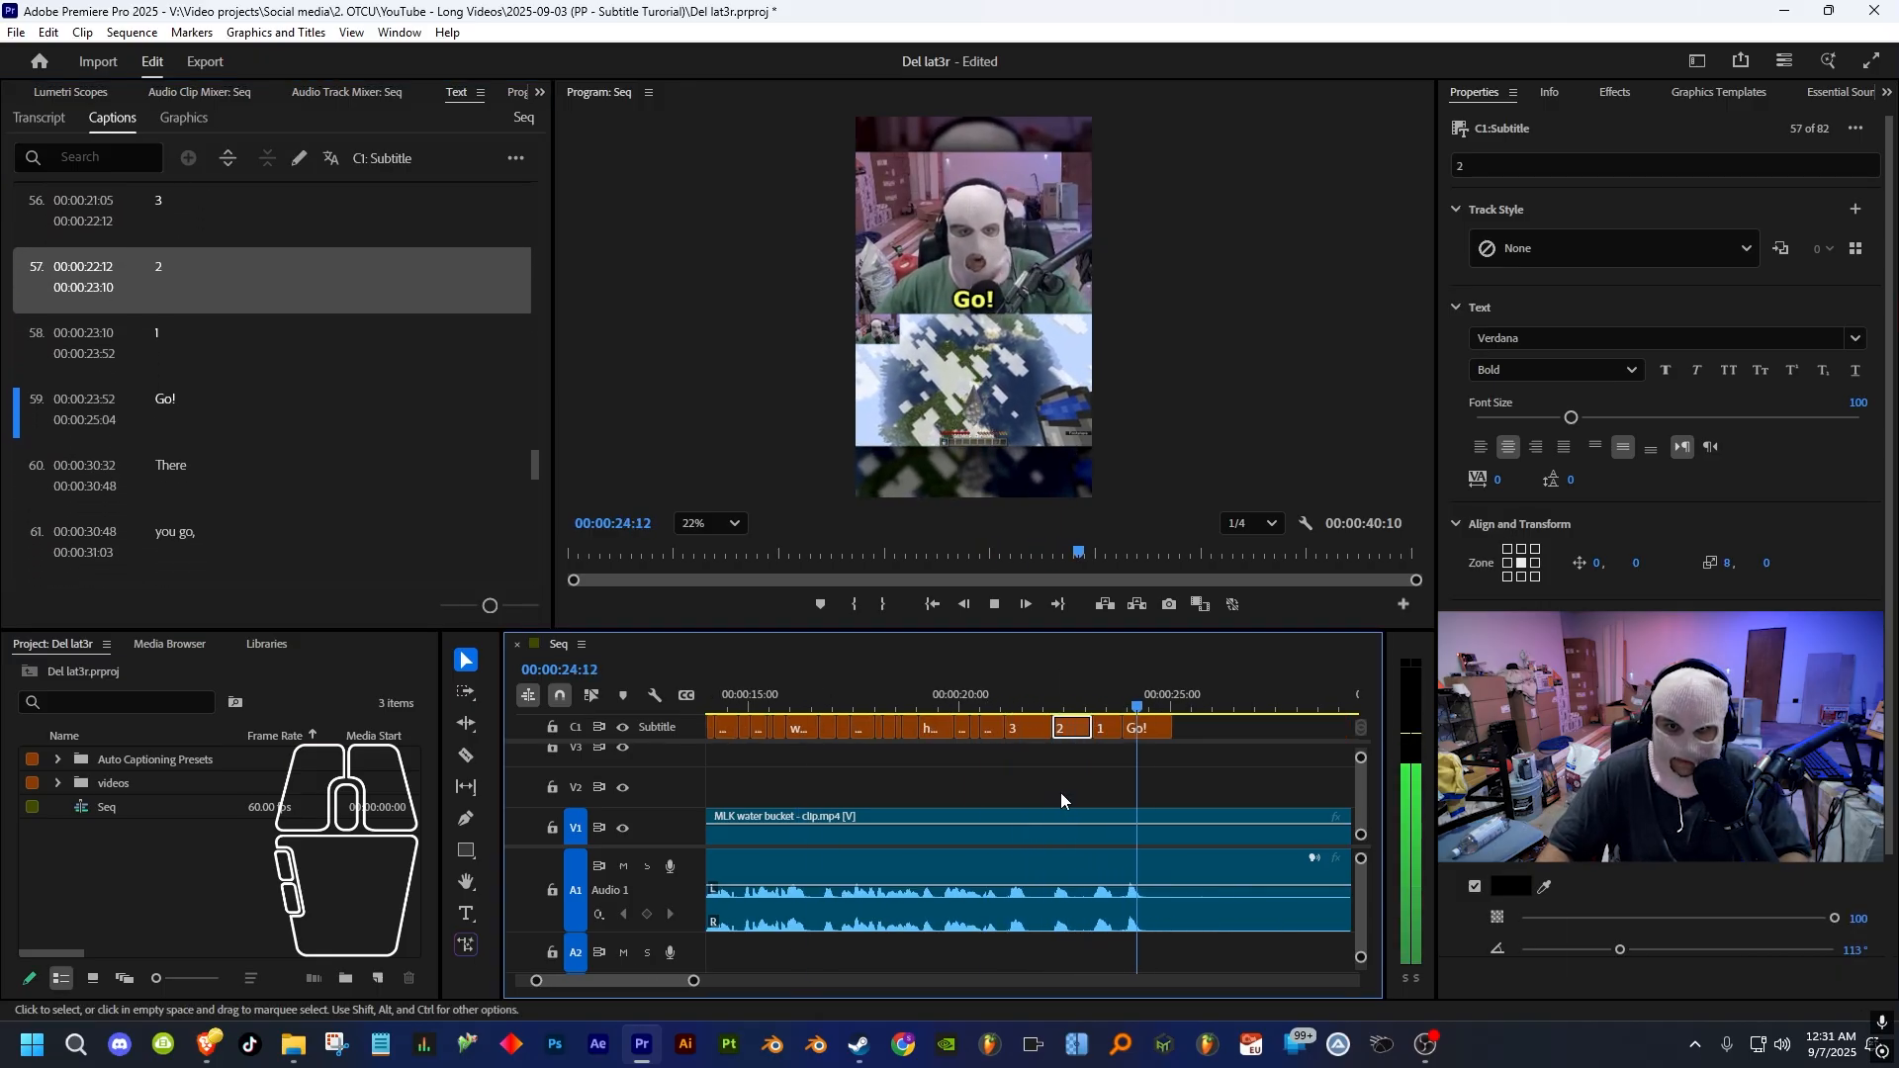
# - Move the cut between the captions "1" and "Go!" to 00:00:23:58
pyautogui.press('space')
pyautogui.scroll(4, 1124, 798)
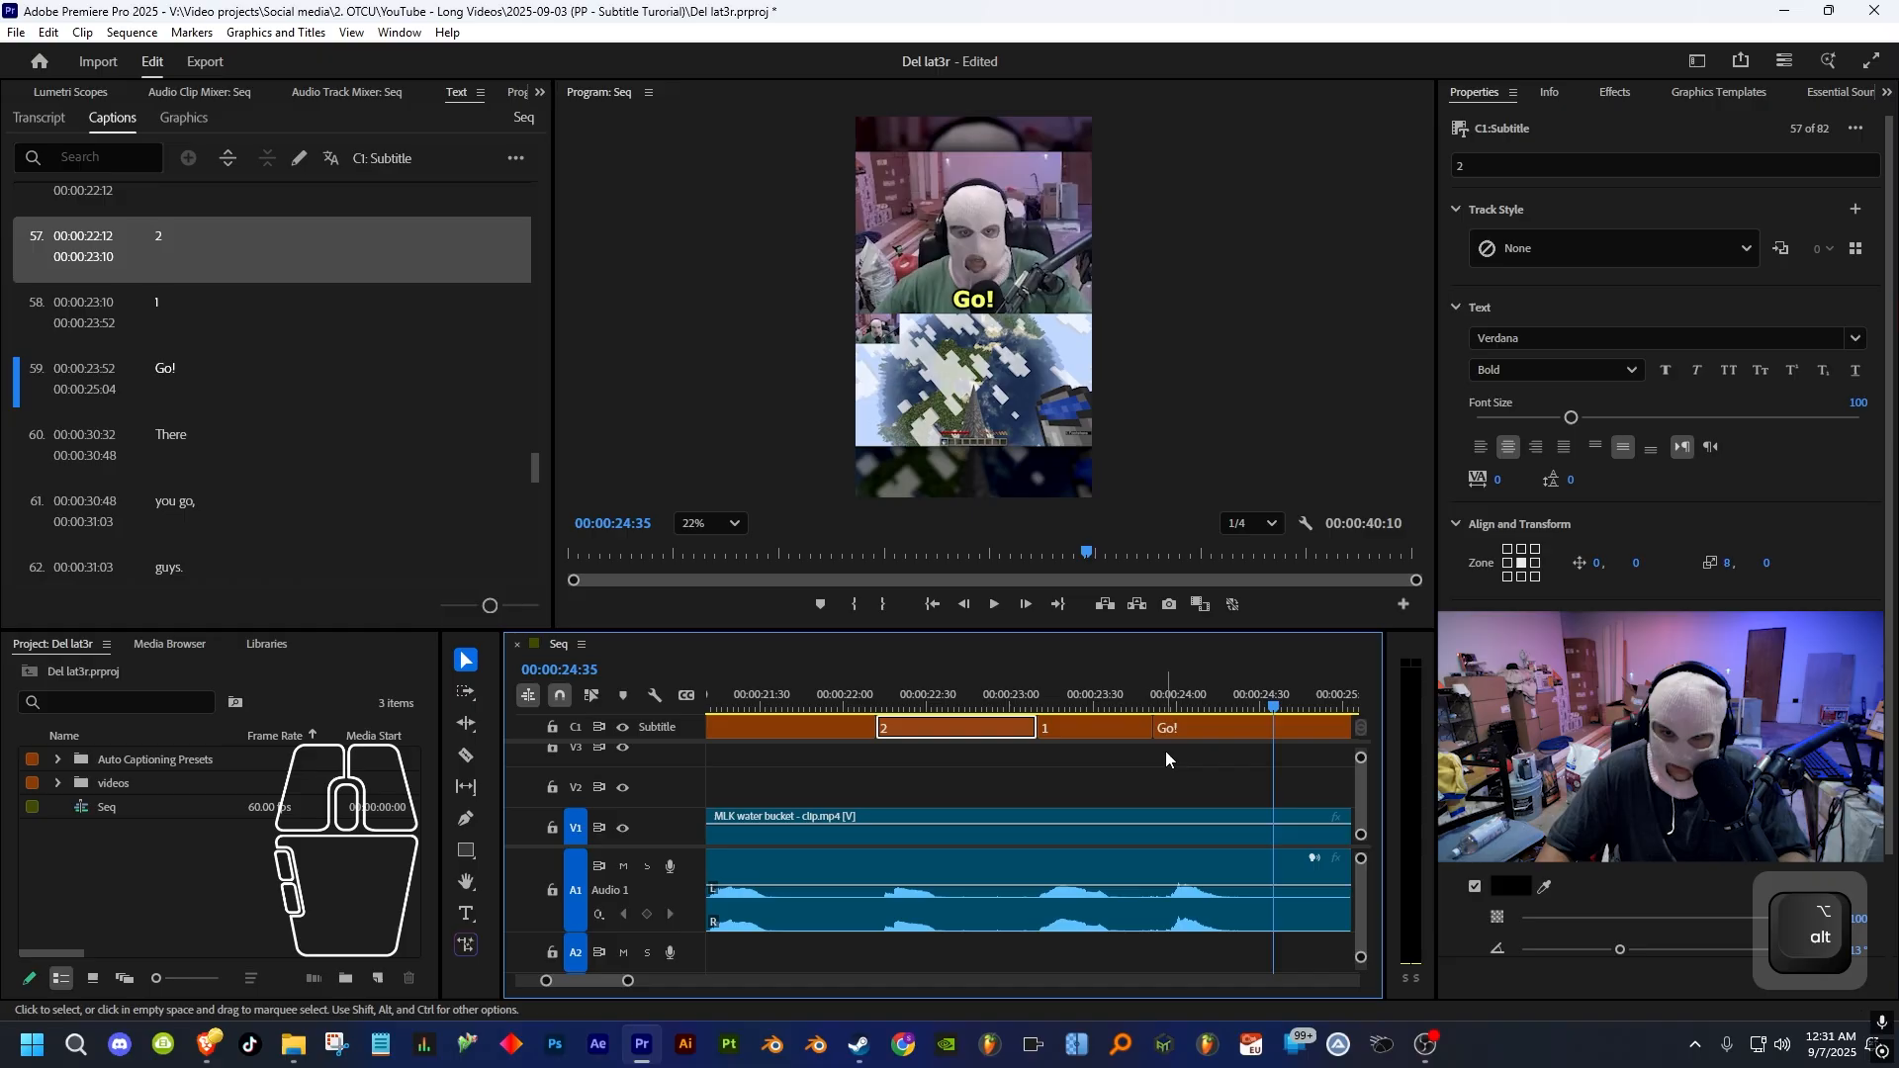
pyautogui.moveTo(1151, 704)
pyautogui.mouseDown()
pyautogui.moveTo(1175, 704)
pyautogui.moveTo(1170, 728)
pyautogui.mouseUp()
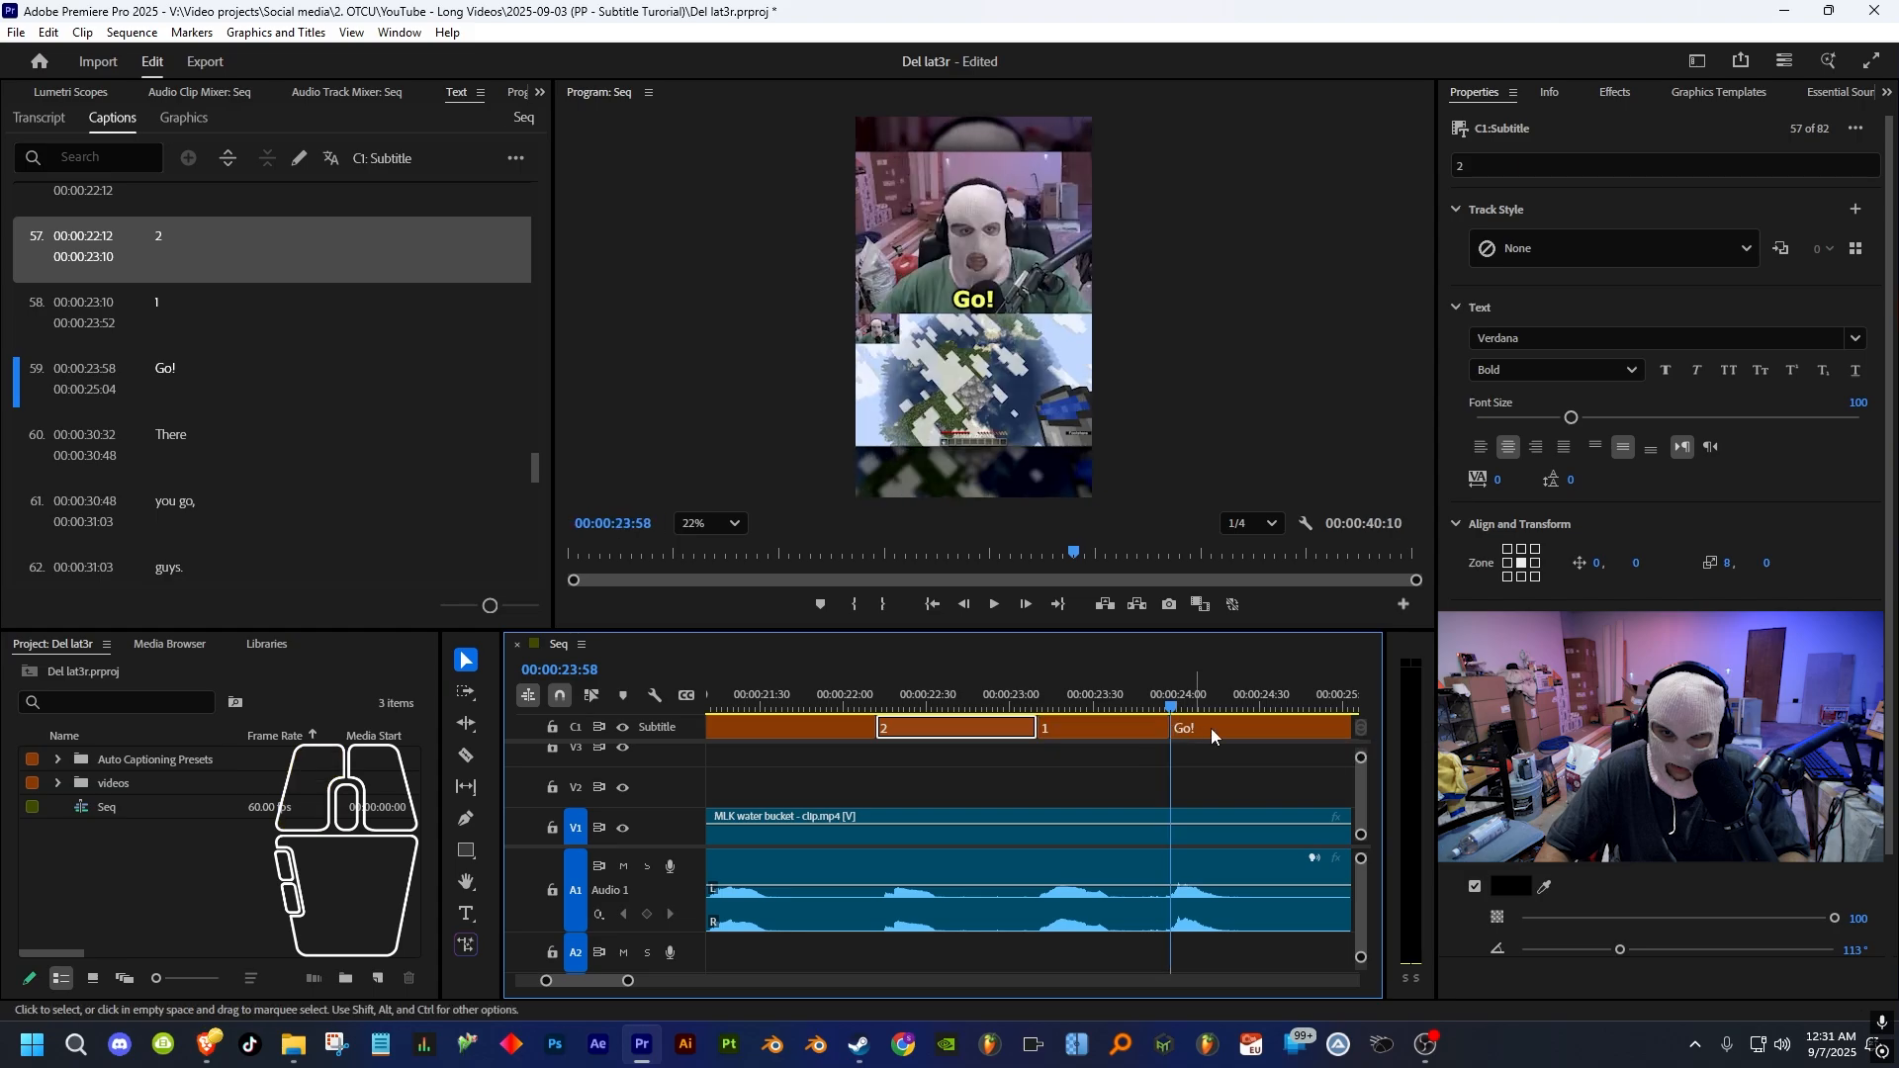
# - Play back the countdown captions to check their timing and look over the captions through the end of the sequence
pyautogui.press('-')
pyautogui.click(1105, 690)
pyautogui.press('space')
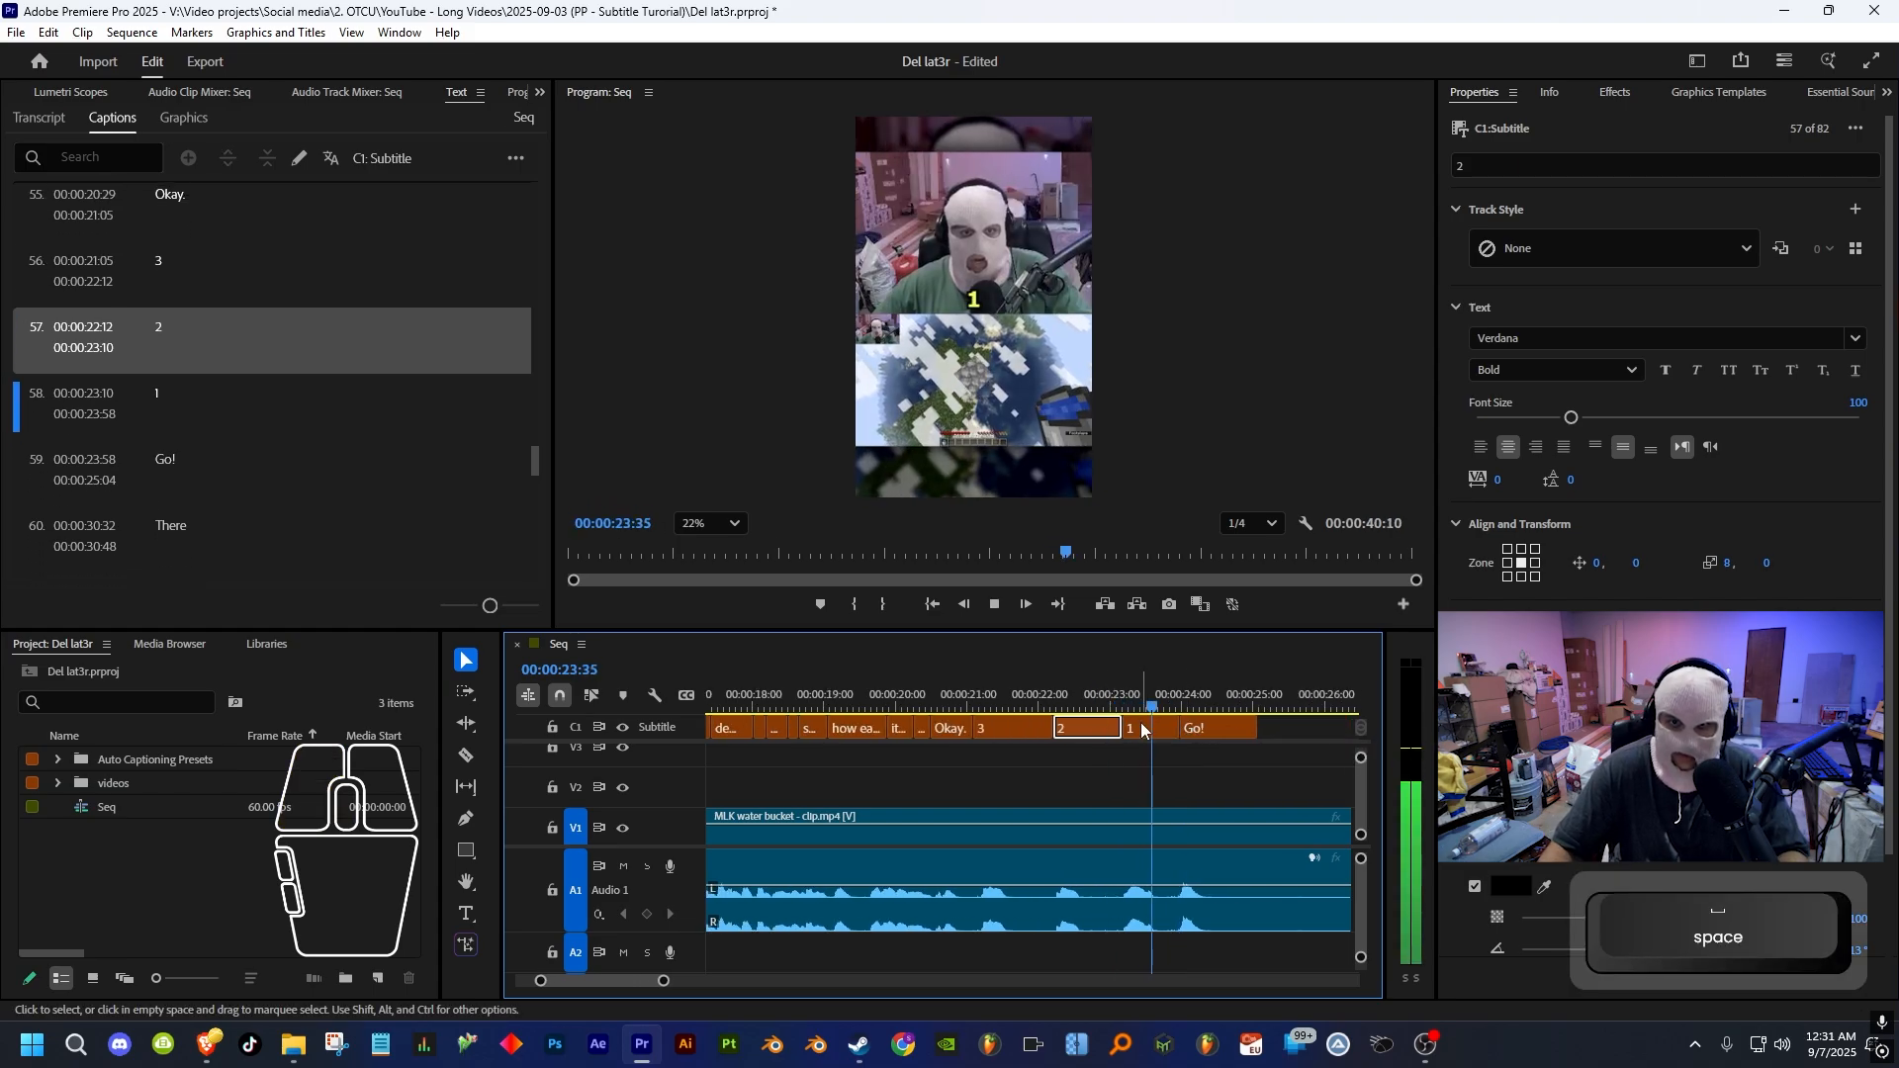
pyautogui.scroll(-3, 1206, 772)
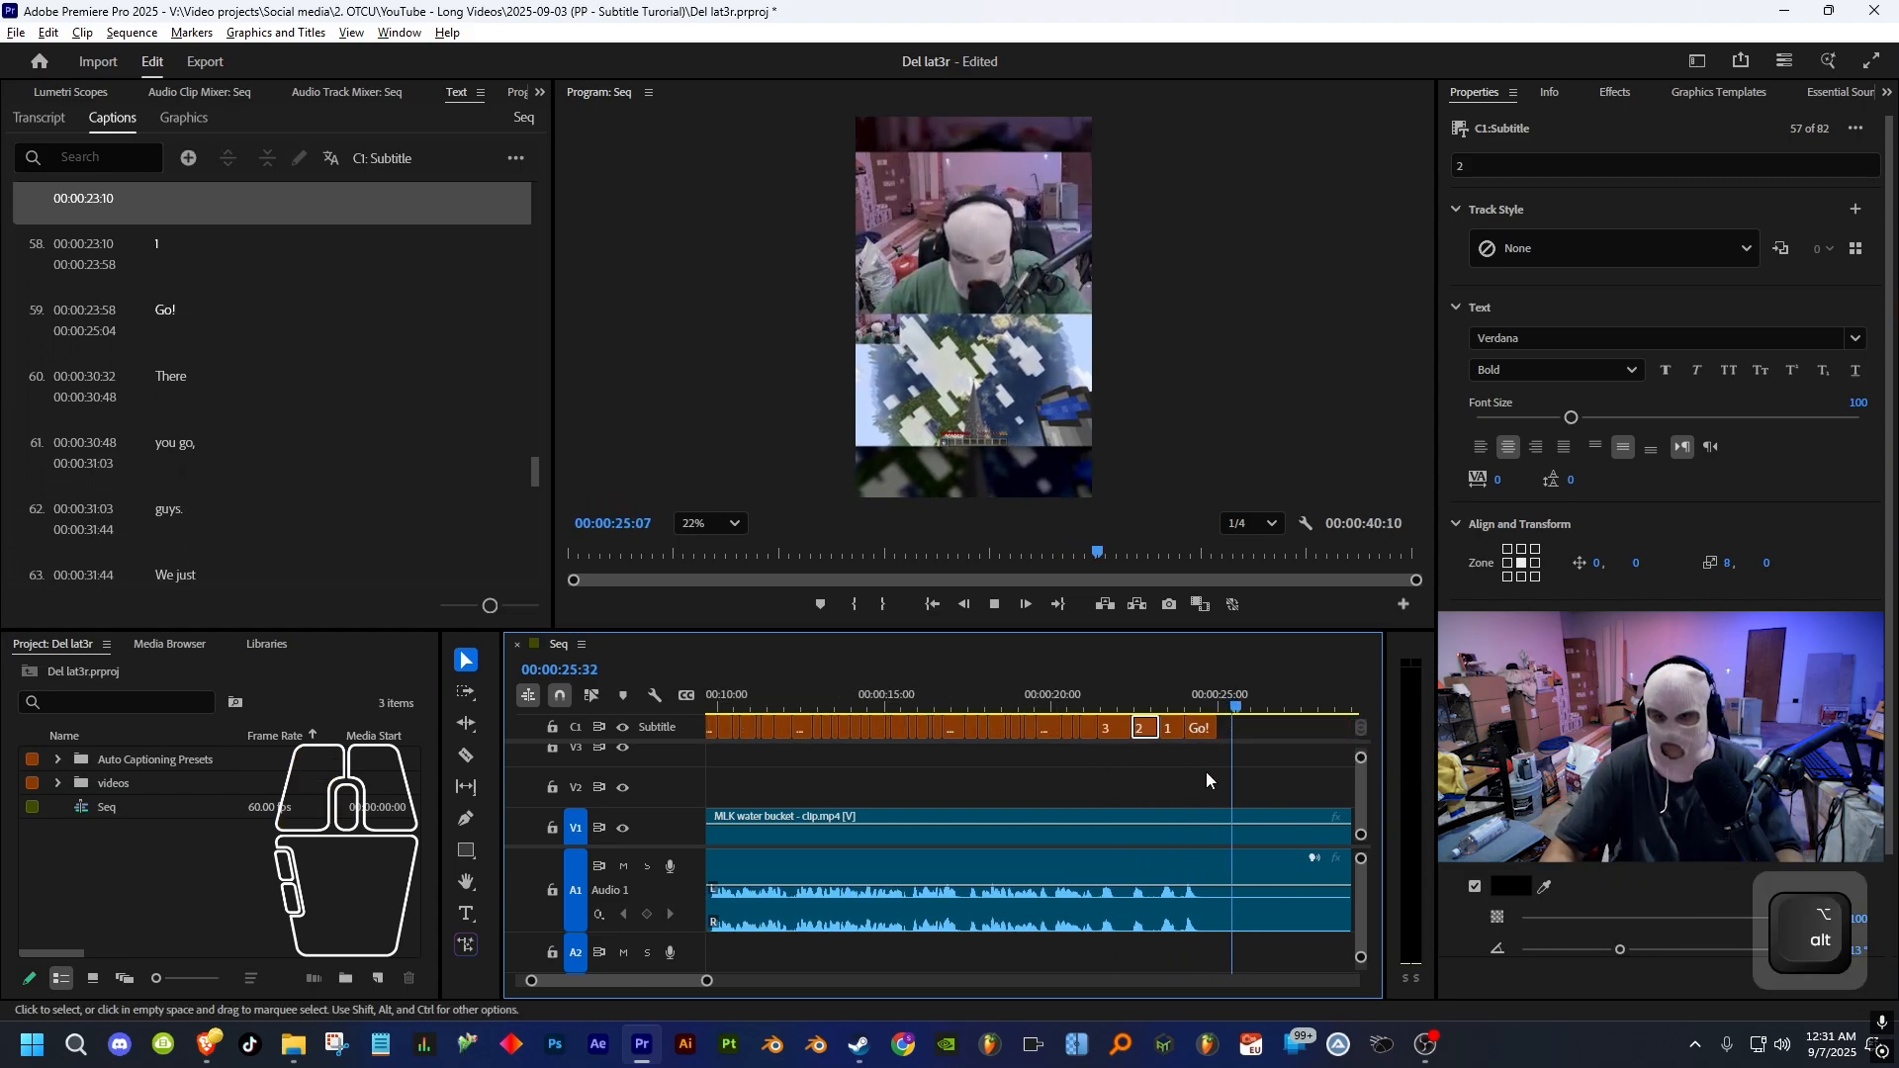
pyautogui.scroll(-3, 1207, 772)
pyautogui.press('space')
pyautogui.moveTo(669, 980); pyautogui.dragTo(707, 978)
pyautogui.scroll(3, 924, 739)
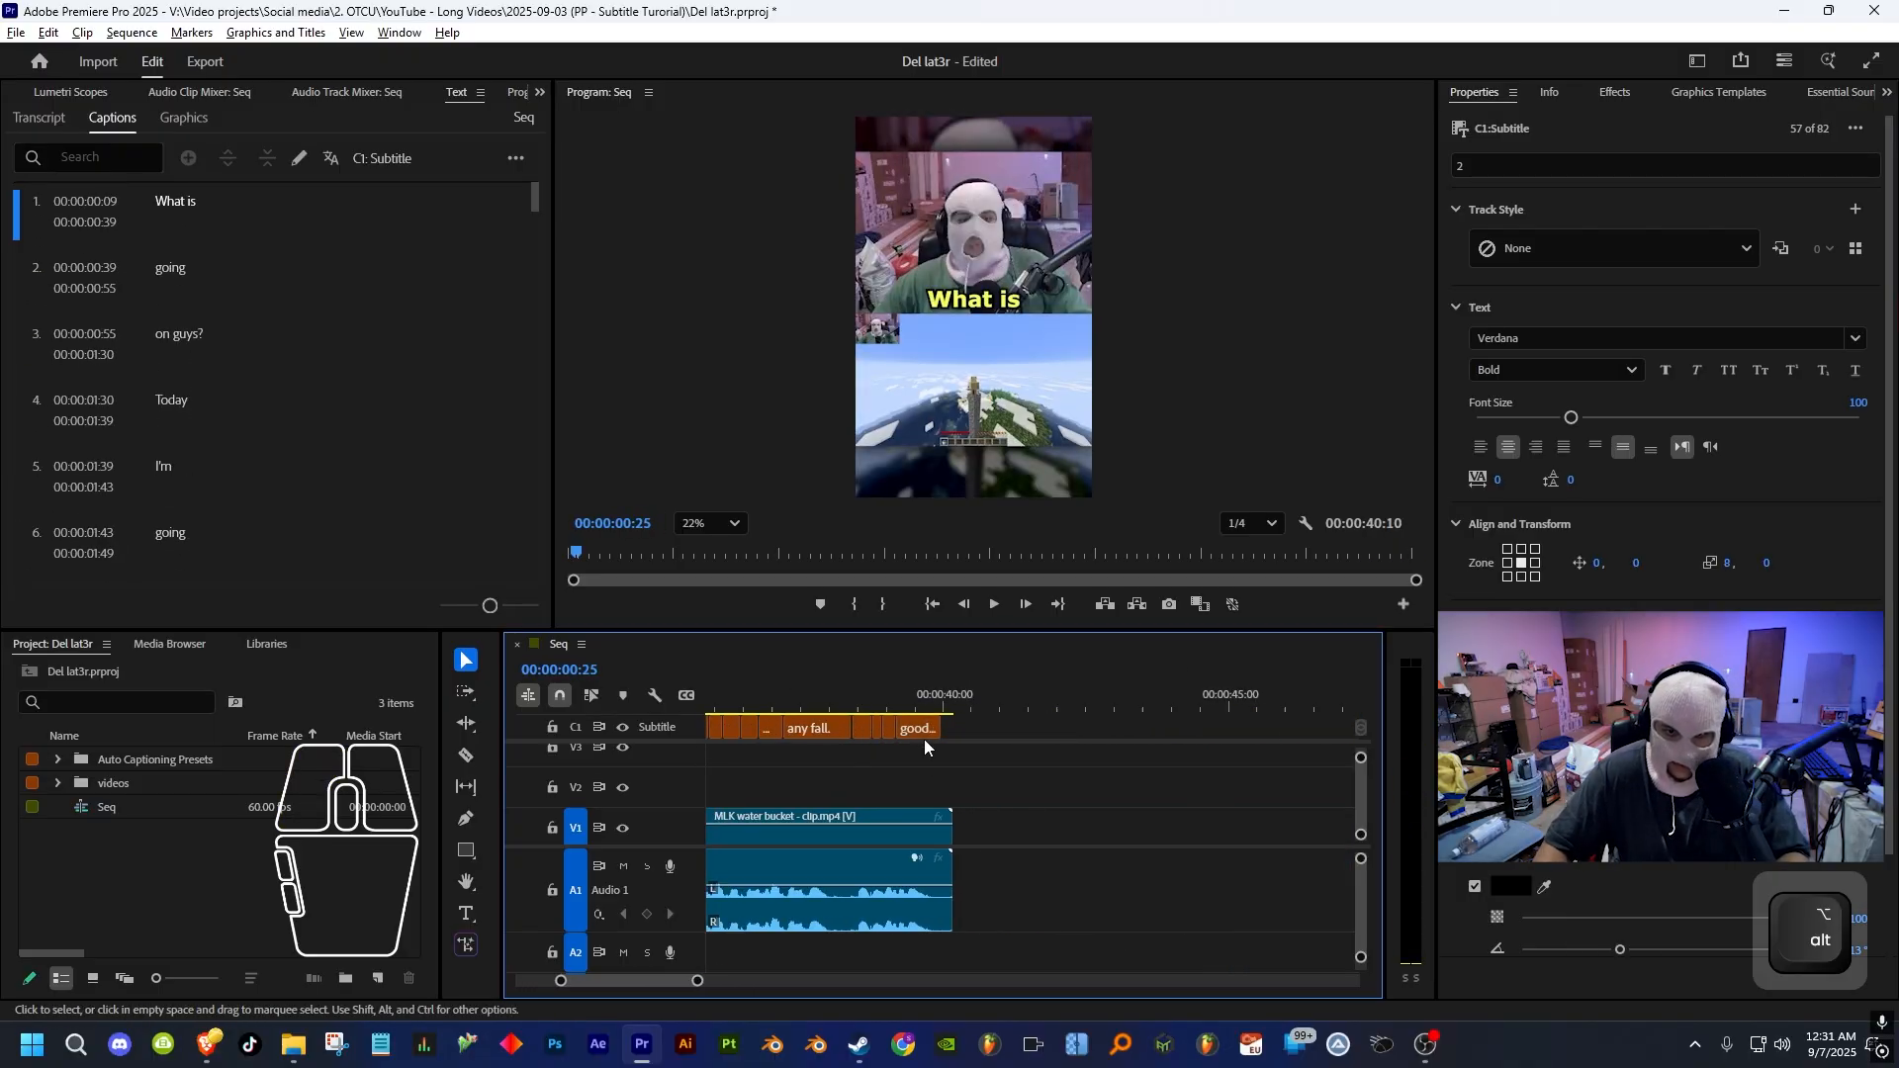
pyautogui.scroll(6, 902, 734)
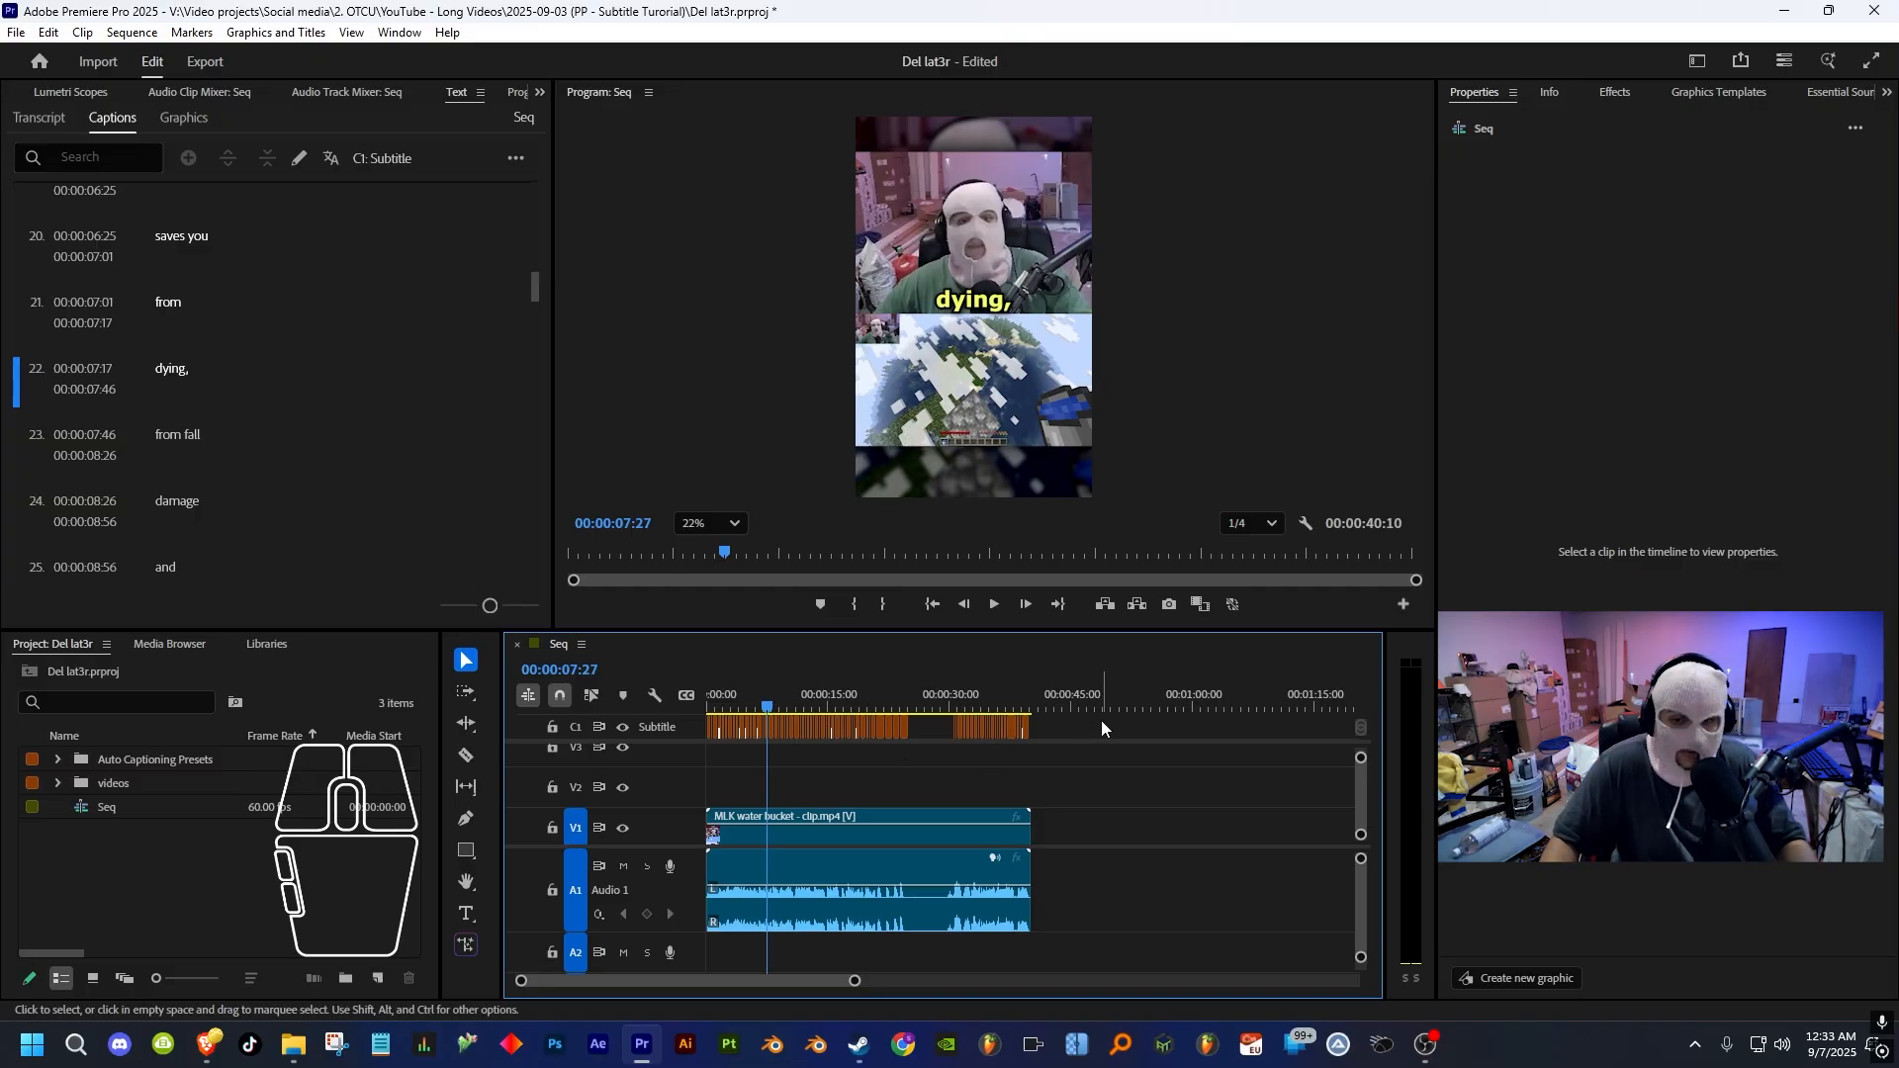
# - Select all captions on the Subtitle track and upgrade them to graphics
pyautogui.moveTo(1102, 729); pyautogui.dragTo(551, 692)
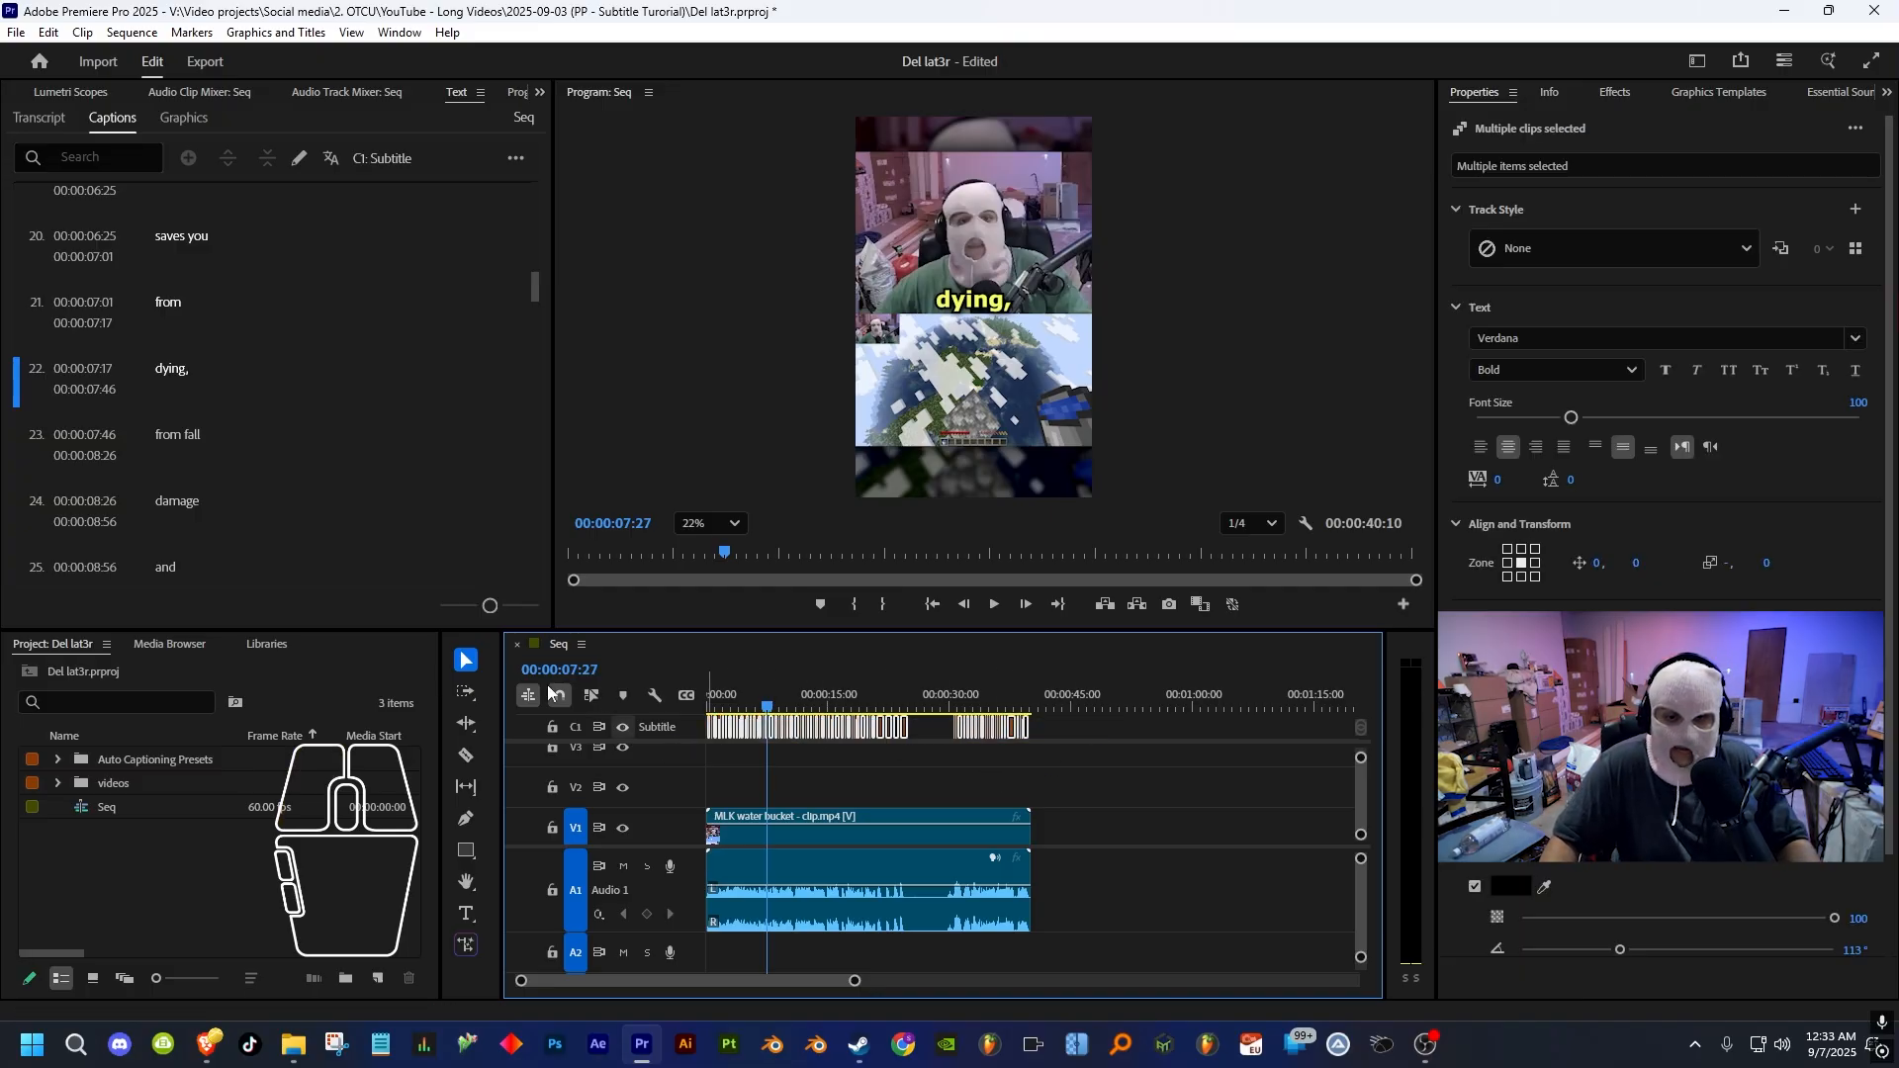
pyautogui.click(266, 34)
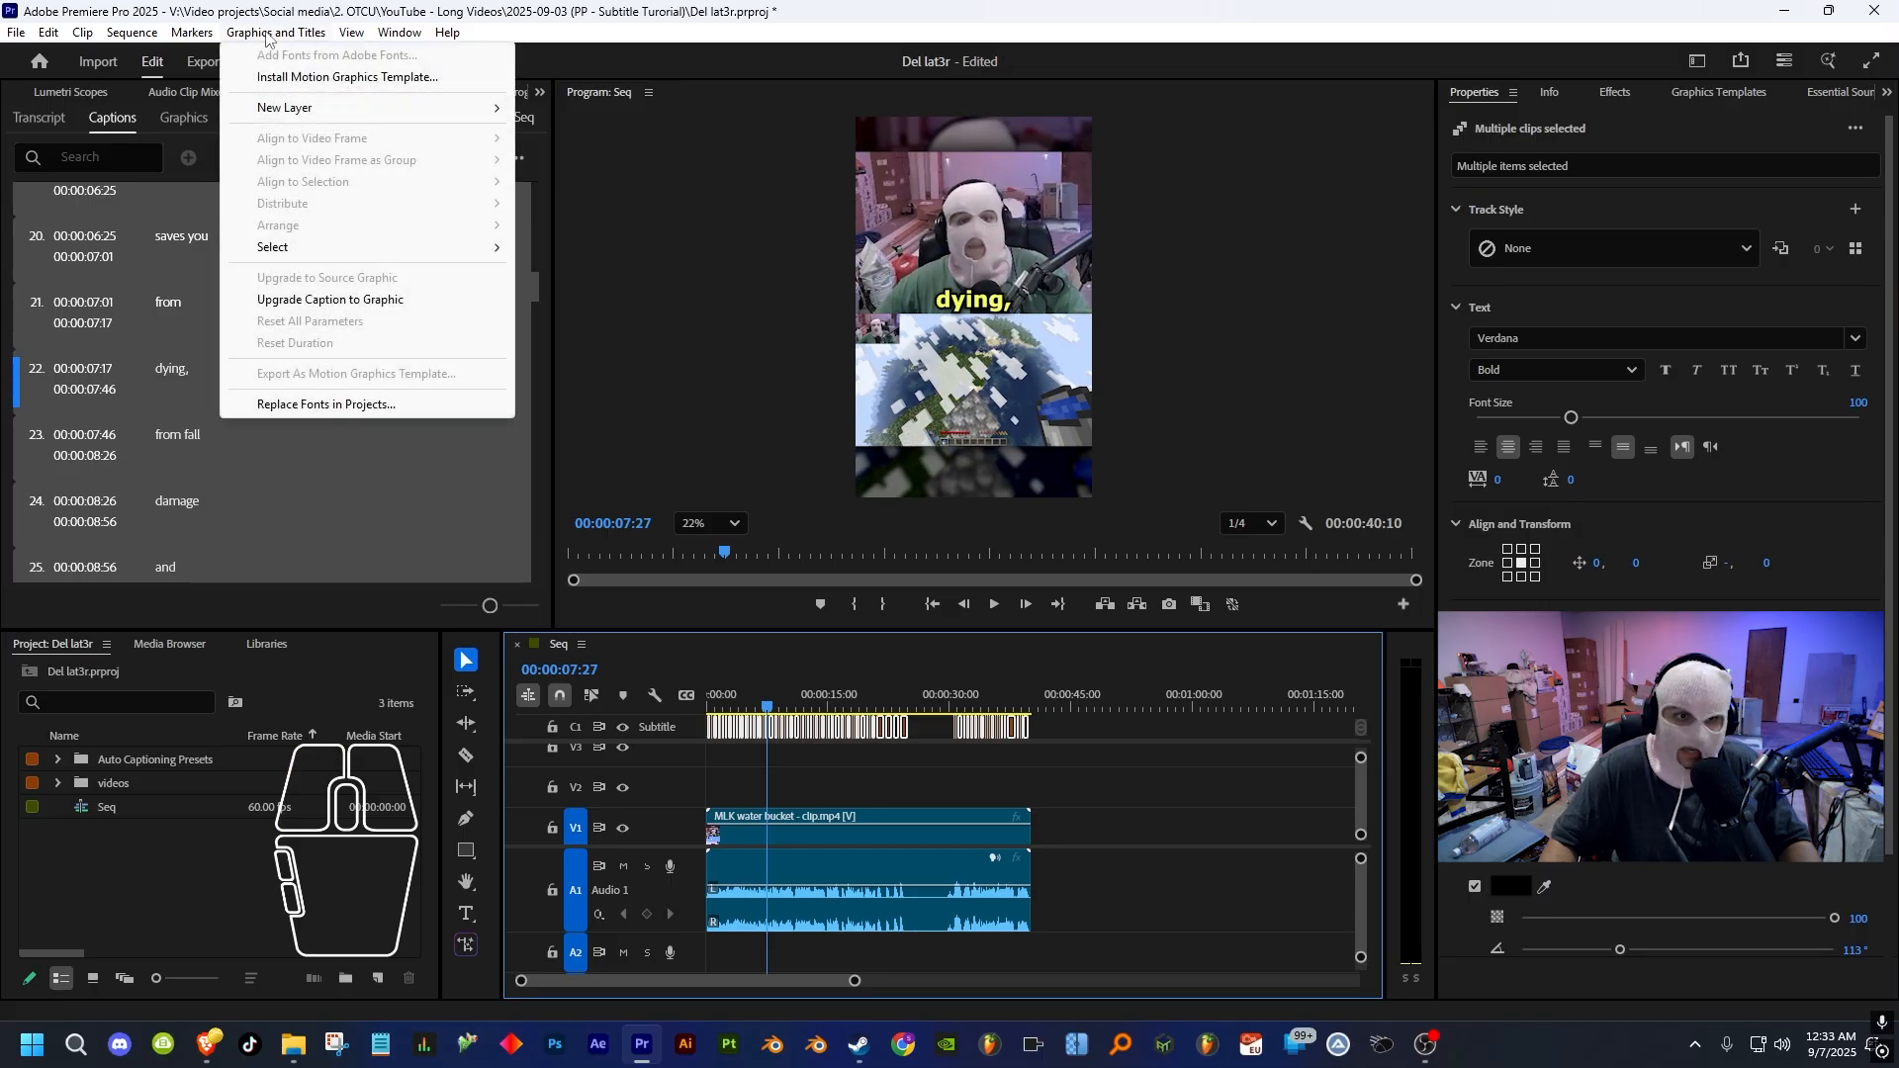
pyautogui.click(310, 302)
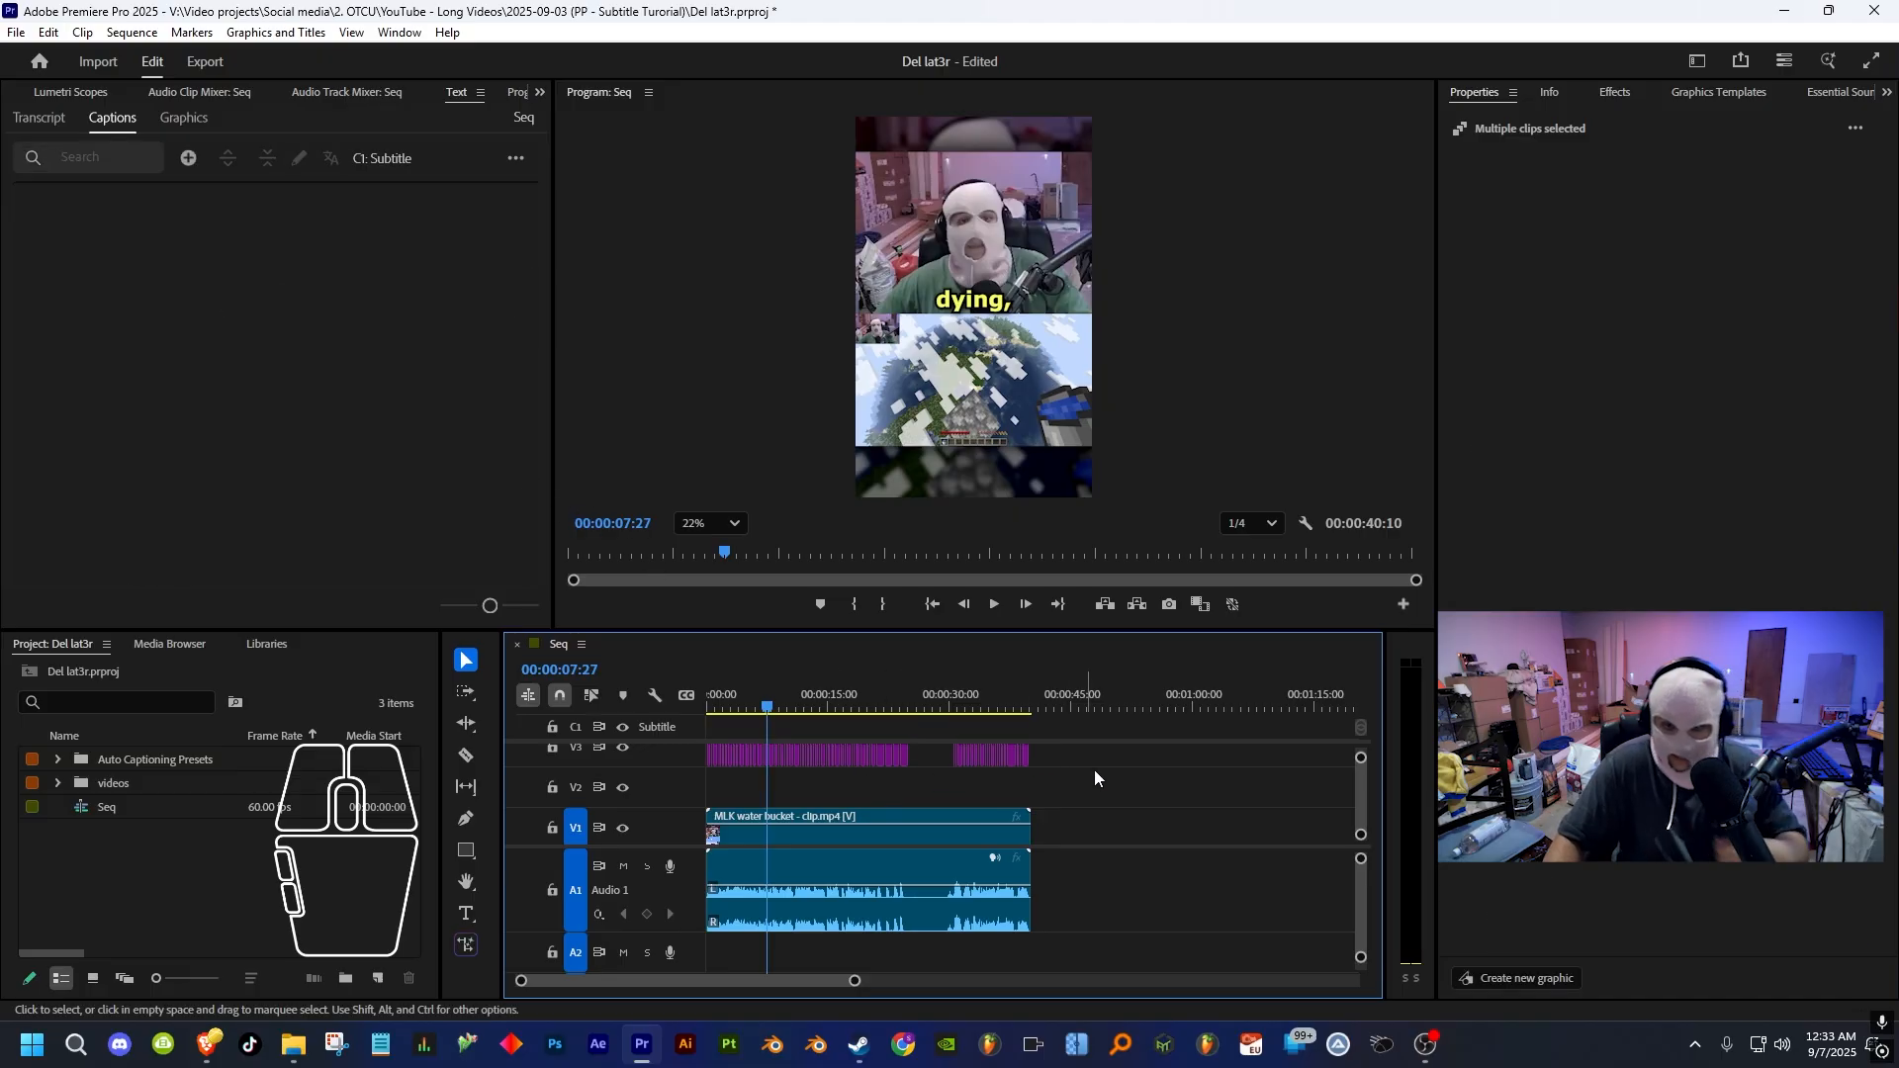
# - Delete the emptied caption track C1
pyautogui.click(681, 729)
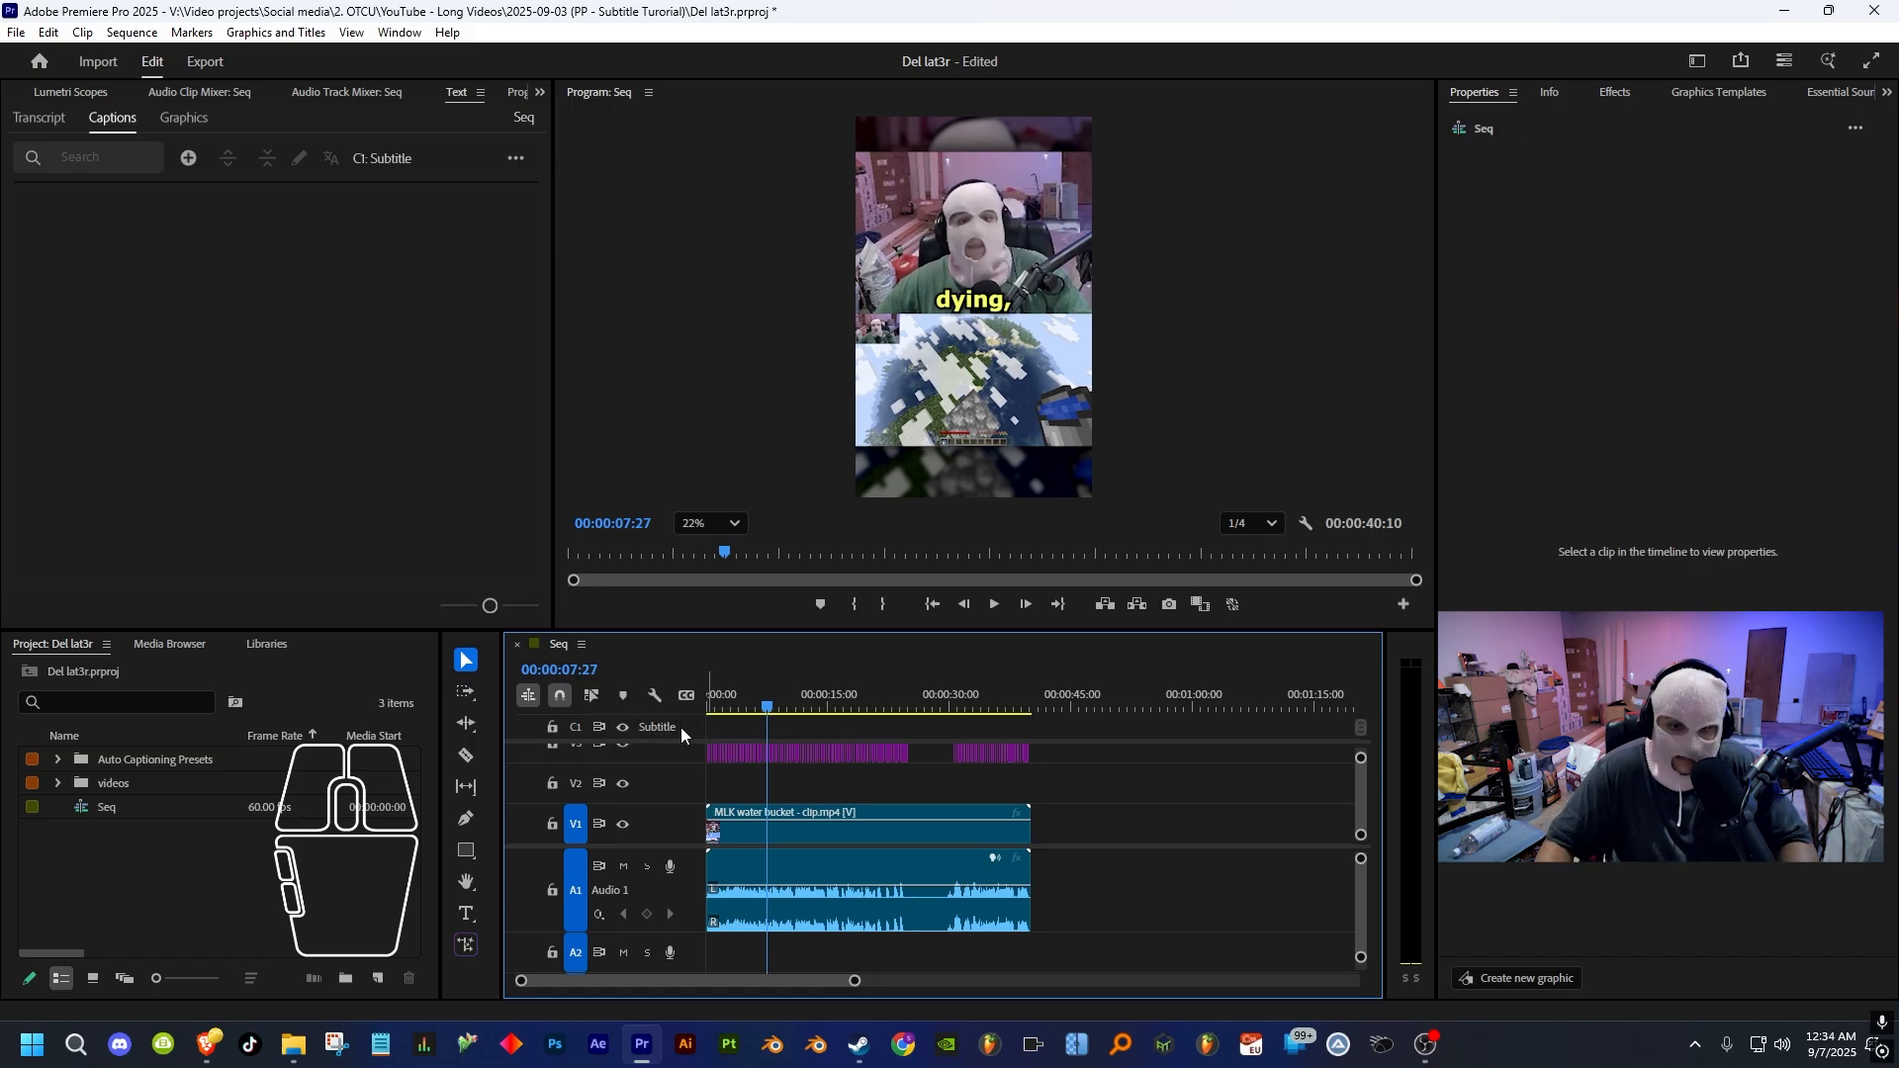
pyautogui.rightClick(685, 726)
pyautogui.click(756, 789)
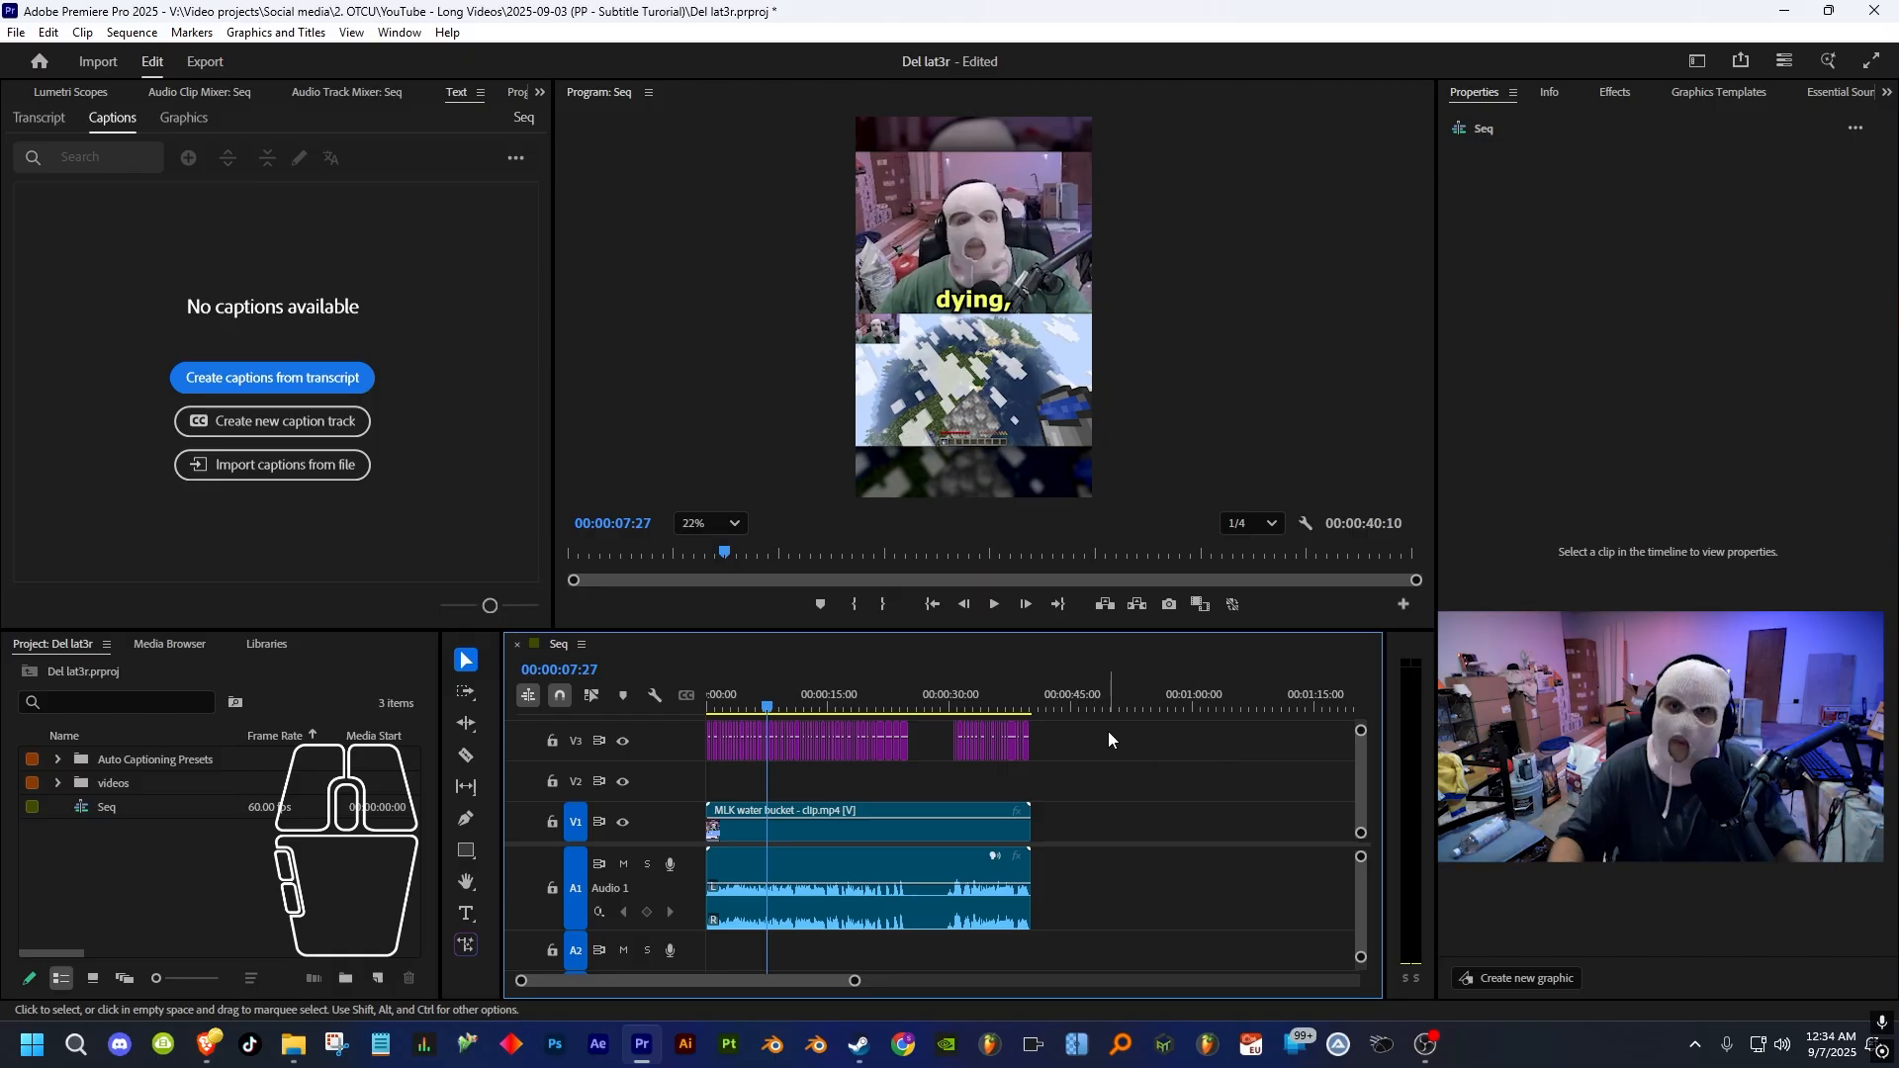
# - Select all caption graphics on track V3 and nest them as a sequence named "Subtitle"
pyautogui.moveTo(1098, 736); pyautogui.dragTo(695, 768)
pyautogui.rightClick(968, 749)
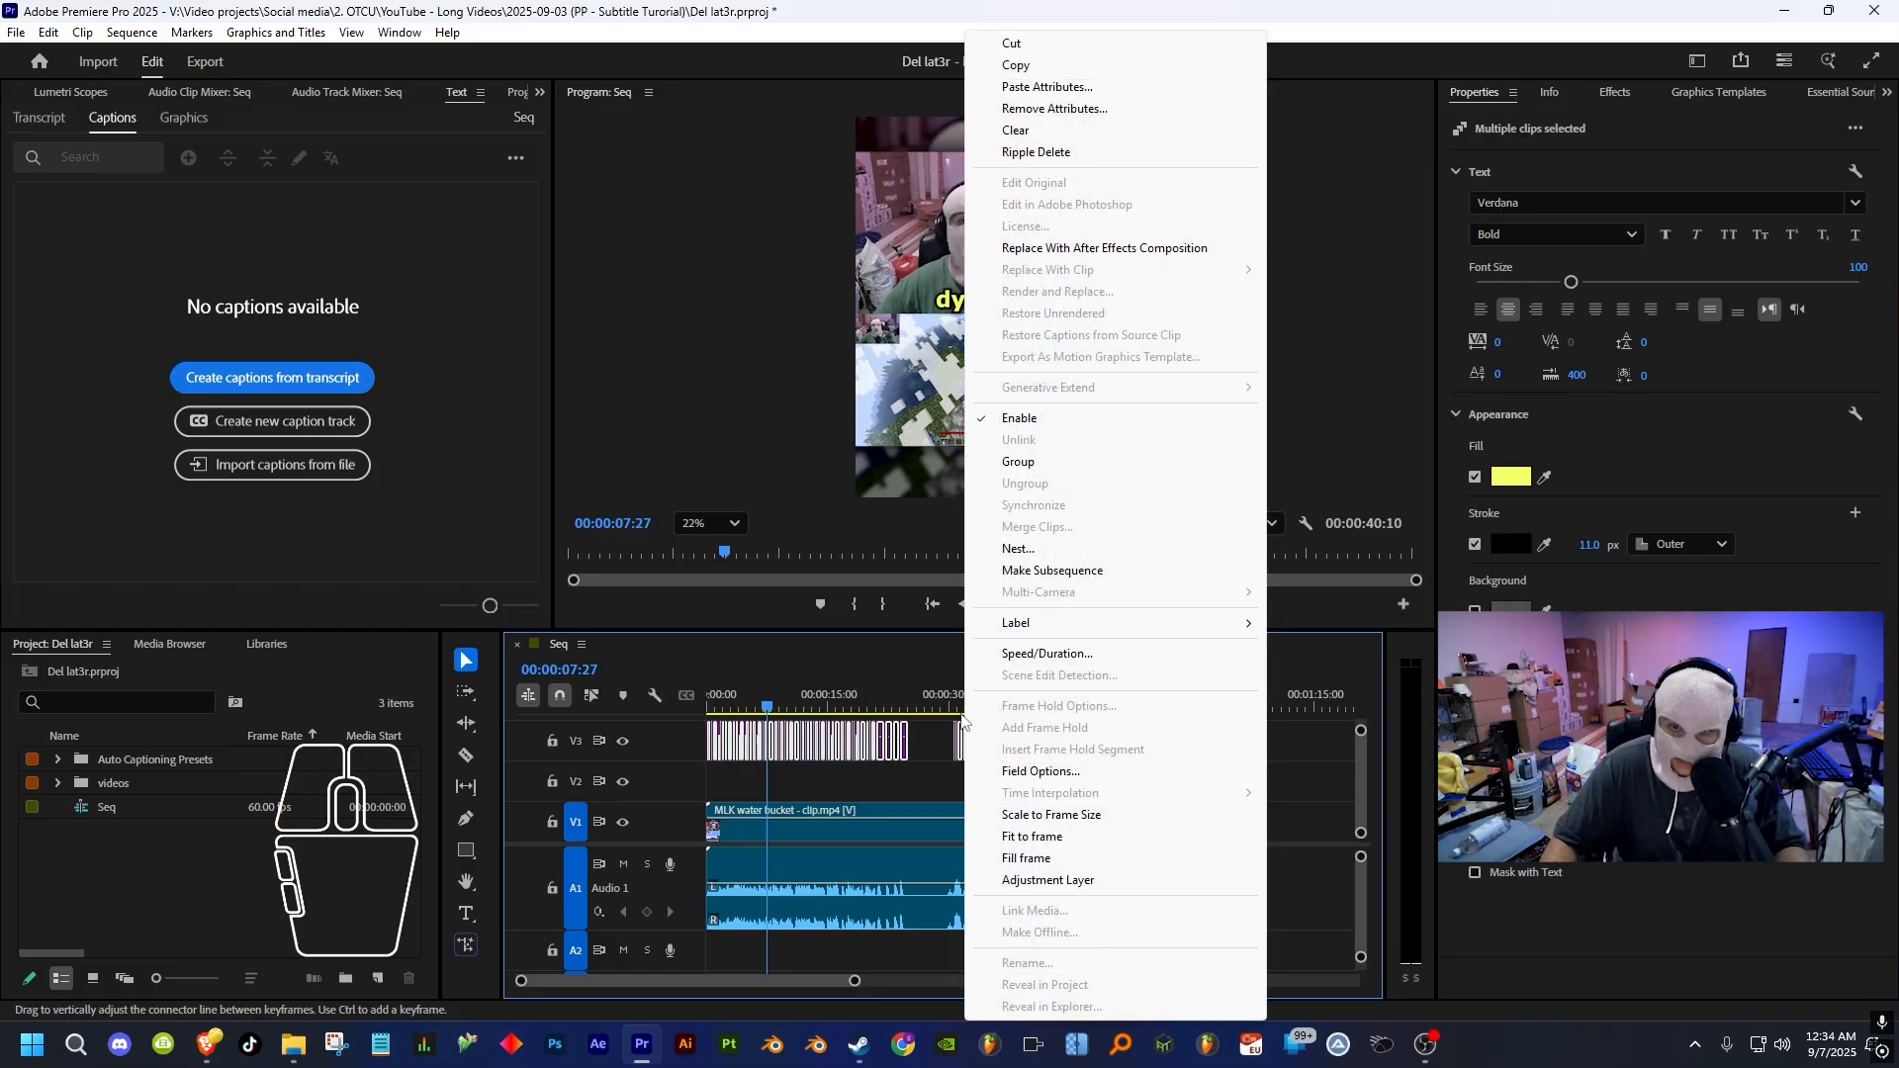
pyautogui.click(1018, 549)
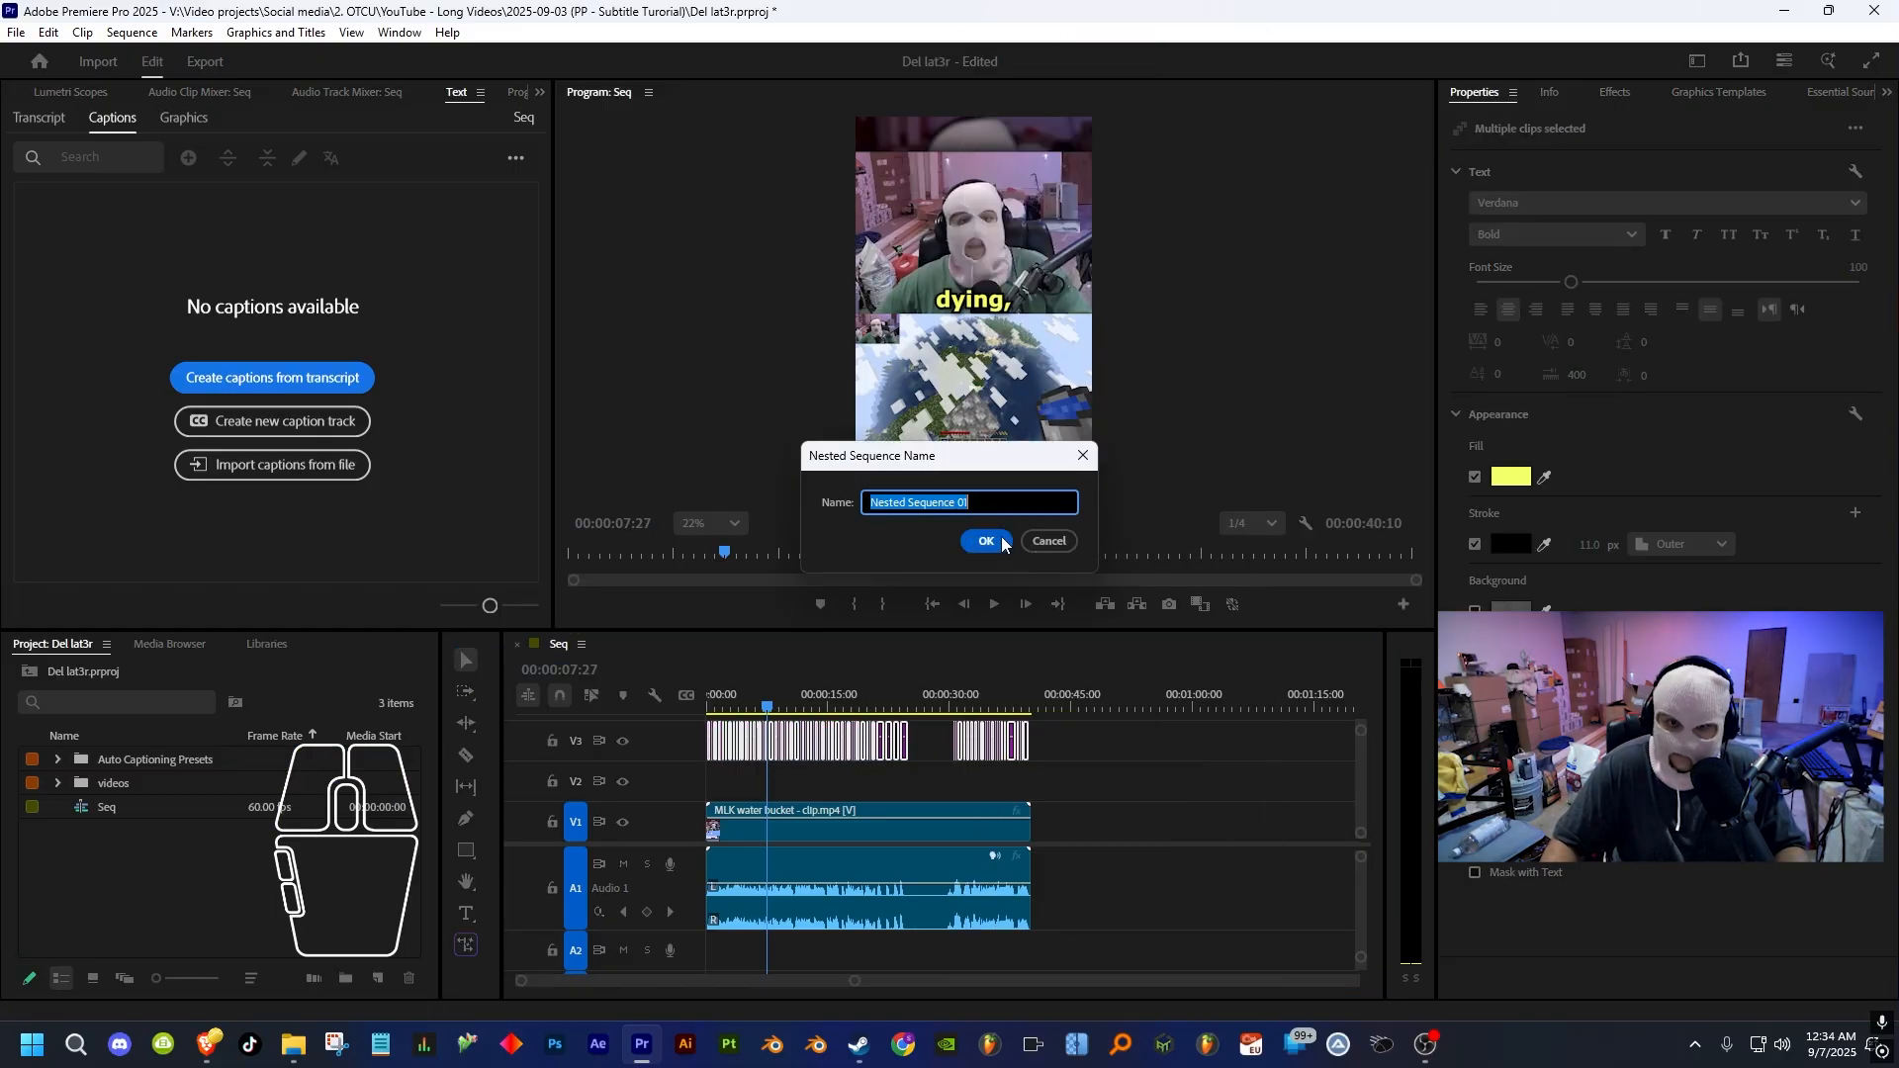
pyautogui.press('BackSpace')
pyautogui.write('Subti')
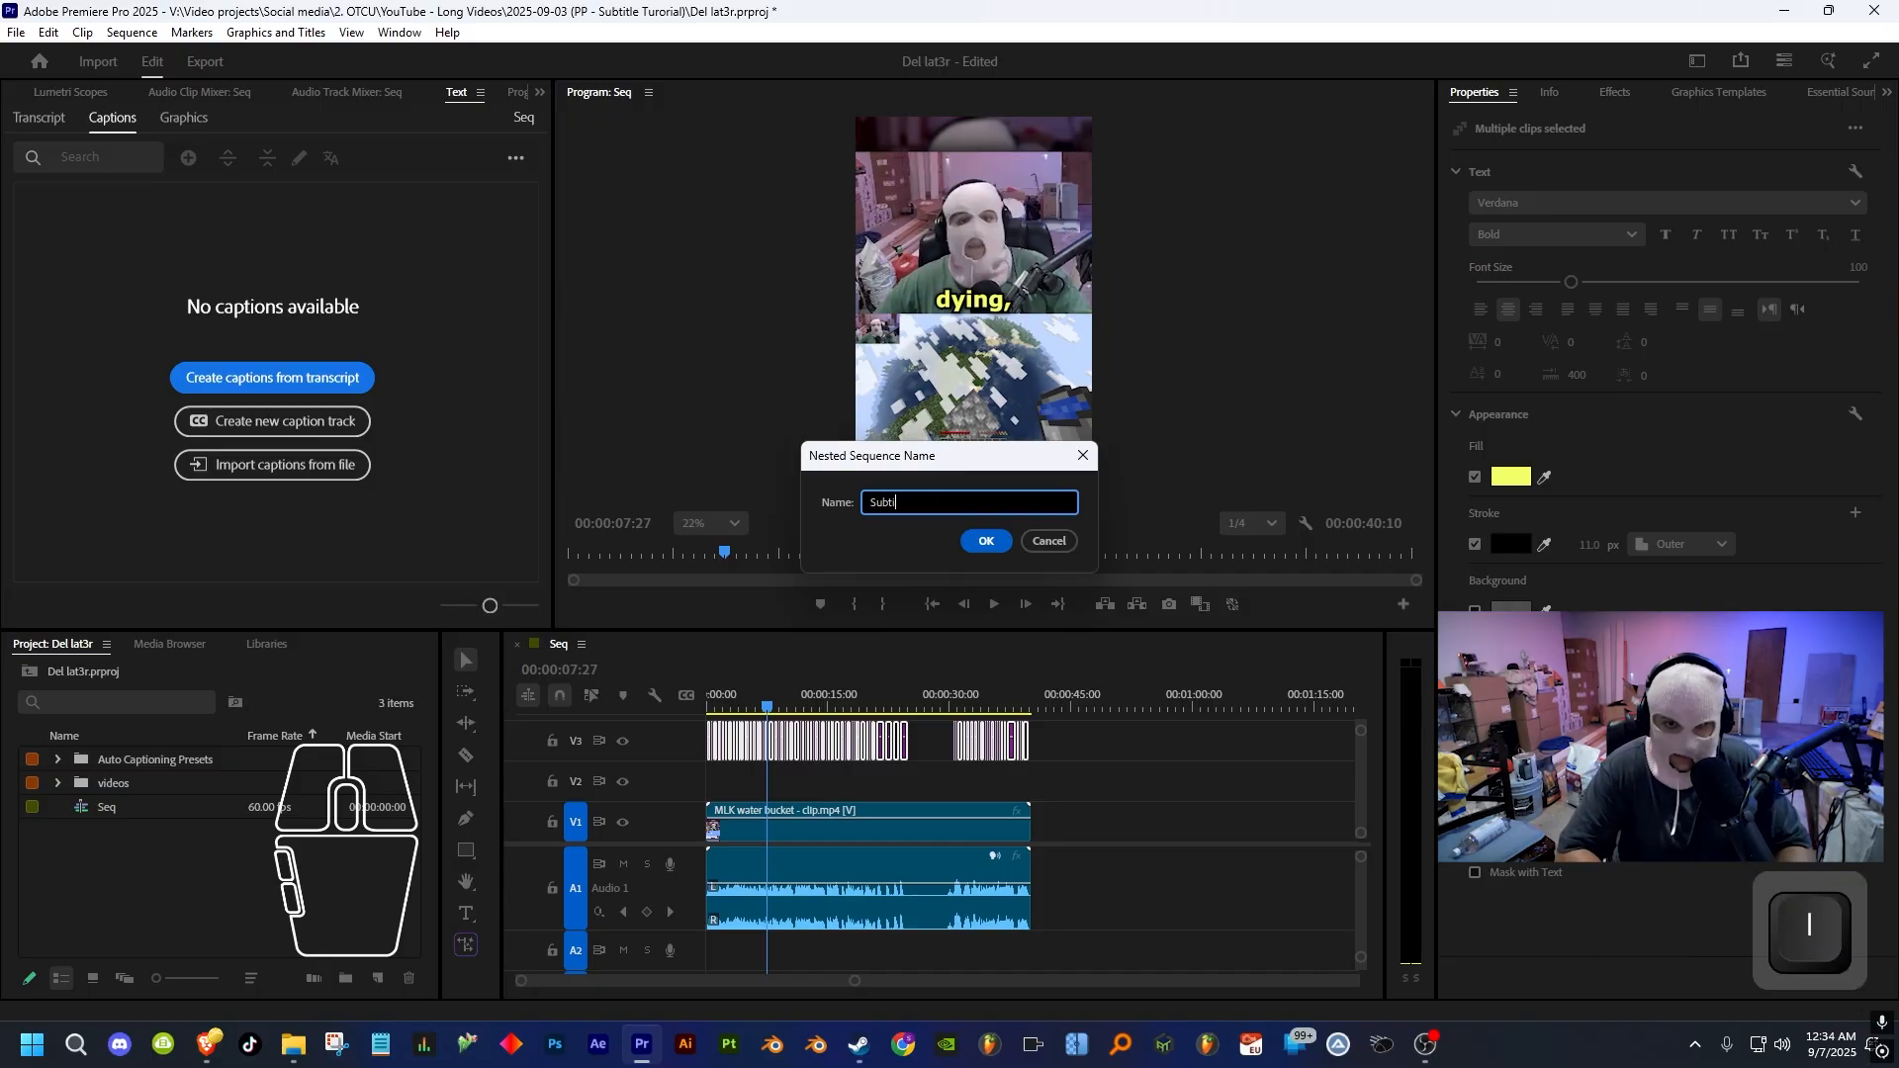
pyautogui.write('tles')
pyautogui.press('BackSpace')
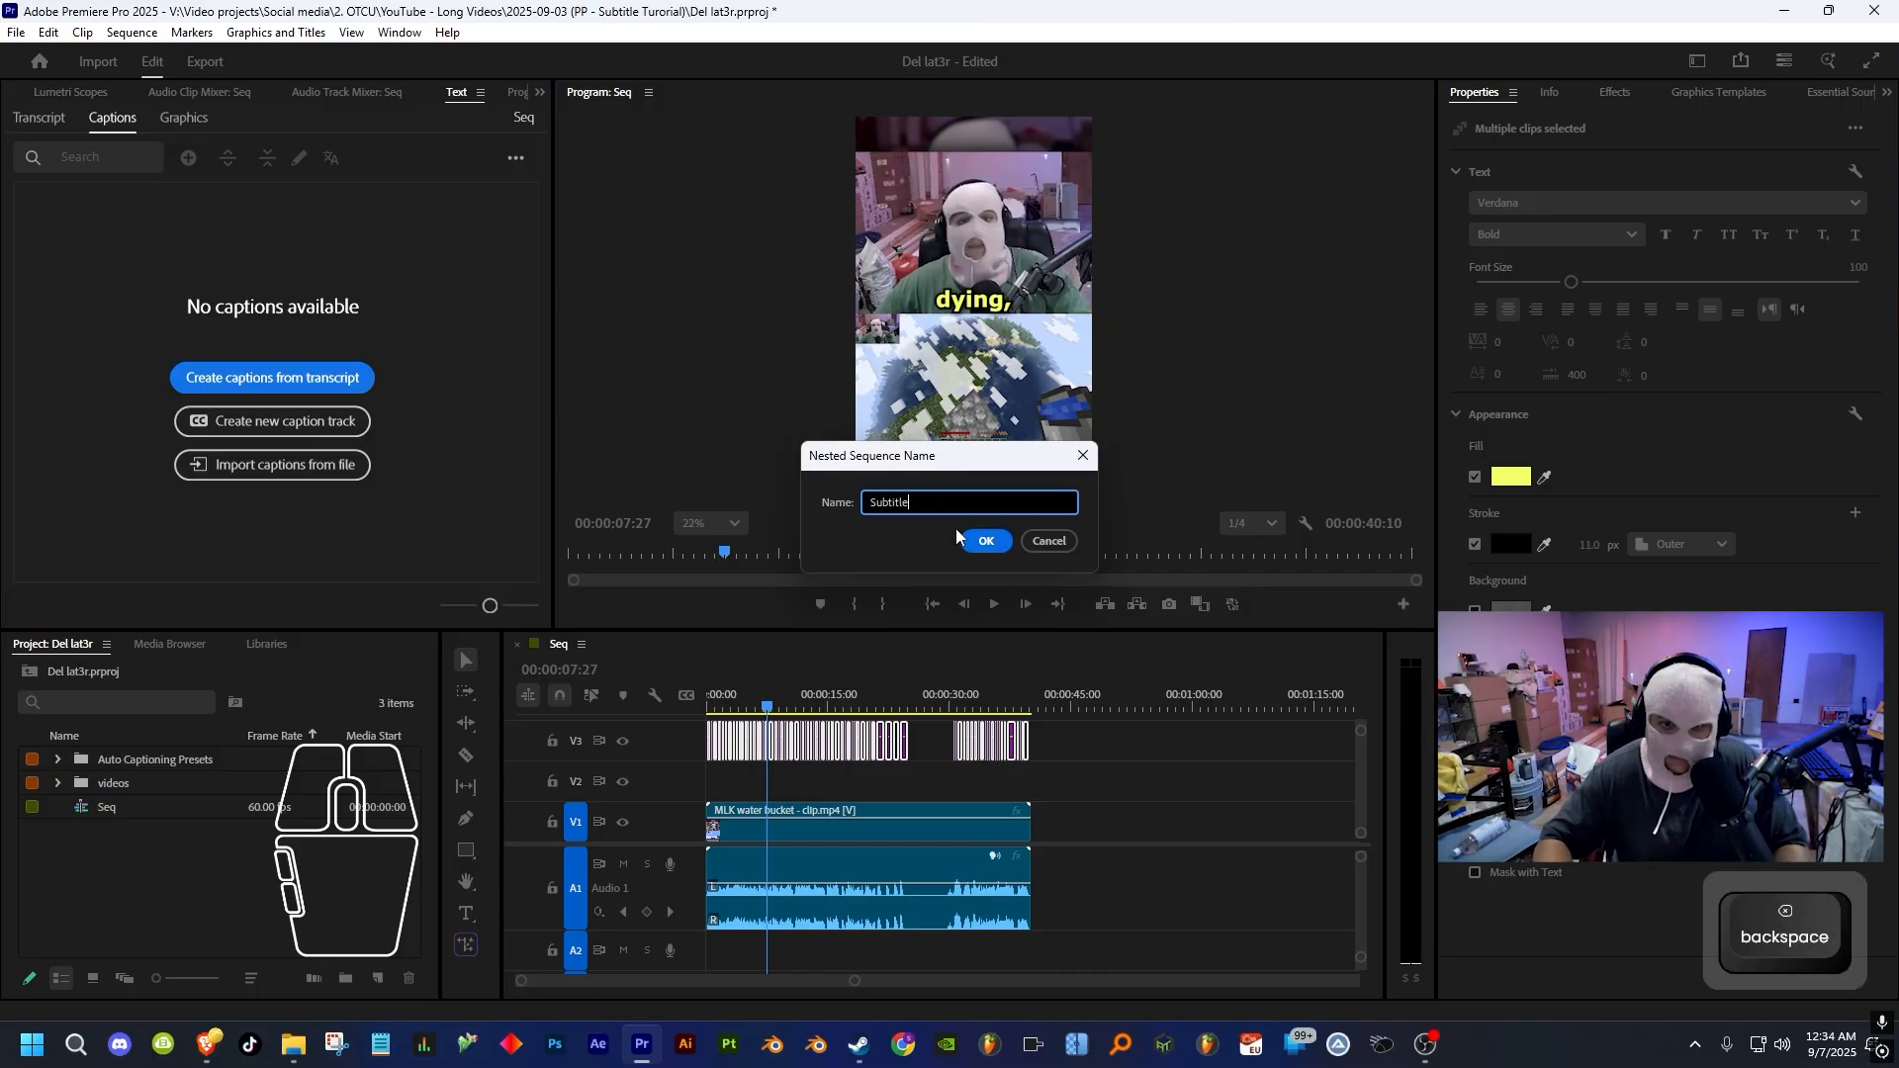
pyautogui.click(975, 539)
# - Move the Subtitle nest down to track V2, directly above the video clip
pyautogui.scroll(3, 845, 755)
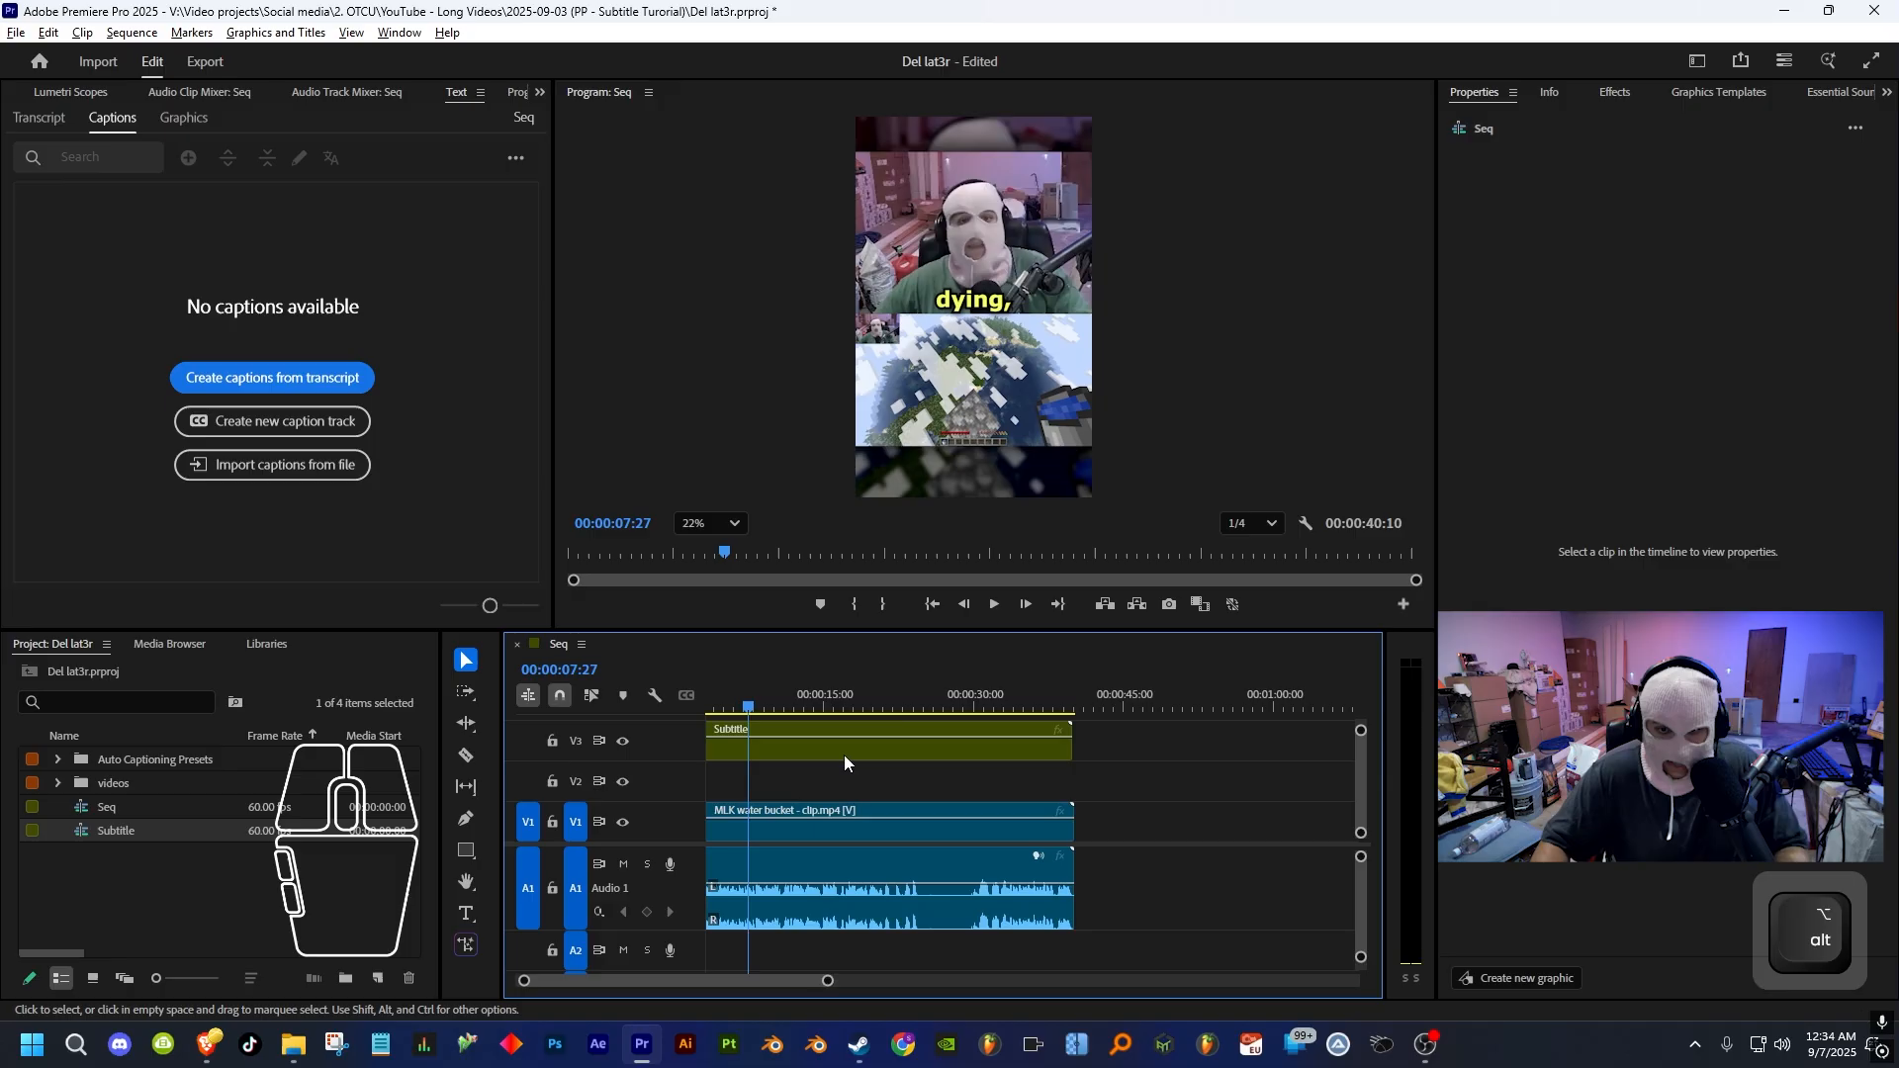
pyautogui.moveTo(724, 980); pyautogui.dragTo(717, 980)
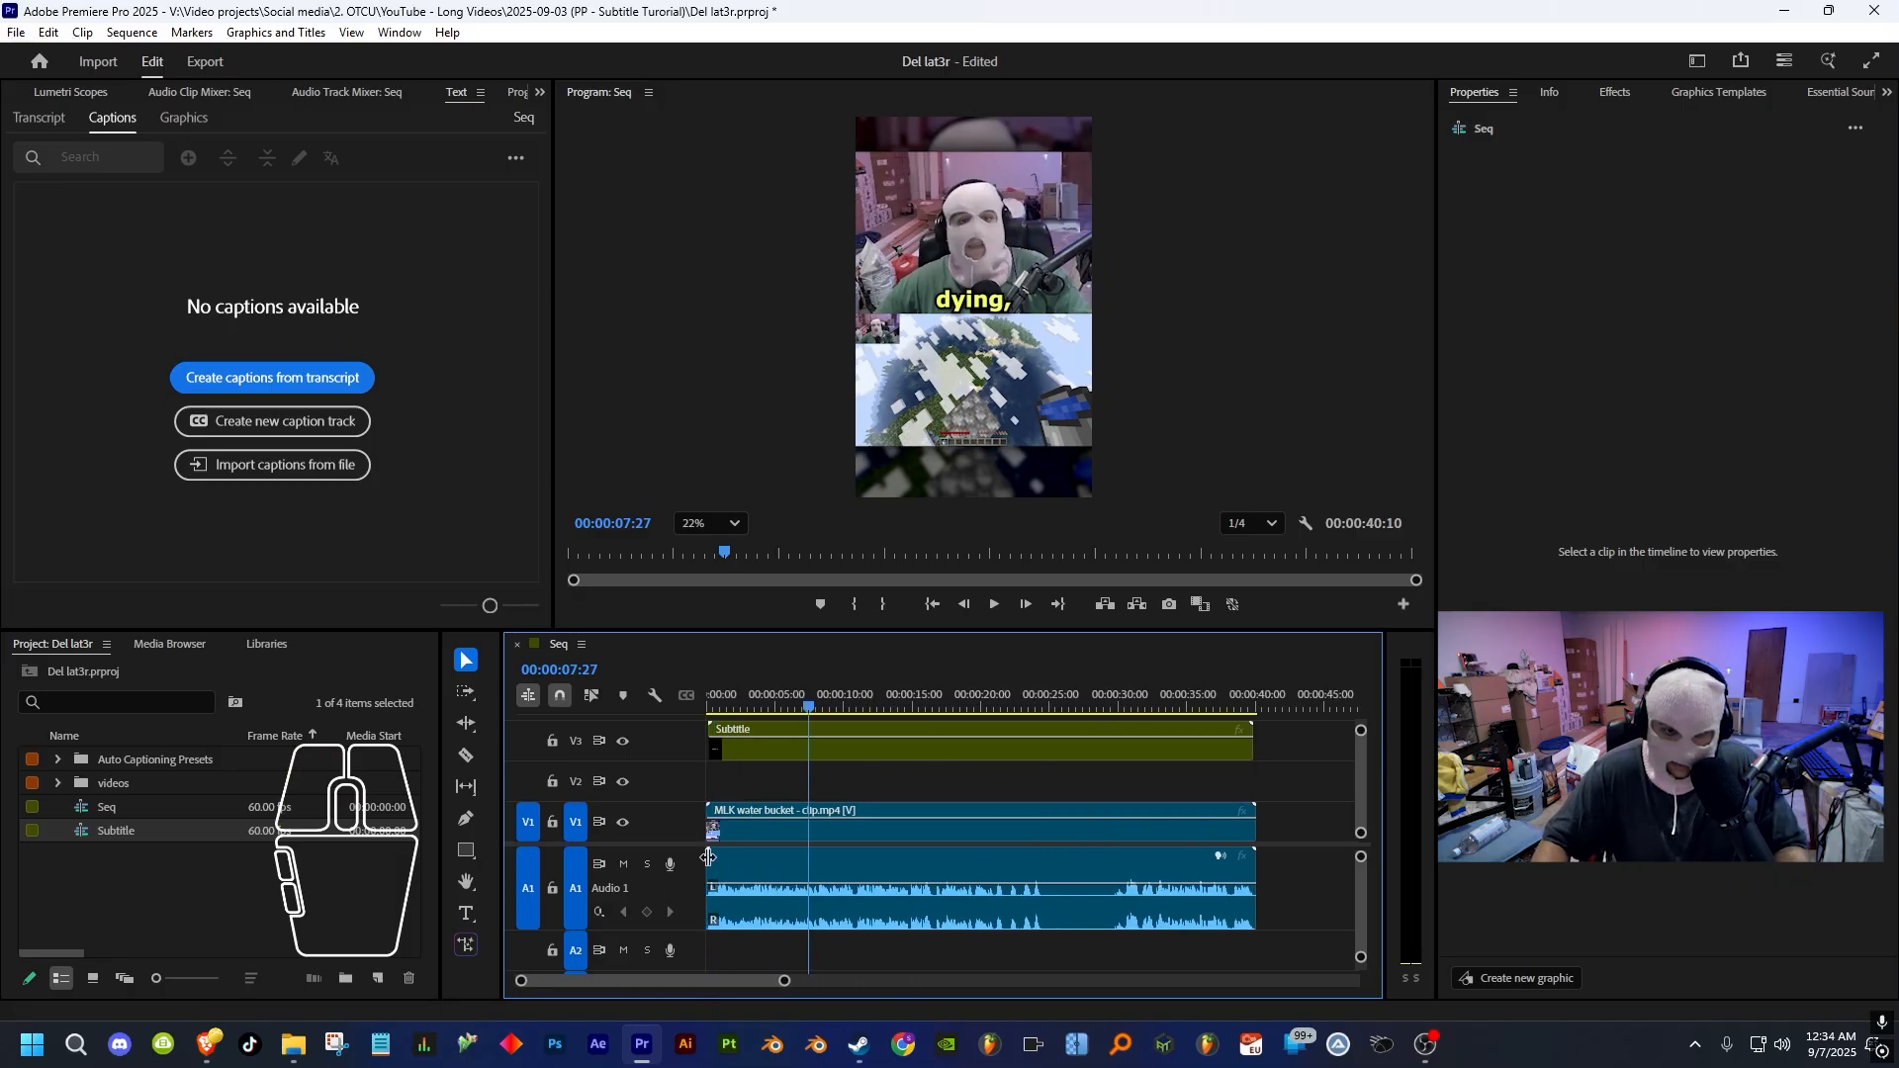
pyautogui.click(786, 762)
pyautogui.moveTo(787, 762); pyautogui.dragTo(792, 803)
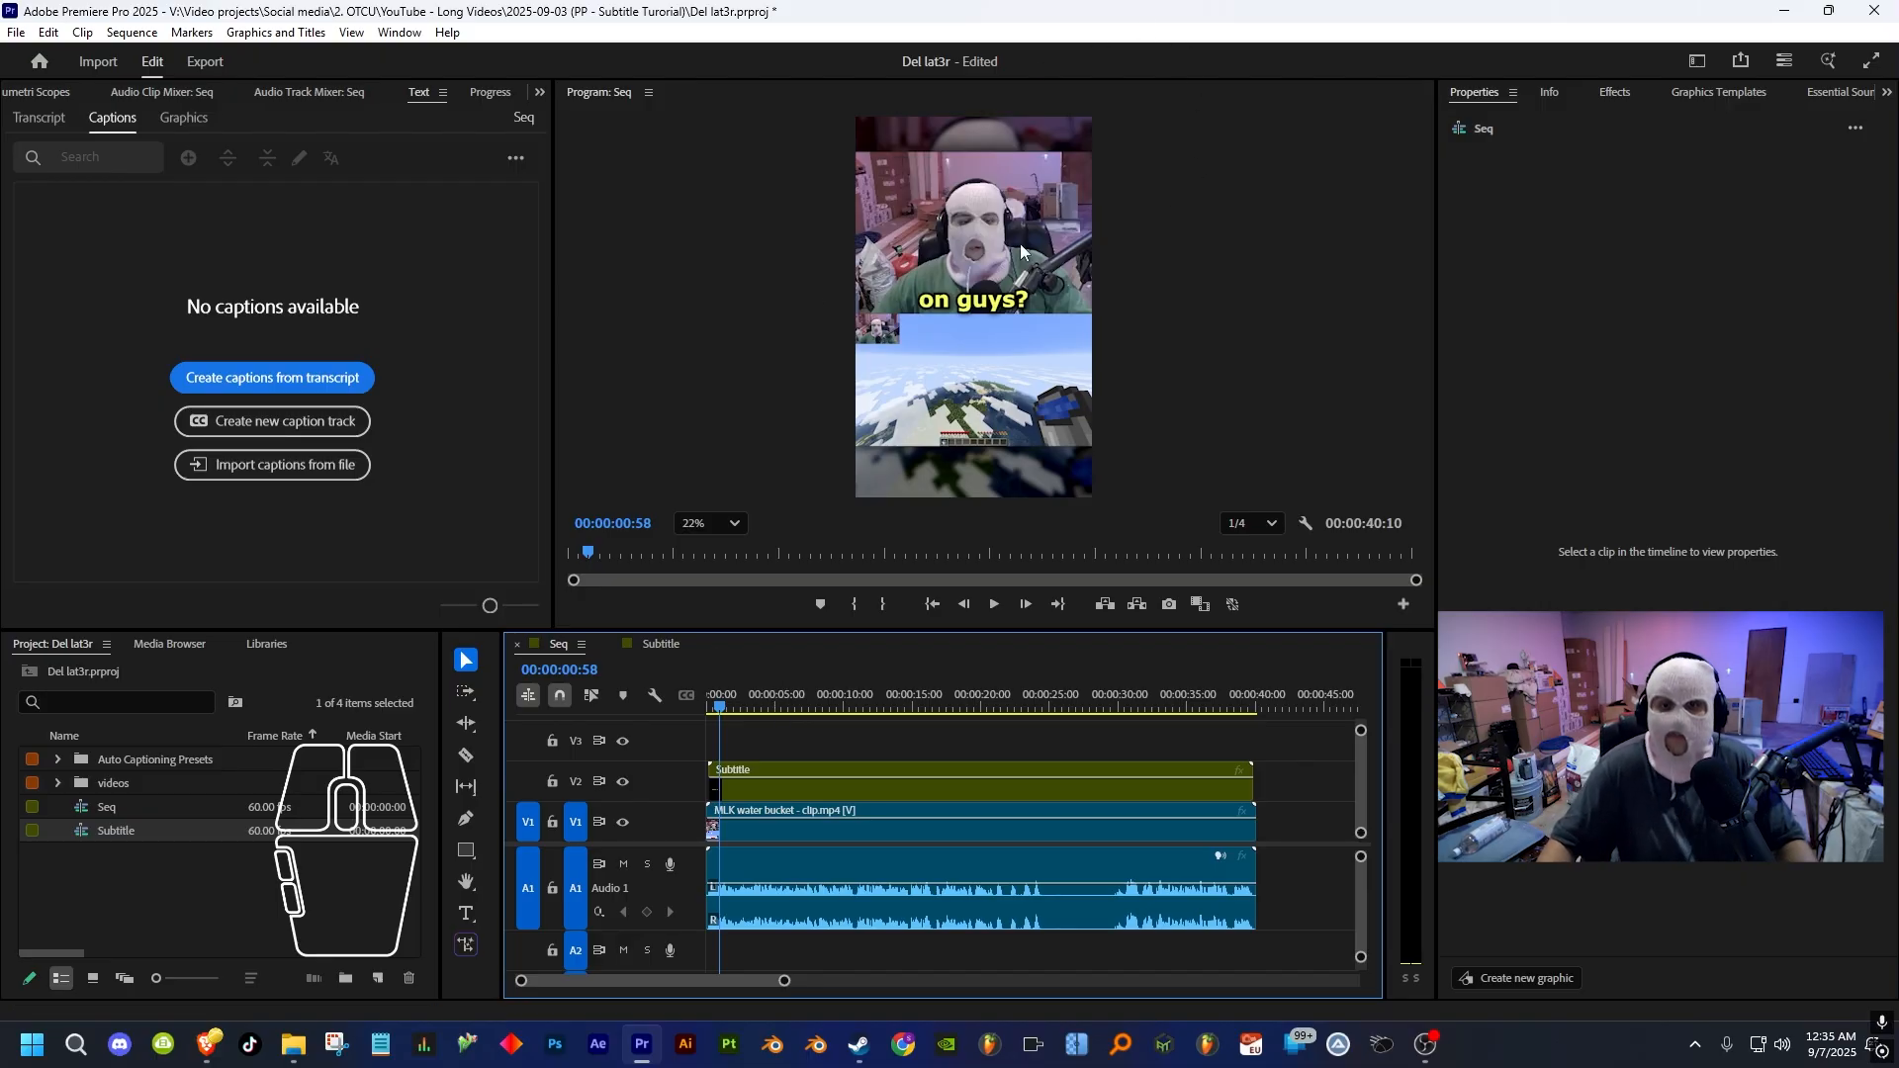
# - Lower the Subtitle nest in the frame by setting its Motion position to 540, 1014
pyautogui.click(782, 782)
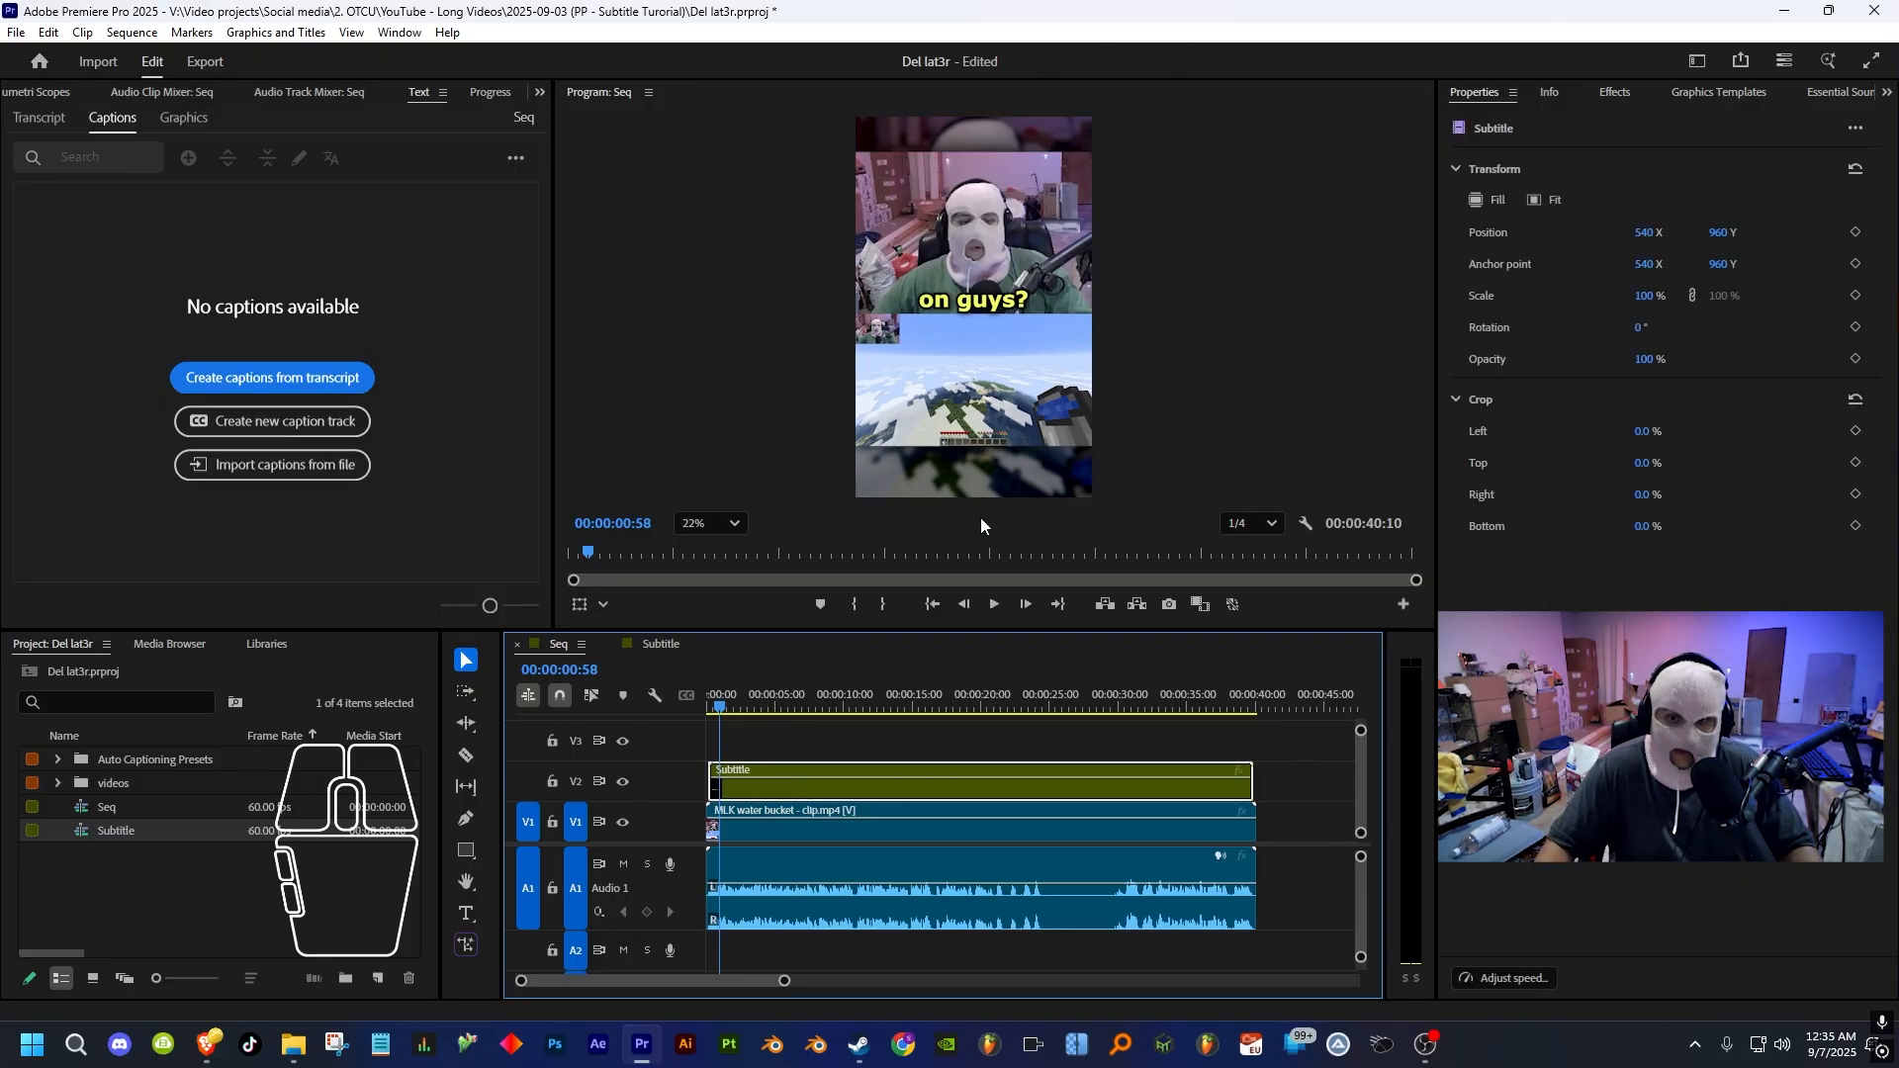
pyautogui.click(539, 92)
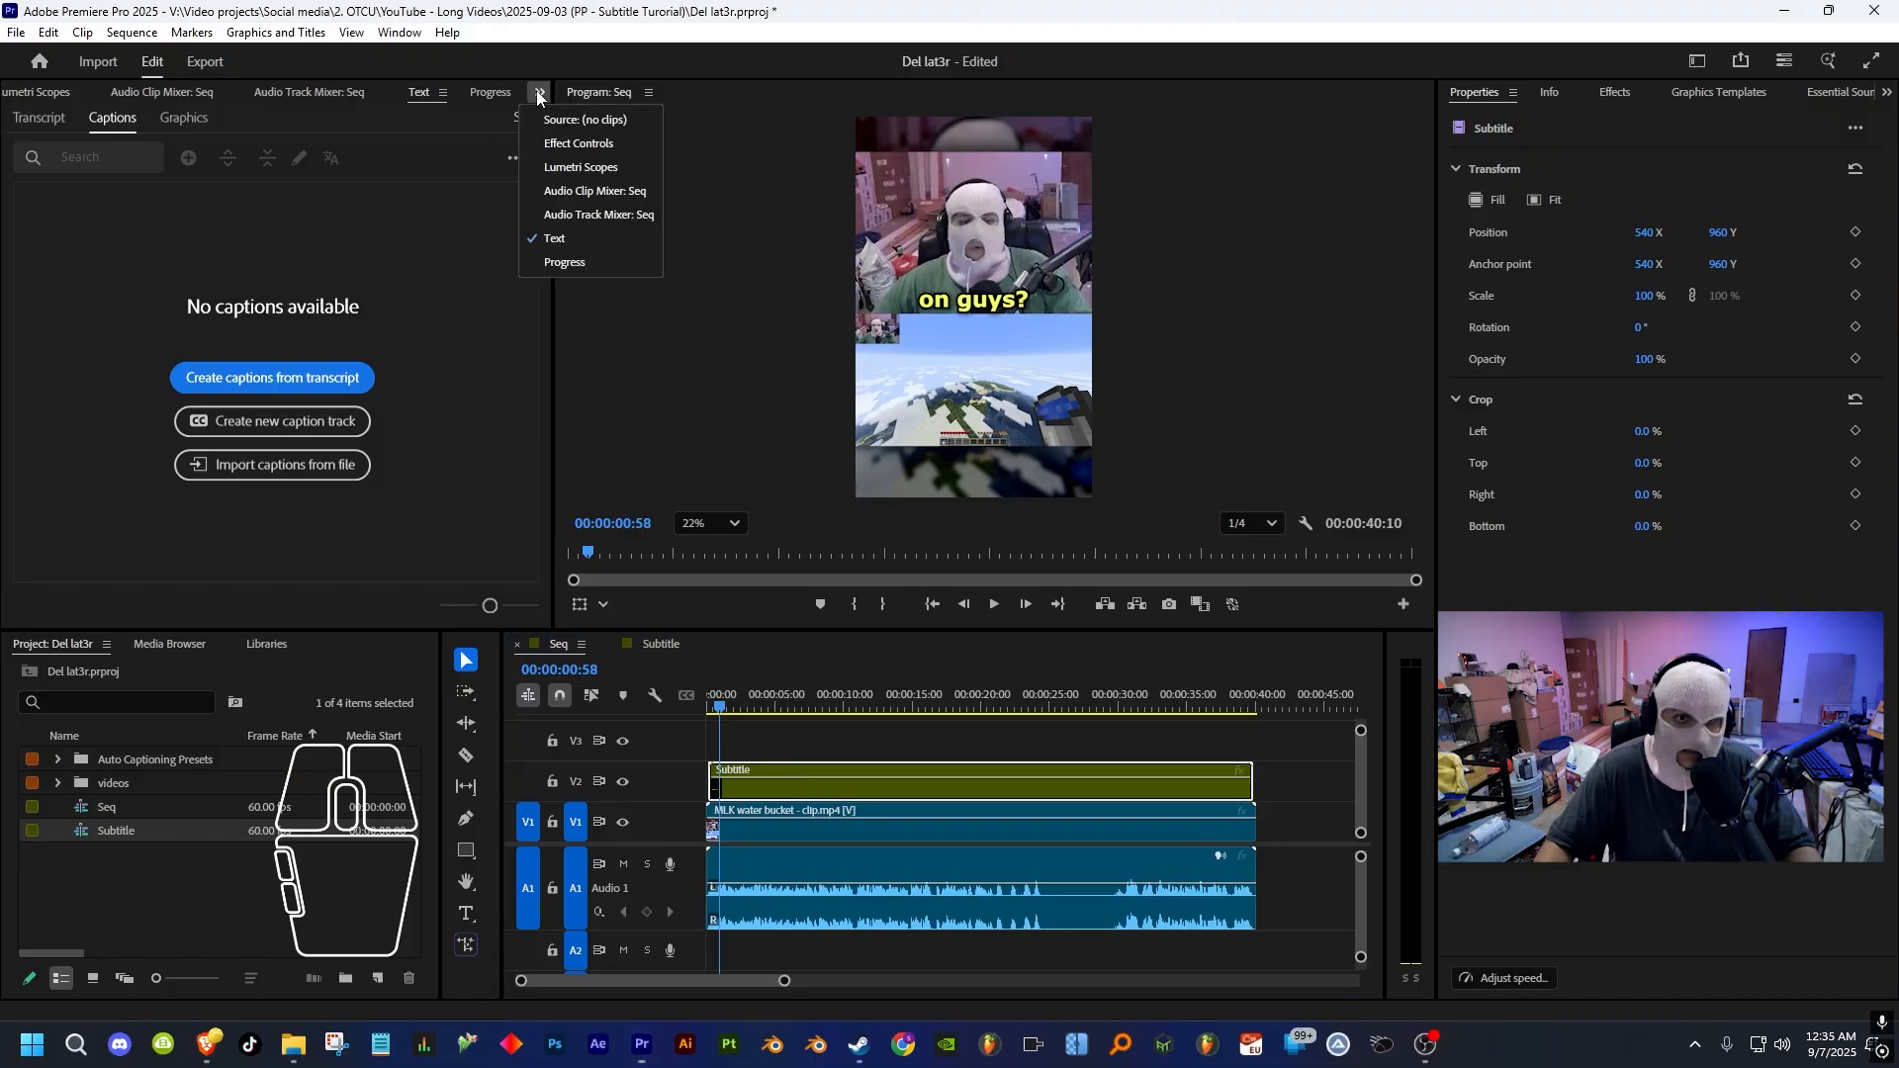
pyautogui.click(554, 149)
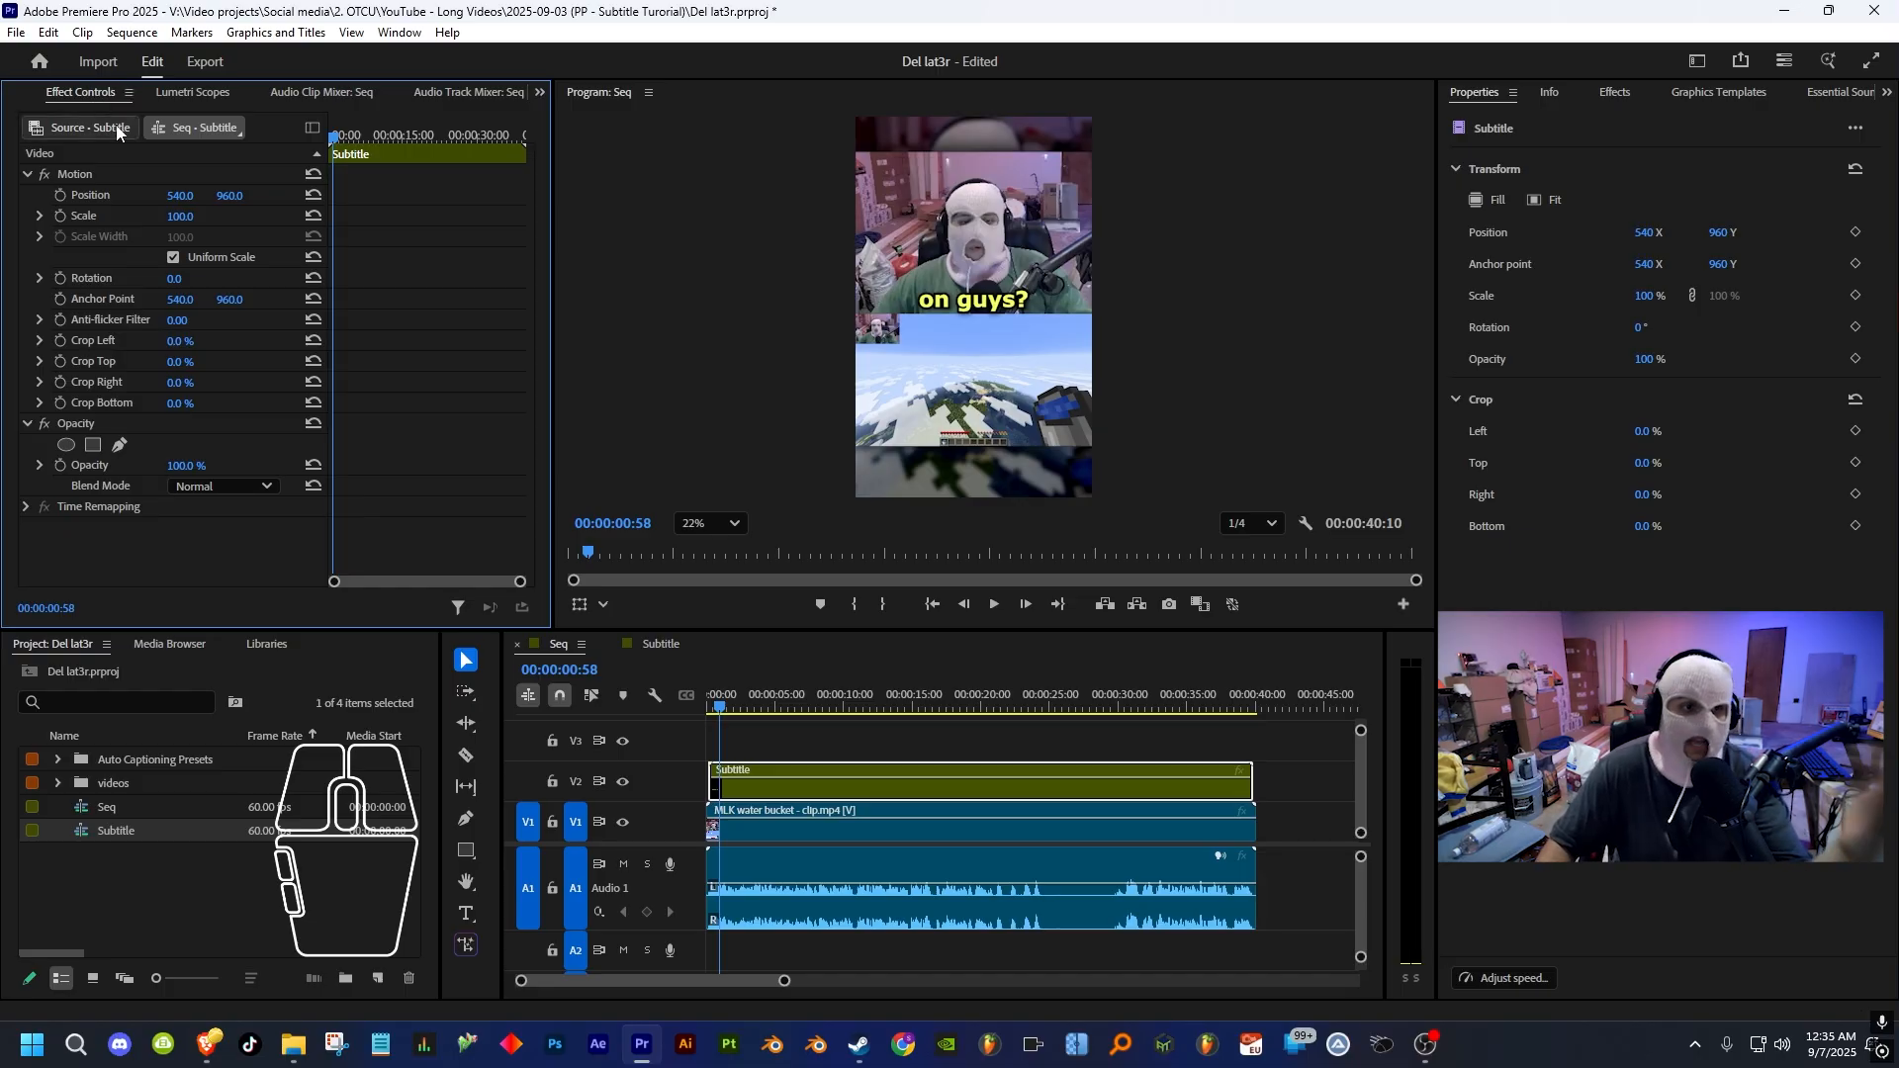
pyautogui.click(76, 172)
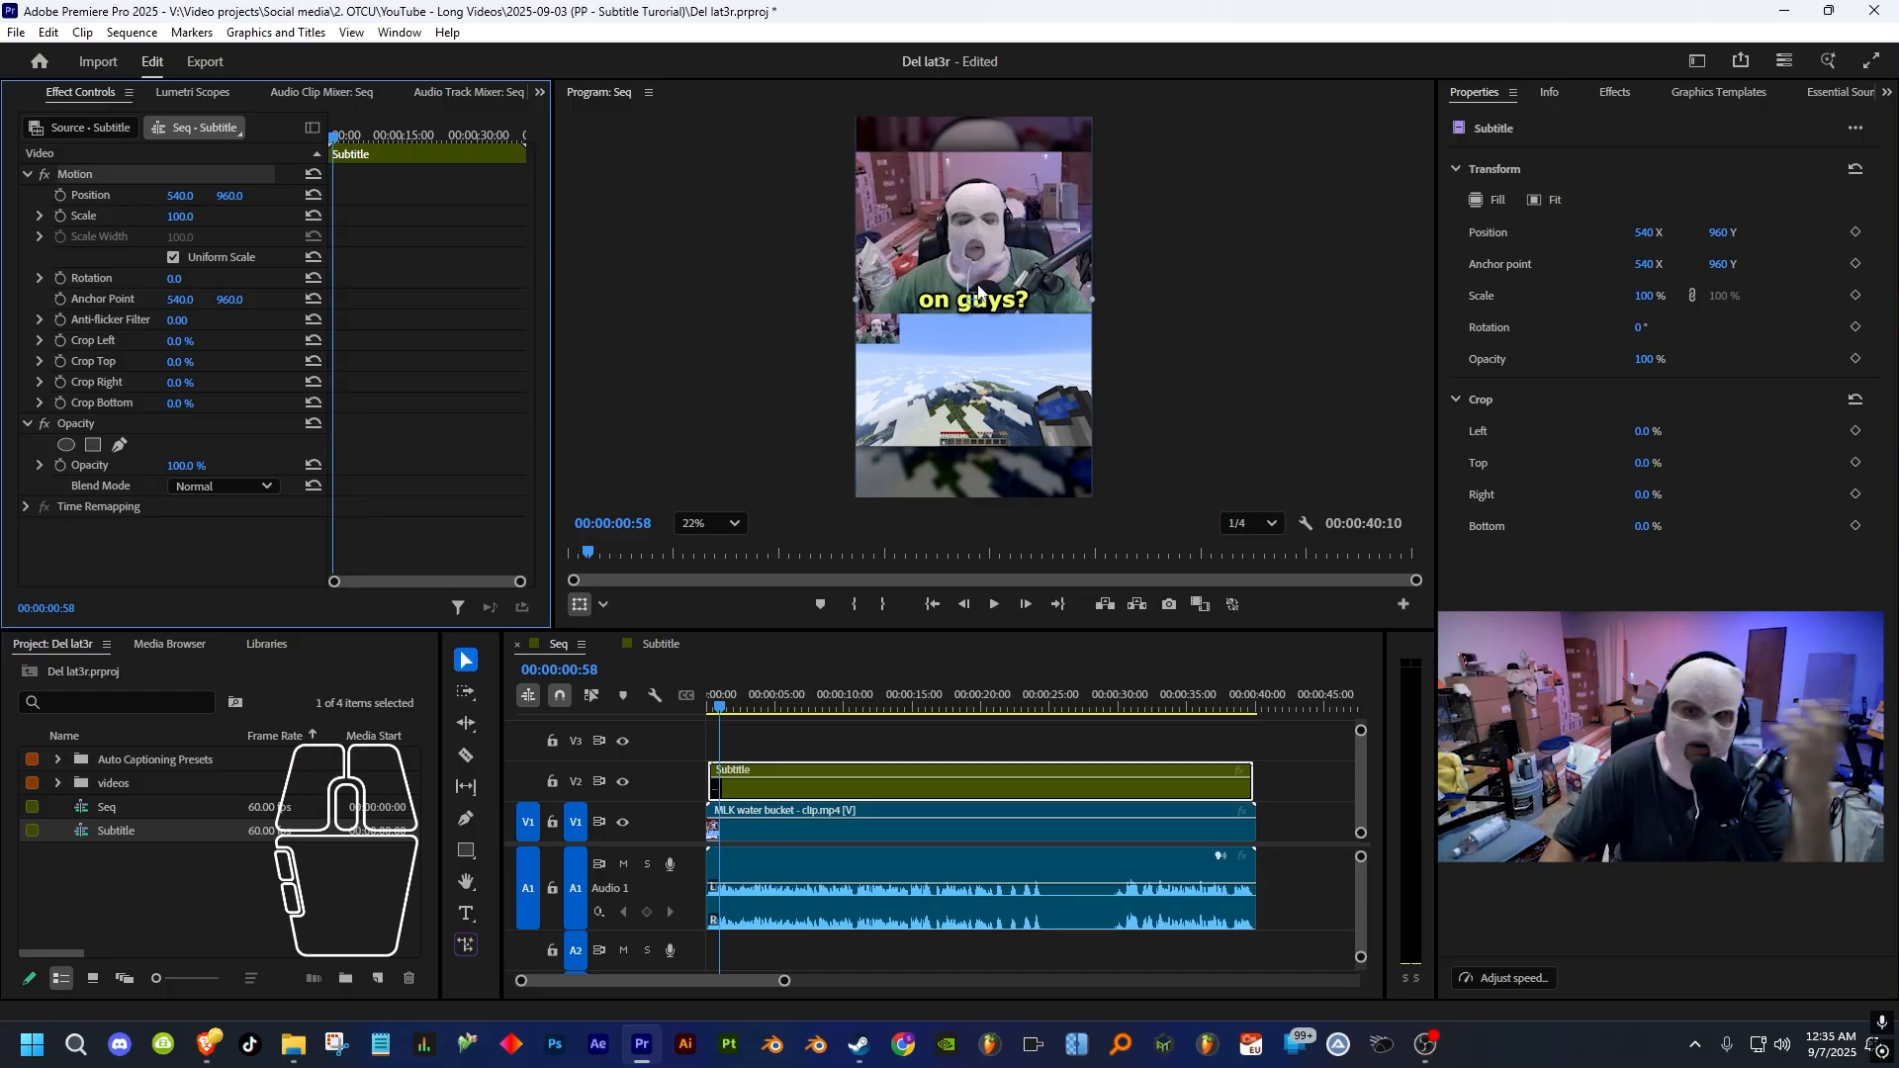
pyautogui.moveTo(977, 287); pyautogui.dragTo(948, 255)
pyautogui.press('space')
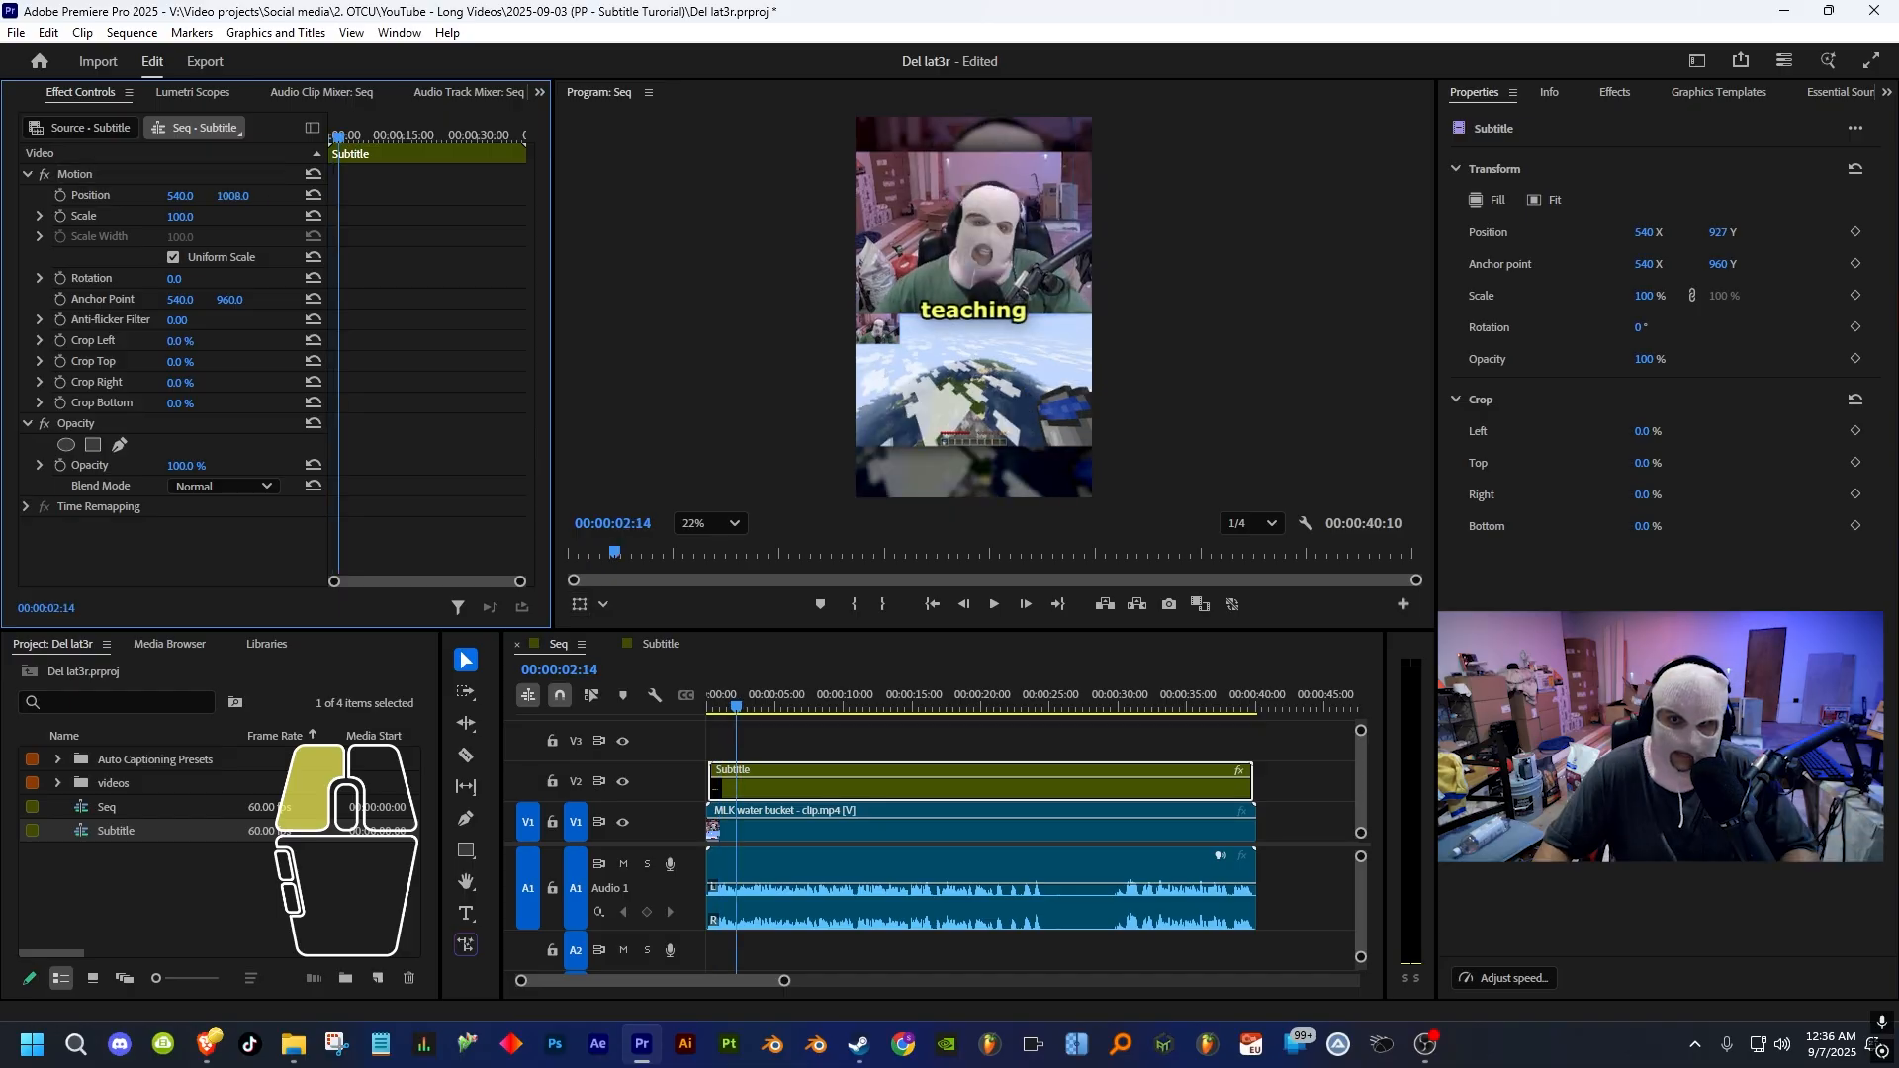
pyautogui.moveTo(242, 197); pyautogui.dragTo(240, 197)
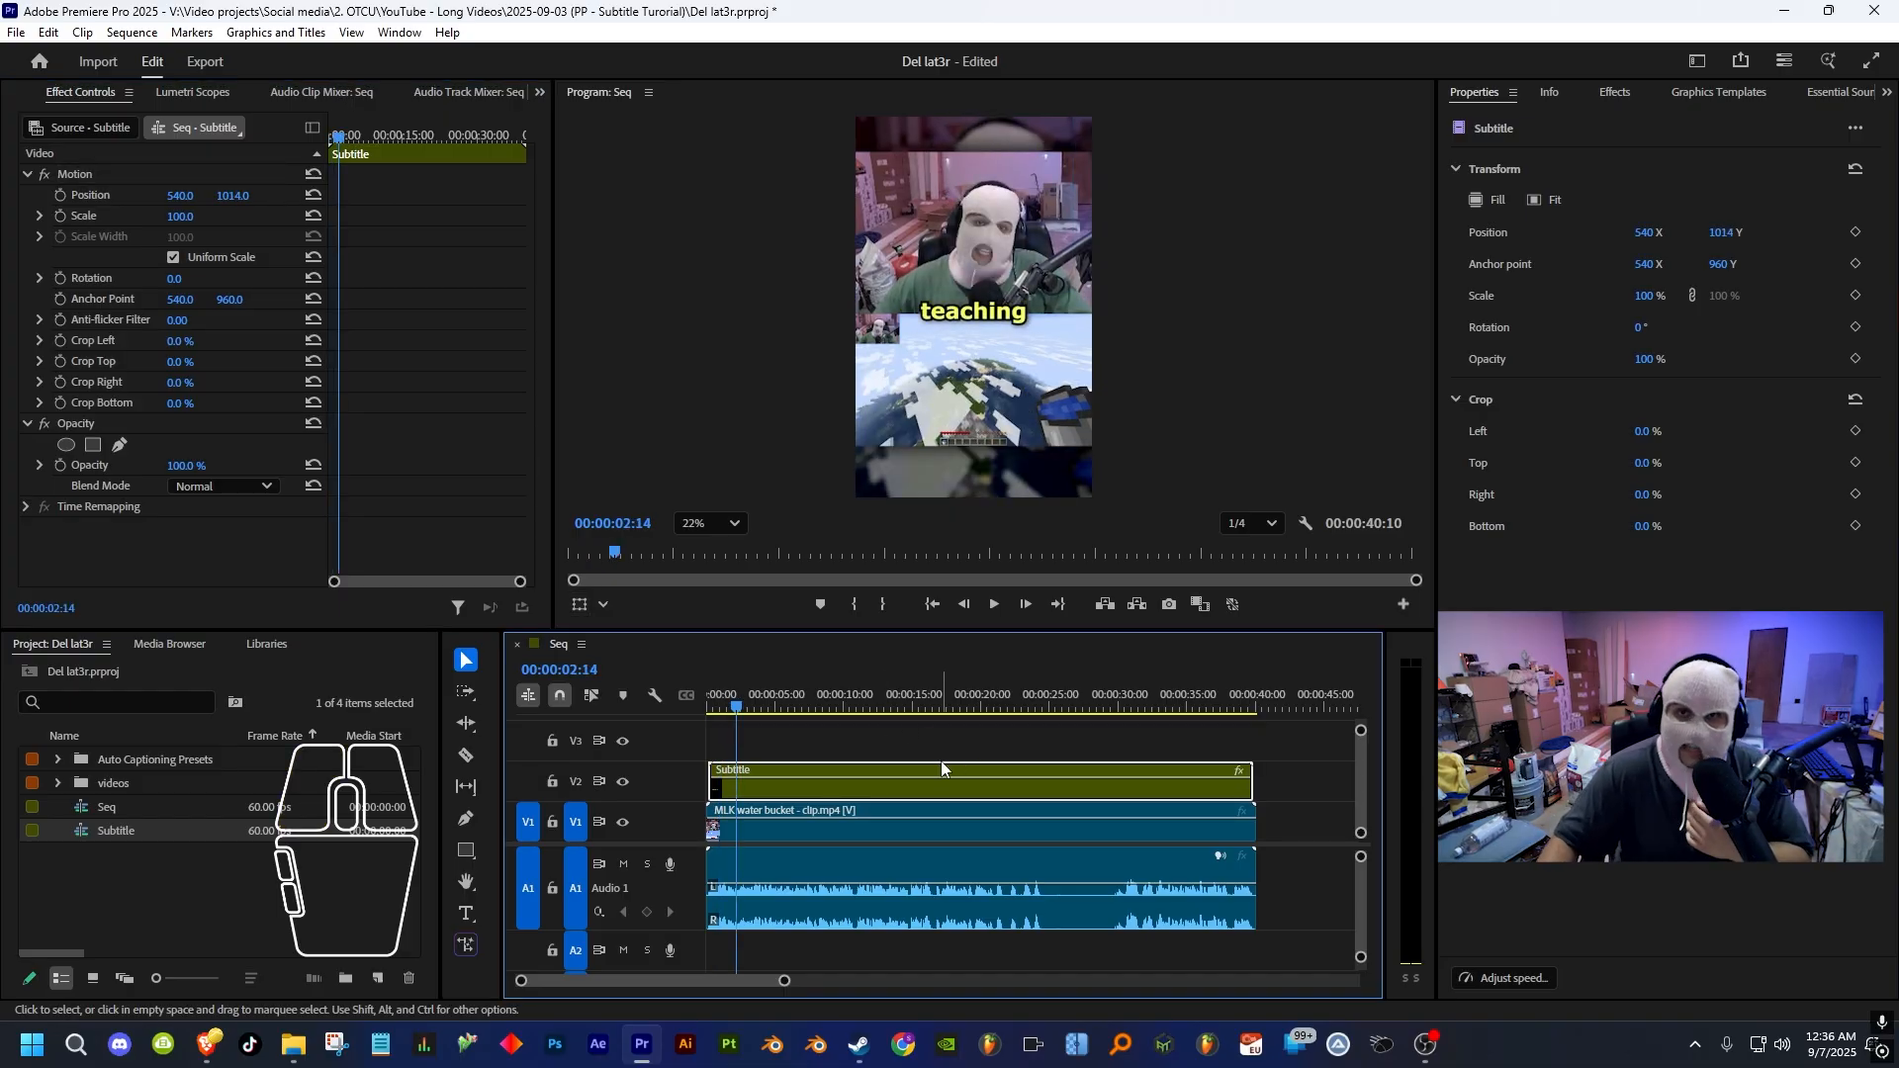
# - Open the Subtitle nest and import the effect presets from "OTCU - Subtitle Animations (Presets).prfpset"
pyautogui.doubleClick(857, 786)
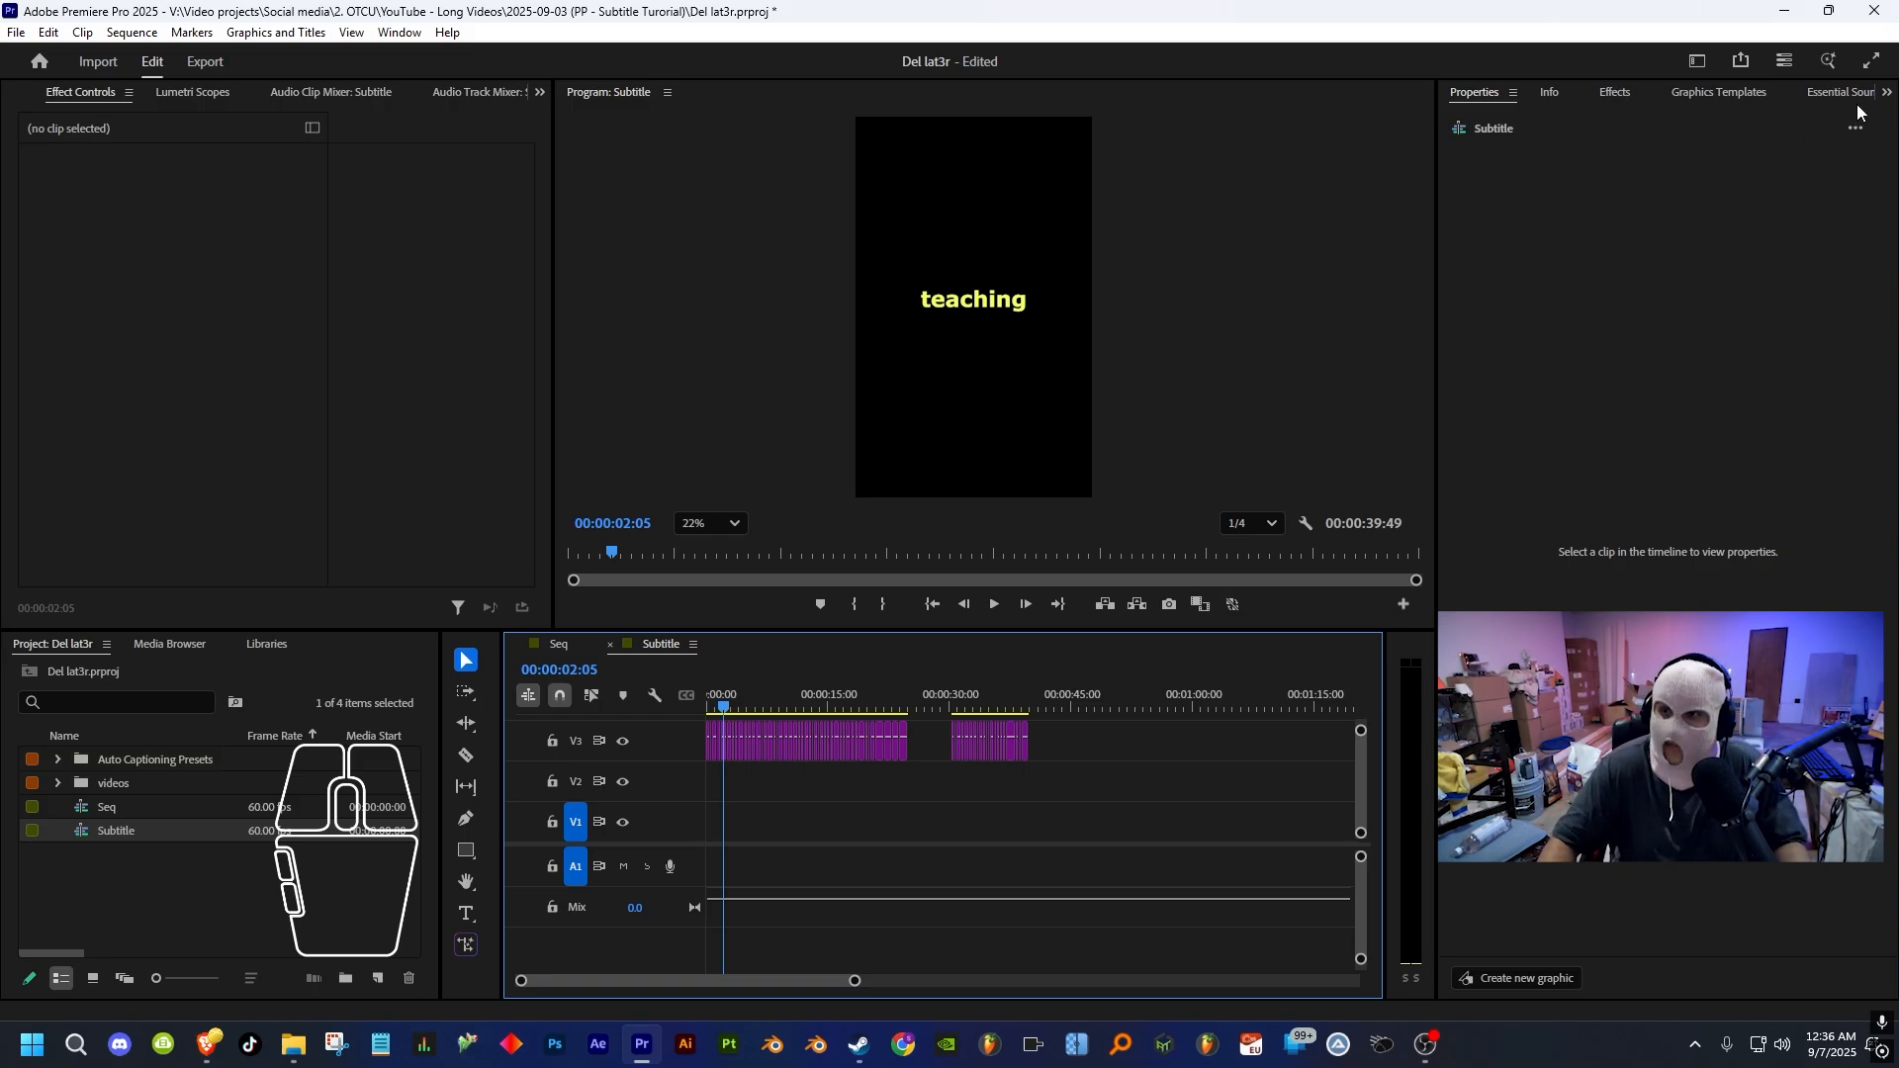
pyautogui.click(1603, 96)
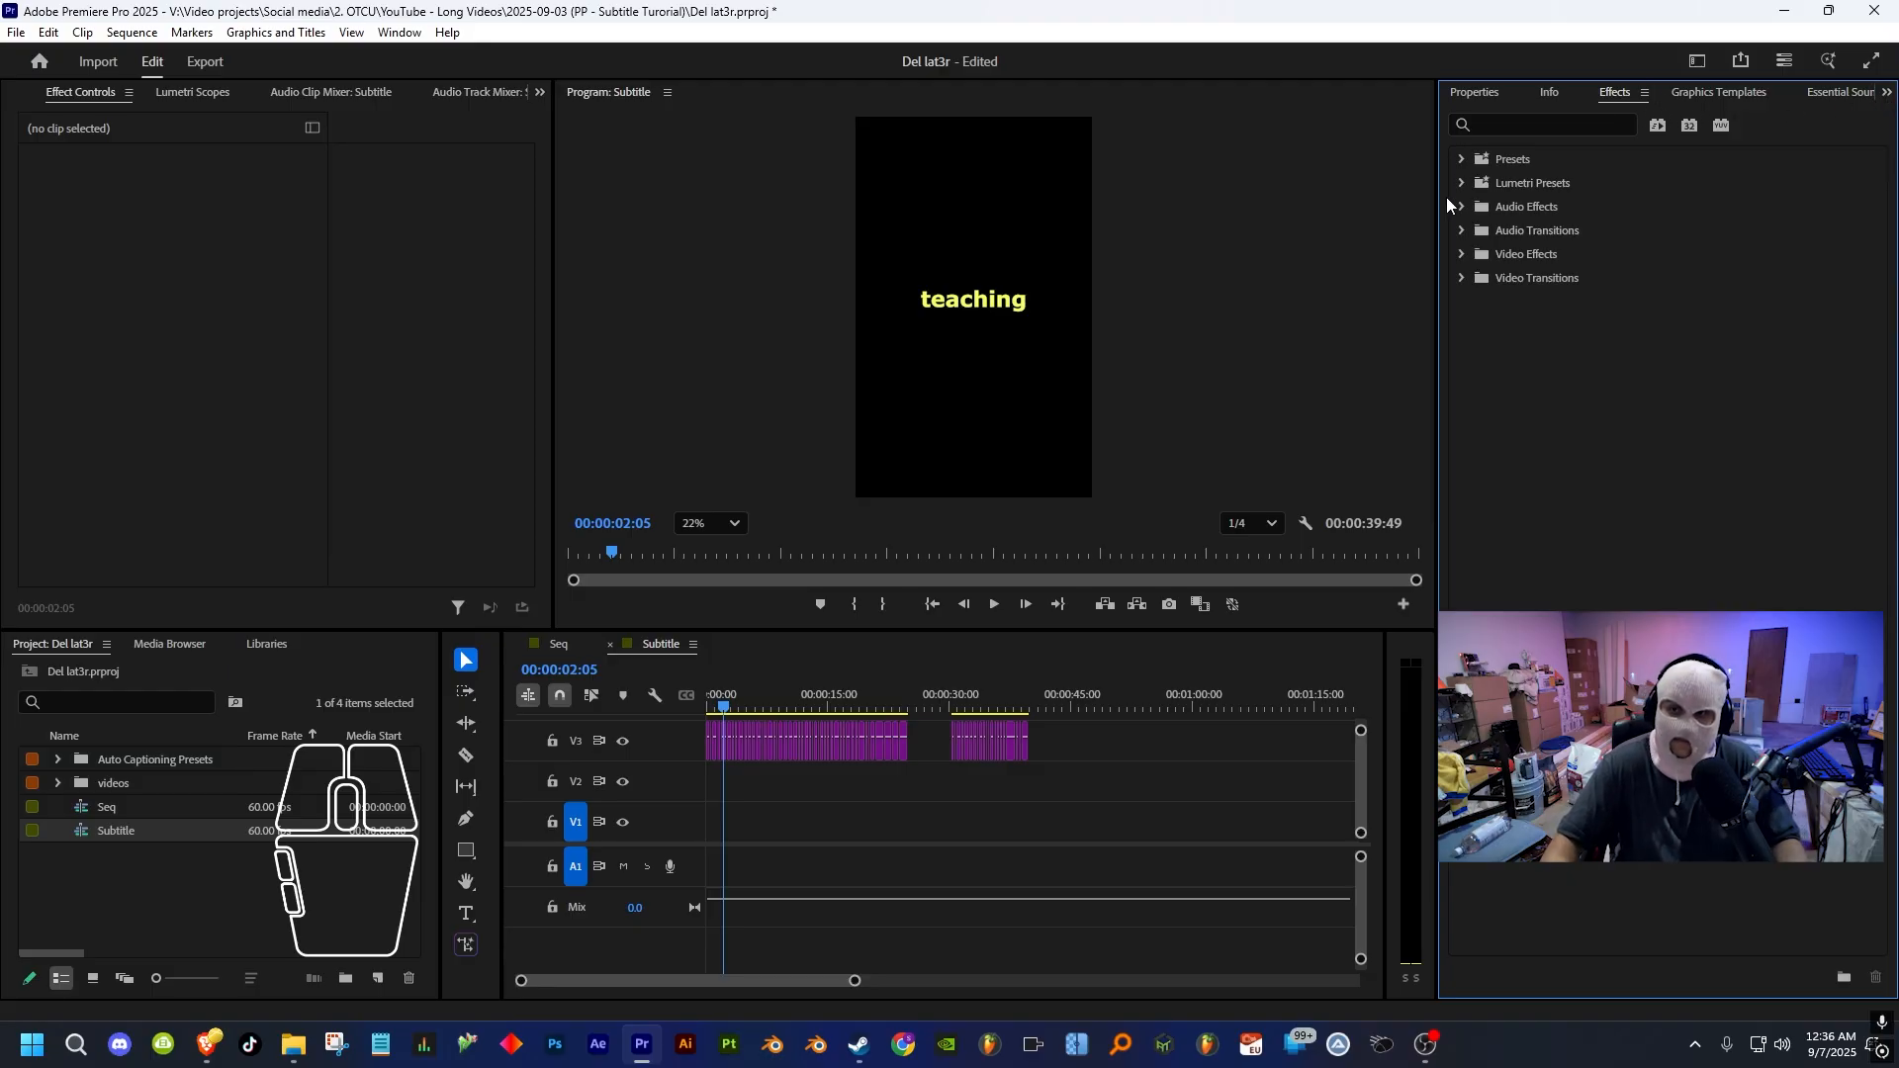
pyautogui.rightClick(1515, 167)
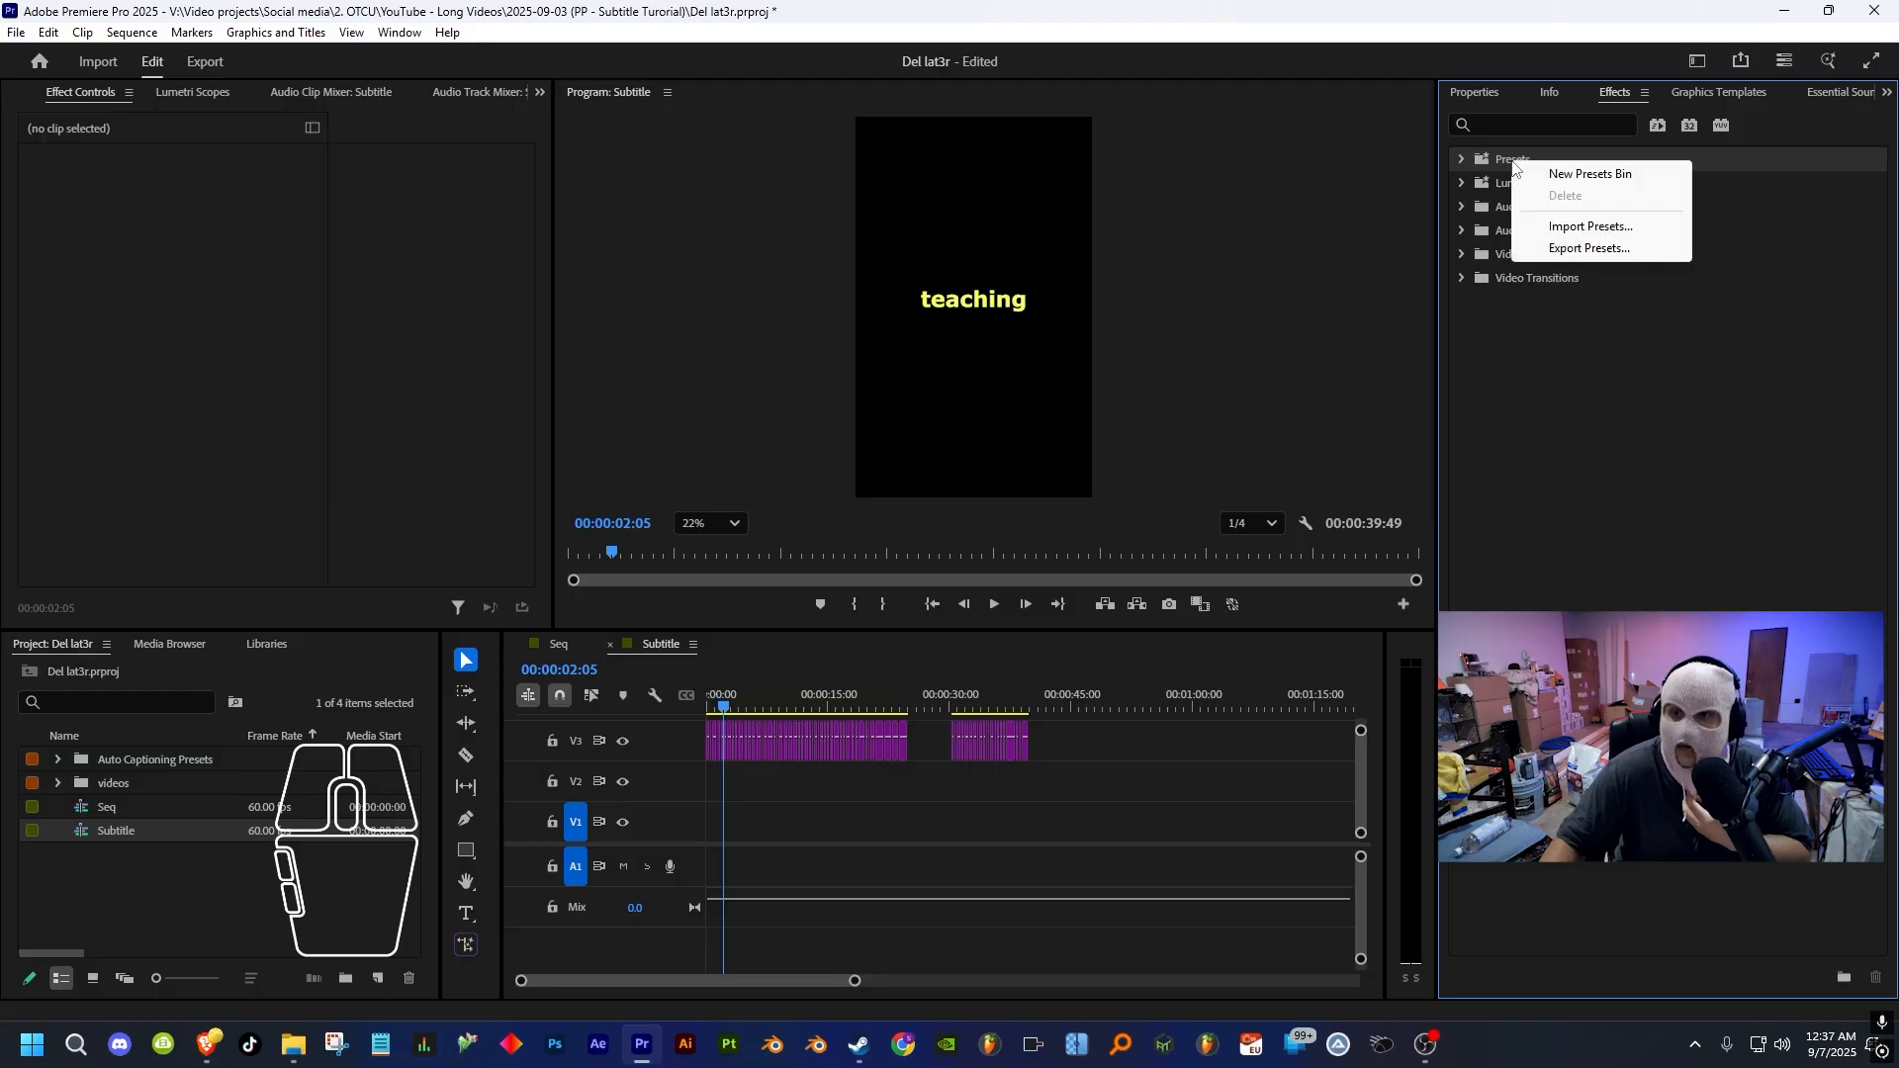
pyautogui.click(1557, 225)
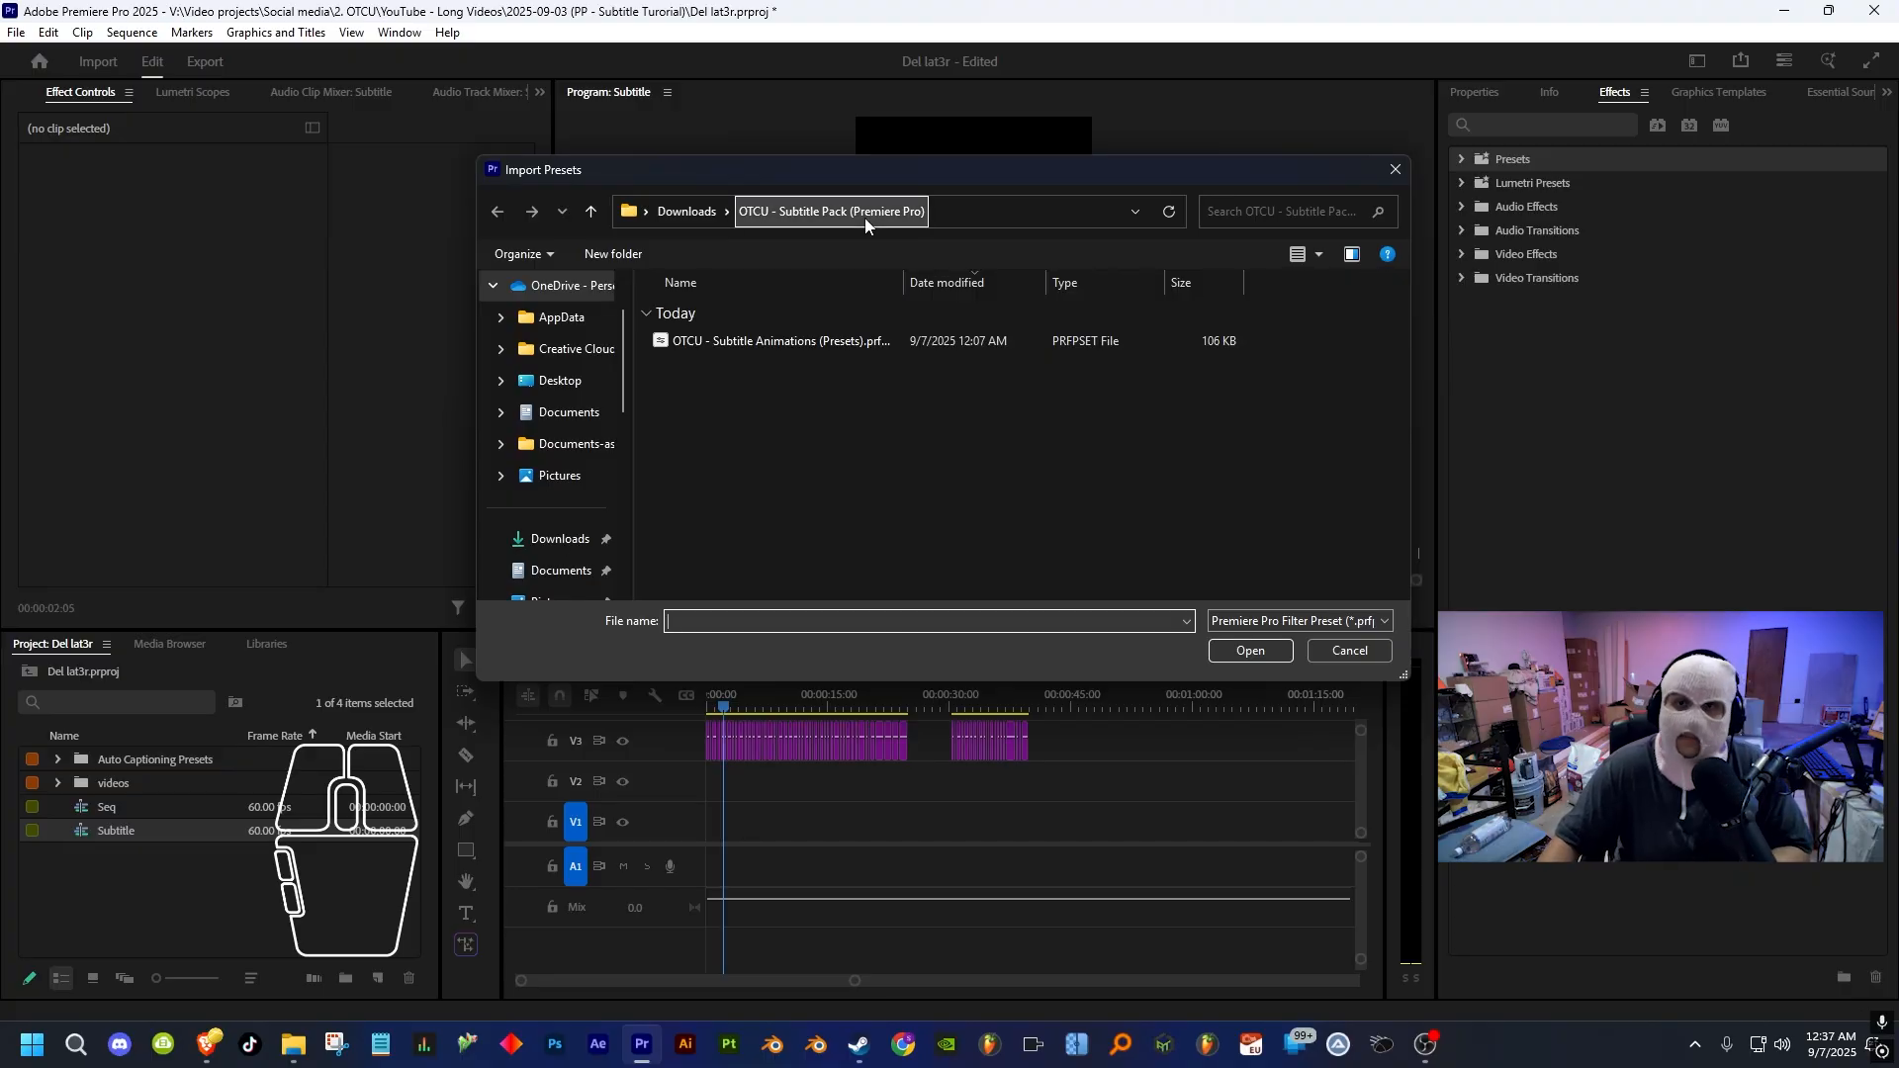
pyautogui.click(791, 342)
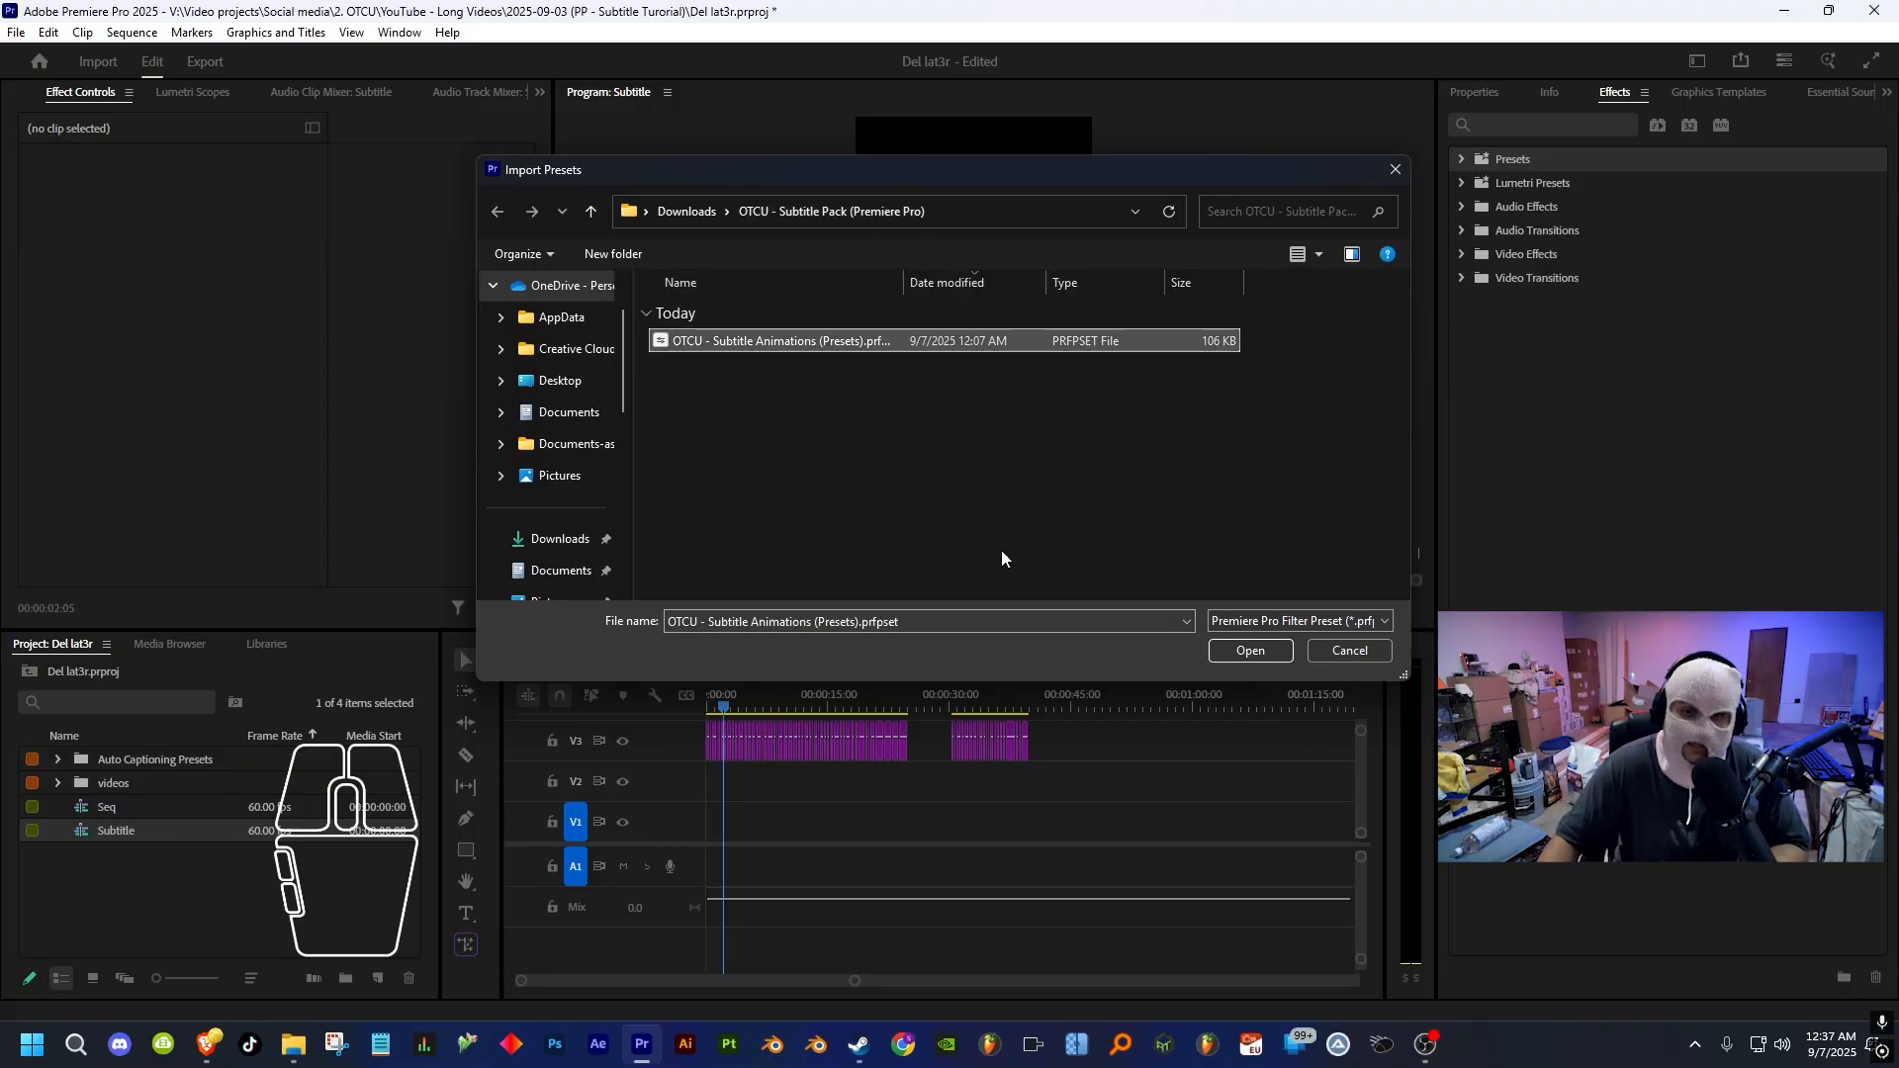
pyautogui.click(1214, 648)
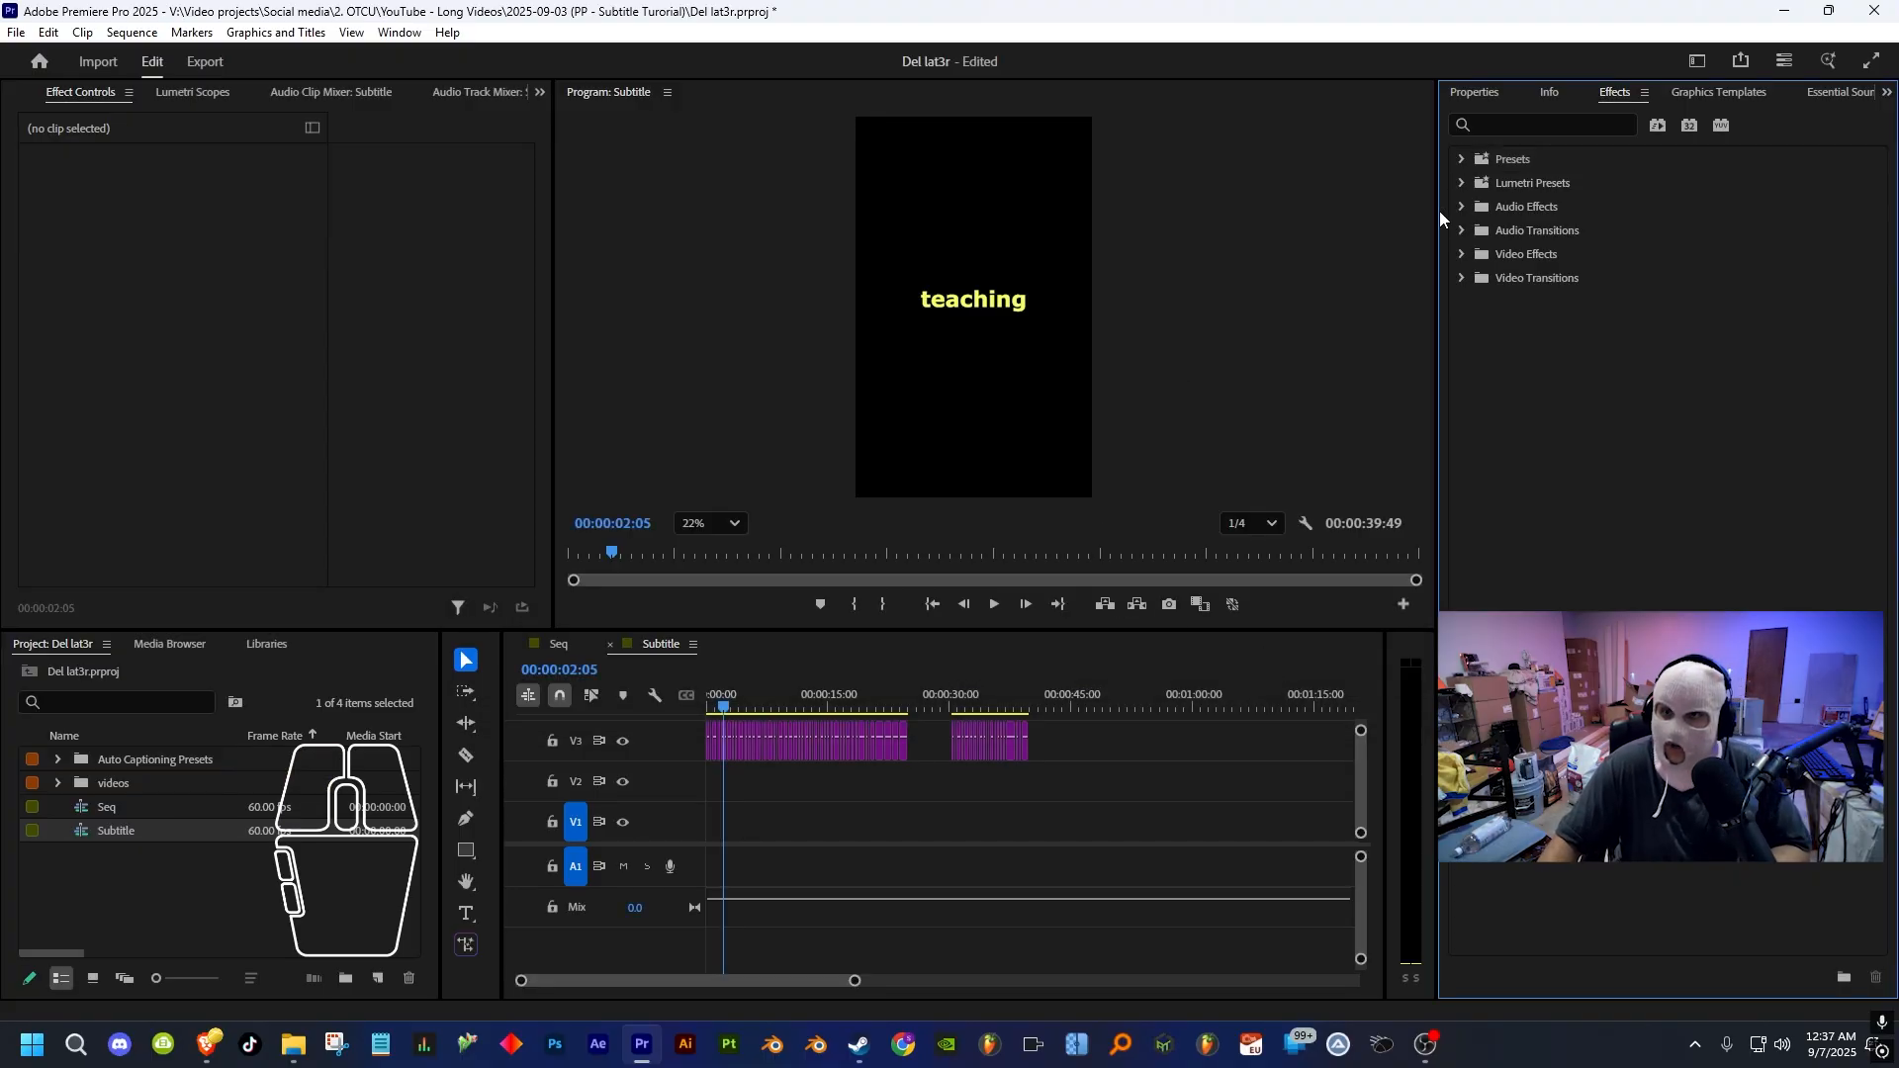
pyautogui.click(1461, 160)
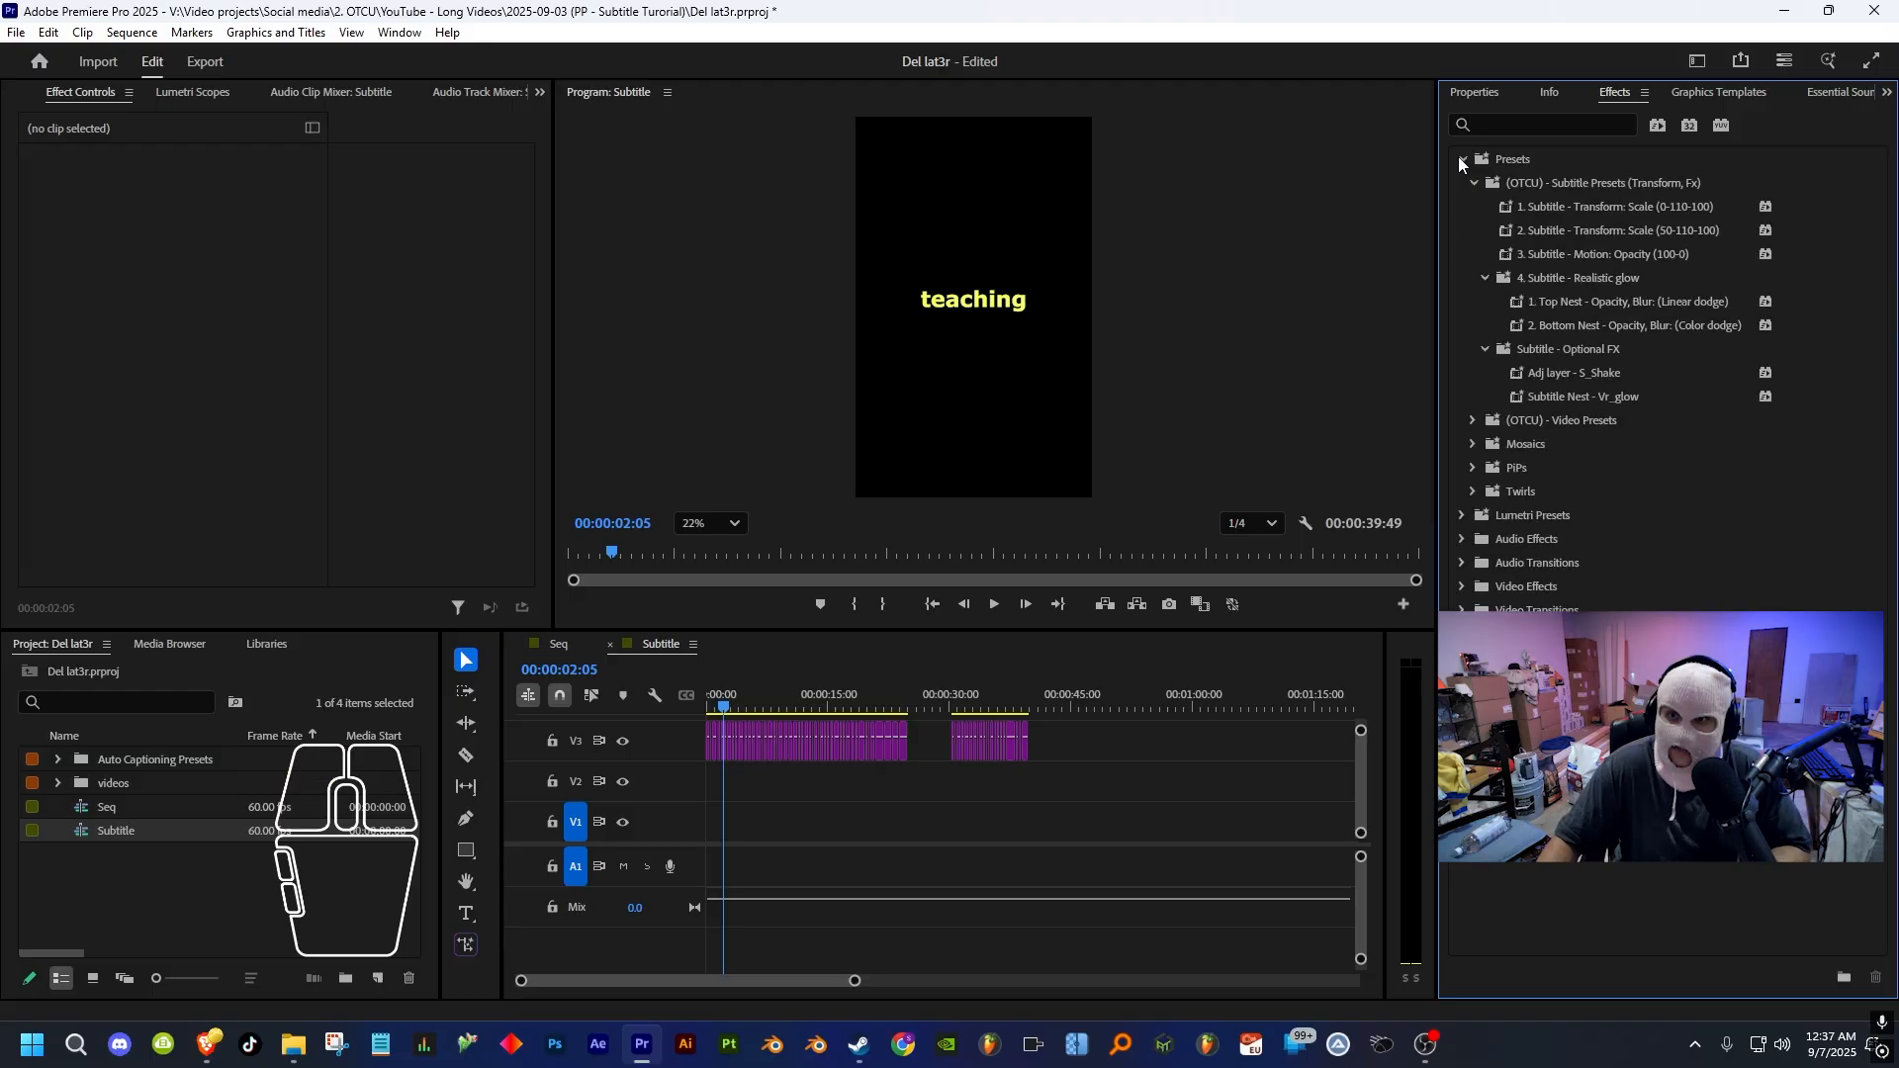
# - Apply the preset "1. Subtitle - Transform: Scale (0-110-100)" to the captions "What is", "Thank" and the first one after the long gap
pyautogui.click(1546, 208)
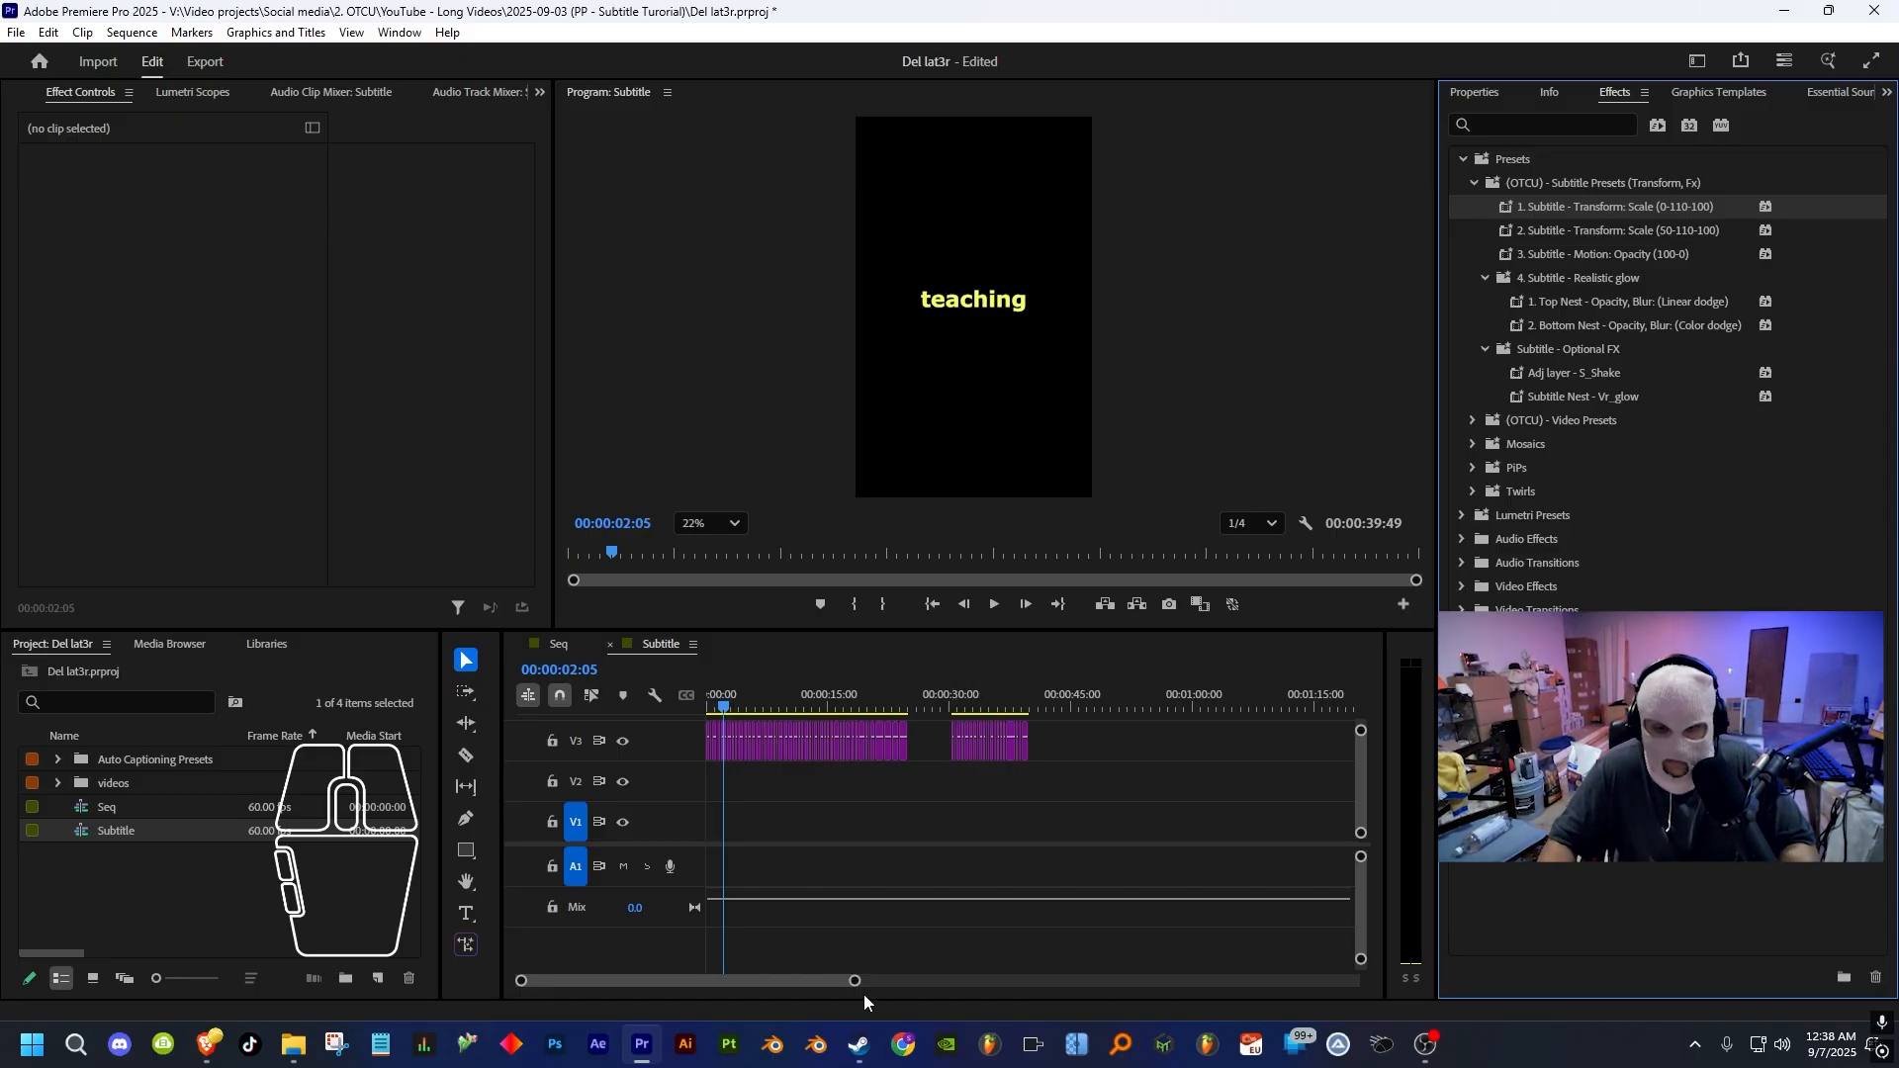
pyautogui.moveTo(855, 980); pyautogui.dragTo(662, 980)
pyautogui.click(722, 757)
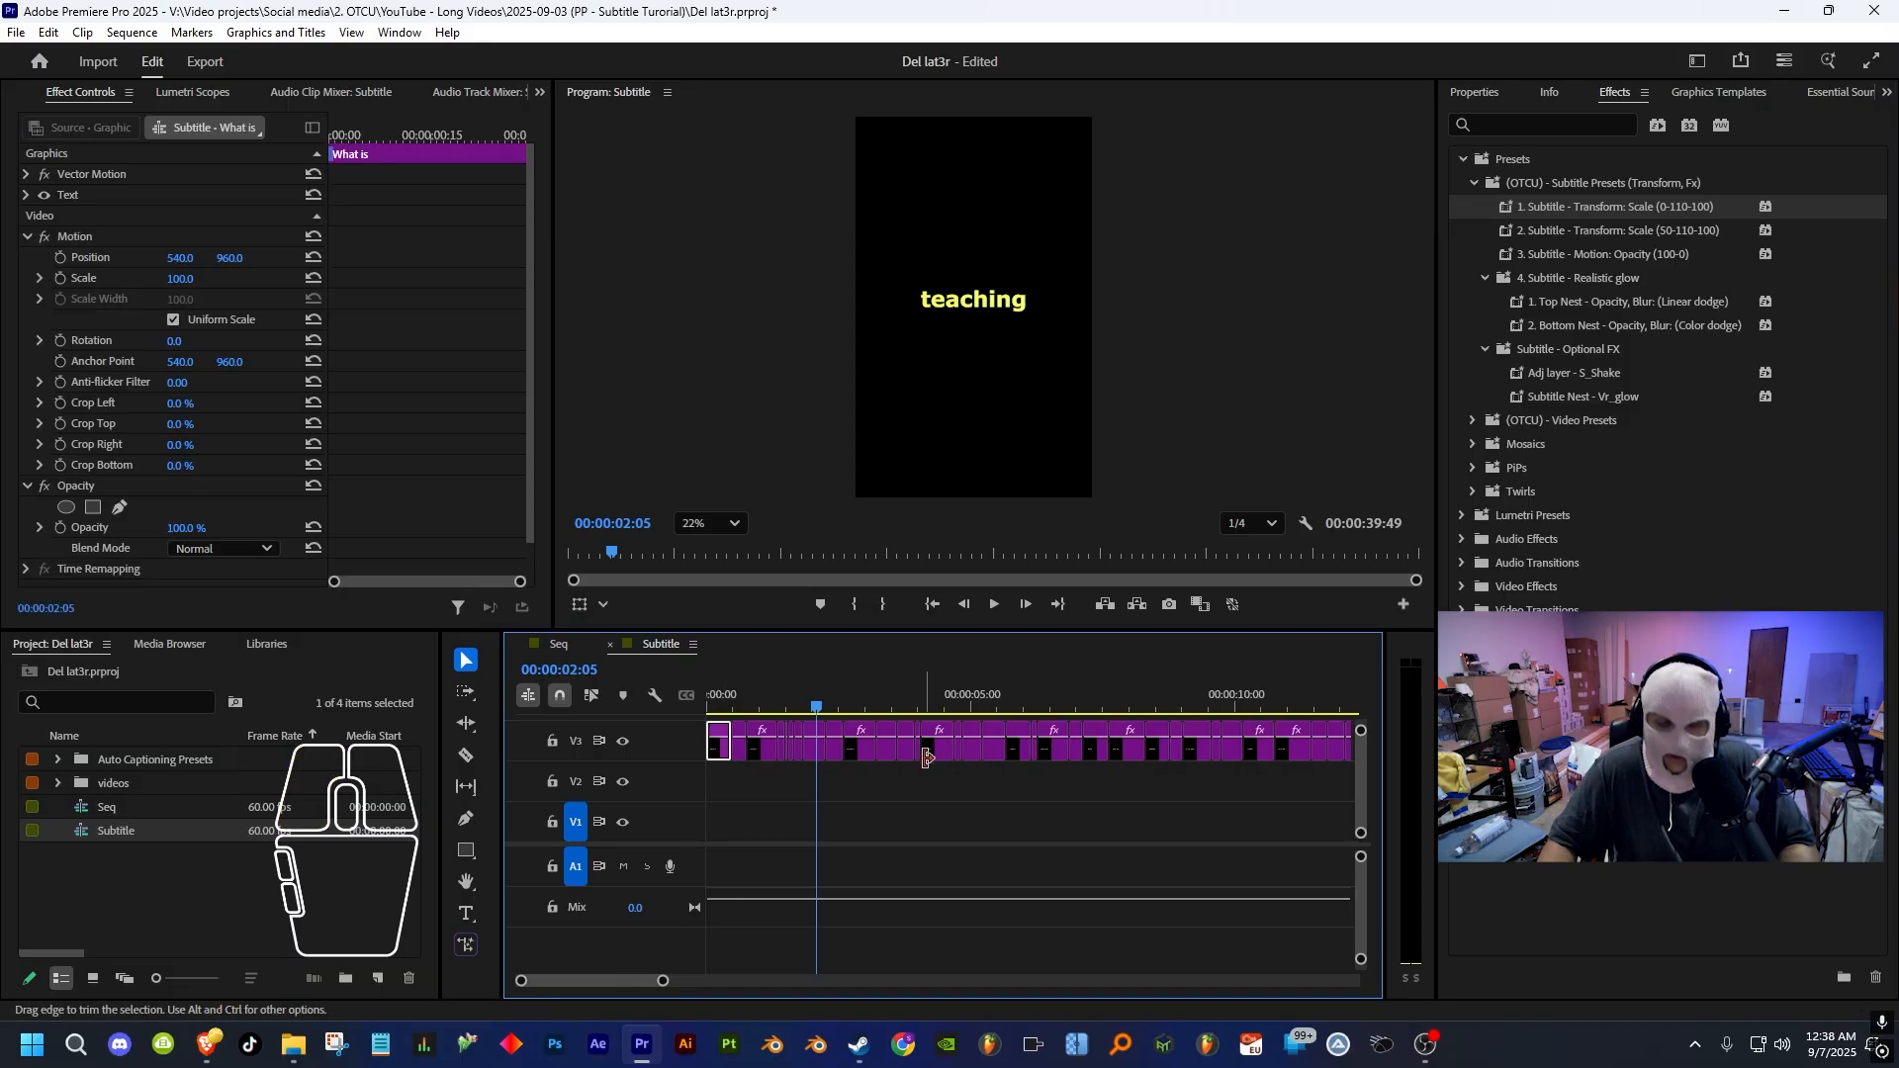
pyautogui.moveTo(614, 981); pyautogui.dragTo(665, 977)
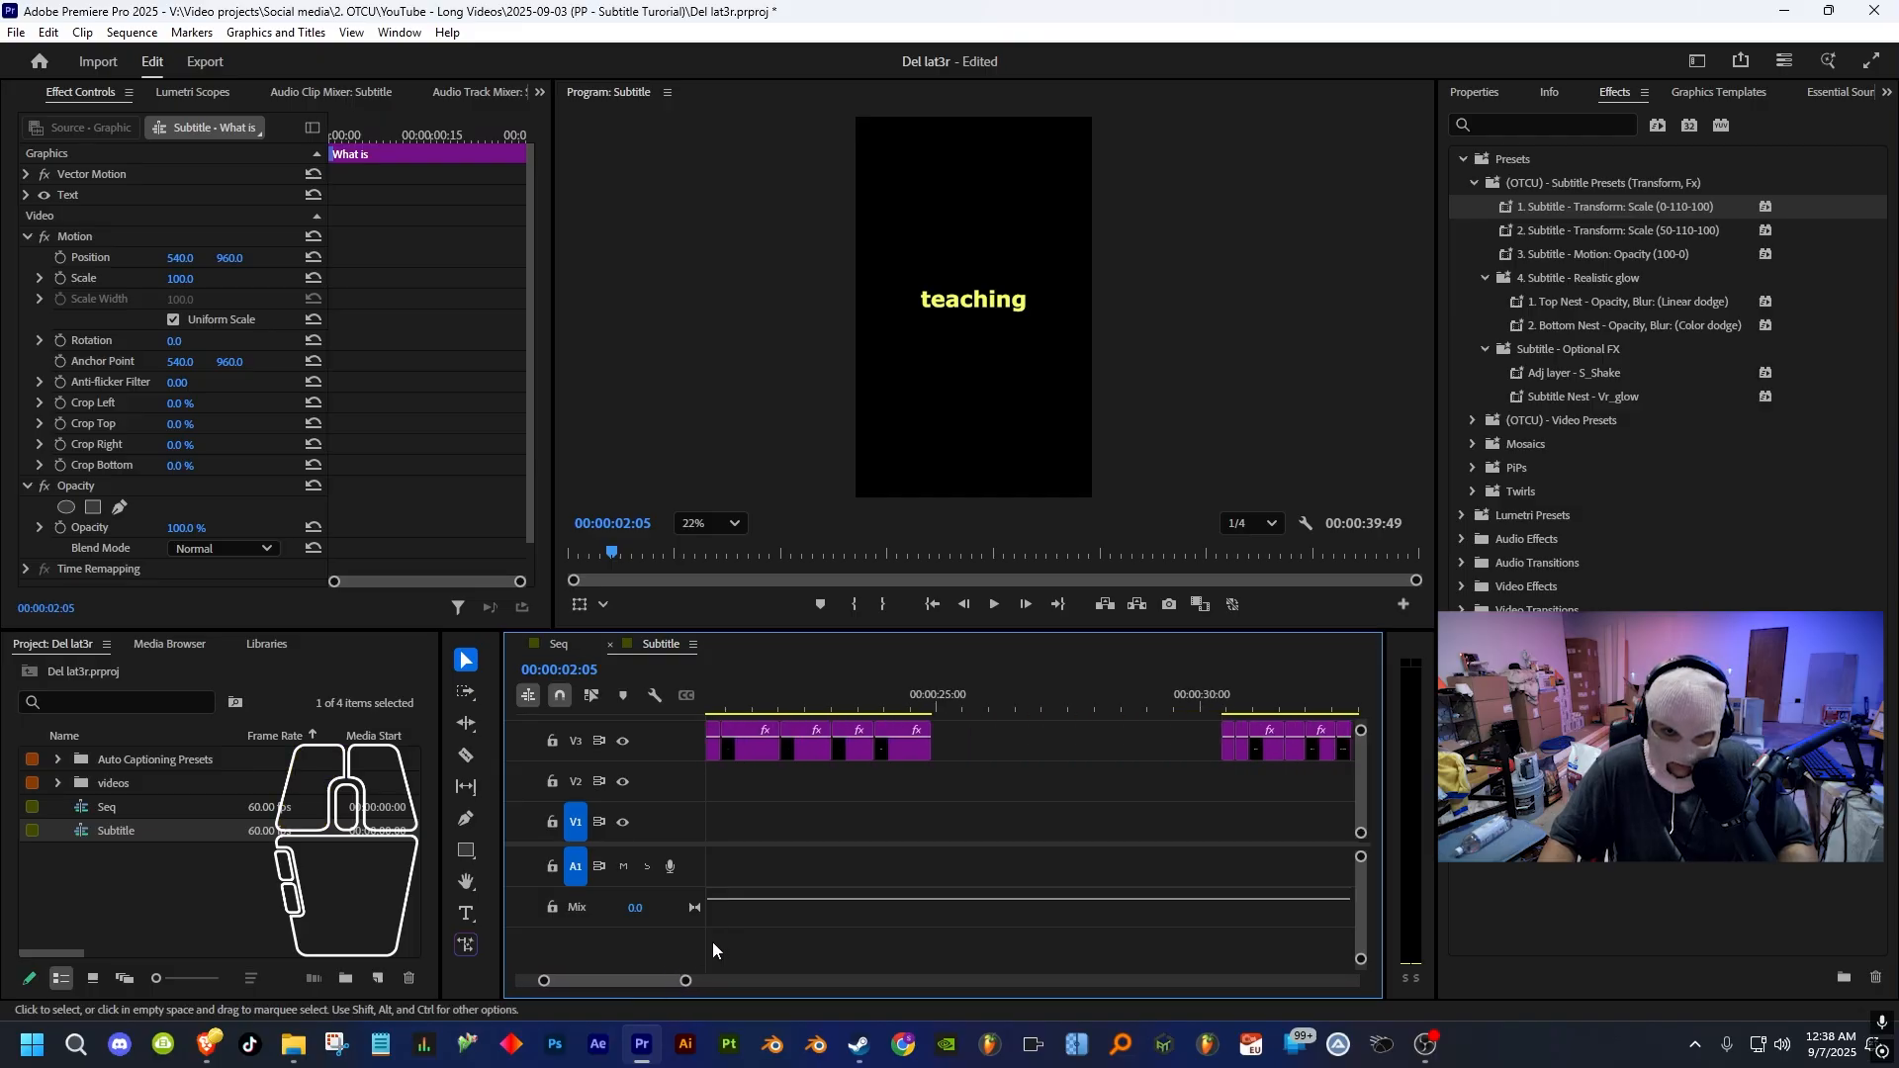
pyautogui.press('shift')
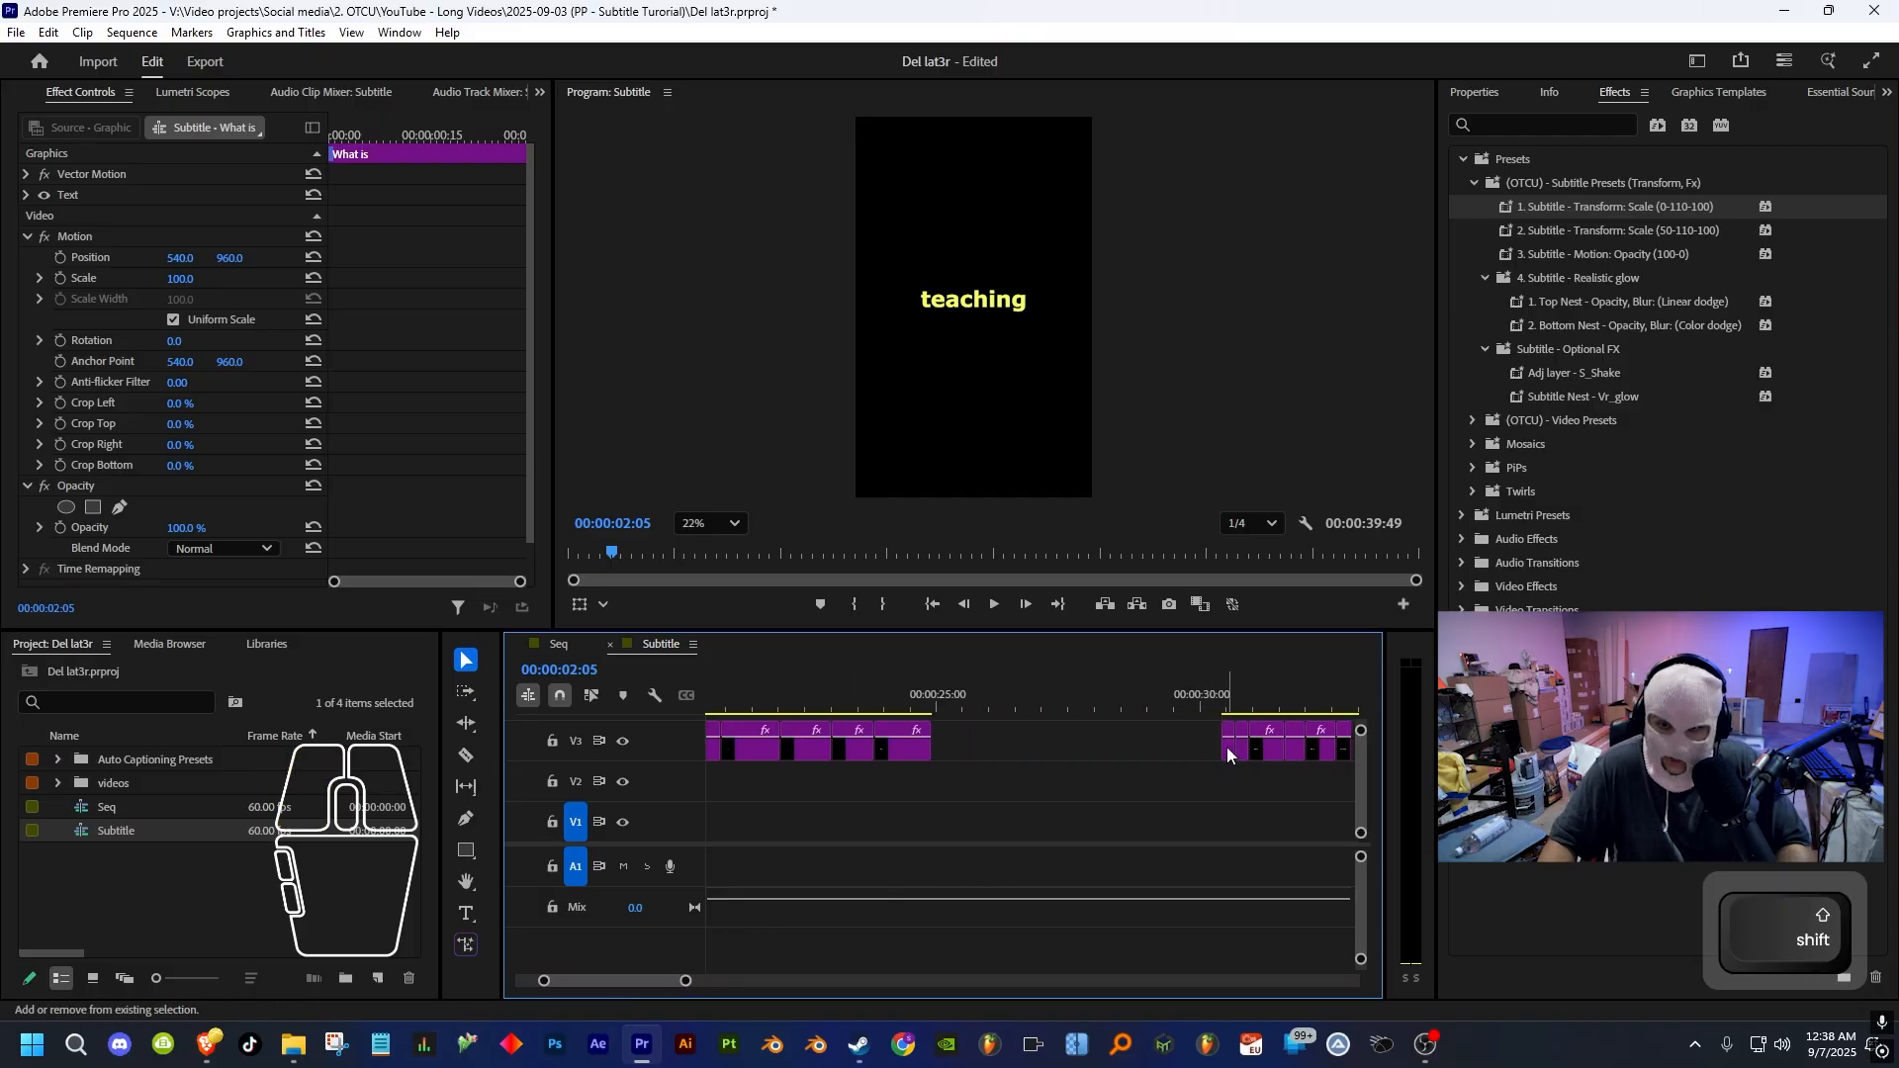
pyautogui.keyDown('shift'); pyautogui.click(1227, 745); pyautogui.keyUp('shift')
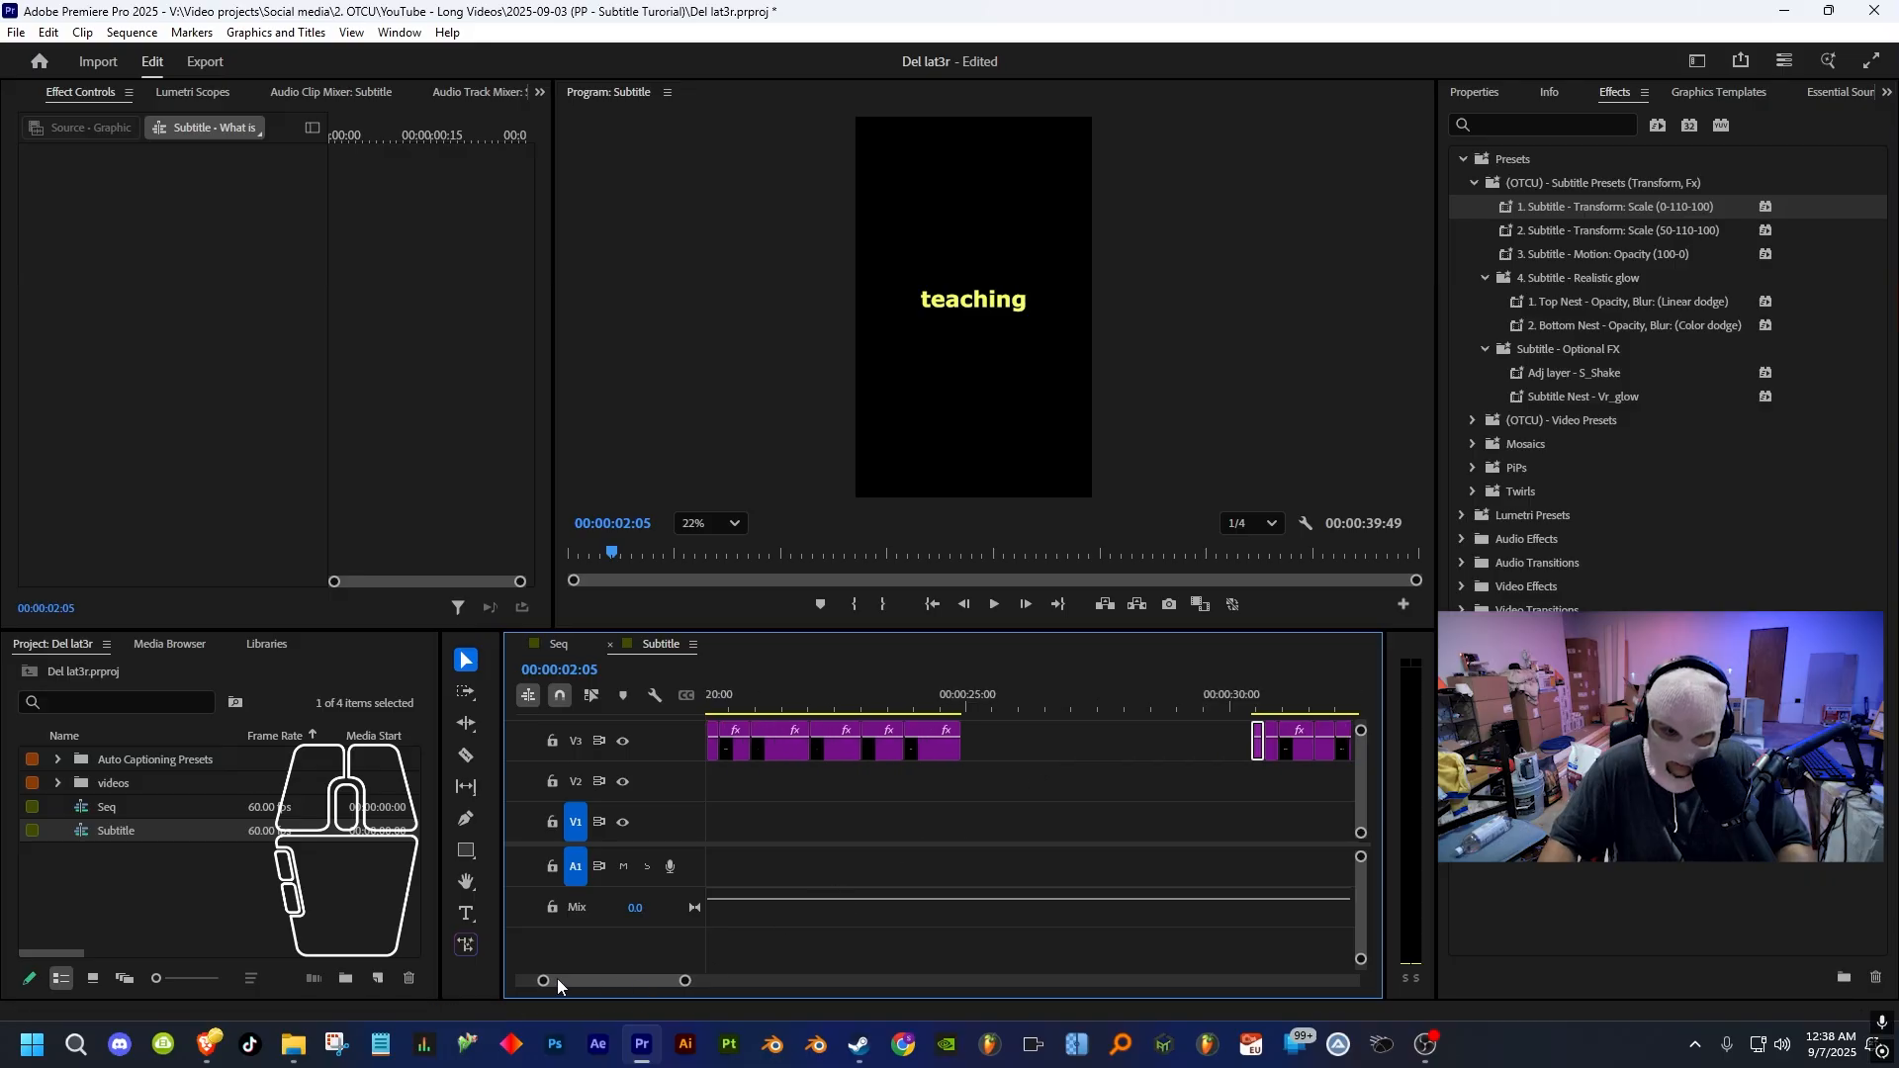
pyautogui.moveTo(545, 980); pyautogui.dragTo(486, 978)
pyautogui.moveTo(639, 981); pyautogui.dragTo(664, 981)
pyautogui.scroll(3, 983, 758)
pyautogui.keyDown('alt'); pyautogui.scroll(8, 981, 759); pyautogui.keyUp('alt')
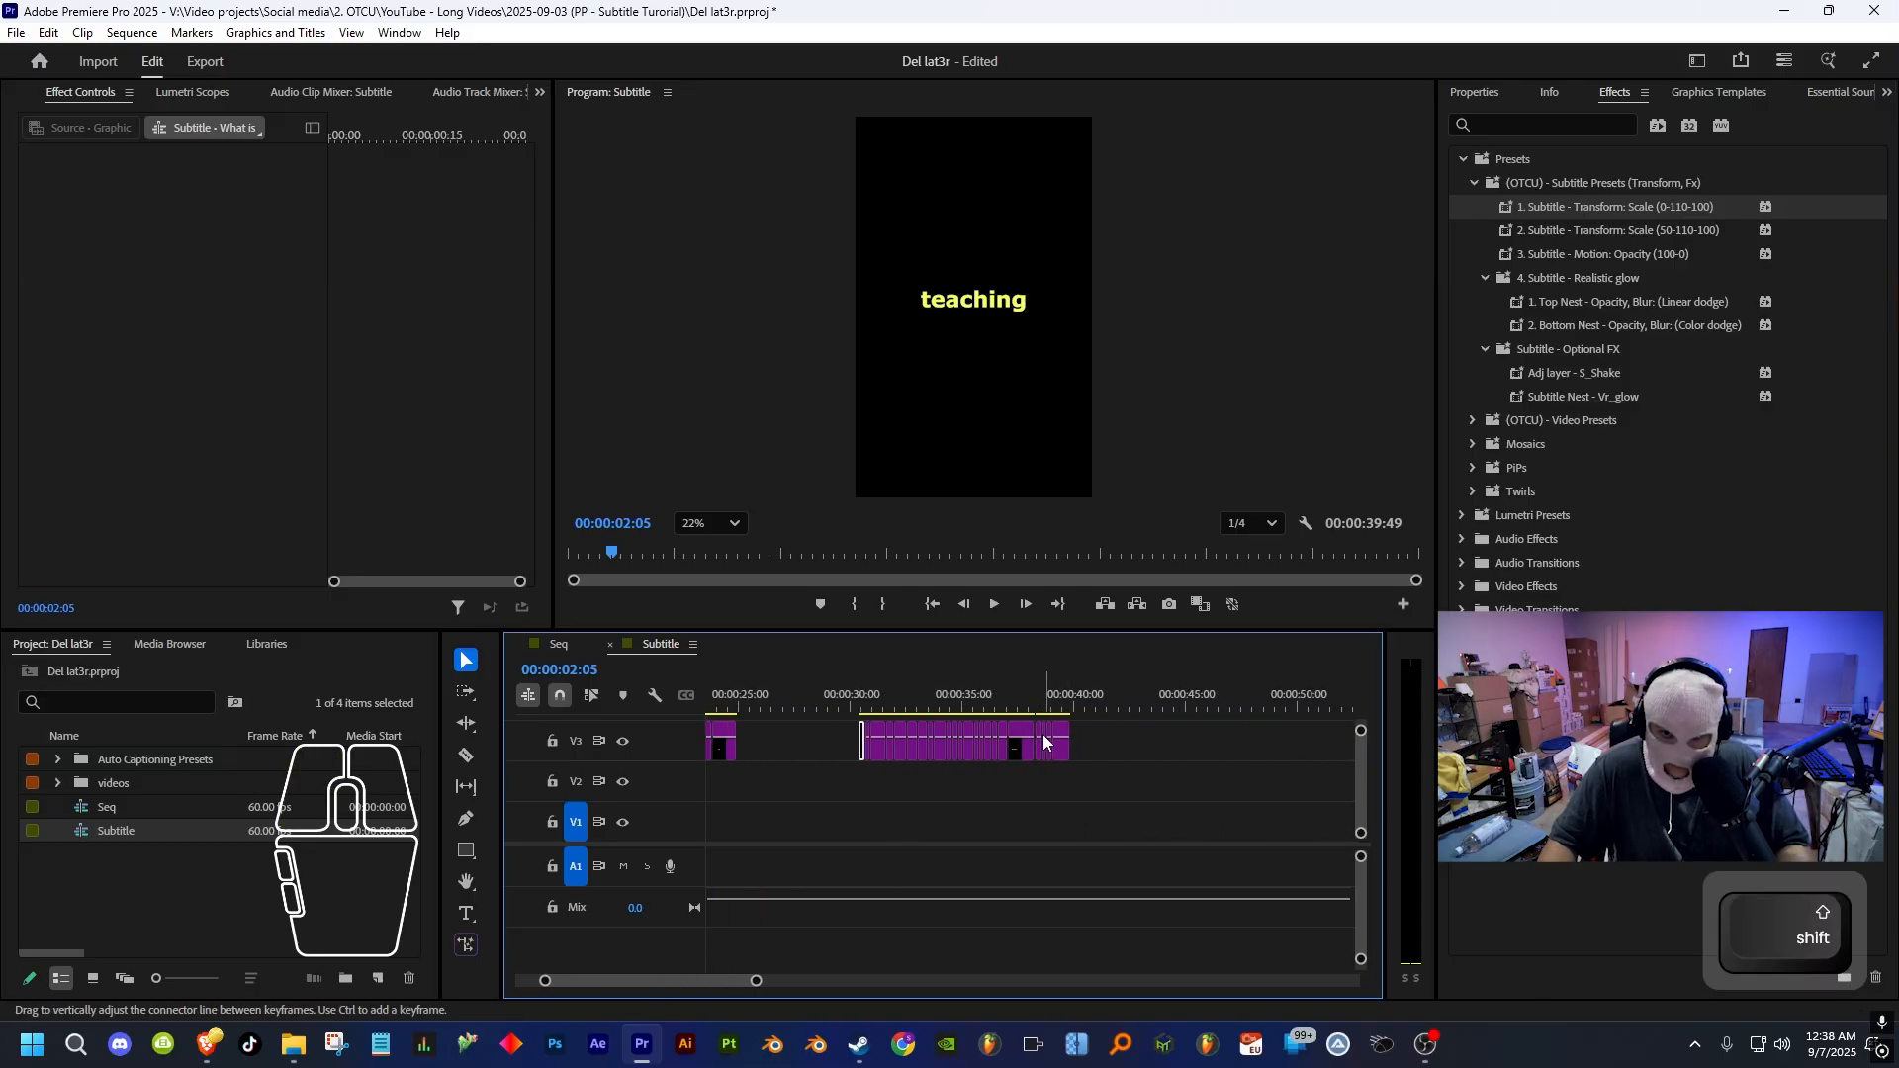
pyautogui.keyDown('alt'); pyautogui.scroll(2, 1025, 751); pyautogui.keyUp('alt')
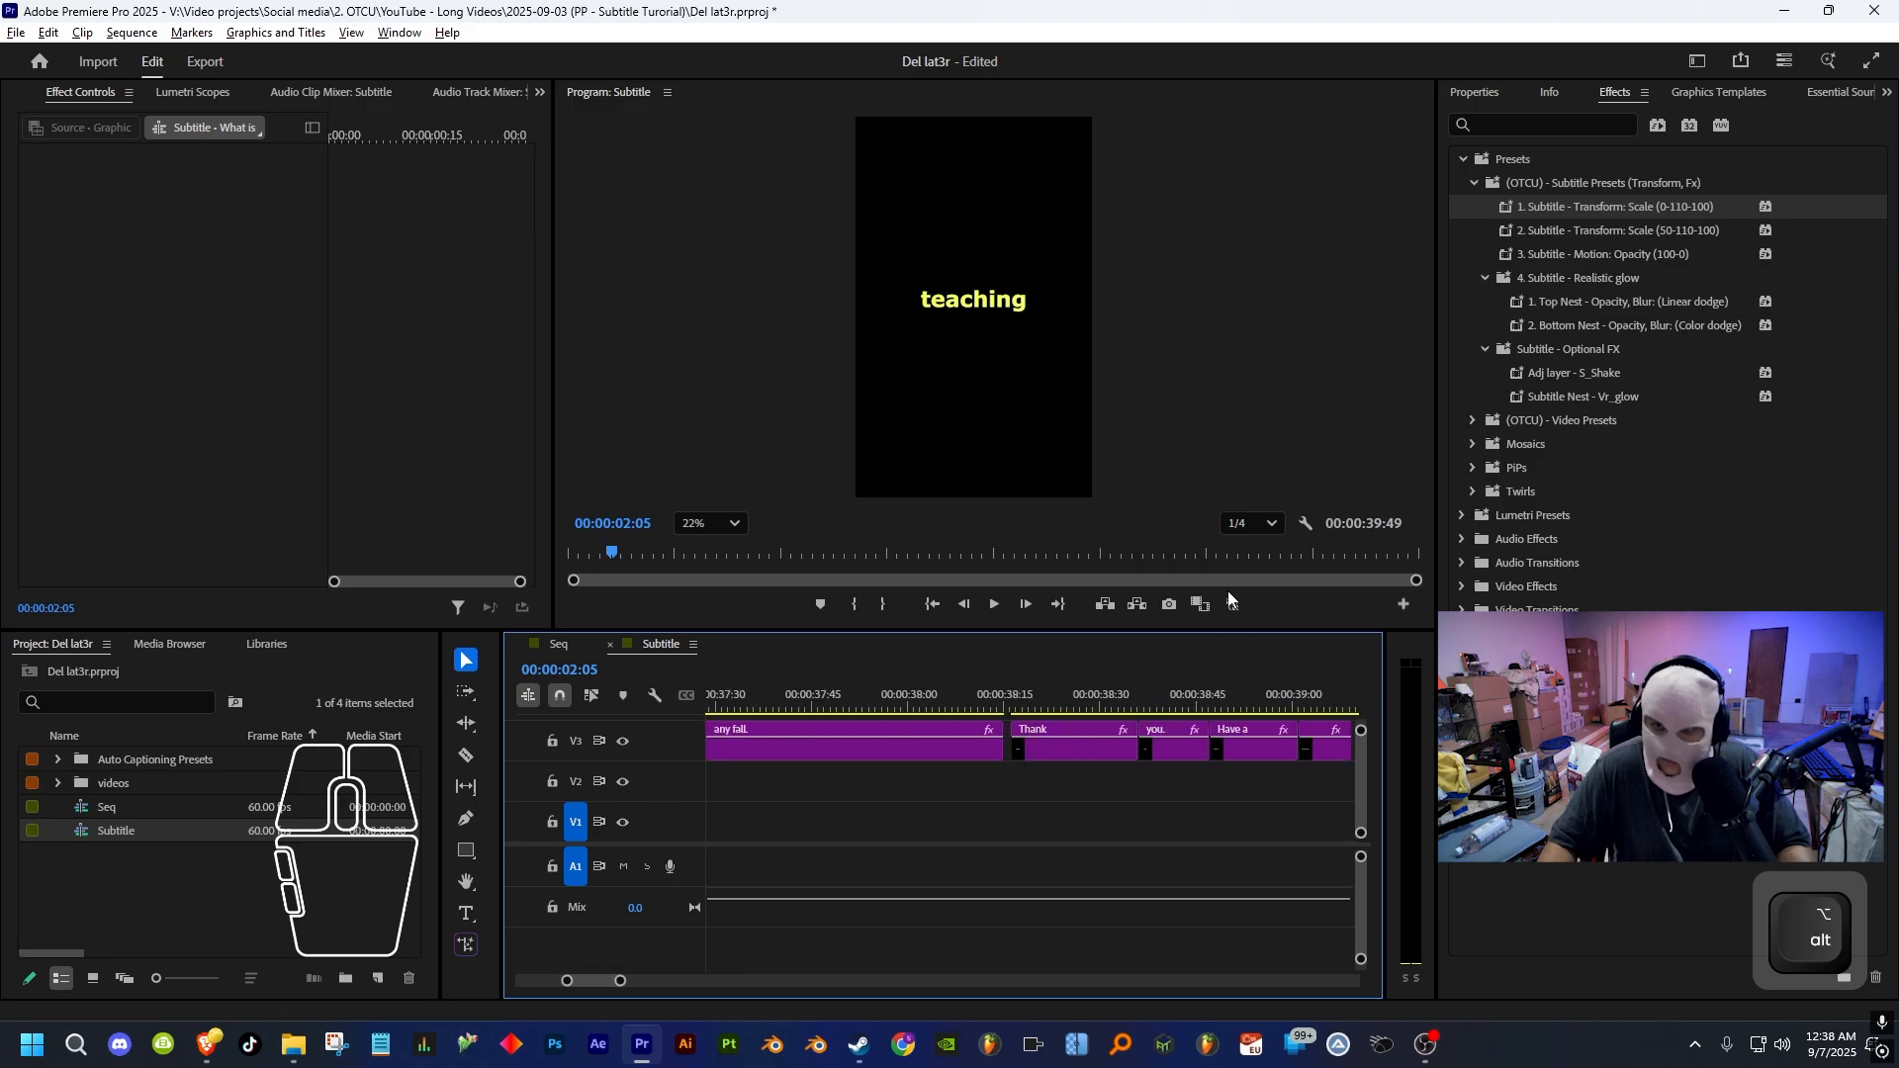
pyautogui.keyDown('alt'); pyautogui.click(1025, 758); pyautogui.keyUp('alt')
pyautogui.keyDown('alt'); pyautogui.scroll(-10, 1025, 757); pyautogui.keyUp('alt')
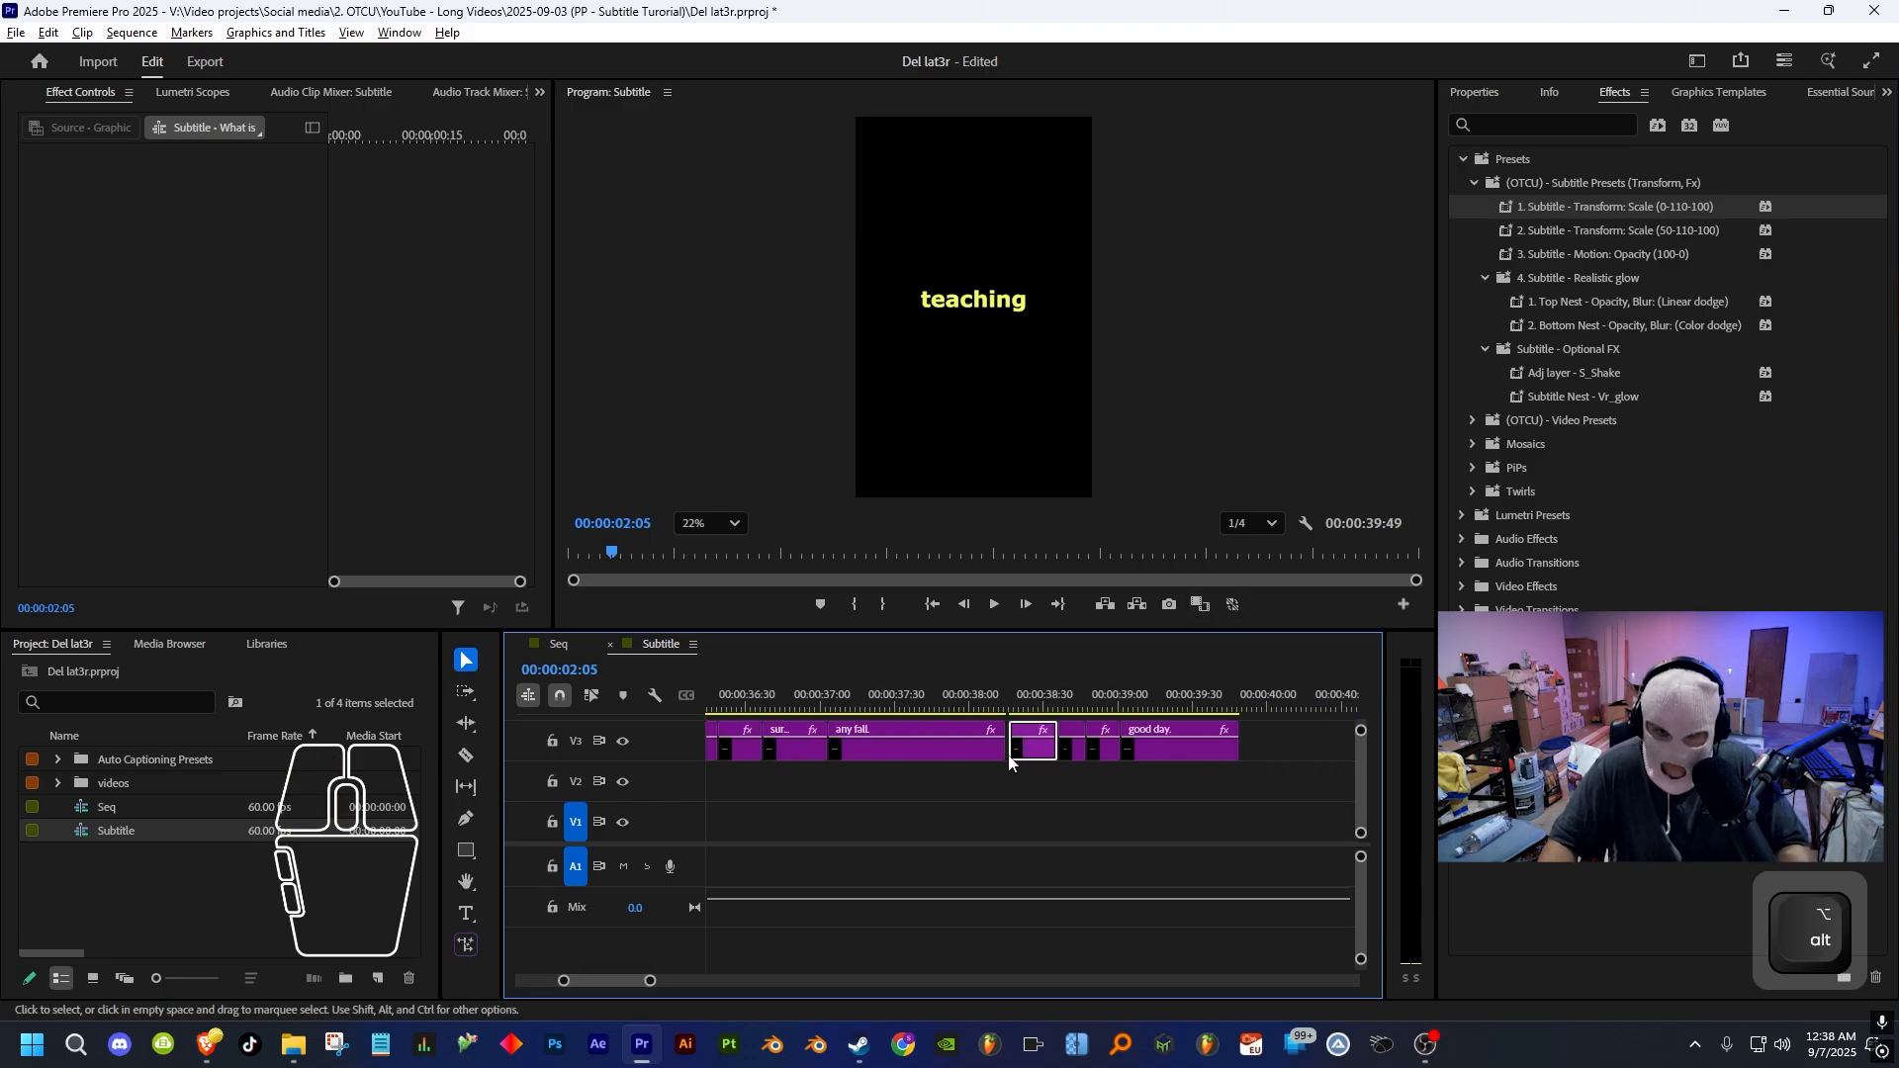
pyautogui.moveTo(721, 972)
pyautogui.mouseDown()
pyautogui.moveTo(660, 985)
pyautogui.moveTo(797, 985)
pyautogui.moveTo(704, 991)
pyautogui.mouseUp()
pyautogui.click(522, 981)
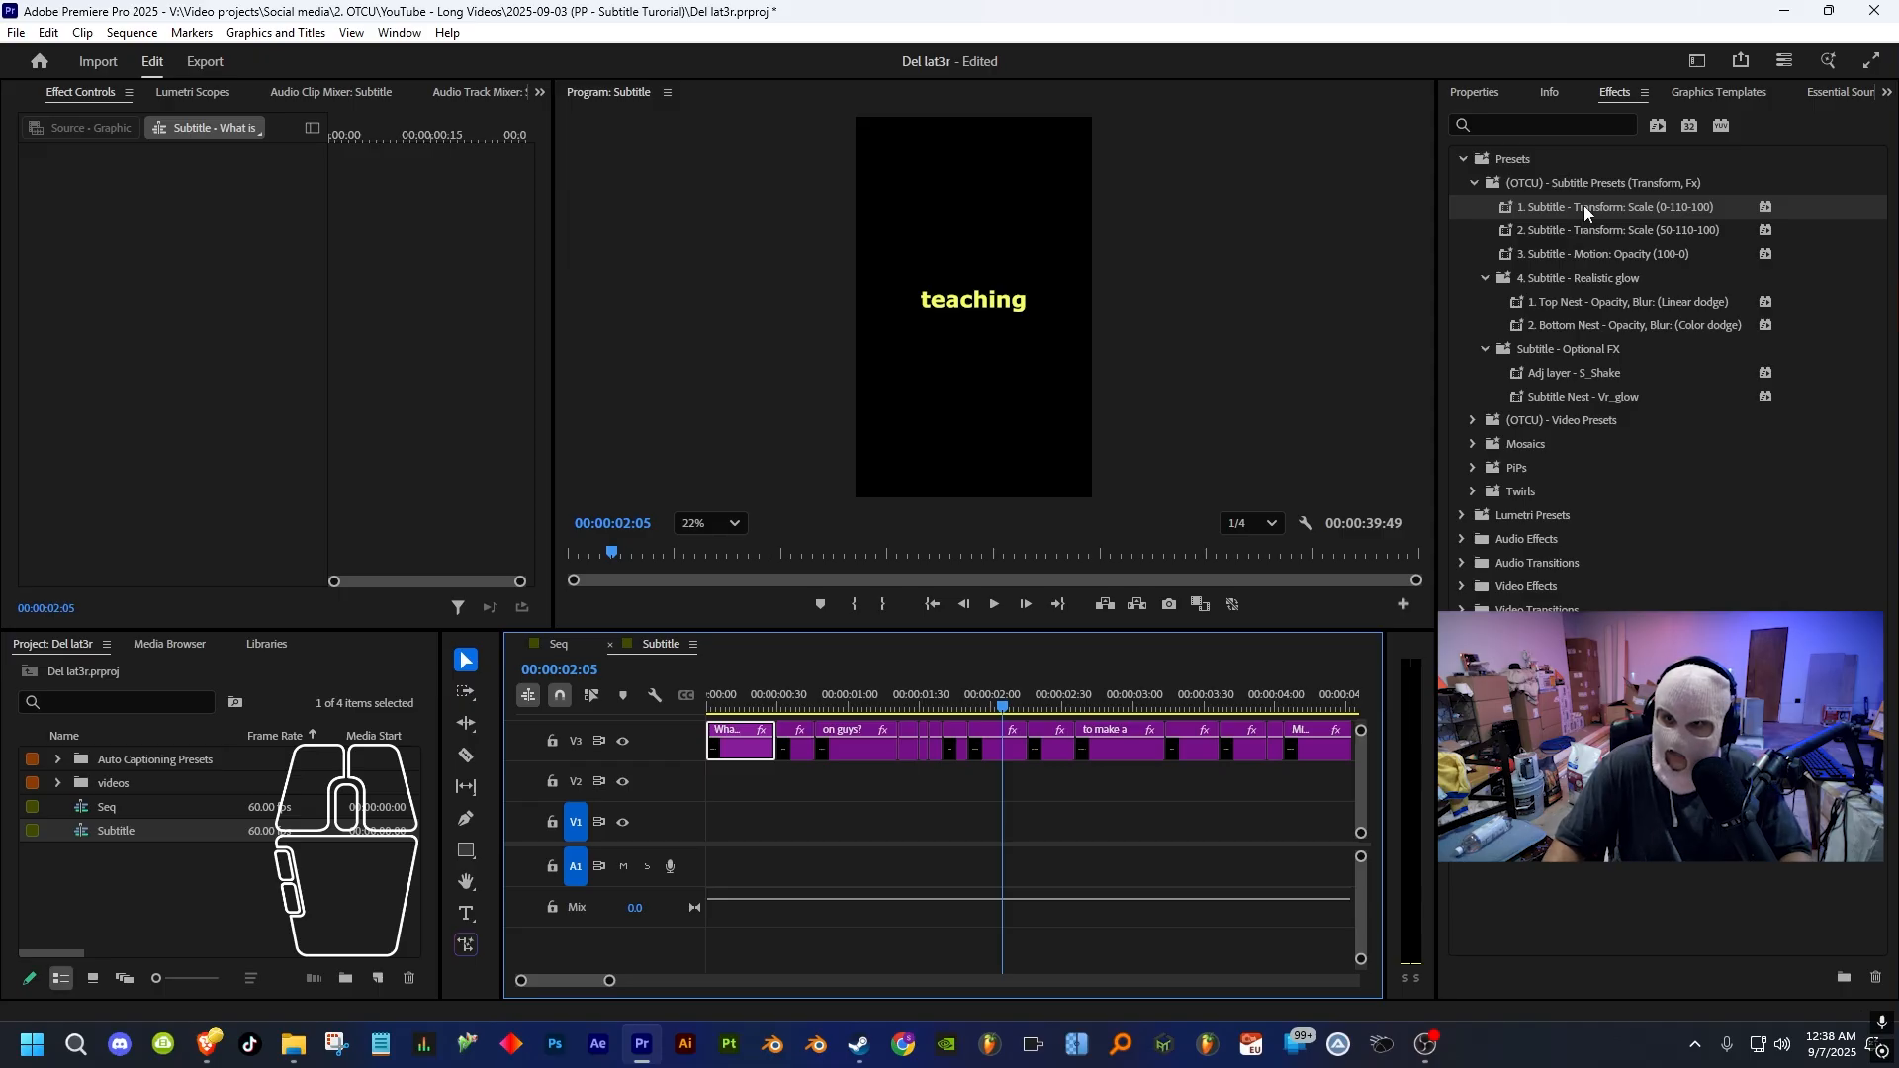
pyautogui.moveTo(1620, 212); pyautogui.dragTo(738, 740)
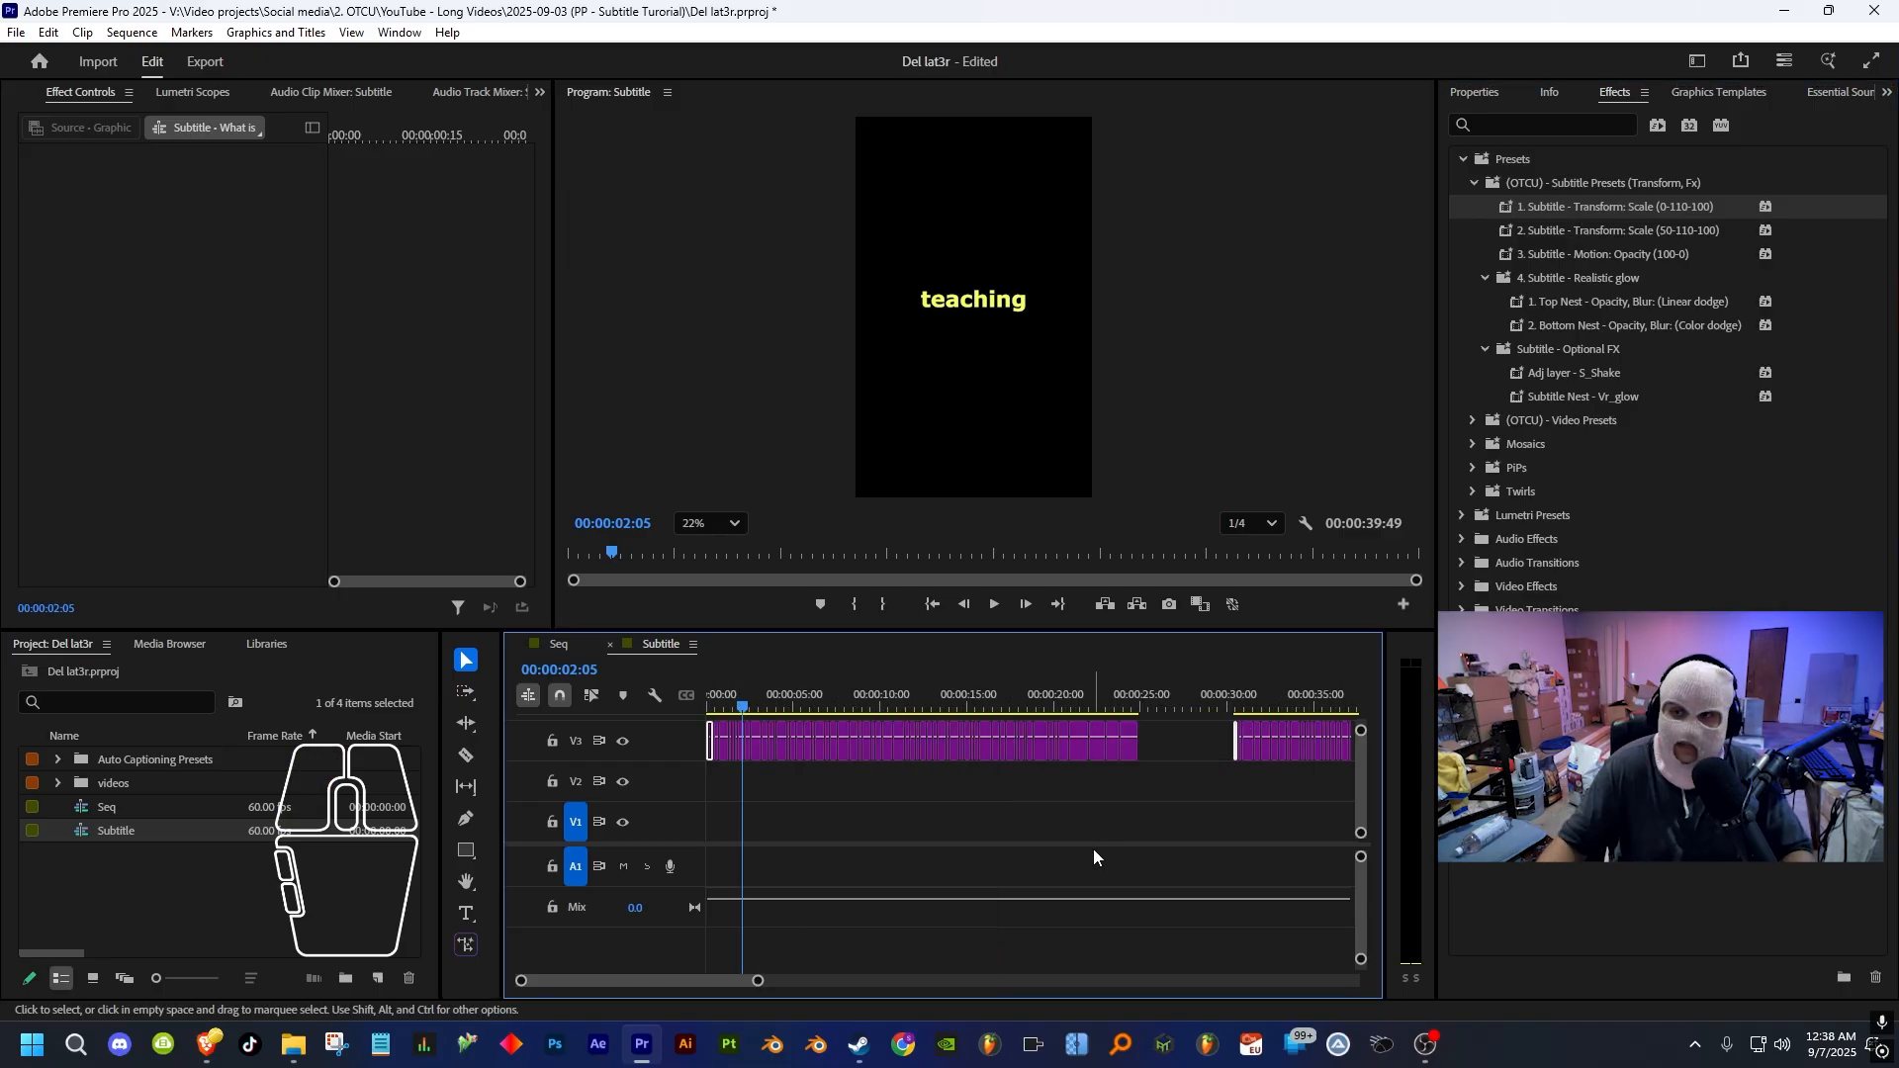
# - Play back the Subtitle sequence from the start to check the opening caption's scale animation
pyautogui.moveTo(610, 980); pyautogui.dragTo(758, 980)
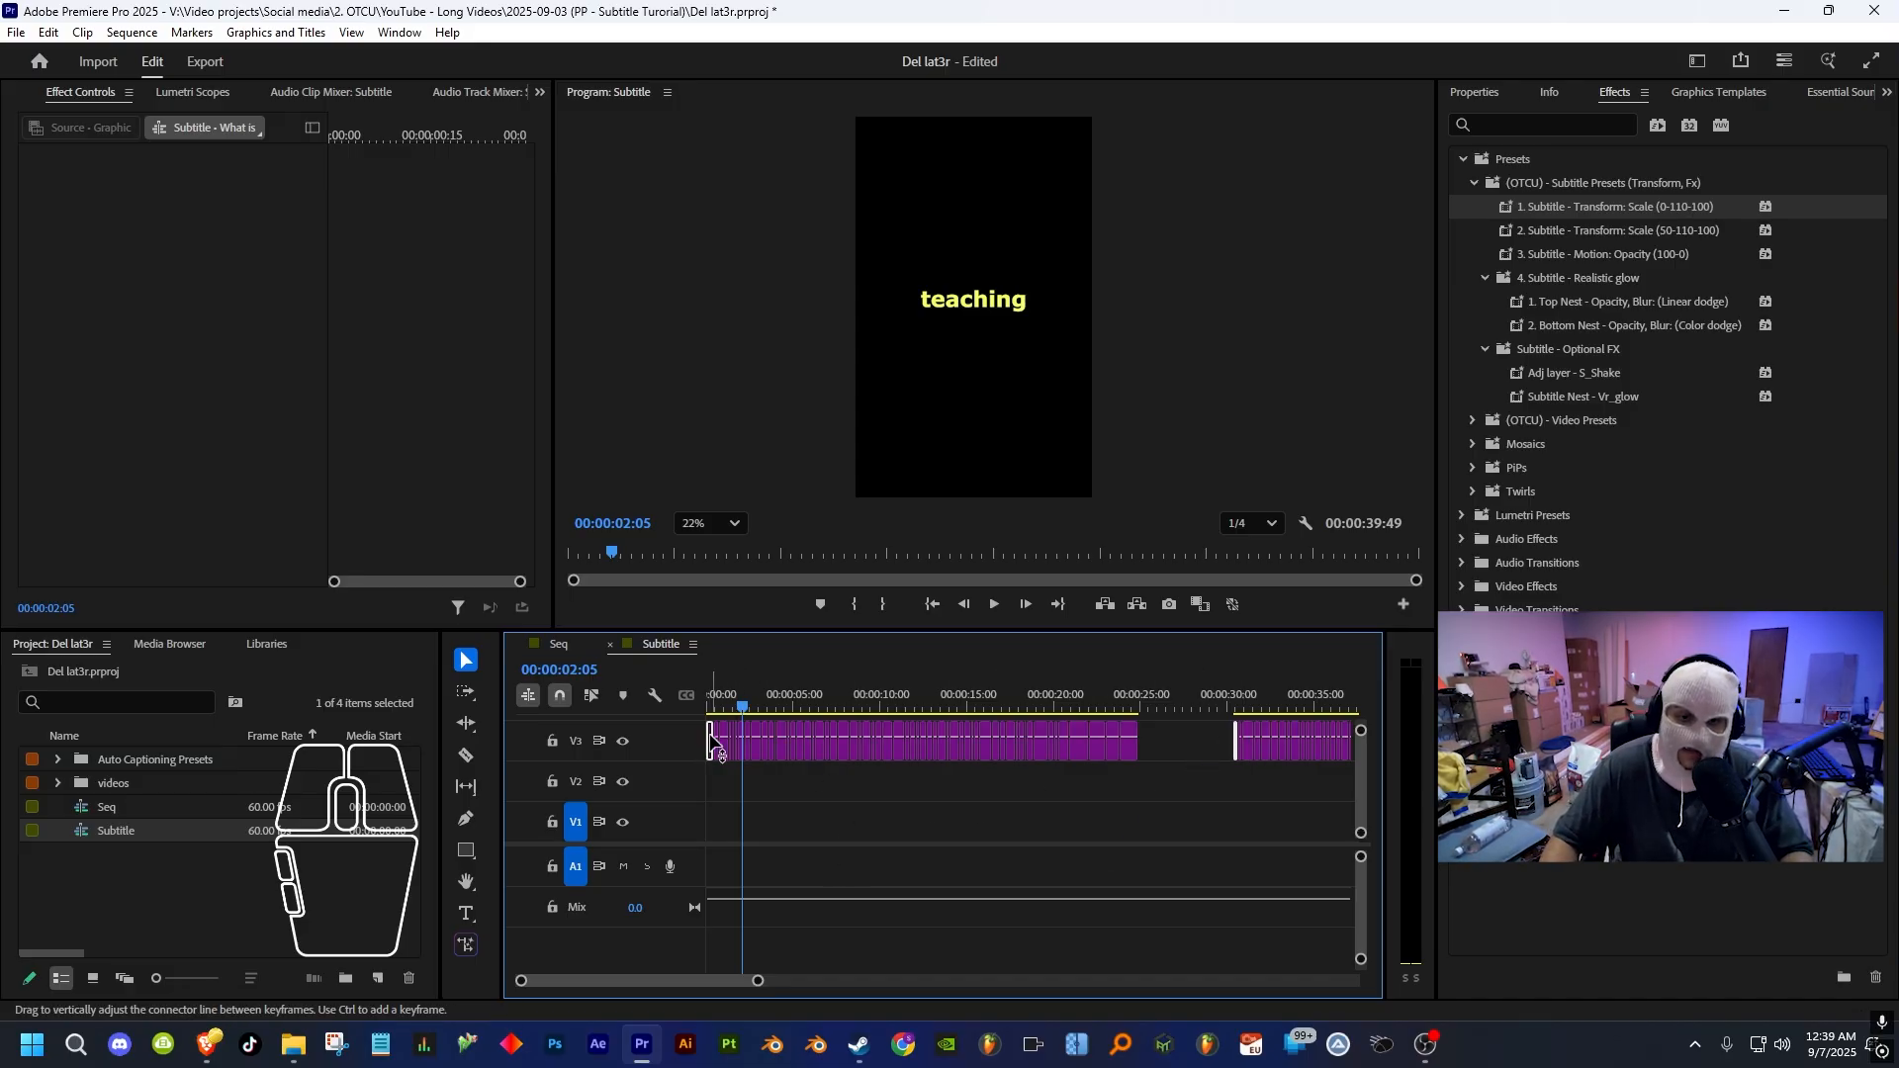
pyautogui.moveTo(822, 696); pyautogui.dragTo(707, 697)
pyautogui.click(811, 829)
pyautogui.press('space')
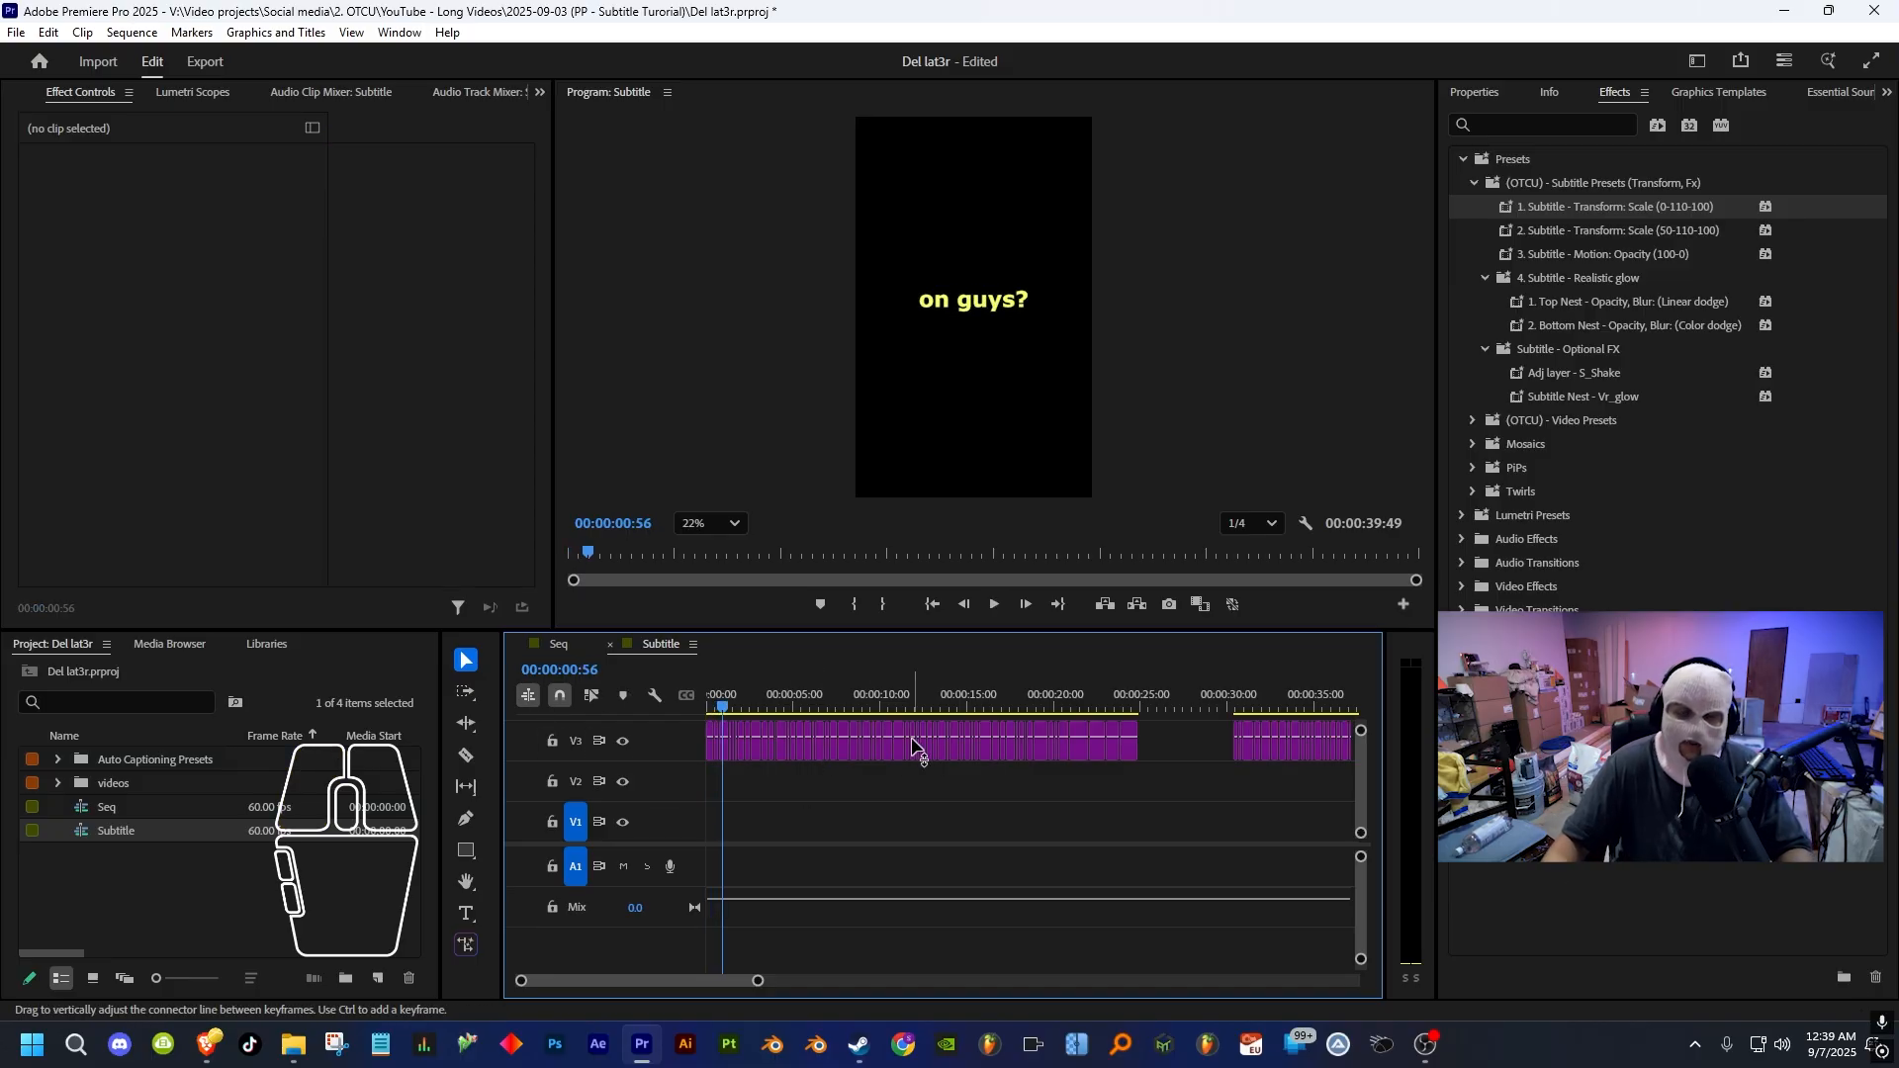
# - Step through the Transform Scale keyframes of the "What is" caption and examine the motion blur between them
pyautogui.click(710, 754)
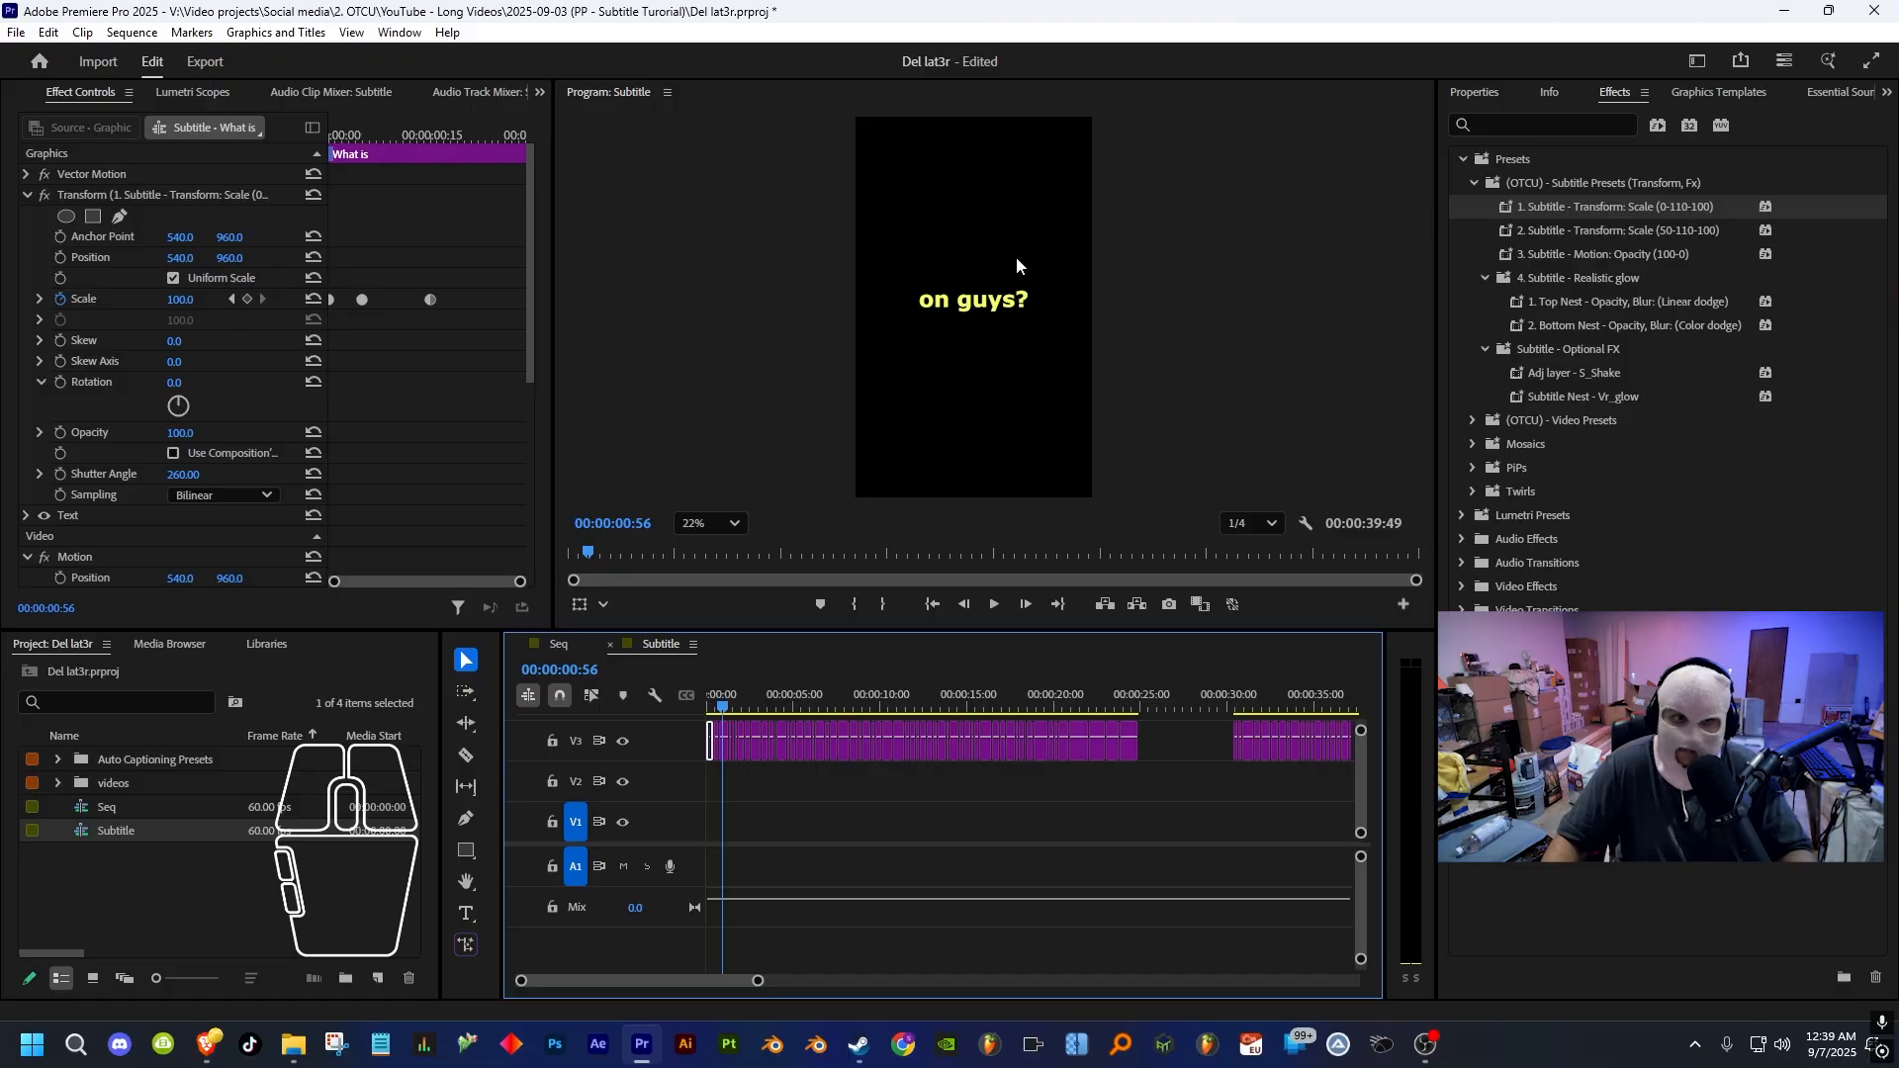
pyautogui.moveTo(342, 137); pyautogui.dragTo(310, 137)
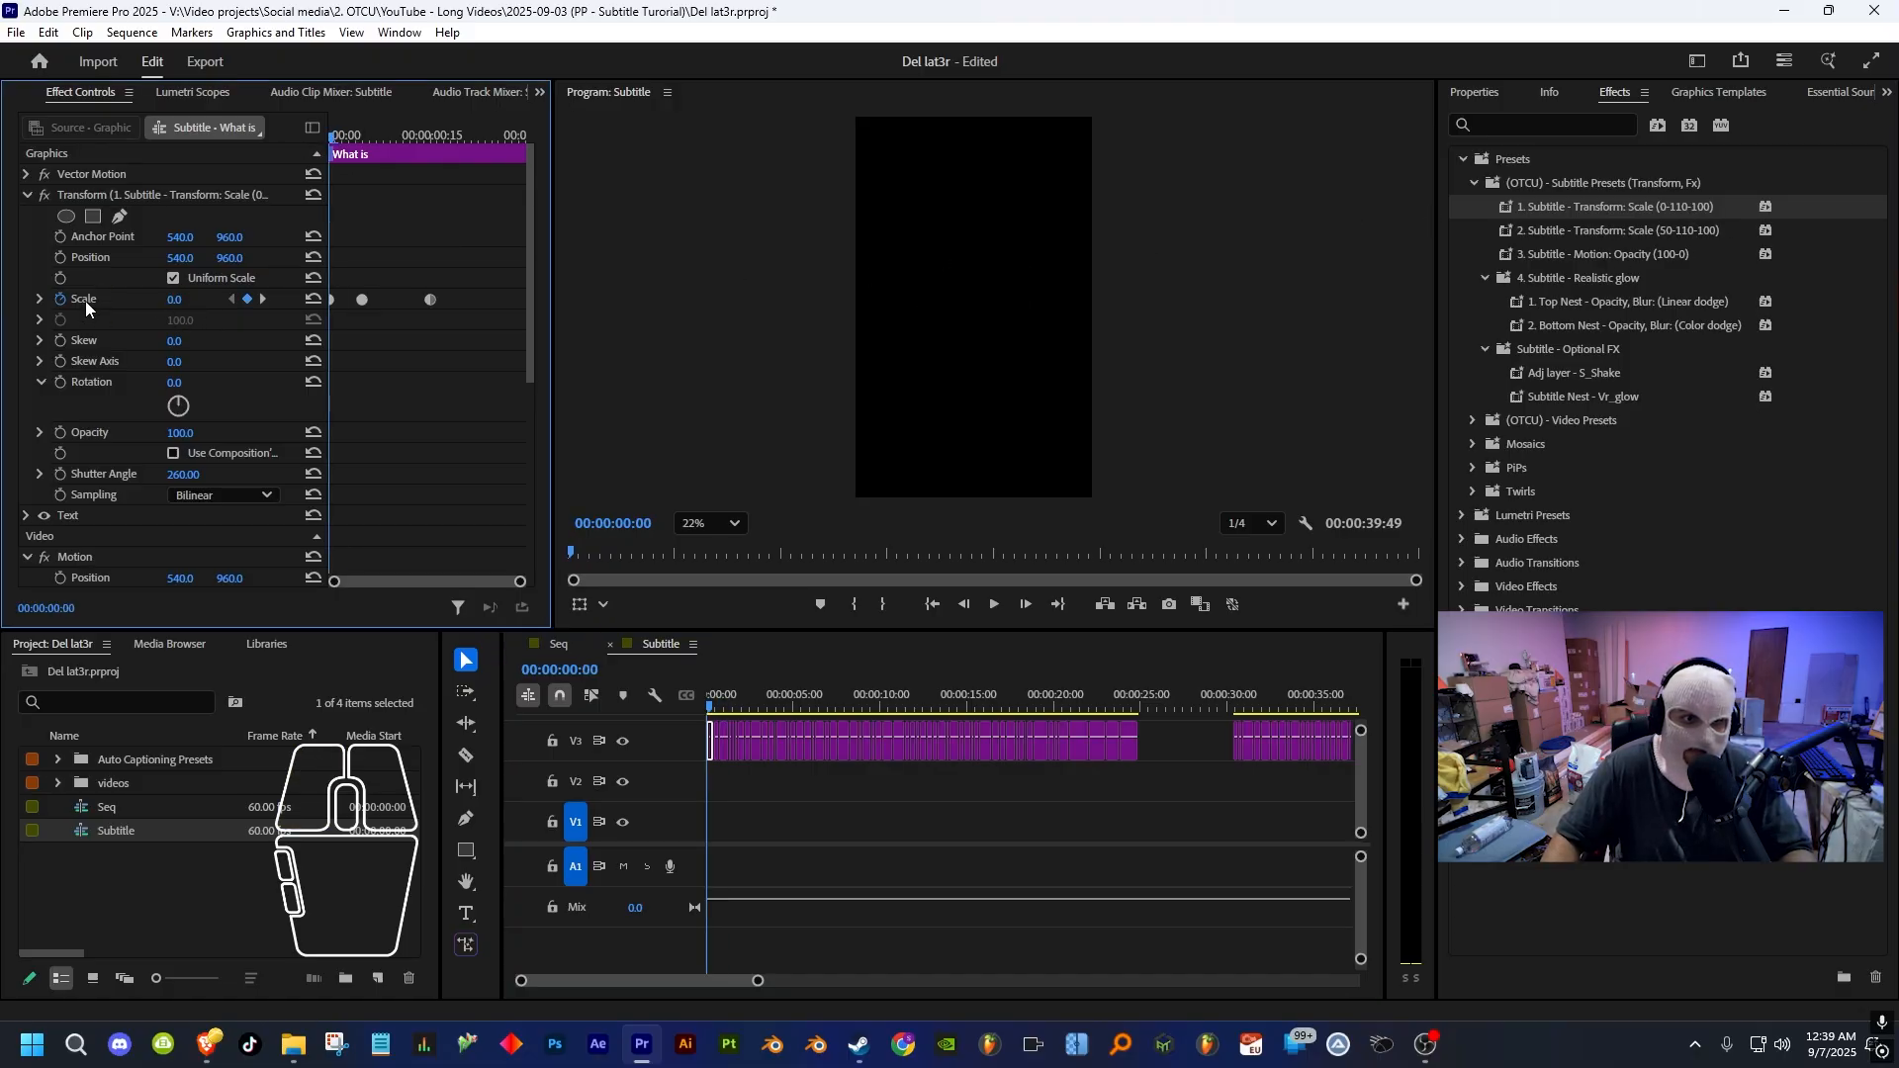
pyautogui.click(262, 299)
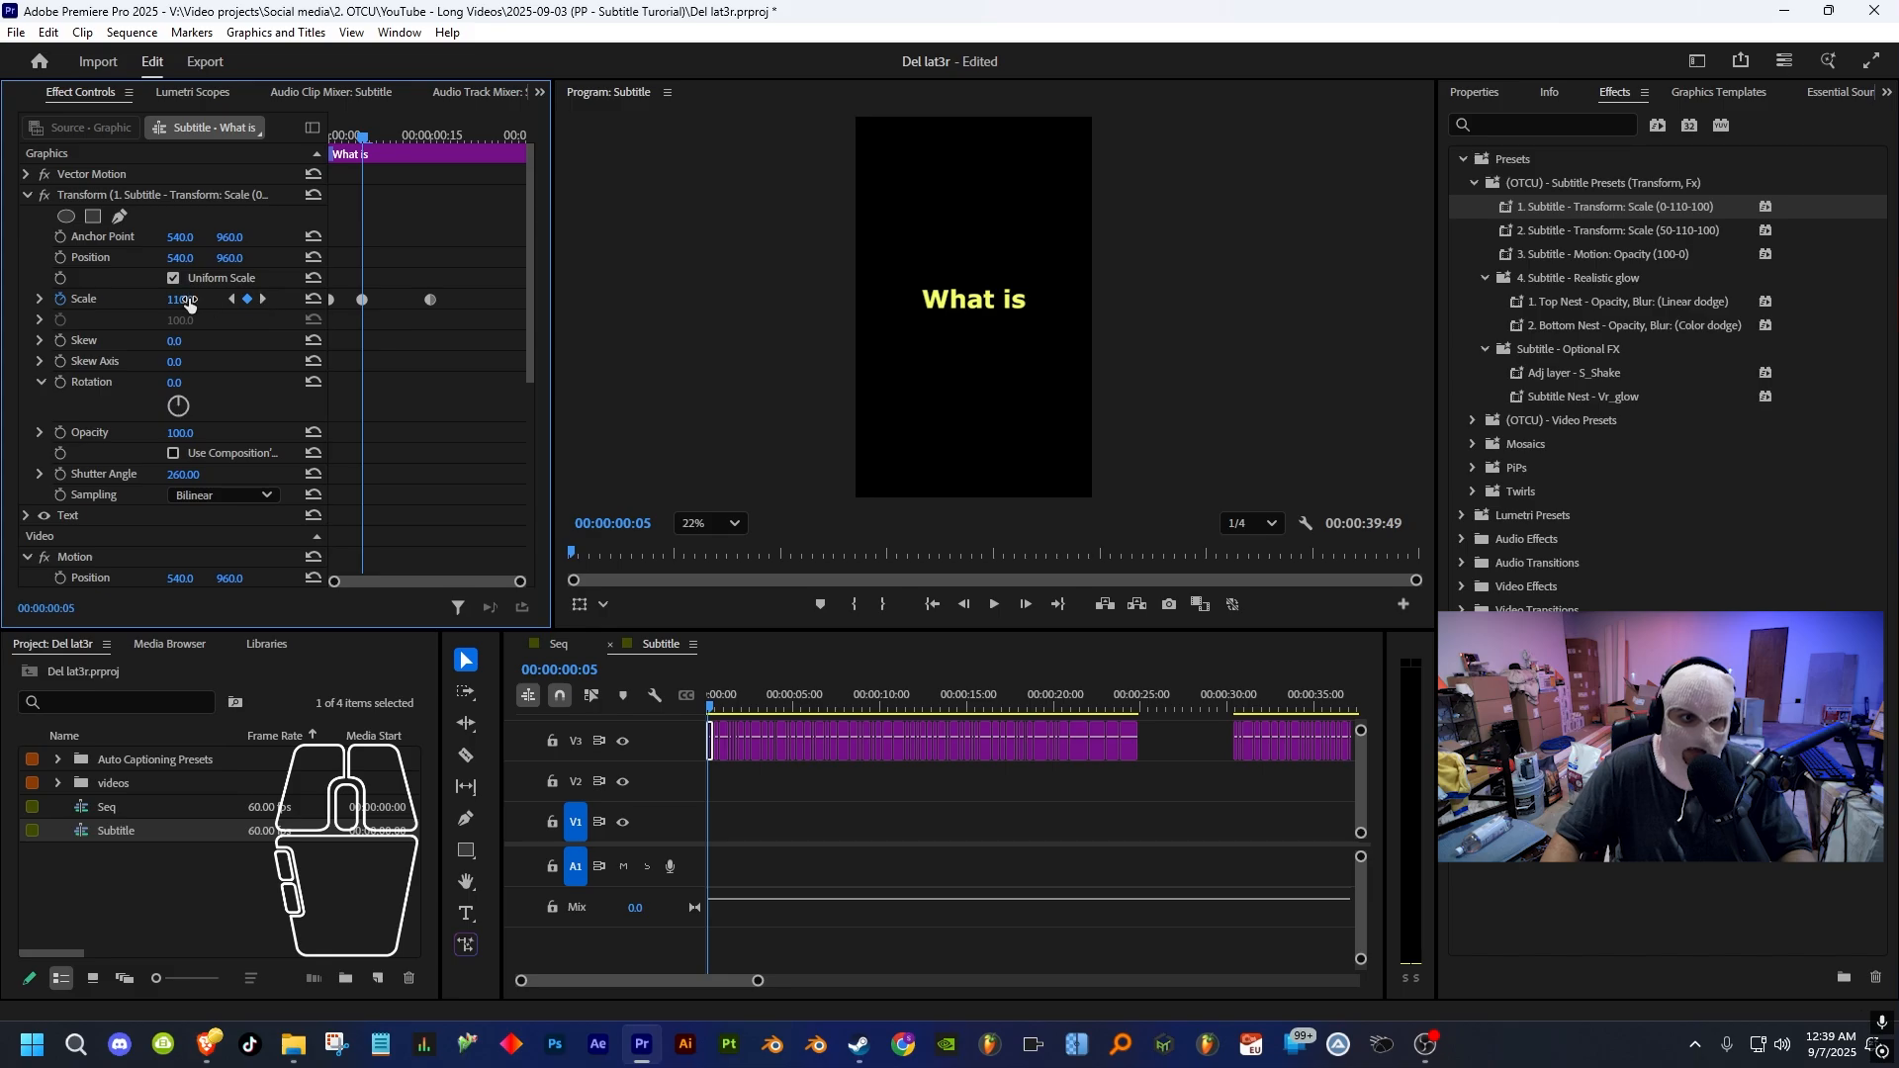
pyautogui.click(262, 298)
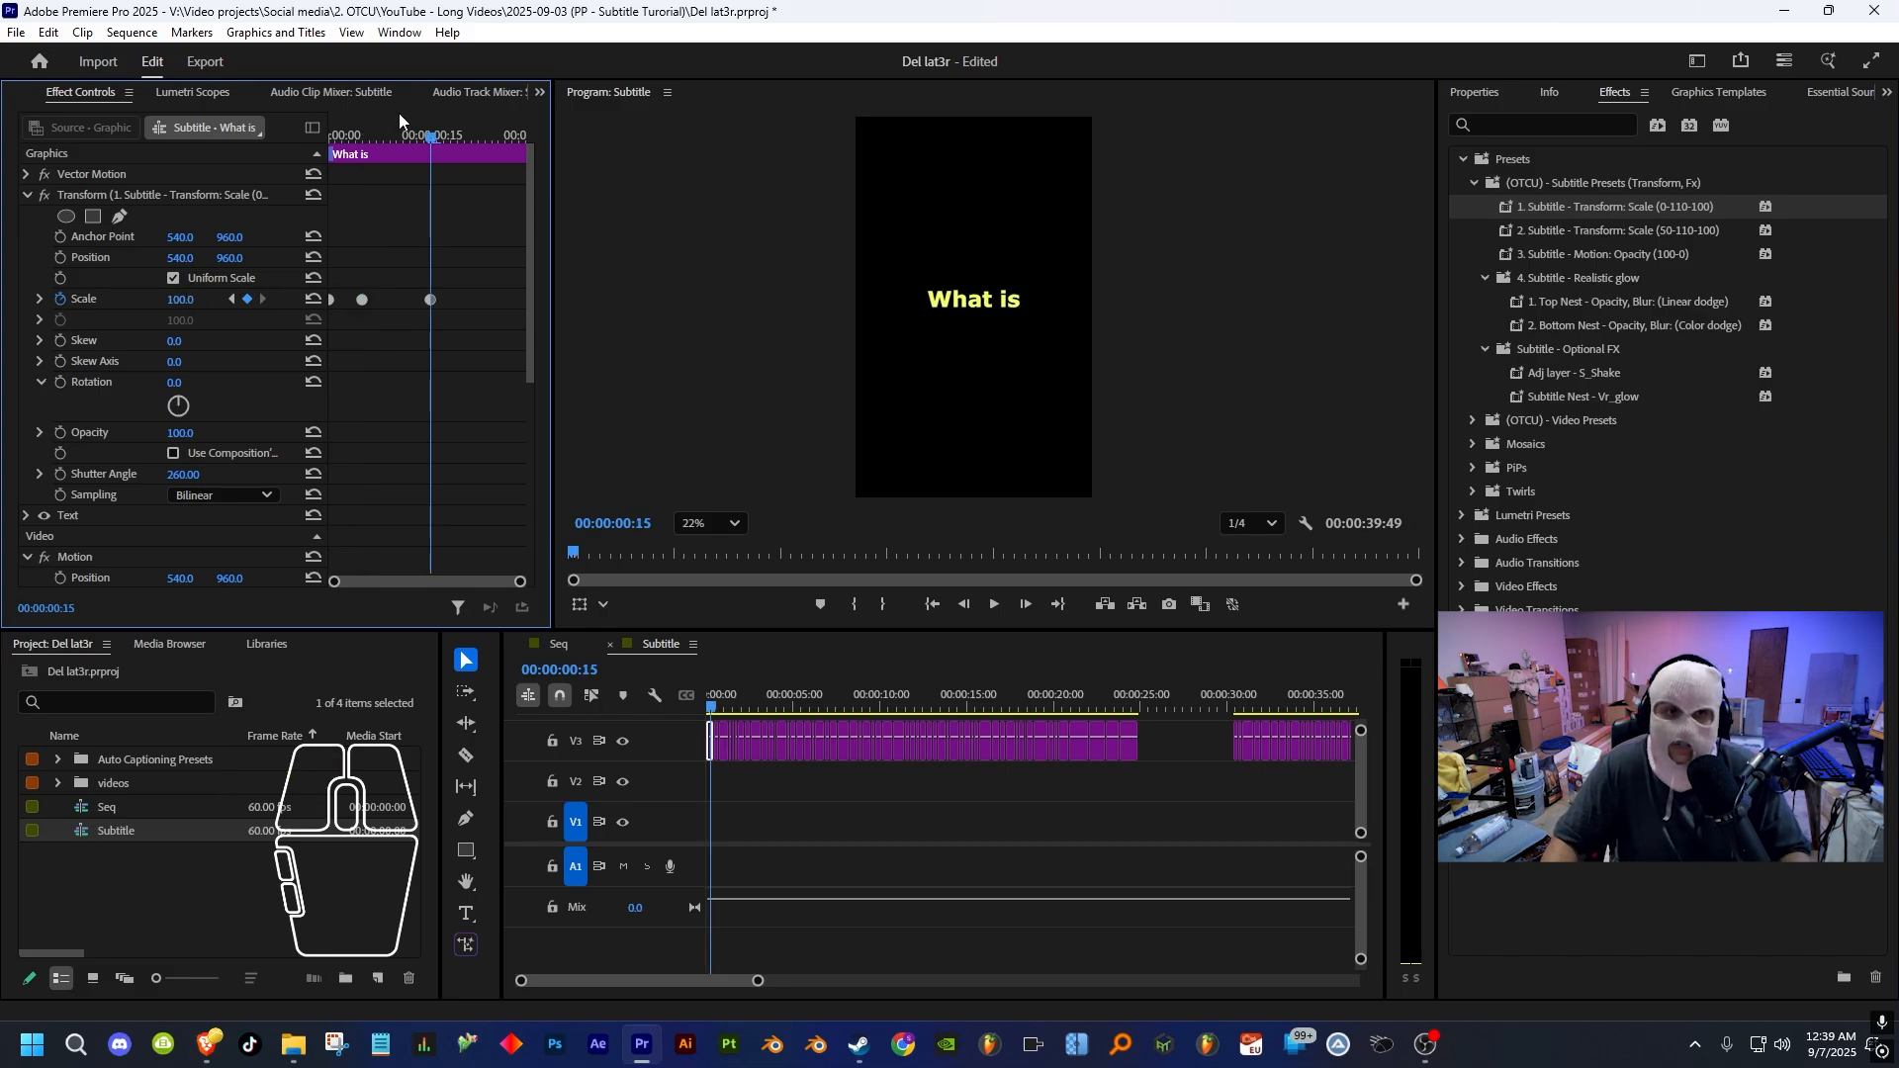
pyautogui.click(429, 133)
pyautogui.moveTo(430, 133); pyautogui.dragTo(349, 148)
pyautogui.press('space')
pyautogui.press('space')
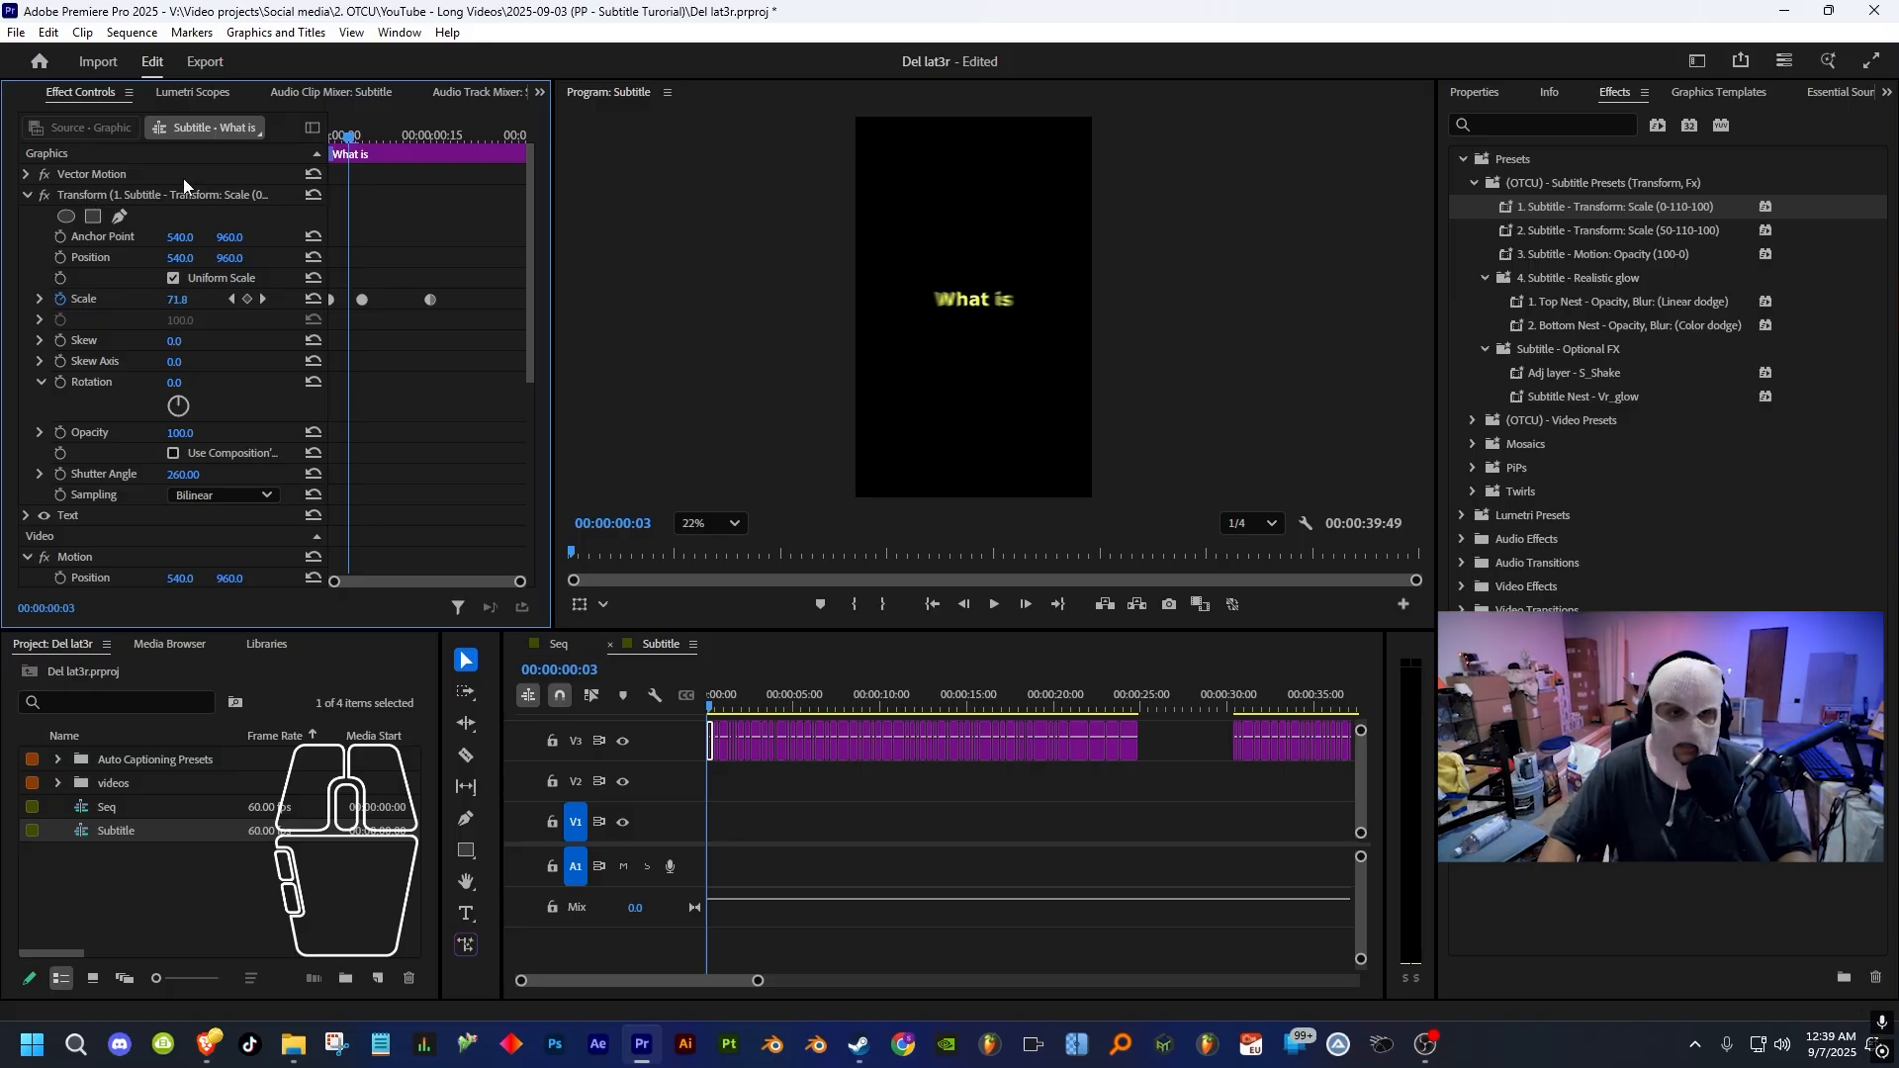
pyautogui.moveTo(348, 139)
pyautogui.mouseDown()
pyautogui.moveTo(378, 140)
pyautogui.moveTo(331, 140)
pyautogui.mouseUp()
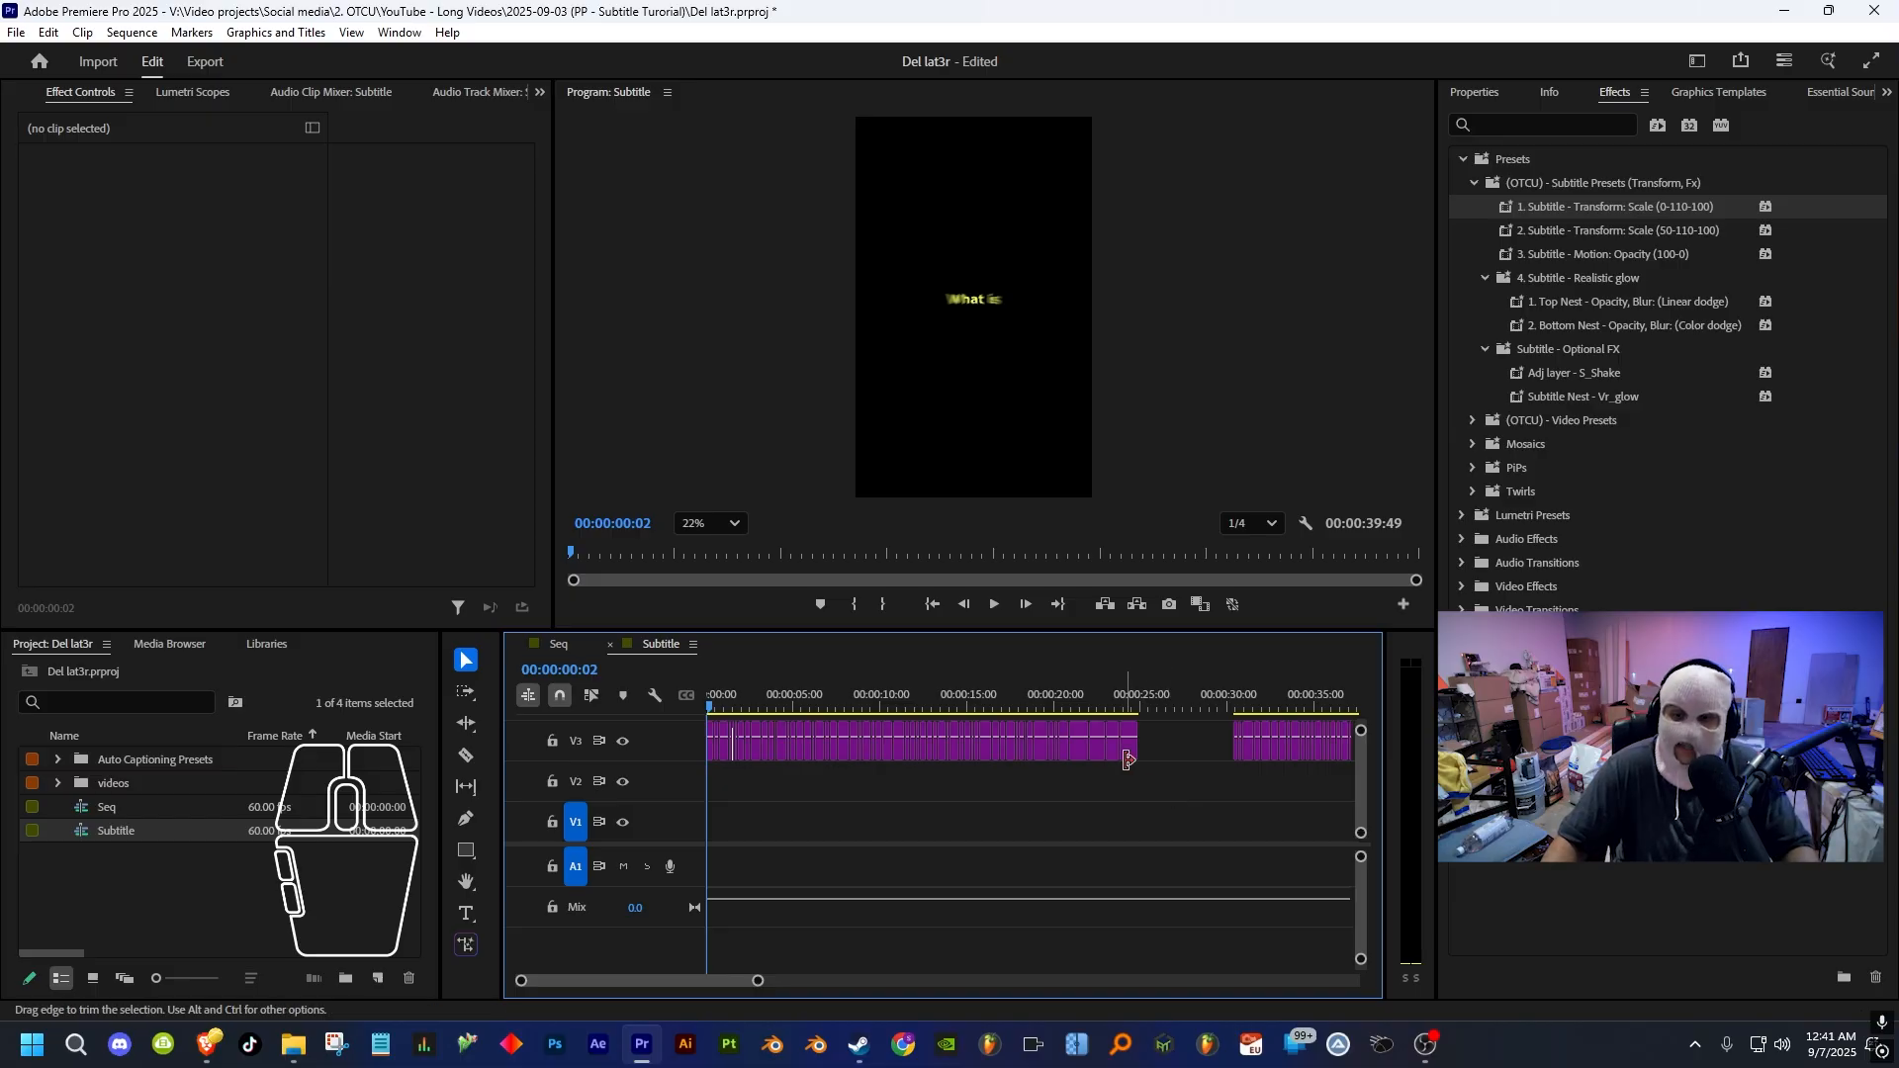
# - Apply the preset "2. Subtitle - Transform: Scale (50-110-100)" to the remaining captions before and after the long gap
pyautogui.click(1157, 792)
pyautogui.moveTo(1108, 772); pyautogui.dragTo(719, 752)
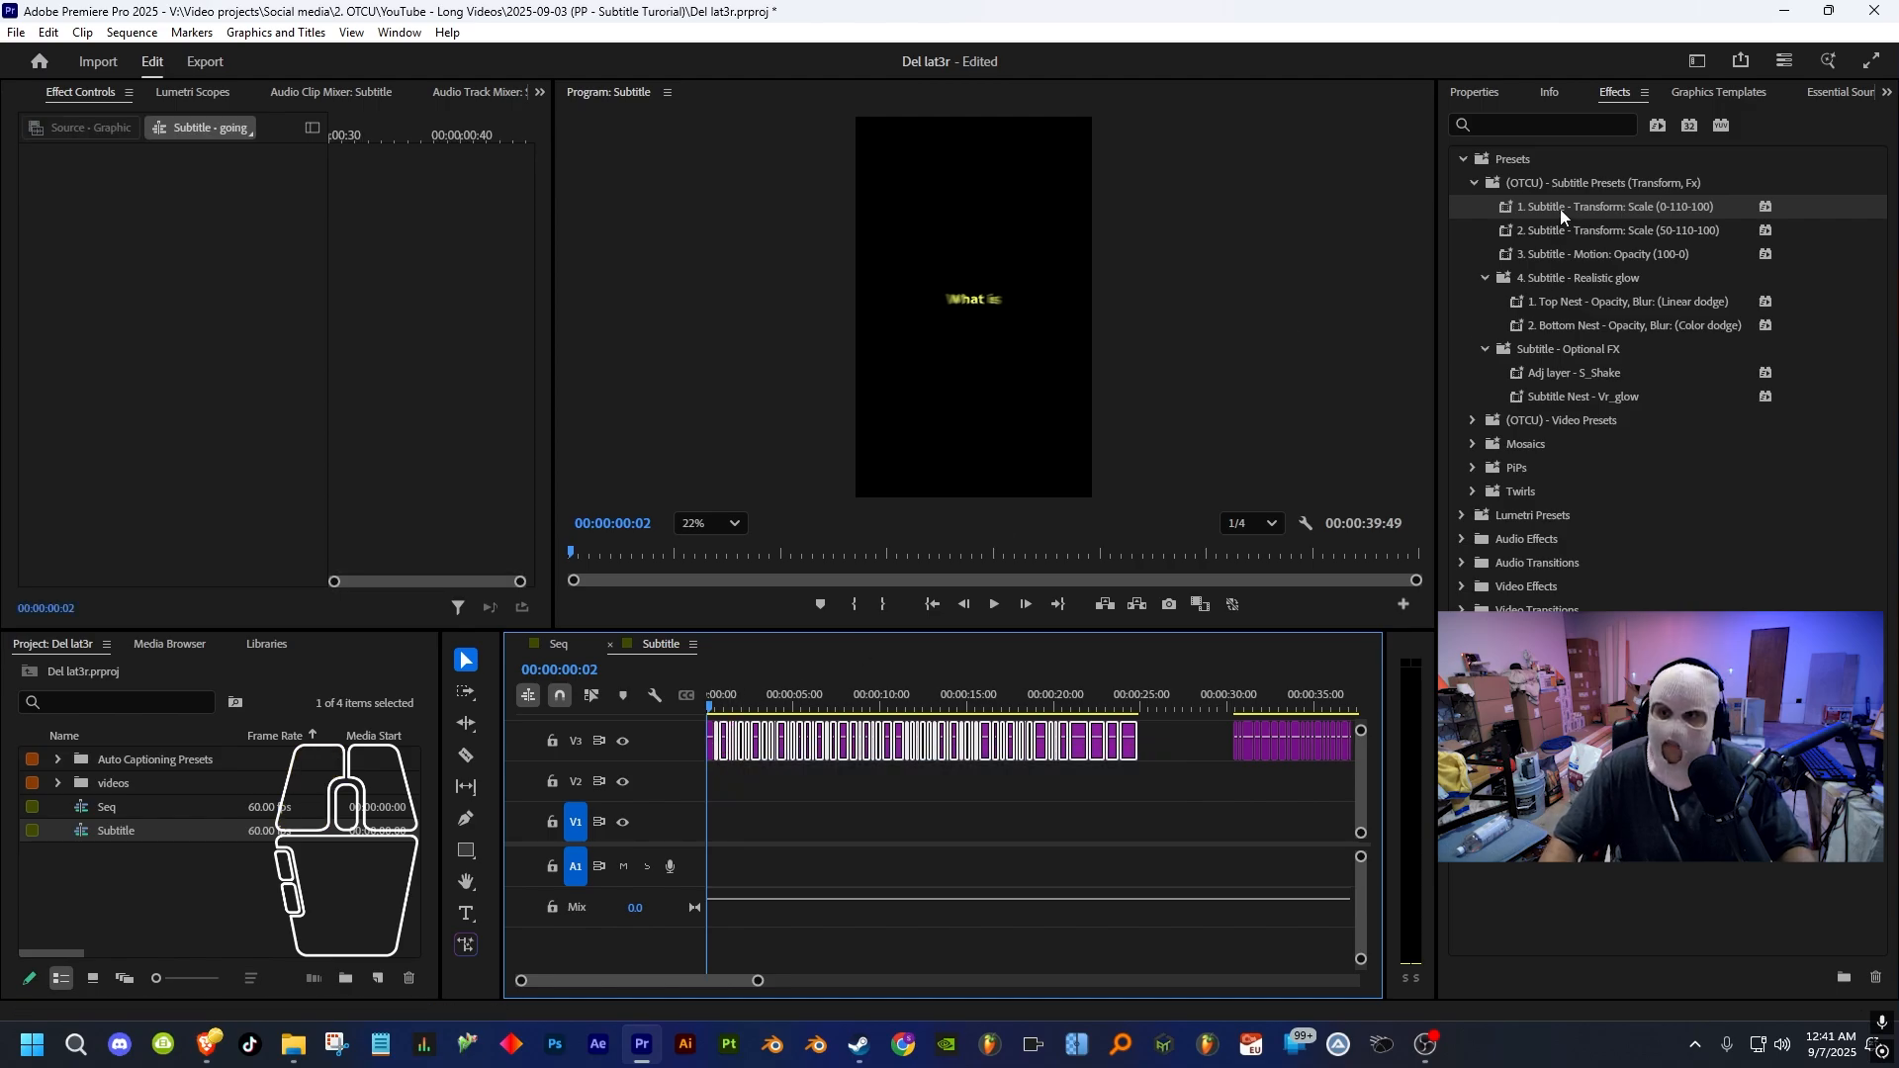
pyautogui.scroll(-6, 1236, 779)
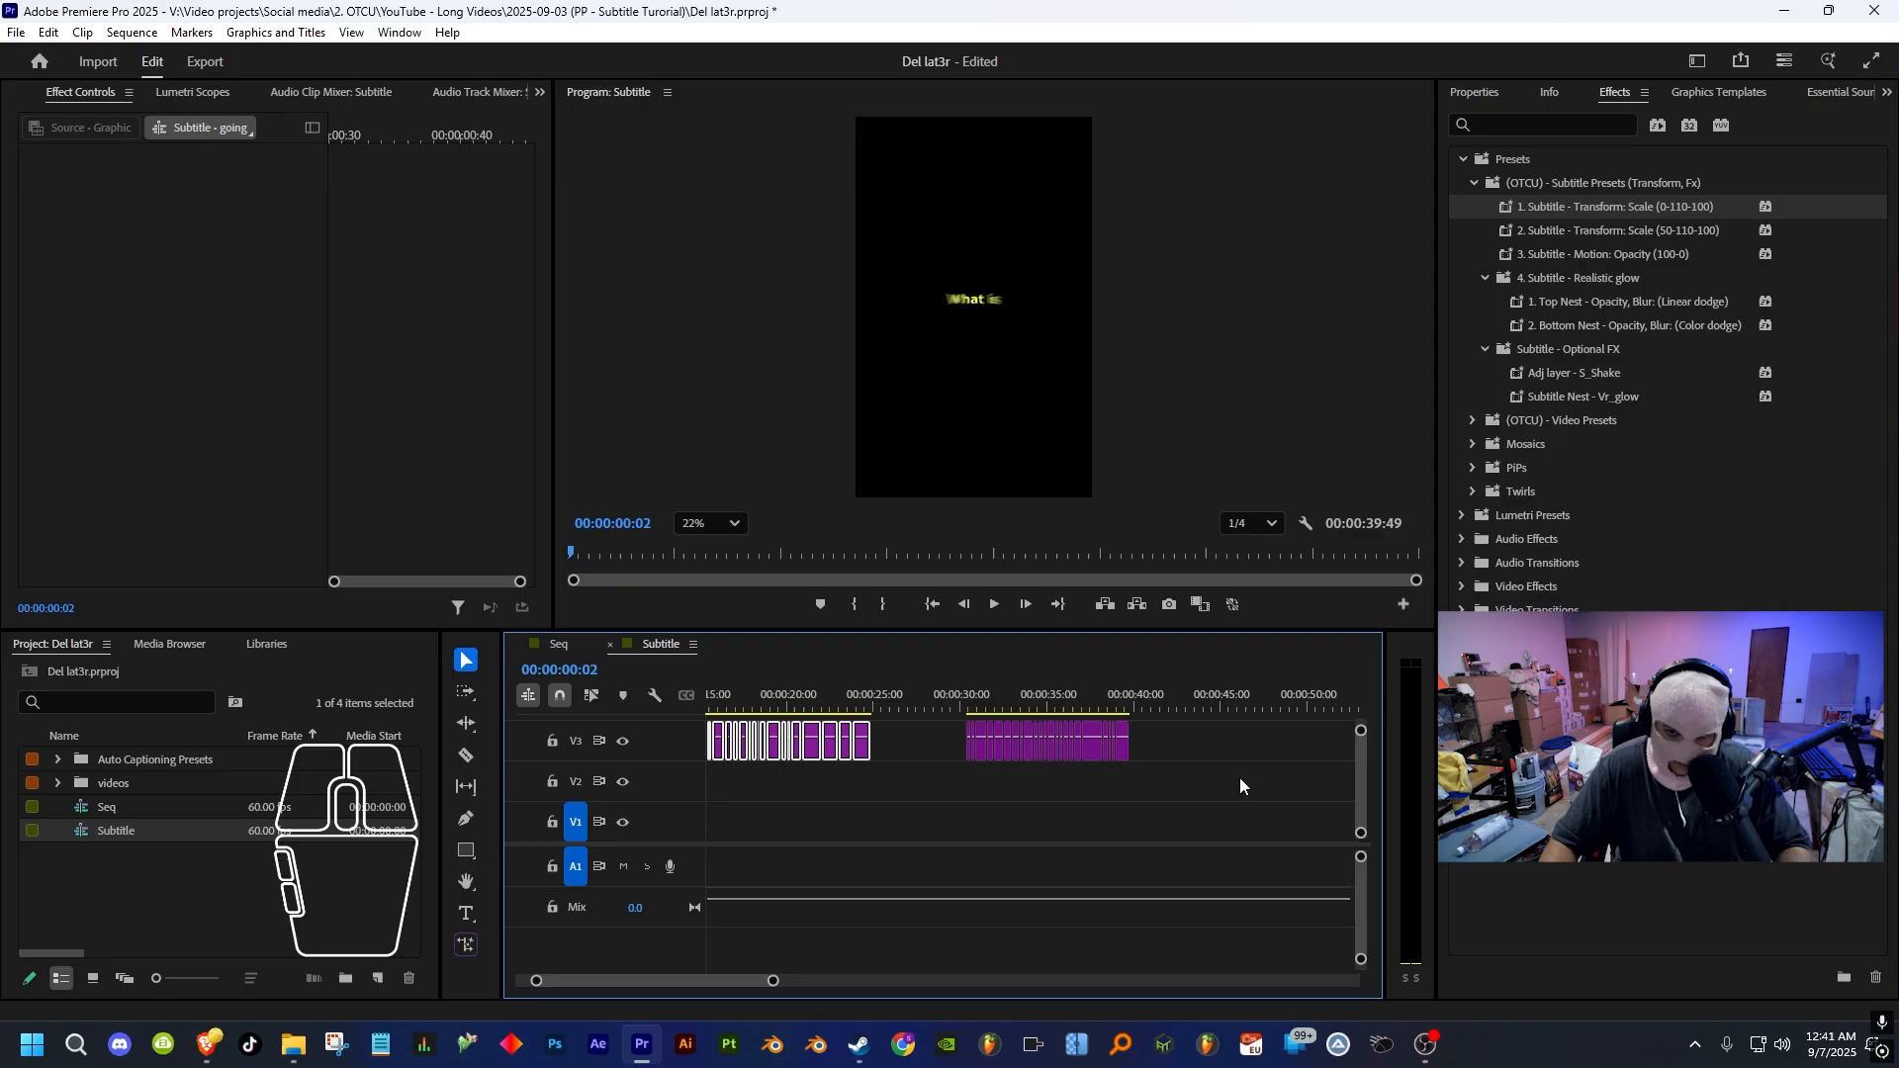
pyautogui.moveTo(1231, 799); pyautogui.dragTo(978, 742)
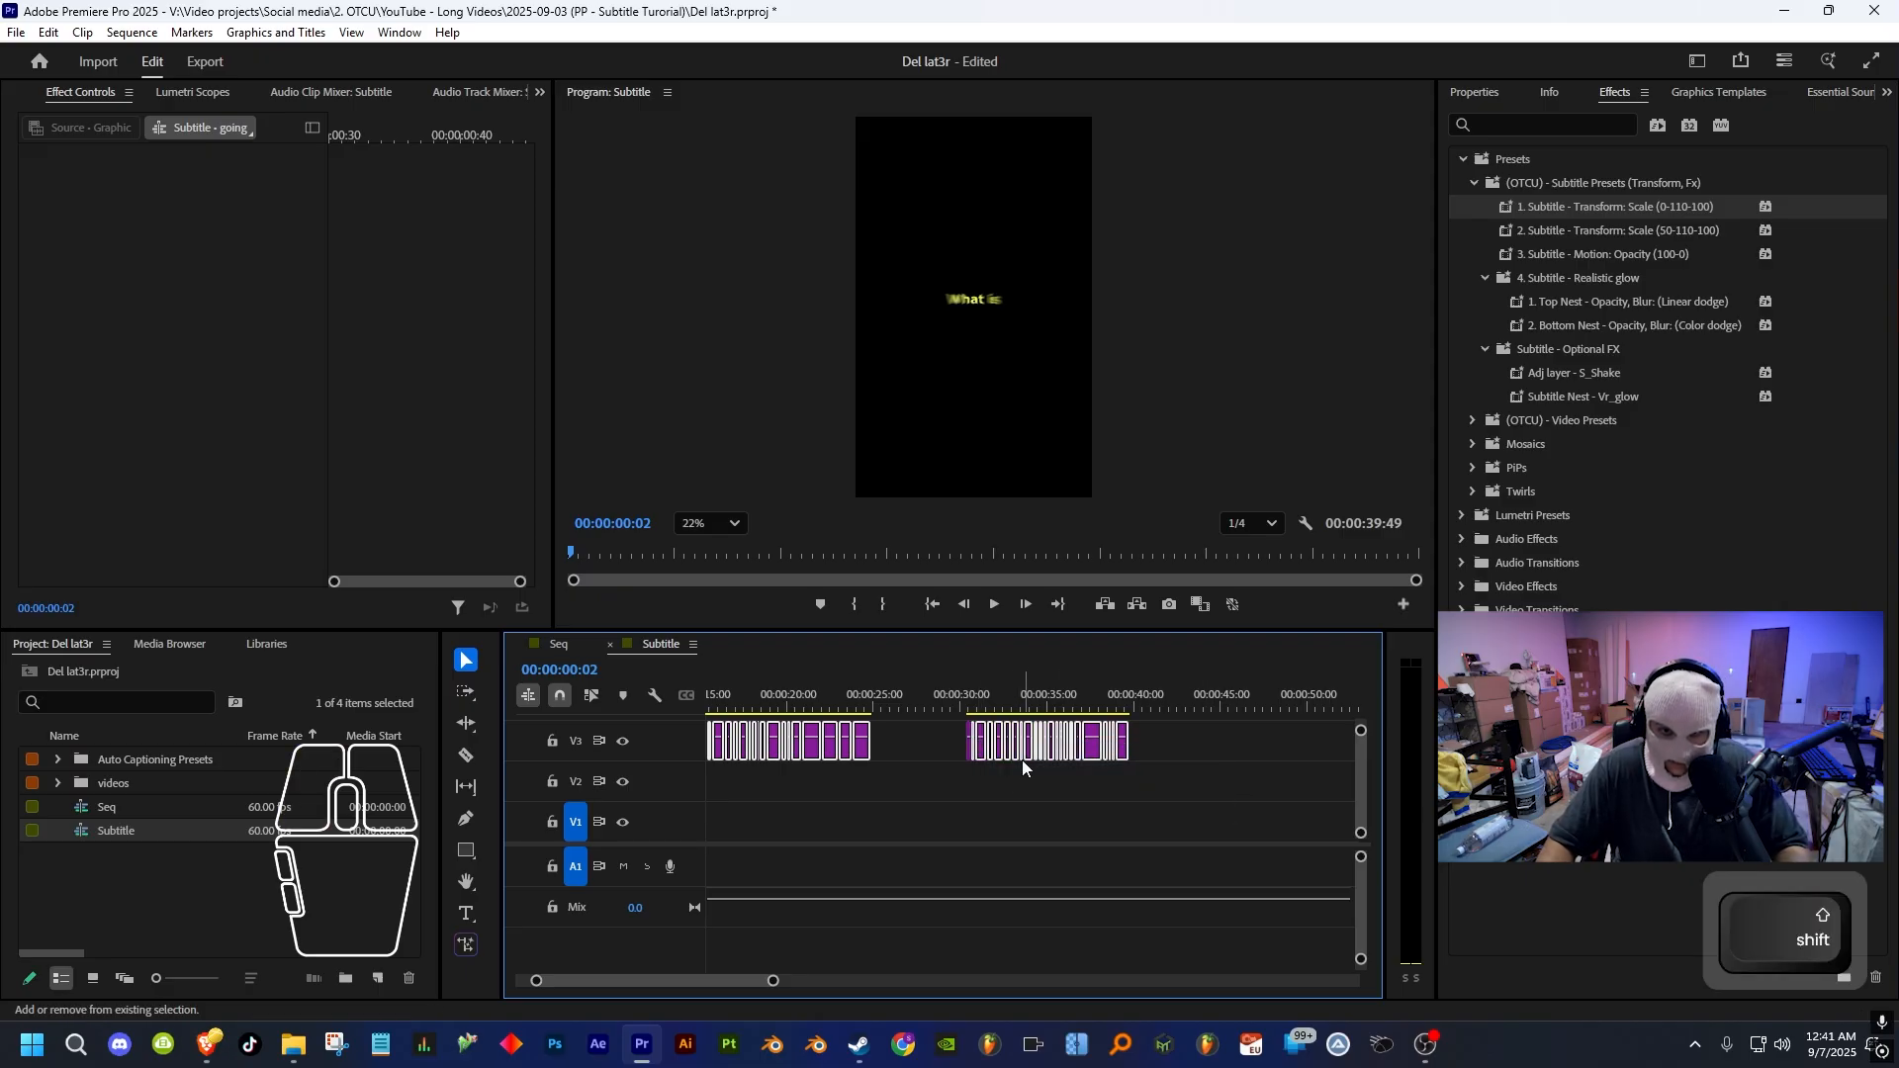
pyautogui.keyDown('alt'); pyautogui.scroll(6, 1078, 772); pyautogui.keyUp('alt')
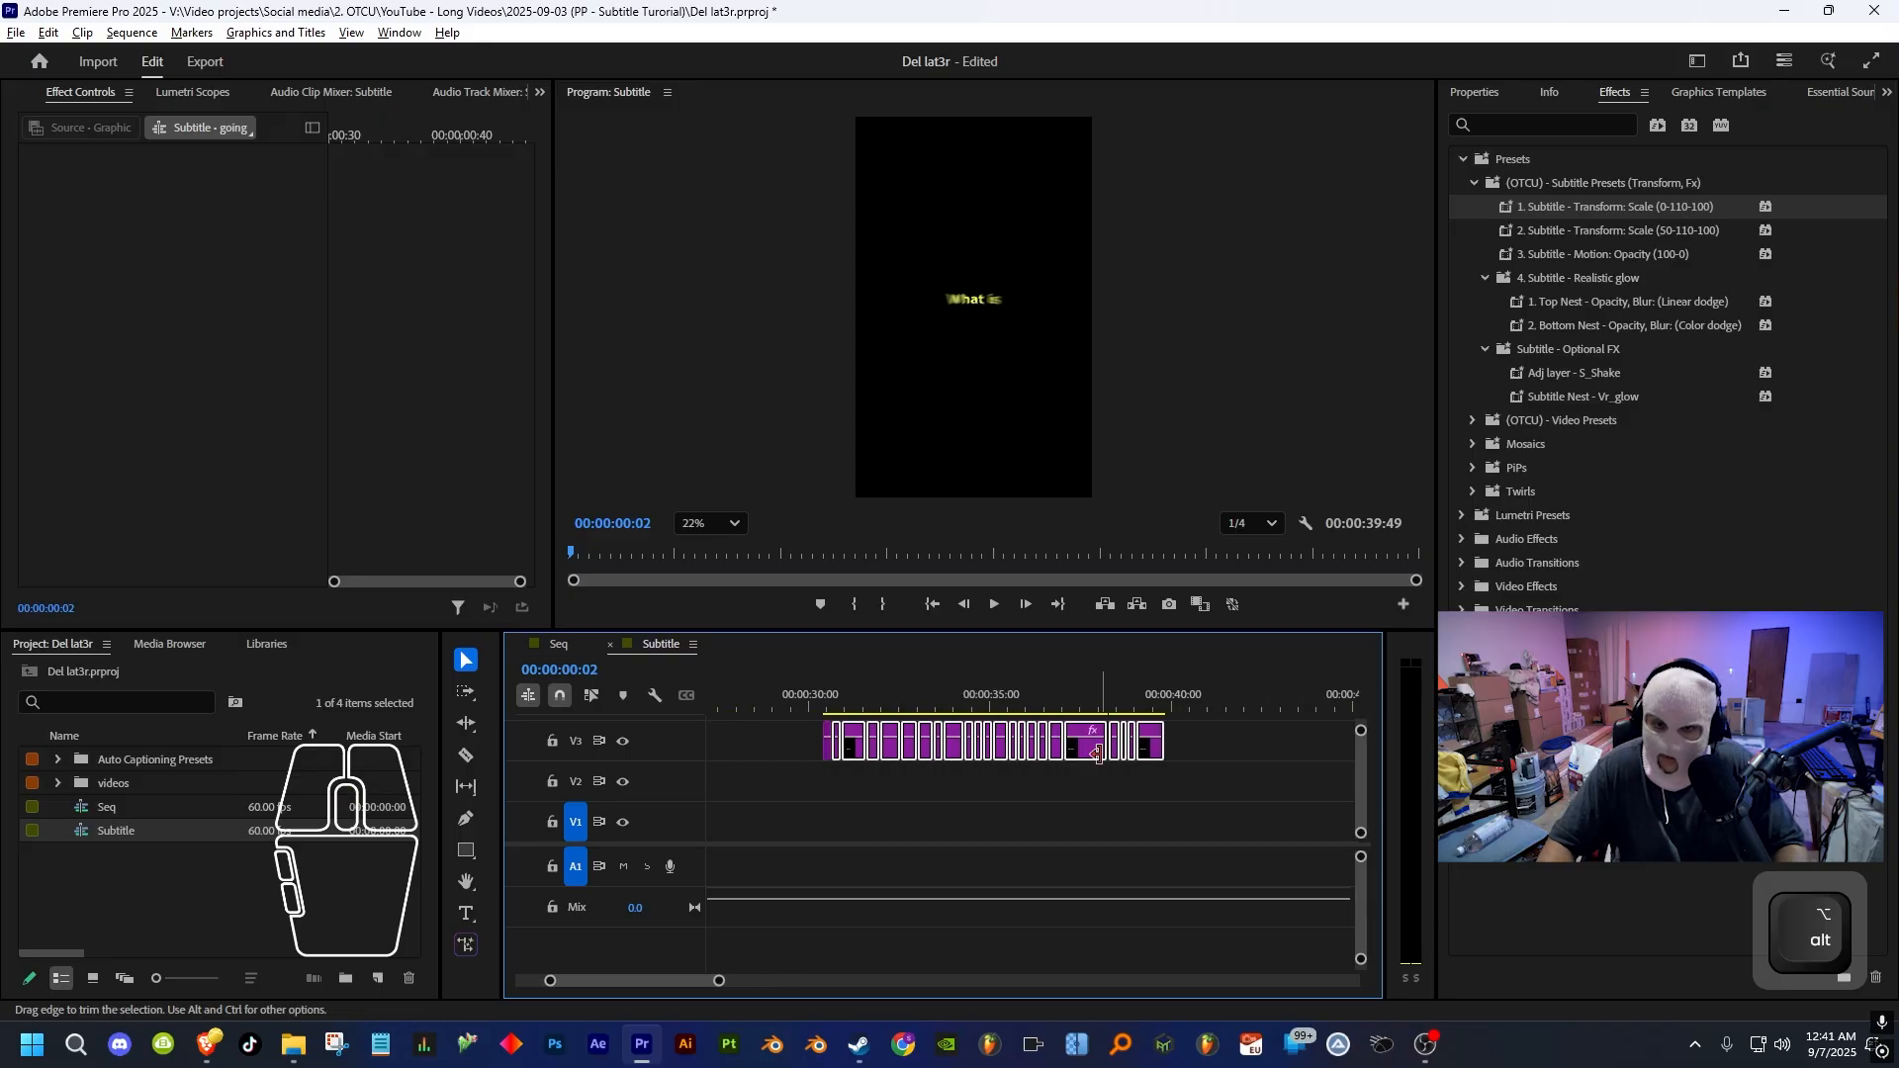
pyautogui.keyDown('alt'); pyautogui.scroll(3, 1088, 764); pyautogui.keyUp('alt')
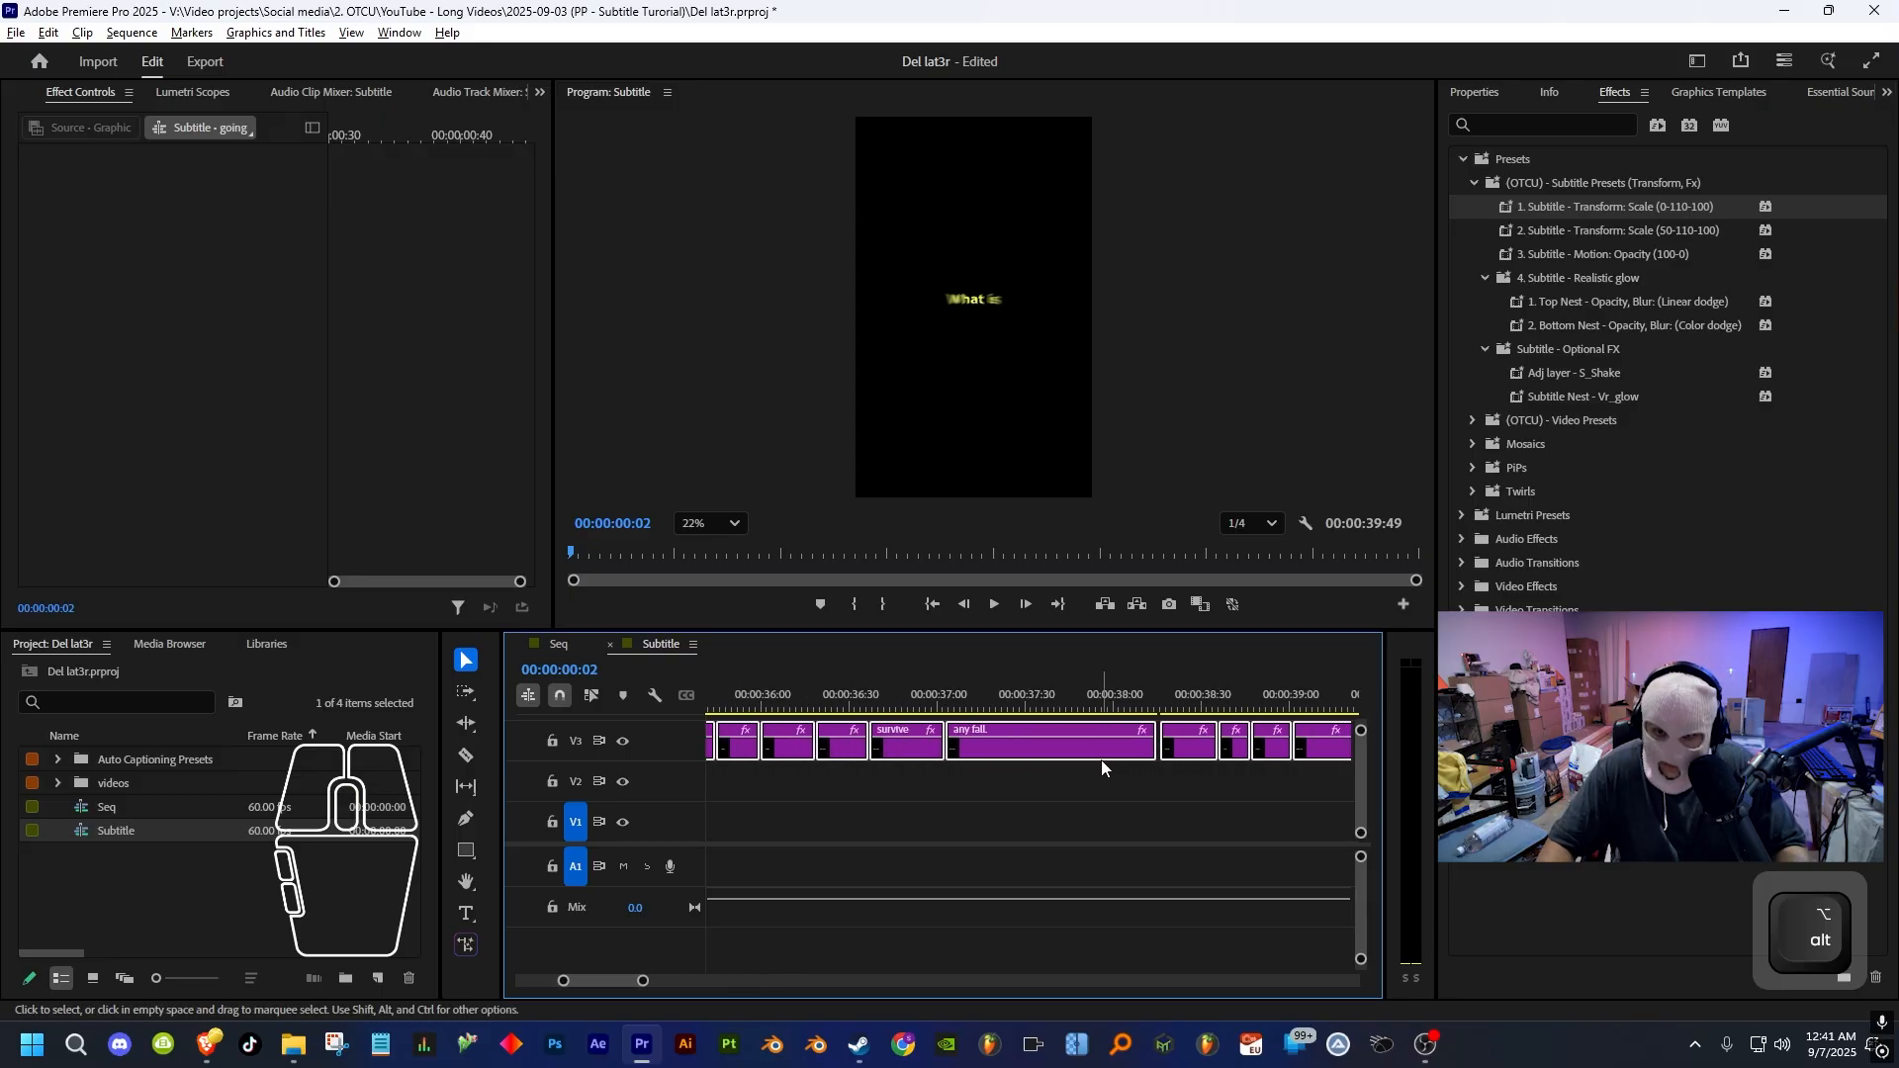
pyautogui.keyDown('shift'); pyautogui.click(1014, 756); pyautogui.keyUp('shift')
pyautogui.keyDown('alt'); pyautogui.scroll(-8, 982, 732); pyautogui.keyUp('alt')
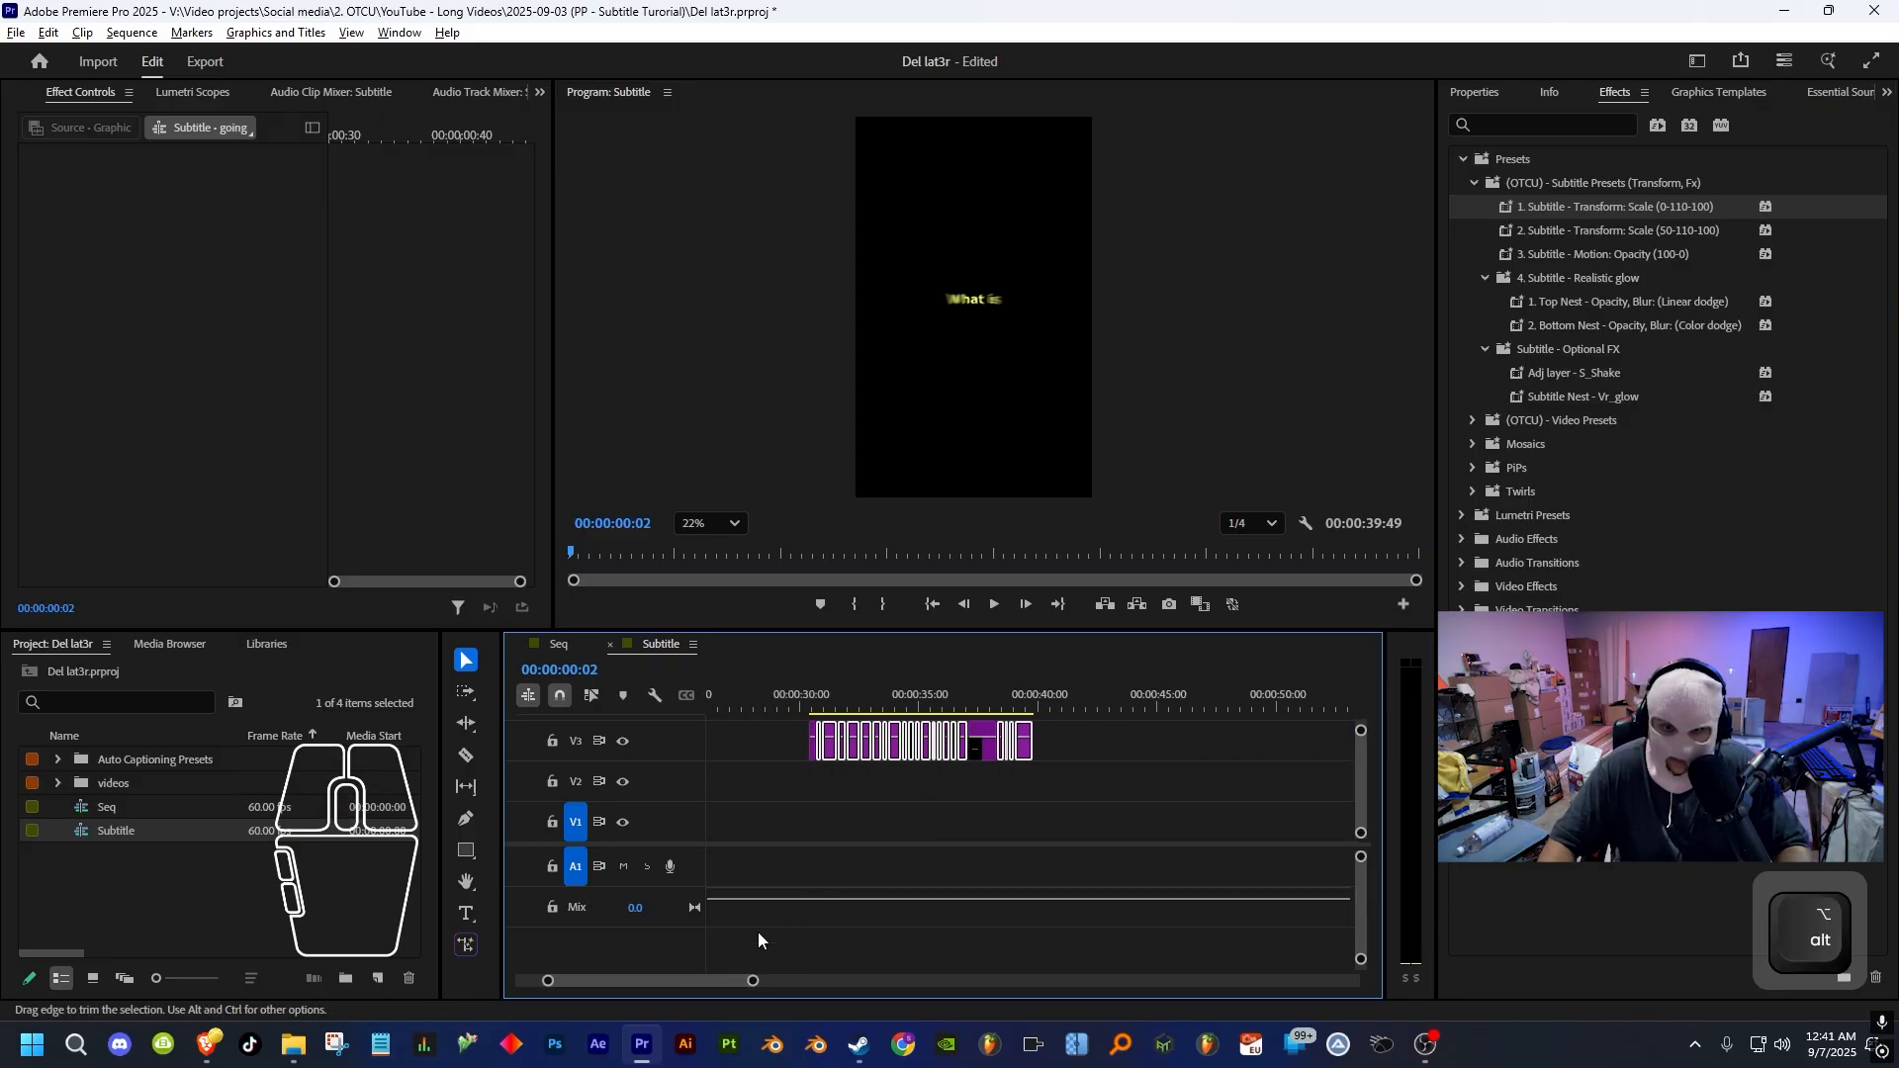
pyautogui.moveTo(704, 979); pyautogui.dragTo(633, 978)
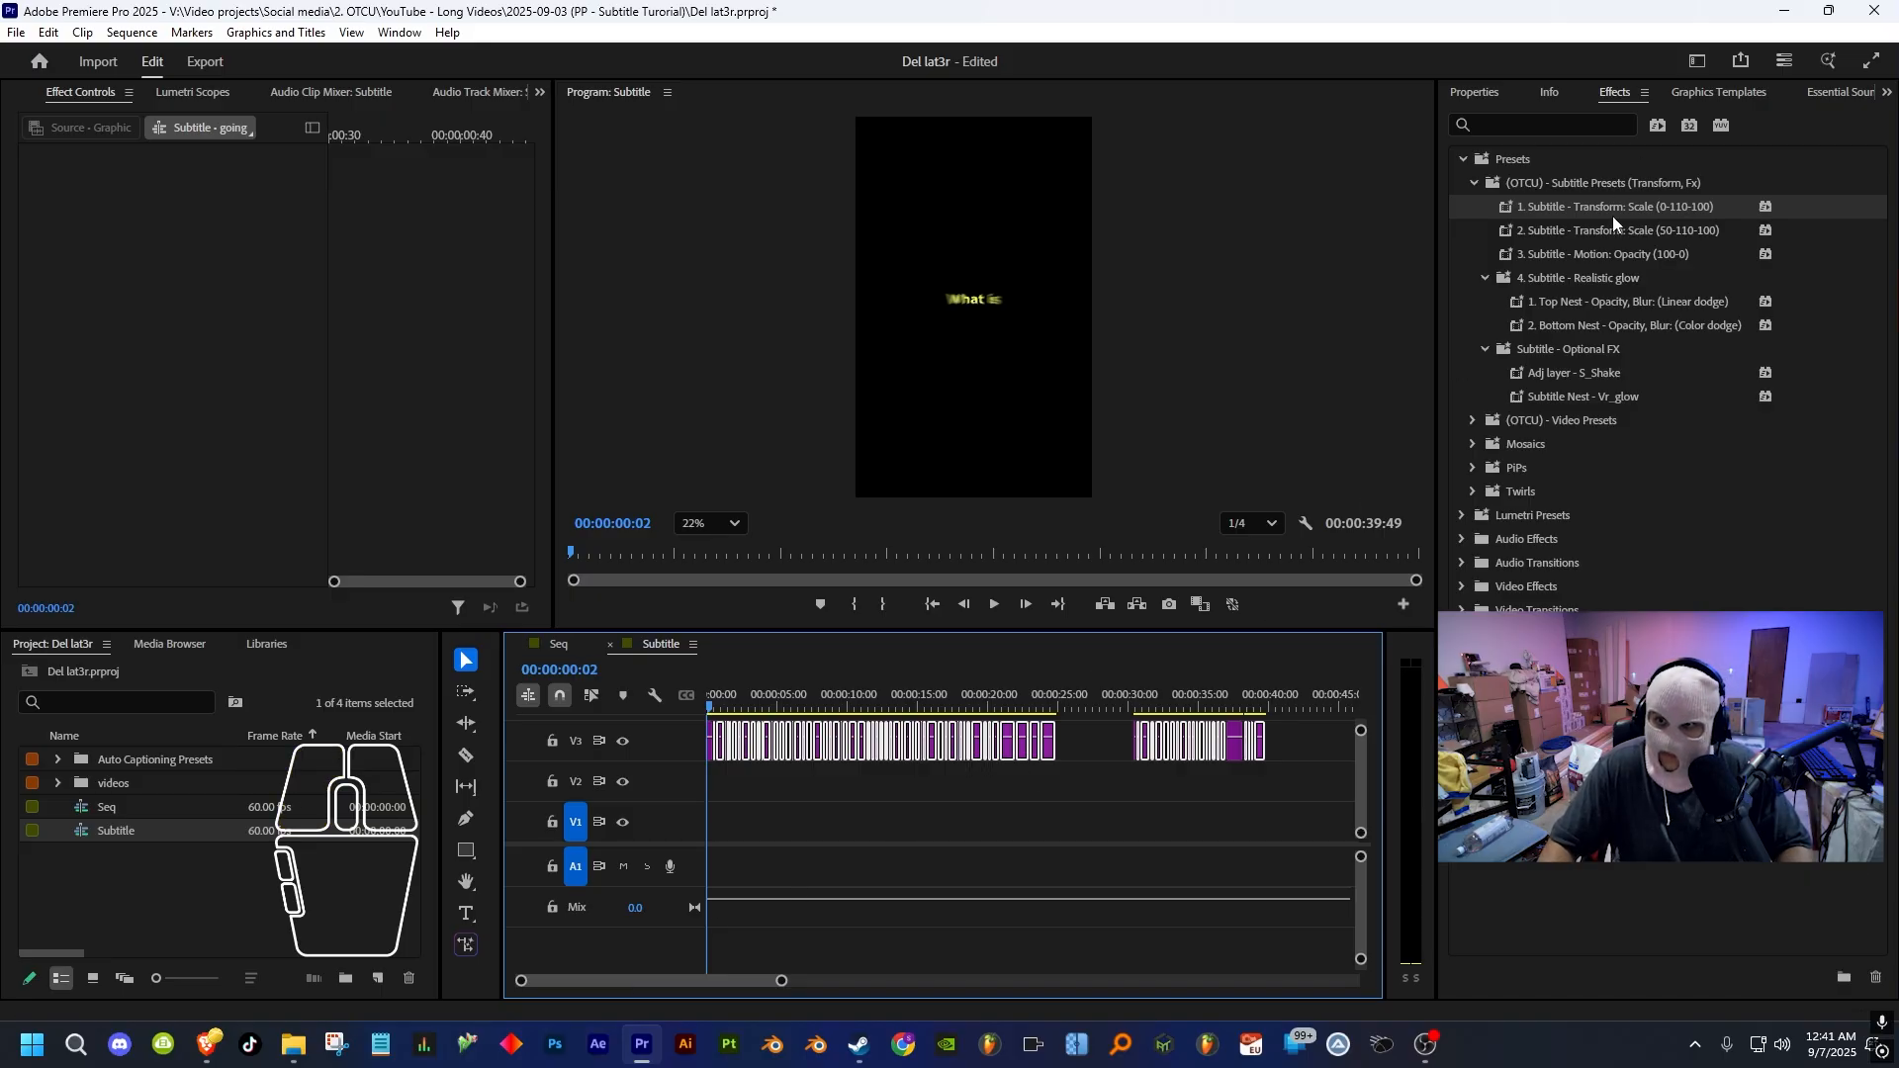
pyautogui.moveTo(1583, 230); pyautogui.dragTo(963, 740)
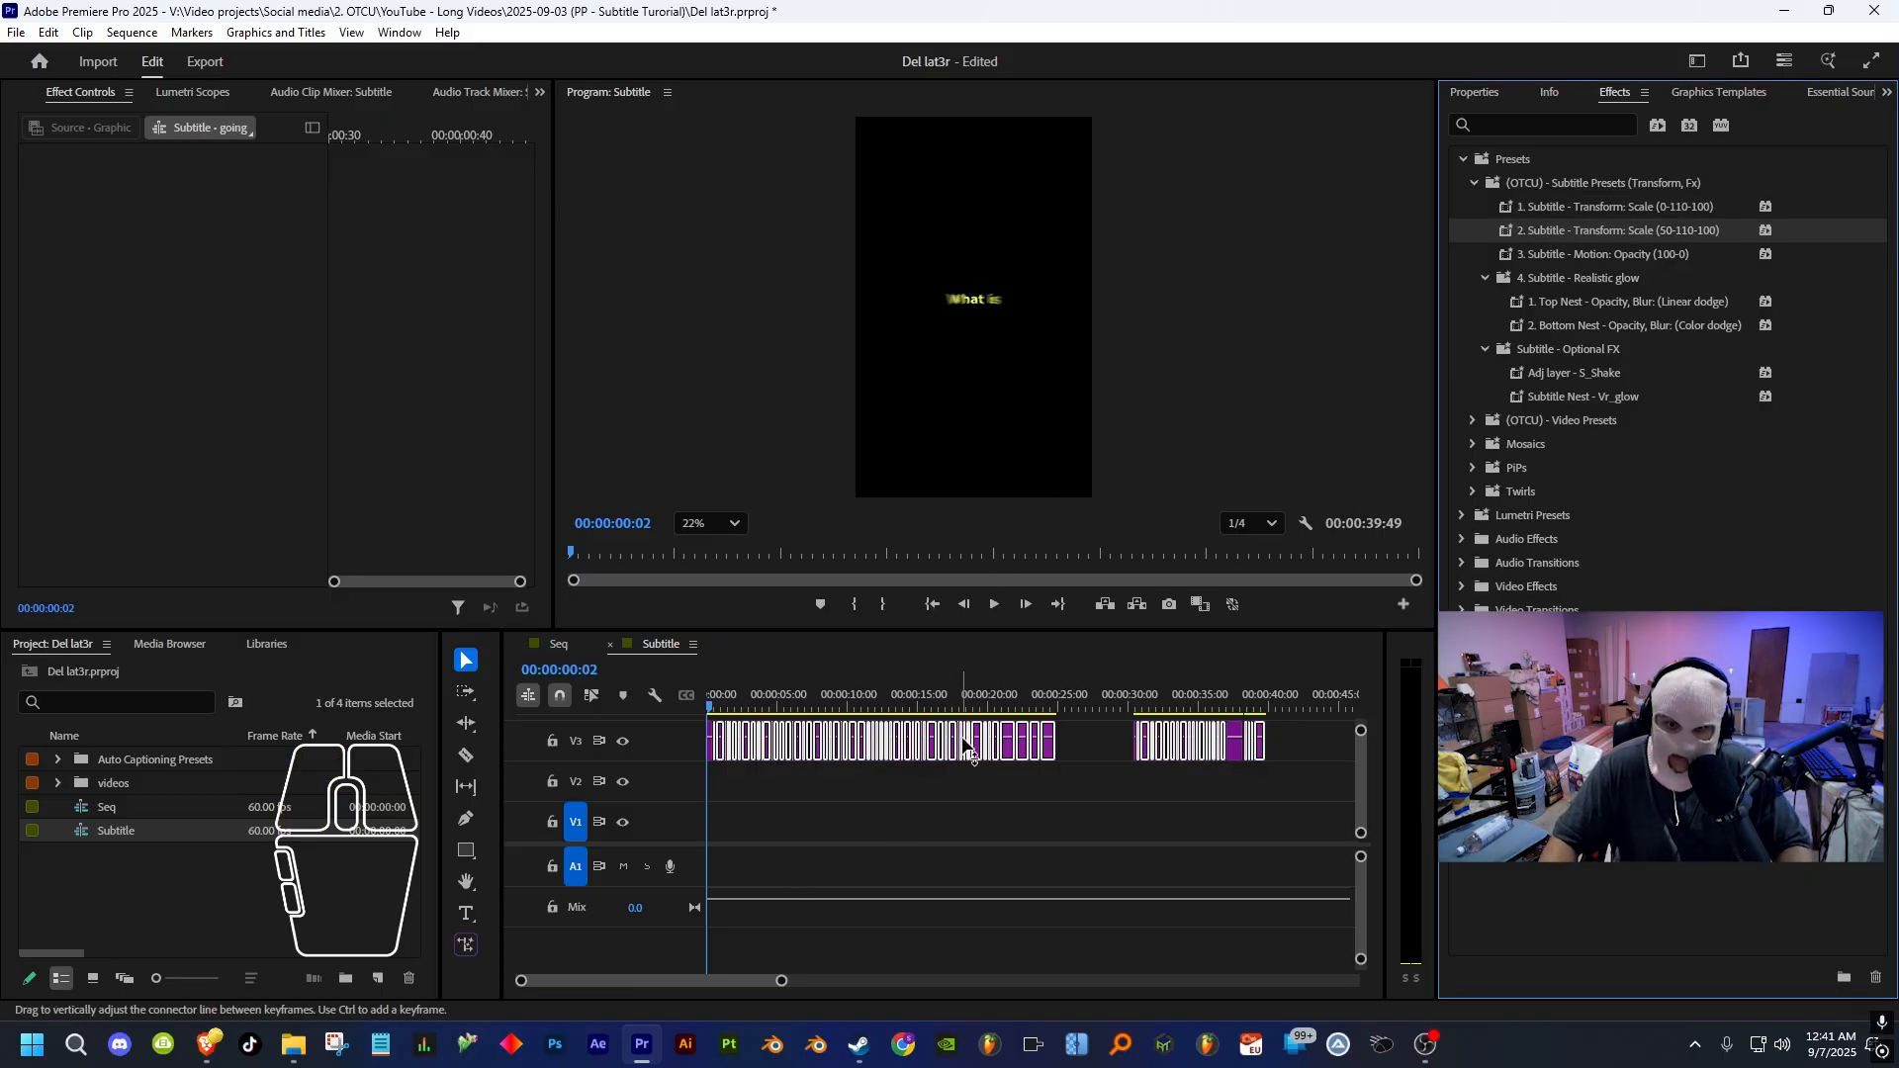
# - Play back the captions from the start and examine the Transform Scale keyframes of the "going" caption
pyautogui.click(667, 971)
pyautogui.moveTo(732, 707); pyautogui.dragTo(627, 700)
pyautogui.click(872, 794)
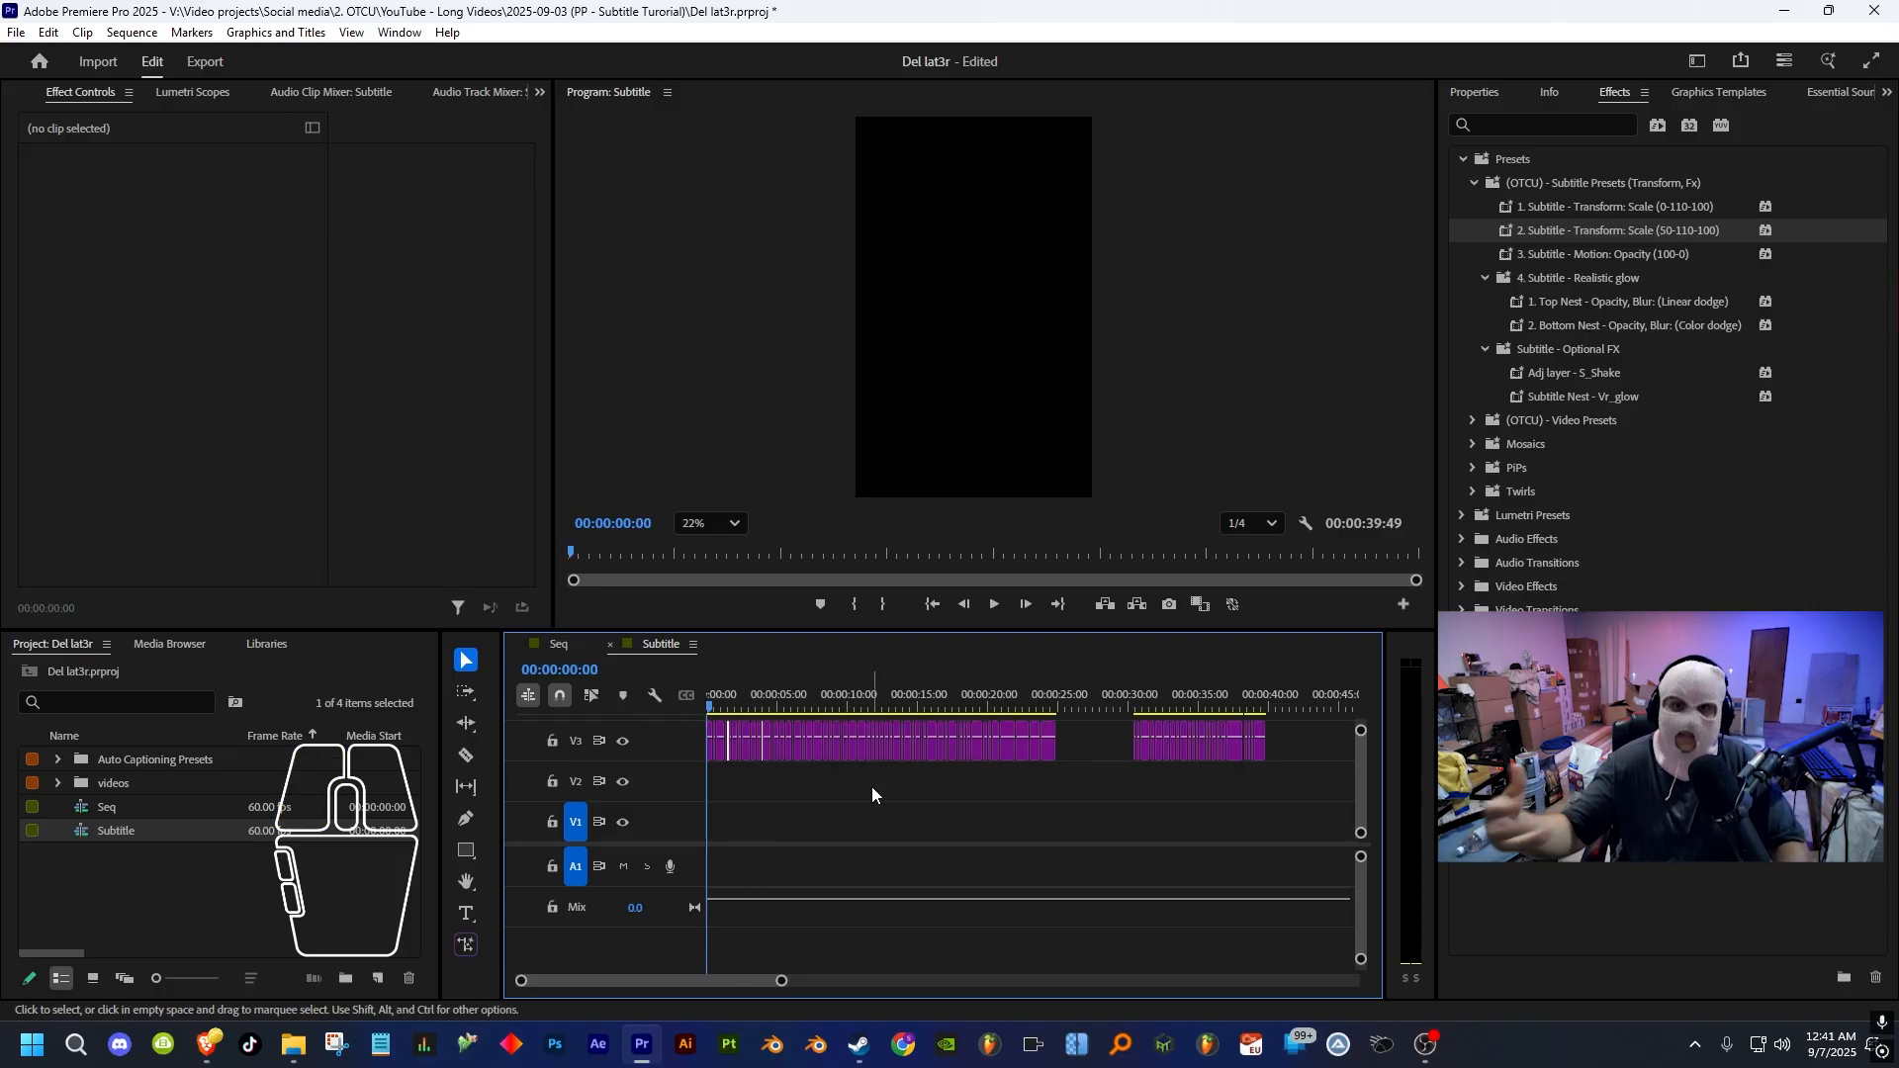
pyautogui.press('space')
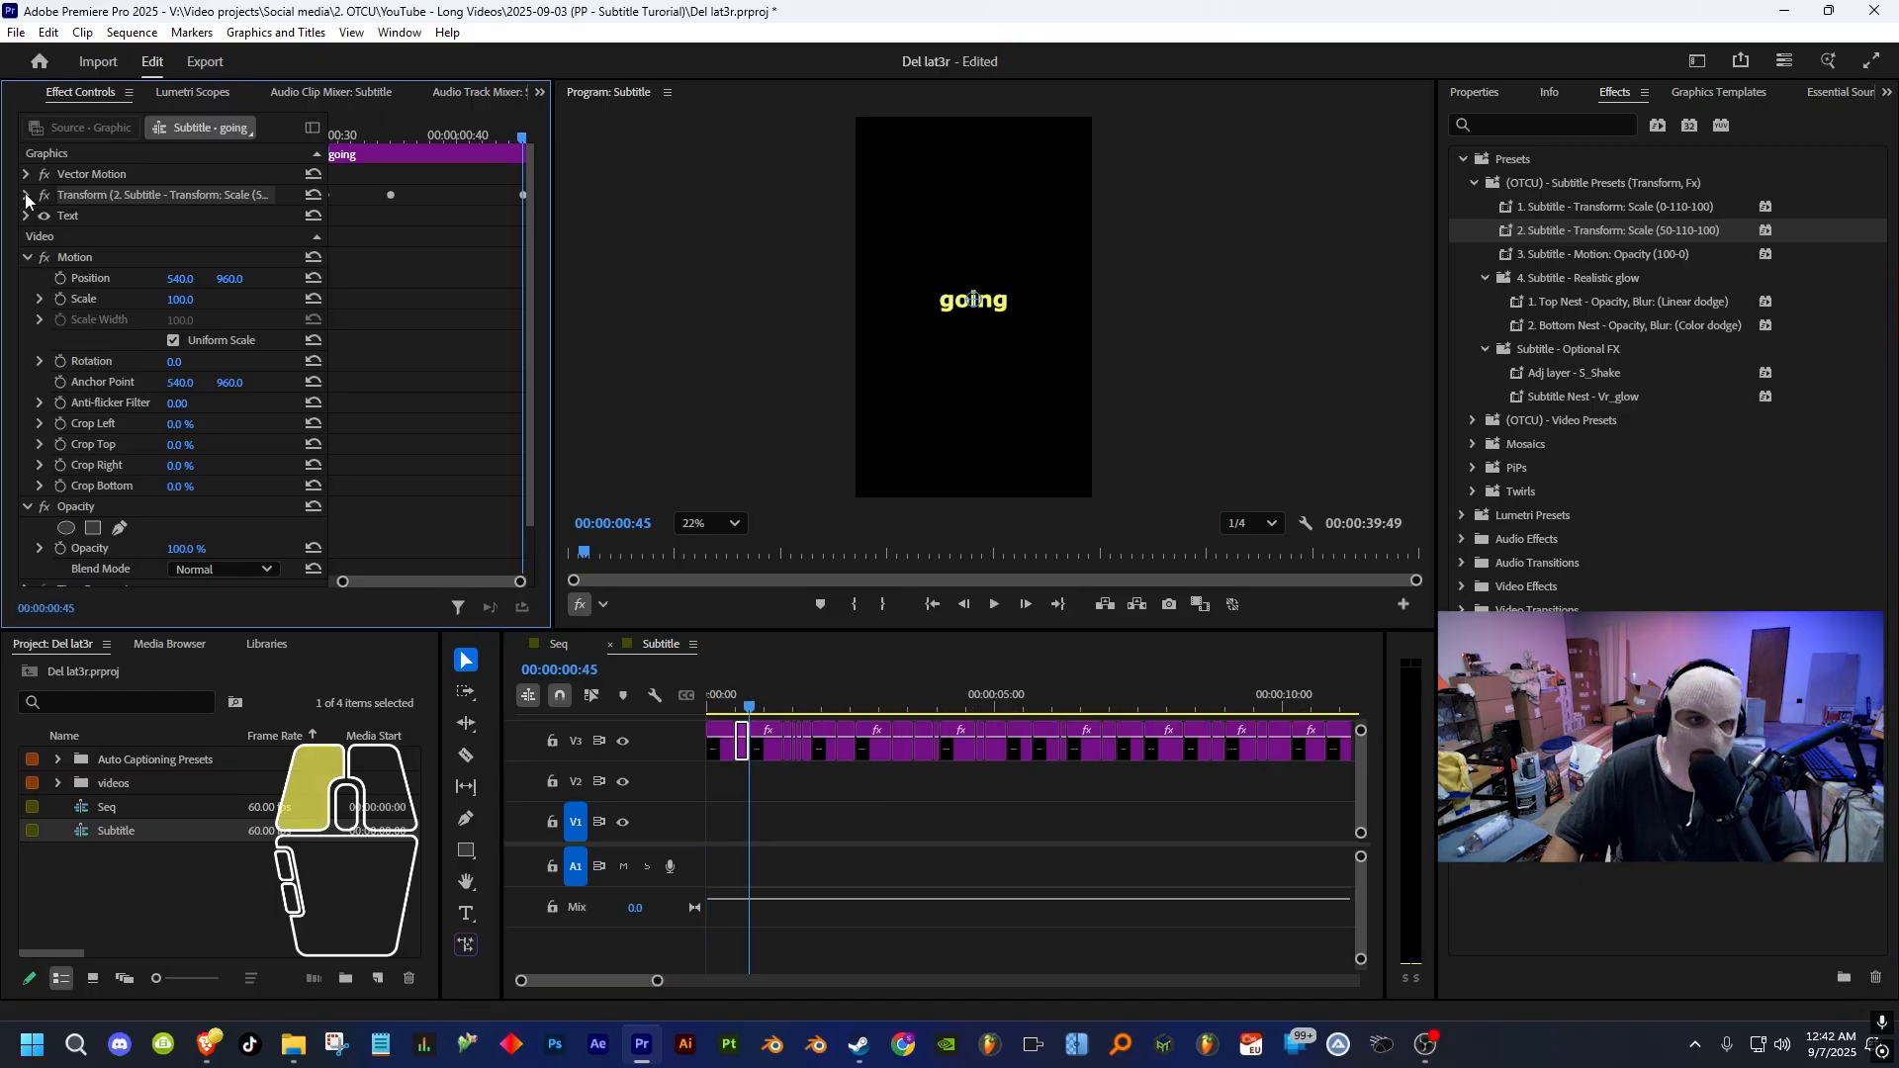
pyautogui.click(27, 195)
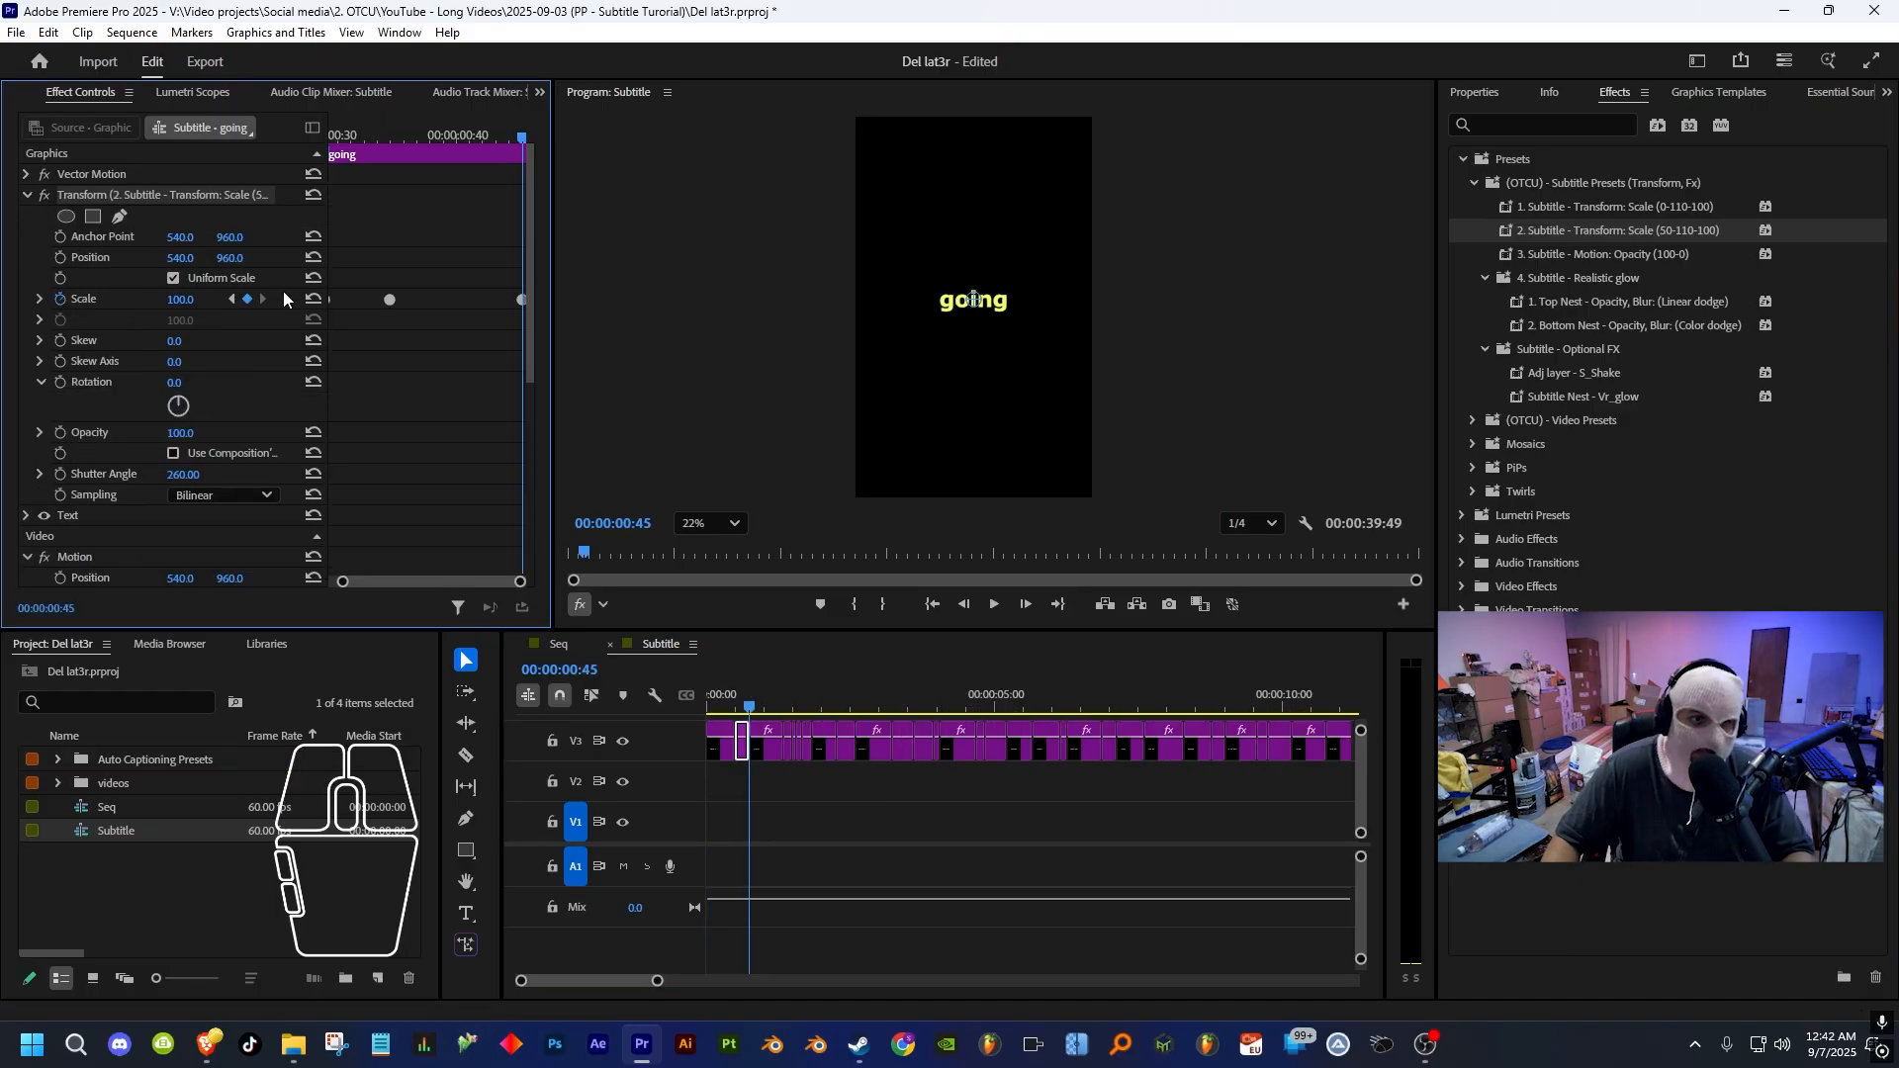
pyautogui.moveTo(360, 133)
pyautogui.mouseDown()
pyautogui.moveTo(270, 123)
pyautogui.moveTo(396, 137)
pyautogui.mouseUp()
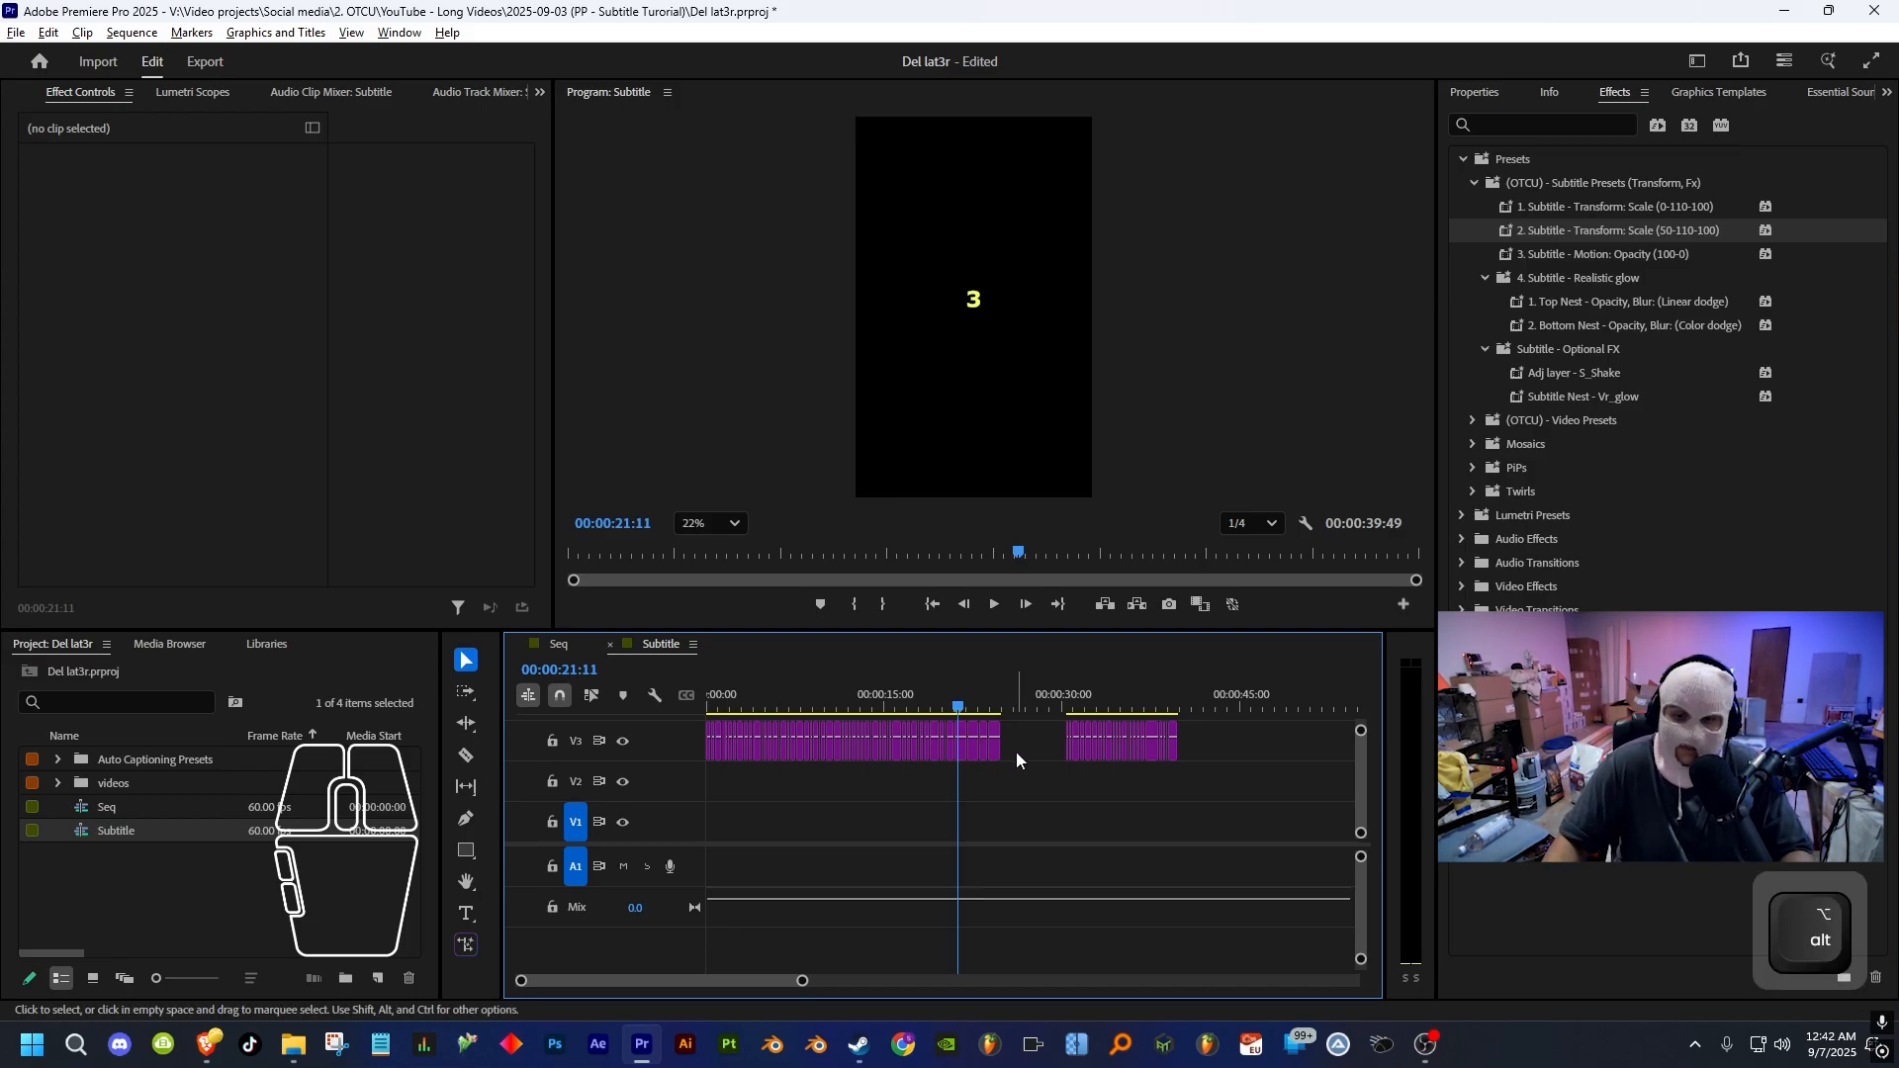
# - Apply the preset "3. Subtitle - Motion: Opacity (100-0)" to the captions "Go!", "any fall." and "good day."
pyautogui.scroll(5, 1019, 756)
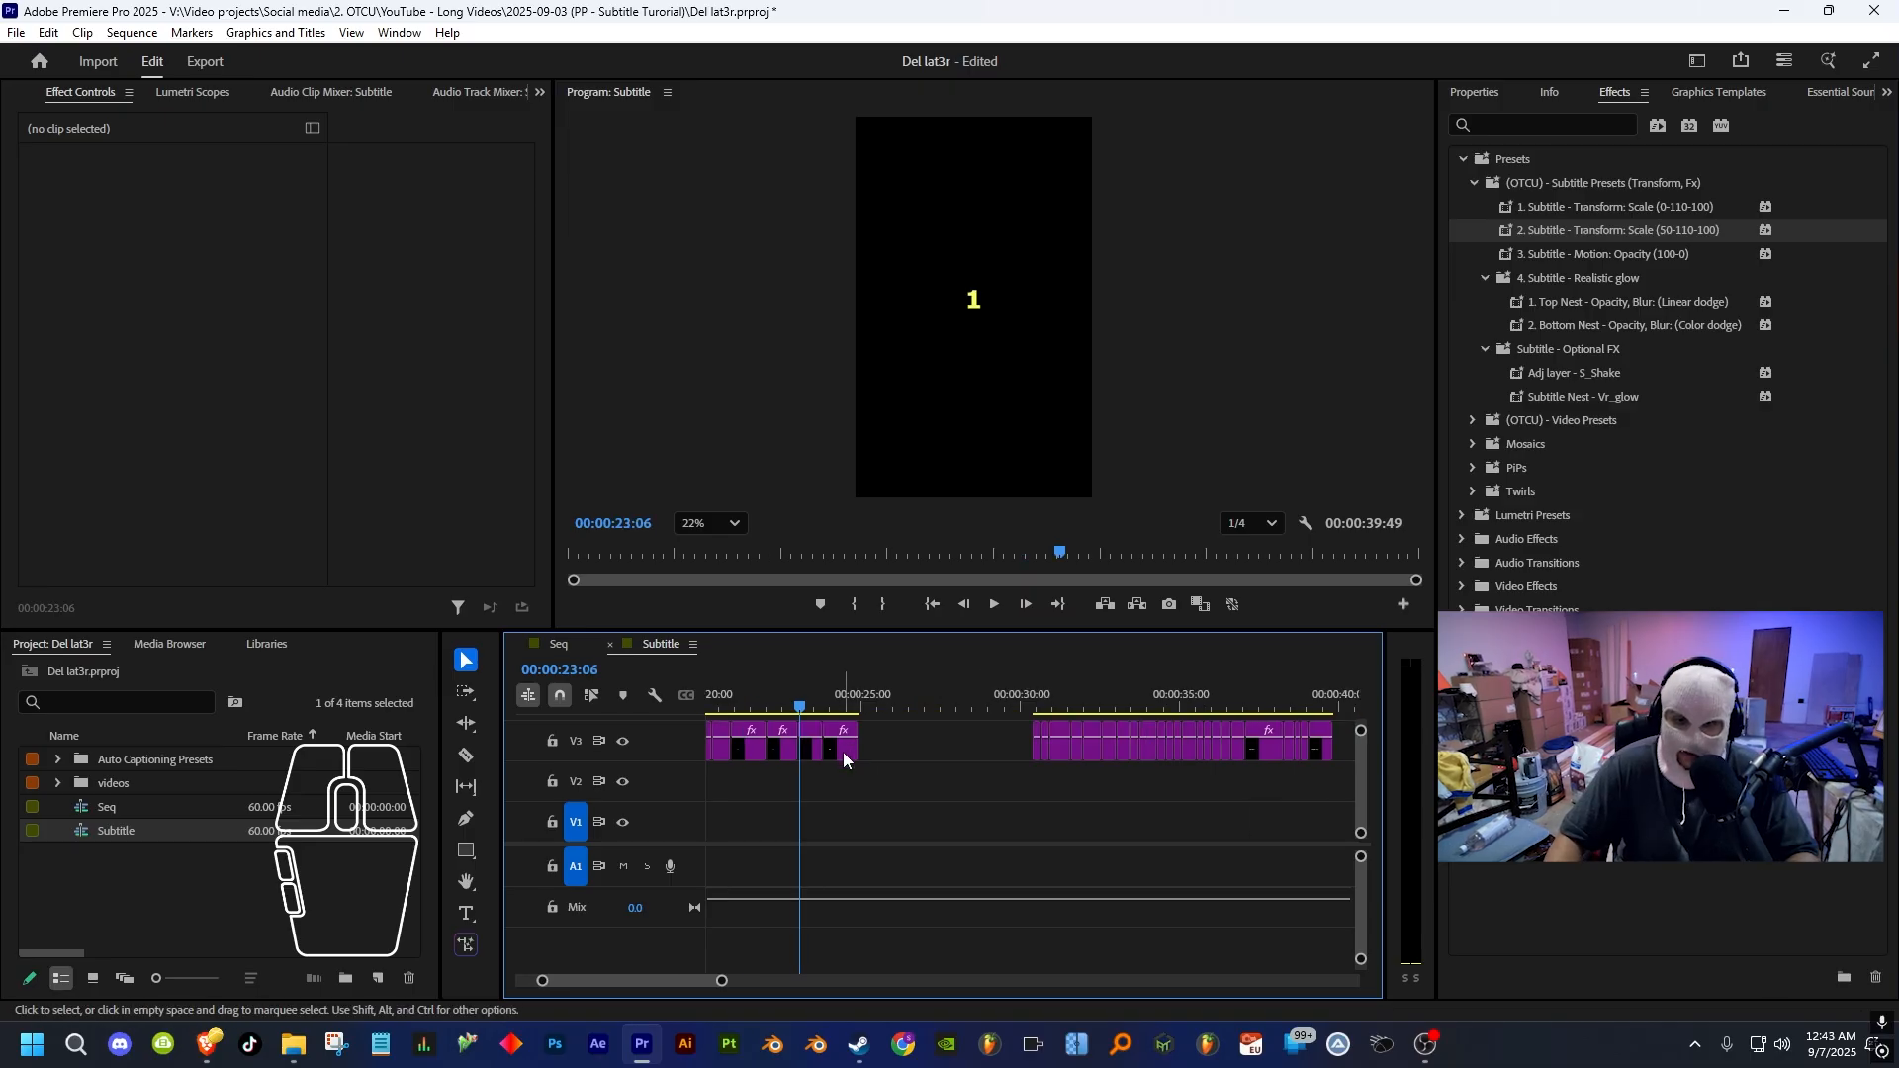
pyautogui.click(842, 752)
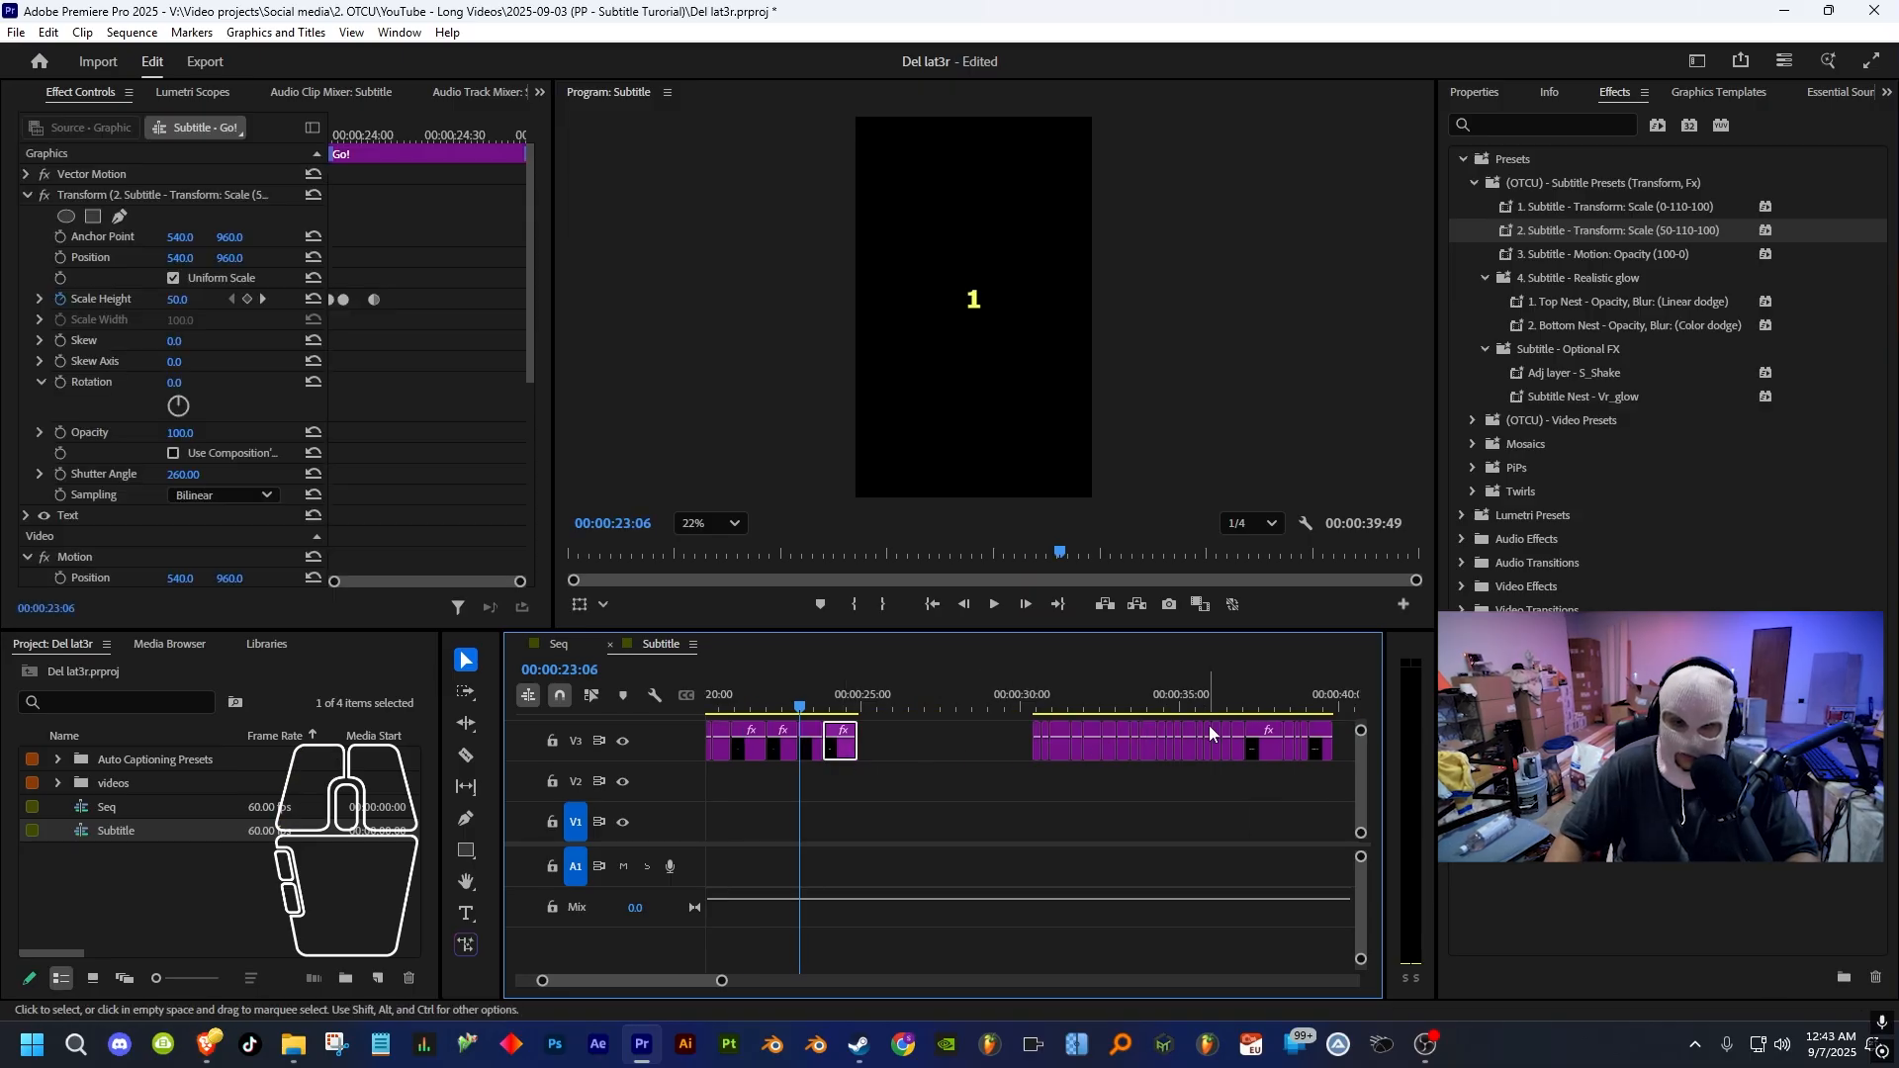
pyautogui.scroll(5, 1157, 746)
pyautogui.scroll(3, 1025, 758)
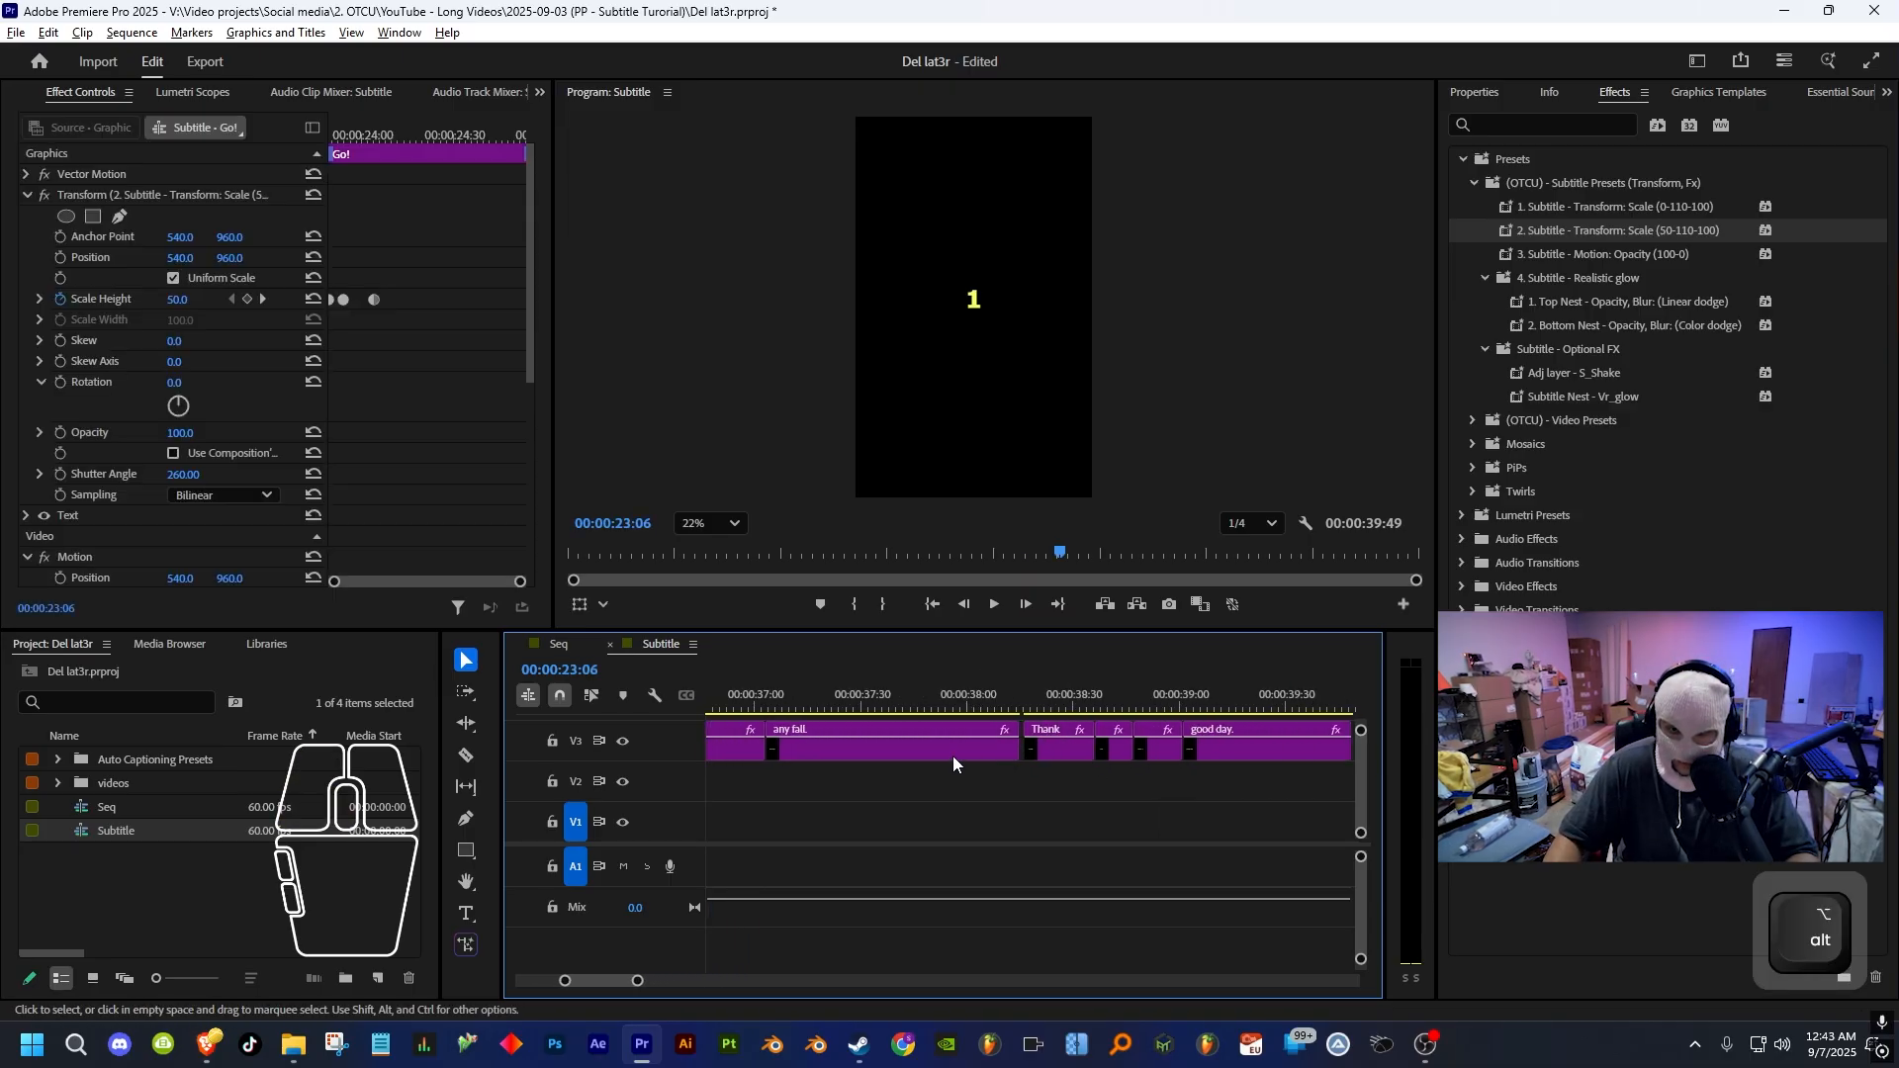
pyautogui.keyDown('shift'); pyautogui.click(994, 746); pyautogui.keyUp('shift')
pyautogui.scroll(-4, 1127, 746)
pyautogui.scroll(-6, 1215, 768)
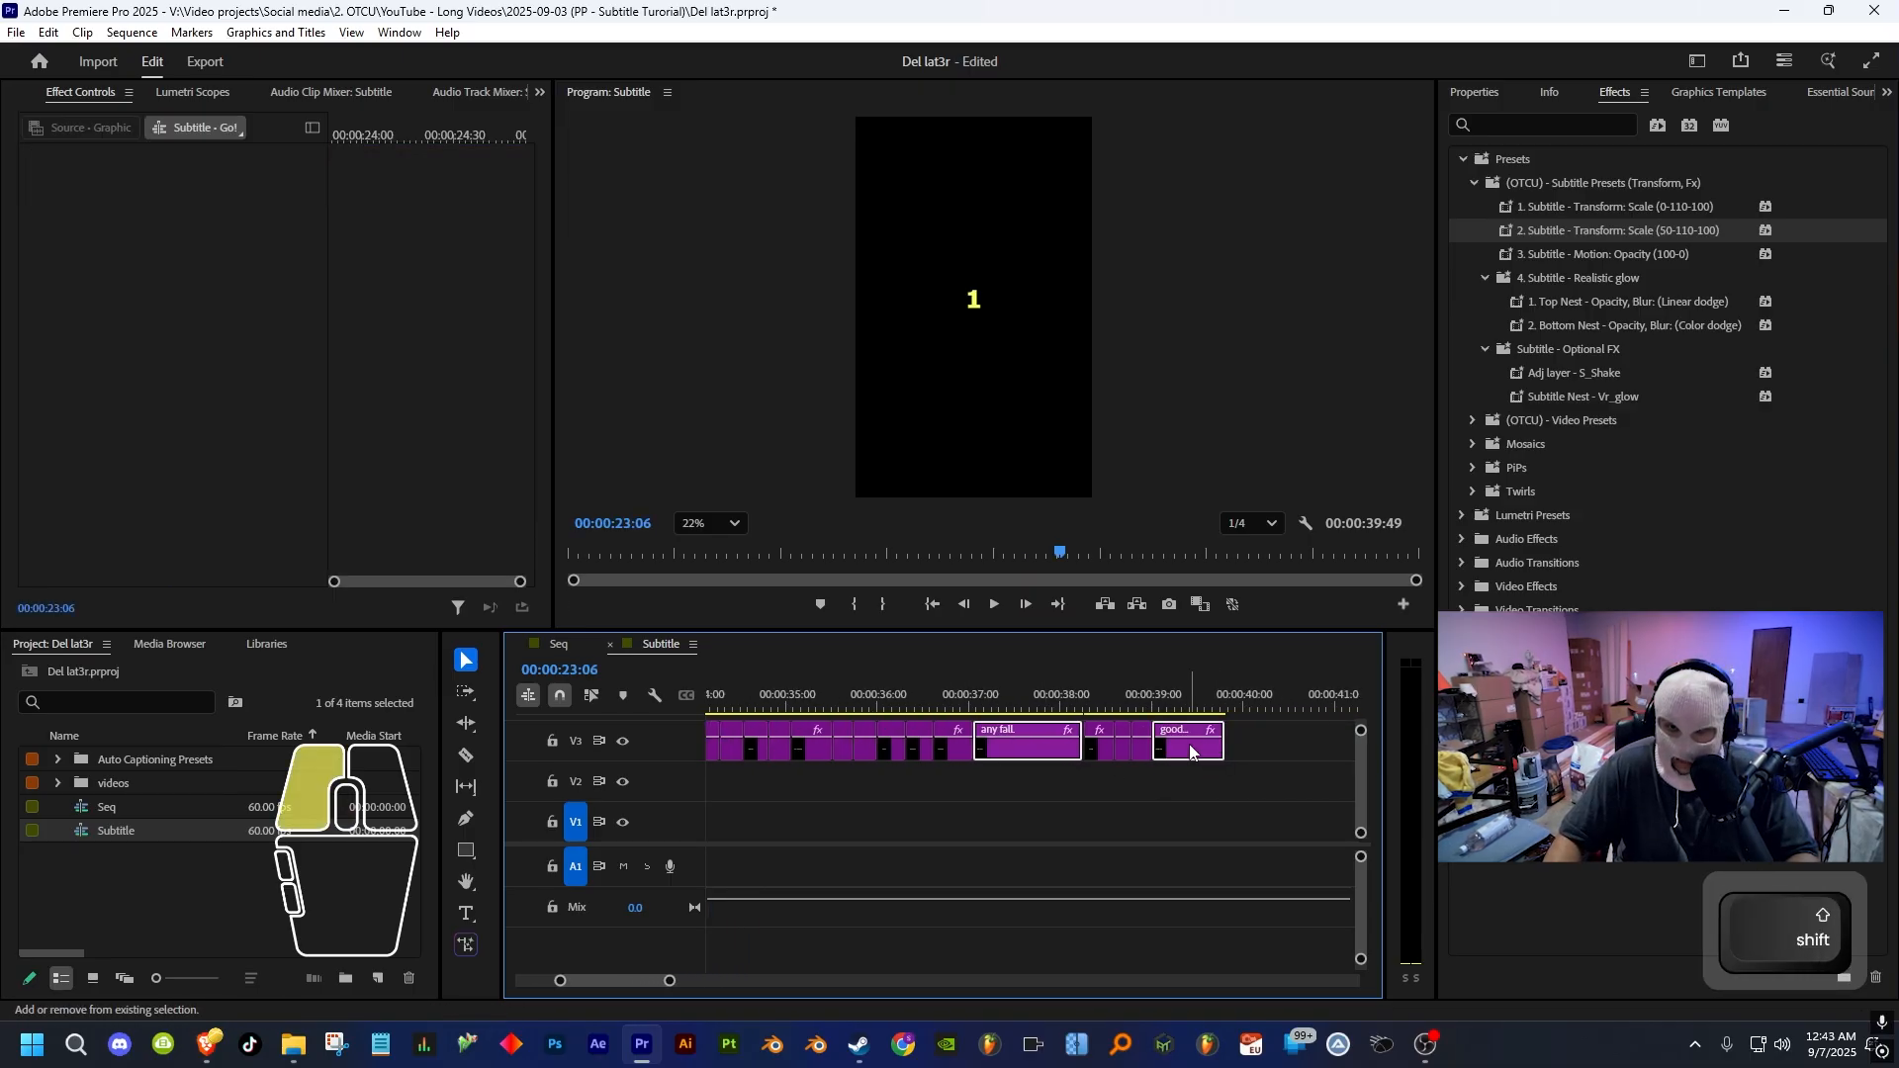
pyautogui.scroll(2, 822, 787)
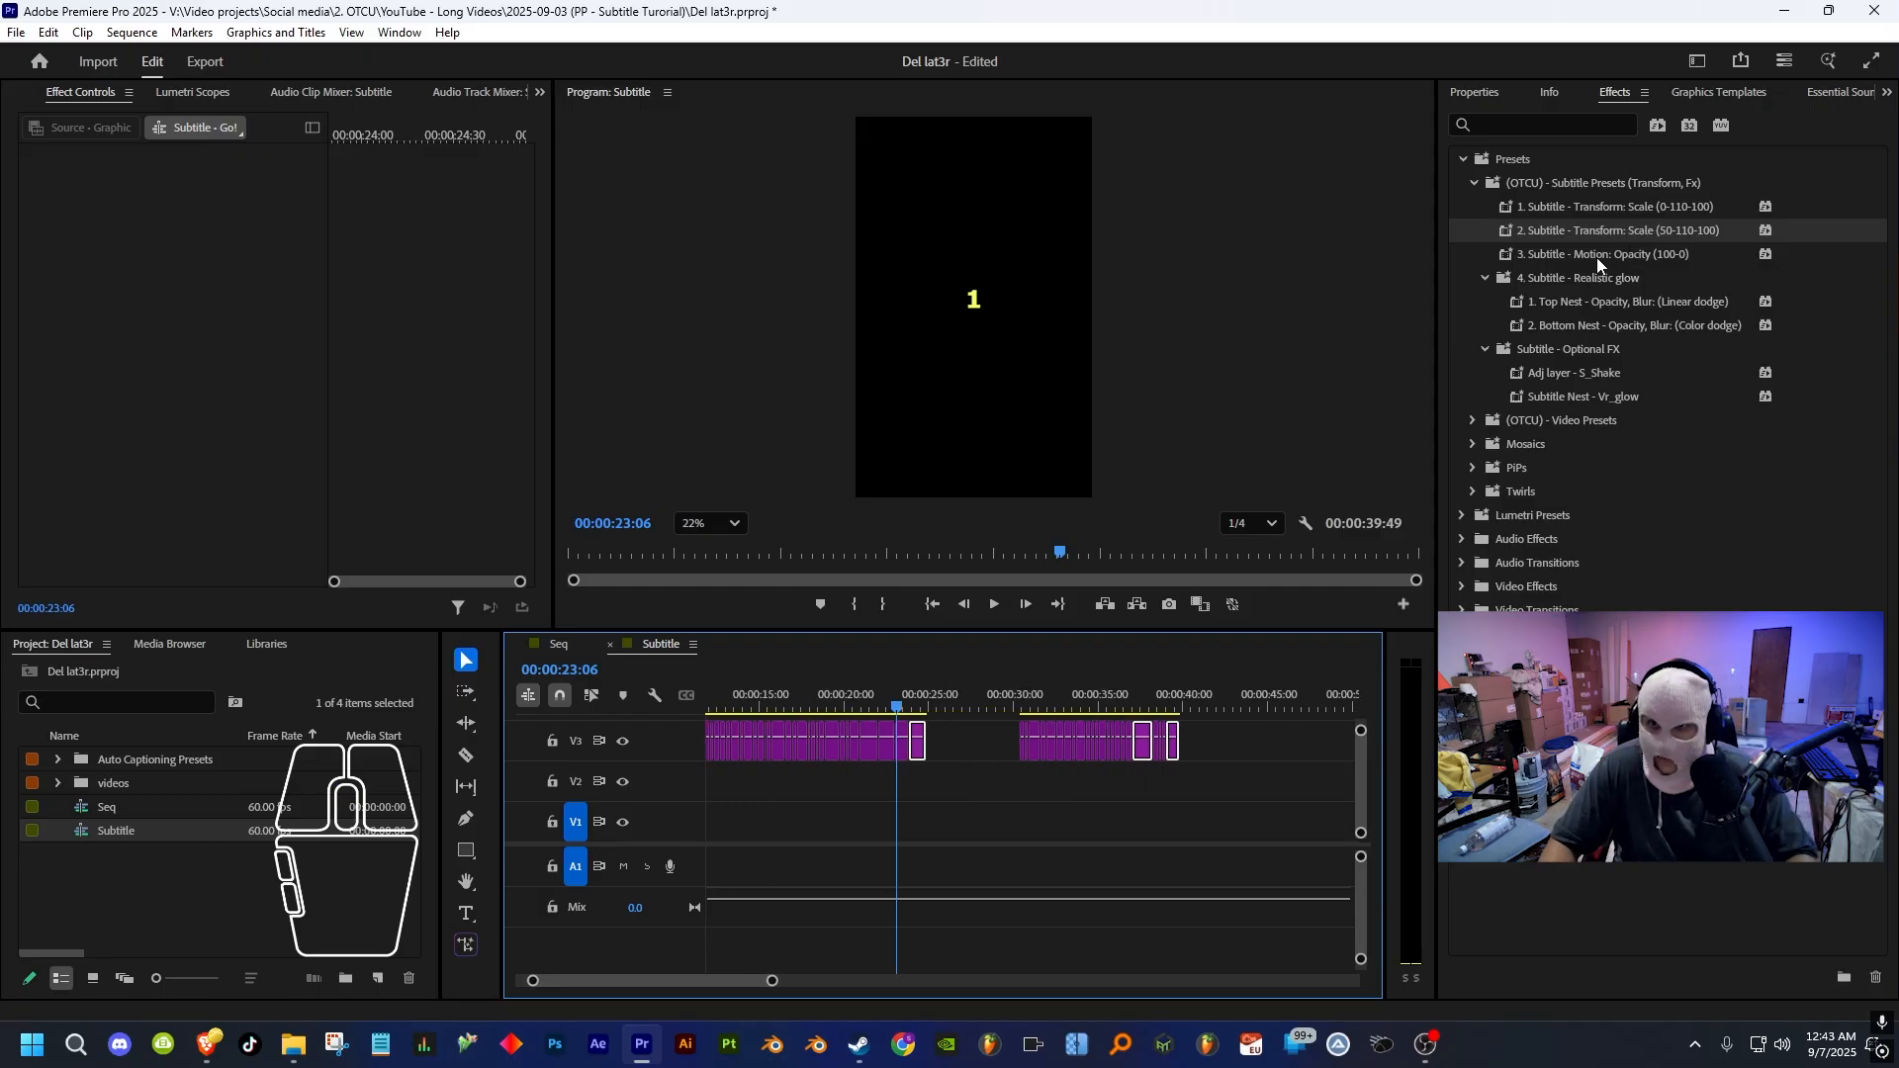
pyautogui.moveTo(1599, 260); pyautogui.dragTo(920, 734)
# - Play back the "Go!" and "good day." captions to check their opacity fade-outs
pyautogui.press('space')
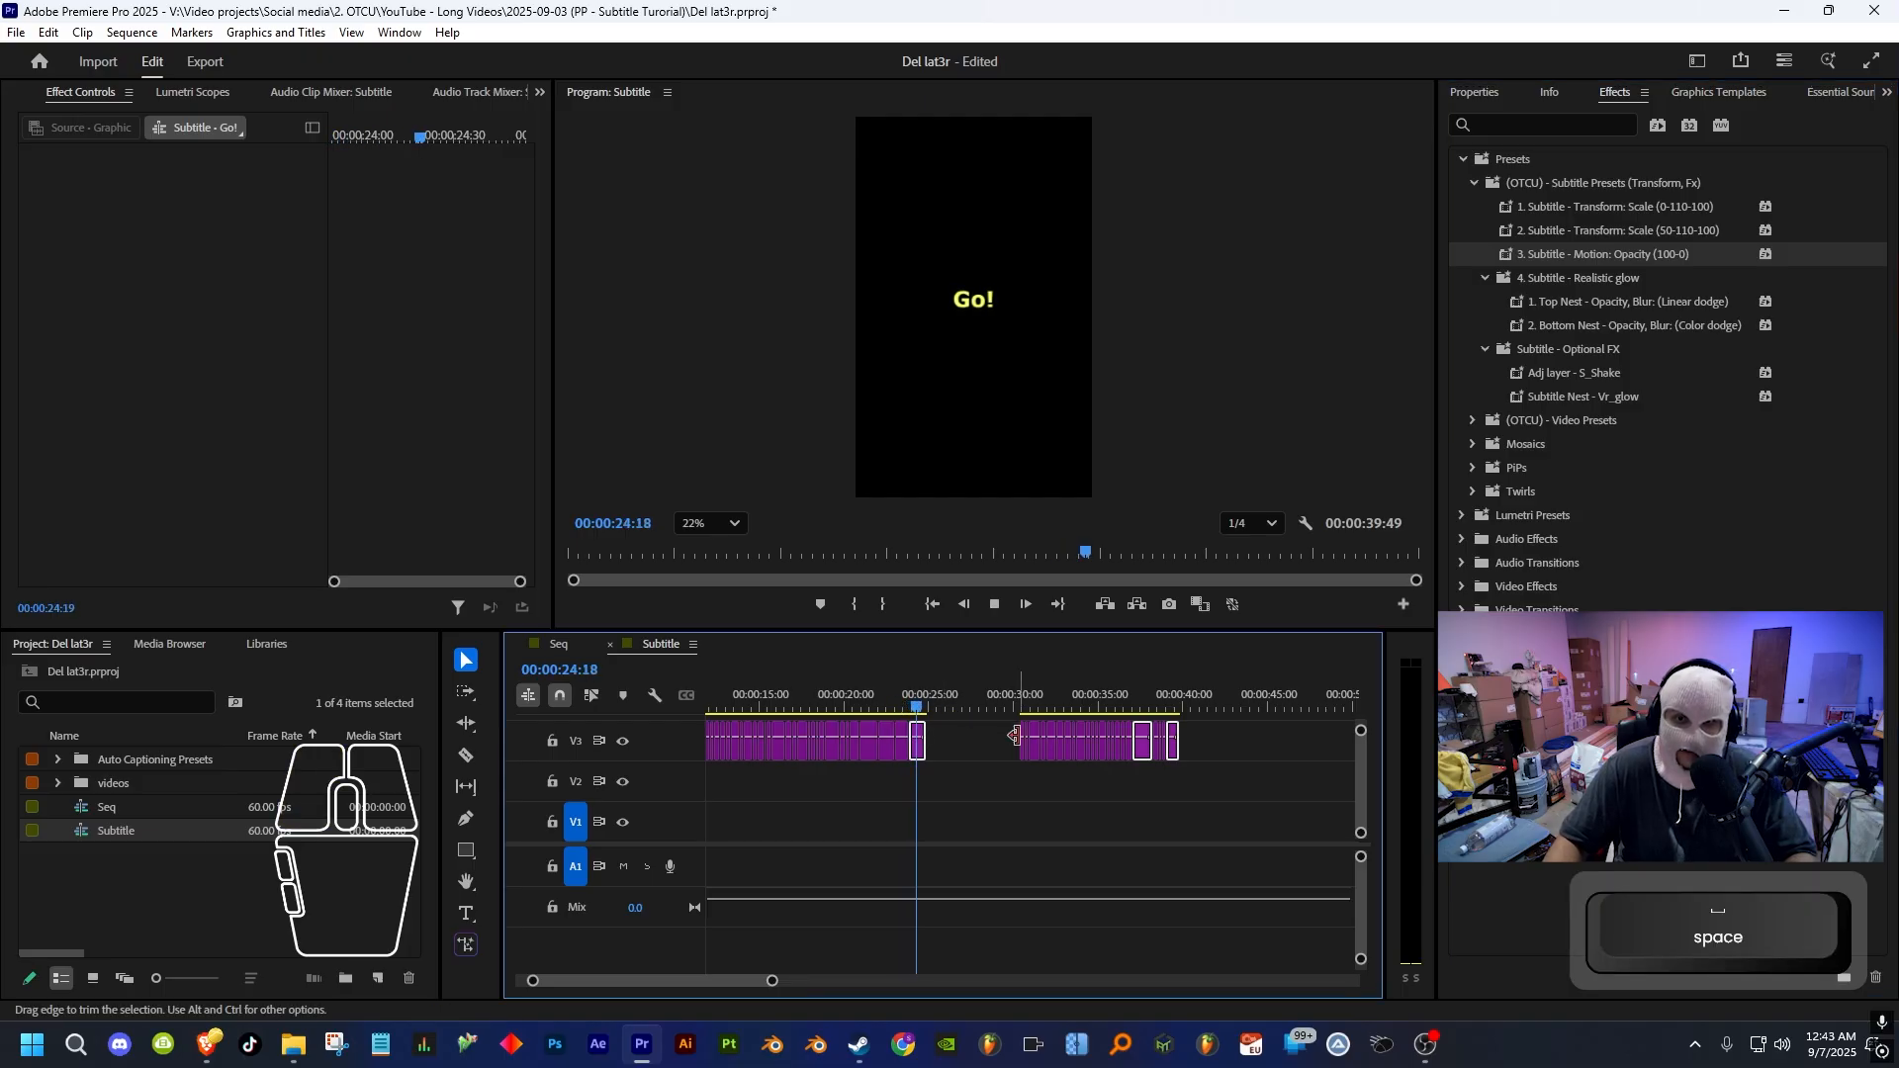
pyautogui.press('space')
pyautogui.moveTo(1134, 701); pyautogui.dragTo(1168, 675)
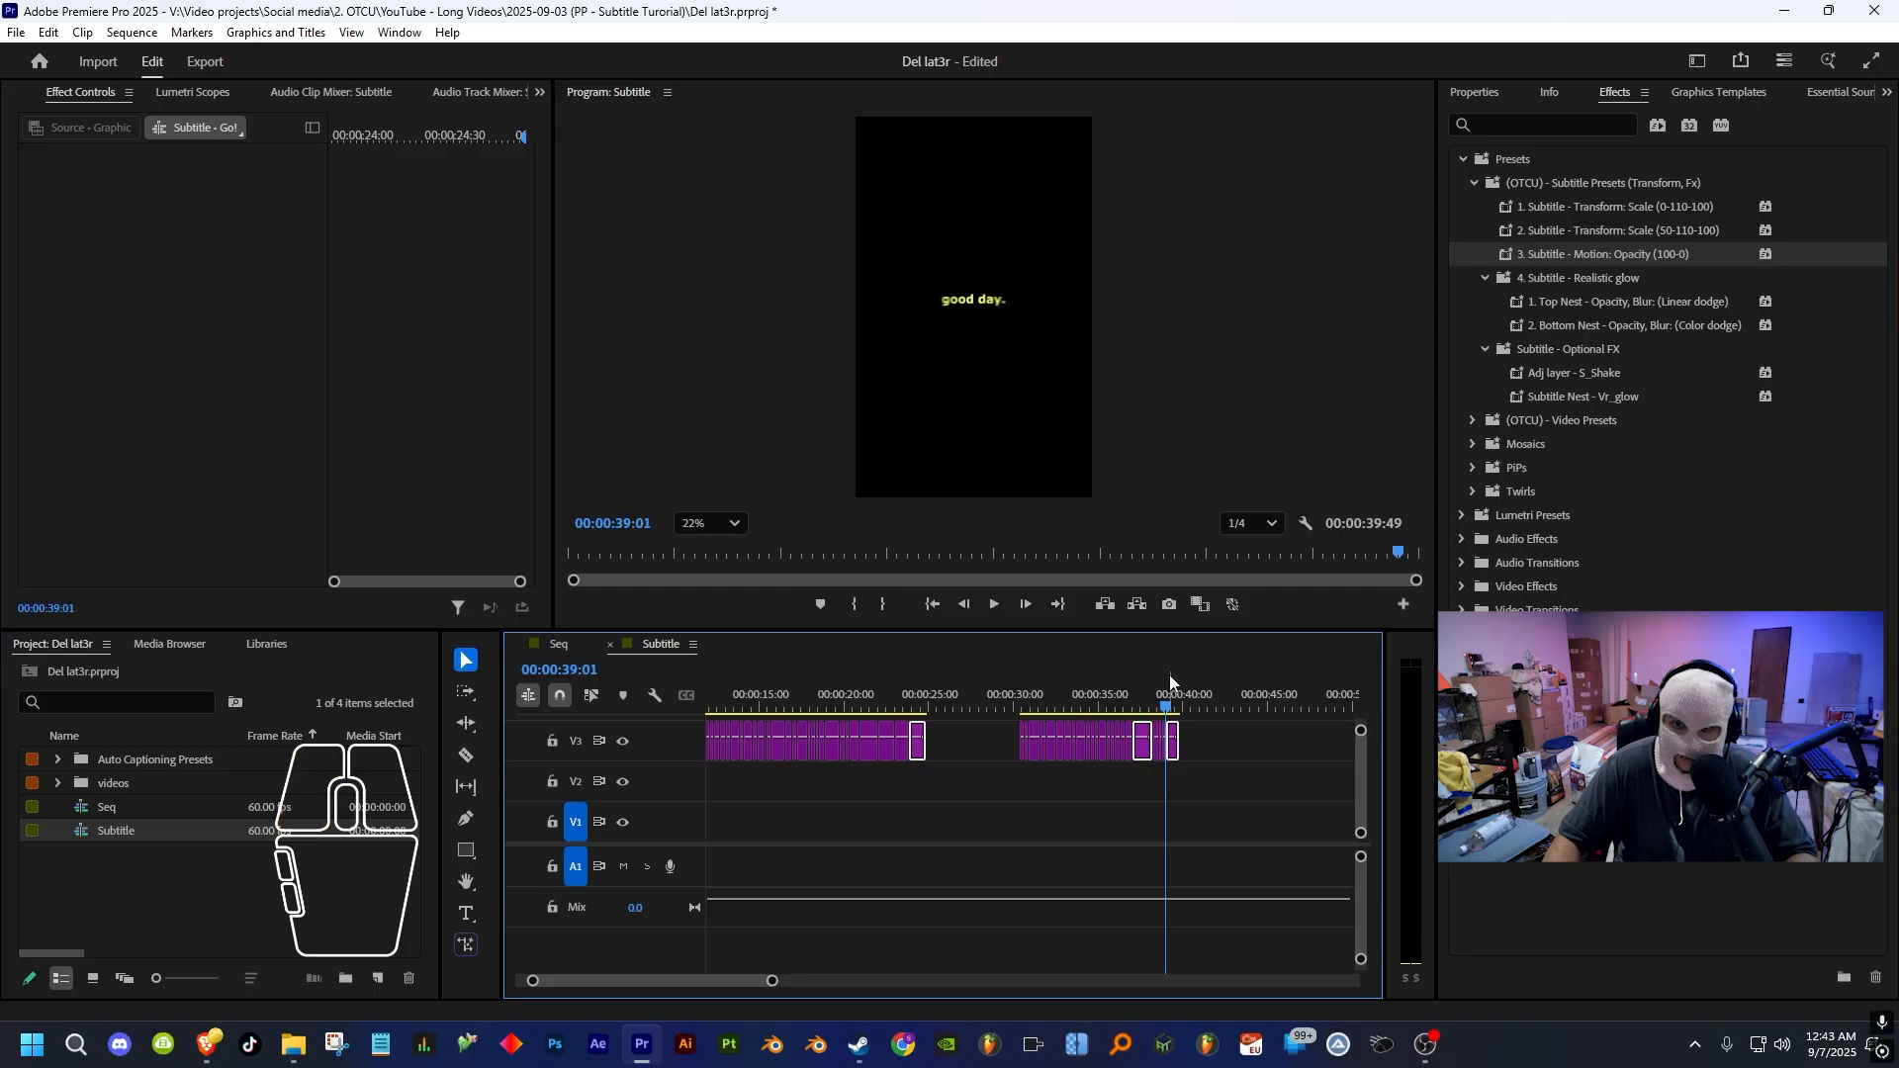
pyautogui.press('space')
# - Switch to the Seq sequence and play its opening to check the animated subtitles over the video
pyautogui.click(556, 645)
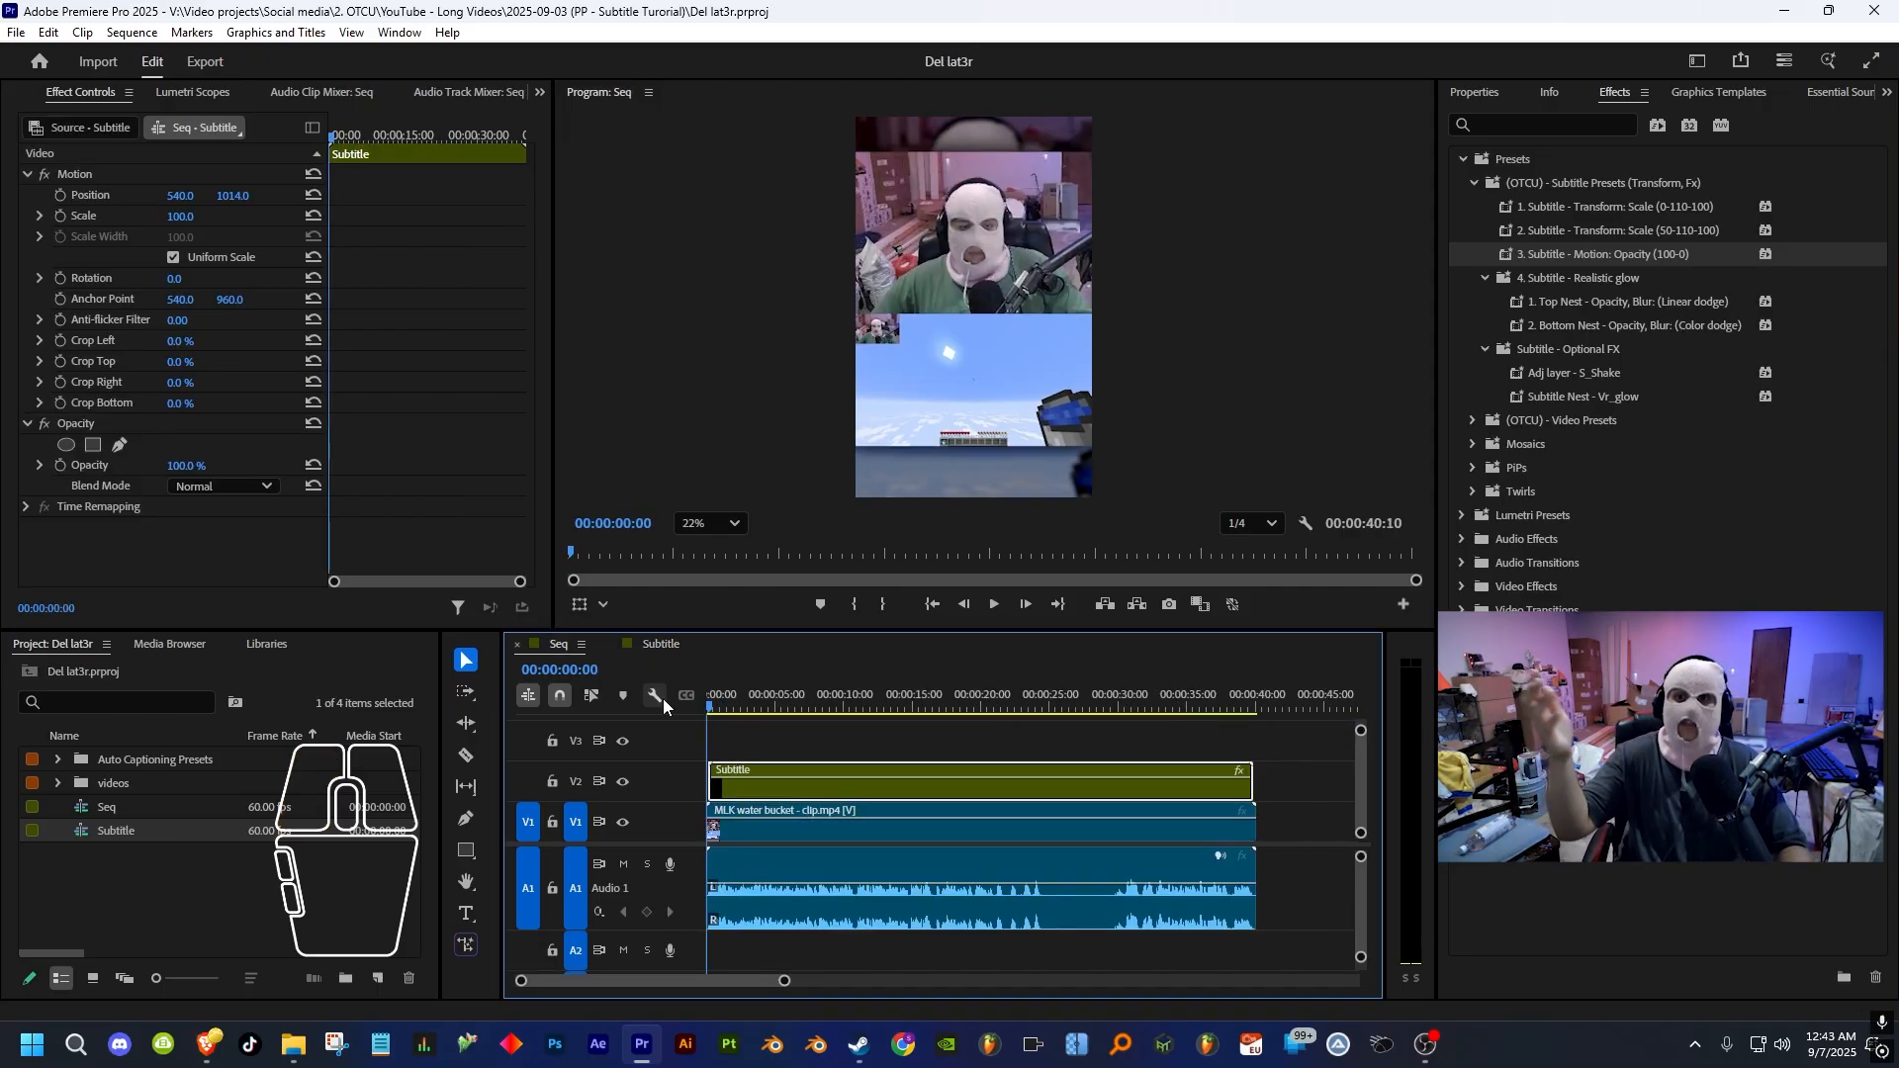
pyautogui.press('space')
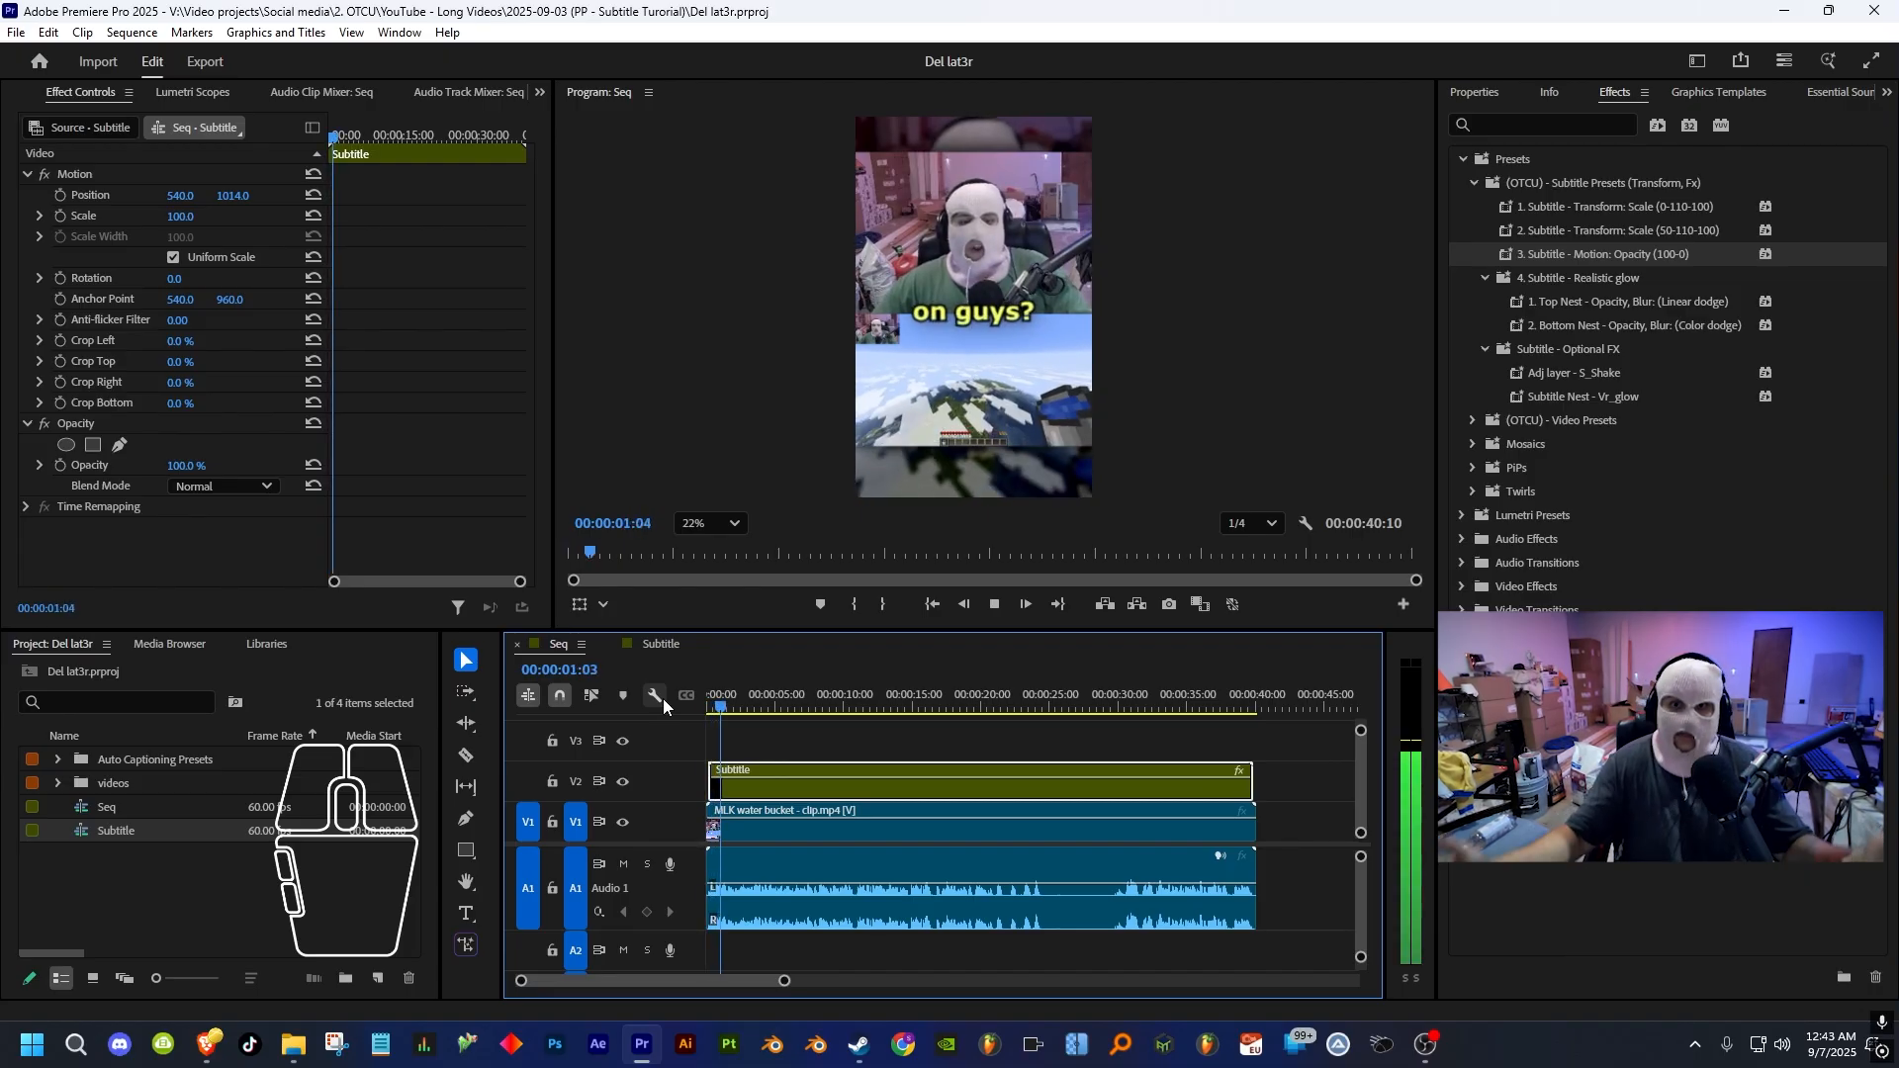
pyautogui.press('space')
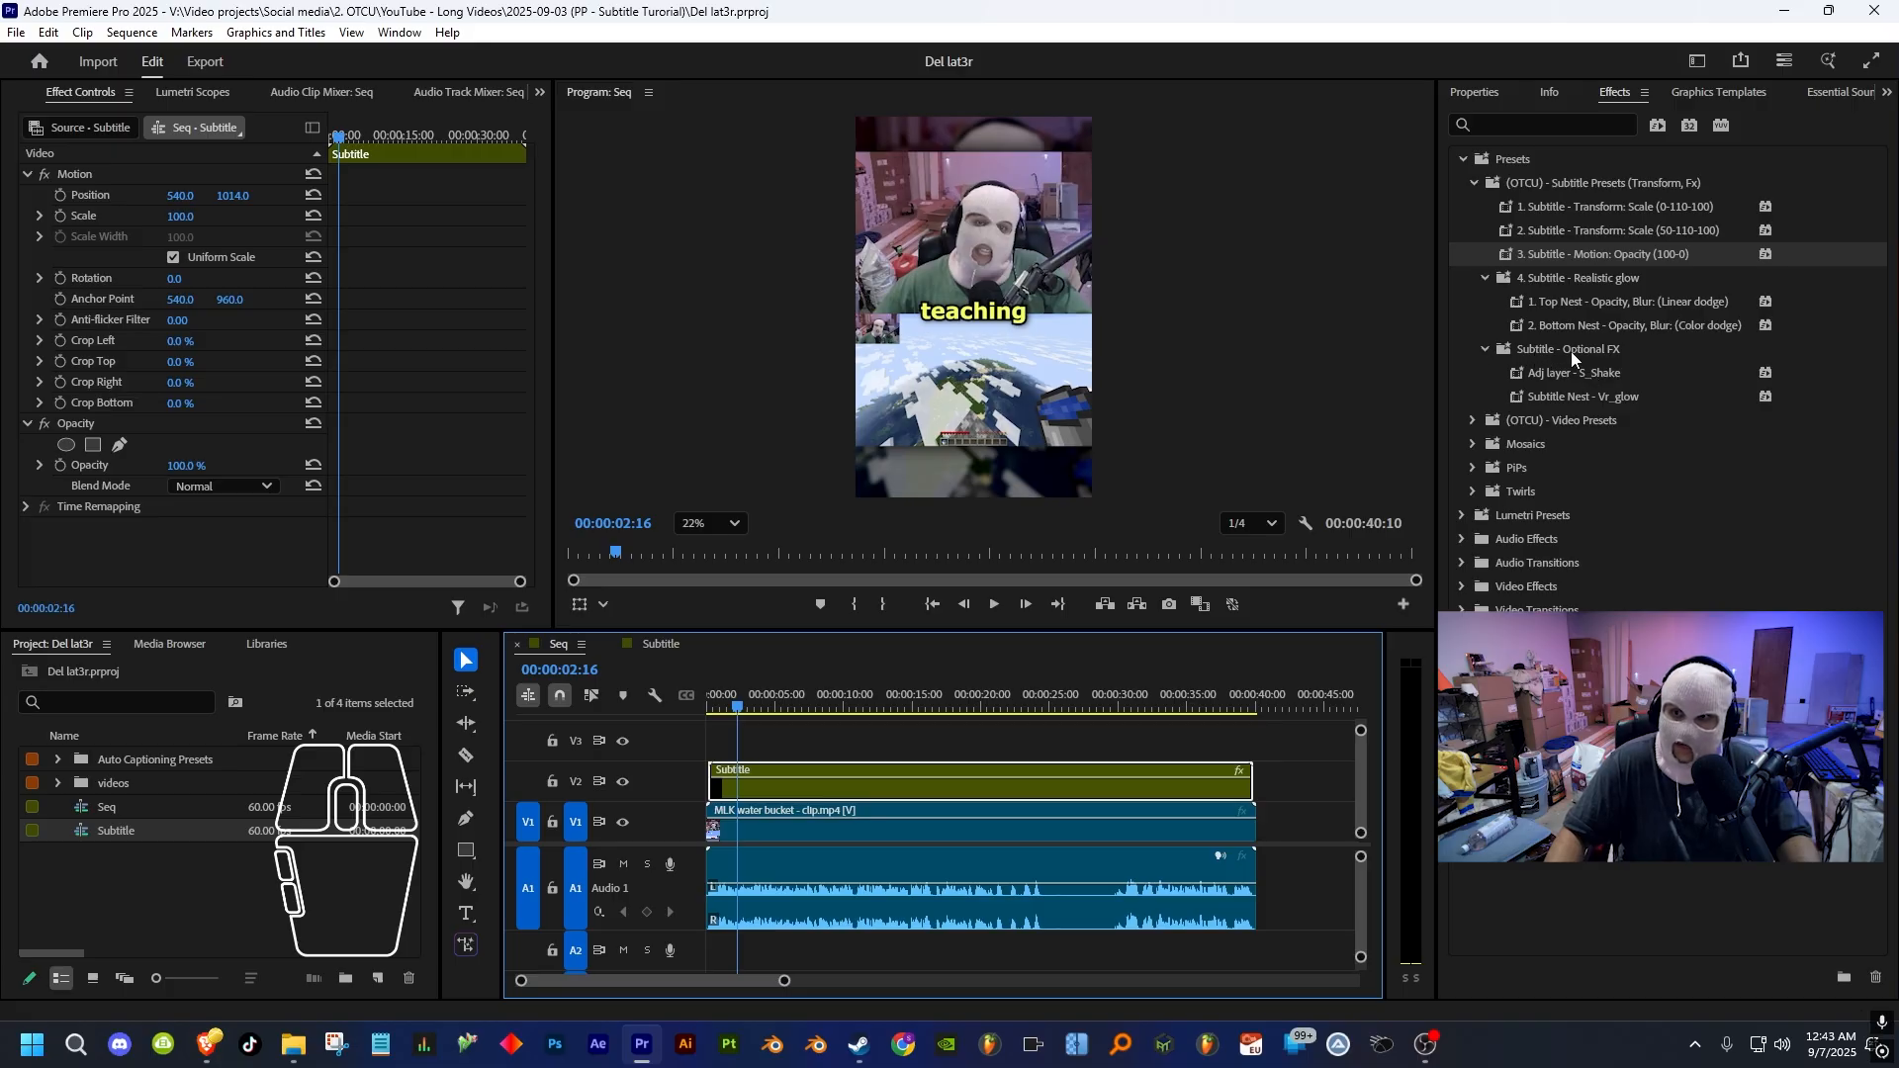
# - Try the preset "Subtitle Nest - Vr_glow" on the Subtitle nest, inspecting the glow up close before deleting the VR Glow effect
pyautogui.moveTo(1586, 392); pyautogui.dragTo(989, 782)
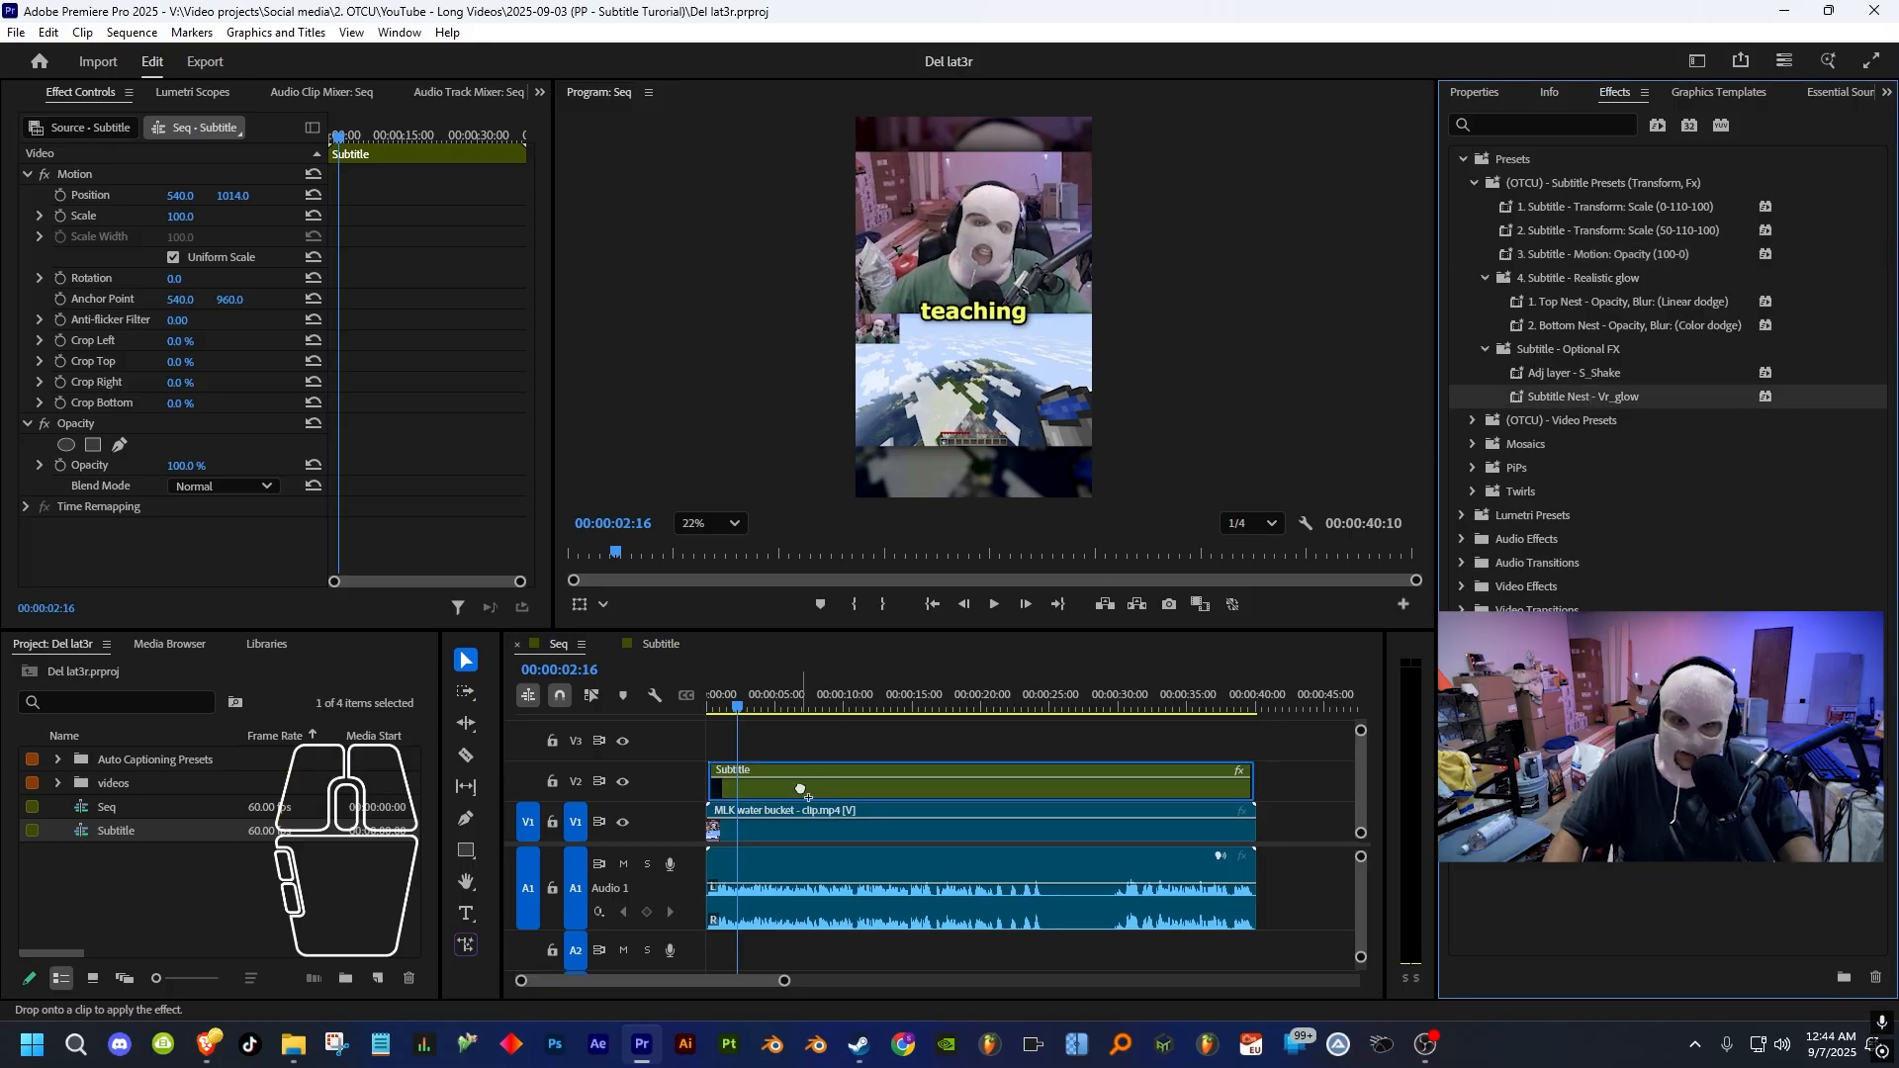
pyautogui.moveTo(746, 695); pyautogui.dragTo(771, 691)
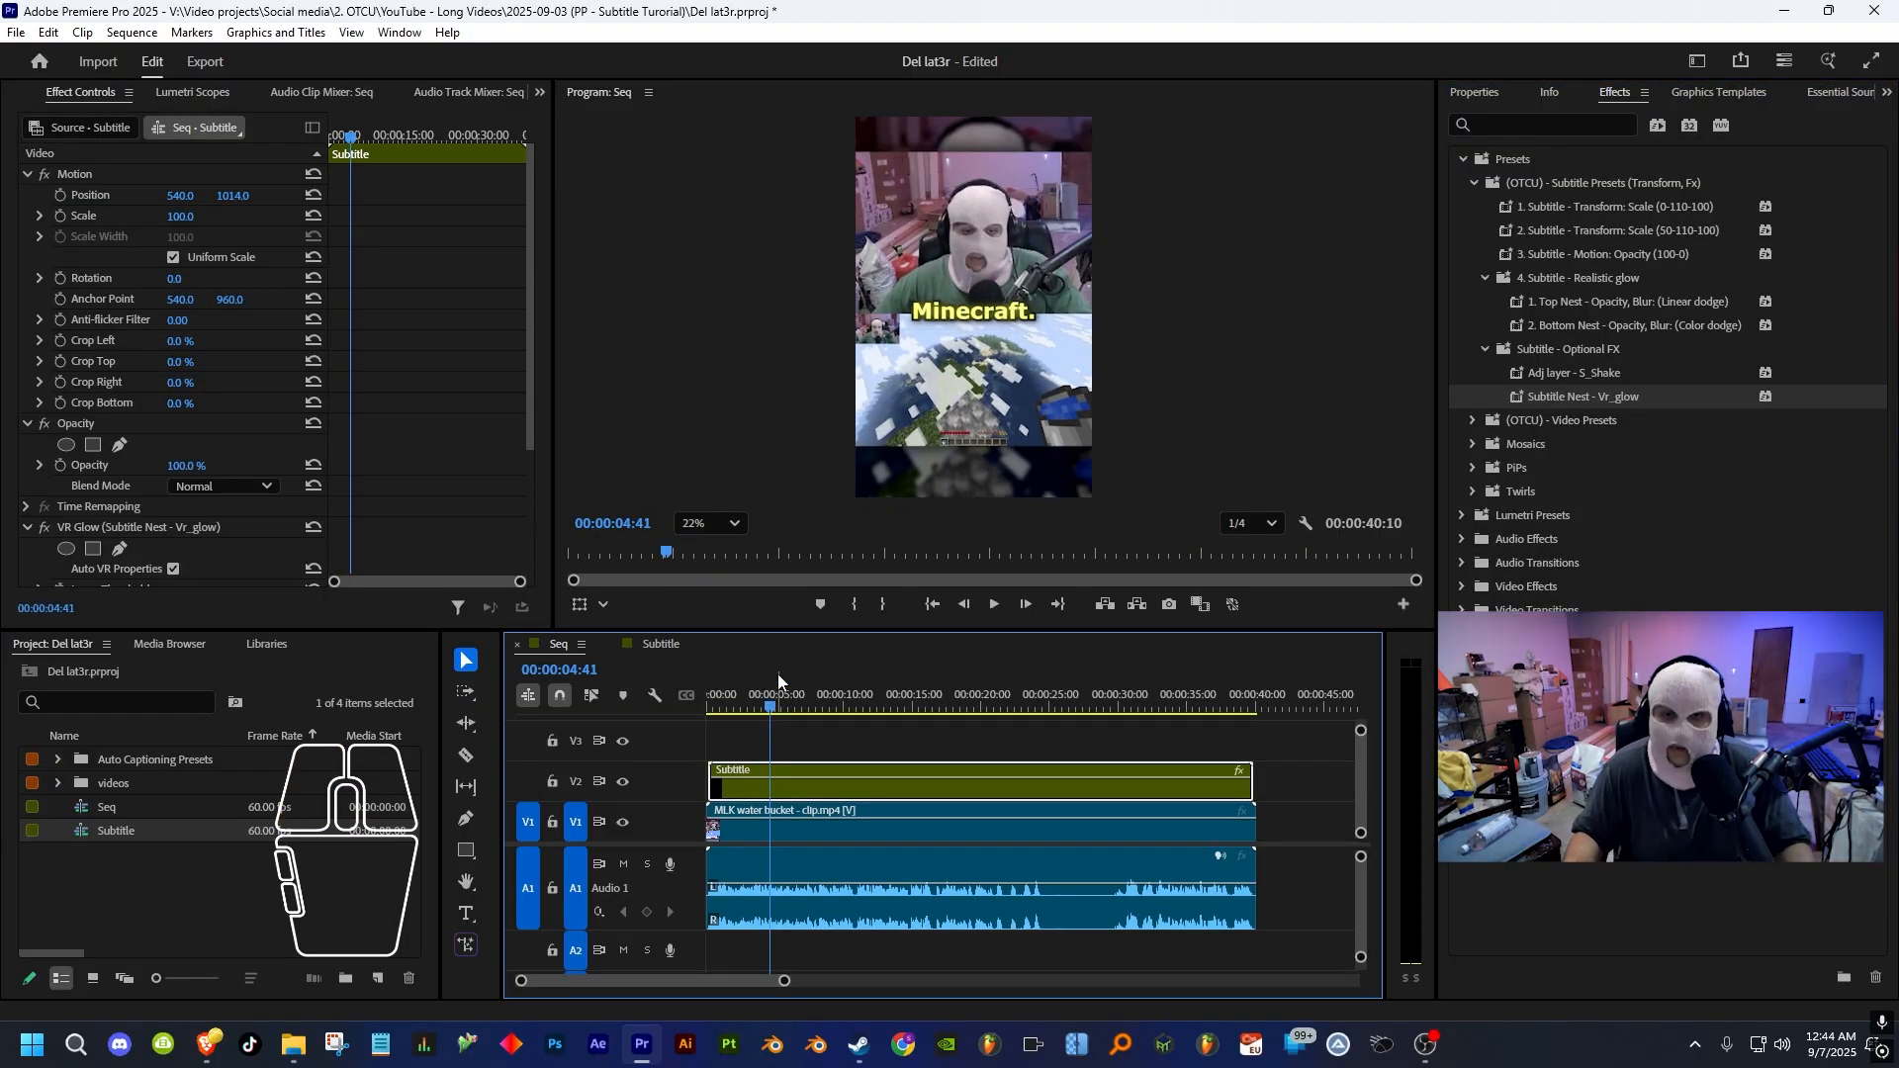
pyautogui.scroll(5, 980, 307)
pyautogui.scroll(5, 986, 302)
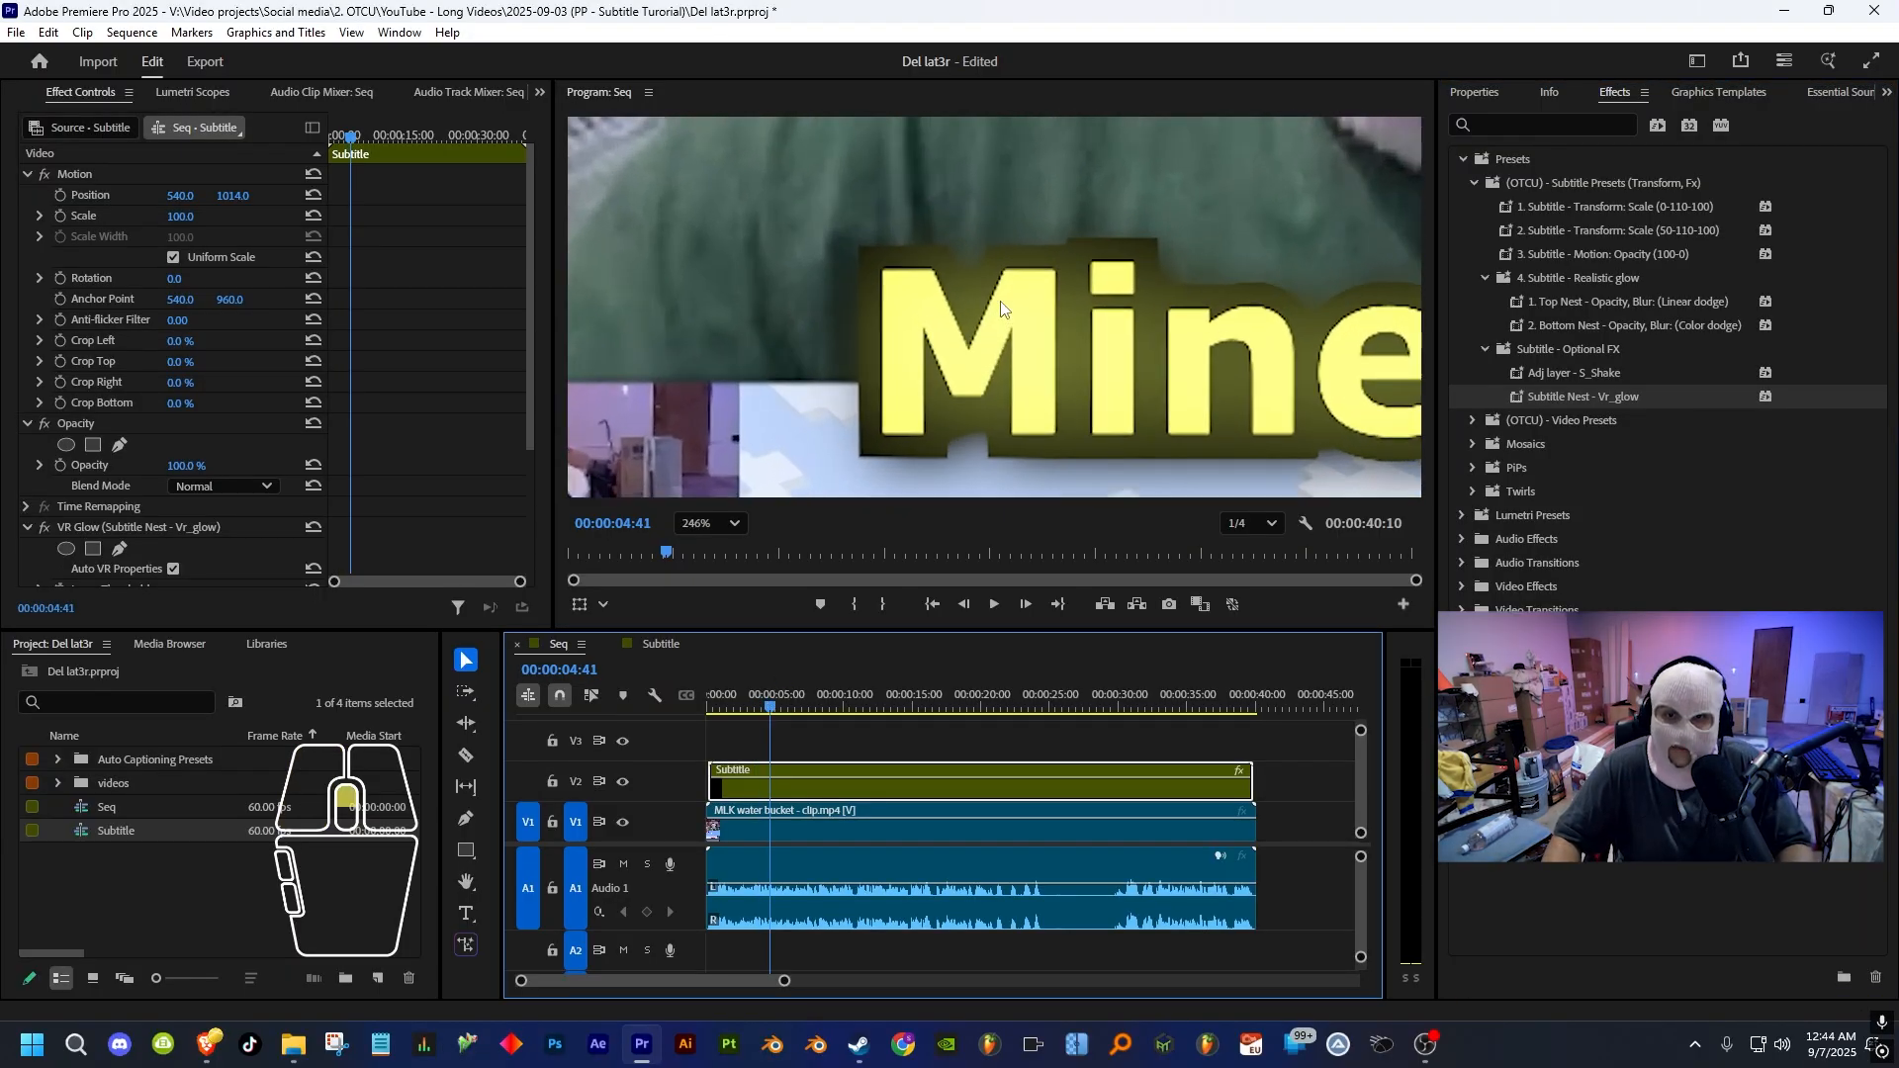
pyautogui.scroll(-1, 983, 252)
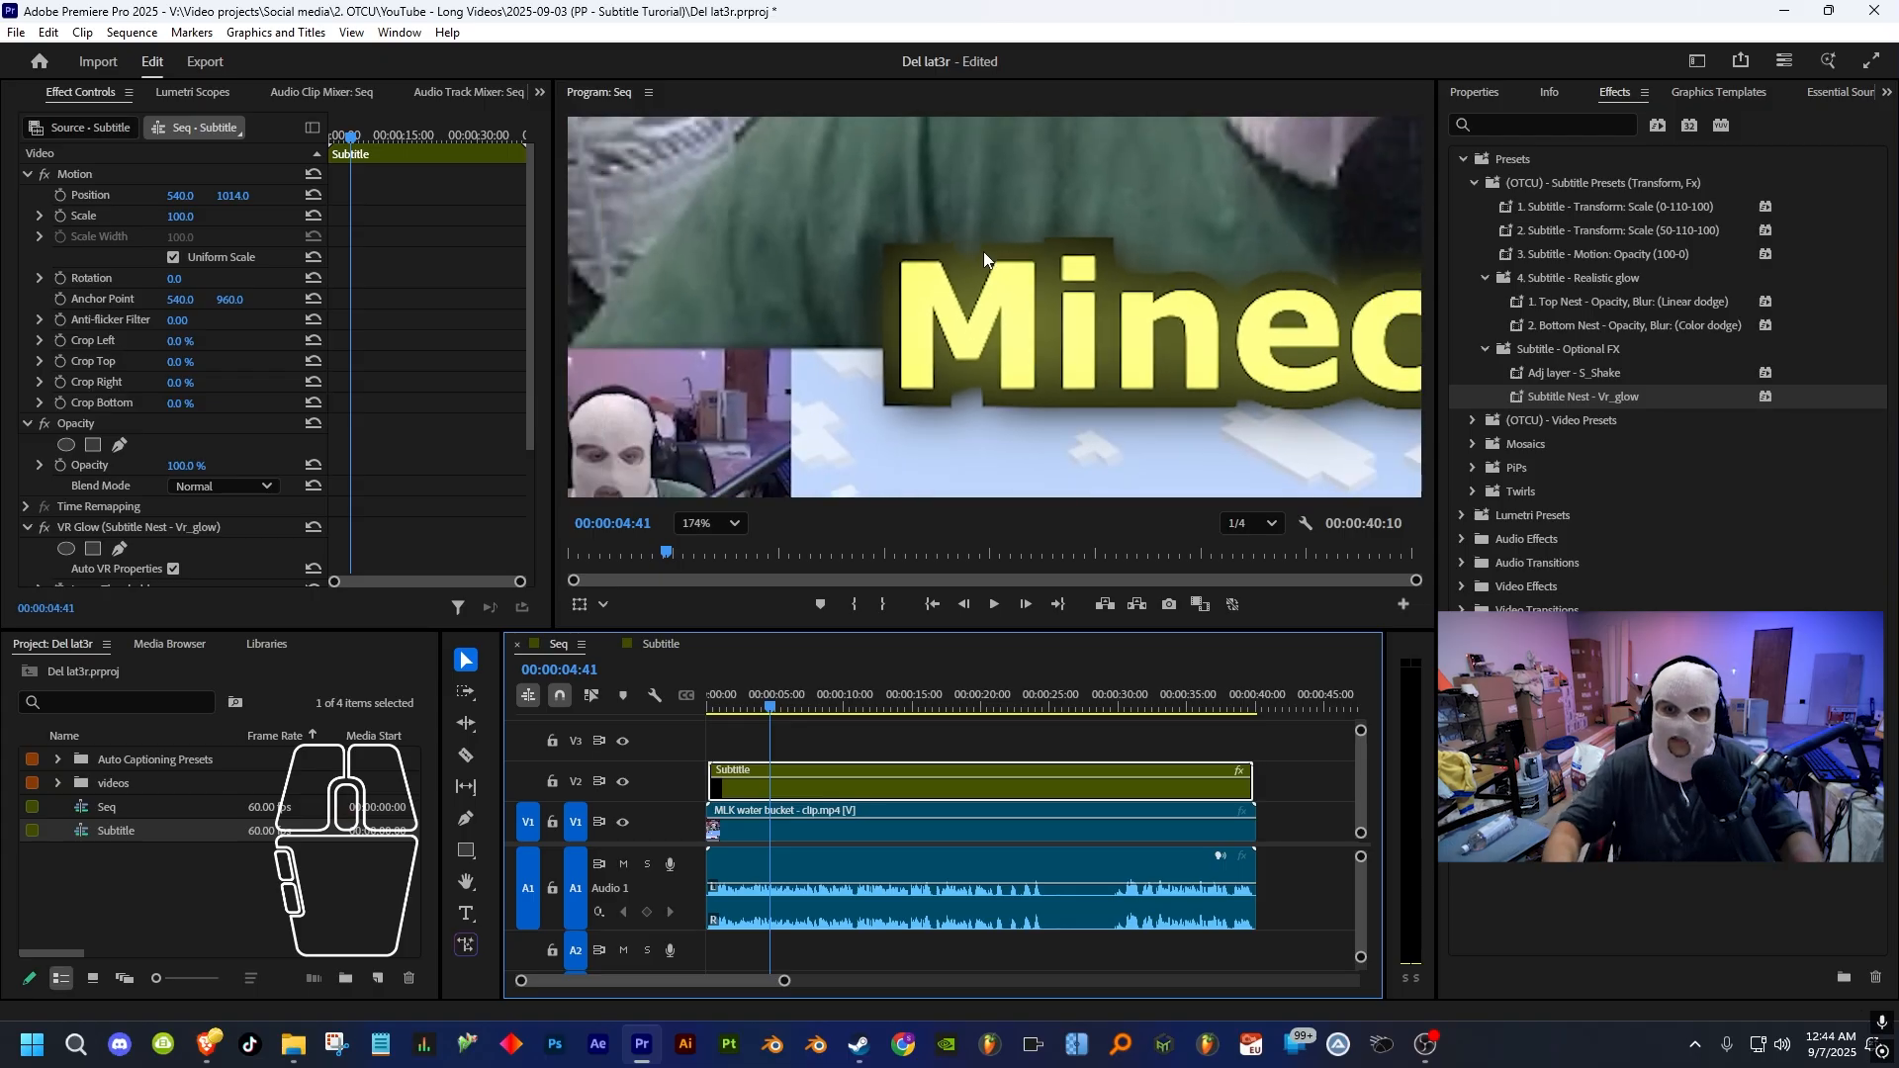
pyautogui.scroll(-3, 1098, 322)
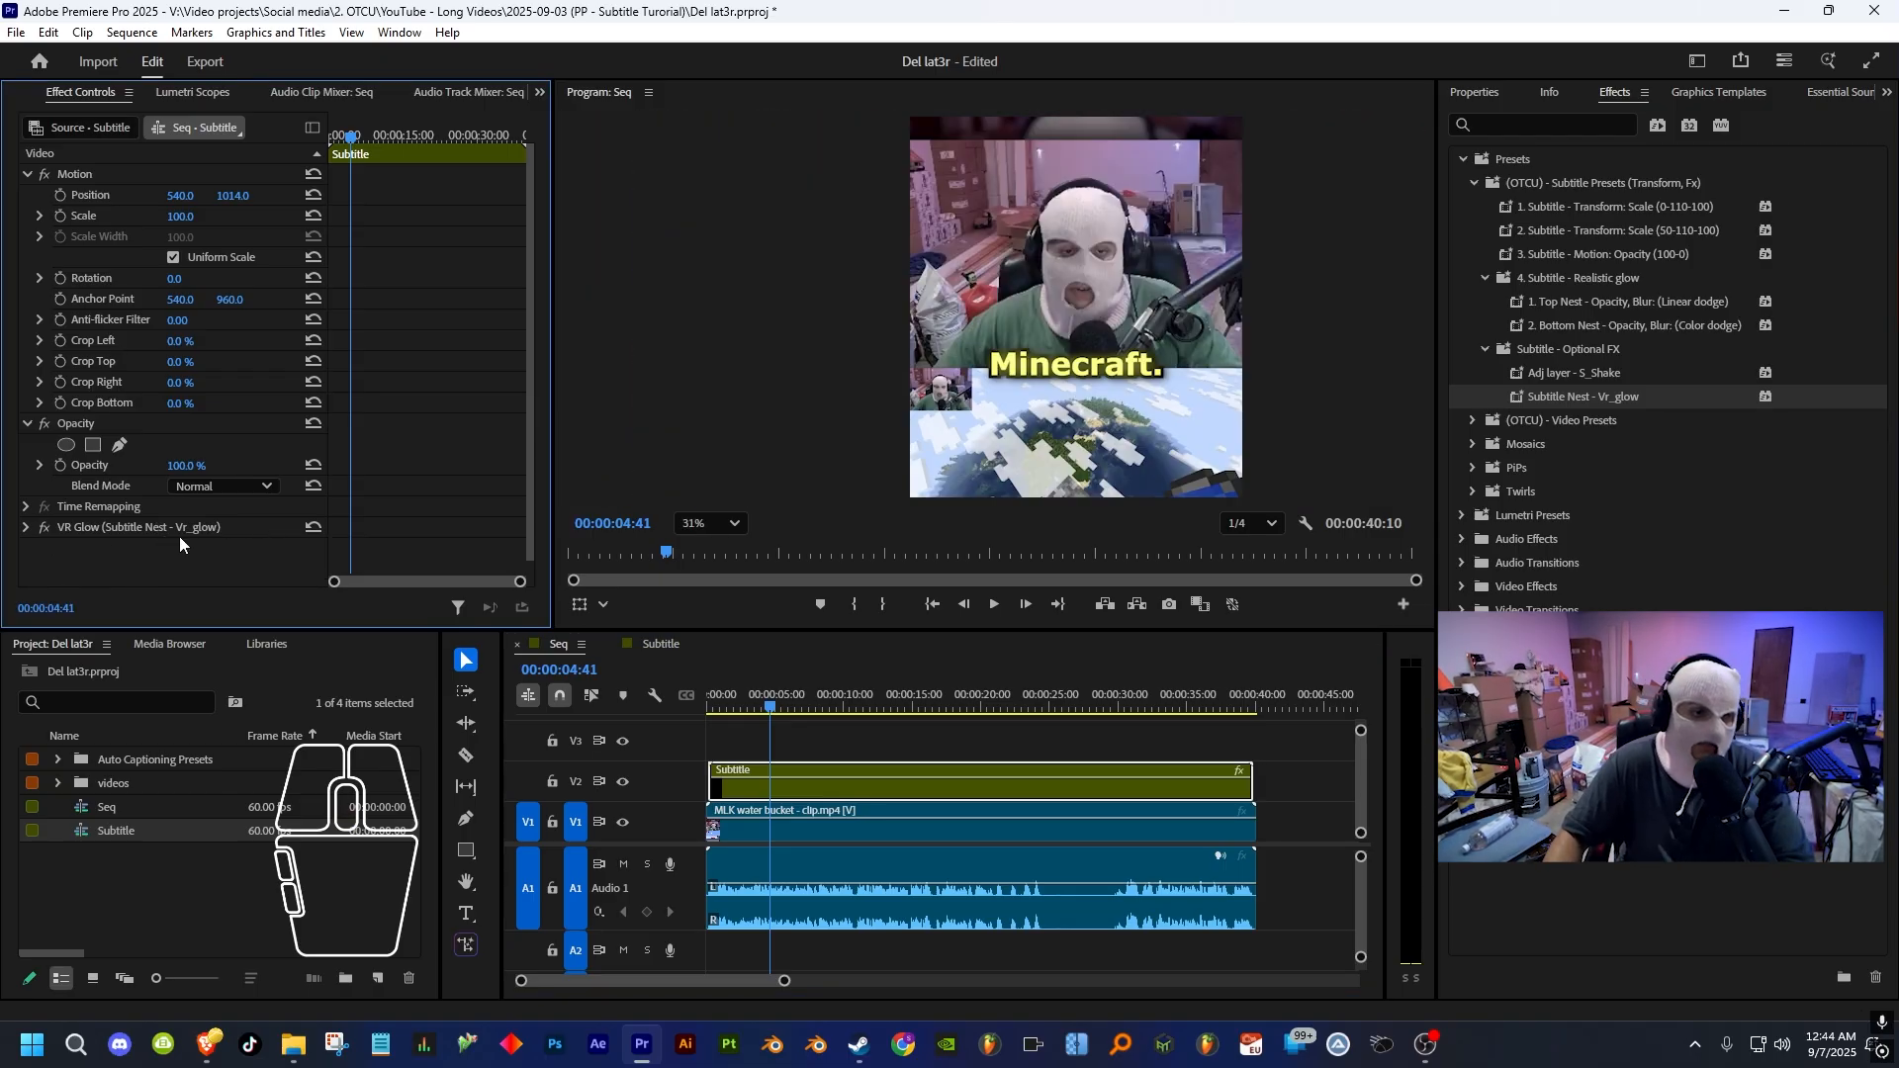
pyautogui.click(84, 528)
pyautogui.press('BackSpace')
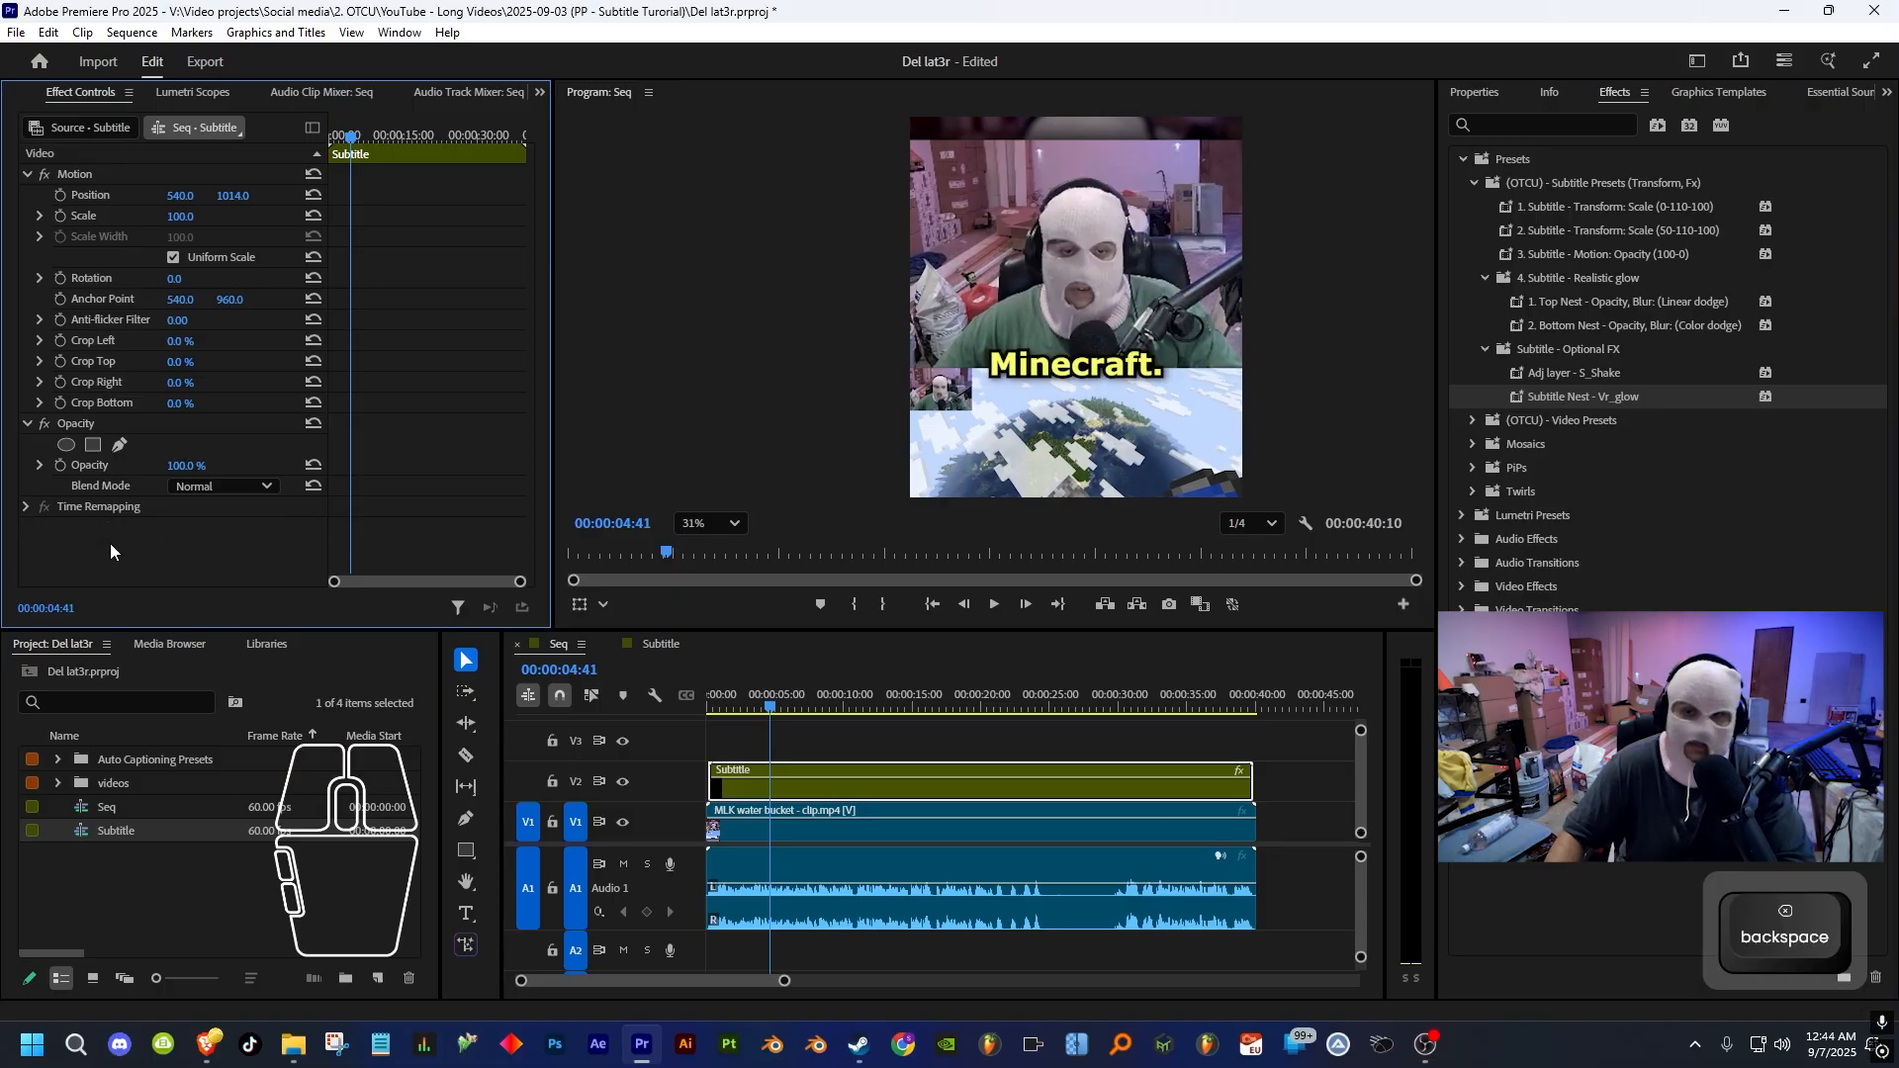
# - Reduce the height of the video tracks in the Seq timeline
pyautogui.moveTo(1361, 731); pyautogui.dragTo(1363, 708)
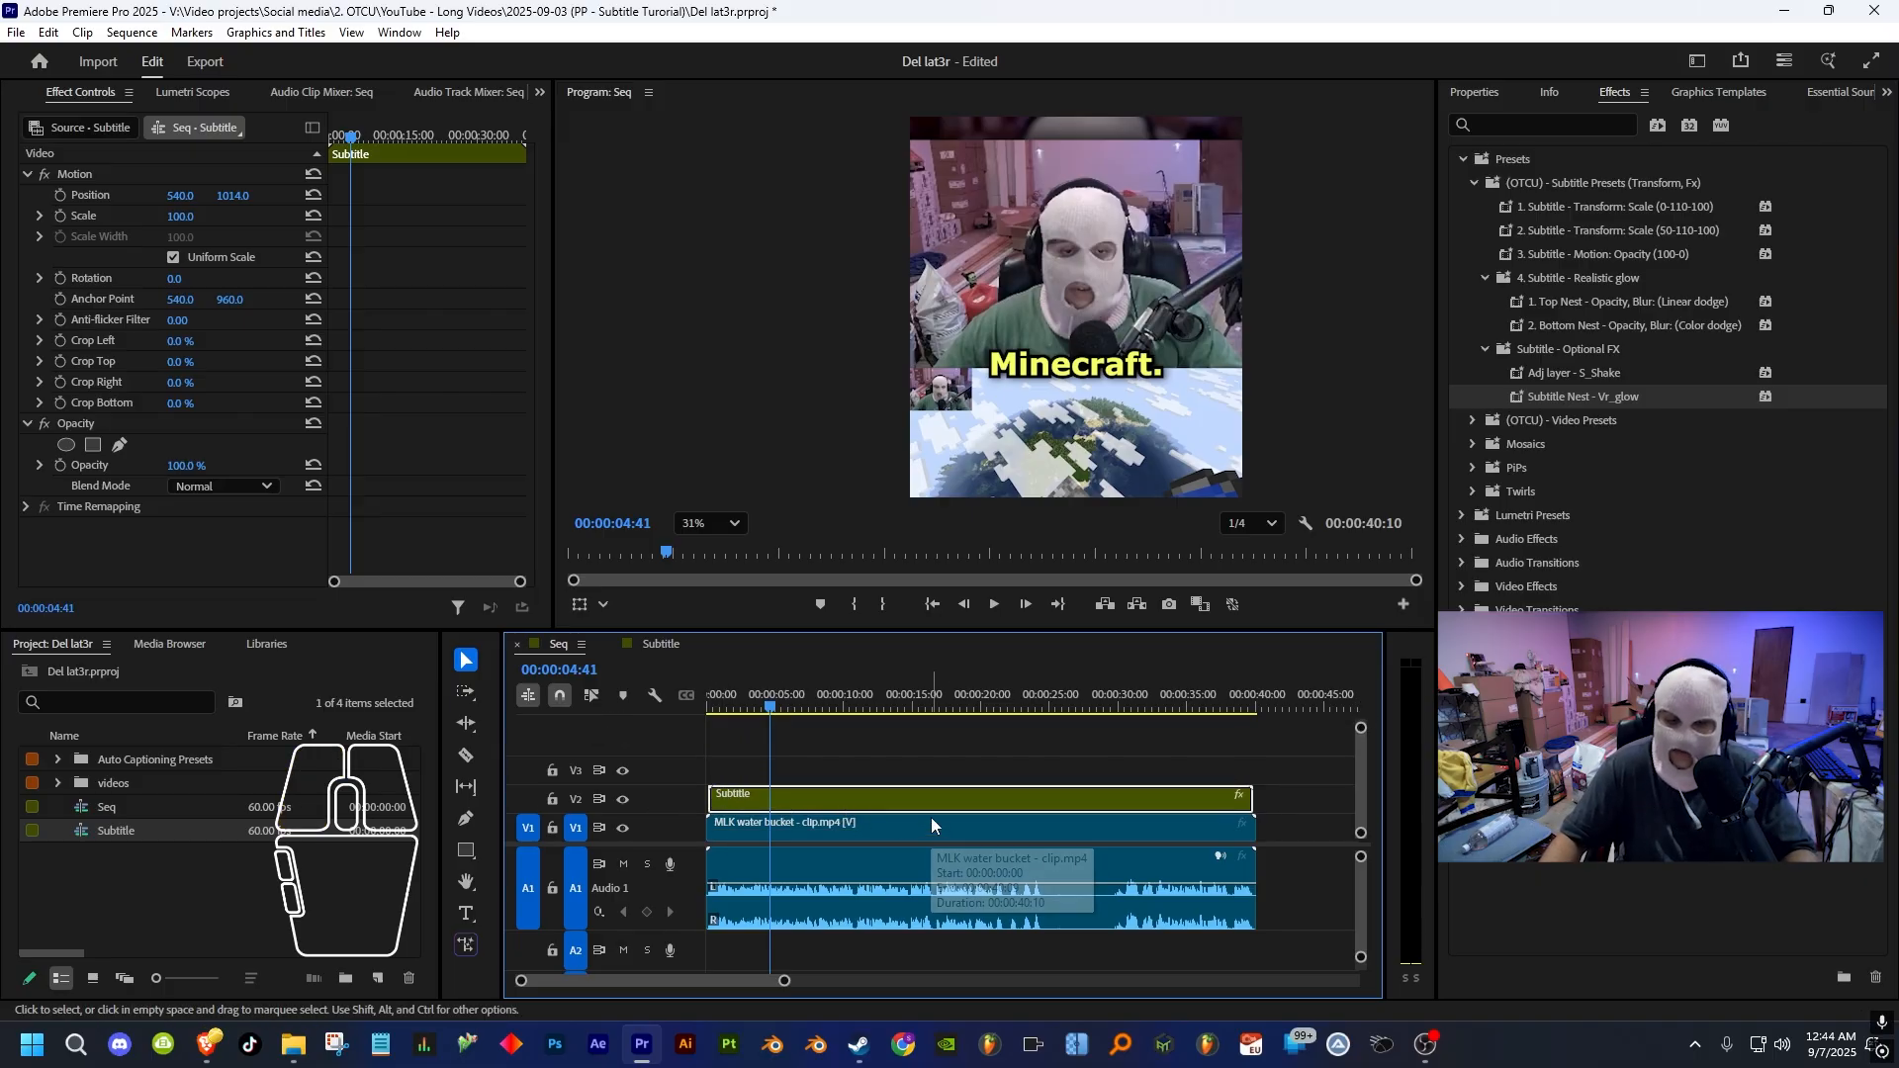
# - Duplicate the Subtitle nest twice in the Seq timeline, placing the copies on tracks V3 and V4 above the original
pyautogui.press('alt')
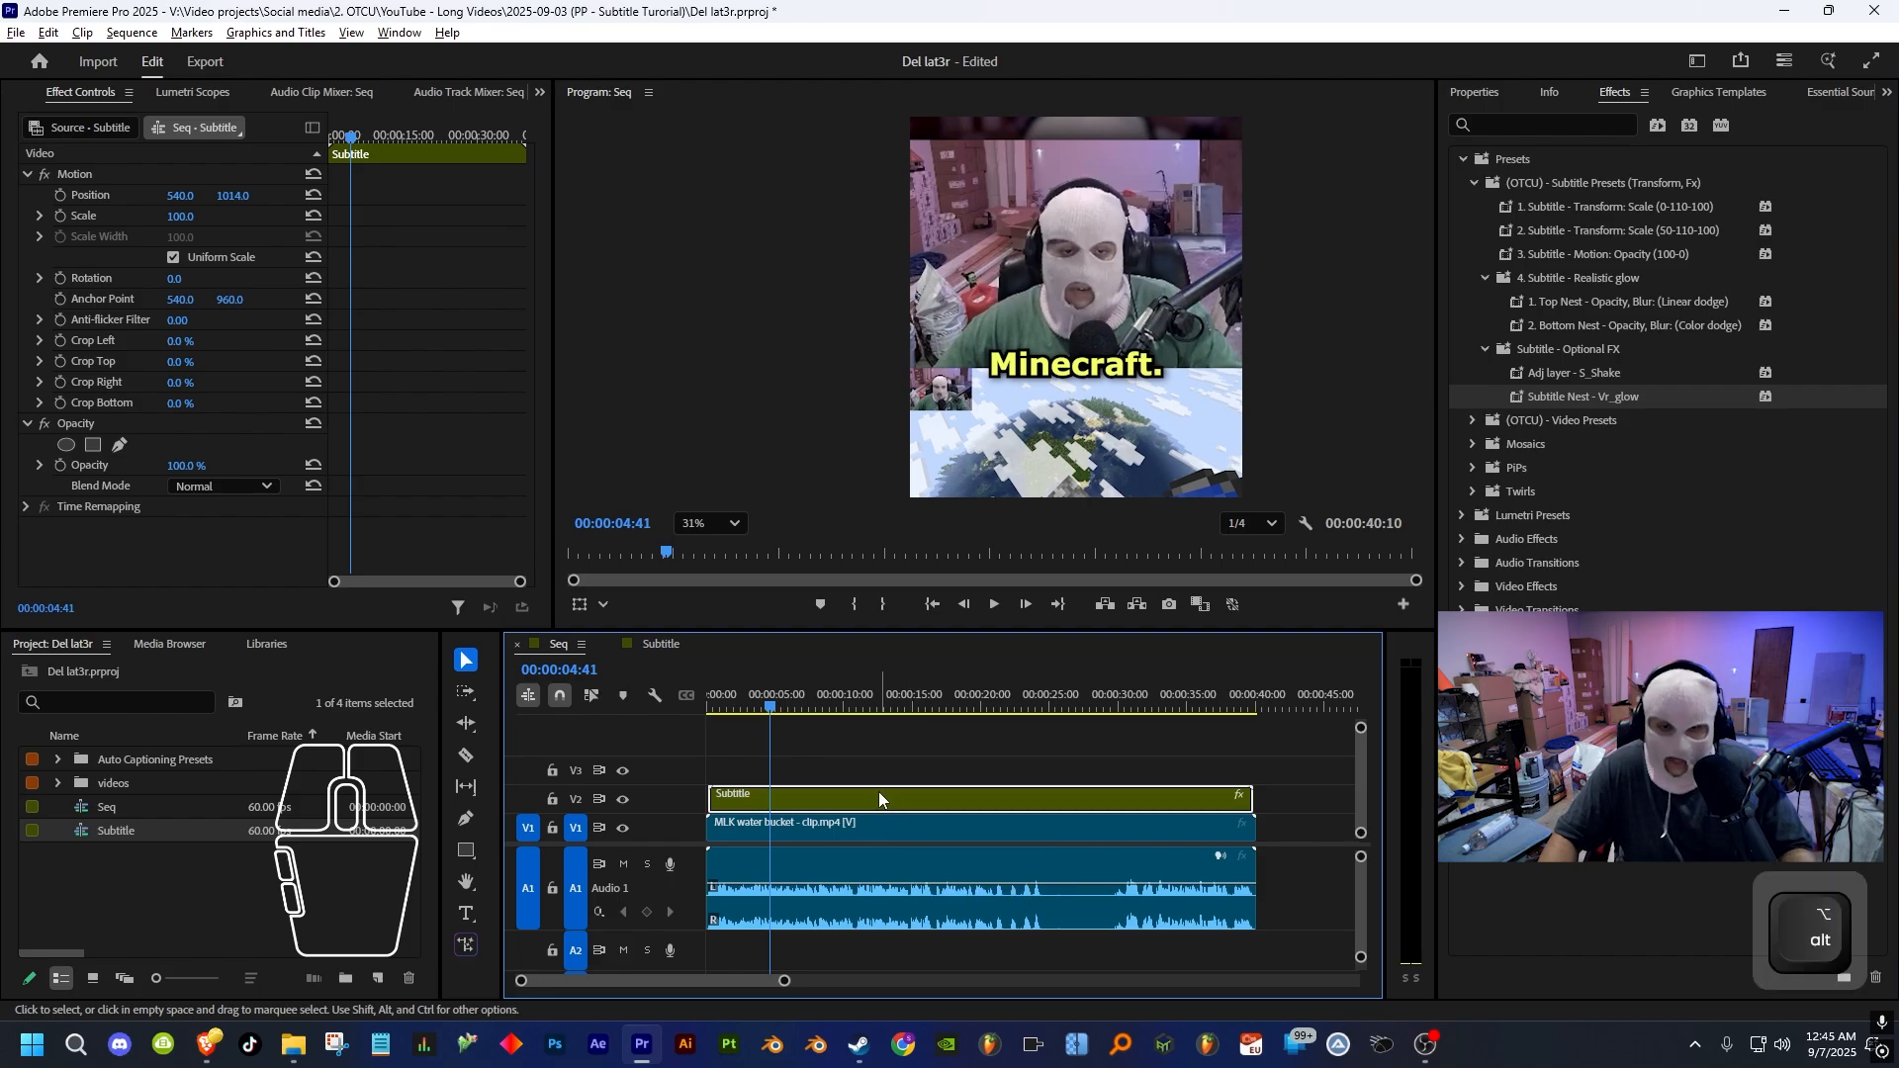
pyautogui.moveTo(845, 799); pyautogui.dragTo(936, 732)
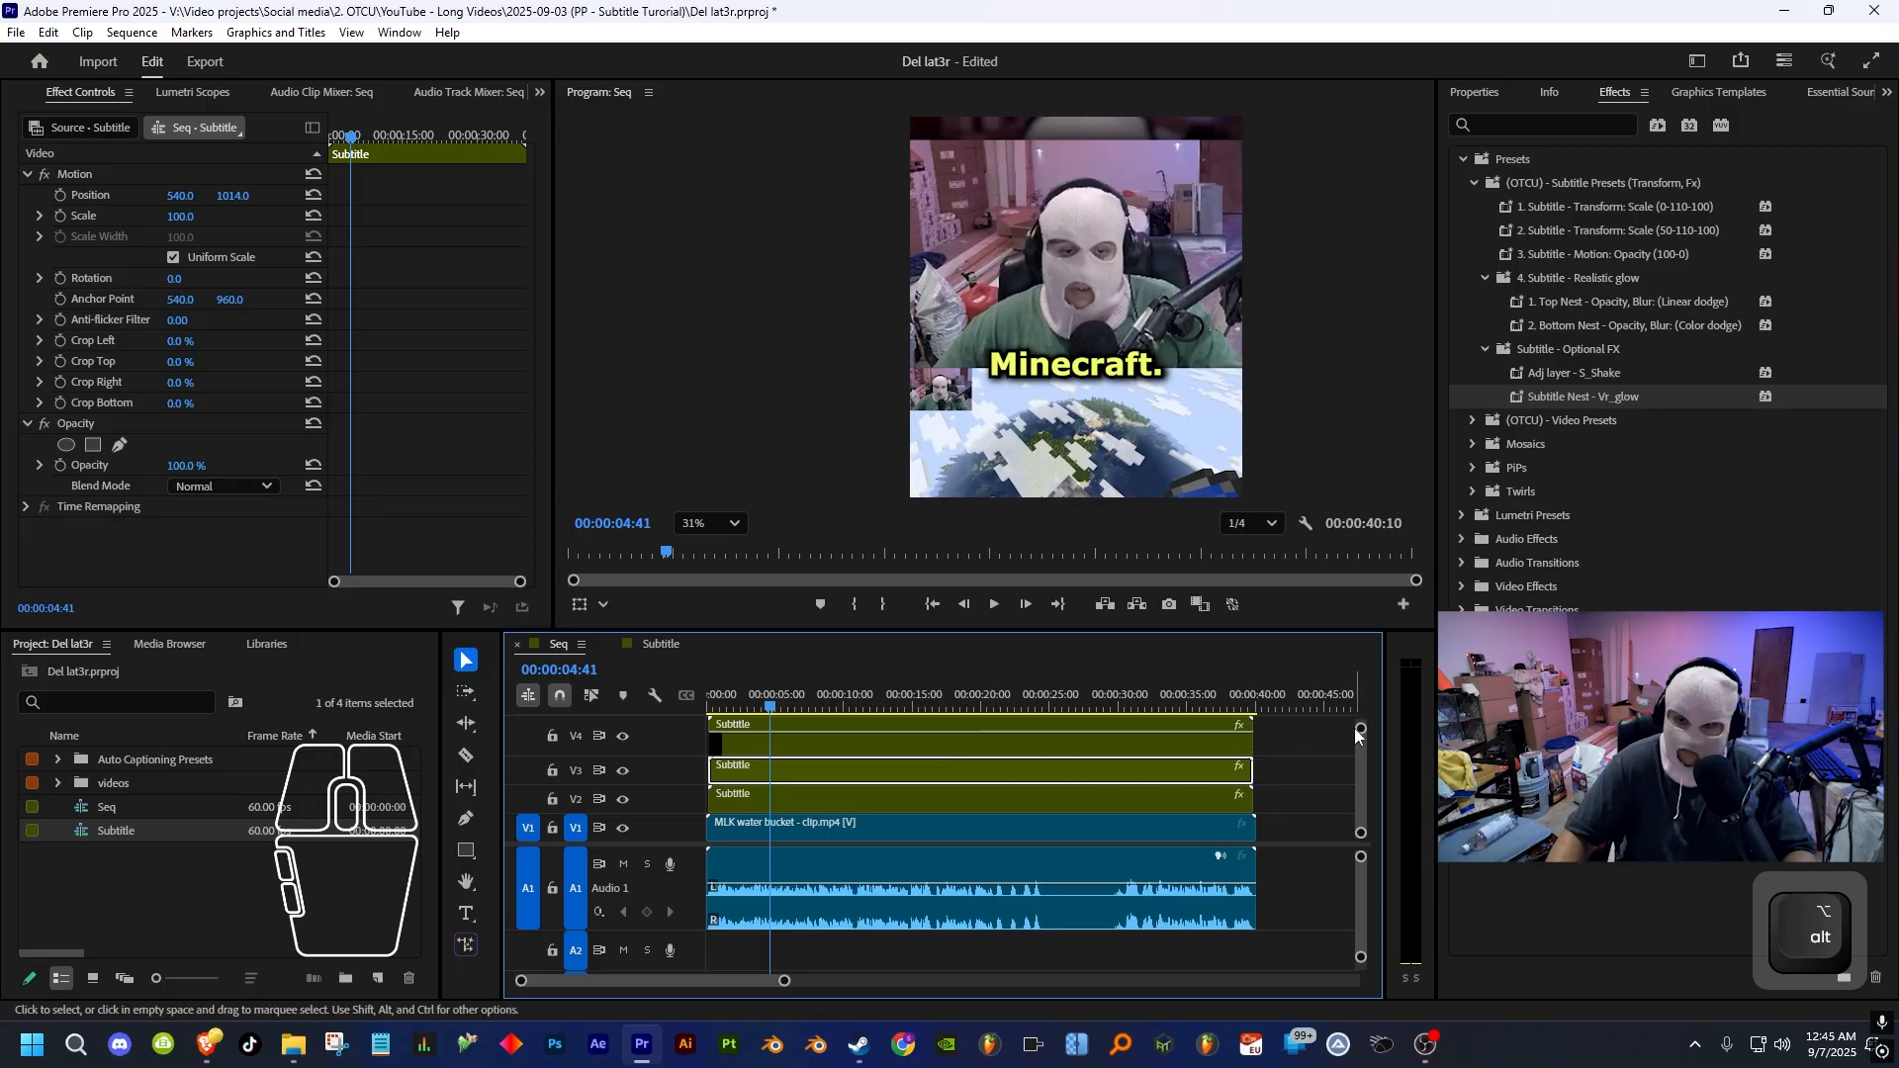
pyautogui.moveTo(1359, 730); pyautogui.dragTo(1359, 725)
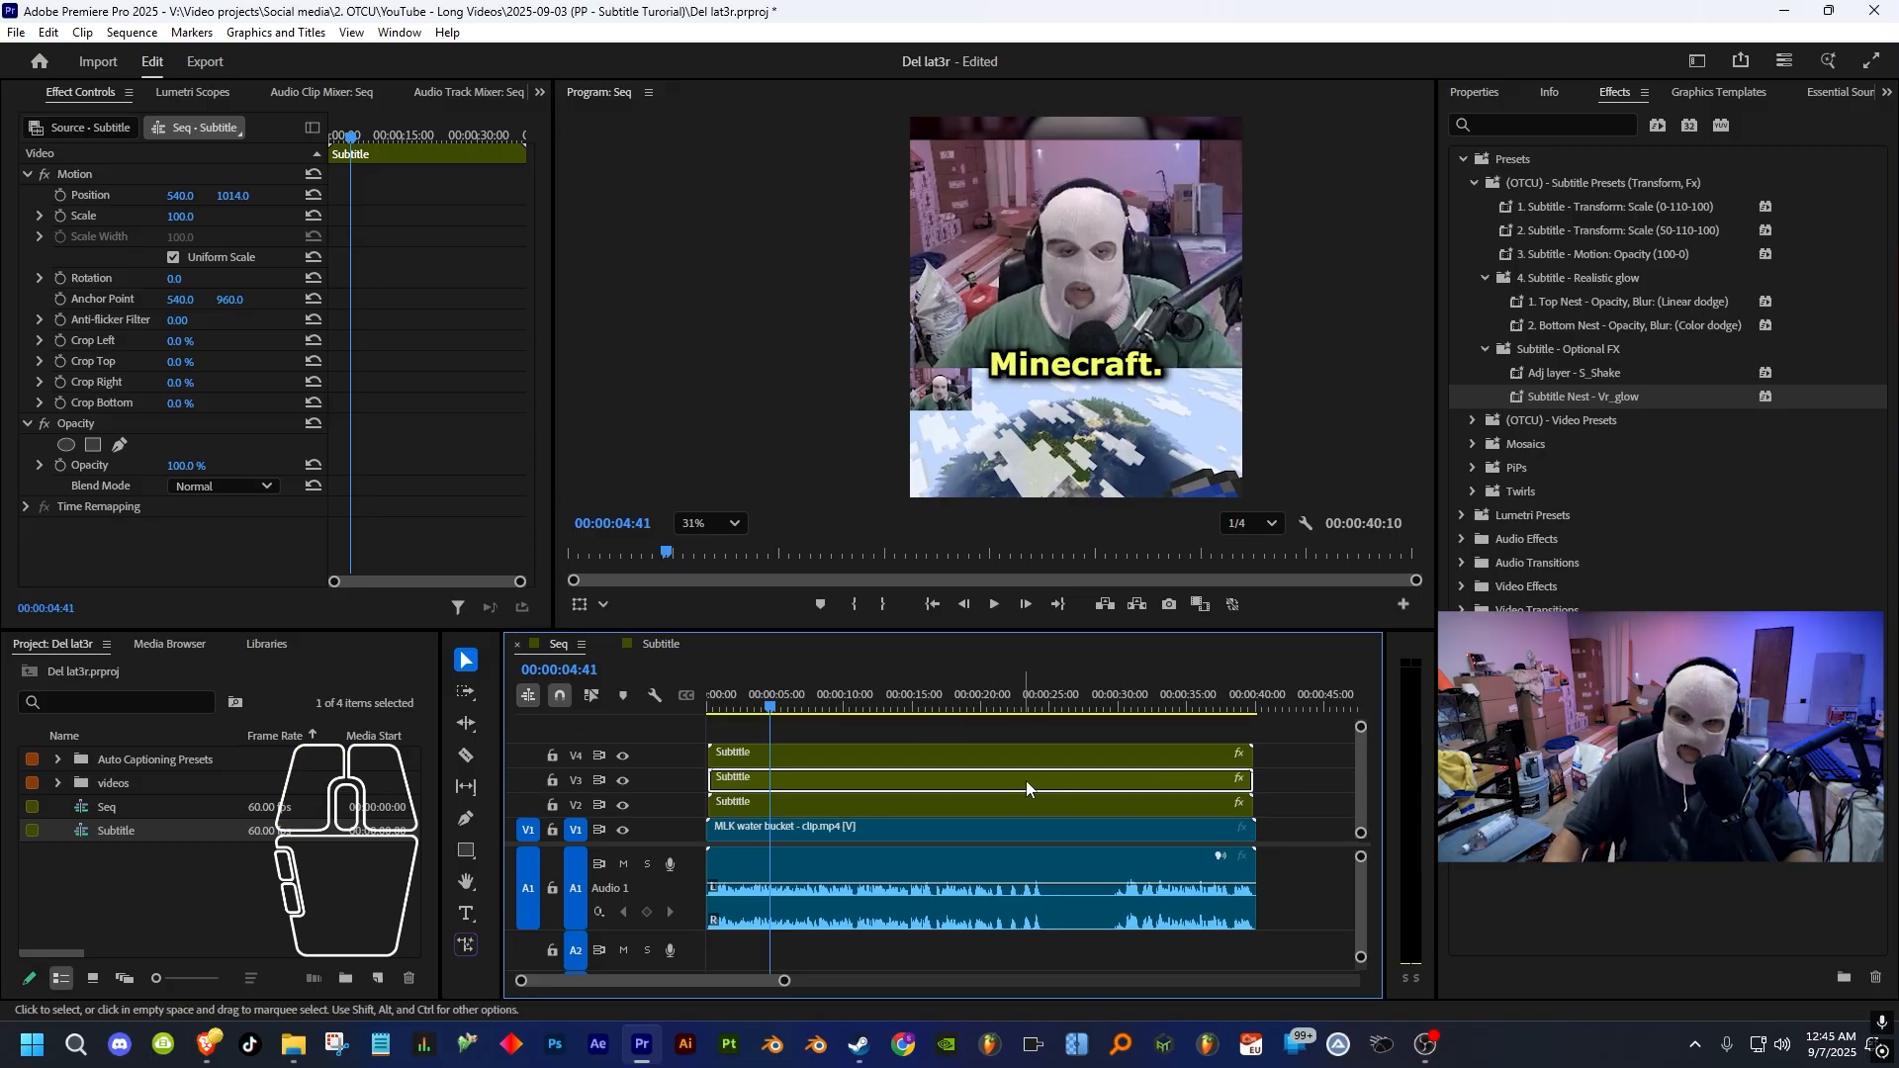
# - Set the label color of the middle Subtitle nest on track V3 to Cerulean
pyautogui.click(1288, 775)
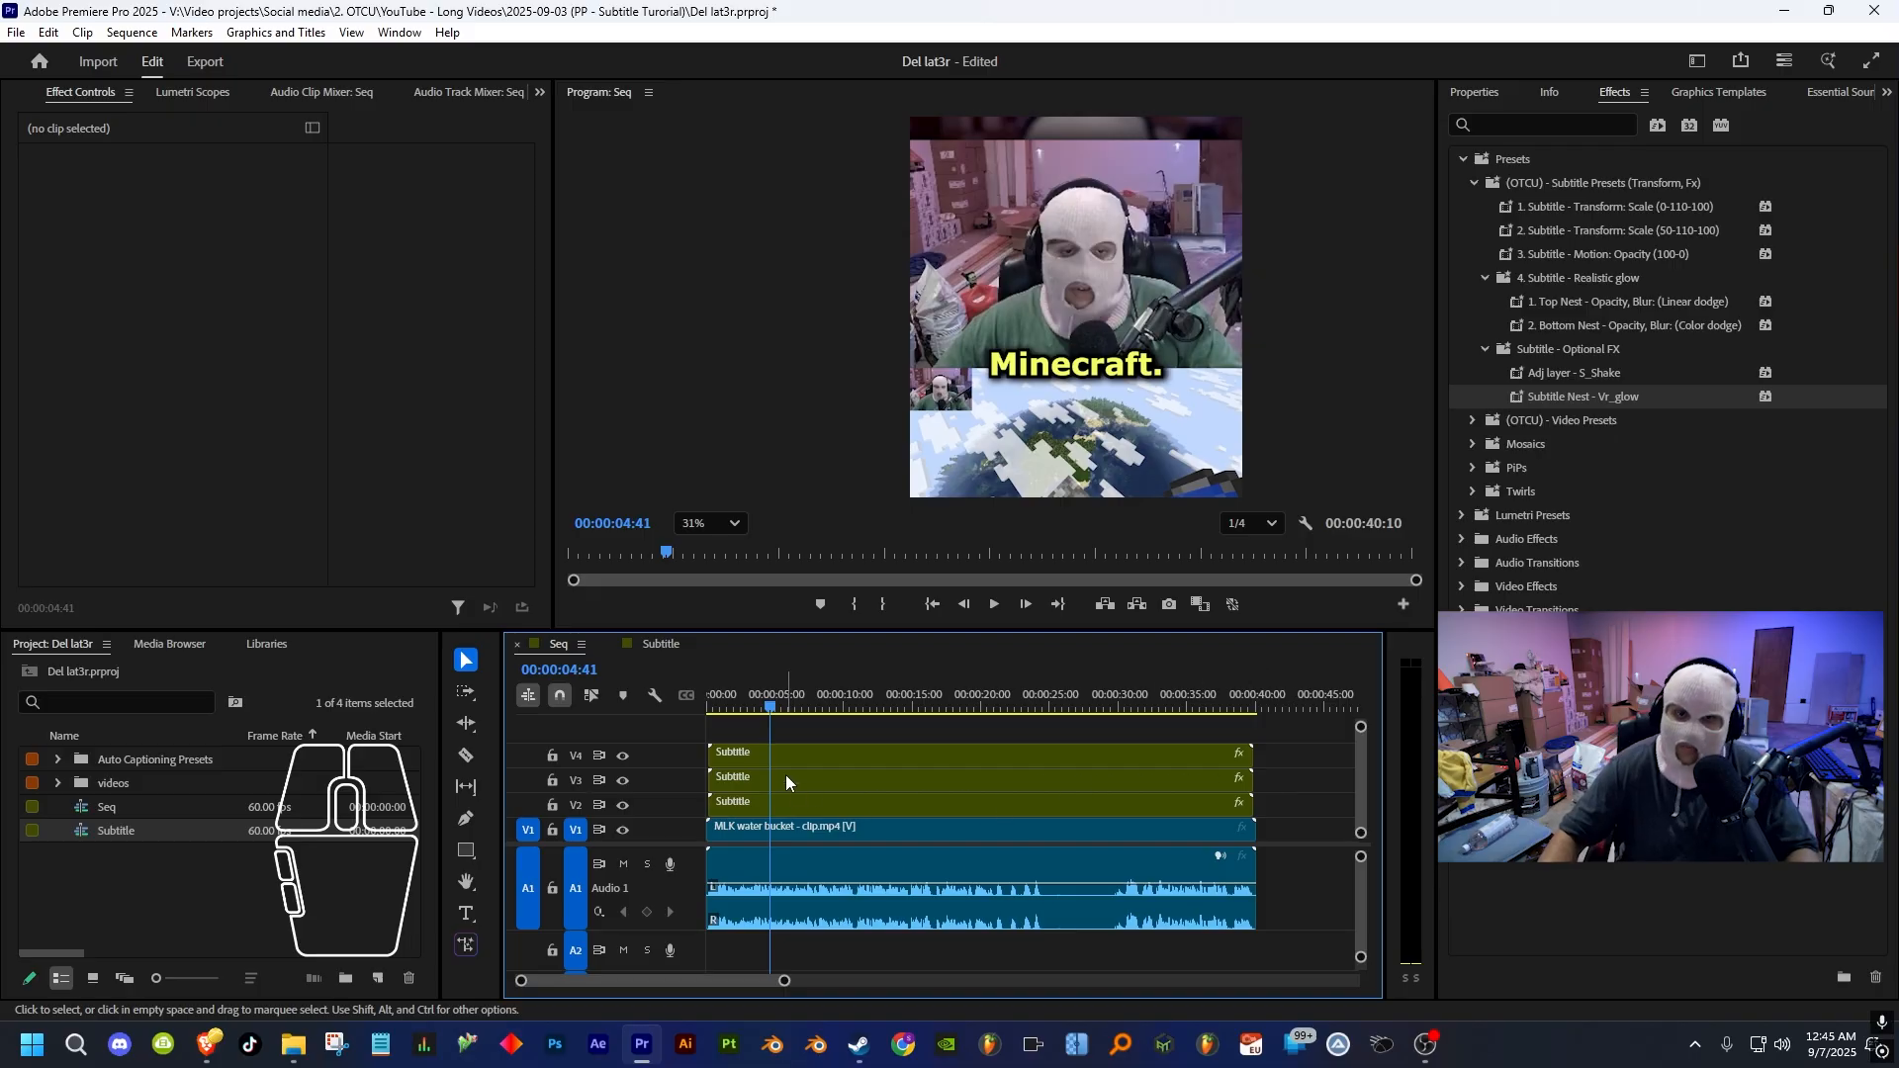
pyautogui.rightClick(817, 780)
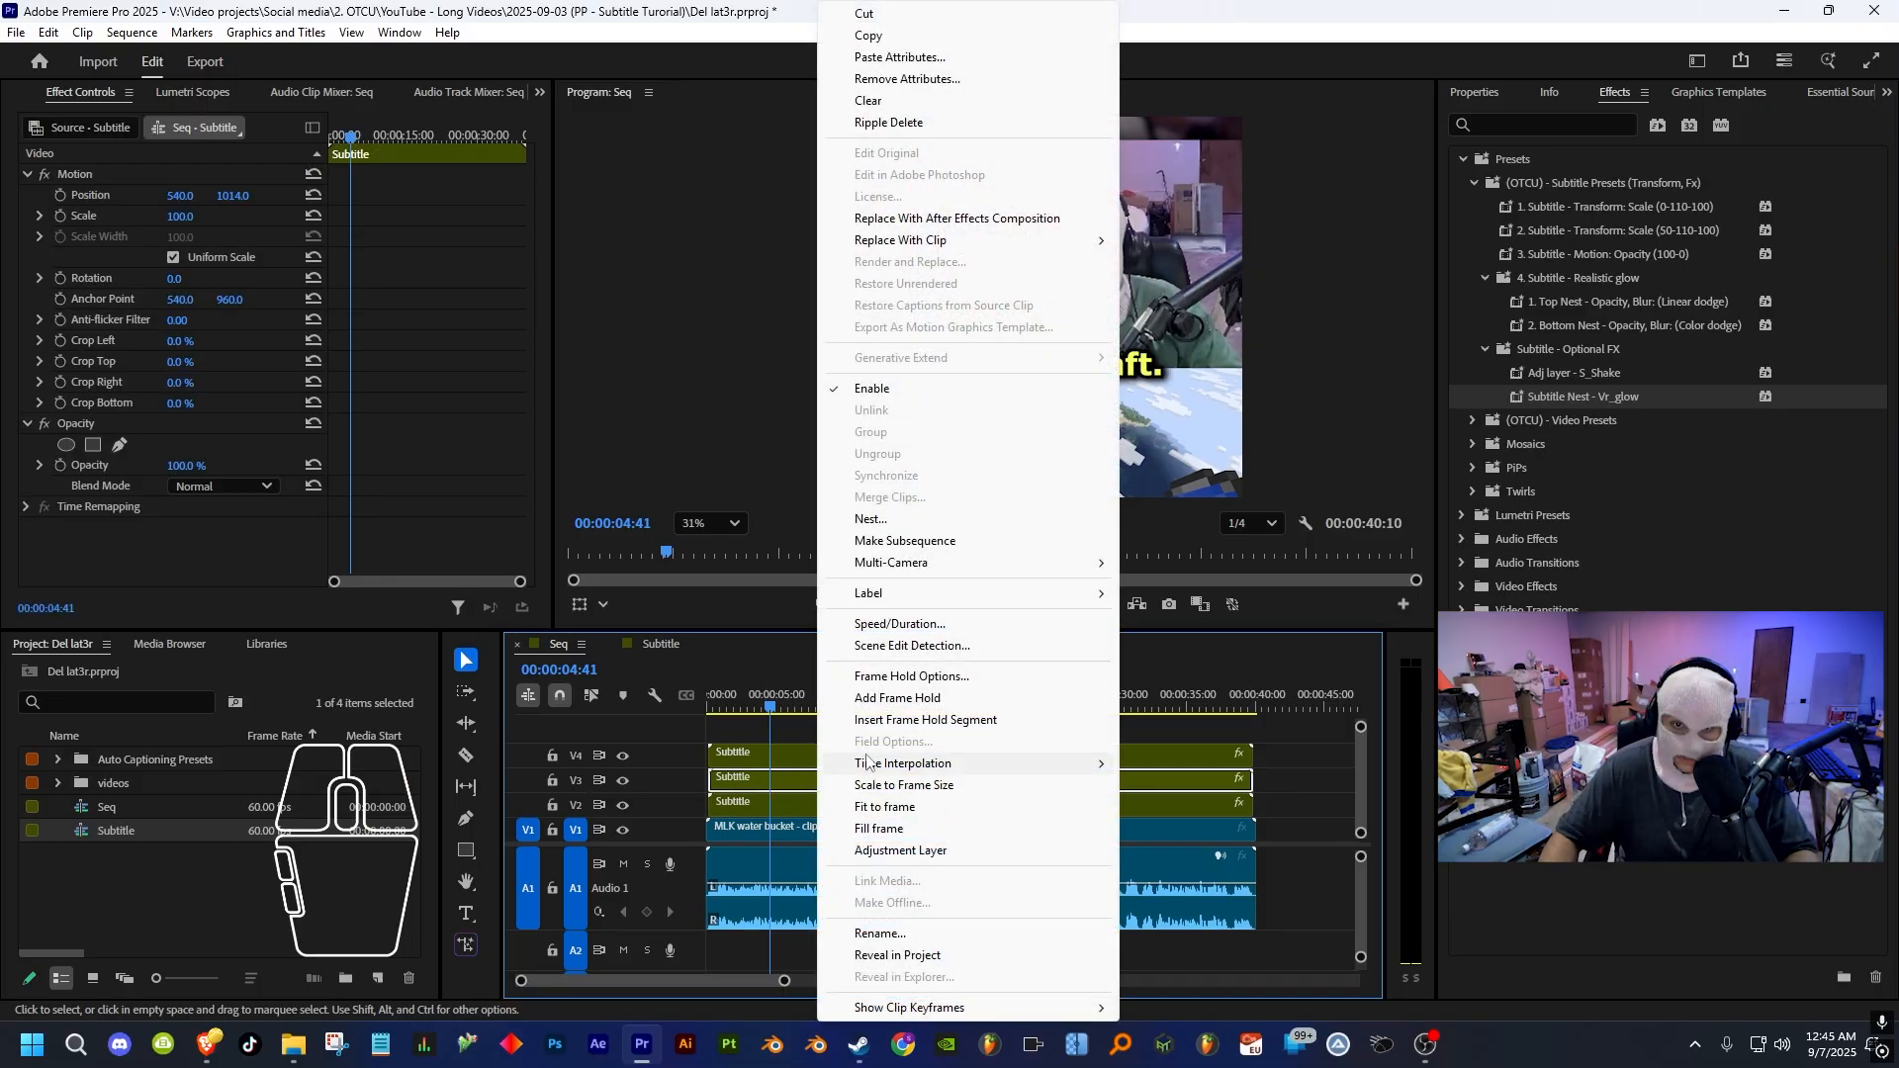
pyautogui.moveTo(902, 595)
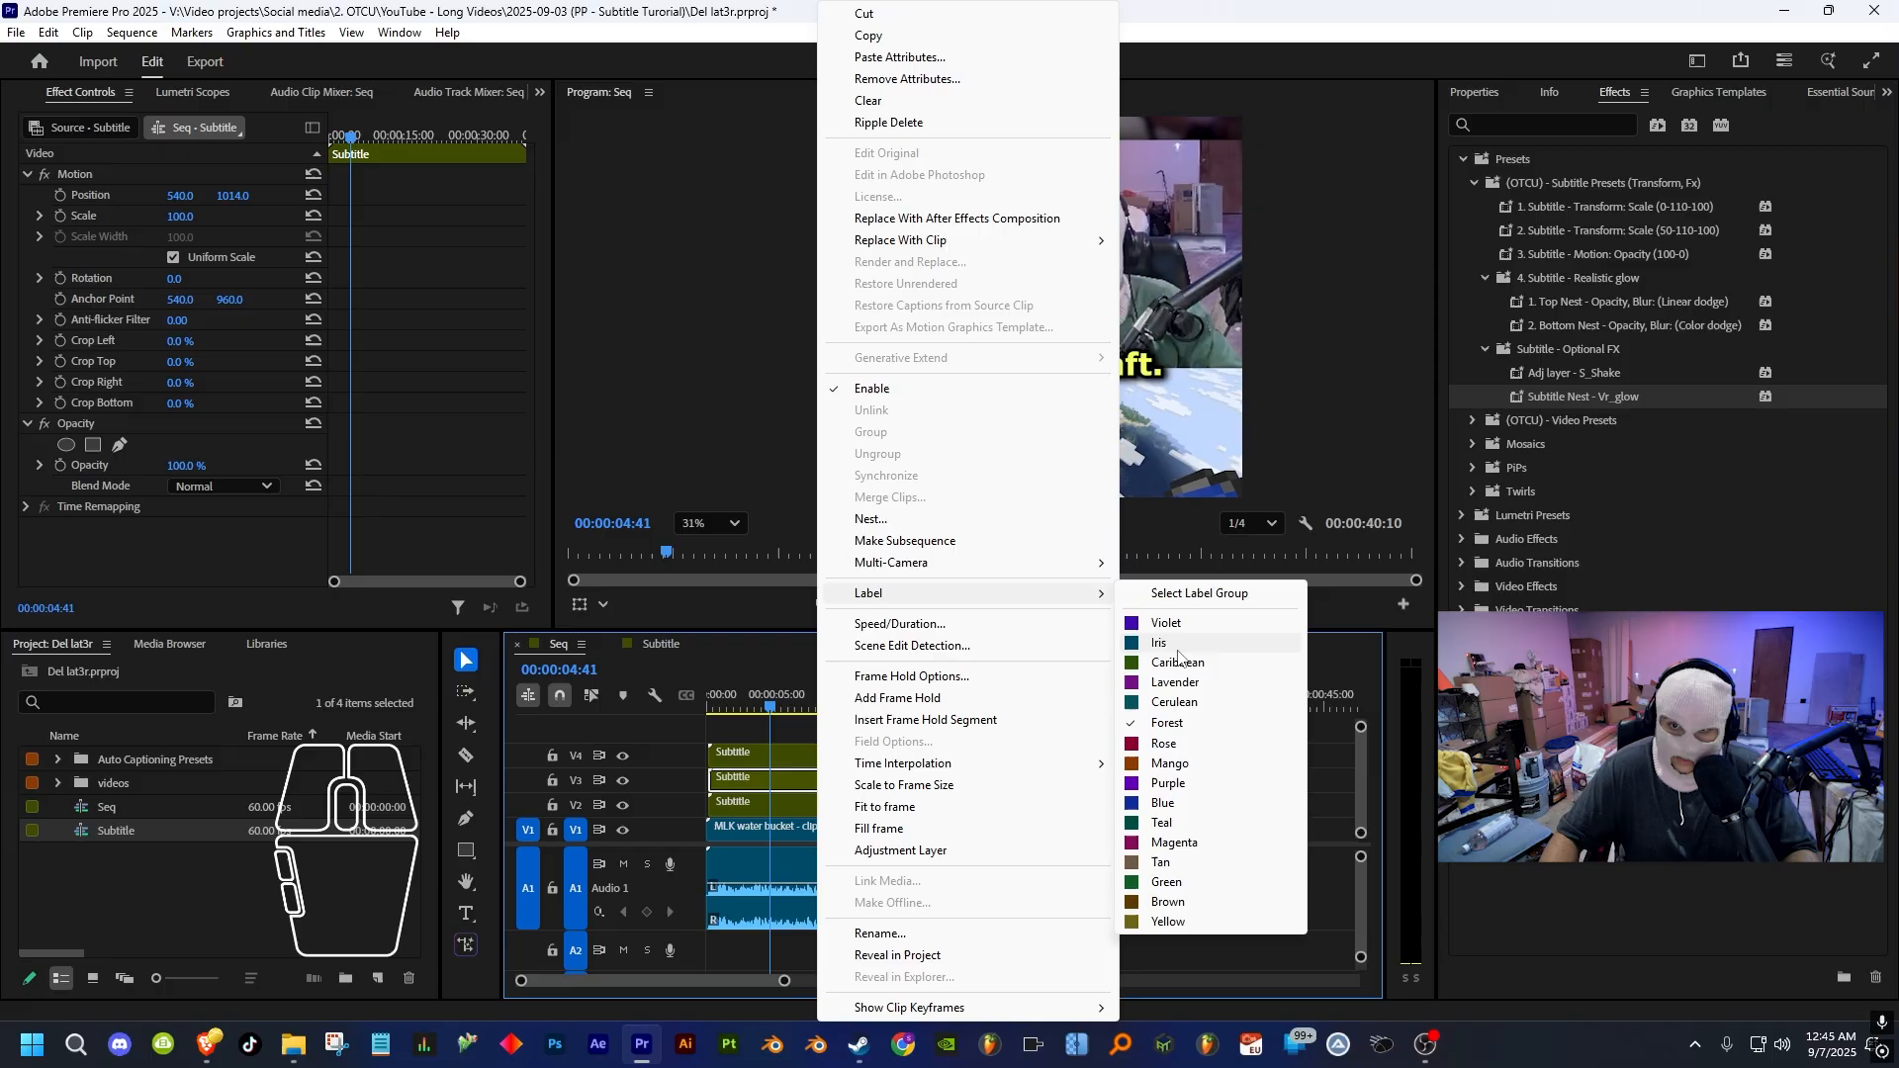
pyautogui.click(1176, 702)
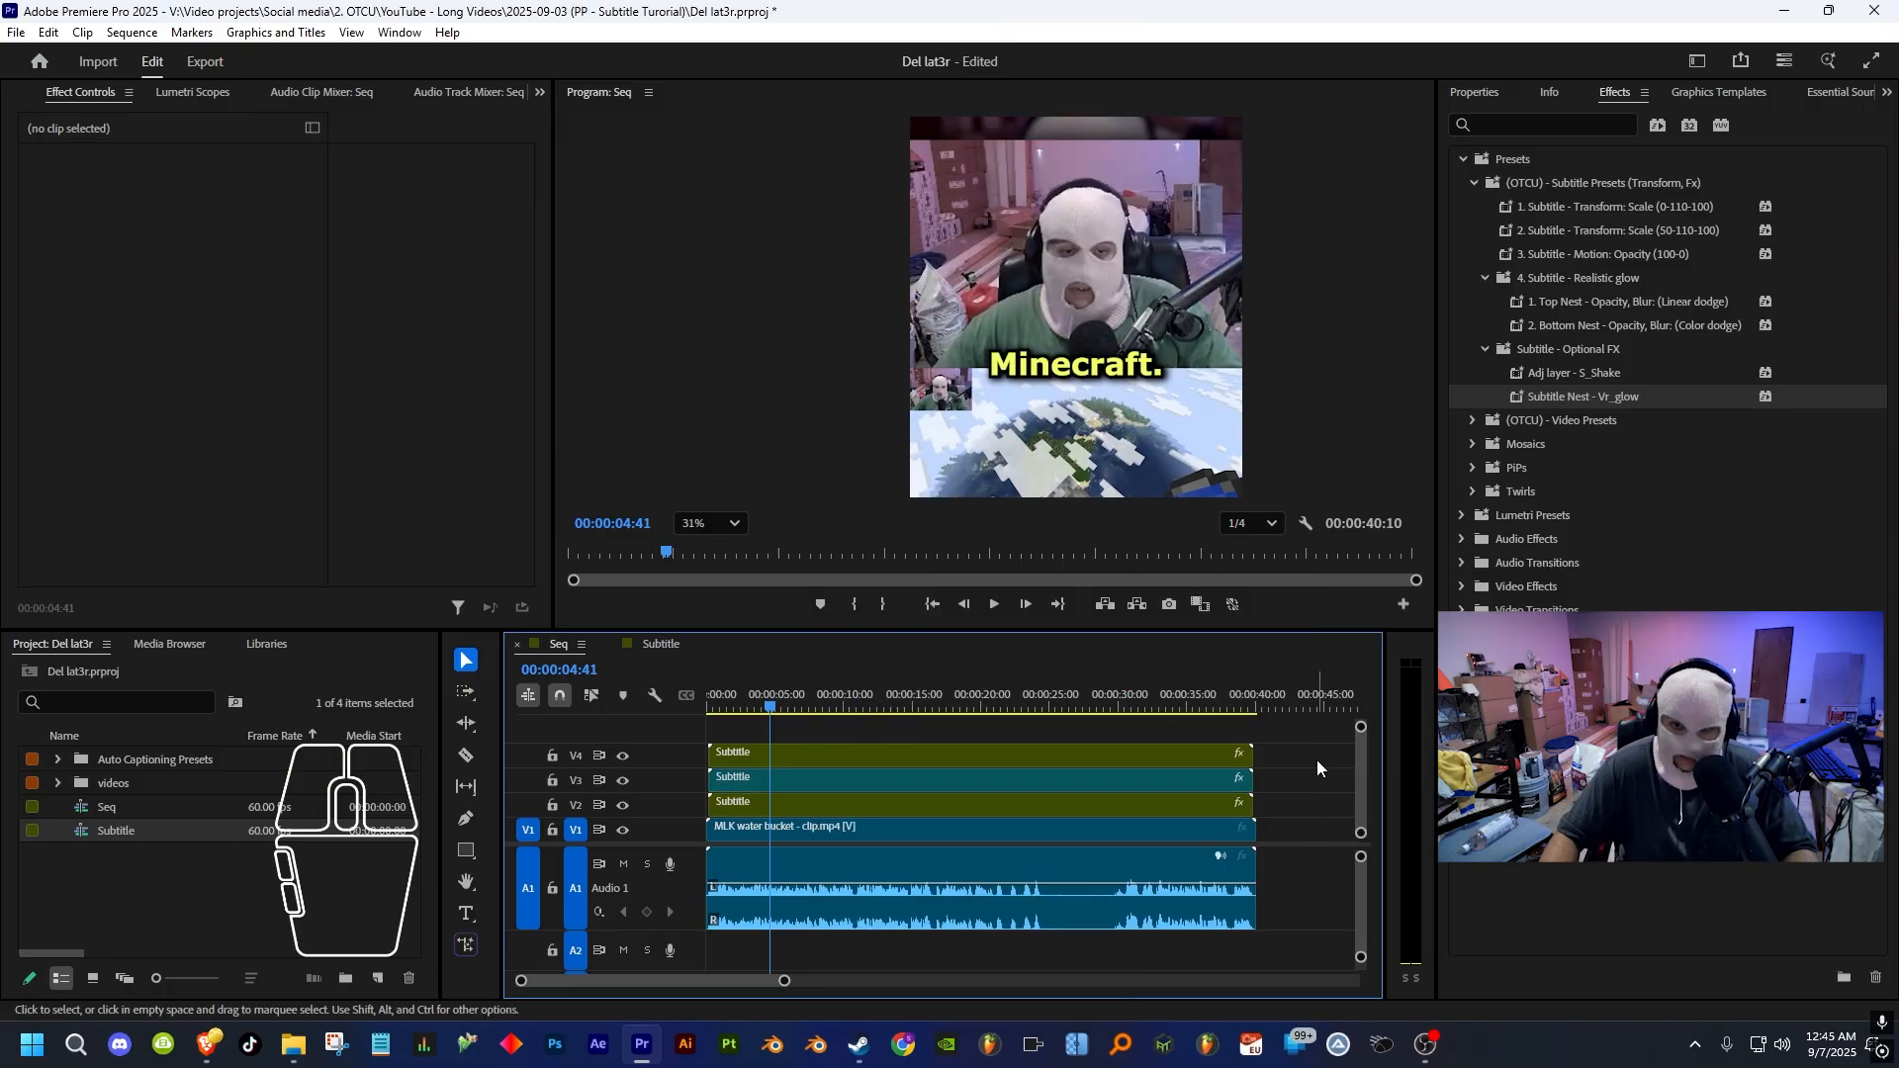
pyautogui.click(1108, 763)
# - Apply "1. Top Nest - Opacity, Blur: (Linear dodge)" to the V4 Subtitle nest and "2. Bottom Nest - Opacity, Blur: (Color dodge)" to the V2 nest
pyautogui.click(970, 809)
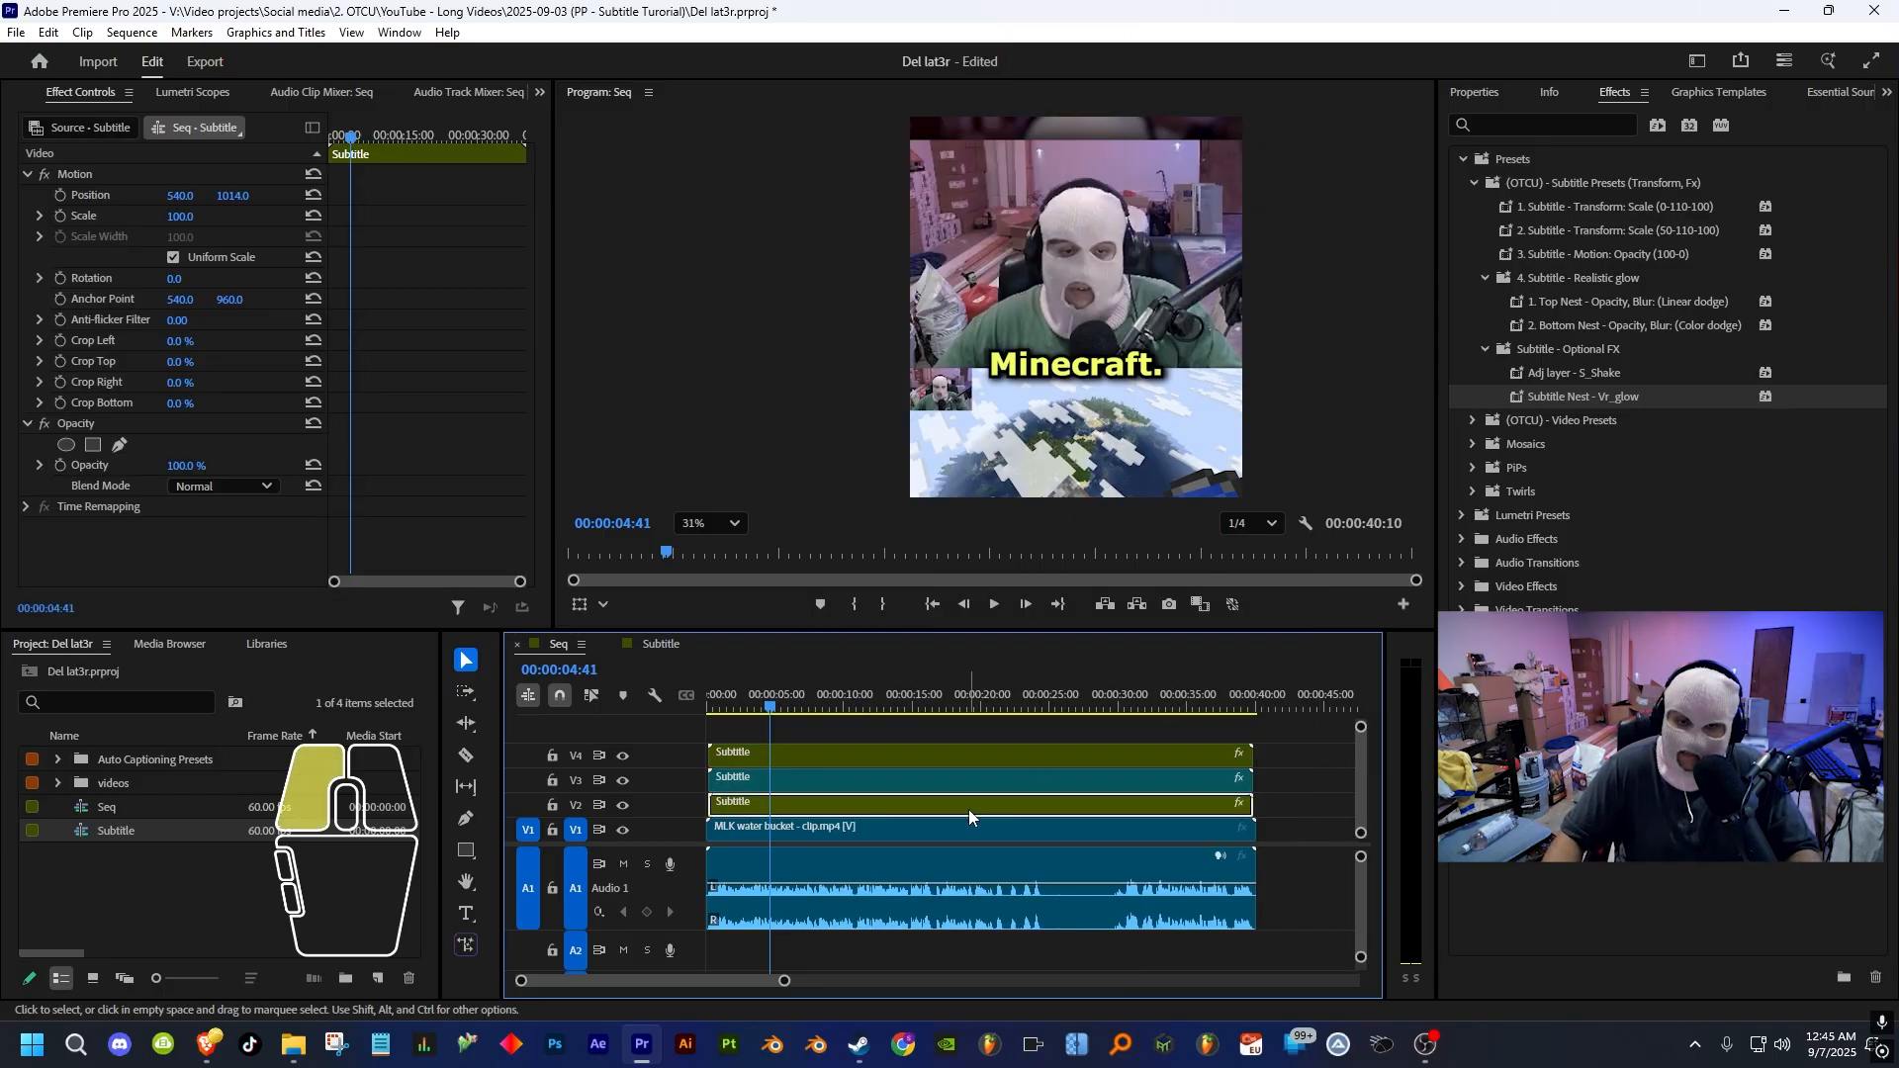
pyautogui.click(1536, 302)
pyautogui.moveTo(1573, 303)
pyautogui.mouseDown()
pyautogui.moveTo(922, 625)
pyautogui.moveTo(912, 754)
pyautogui.mouseUp()
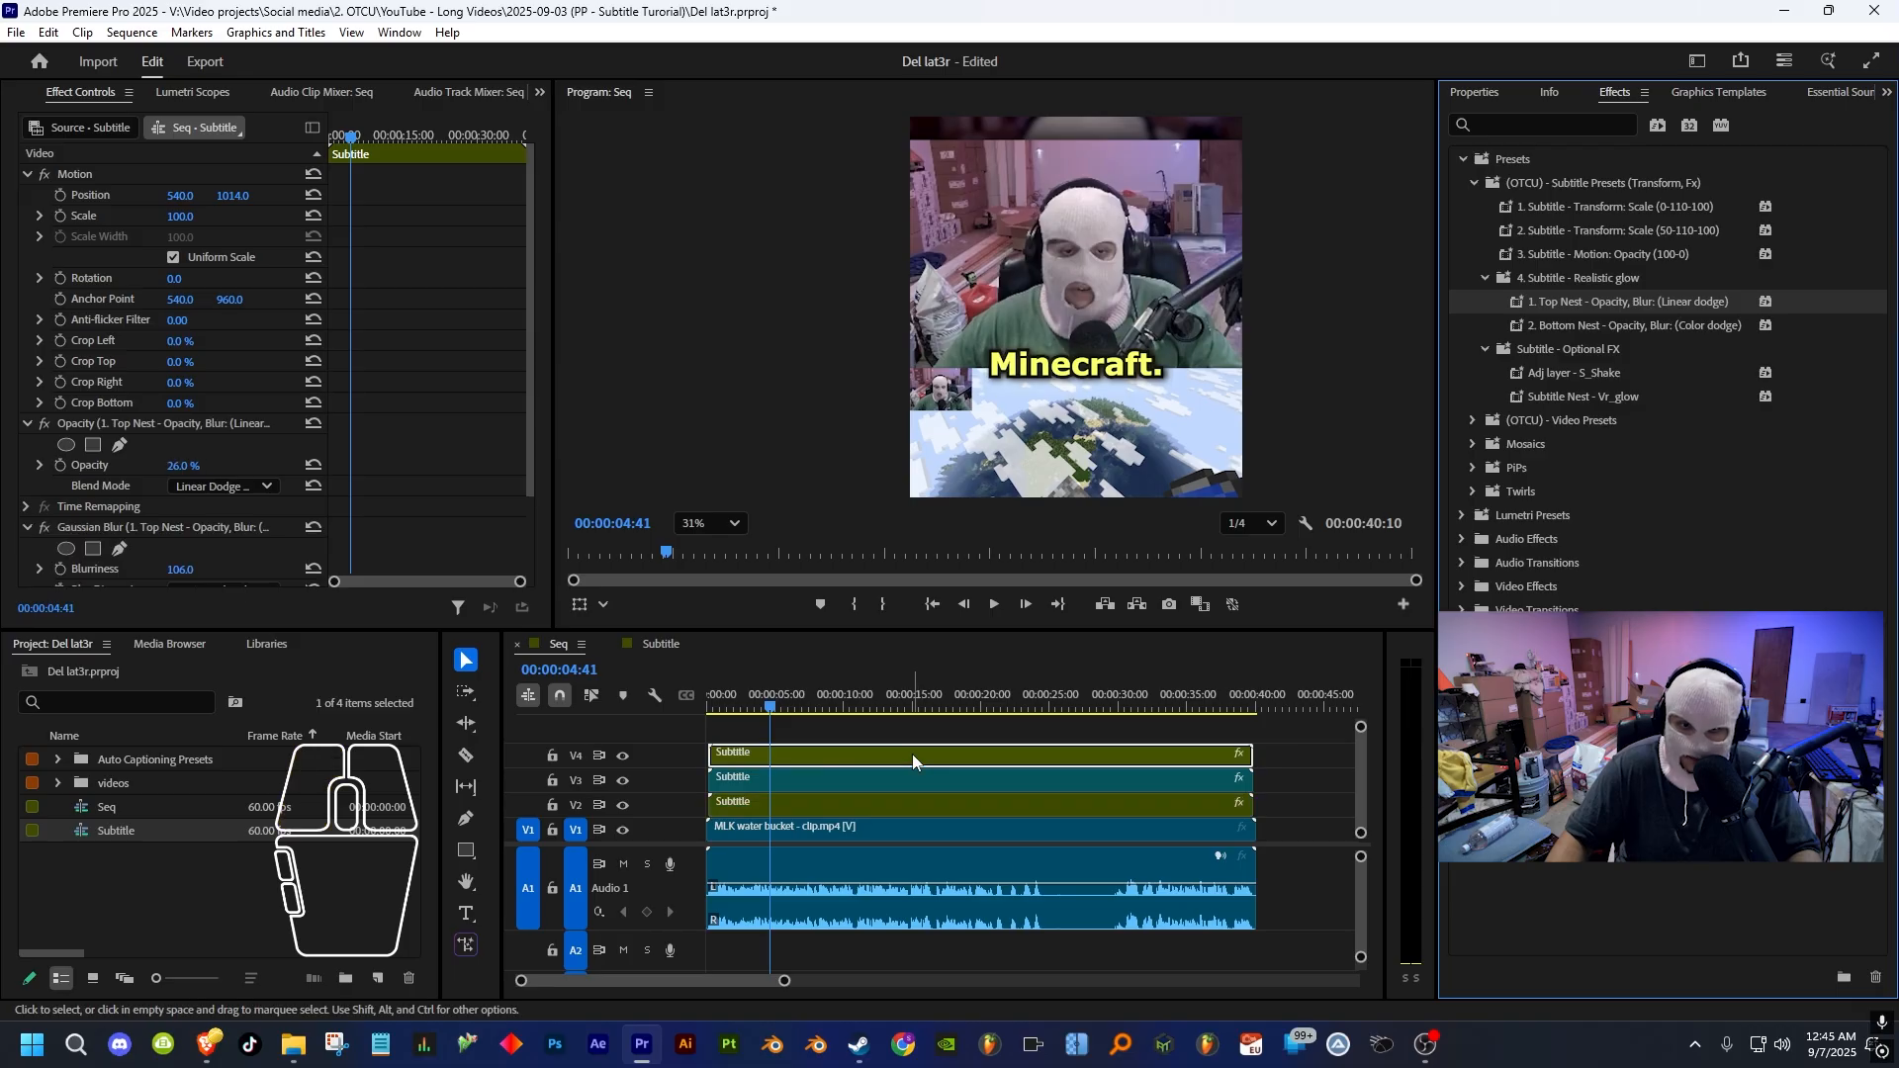
pyautogui.moveTo(1570, 328)
pyautogui.mouseDown()
pyautogui.moveTo(1060, 724)
pyautogui.moveTo(823, 803)
pyautogui.mouseUp()
pyautogui.scroll(5, 1036, 316)
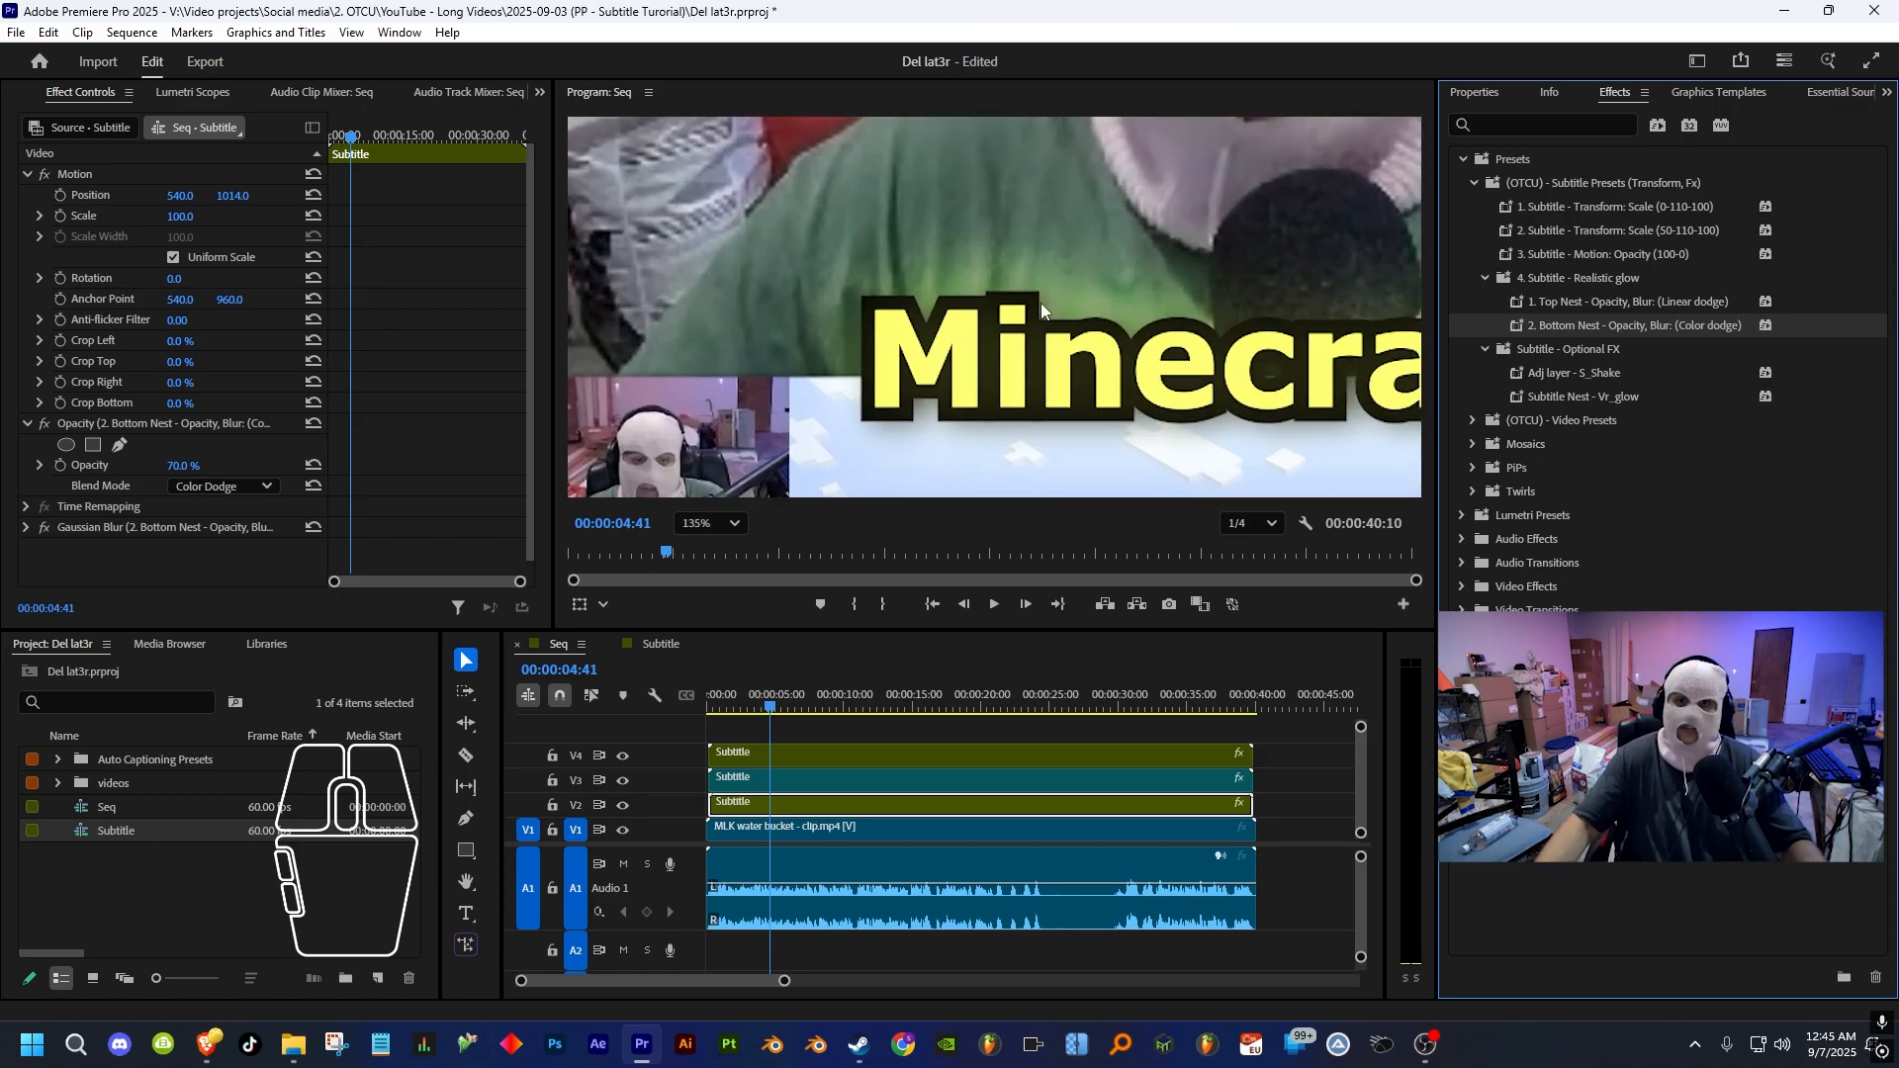
pyautogui.scroll(-4, 888, 269)
pyautogui.scroll(-2, 899, 320)
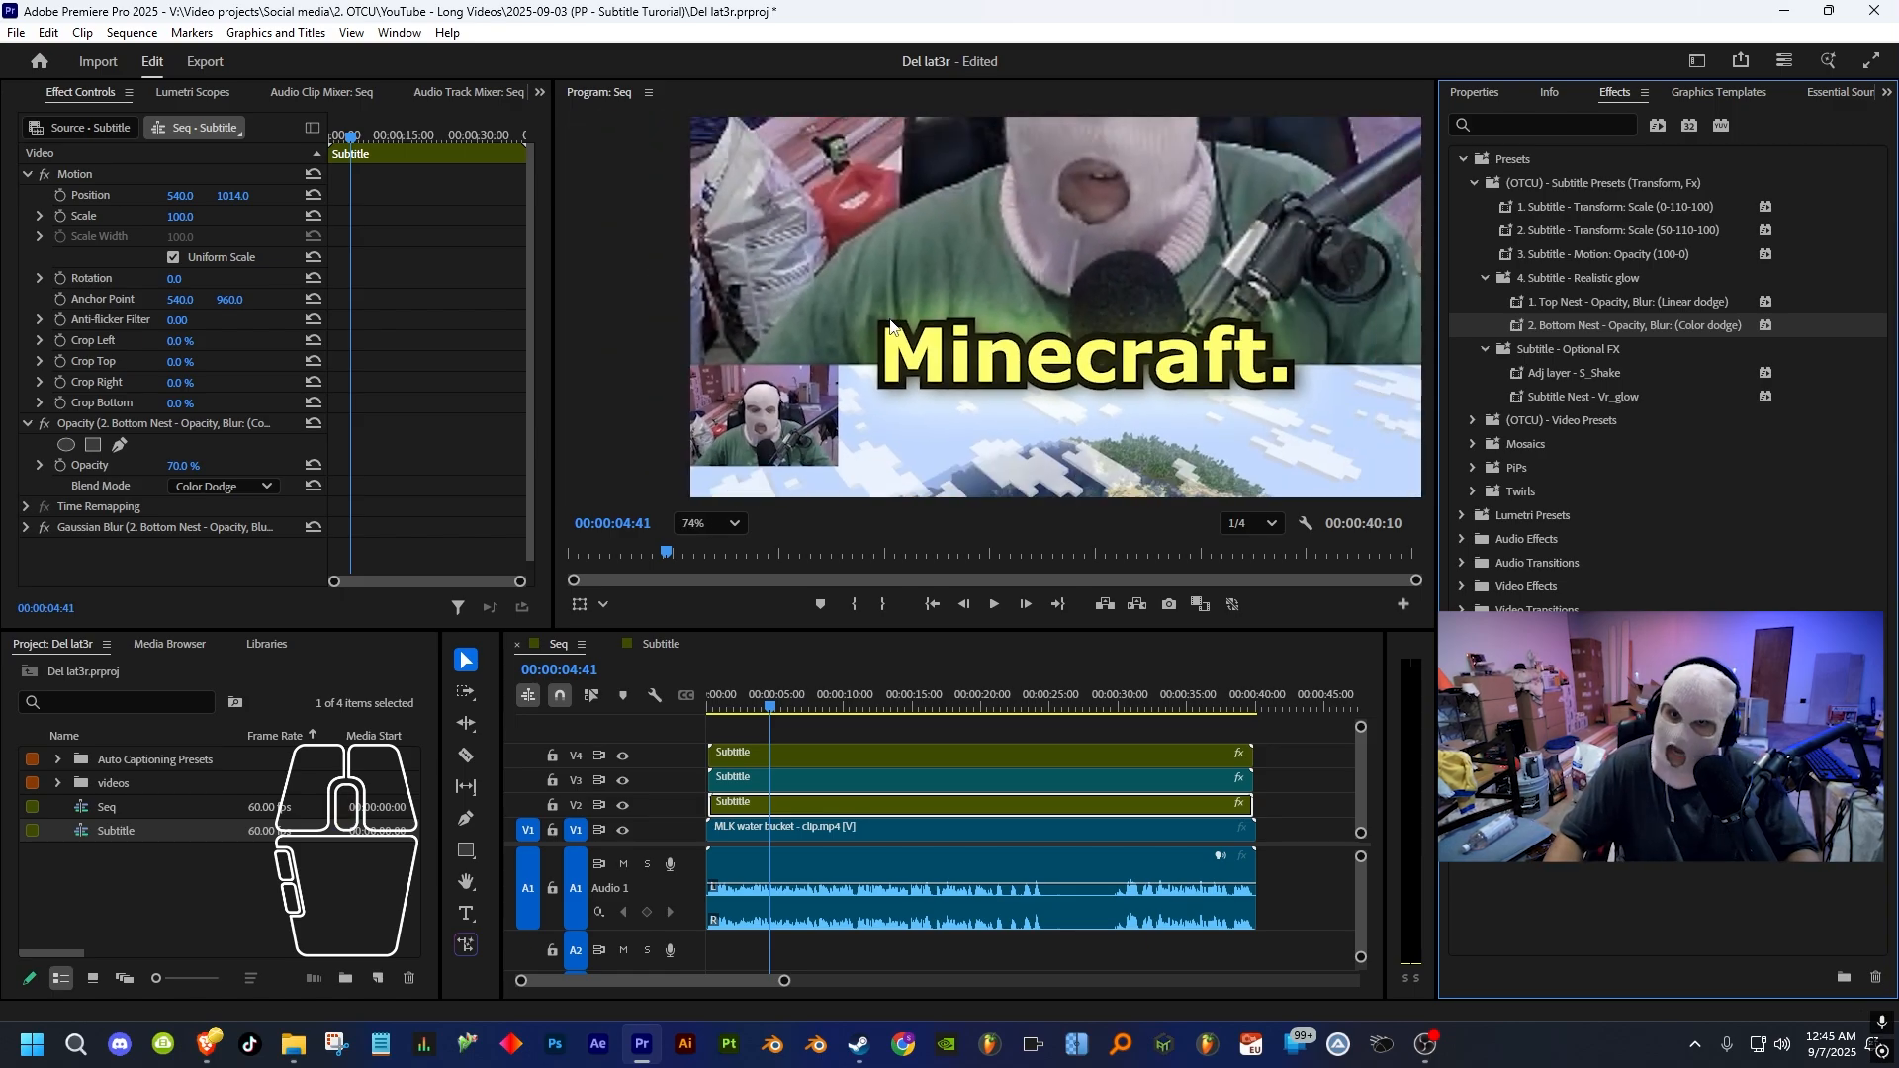
pyautogui.scroll(-1, 786, 372)
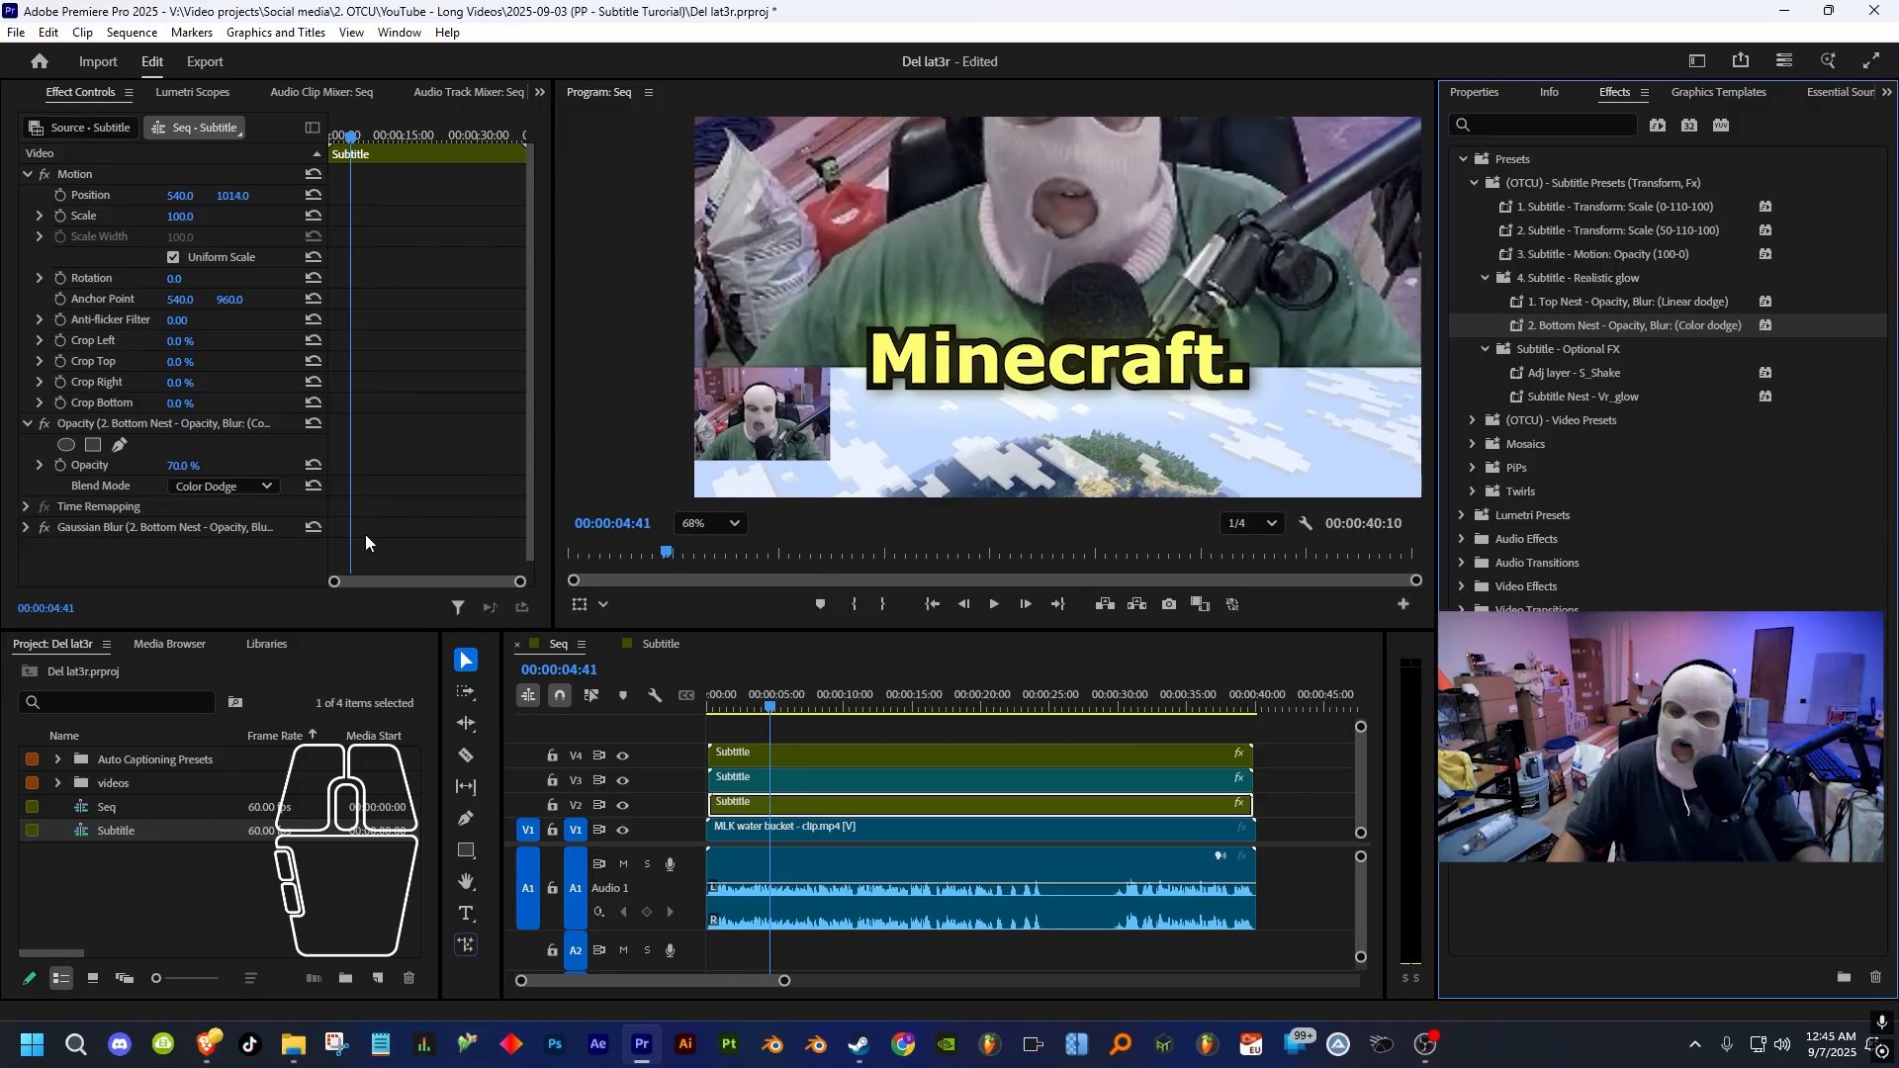
# - Try an opacity of 100% on the top Subtitle nest on V4 and inspect its glow up close on the caption
pyautogui.click(808, 758)
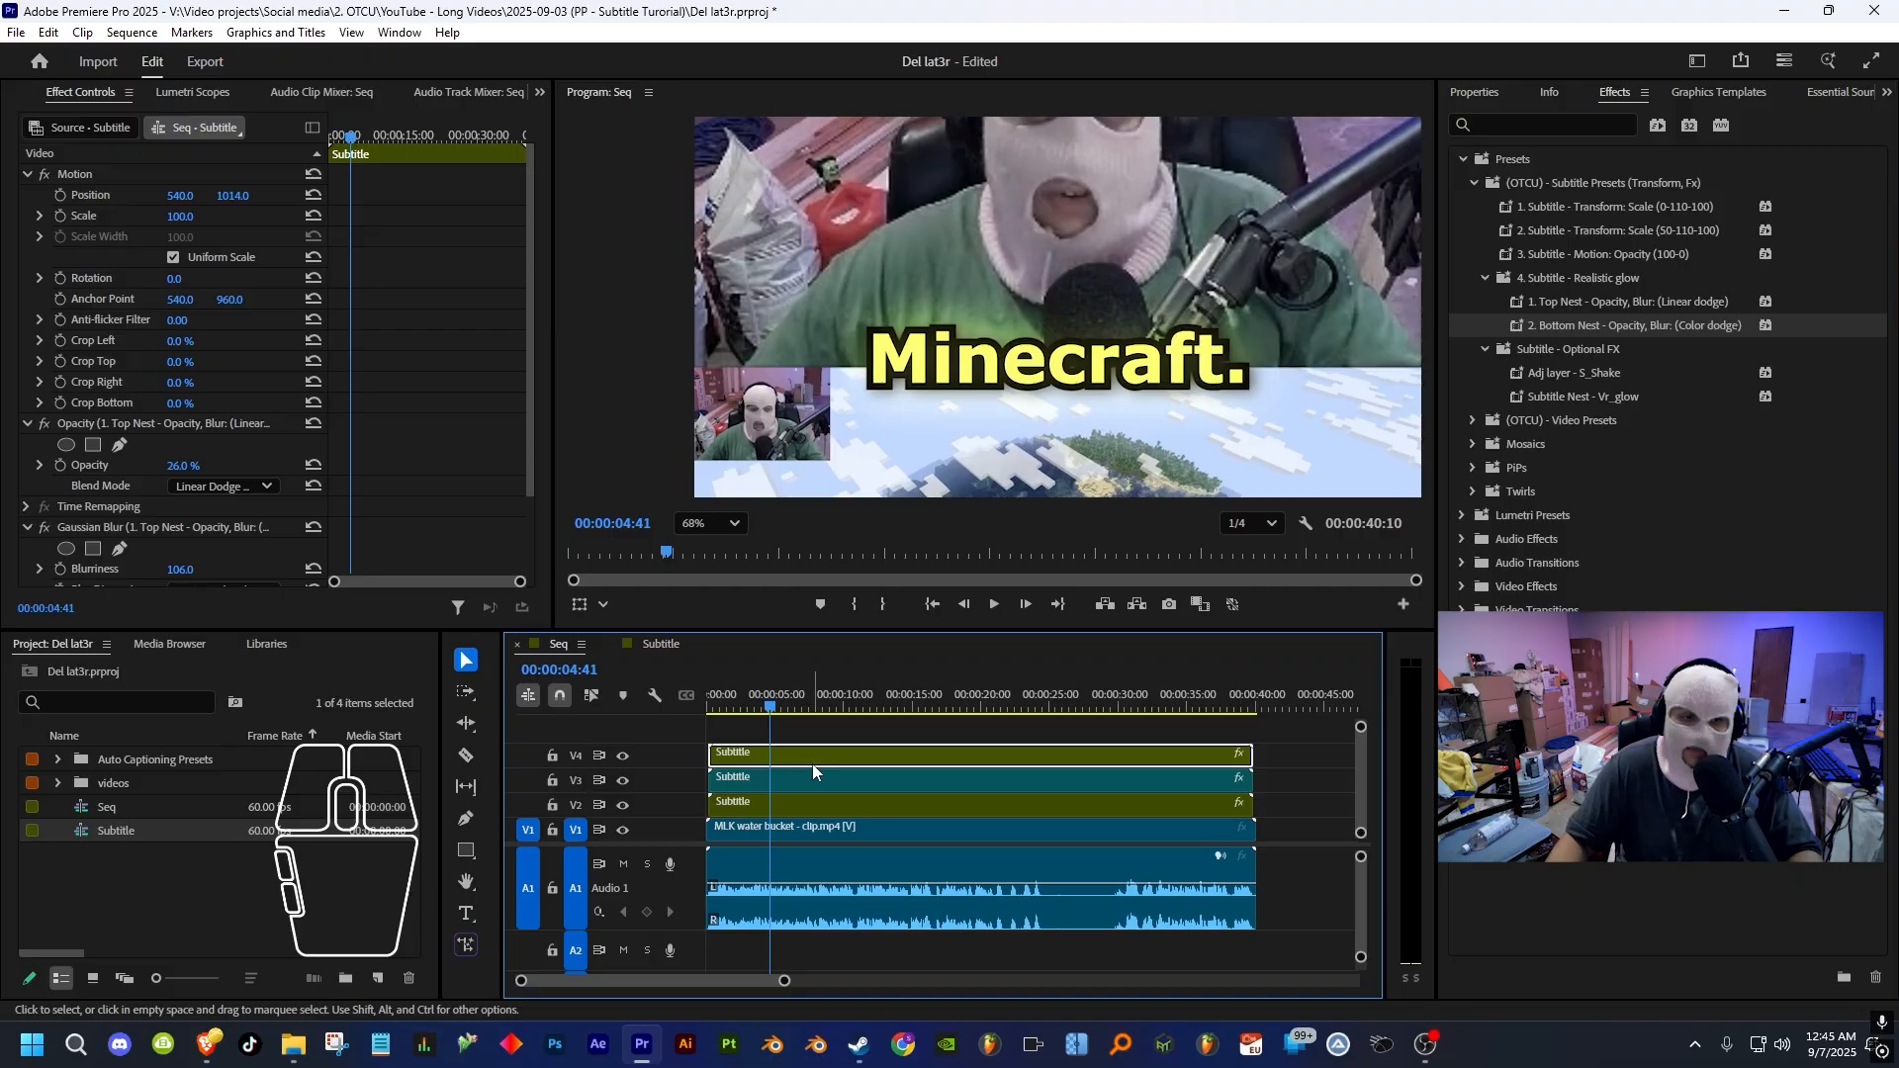
pyautogui.scroll(-1, 187, 467)
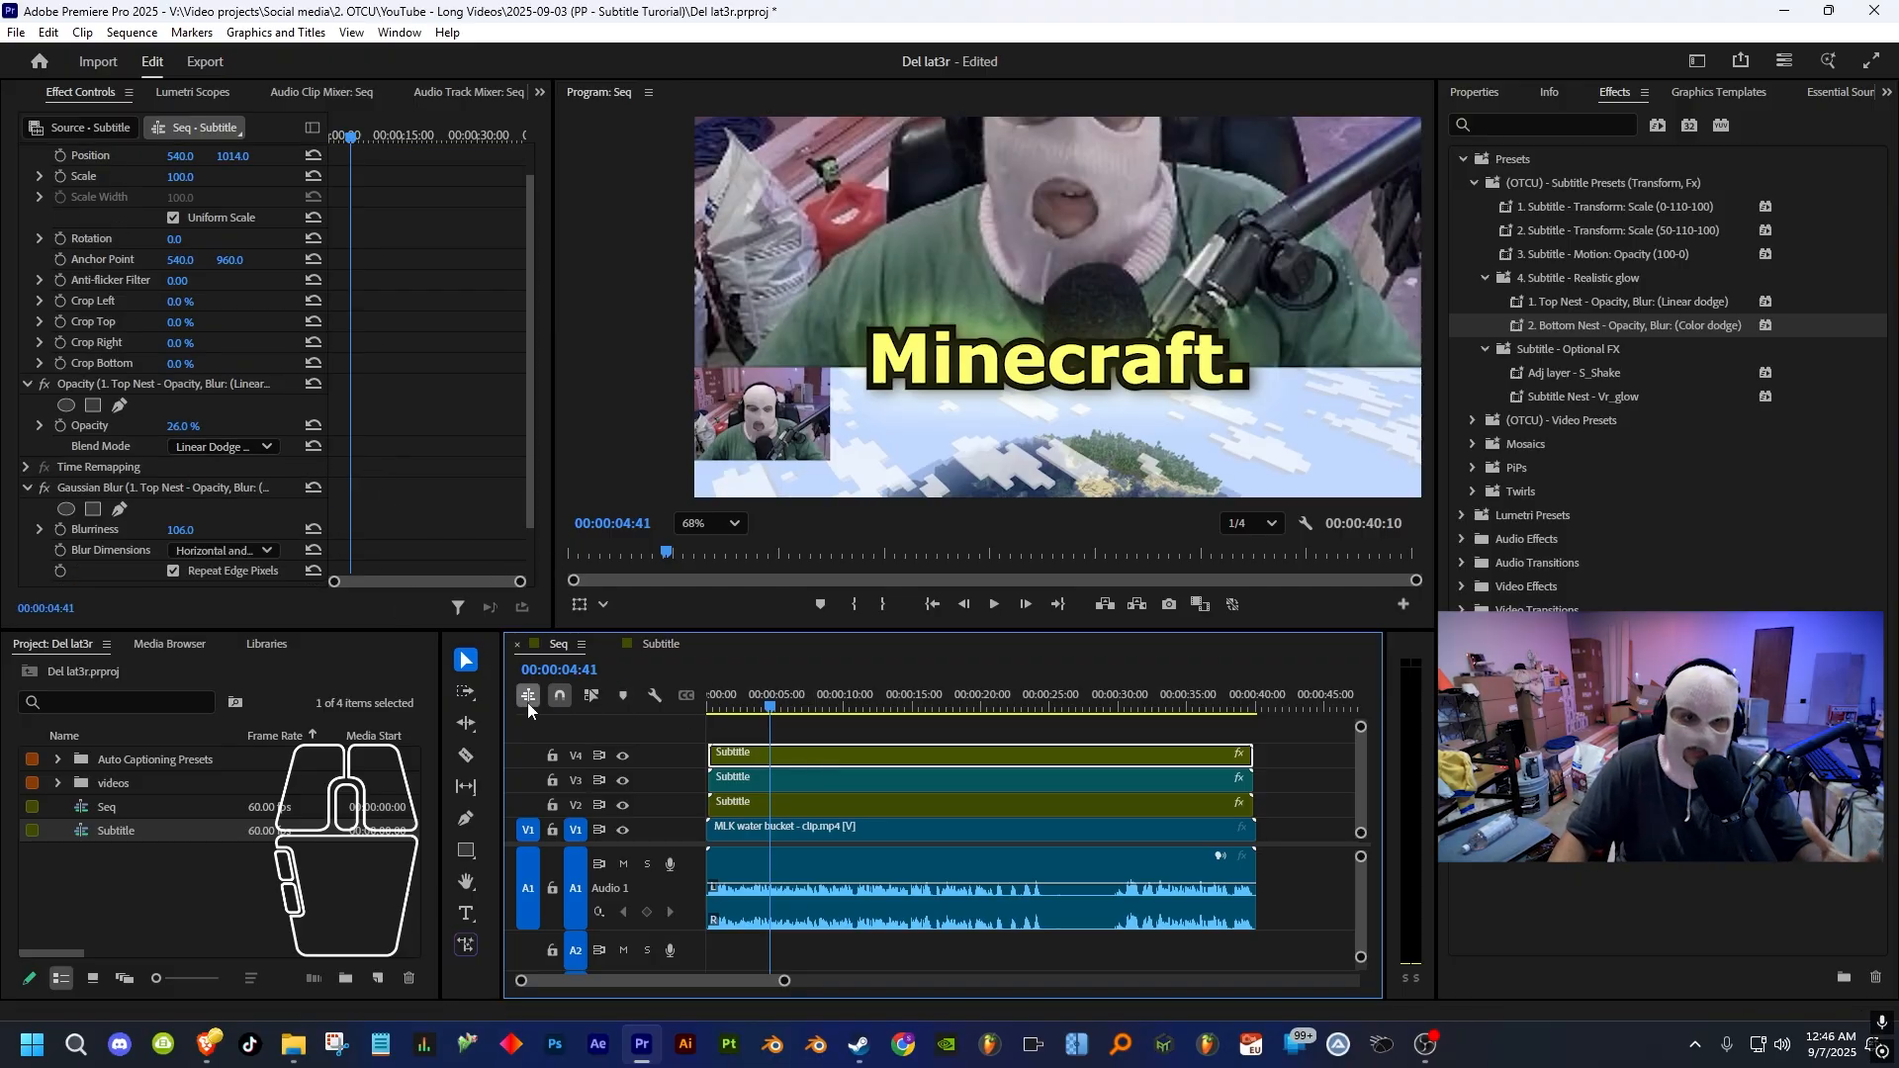
pyautogui.scroll(5, 912, 361)
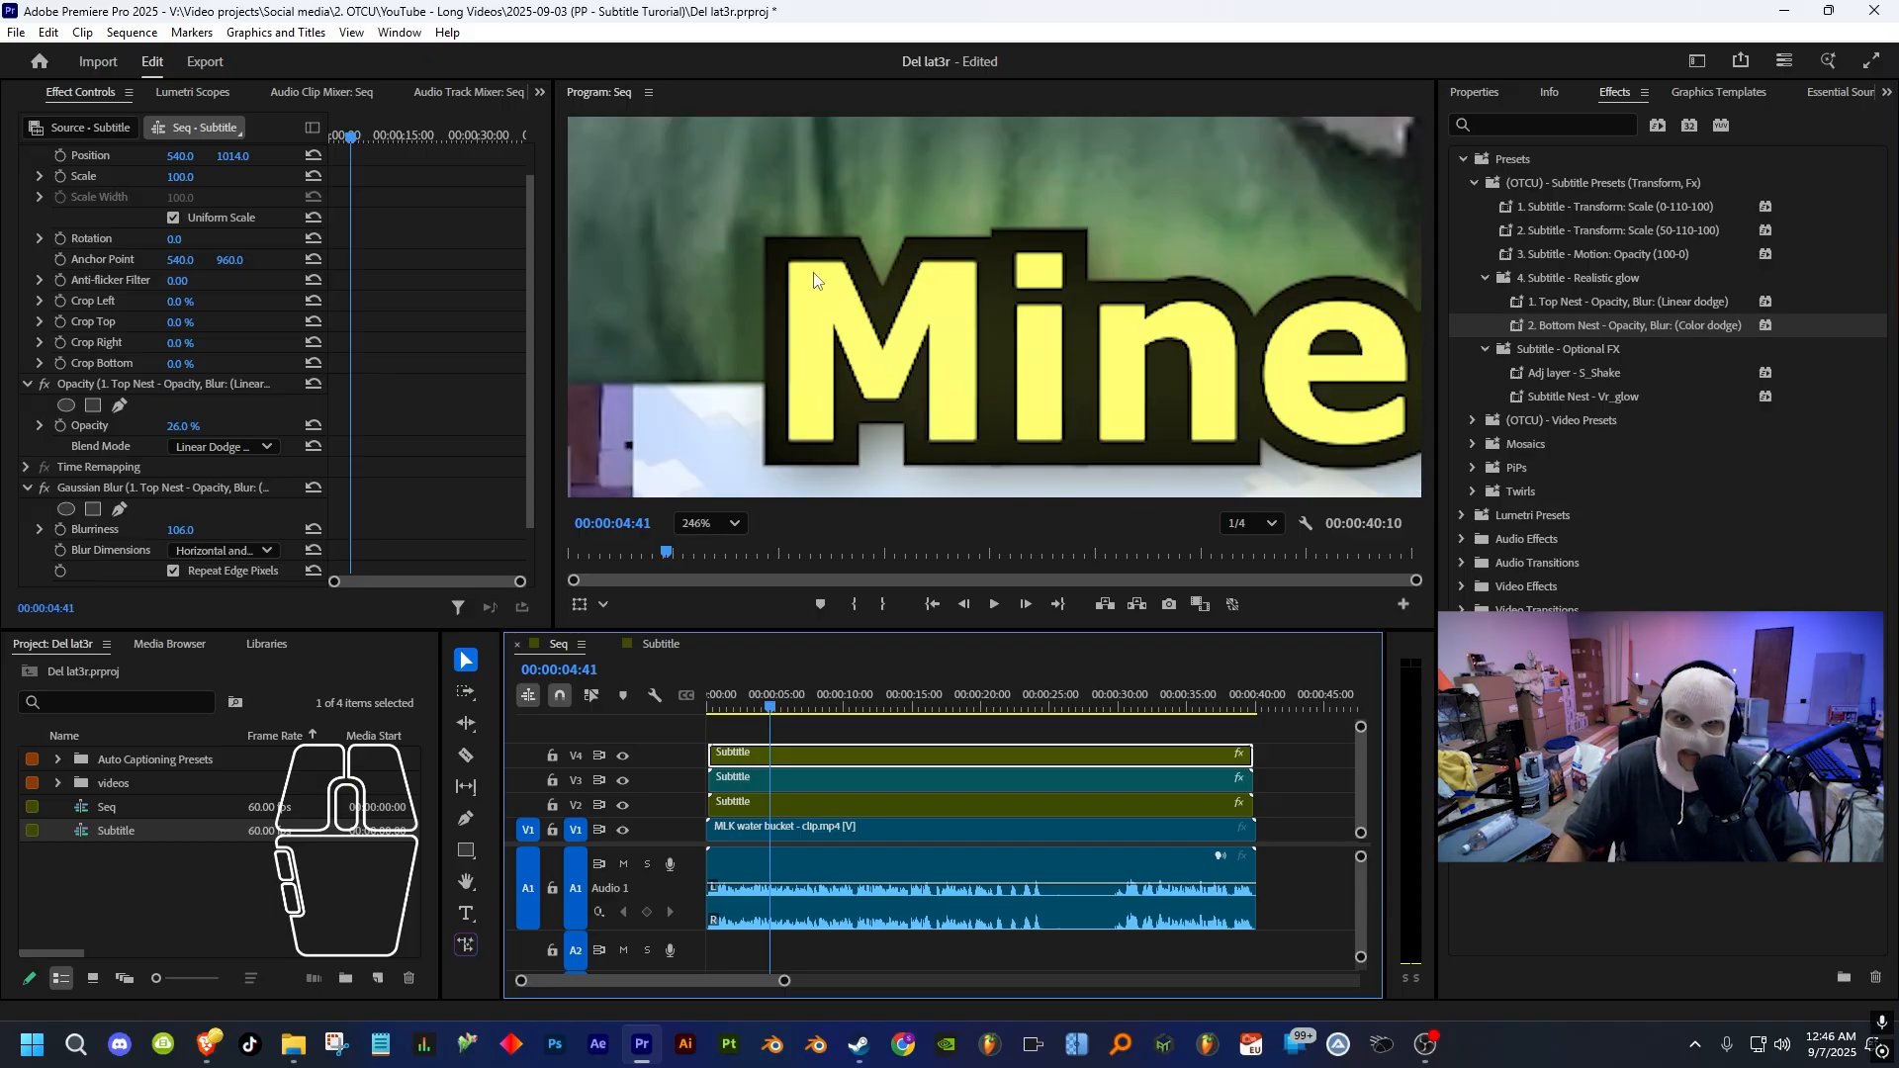
pyautogui.scroll(-4, 849, 287)
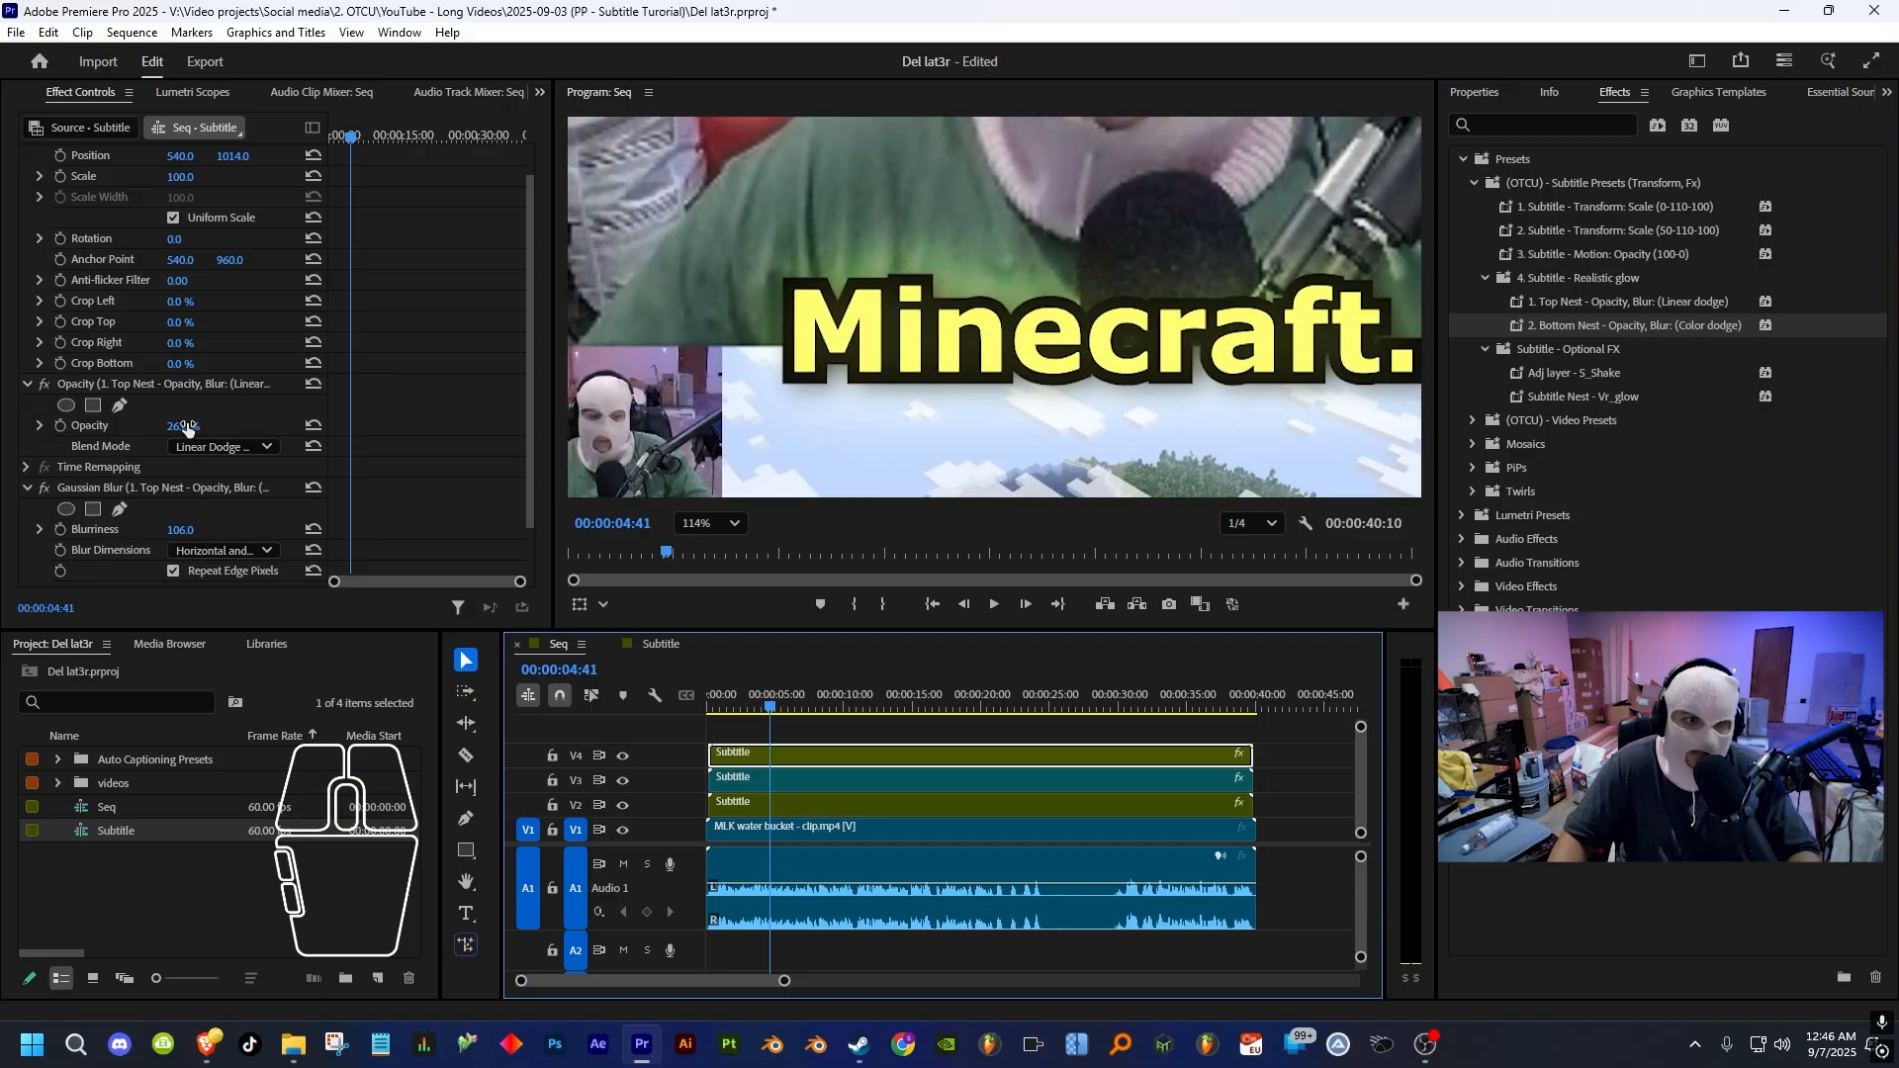
pyautogui.moveTo(186, 428); pyautogui.dragTo(832, 327)
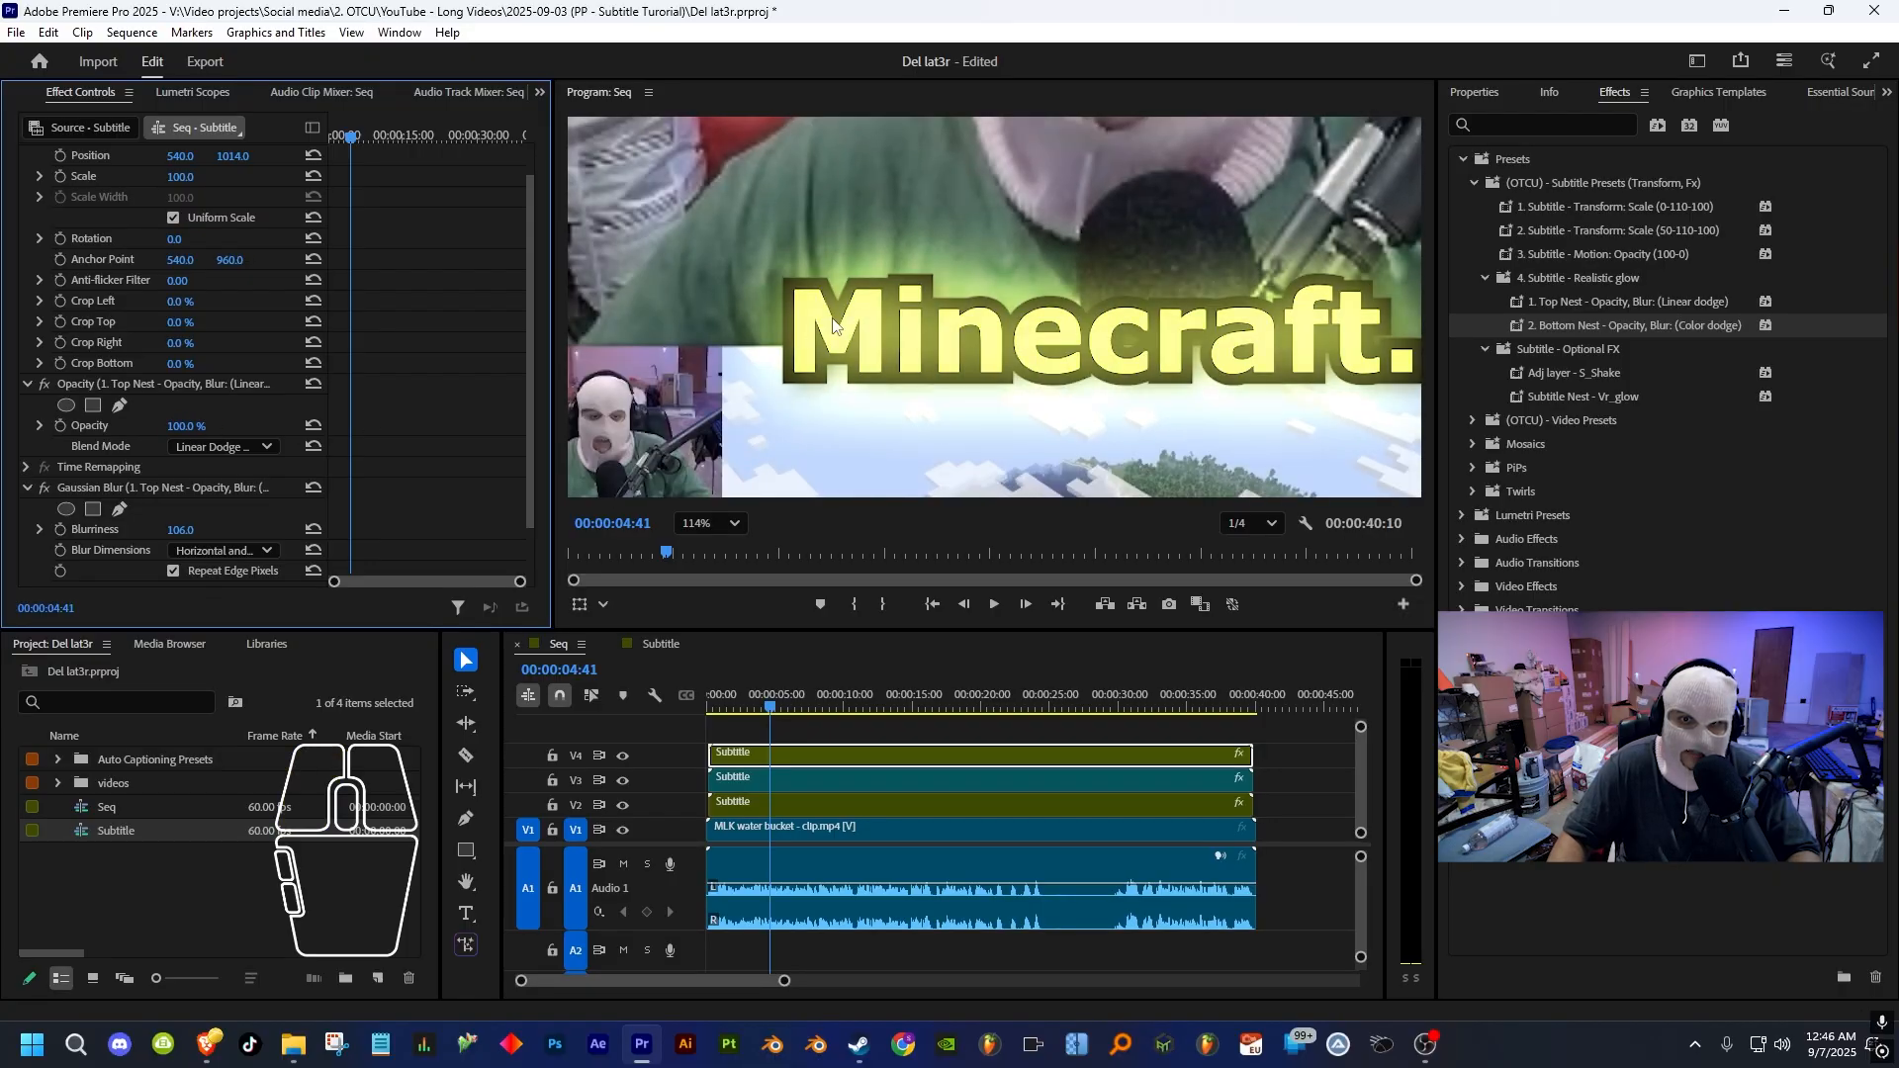
pyautogui.scroll(5, 839, 310)
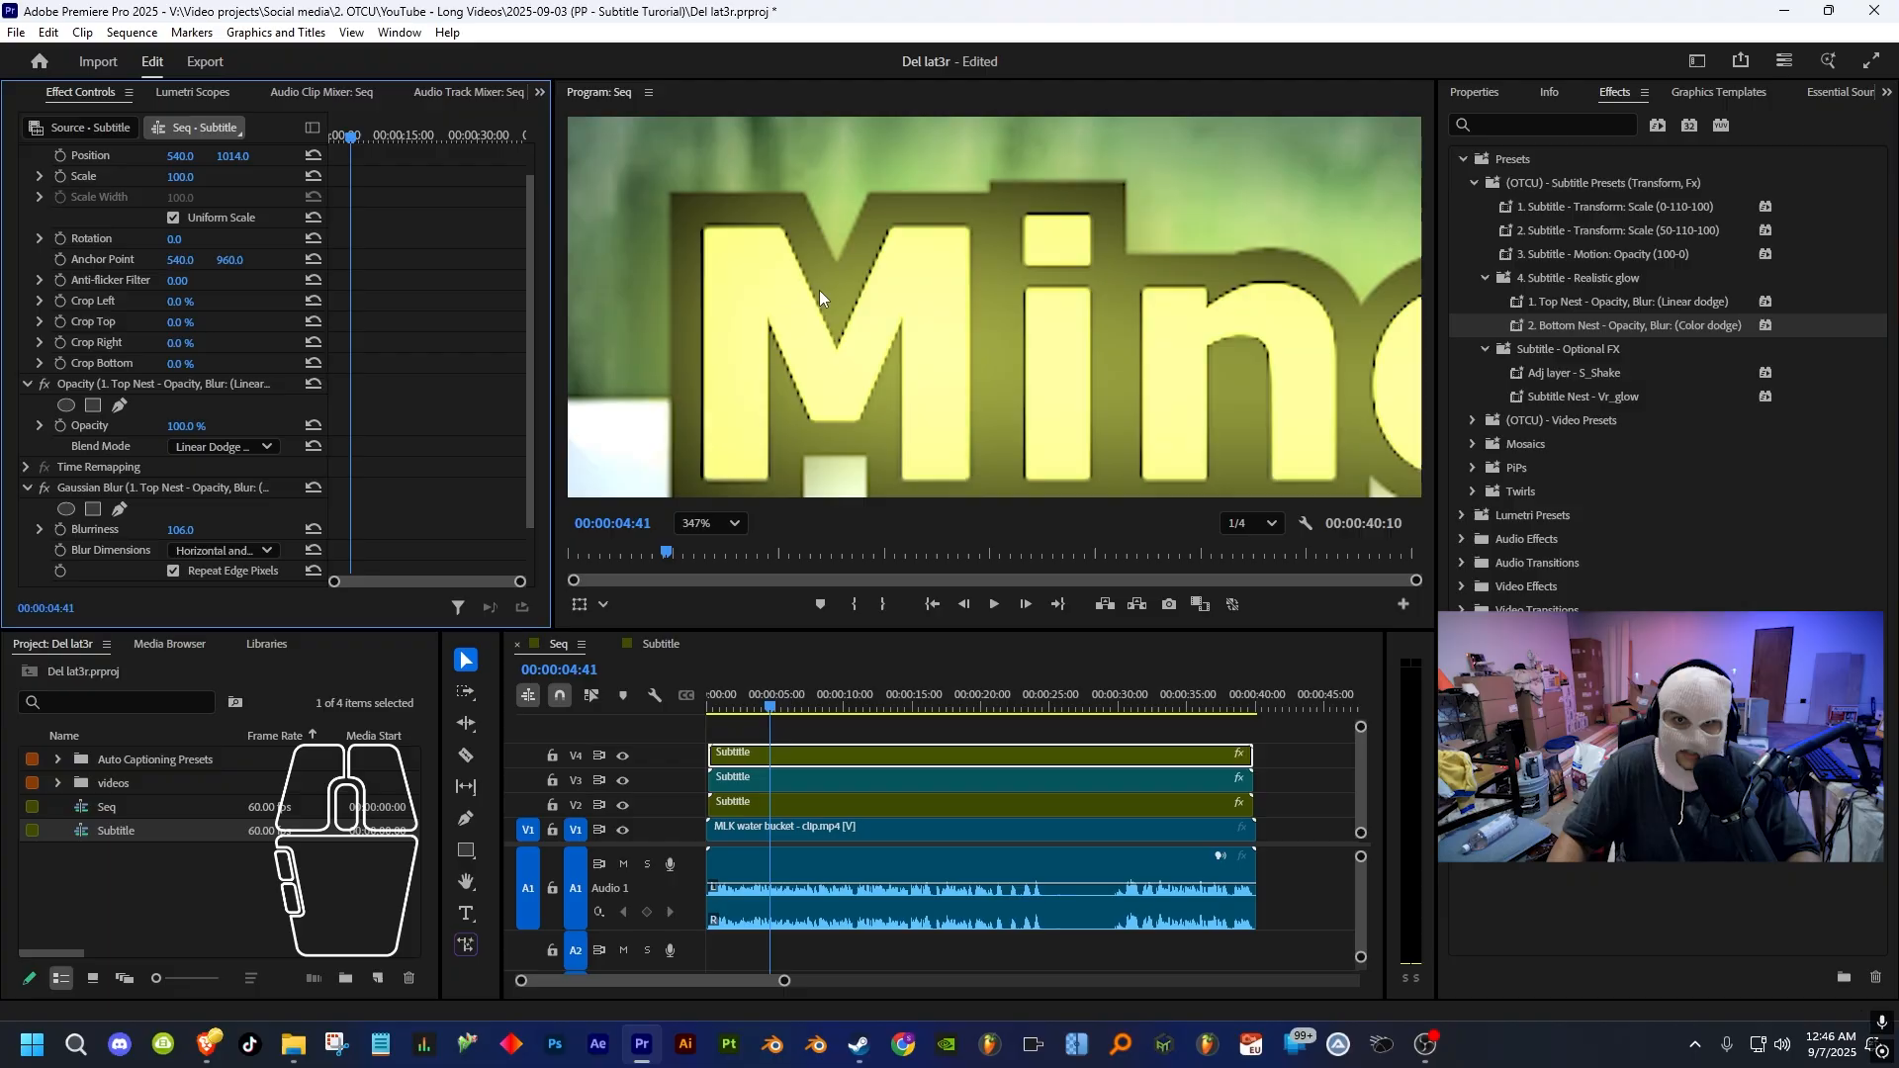
pyautogui.scroll(-7, 821, 294)
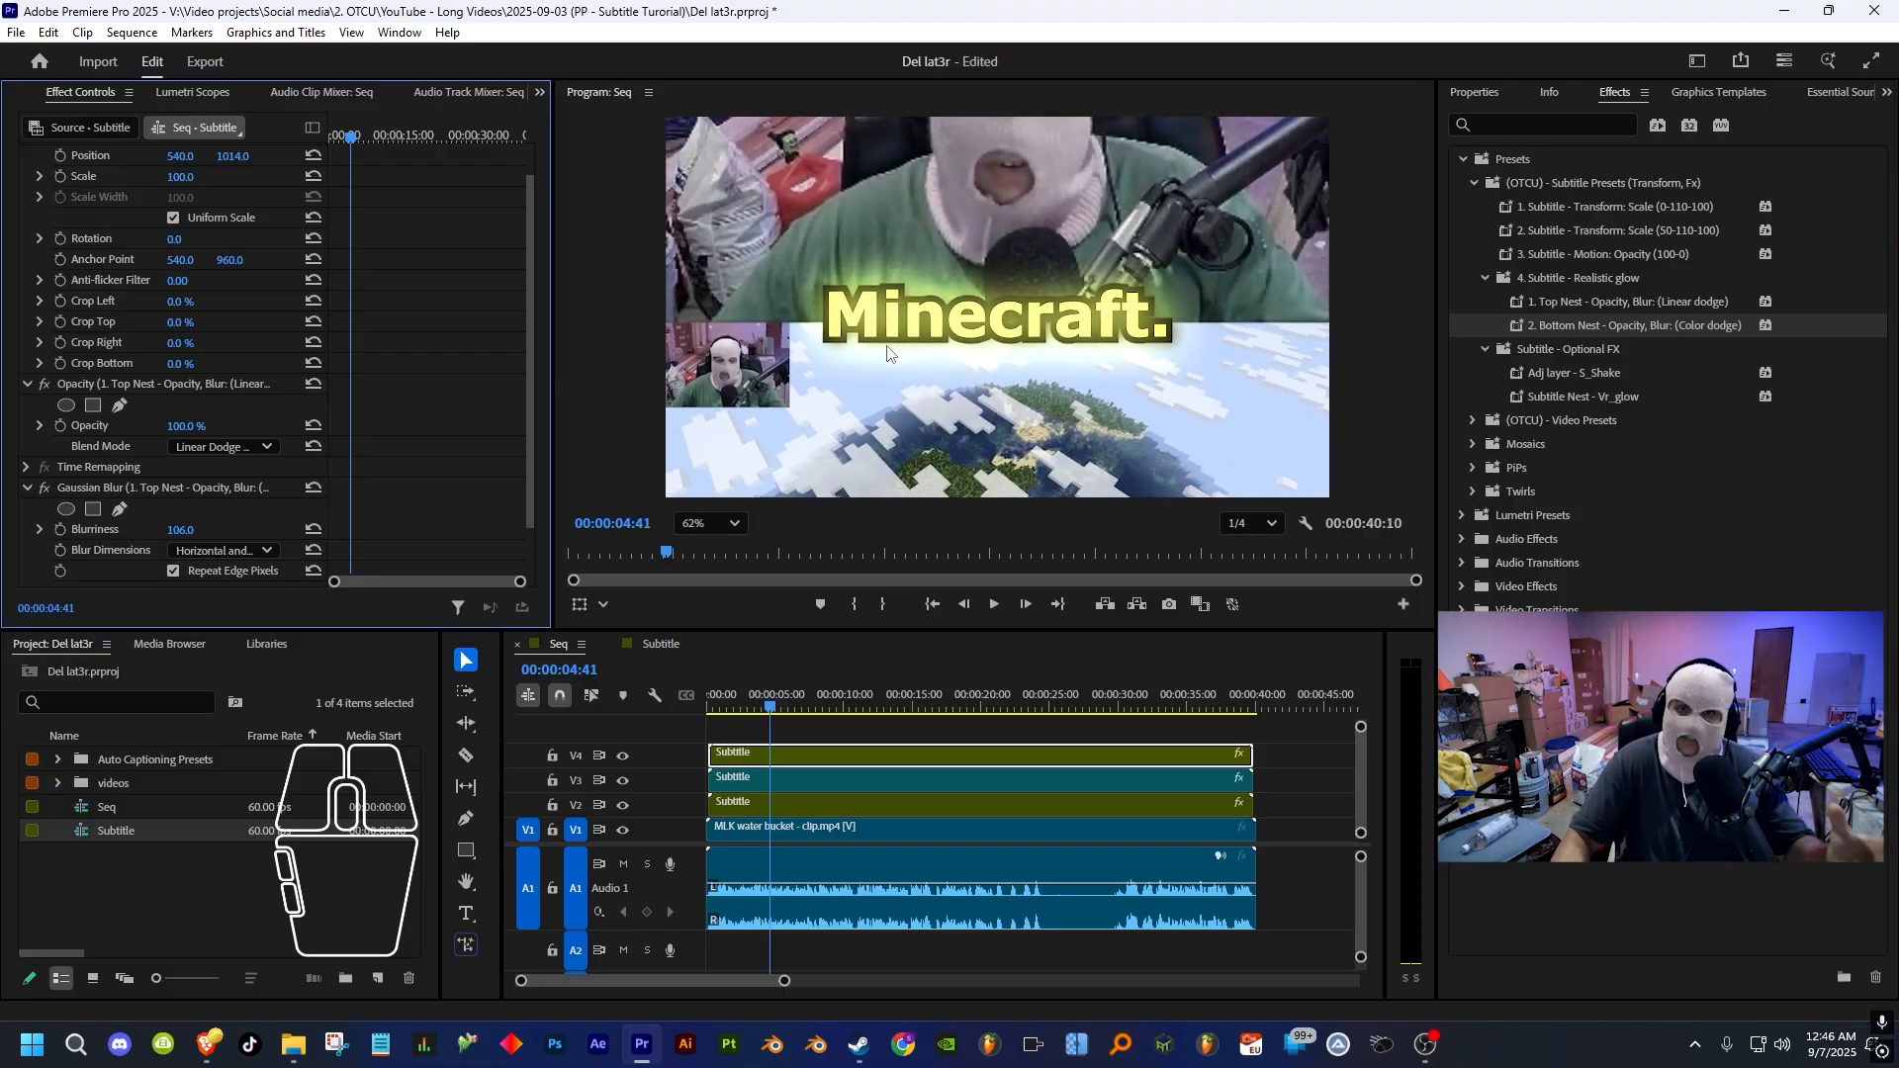
pyautogui.scroll(-1, 889, 358)
pyautogui.scroll(2, 953, 297)
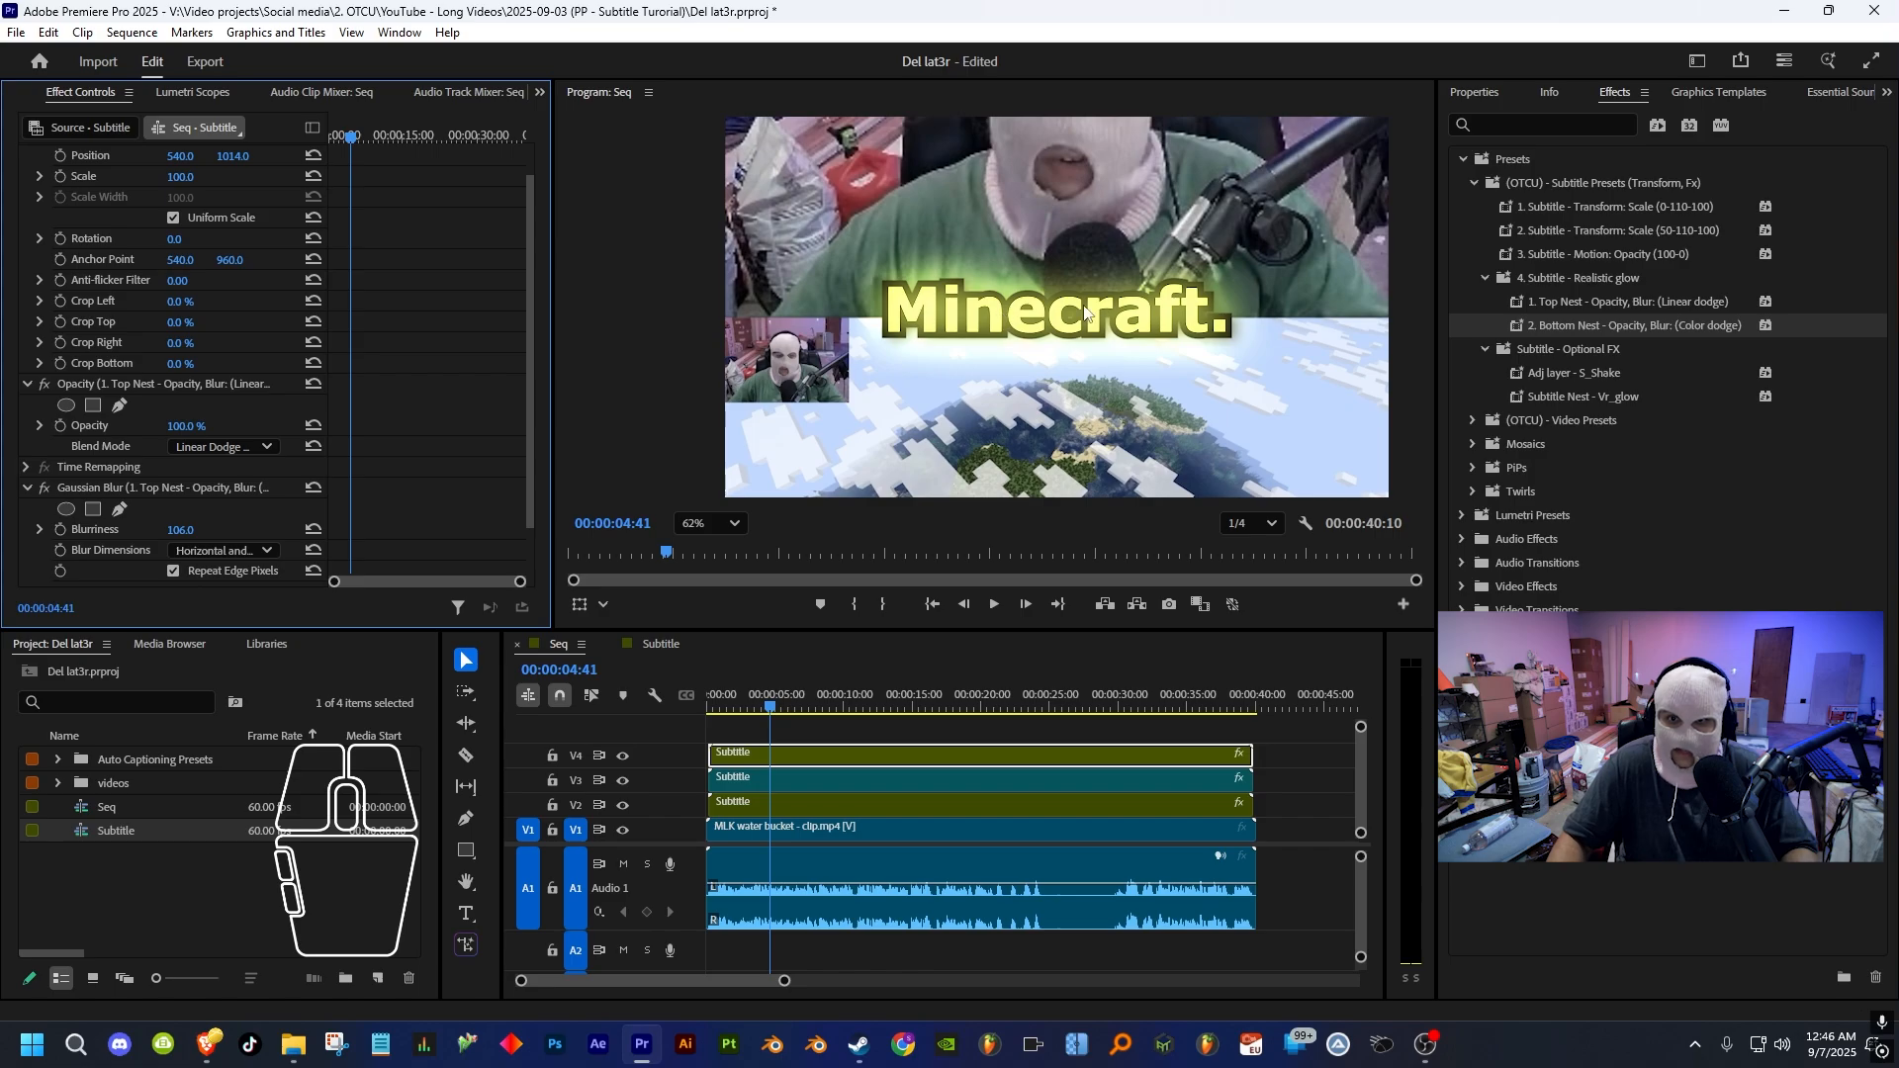
pyautogui.scroll(-1, 1088, 328)
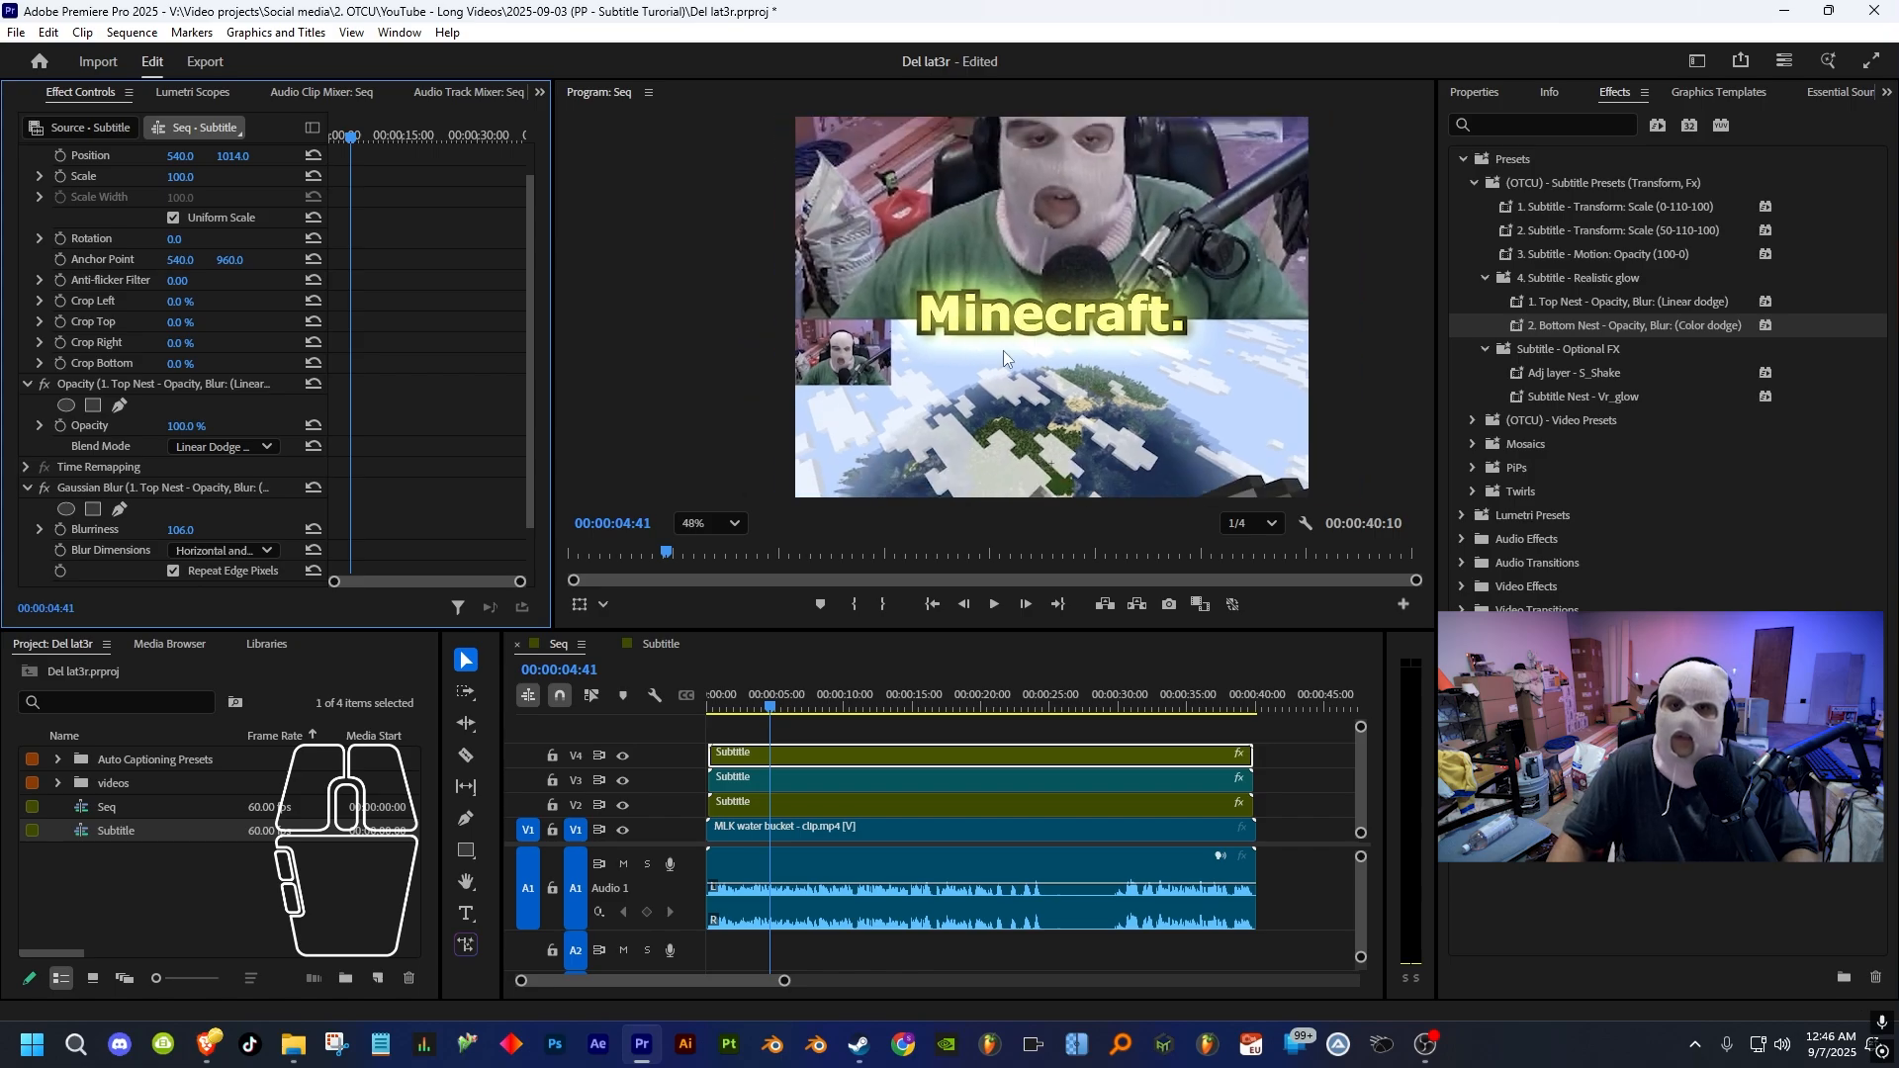
# - Try an opacity of 0% on the top Subtitle nest, inspect the caption and undo the change
pyautogui.moveTo(186, 428); pyautogui.dragTo(69, 428)
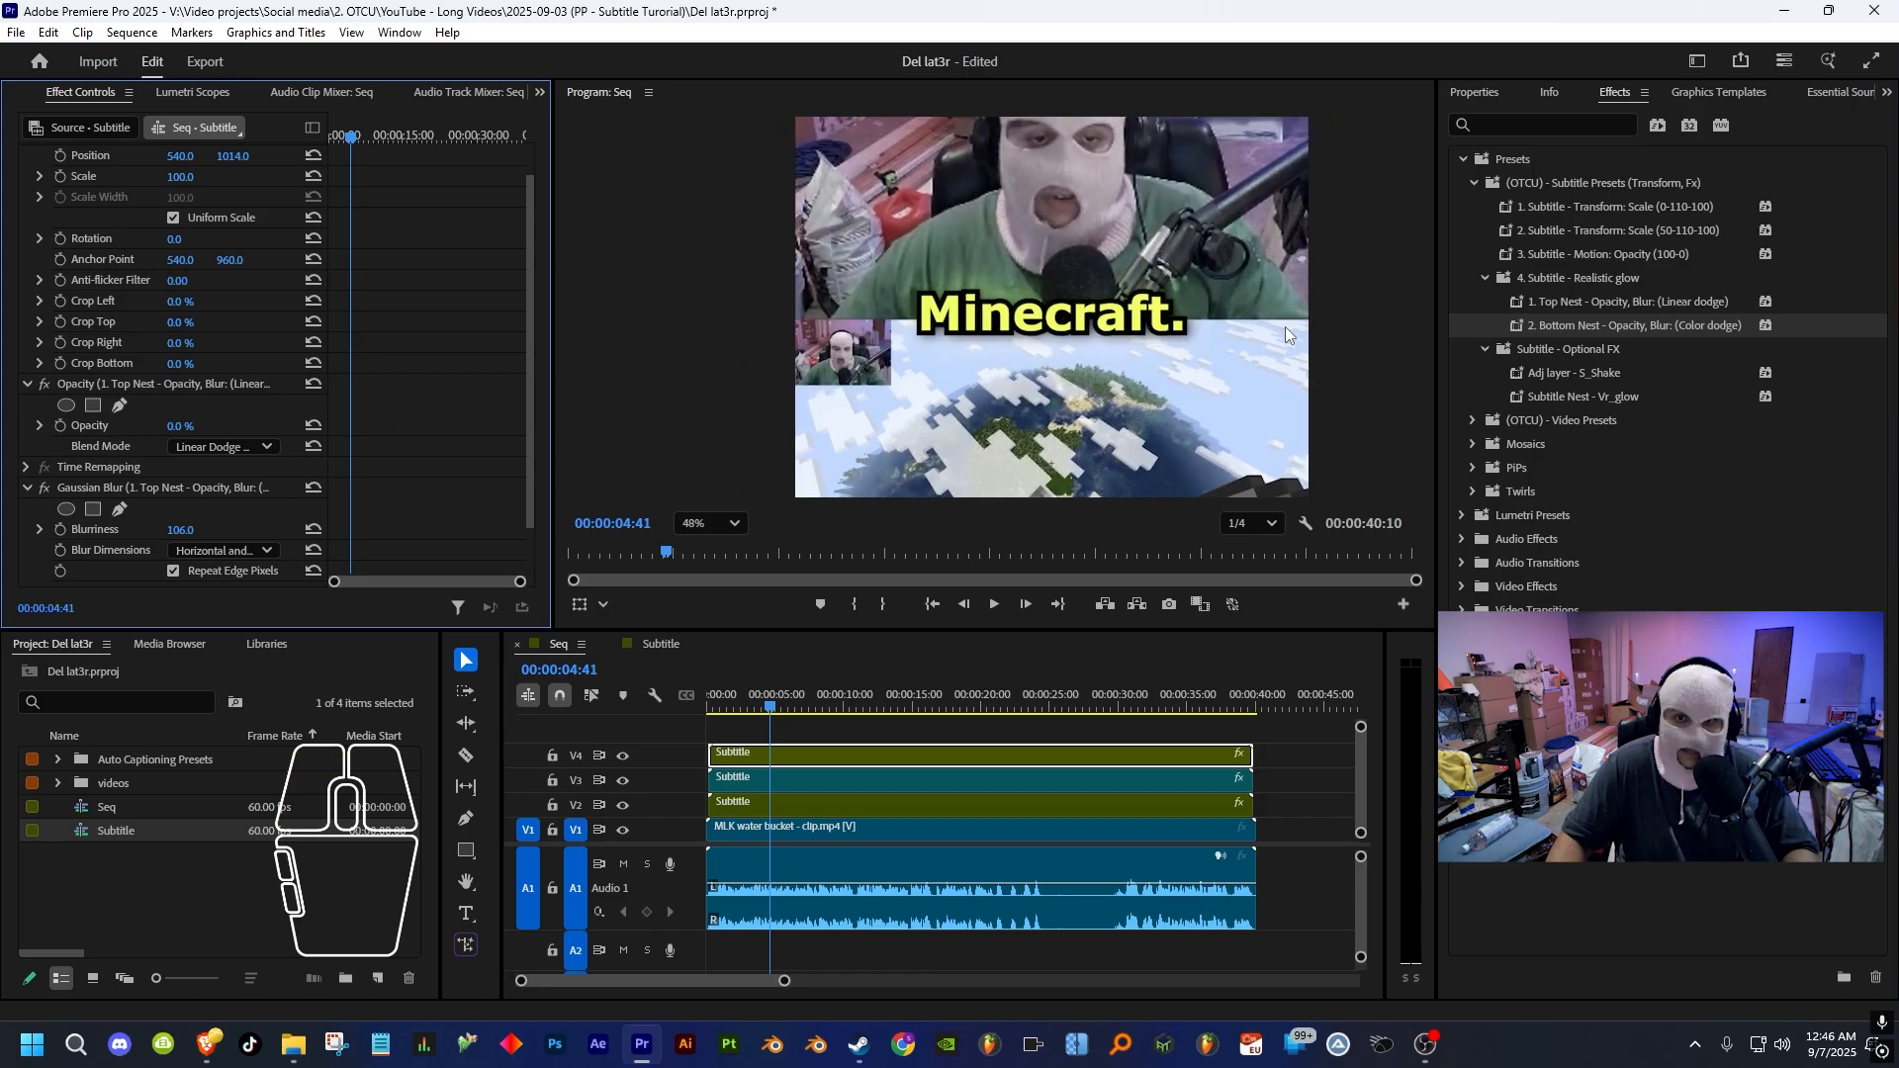
pyautogui.scroll(4, 1135, 304)
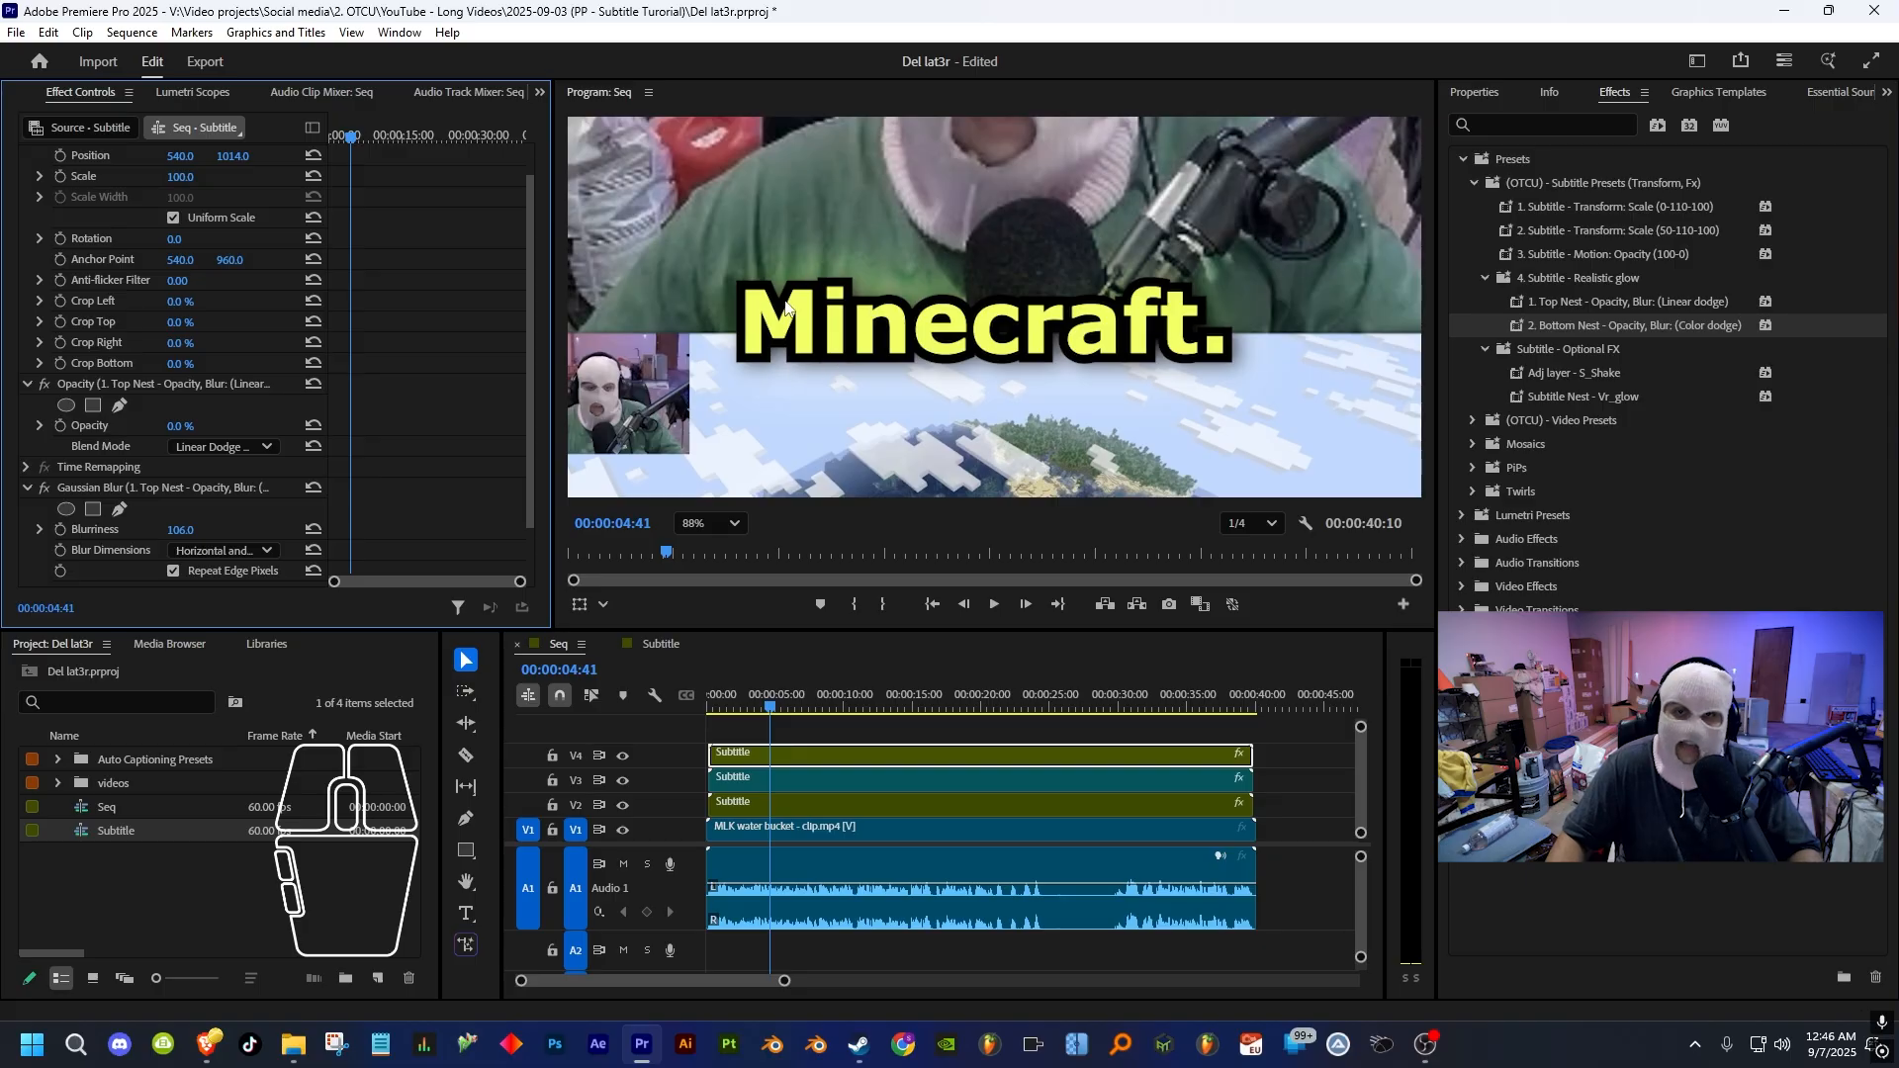
pyautogui.scroll(-3, 815, 284)
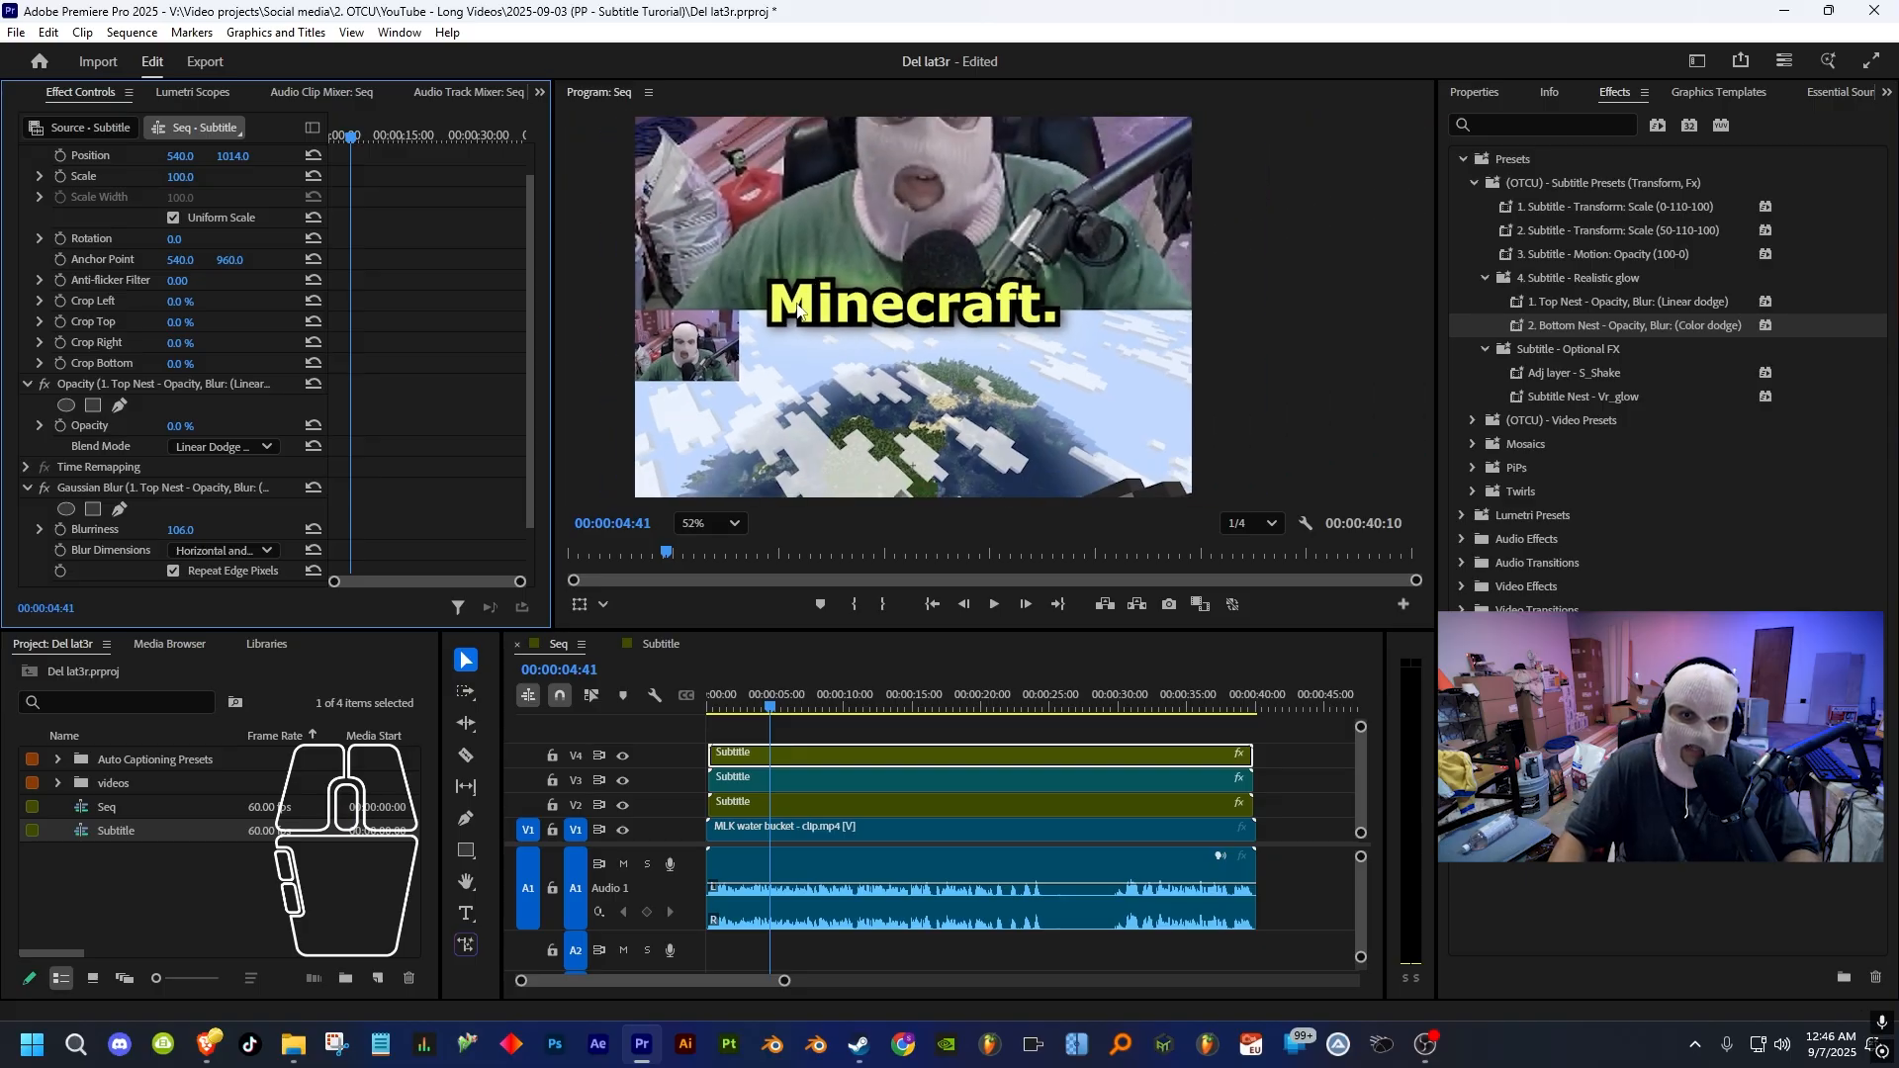
pyautogui.hotkey('ctrl', 'z')
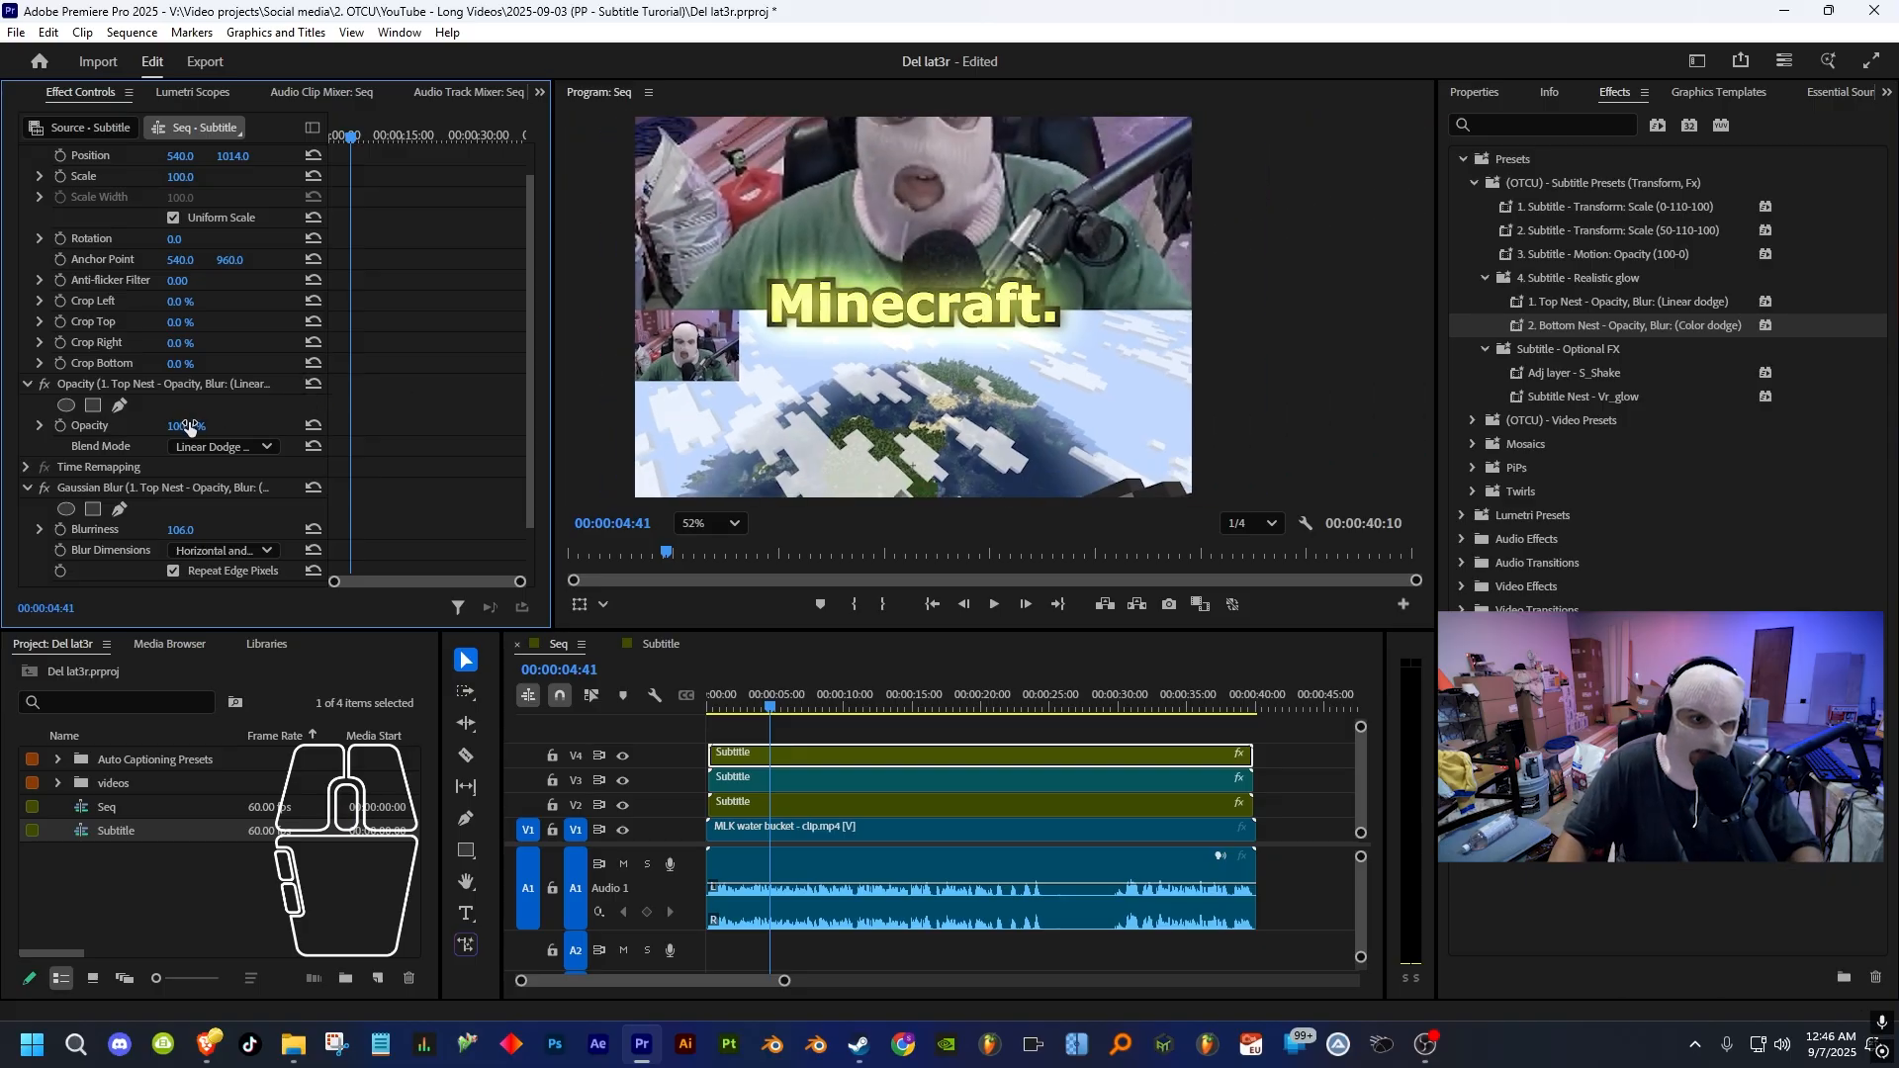
# - Try different Opacity and Gaussian Blur Blurriness values on the top Subtitle nest to compare the glow
pyautogui.moveTo(186, 427); pyautogui.dragTo(108, 426)
pyautogui.moveTo(179, 529); pyautogui.dragTo(113, 529)
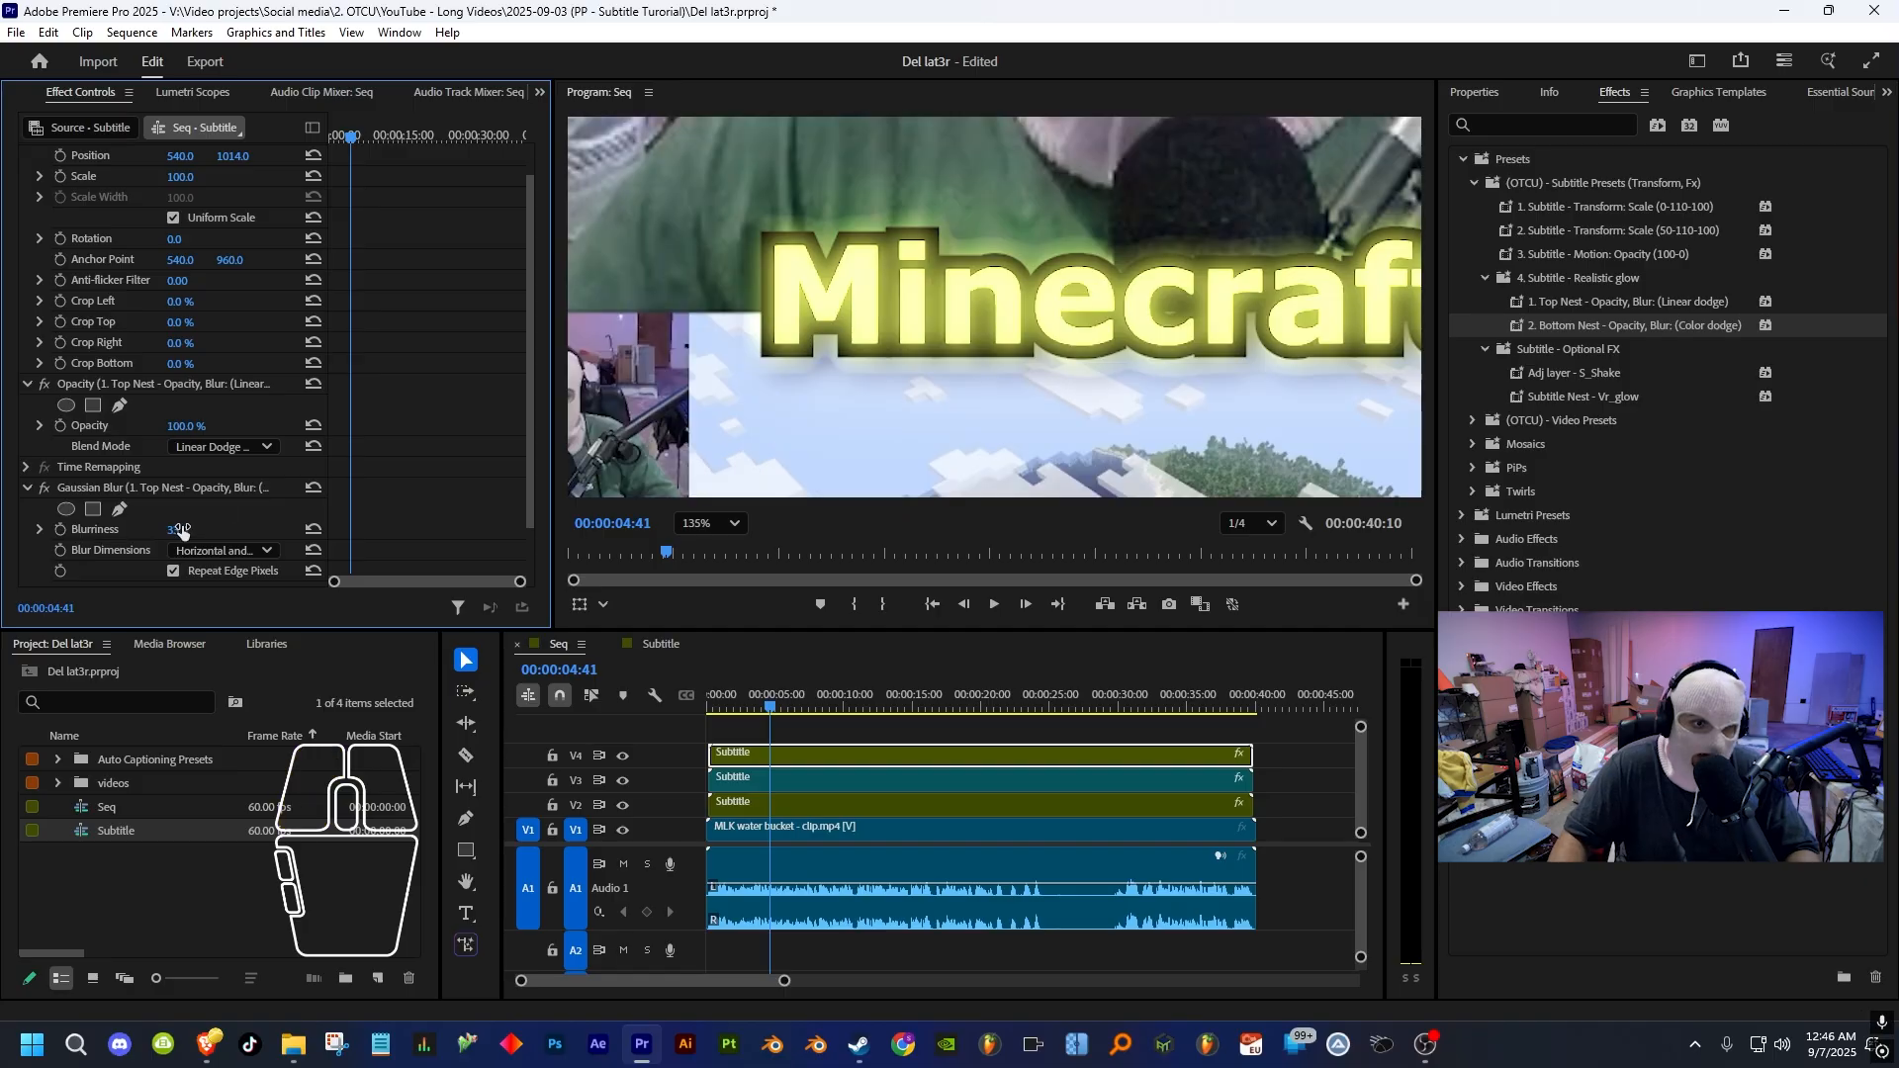
pyautogui.moveTo(175, 529)
pyautogui.mouseDown()
pyautogui.moveTo(223, 530)
pyautogui.moveTo(188, 530)
pyautogui.mouseUp()
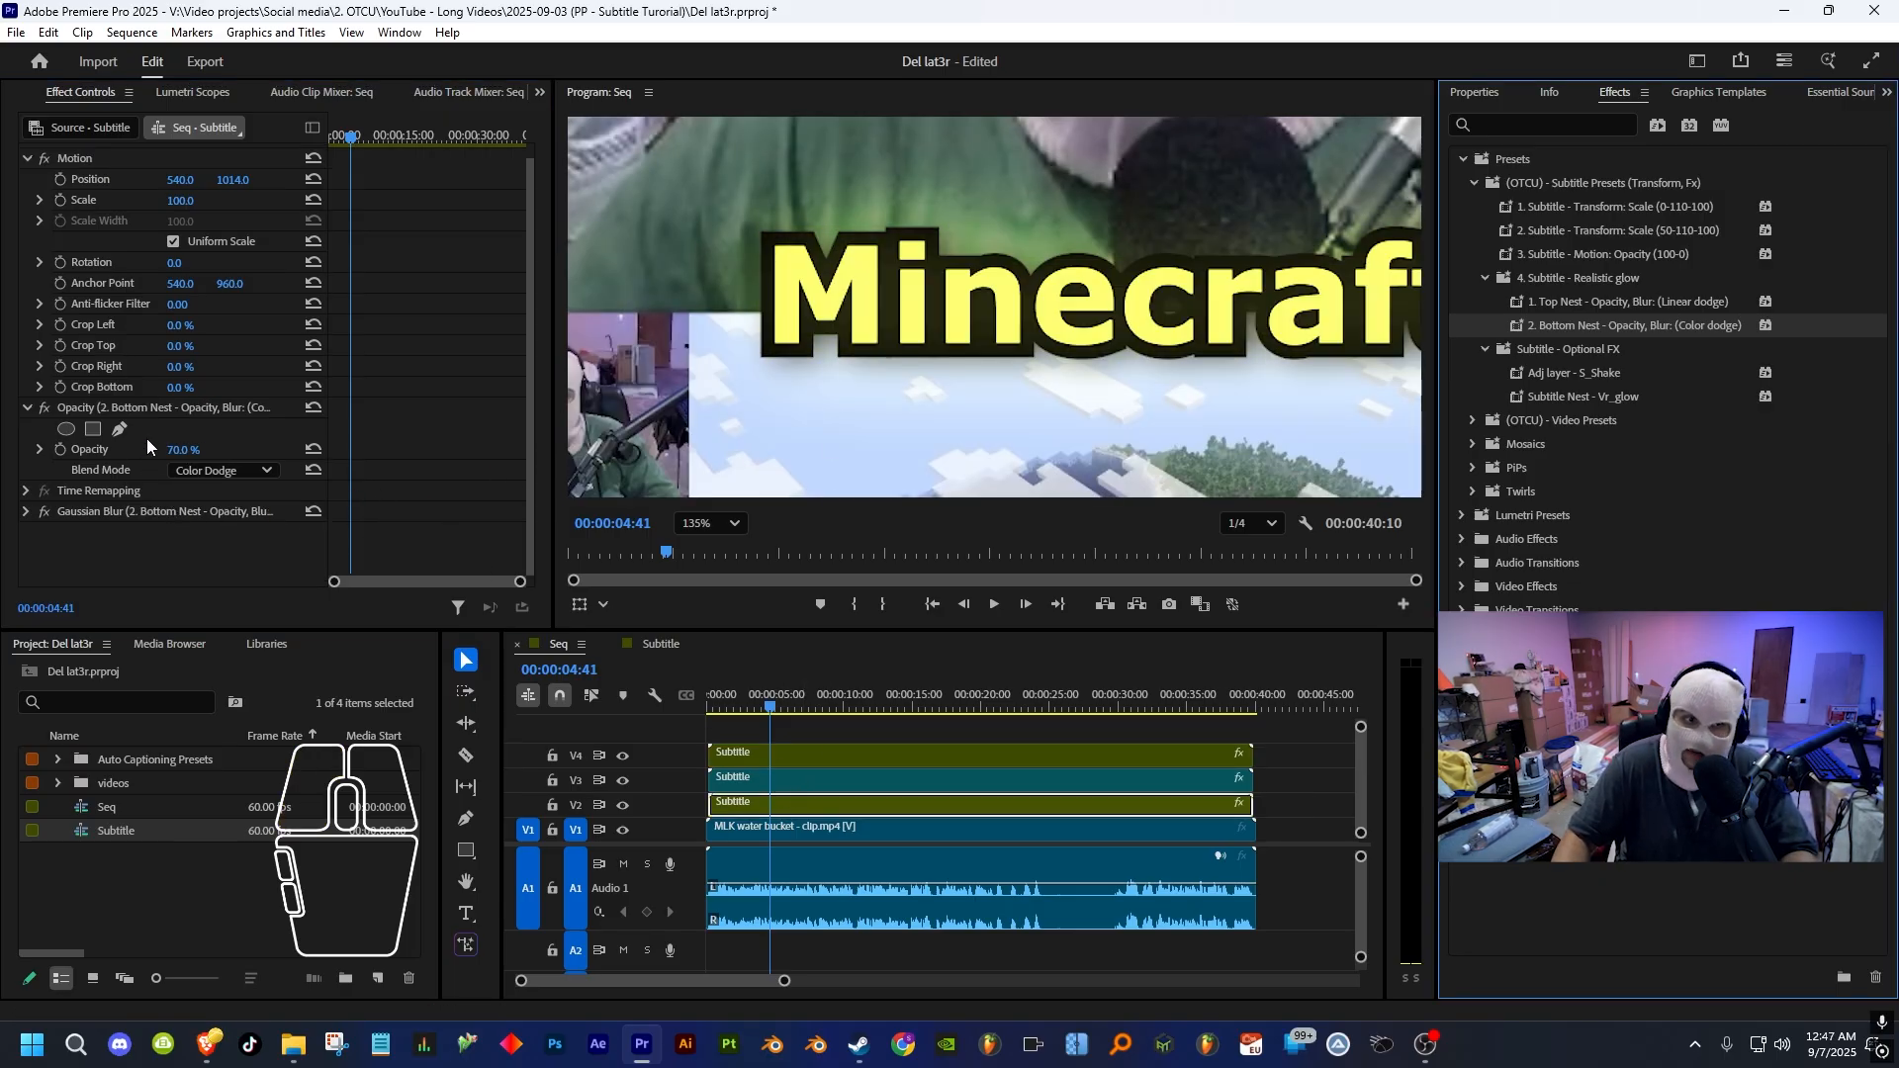
# - Try different Opacity and Gaussian Blur Blurriness values on the bottom Subtitle nest on V2, undoing each change
pyautogui.moveTo(178, 450); pyautogui.dragTo(348, 542)
pyautogui.hotkey('ctrl', 'z')
pyautogui.click(25, 509)
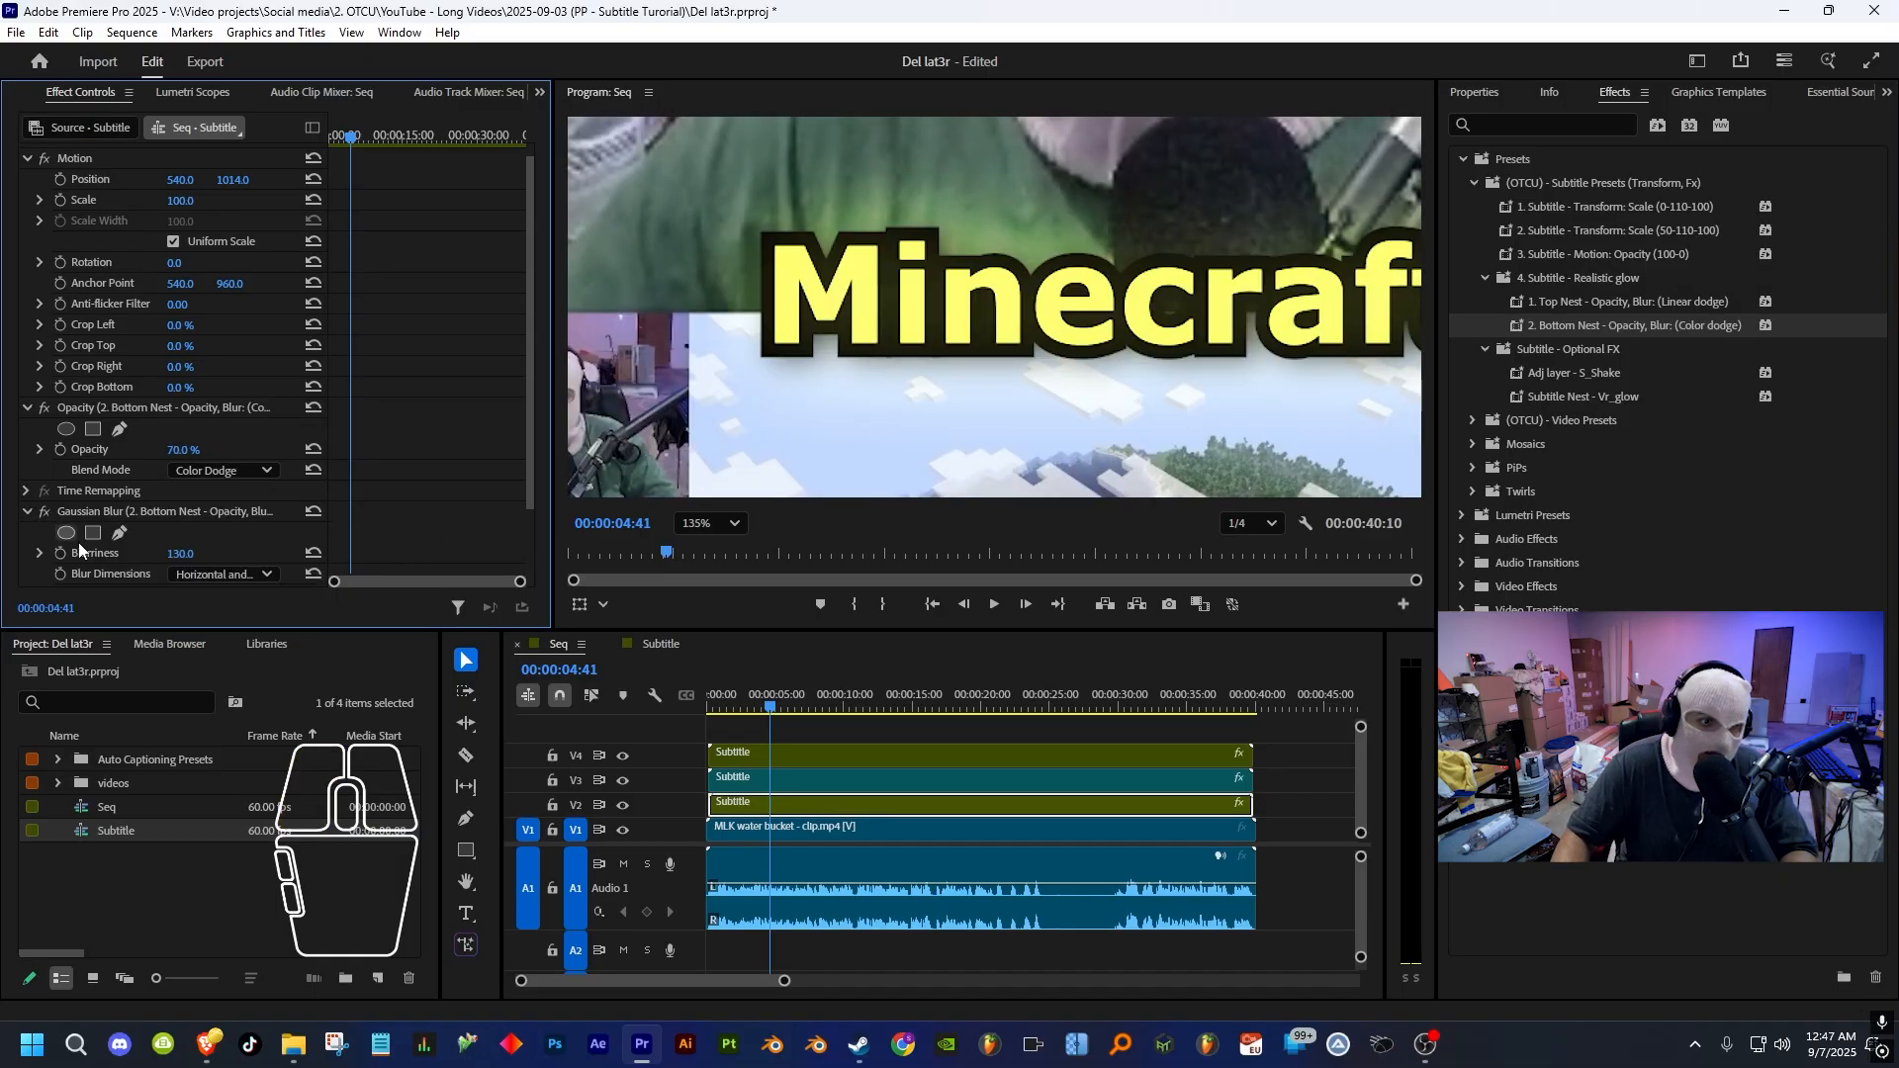
pyautogui.moveTo(172, 553); pyautogui.dragTo(193, 553)
pyautogui.hotkey('ctrl', 'z')
# - Open the Subtitle nested sequence from its middle copy on V3 to reach all the caption clips
pyautogui.scroll(-2, 846, 754)
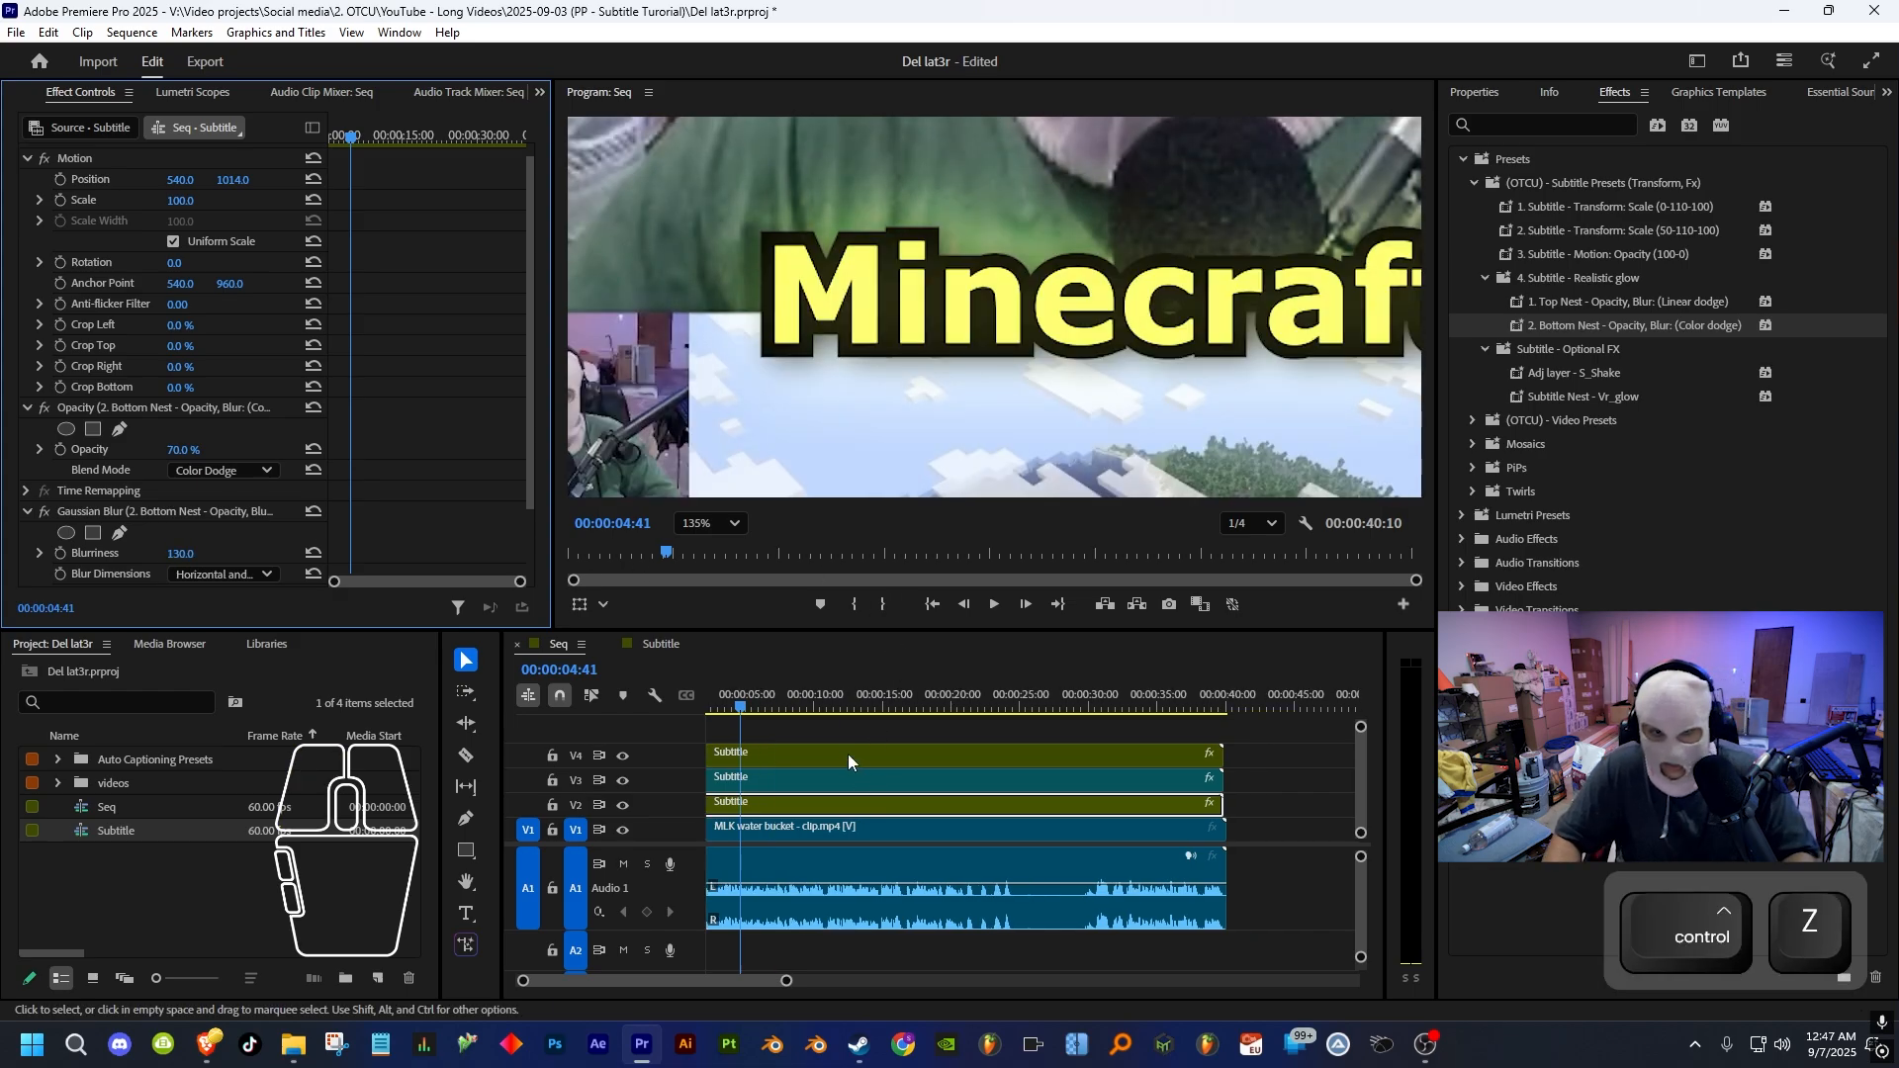
pyautogui.scroll(2, 851, 756)
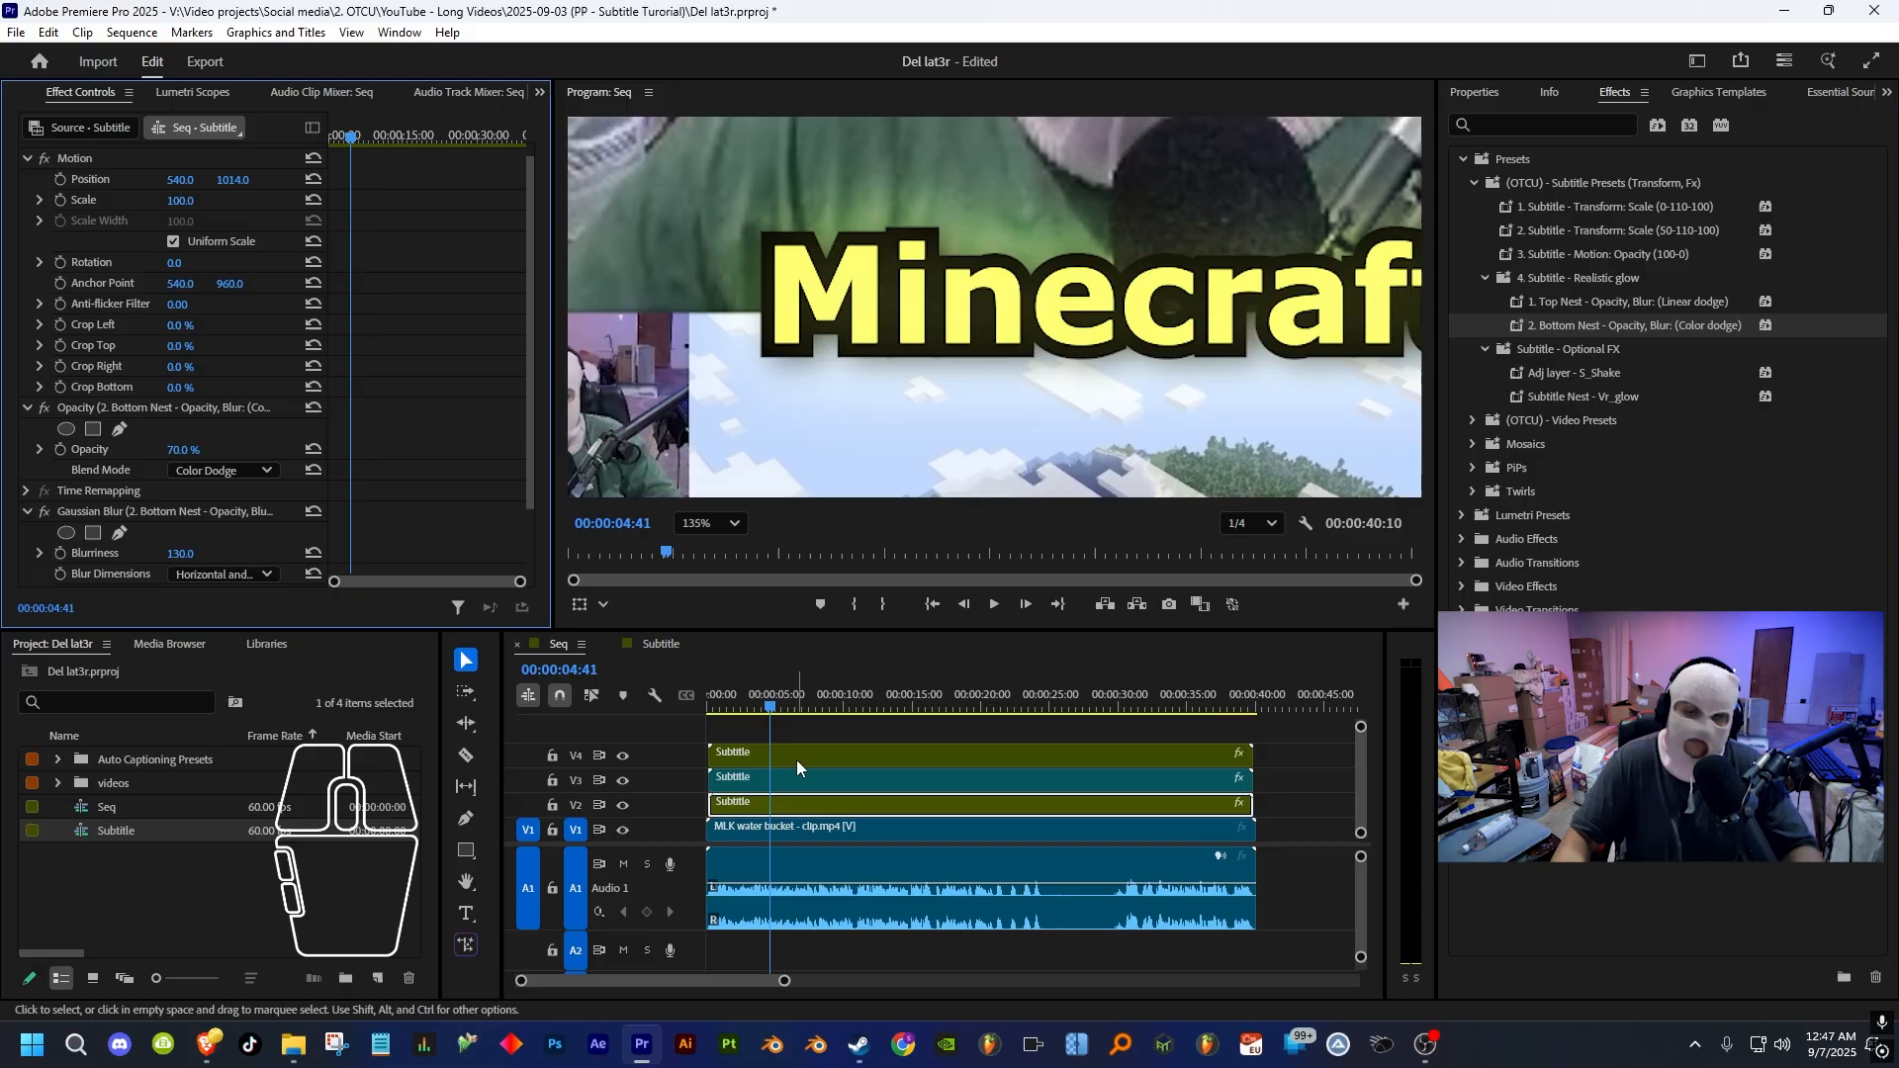
pyautogui.doubleClick(793, 785)
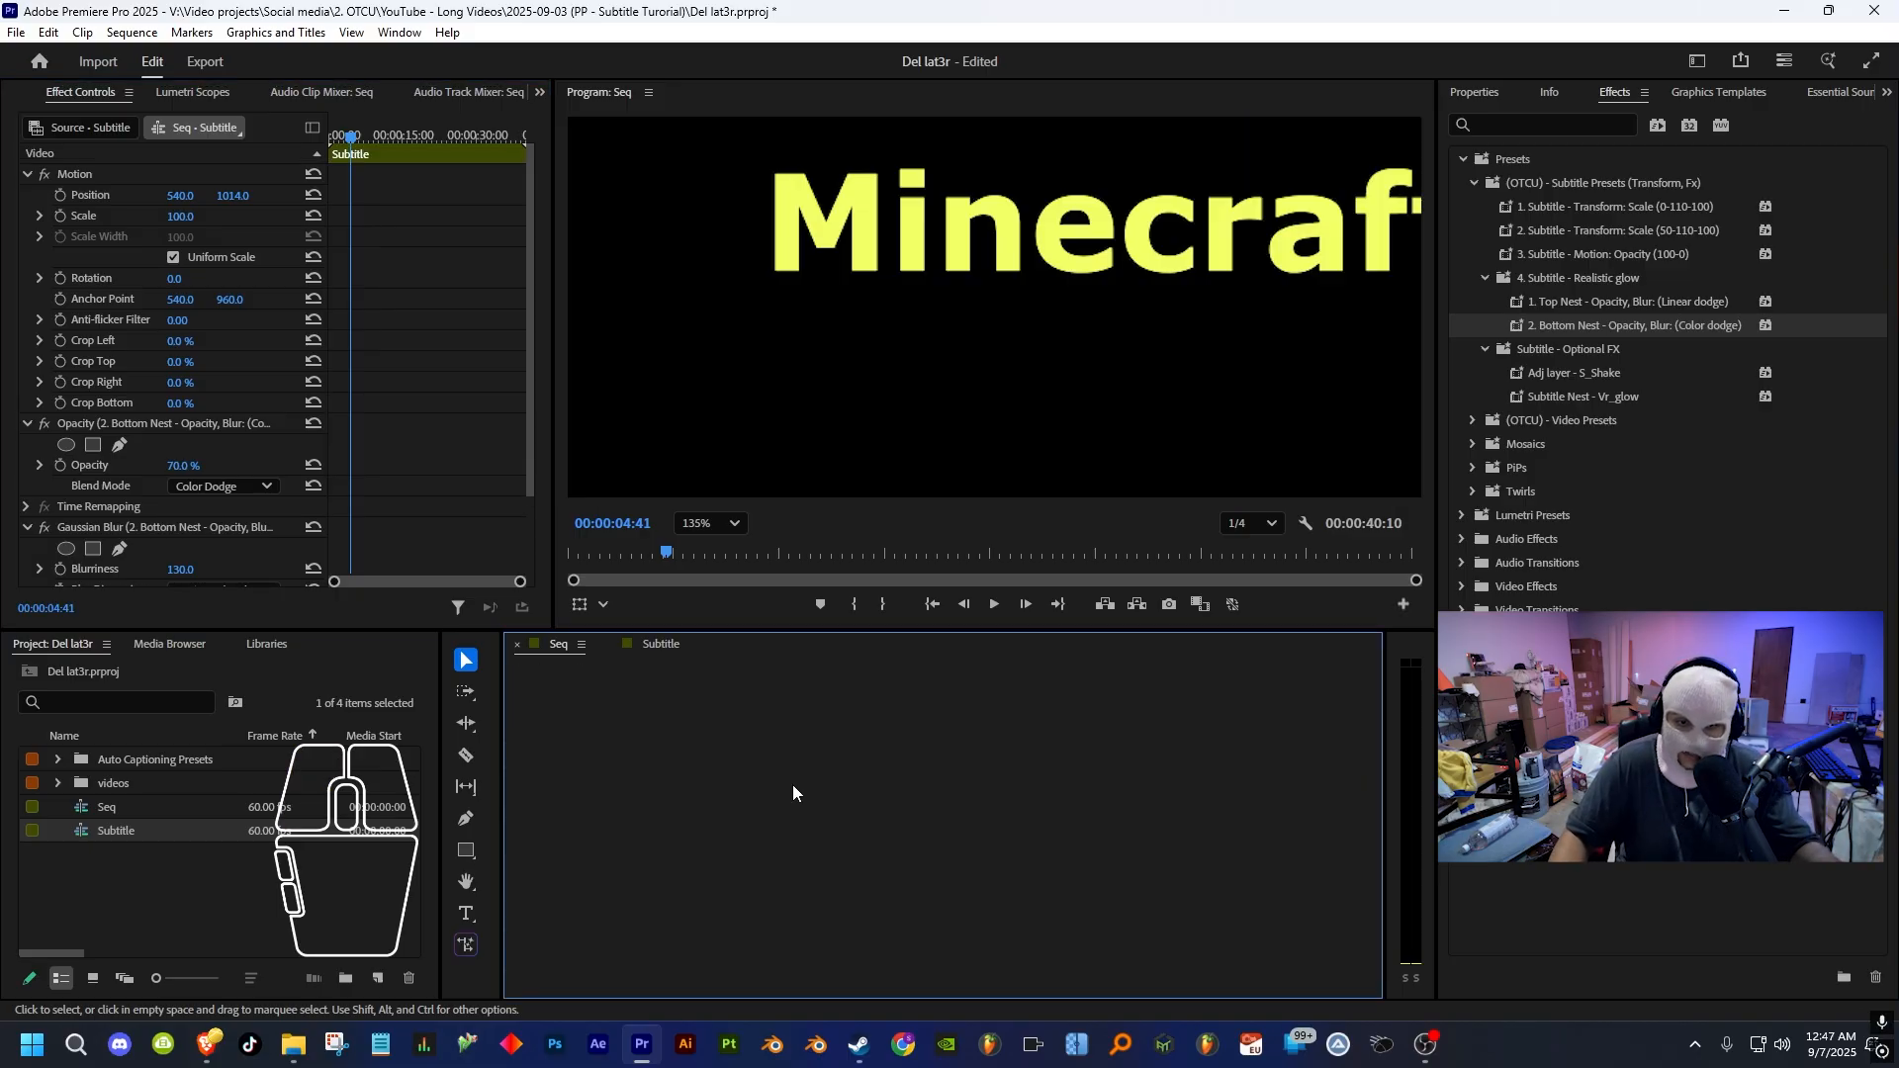
pyautogui.scroll(-2, 1113, 792)
pyautogui.scroll(-2, 1115, 800)
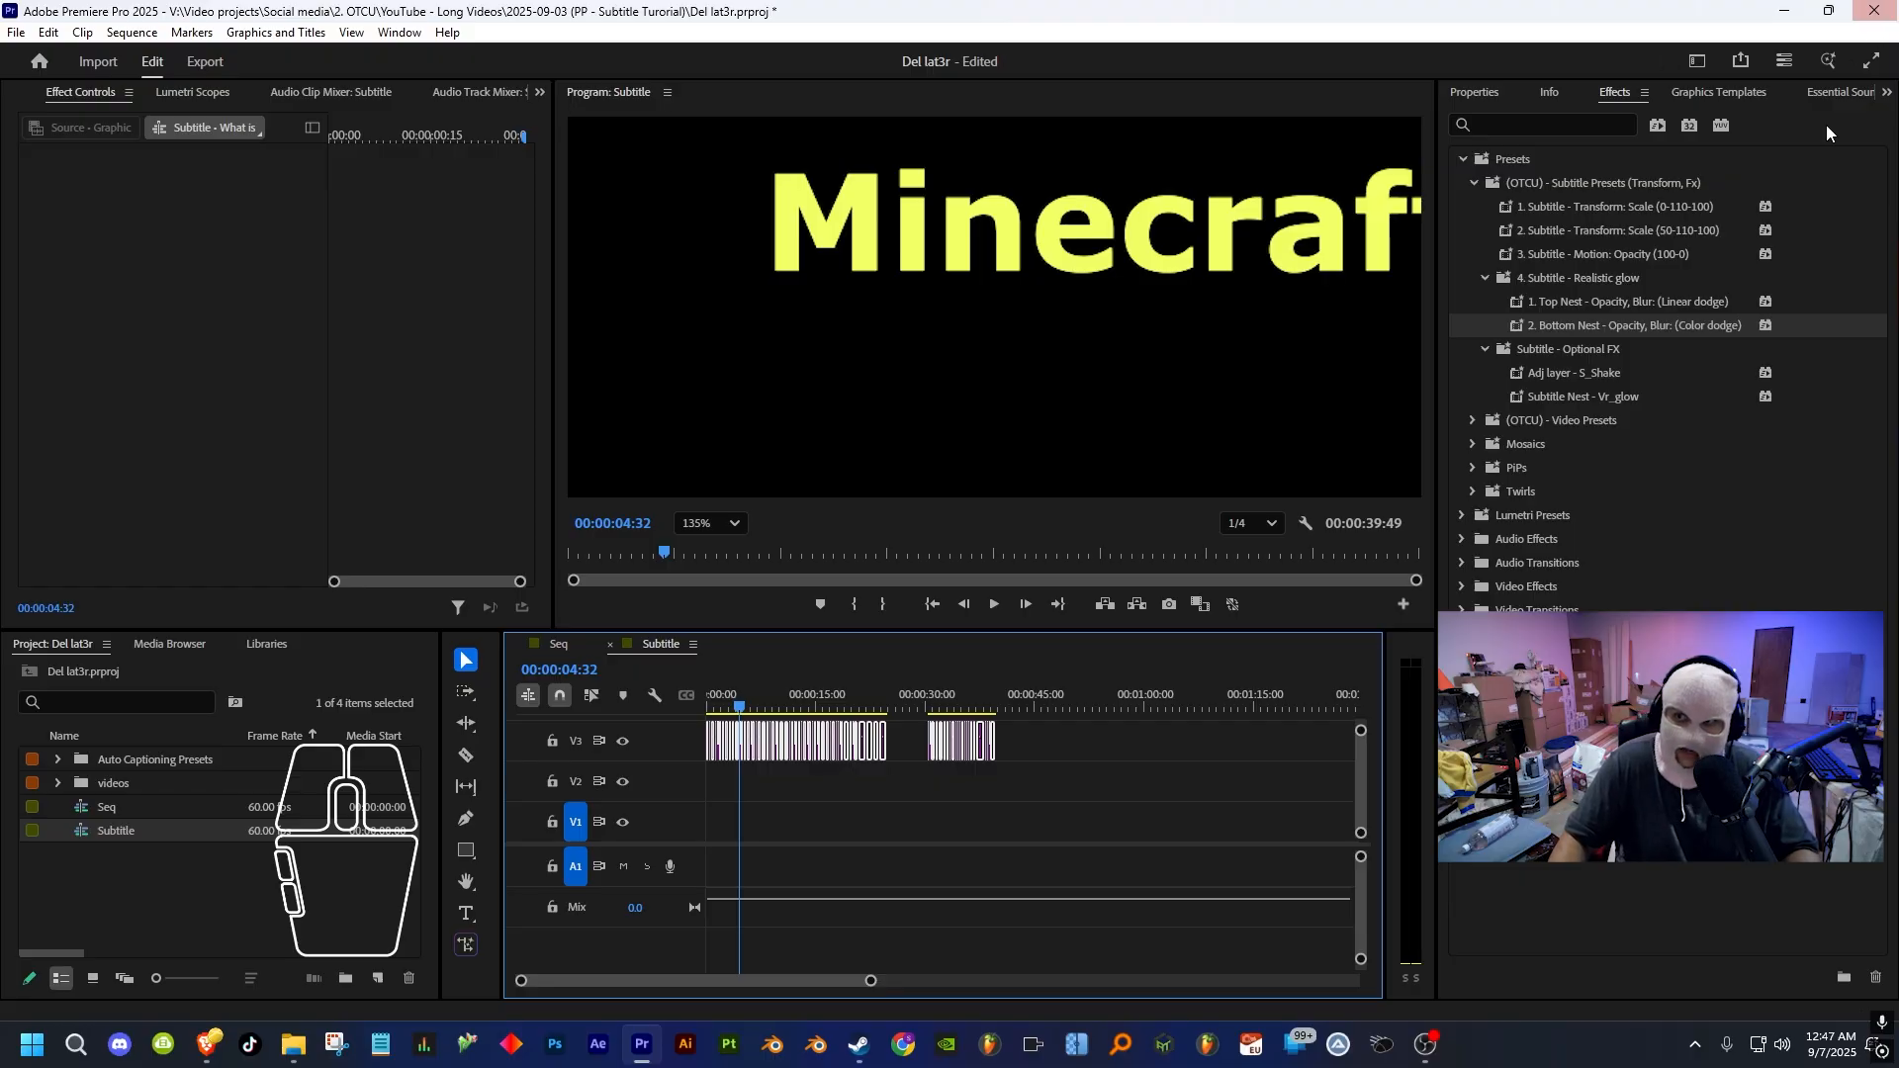
# - Change the fill colour of all the caption clips to red FF4949 and return to the Seq sequence
pyautogui.click(1887, 92)
pyautogui.click(1820, 131)
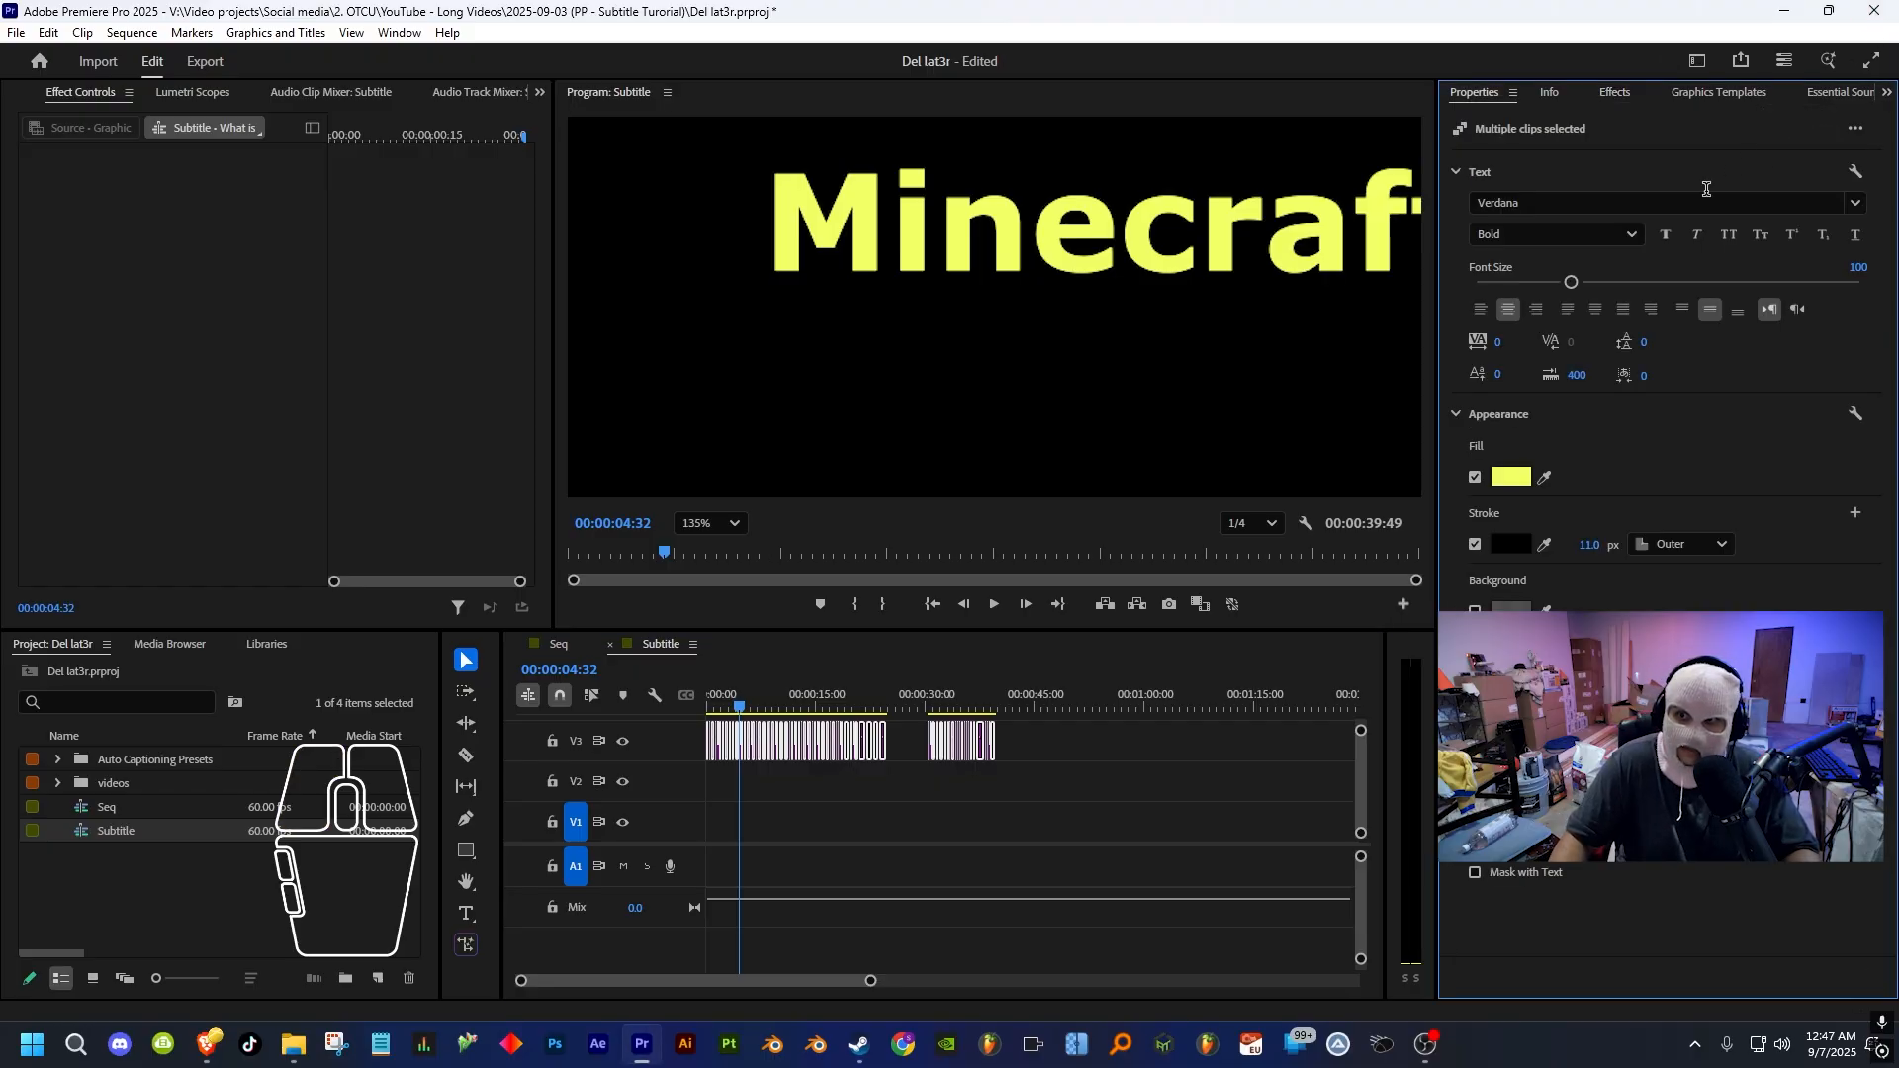
pyautogui.click(1514, 478)
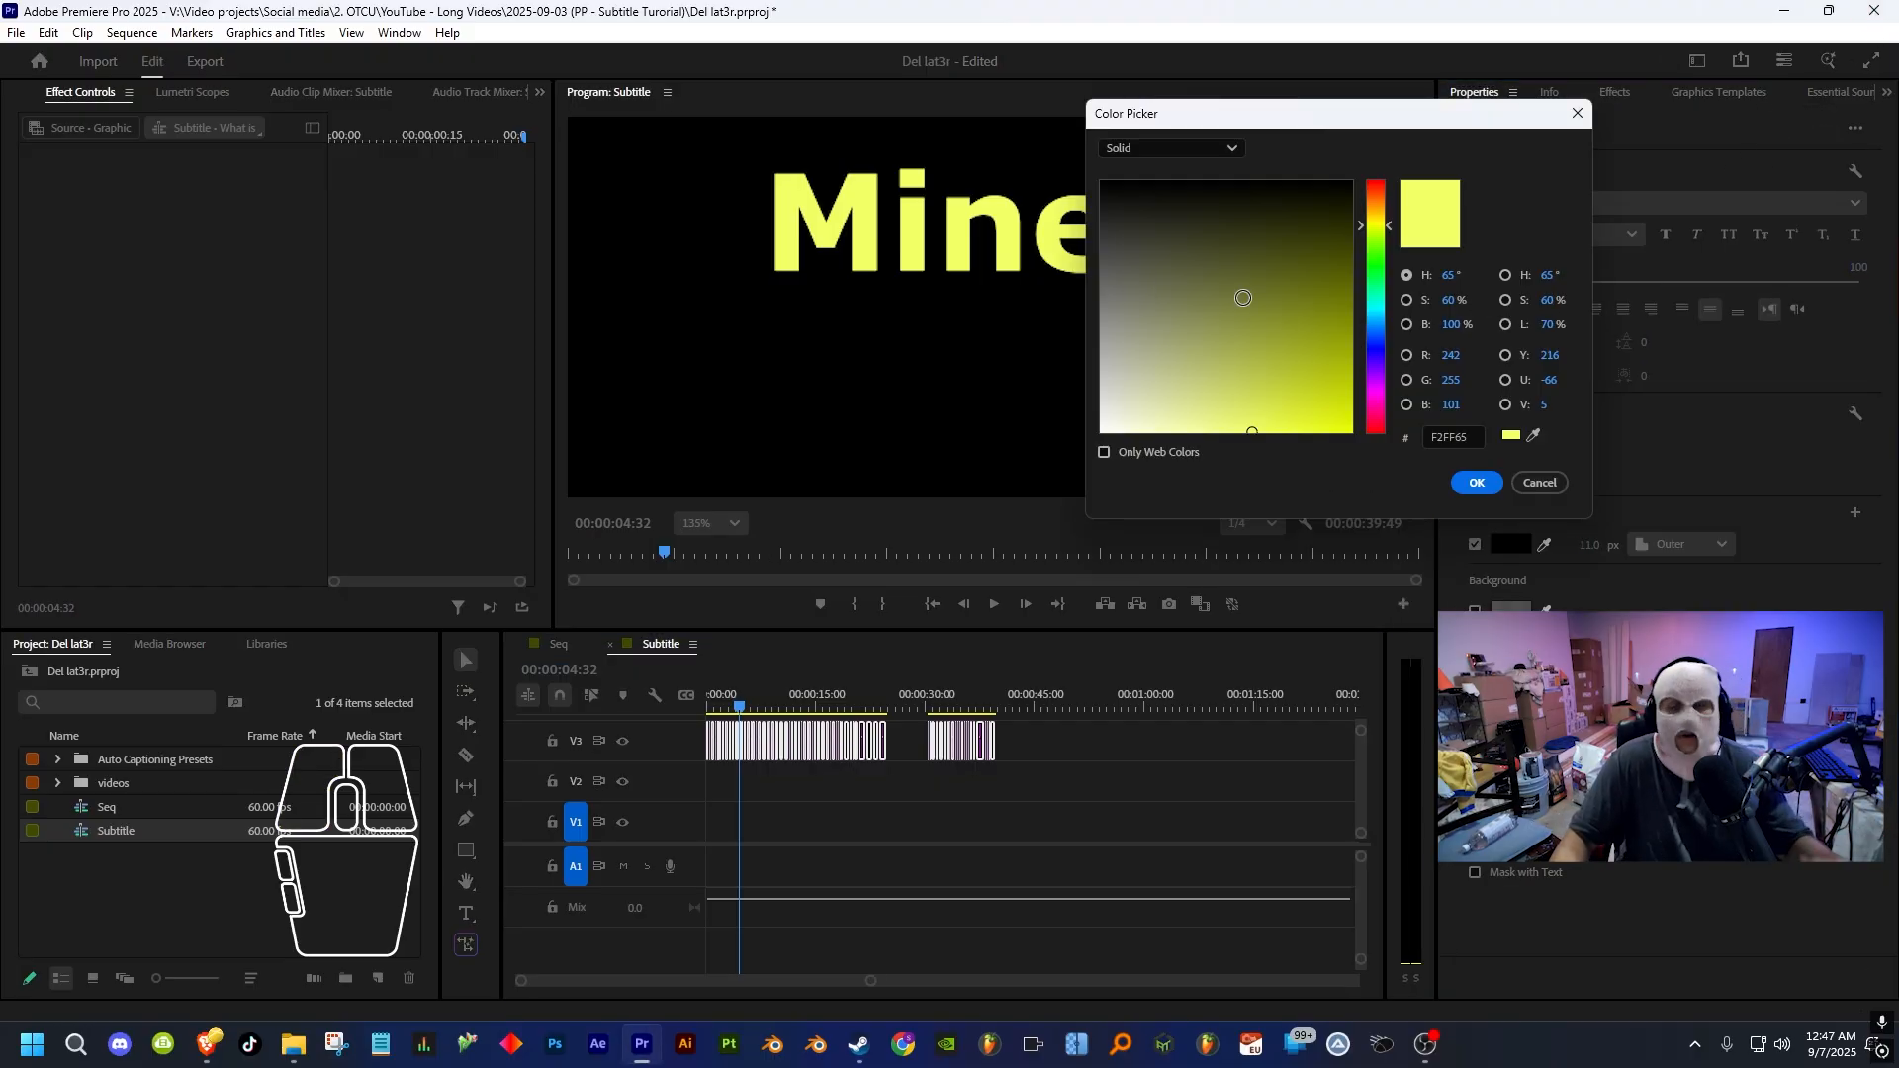
pyautogui.moveTo(1246, 277); pyautogui.dragTo(1305, 501)
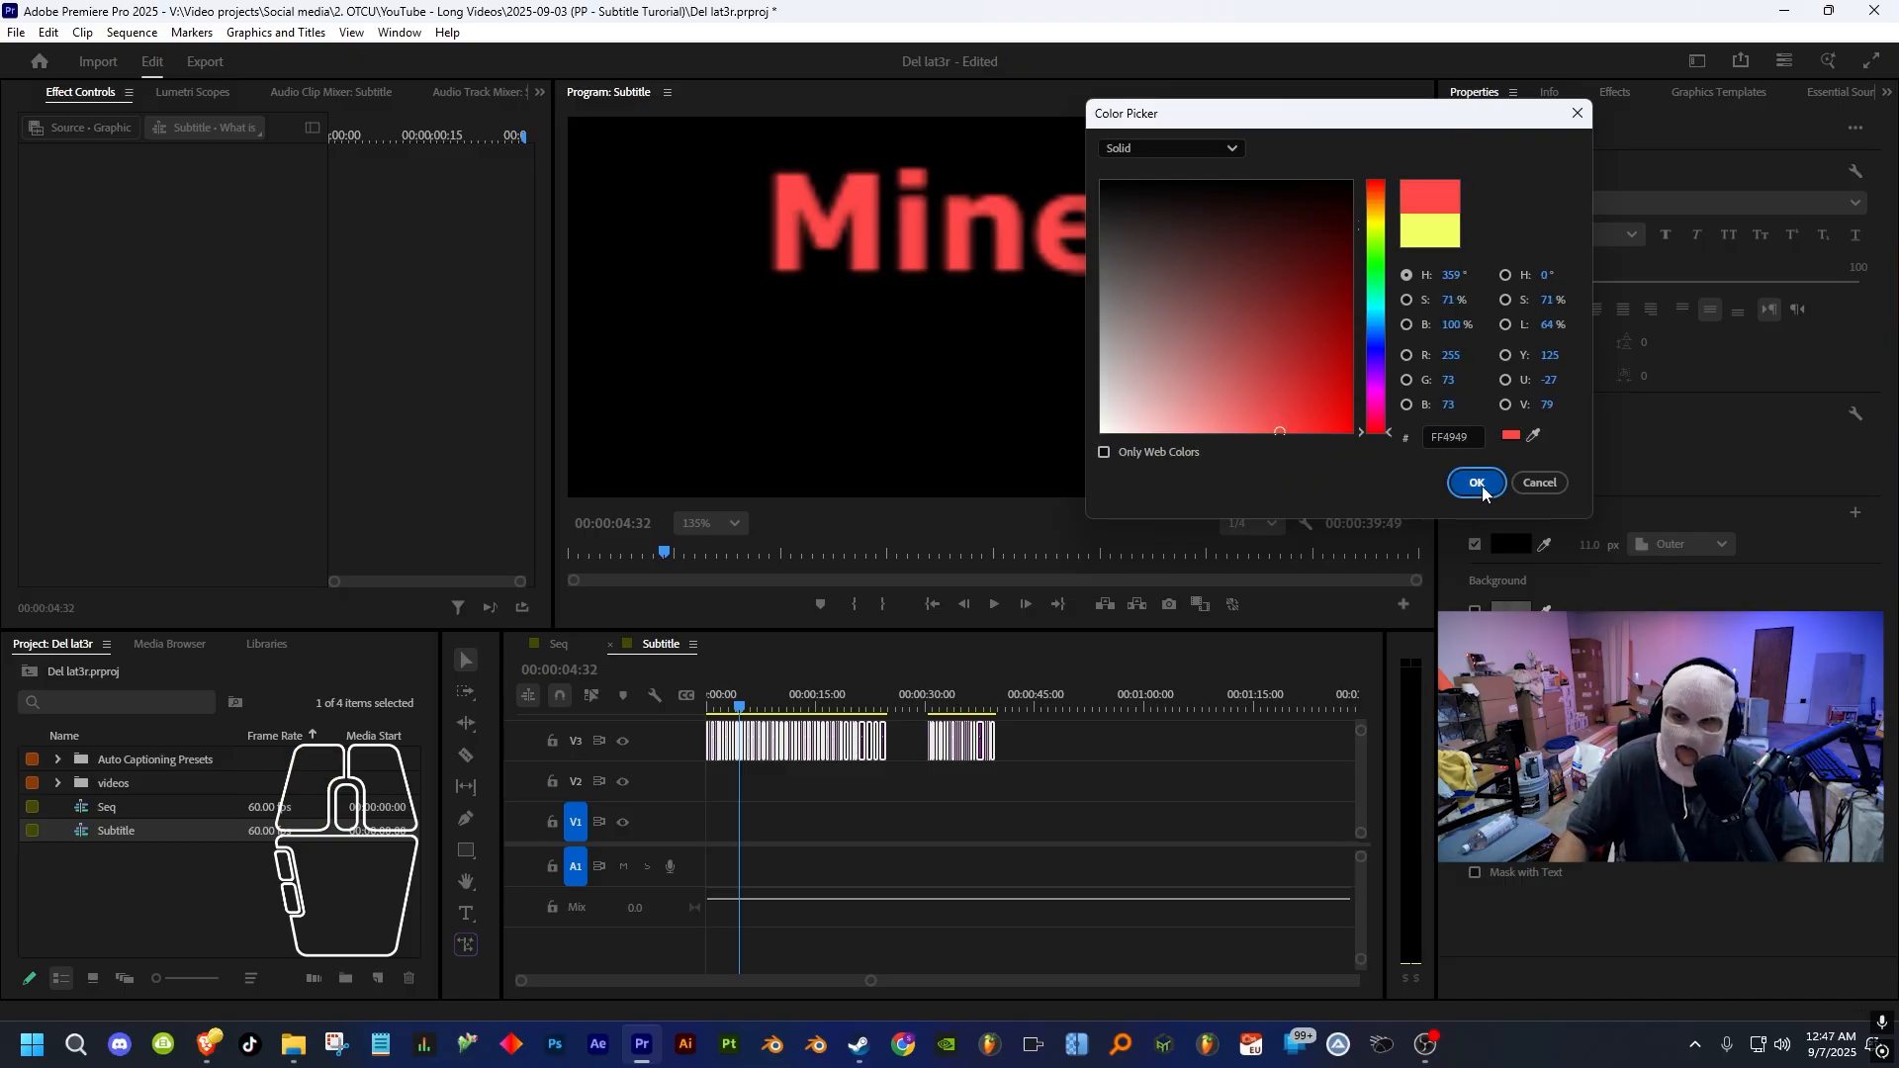
pyautogui.click(1477, 484)
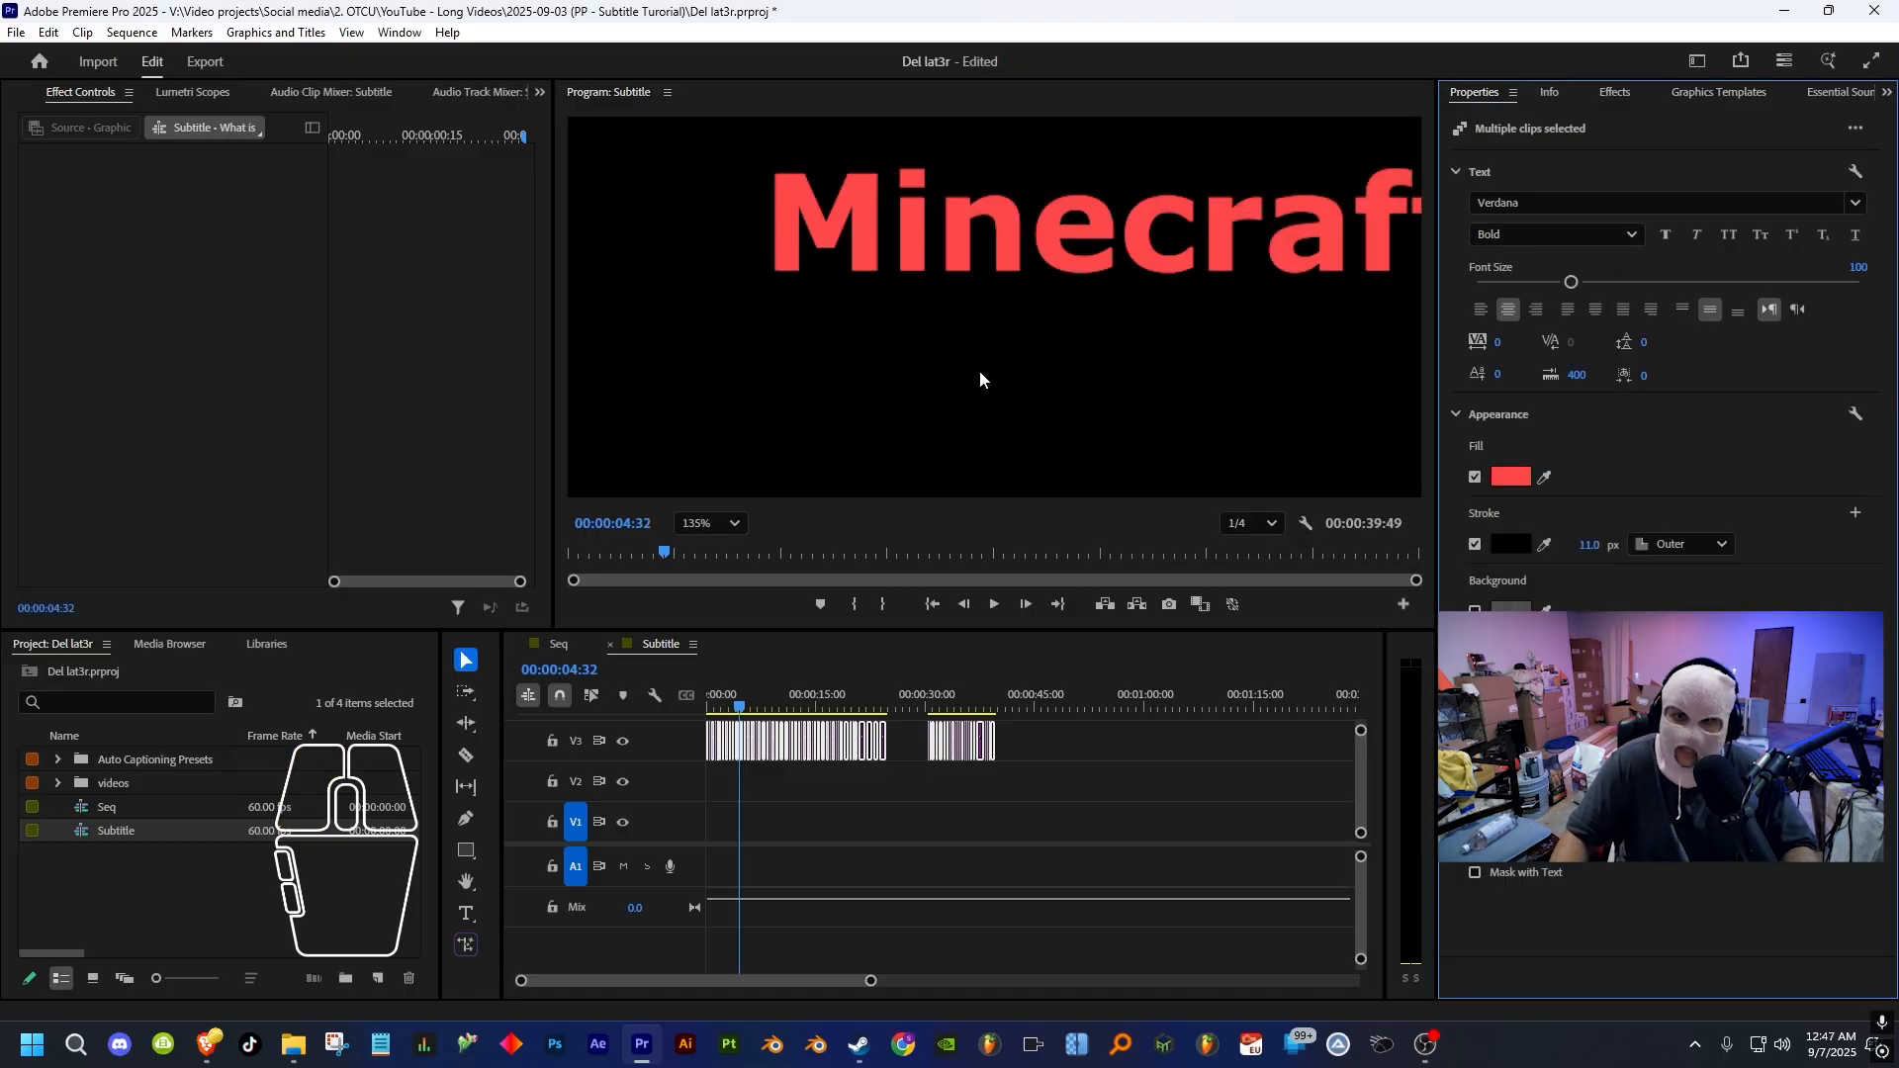
pyautogui.click(549, 644)
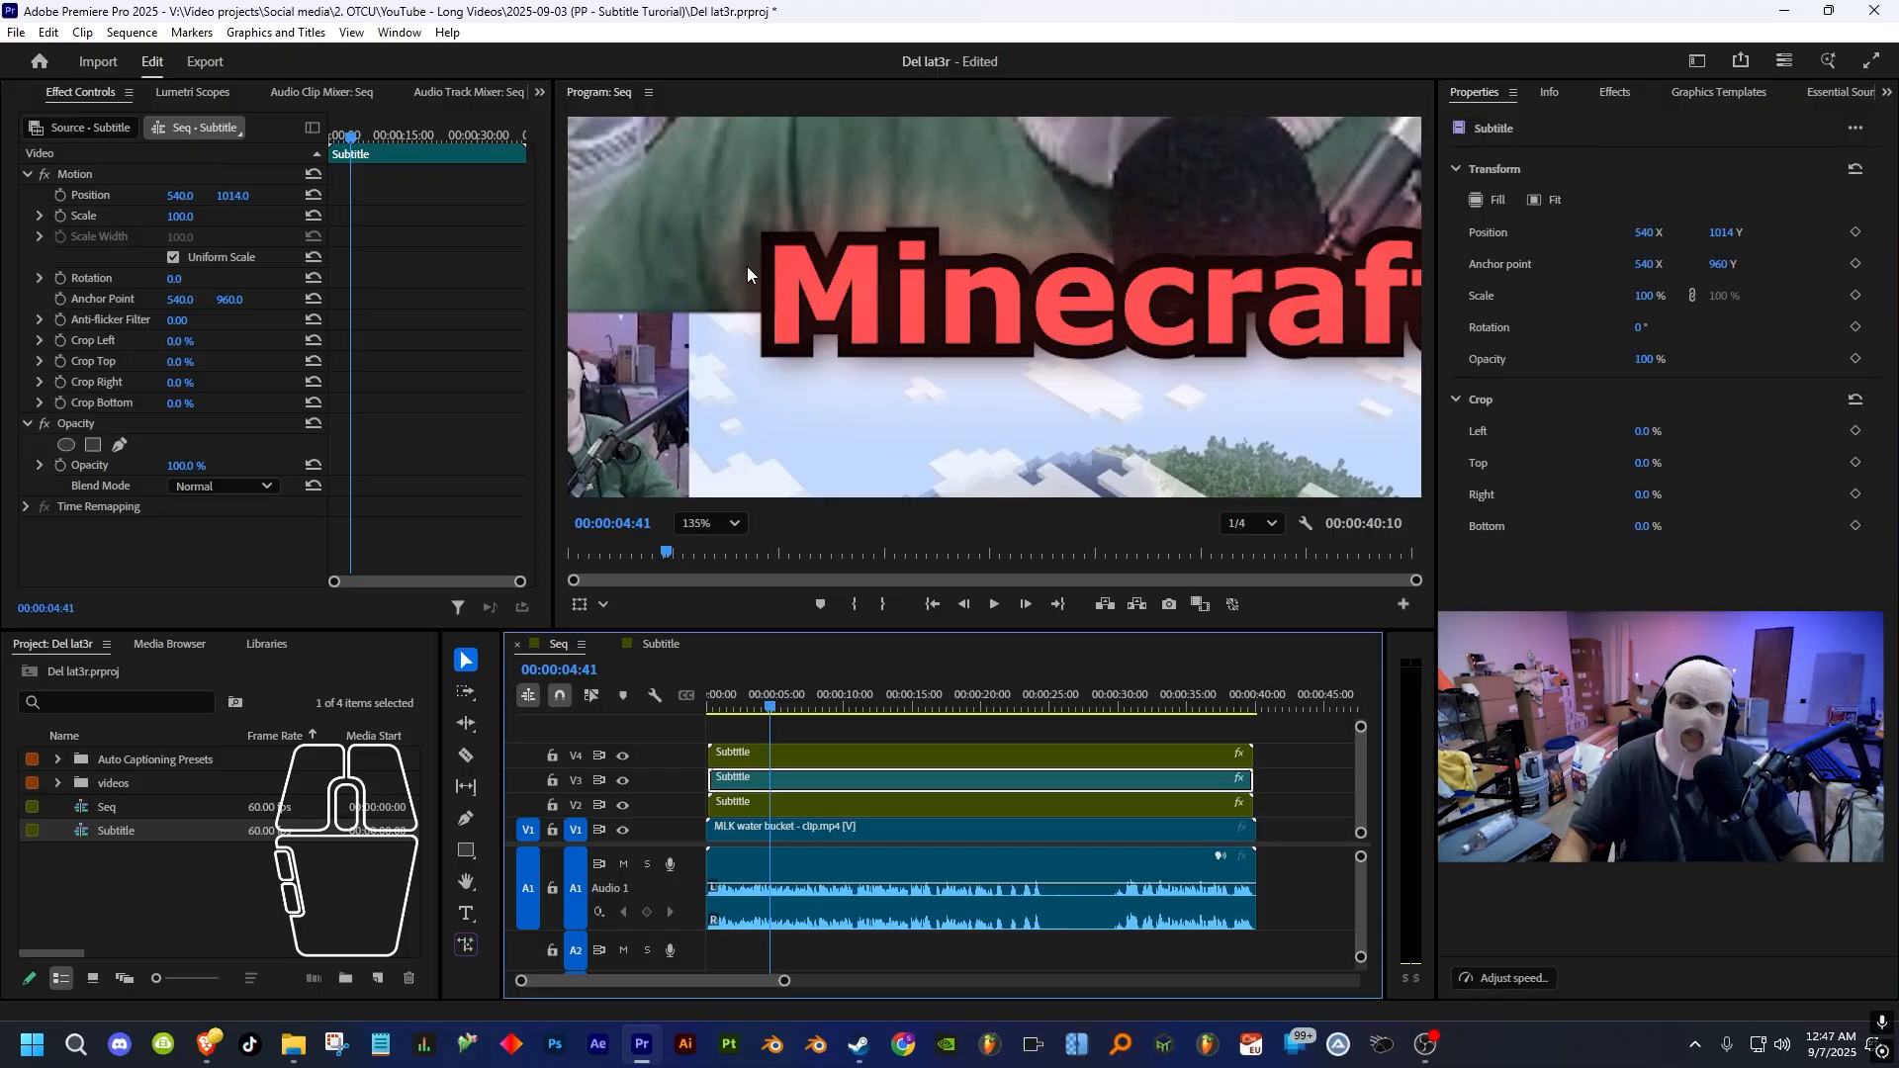
# - Try 100% opacity and a Gaussian Blur Blurriness of 135 on the bottom Subtitle nest on V2, undoing the blur change
pyautogui.click(788, 803)
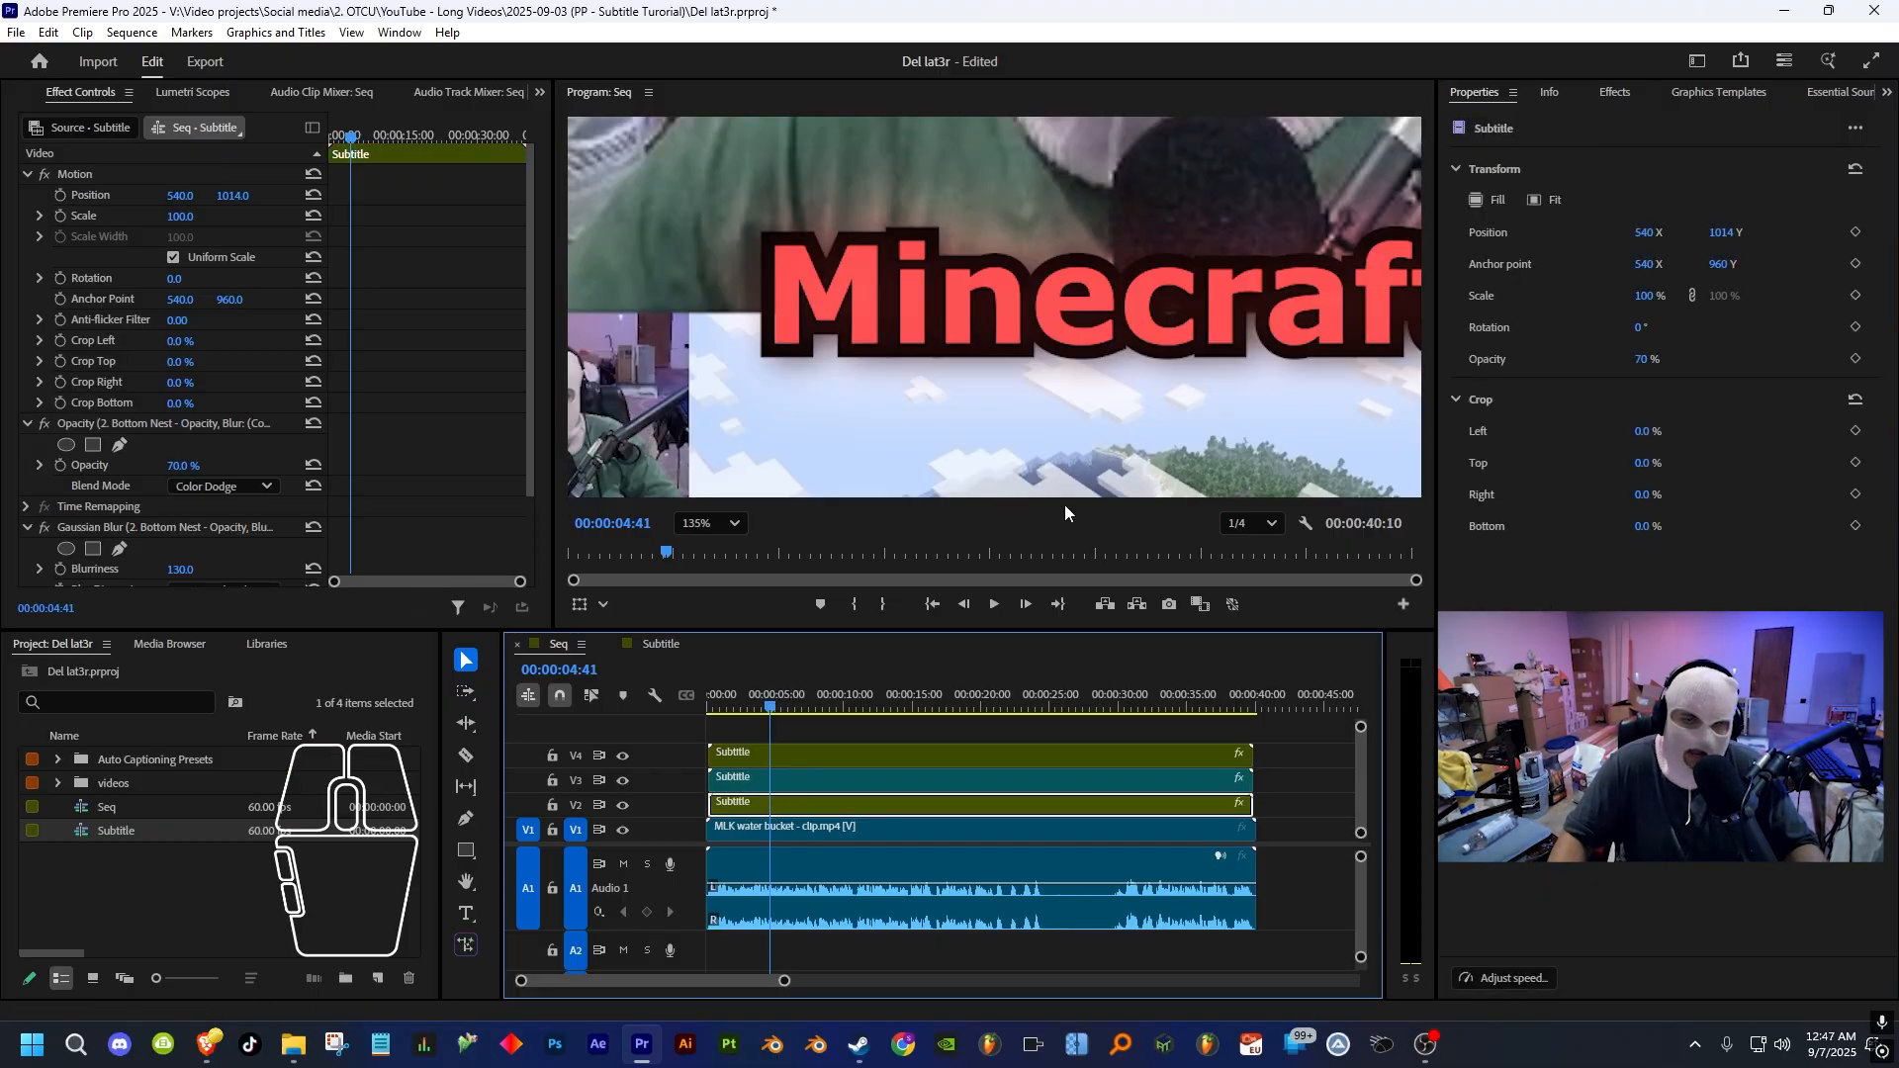
pyautogui.scroll(-2, 202, 453)
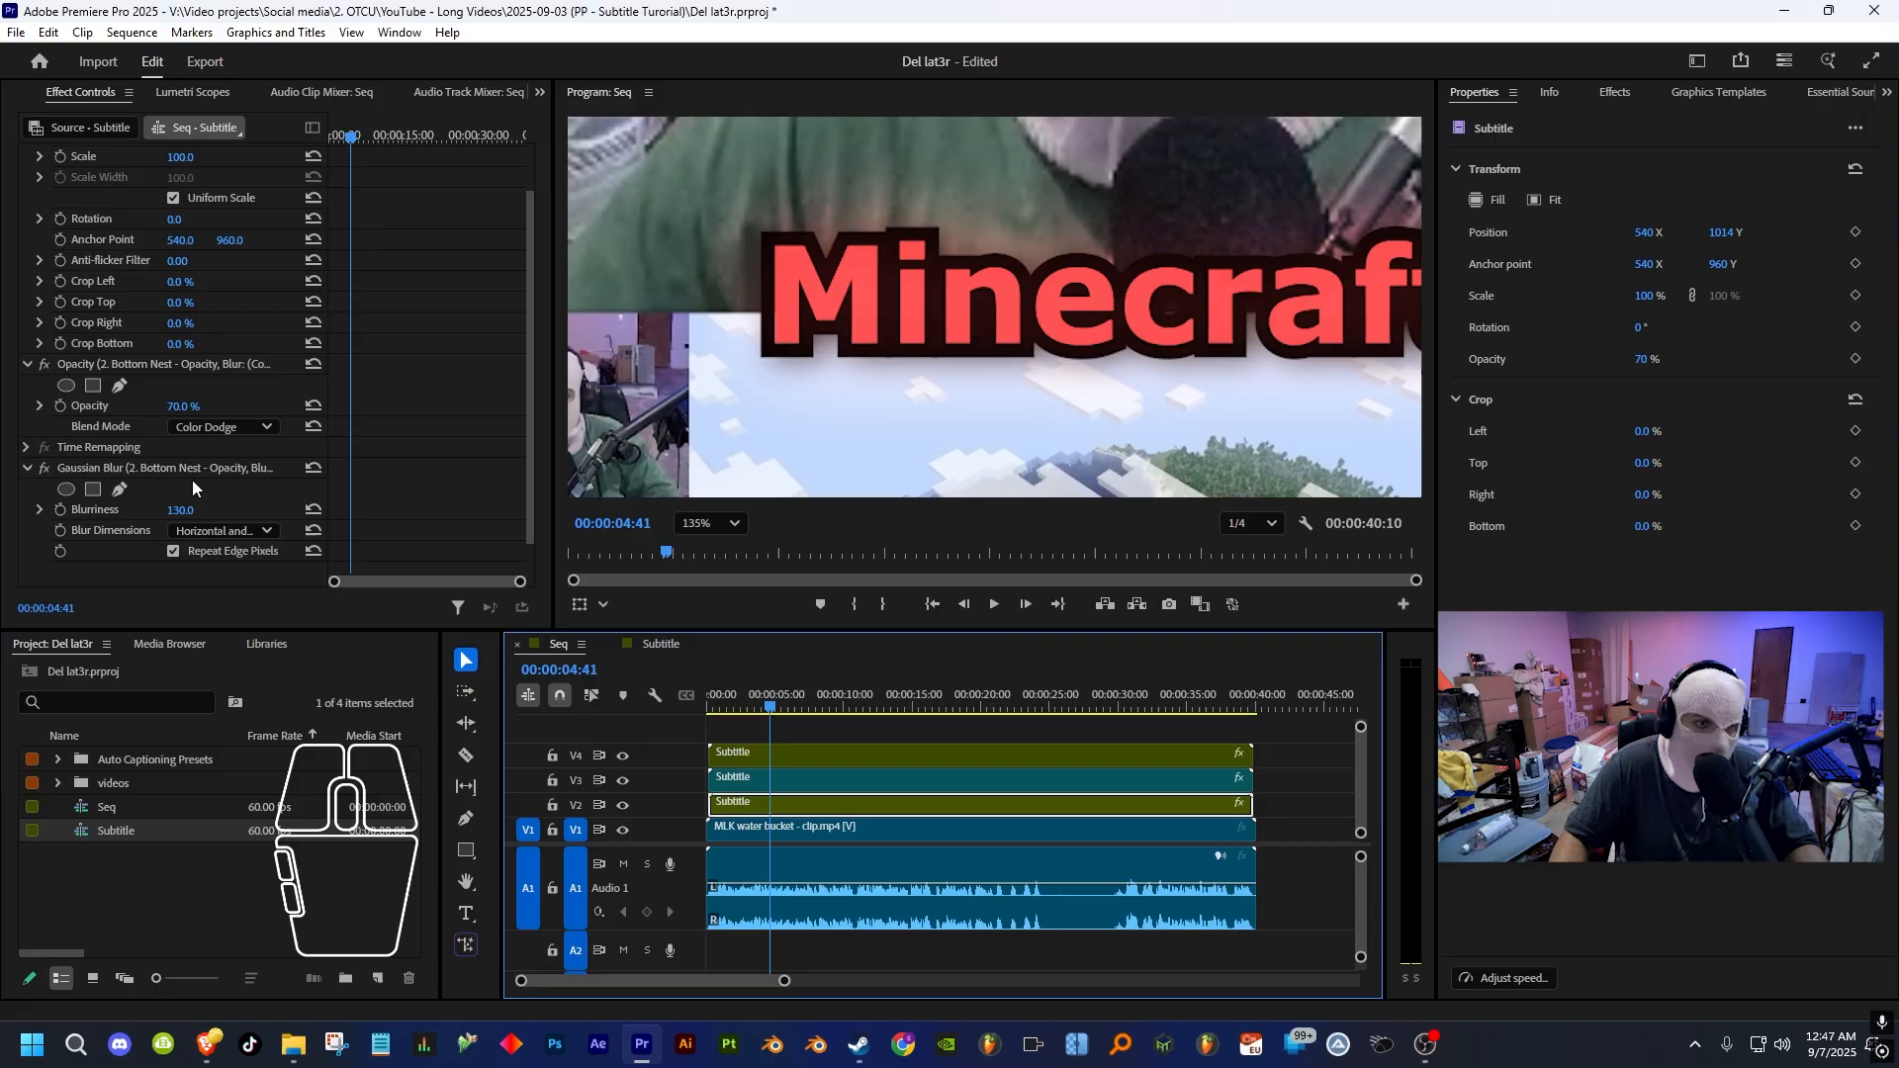
pyautogui.moveTo(180, 410); pyautogui.dragTo(362, 416)
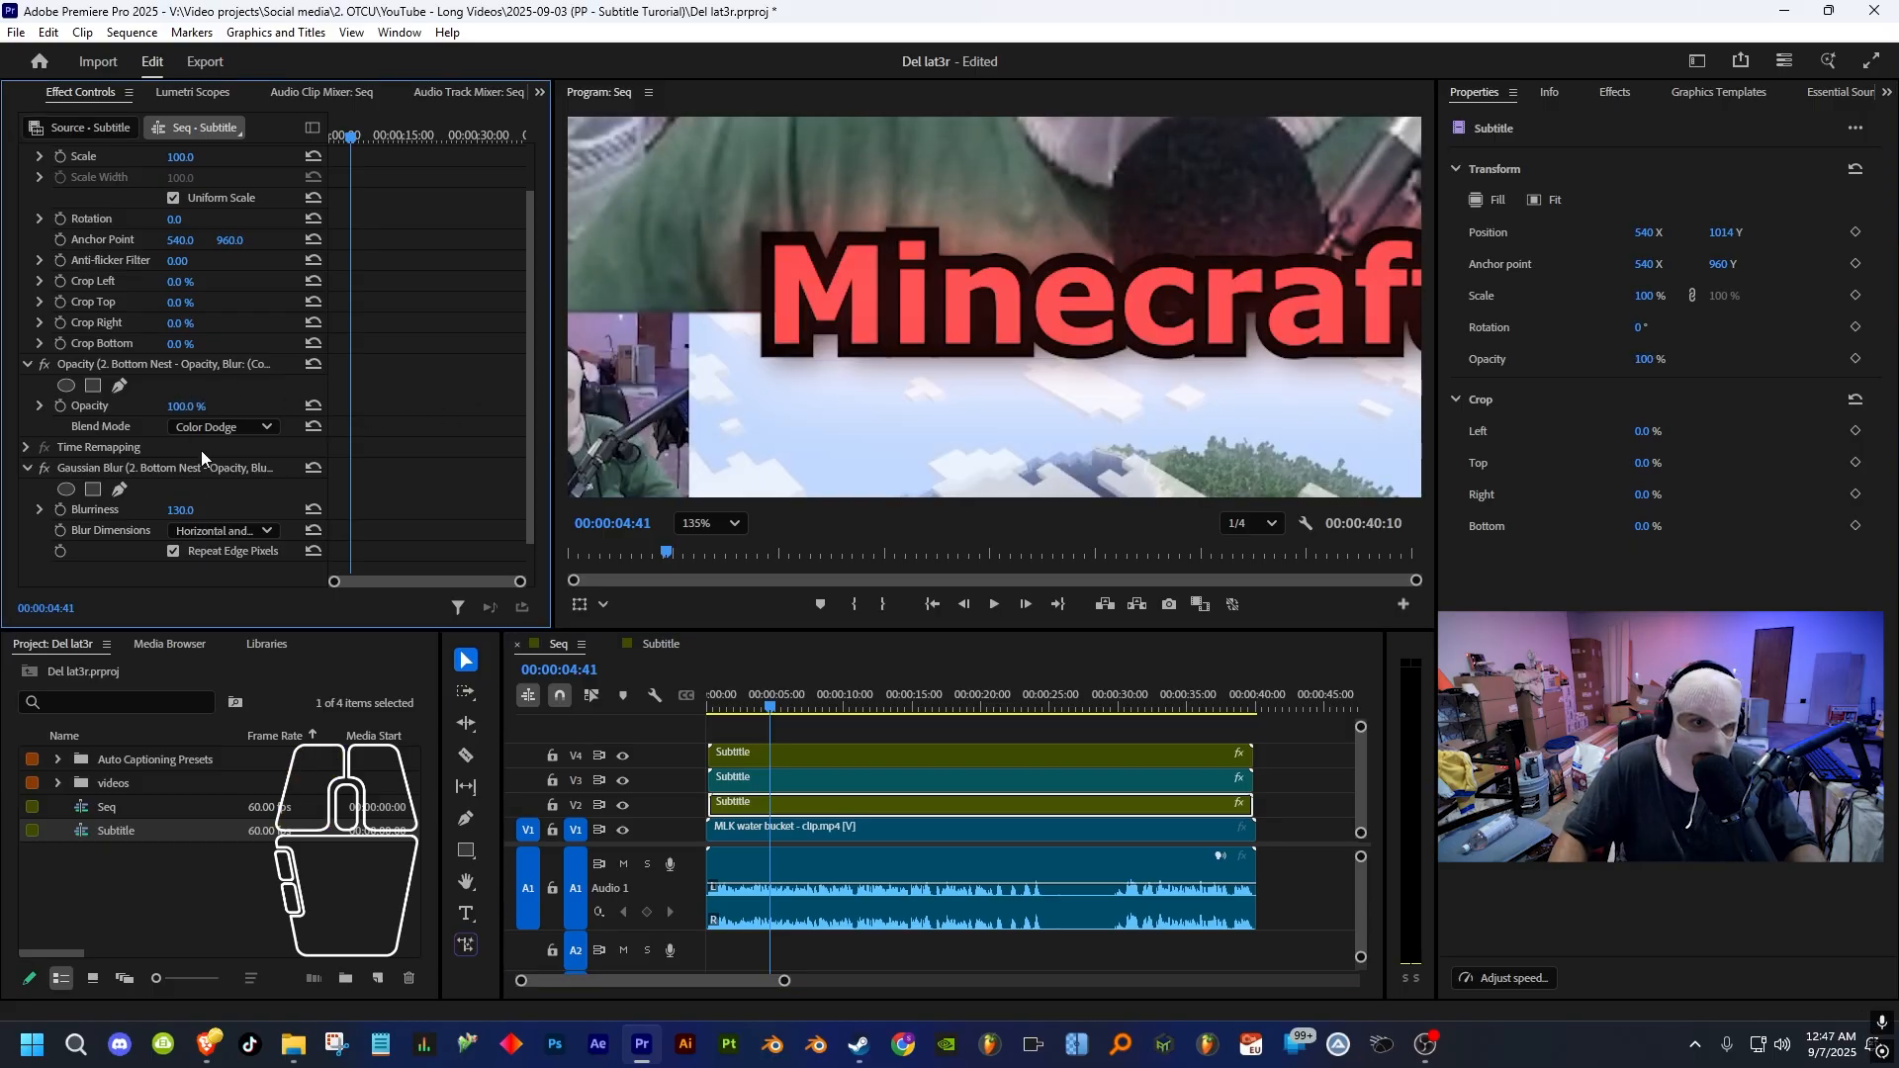
pyautogui.moveTo(182, 510); pyautogui.dragTo(195, 511)
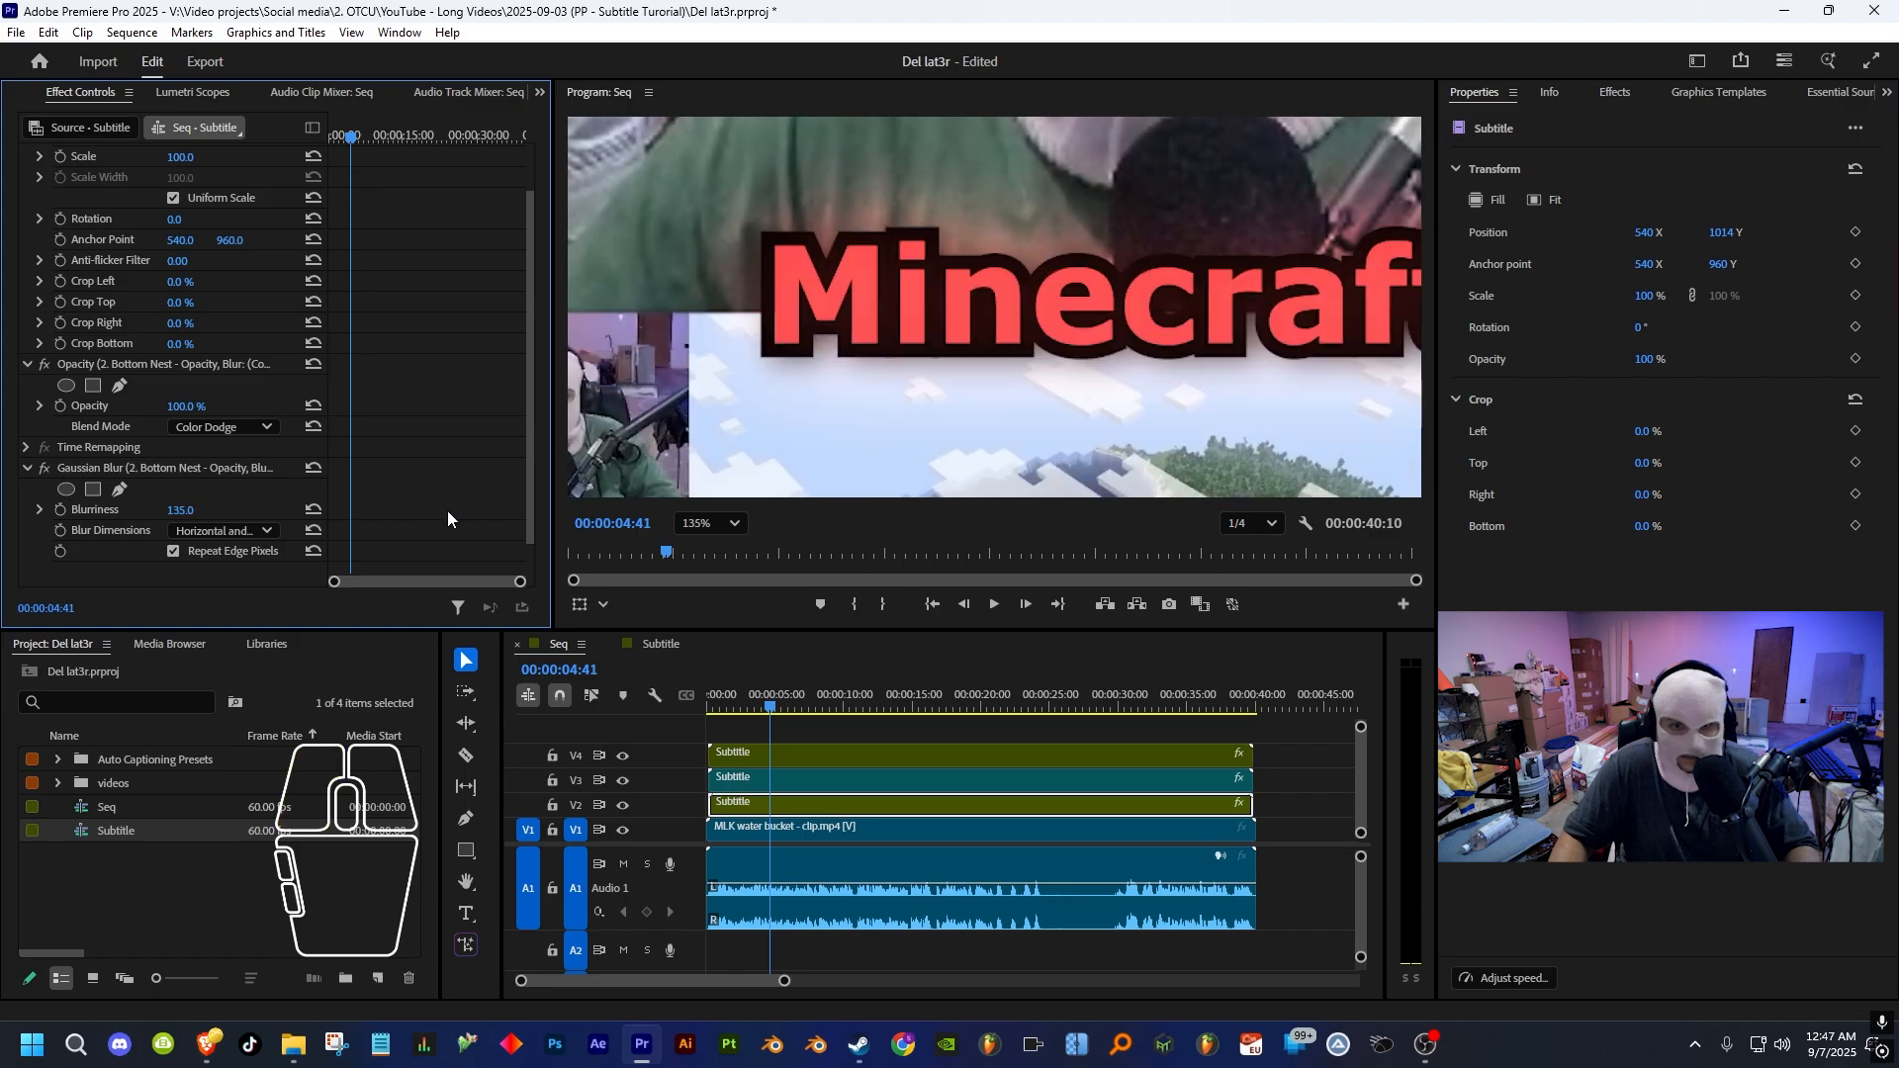
pyautogui.hotkey('ctrl', 'z')
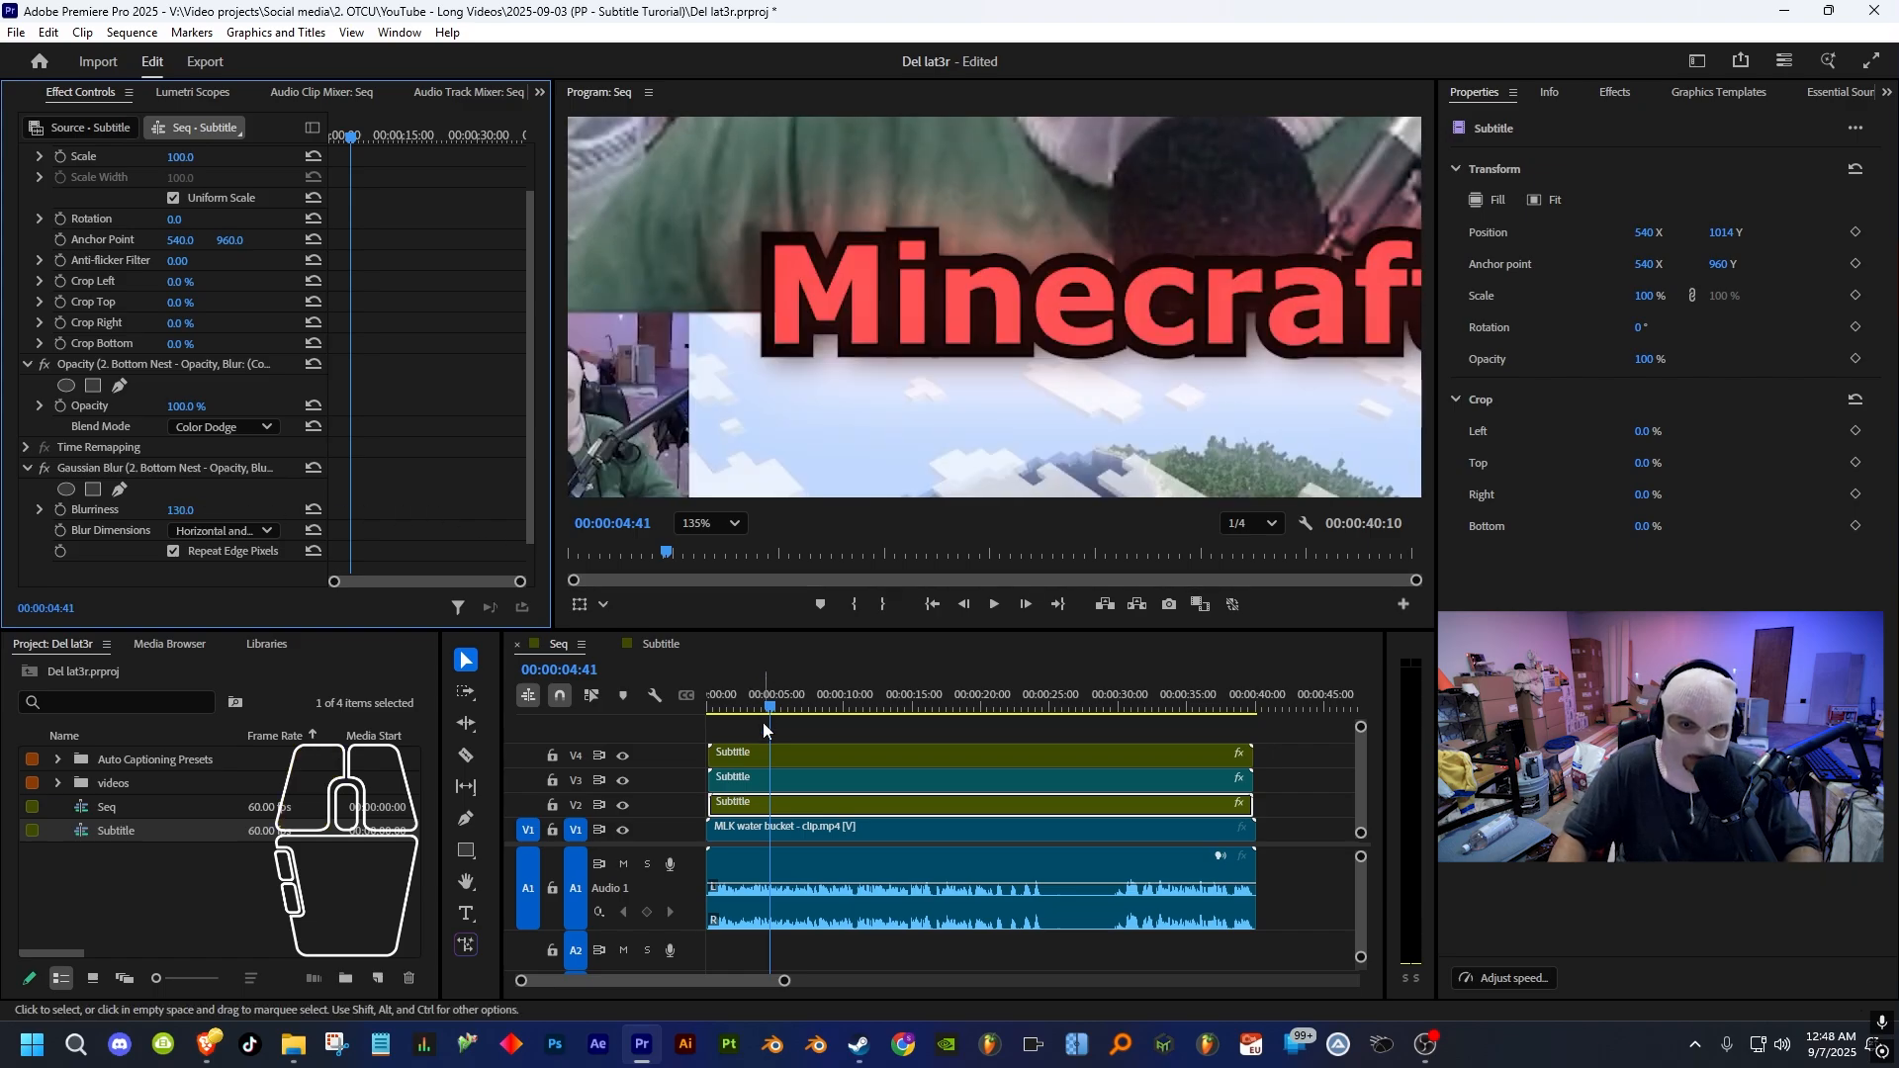
# - Try an opacity of 68% on the top Subtitle nest on V4 with the Linear Dodge blend mode
pyautogui.click(797, 755)
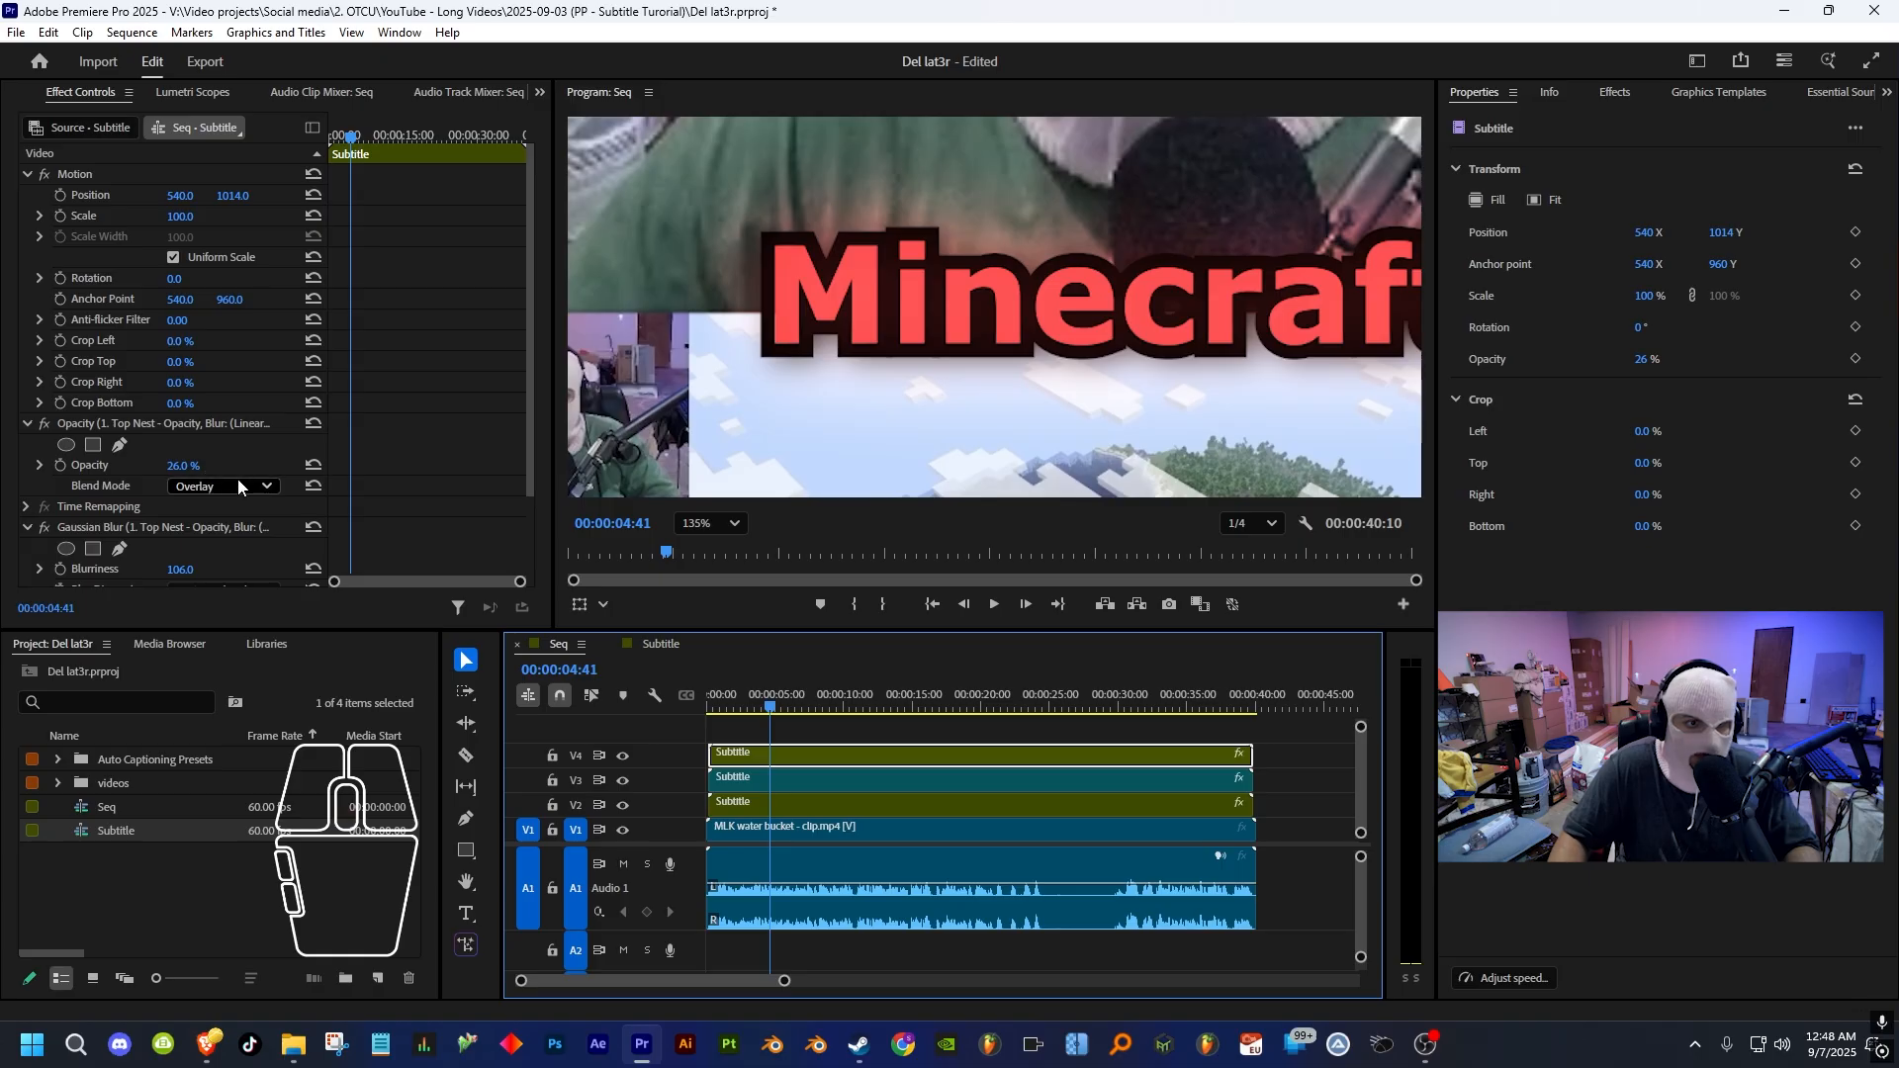
pyautogui.scroll(1, 238, 481)
pyautogui.scroll(-1, 368, 450)
pyautogui.scroll(-1, 368, 451)
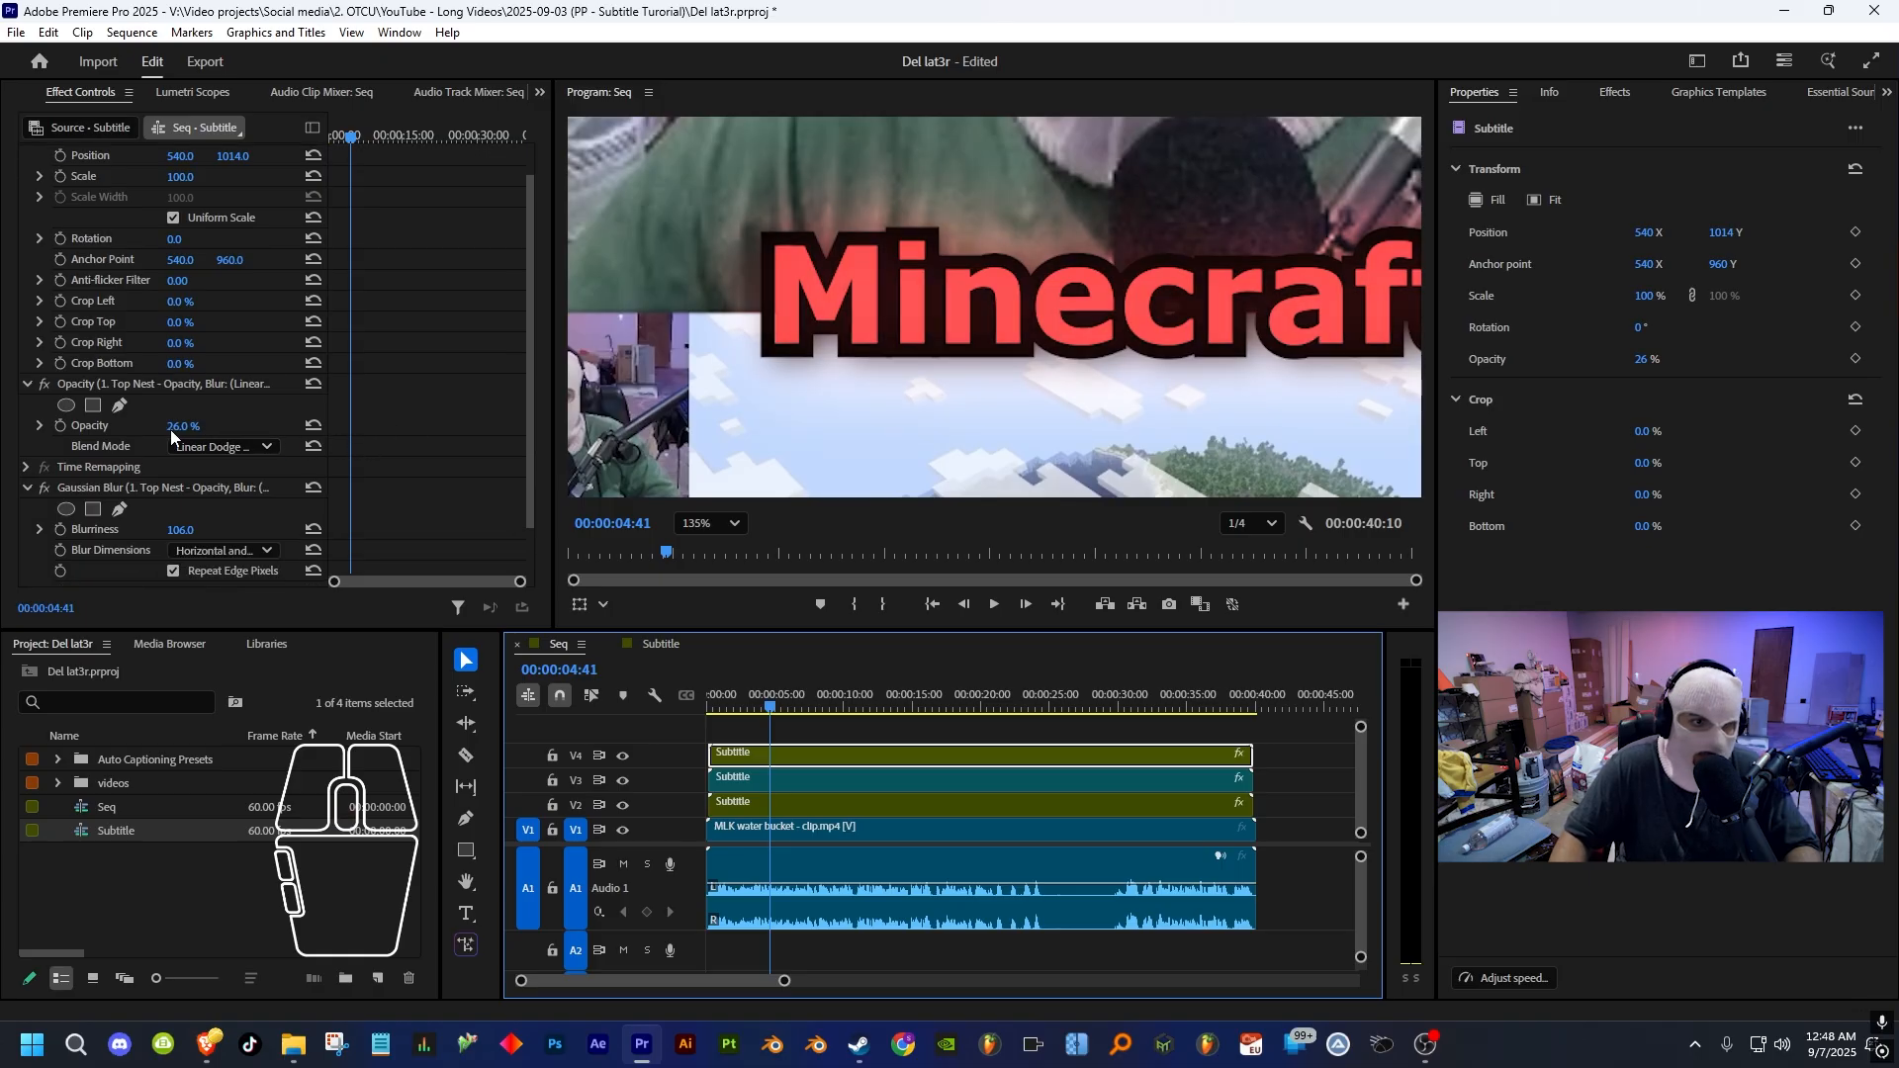
pyautogui.moveTo(173, 426); pyautogui.dragTo(220, 426)
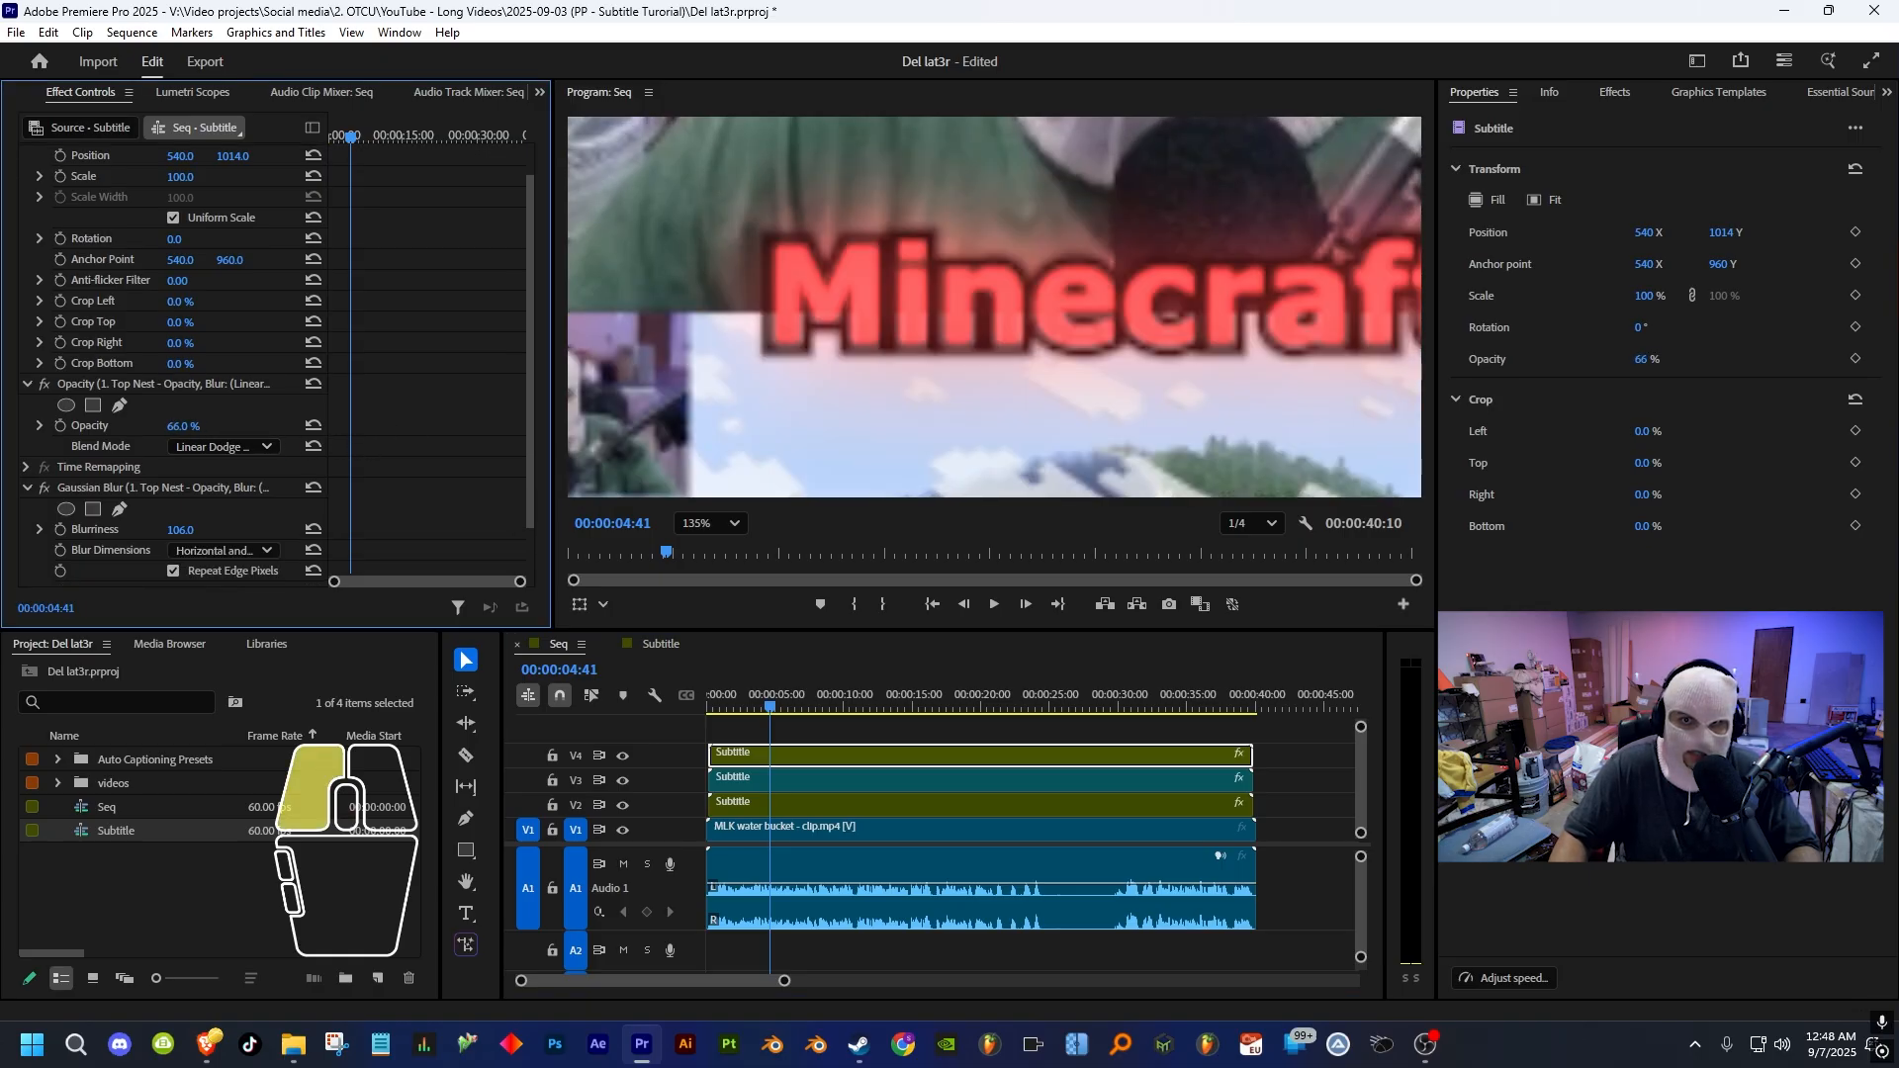
pyautogui.scroll(-5, 1092, 324)
pyautogui.scroll(-3, 1147, 317)
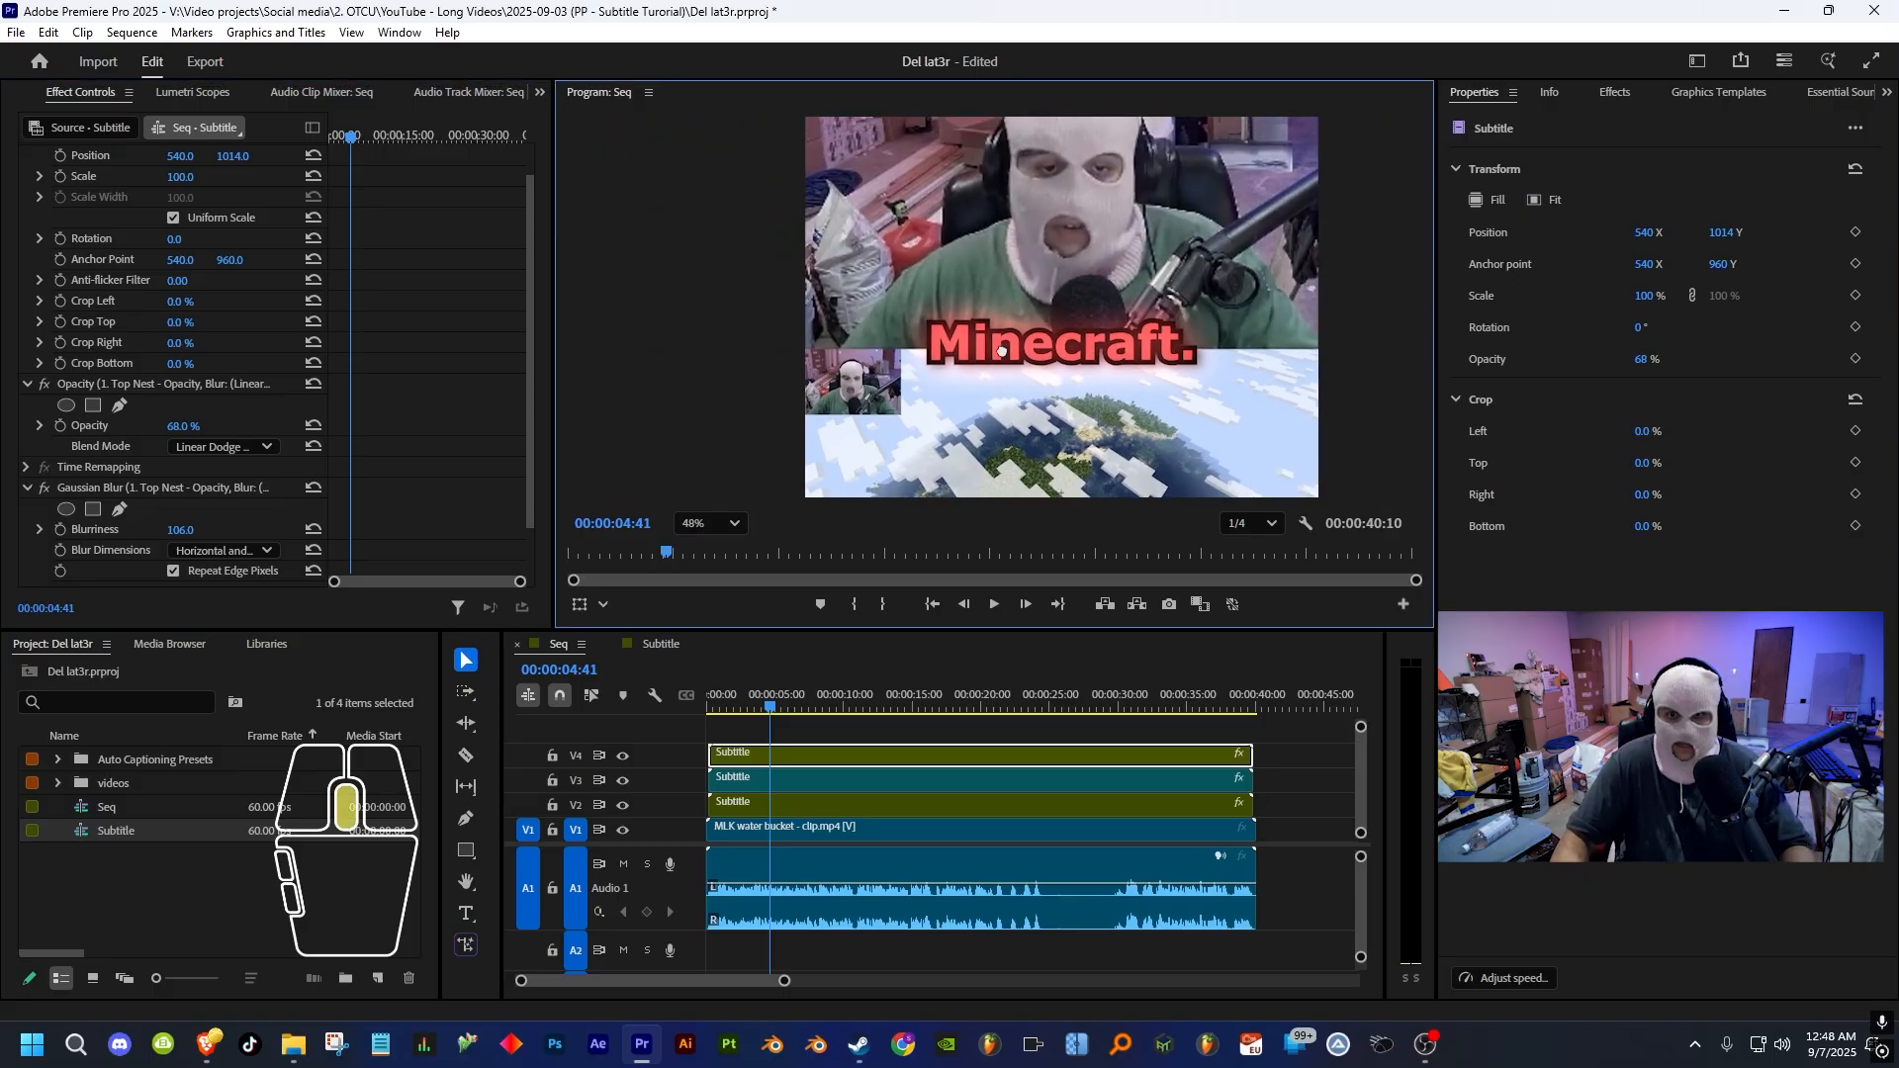
# - Play back the sequence to review the red glowing captions with the program view fitted to the whole frame
pyautogui.press('space')
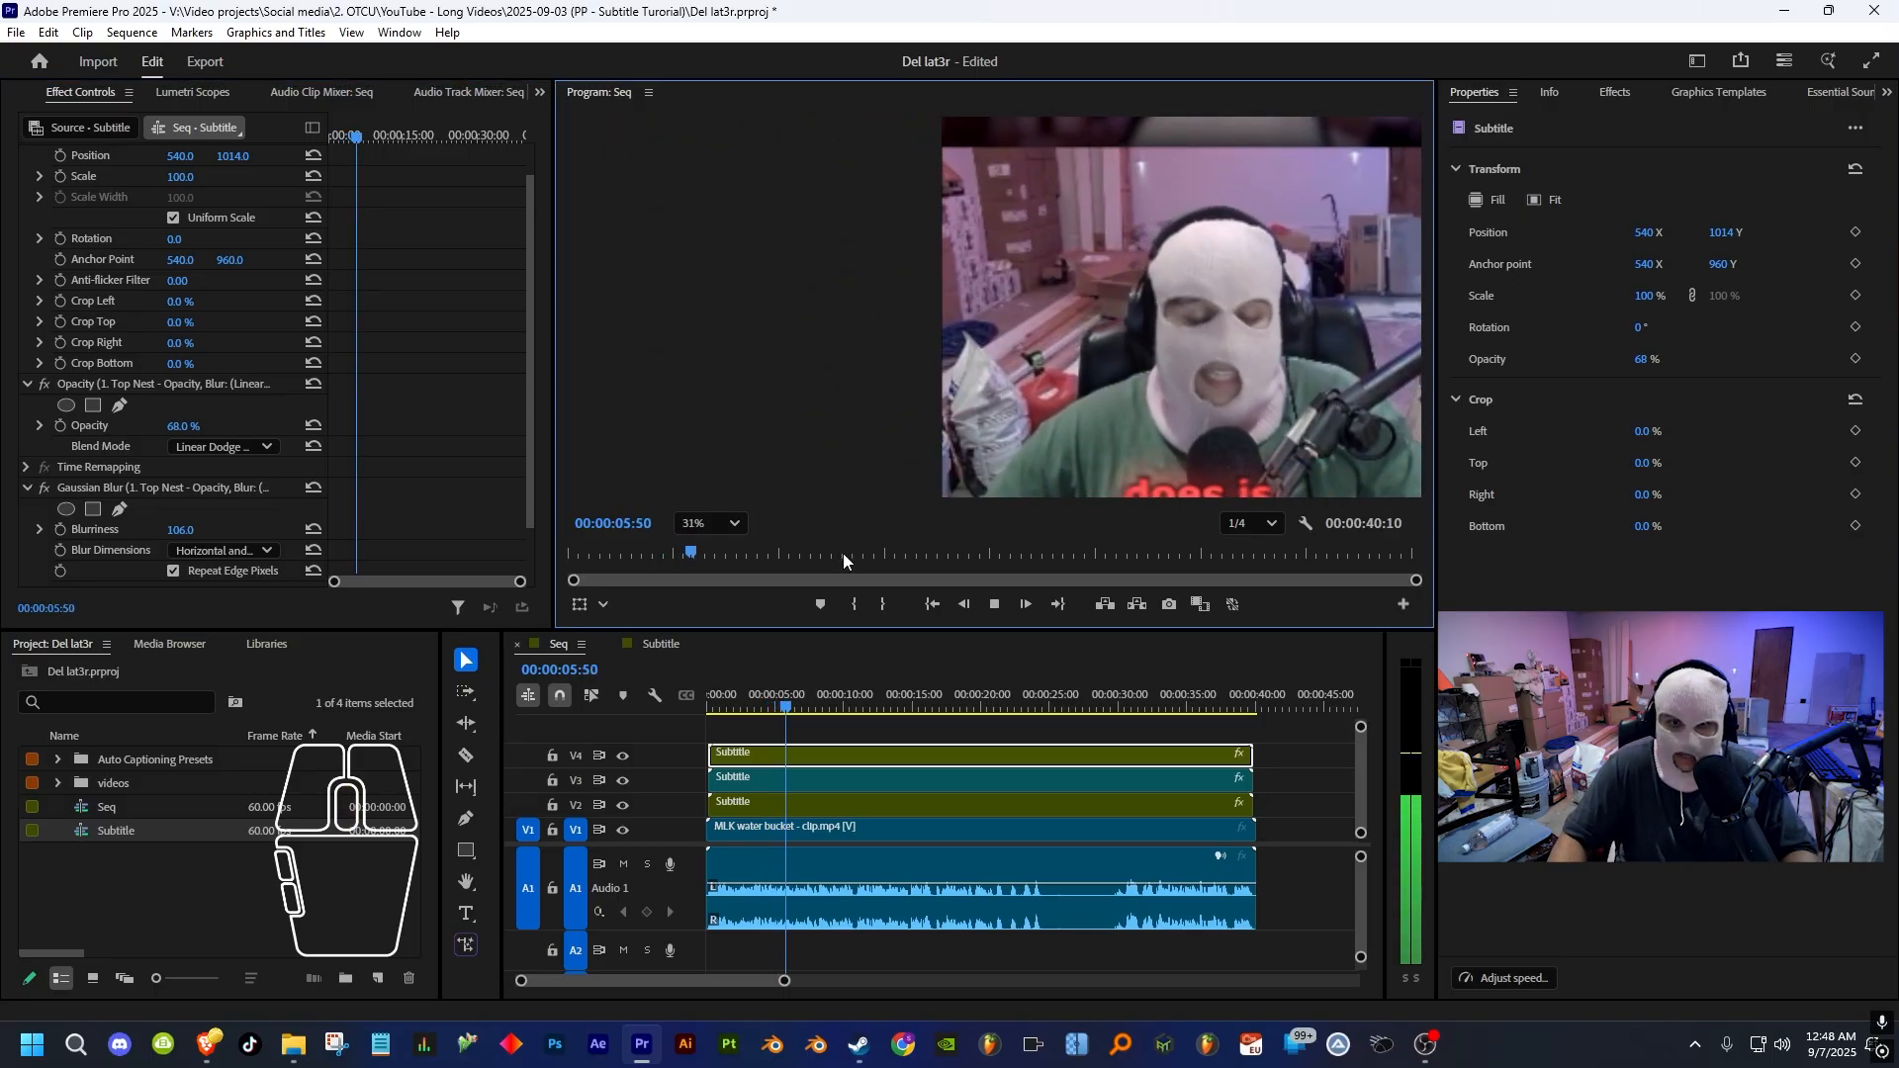
pyautogui.press('space')
pyautogui.click(709, 523)
pyautogui.click(720, 562)
pyautogui.press('space')
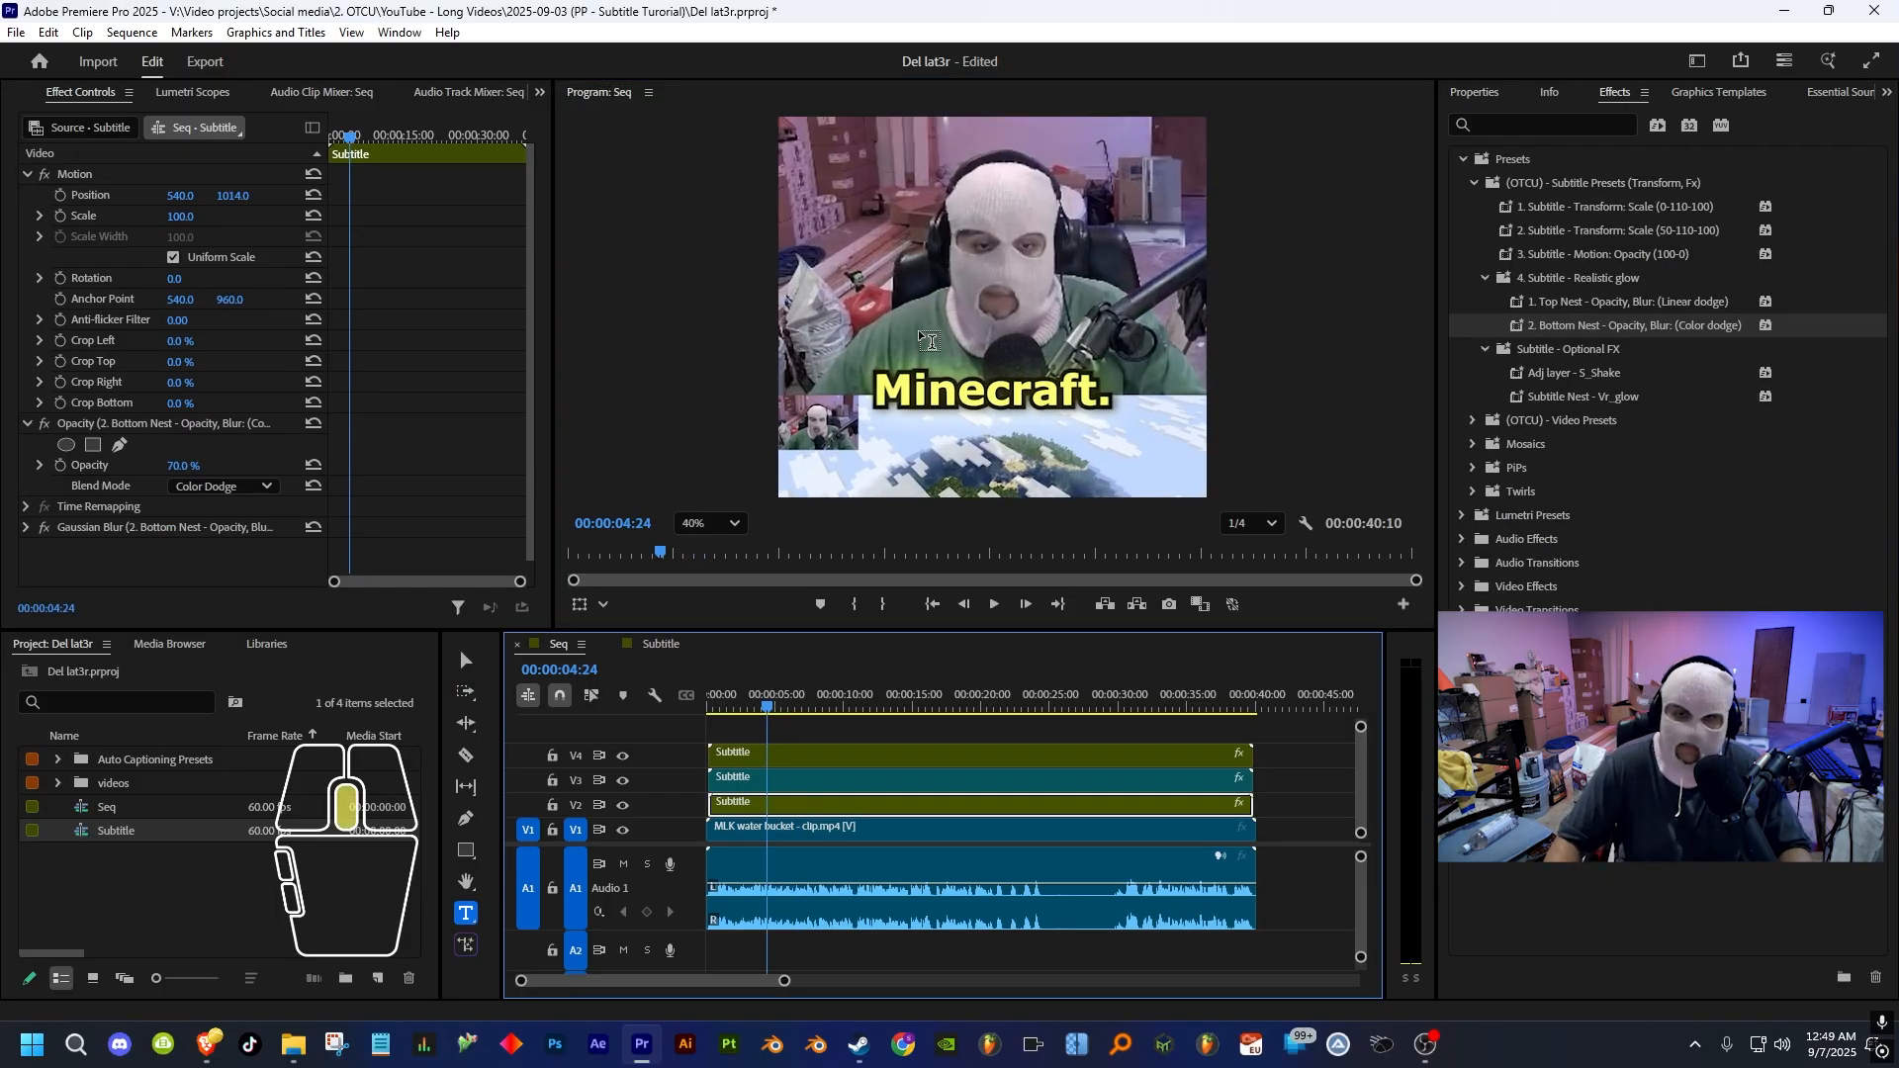
# - Fit the whole vertical frame in the program view and play the yellow captions from the sequence start
pyautogui.scroll(-3, 929, 342)
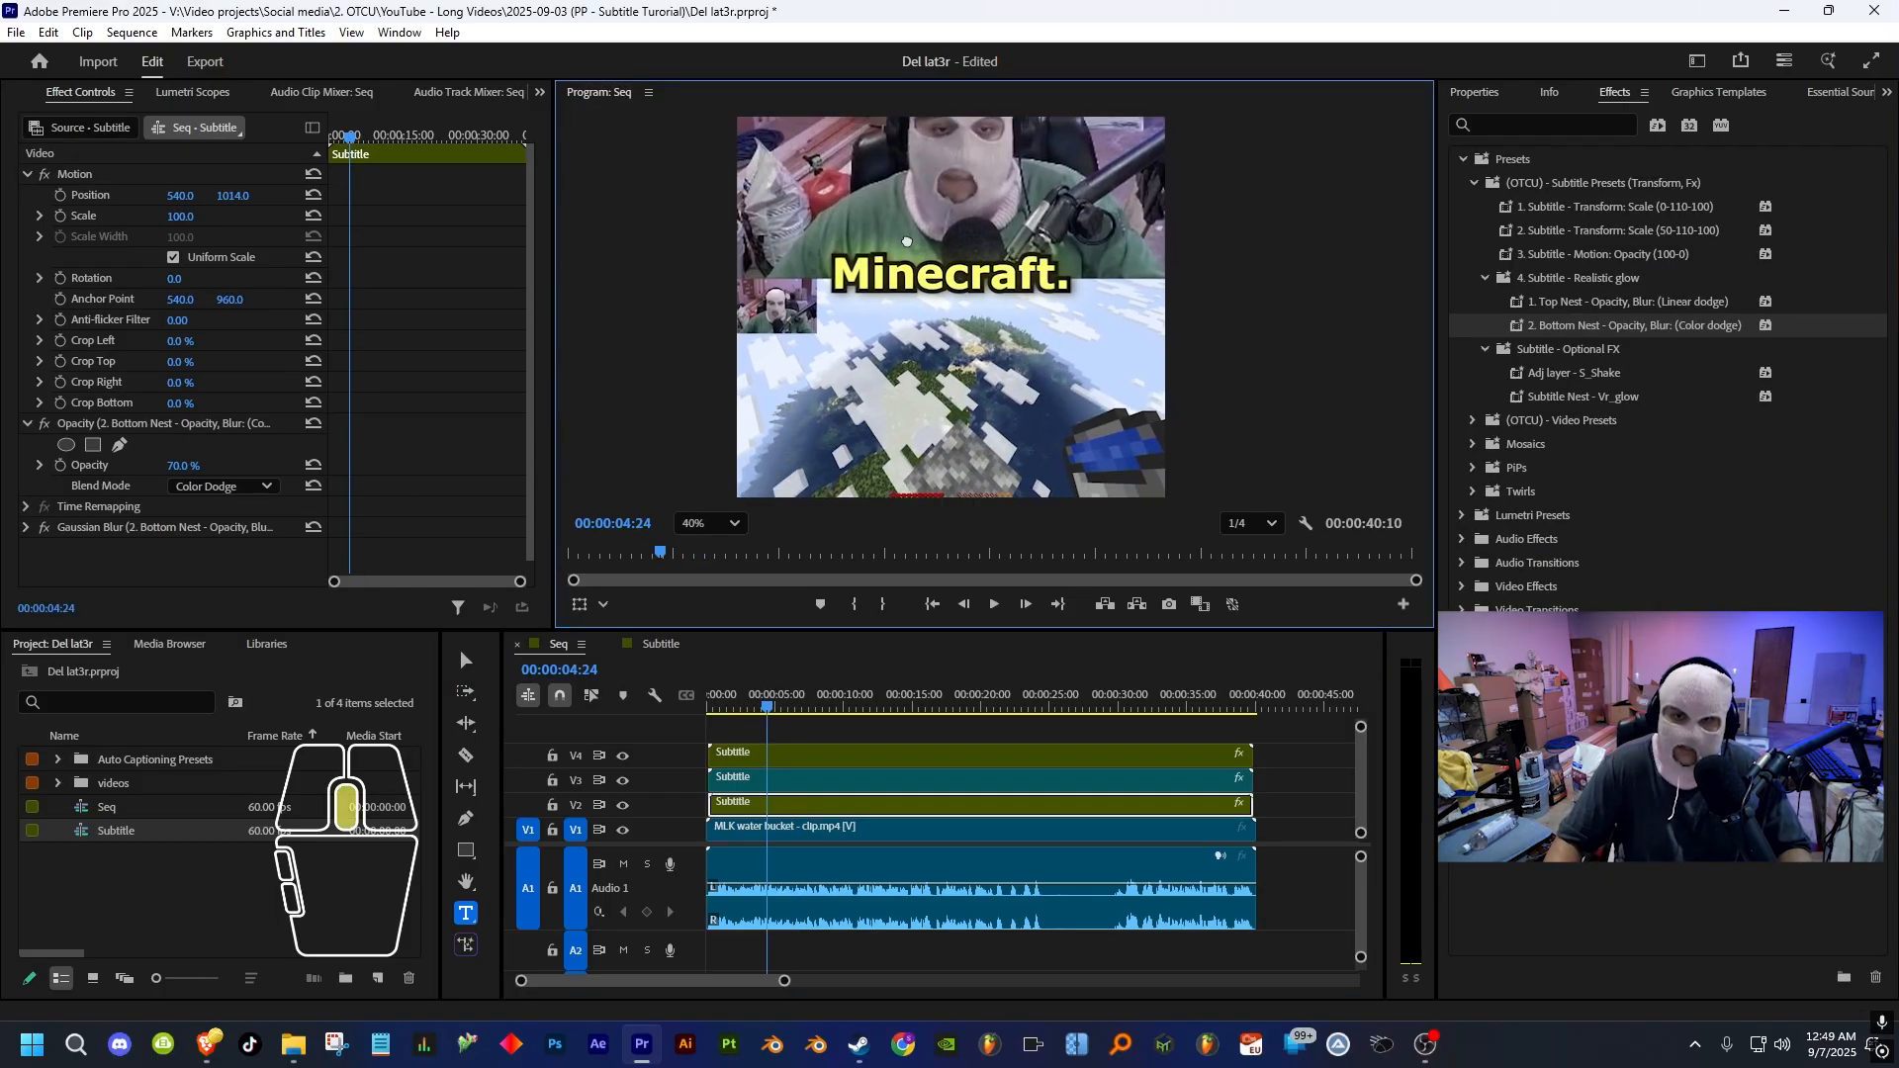
pyautogui.click(709, 523)
pyautogui.click(709, 560)
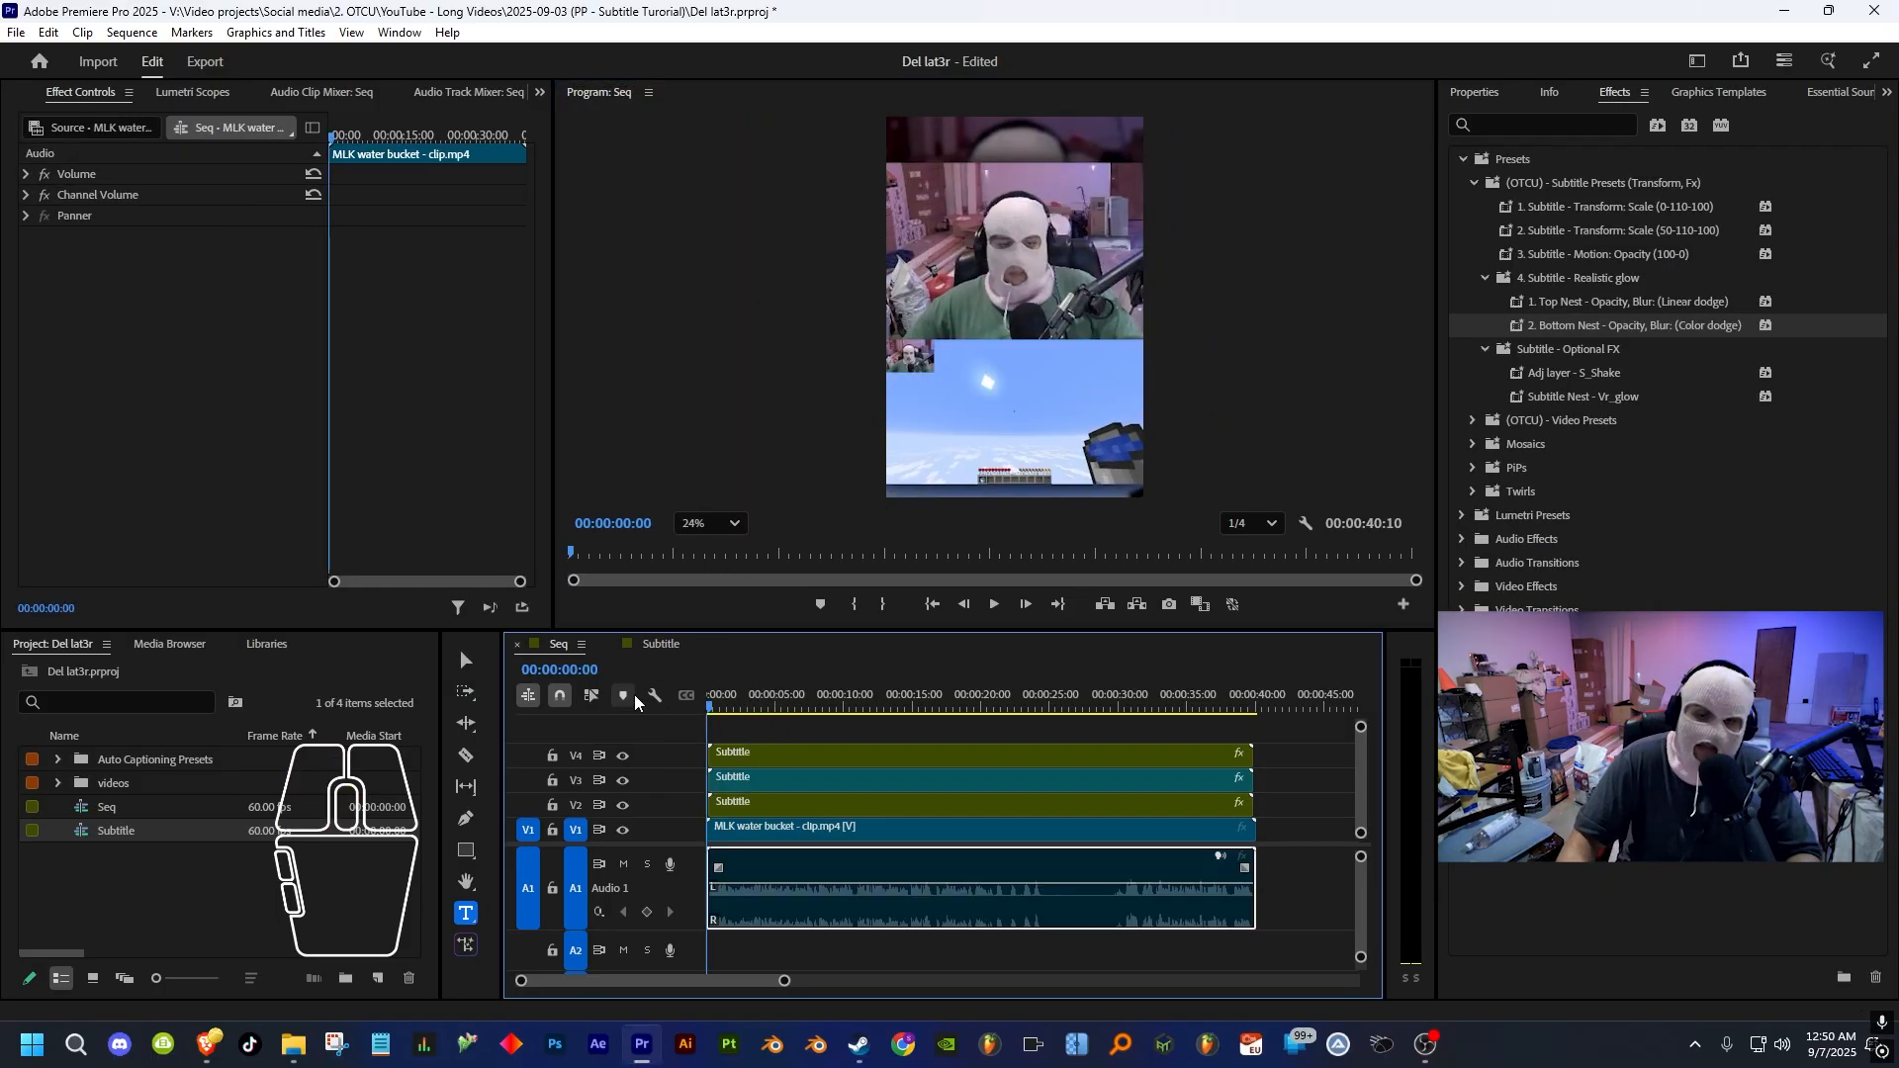
pyautogui.press('space')
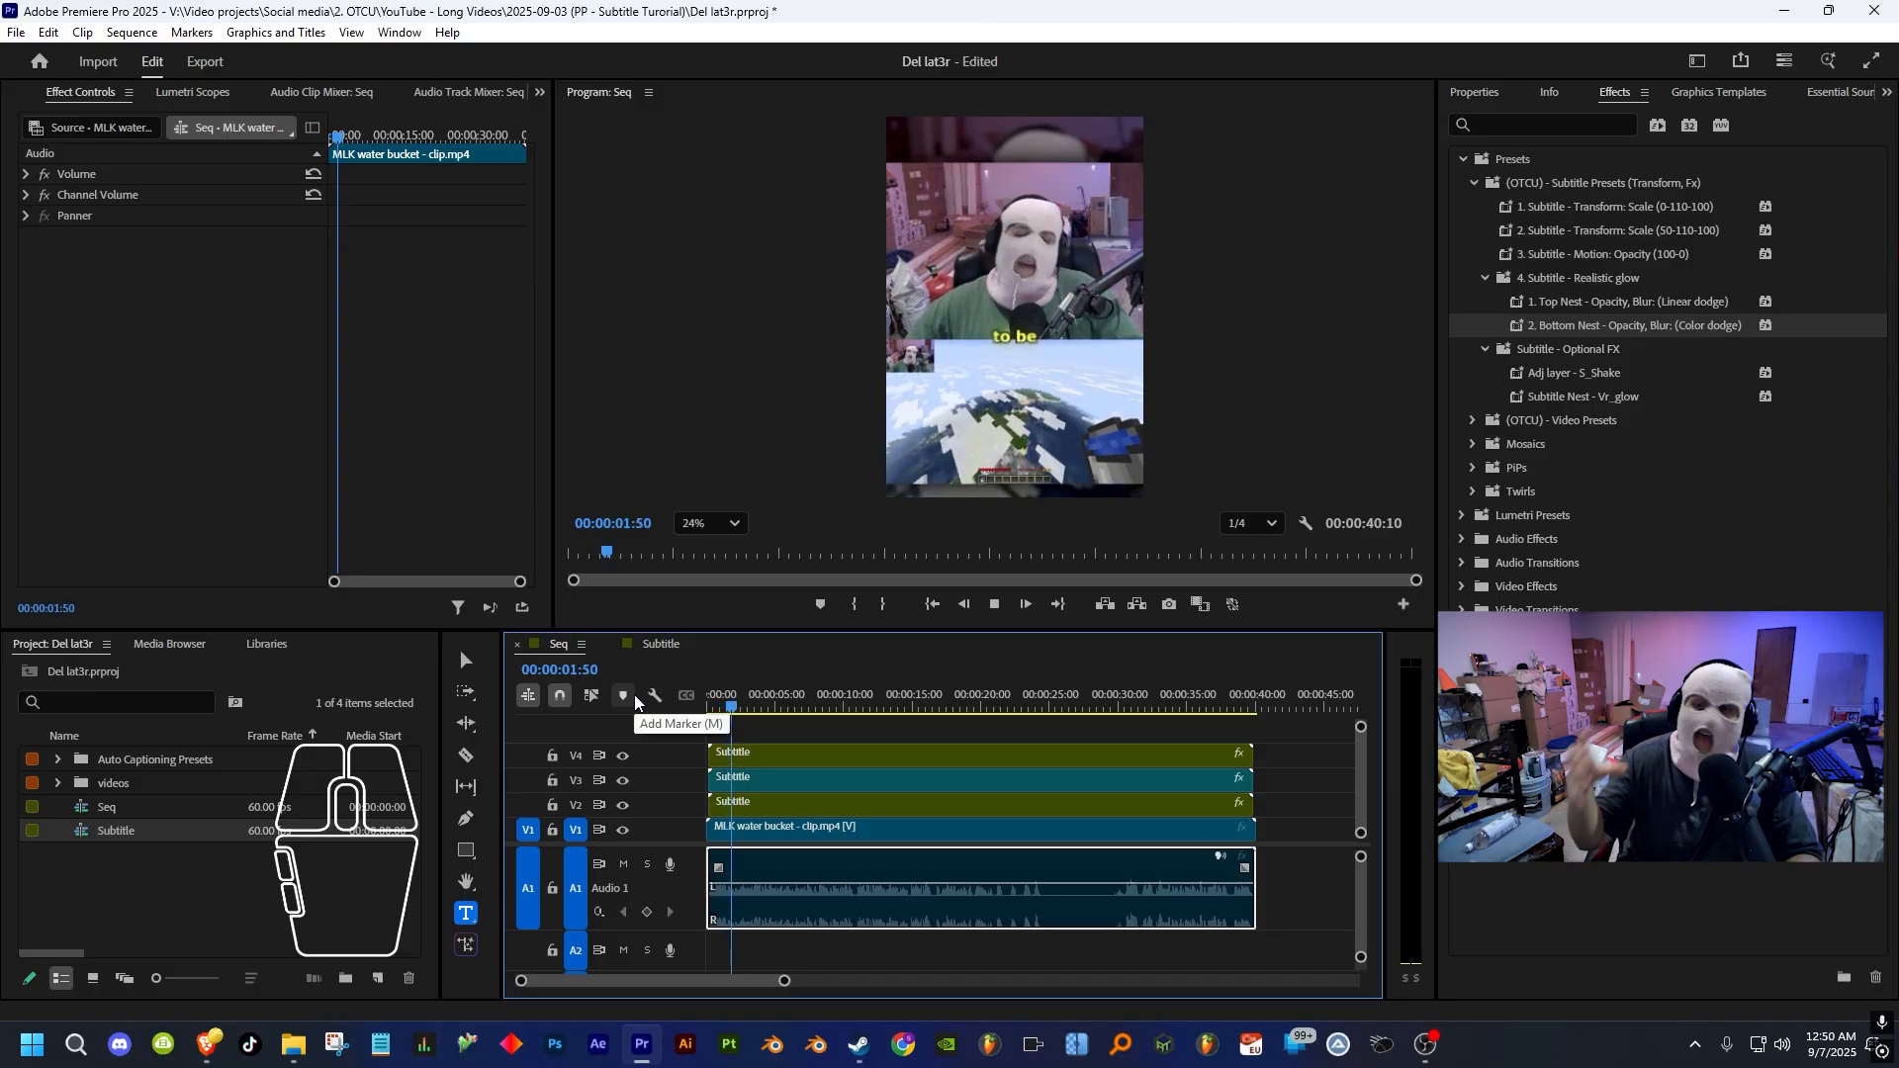
pyautogui.press('space')
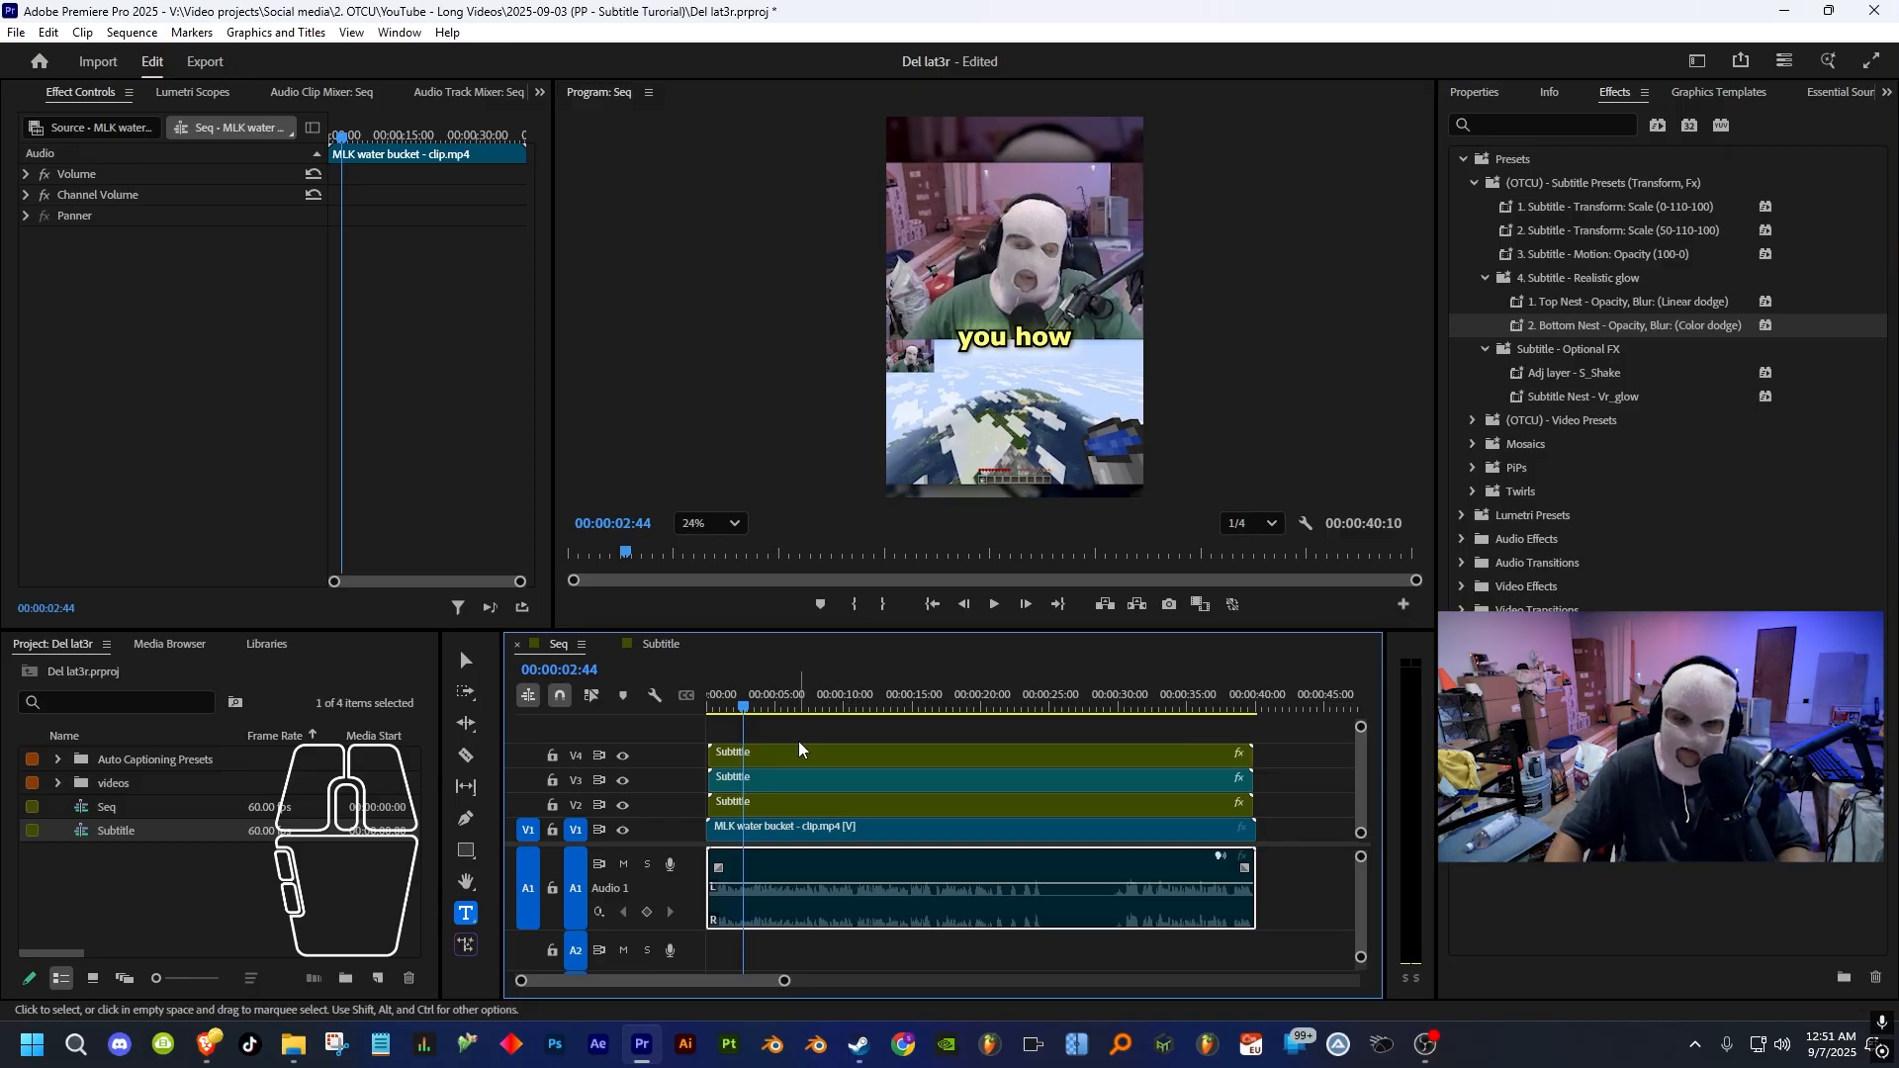
# - Open the Subtitle nest from V3 and move all of its caption clips from V3 down to V1
pyautogui.doubleClick(843, 784)
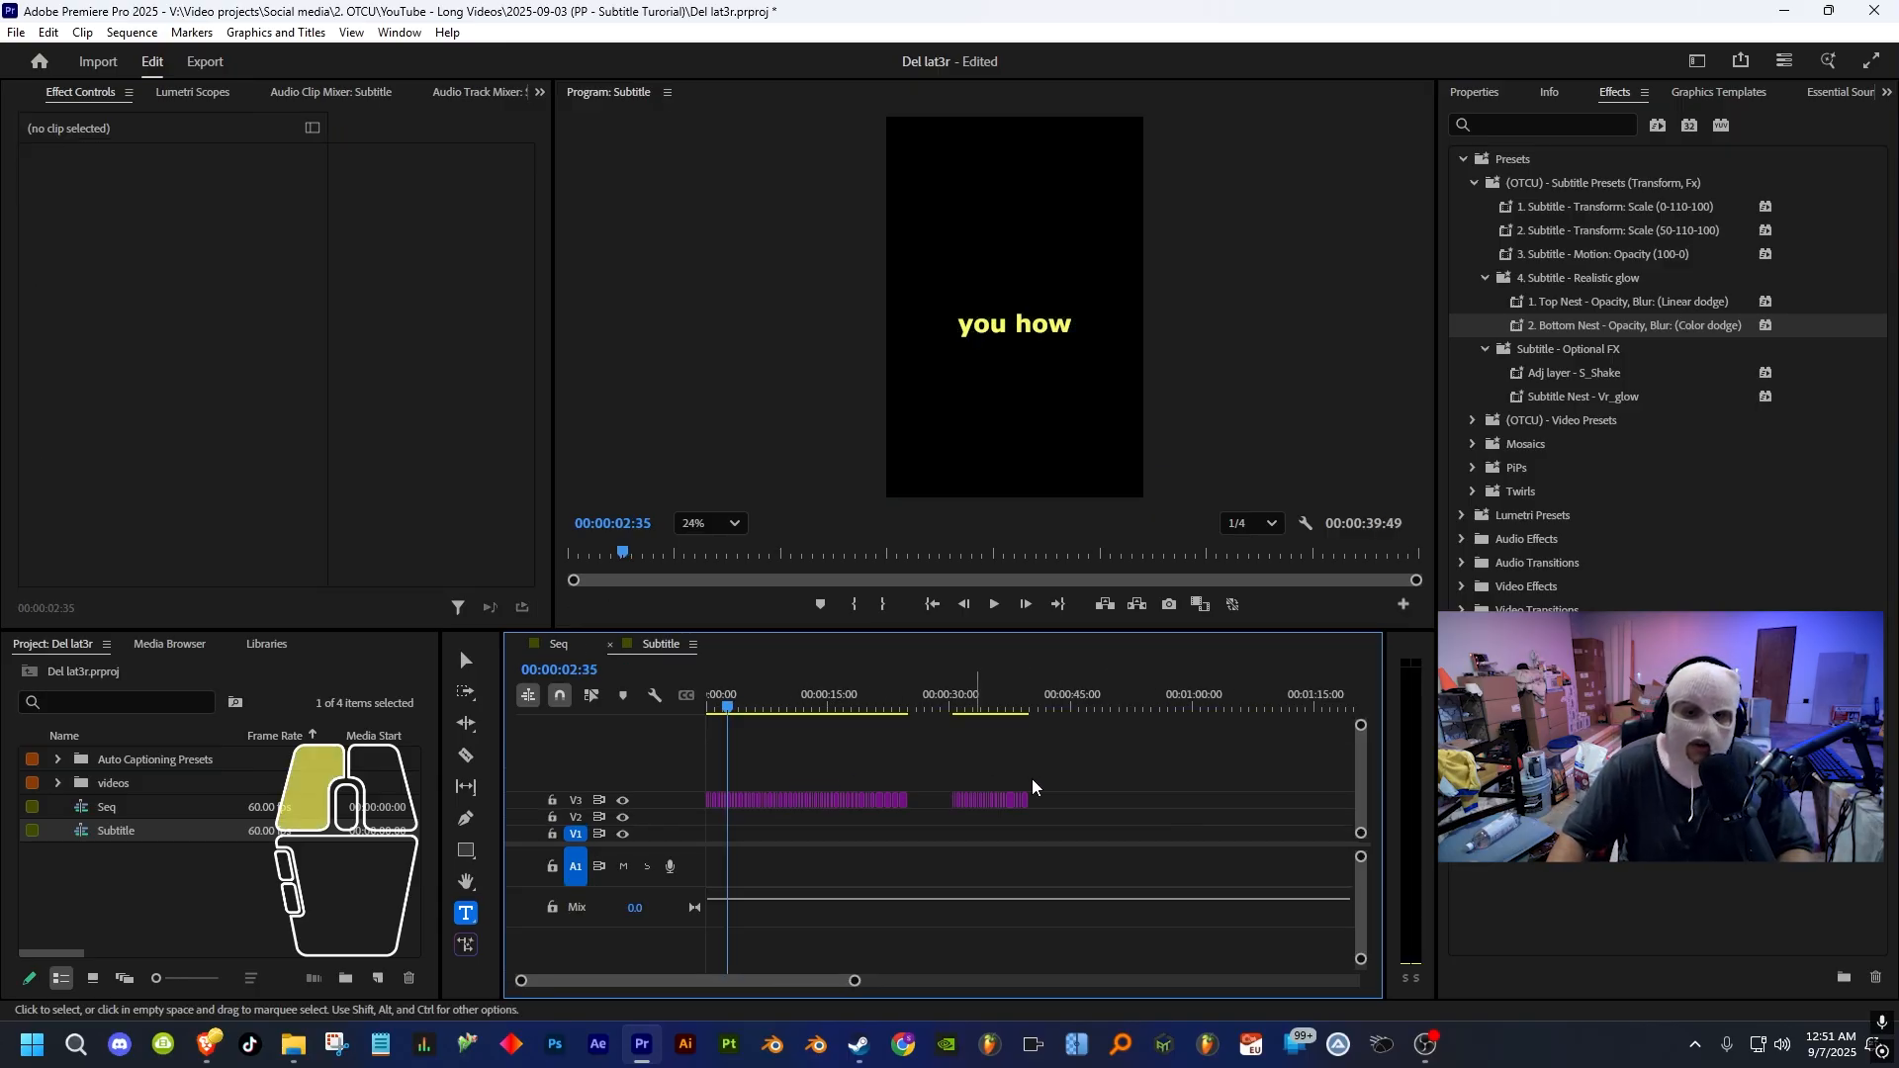
pyautogui.moveTo(1139, 780); pyautogui.dragTo(797, 866)
pyautogui.moveTo(732, 803); pyautogui.dragTo(727, 844)
# - Create a new adjustment layer in the project with the default video settings
pyautogui.rightClick(91, 884)
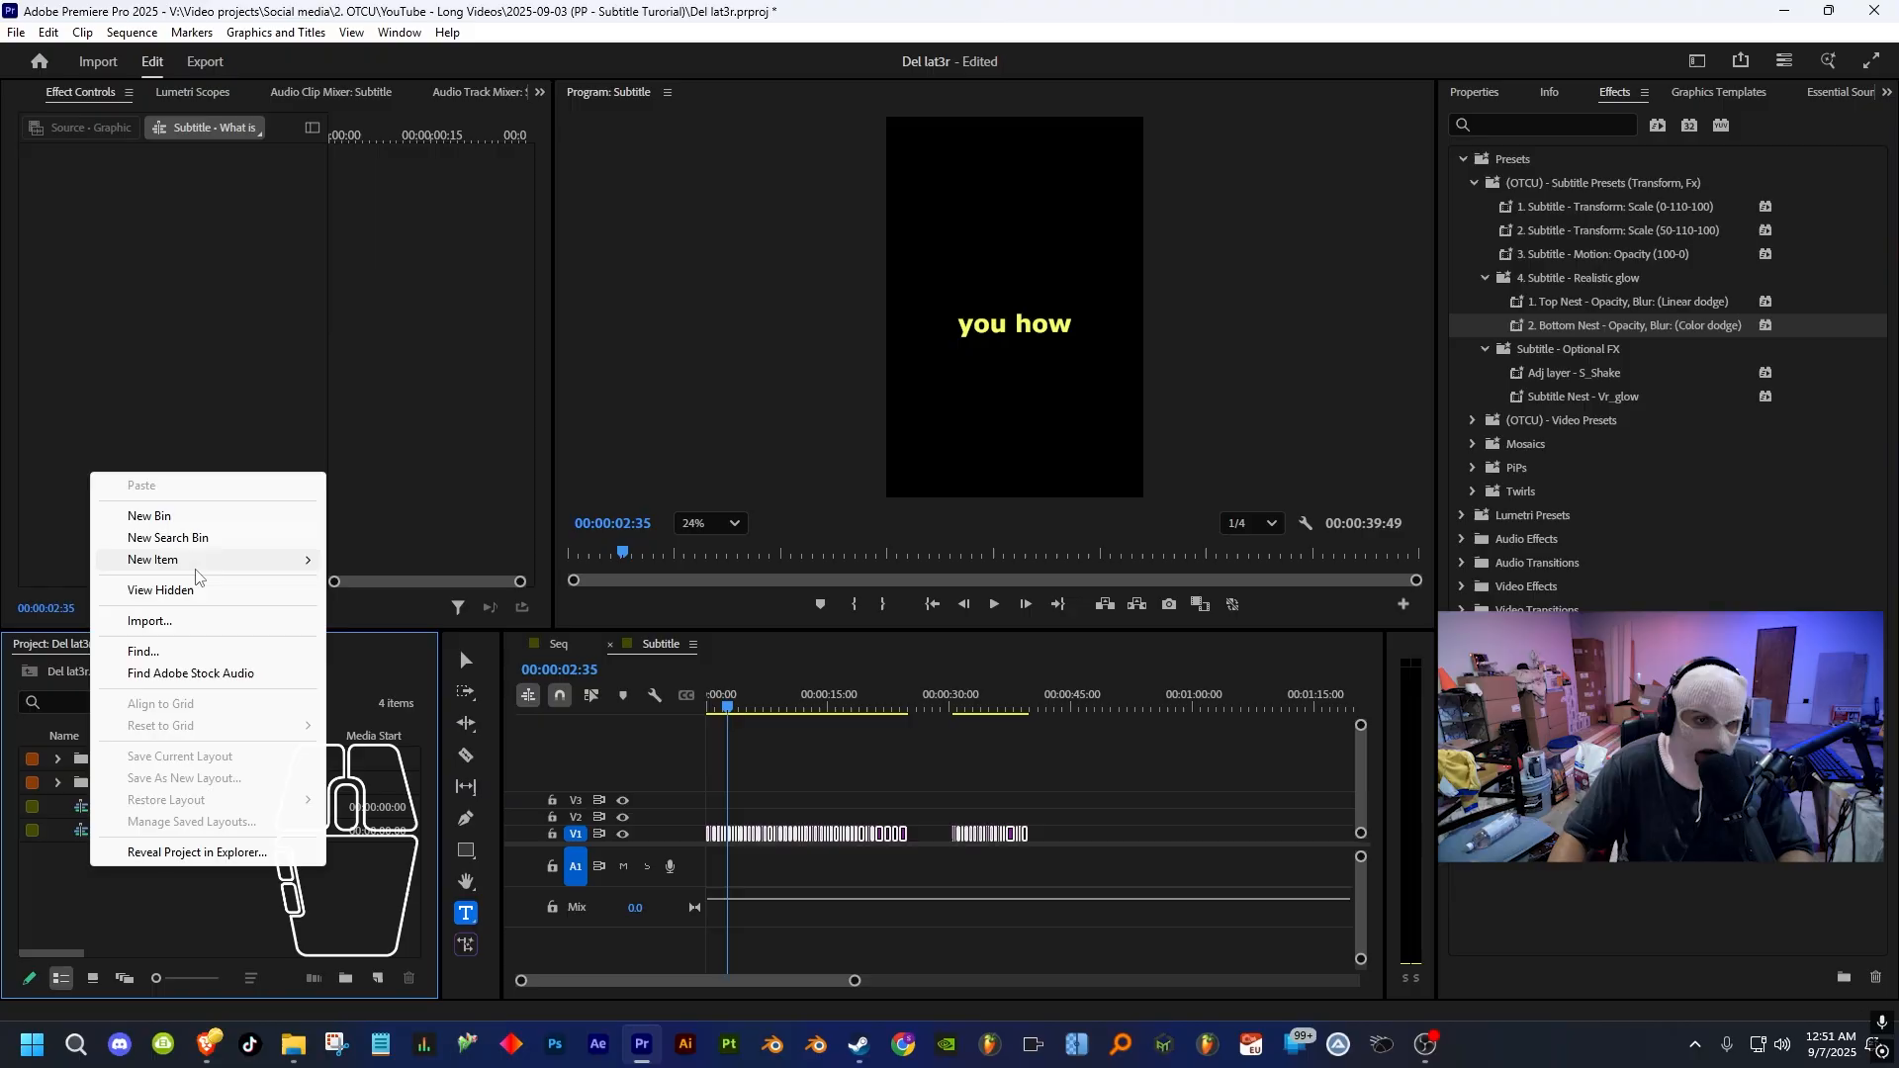
pyautogui.moveTo(199, 565)
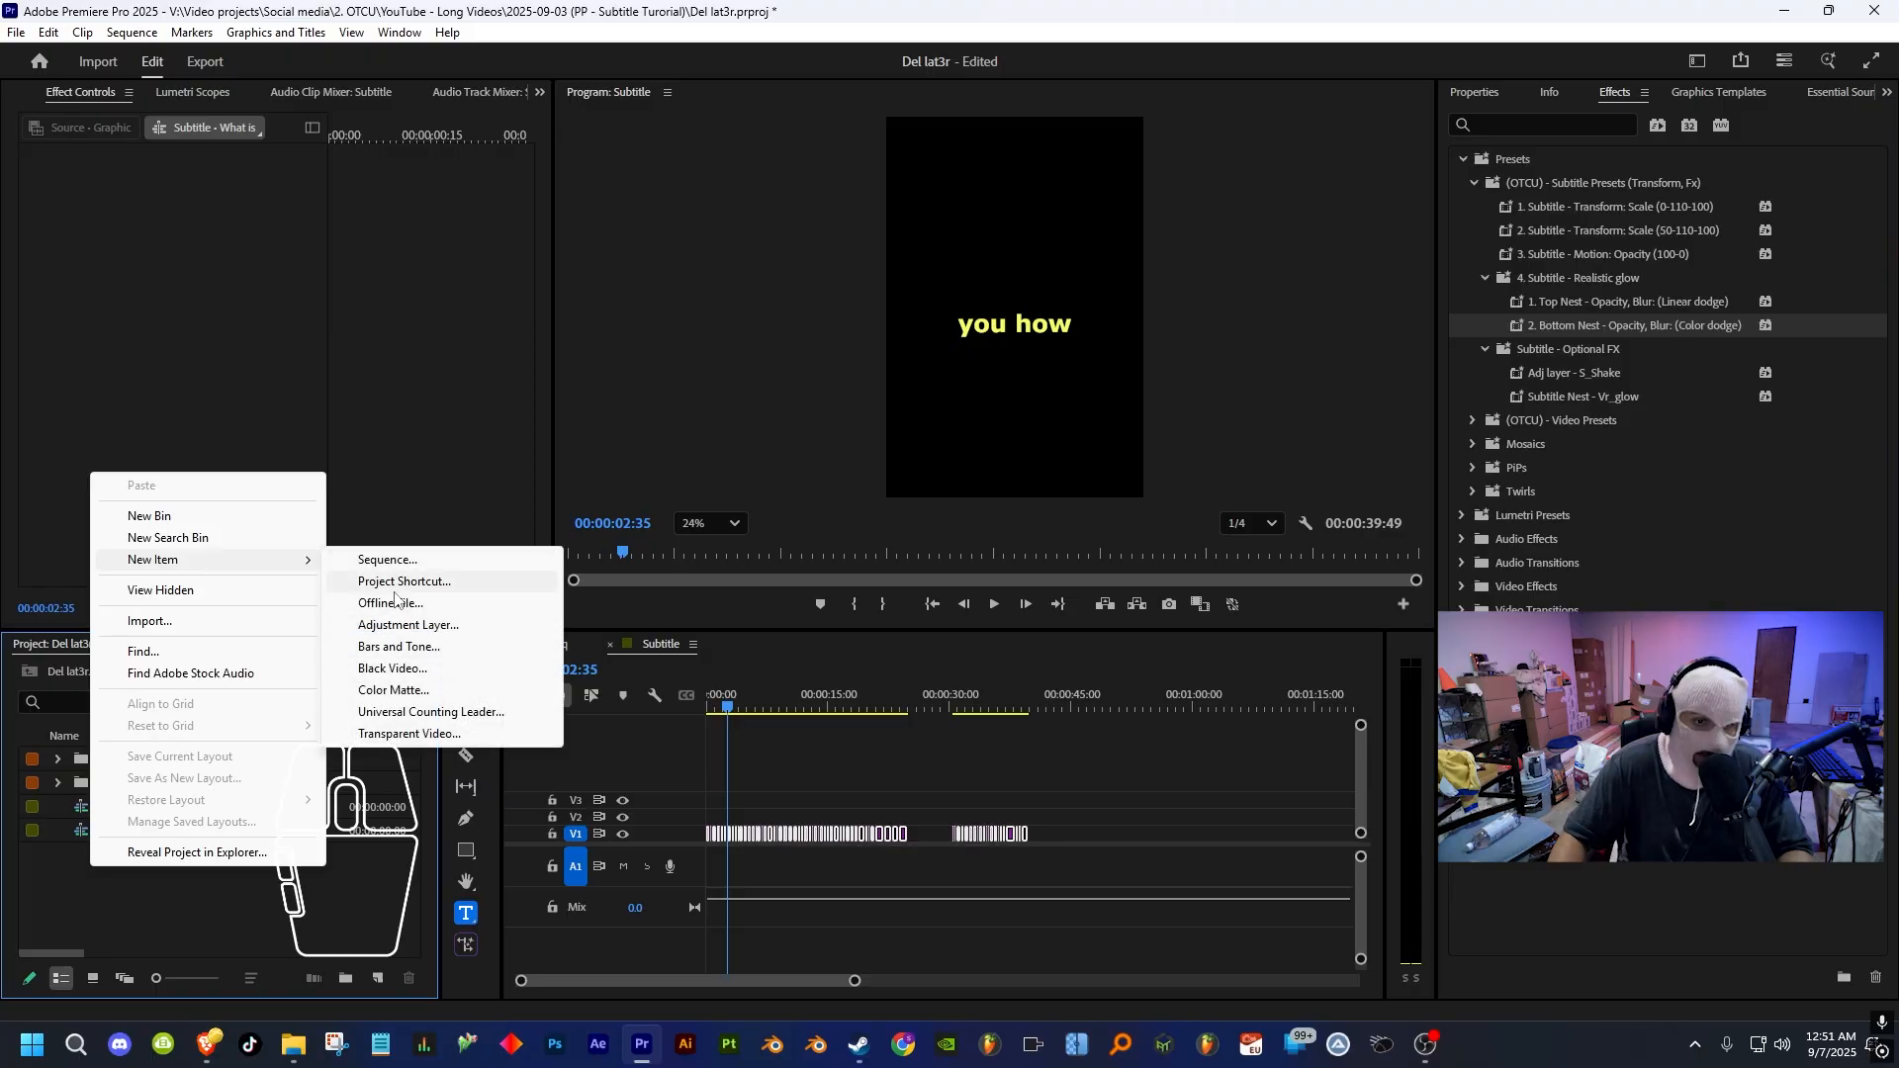
pyautogui.click(398, 625)
pyautogui.click(1014, 605)
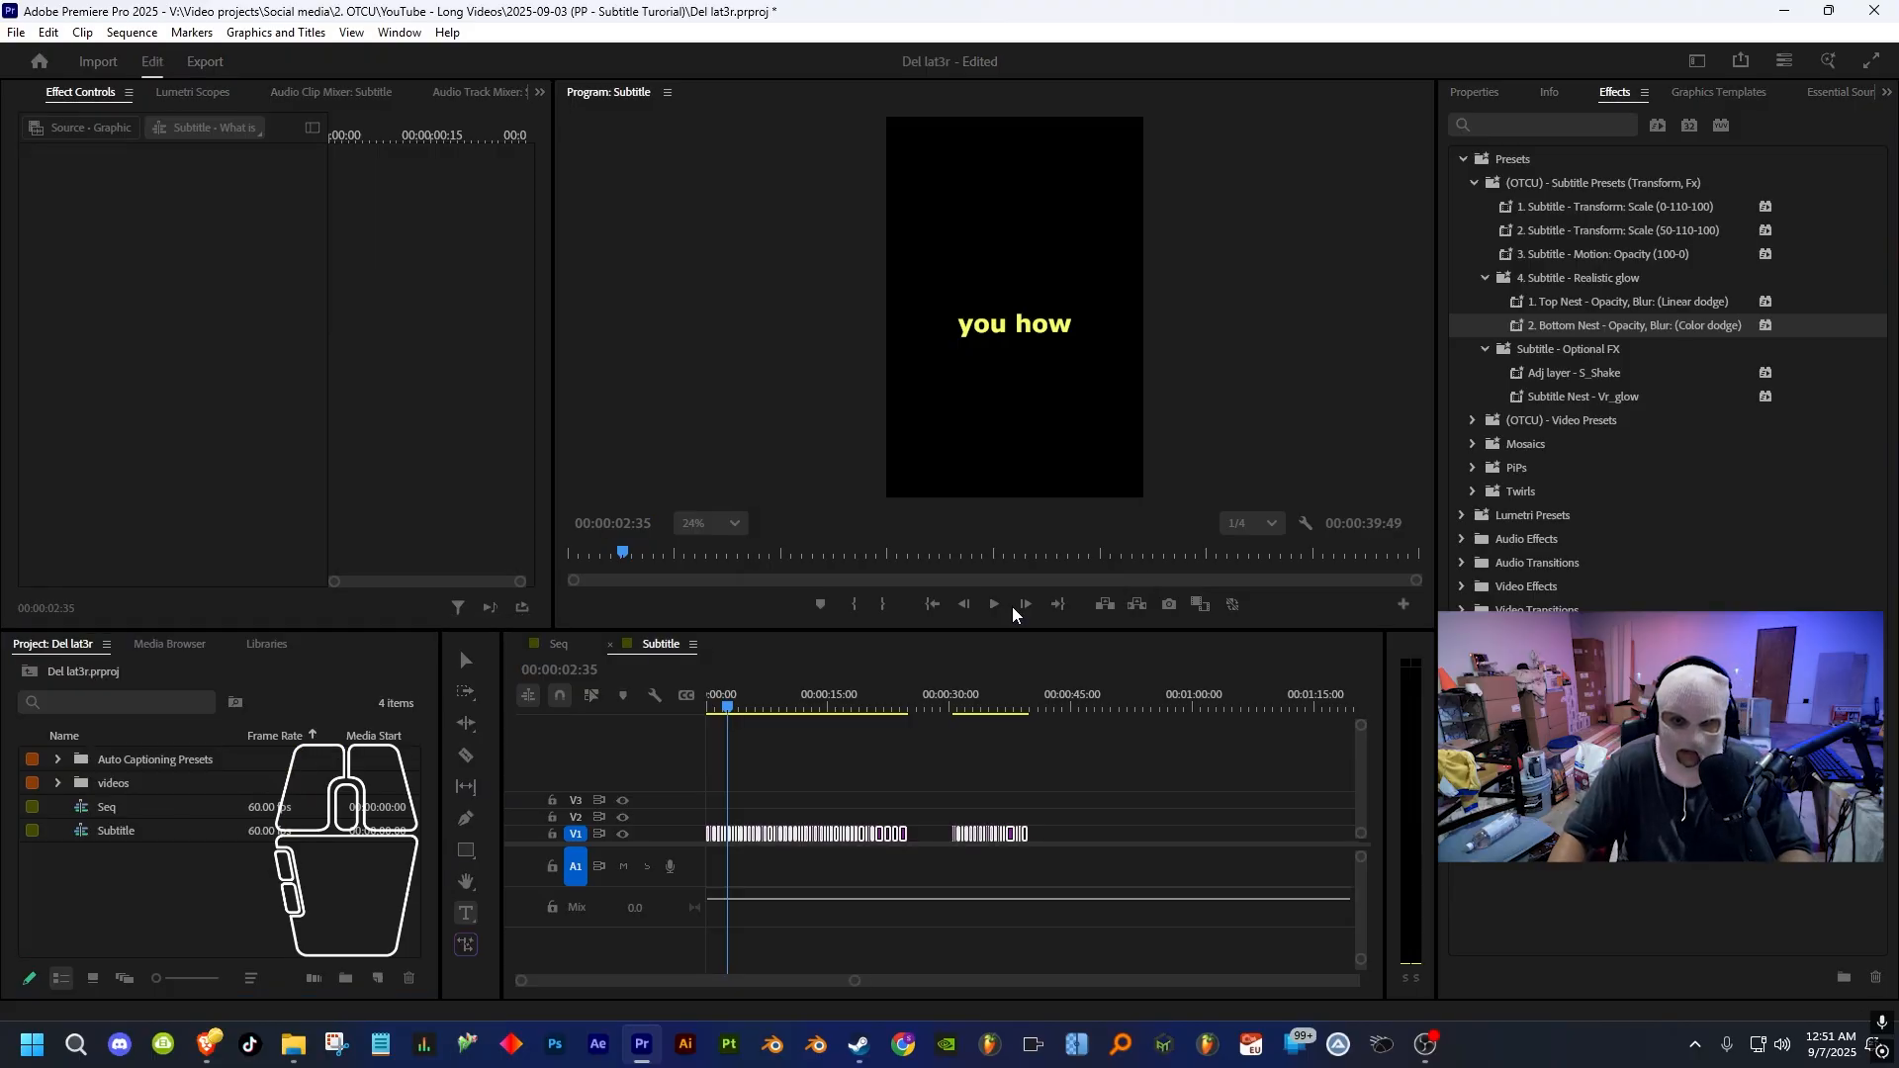
# - Place the adjustment layer on V2 across all the captions and apply the Adj layer - S_Shake preset to it
pyautogui.moveTo(156, 763); pyautogui.dragTo(1029, 819)
pyautogui.click(965, 825)
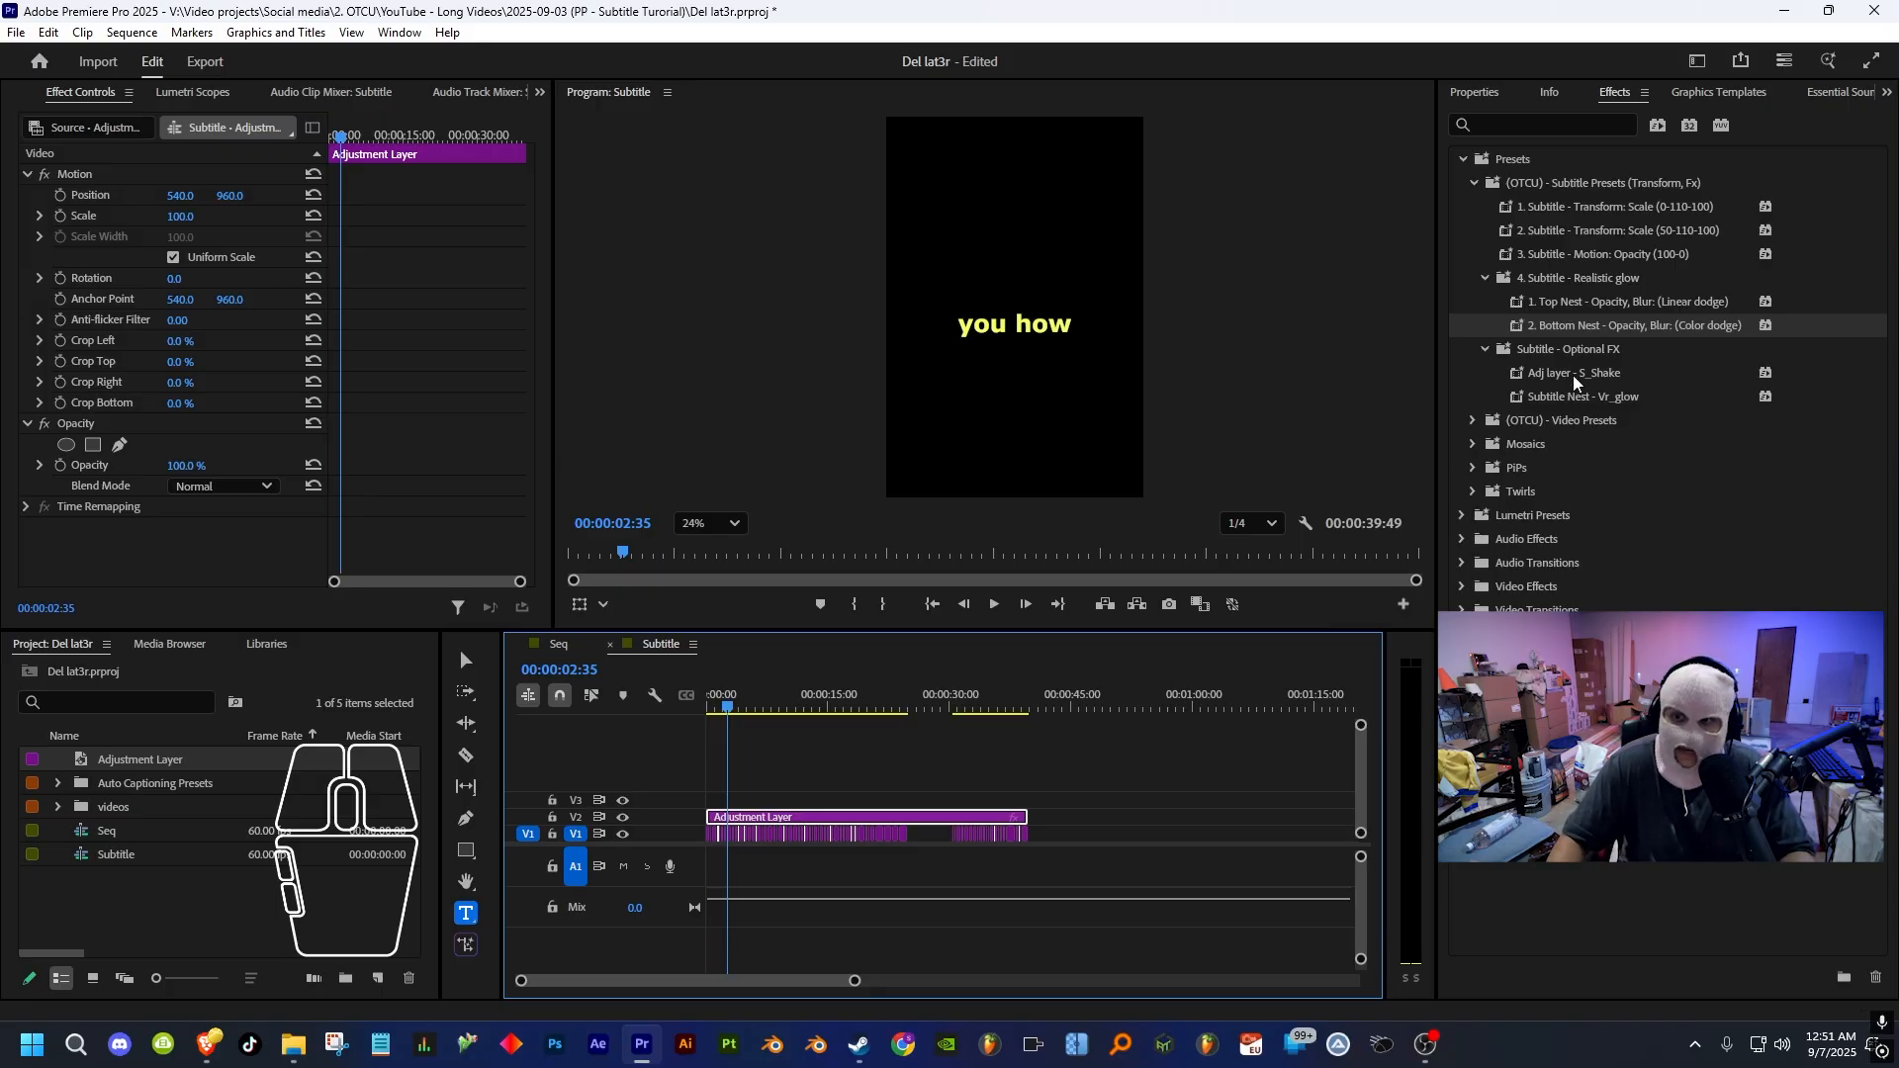
pyautogui.moveTo(1581, 381); pyautogui.dragTo(962, 827)
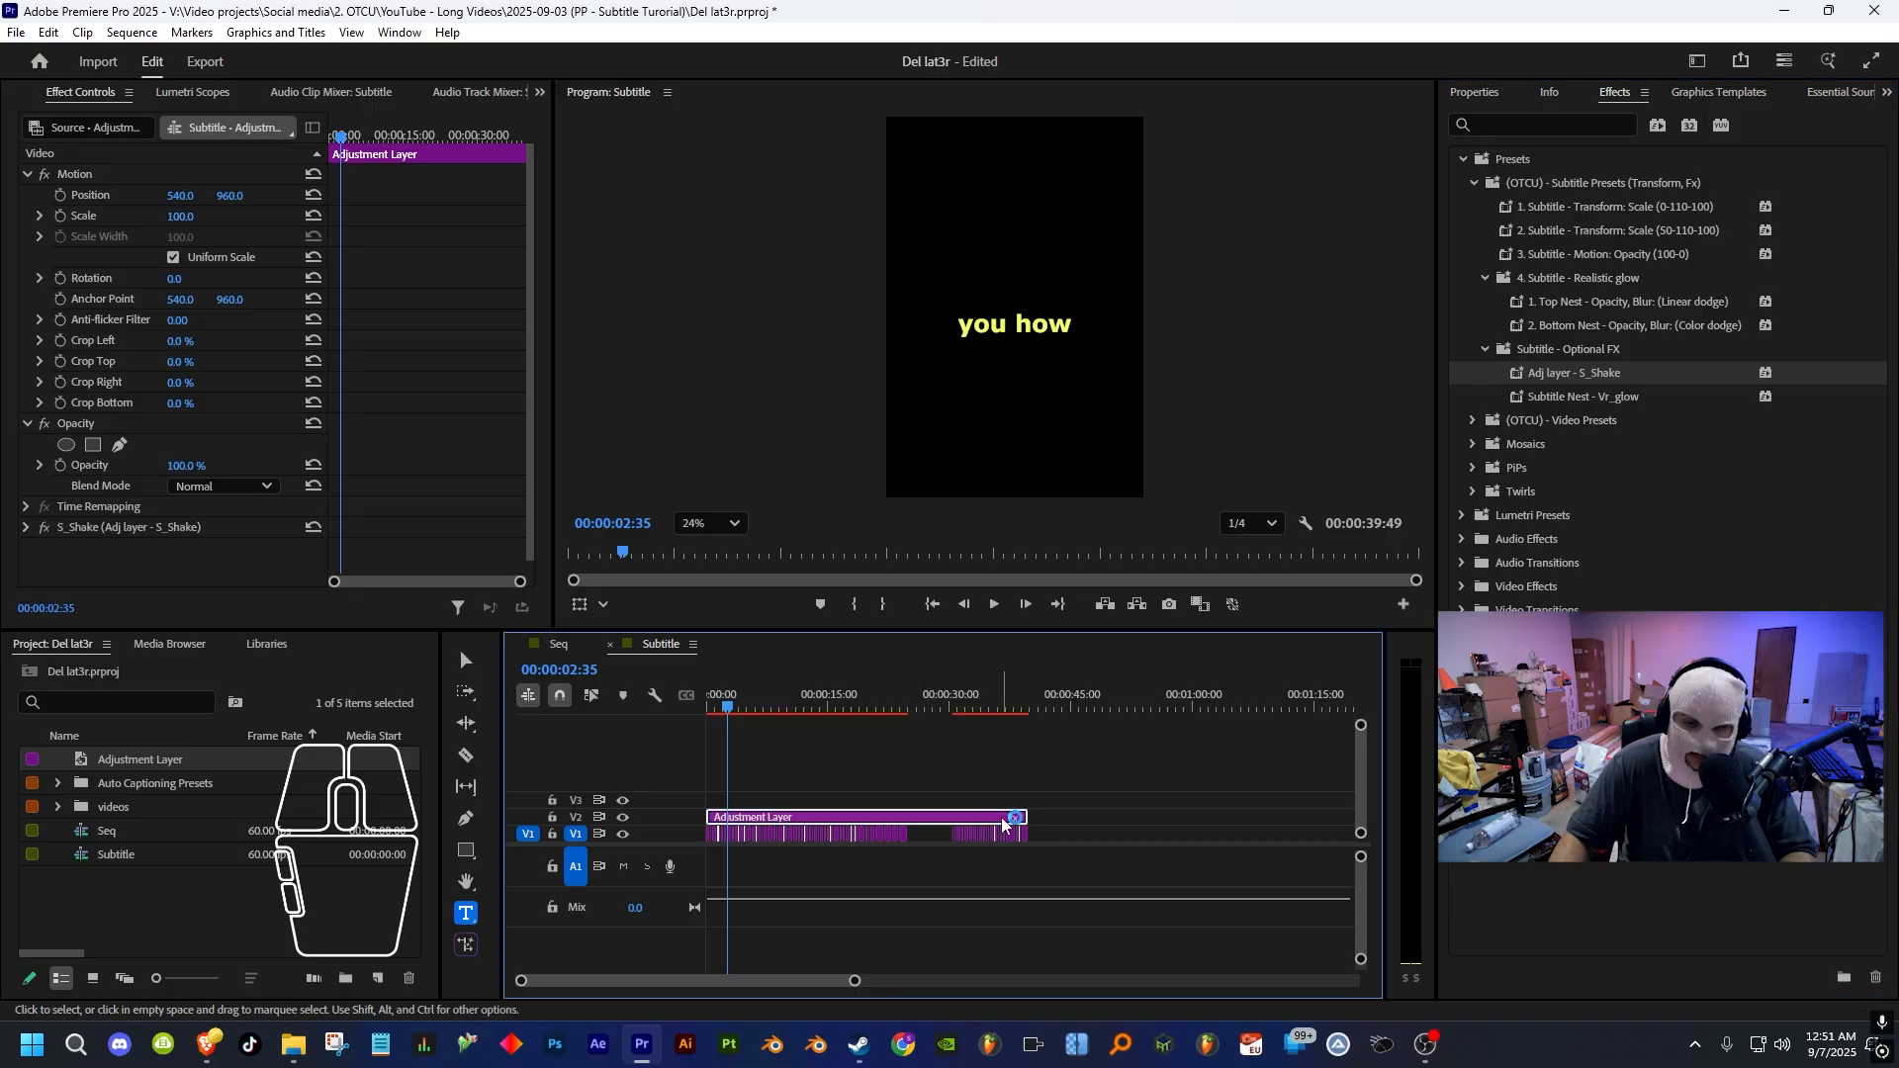
pyautogui.moveTo(727, 705); pyautogui.dragTo(708, 708)
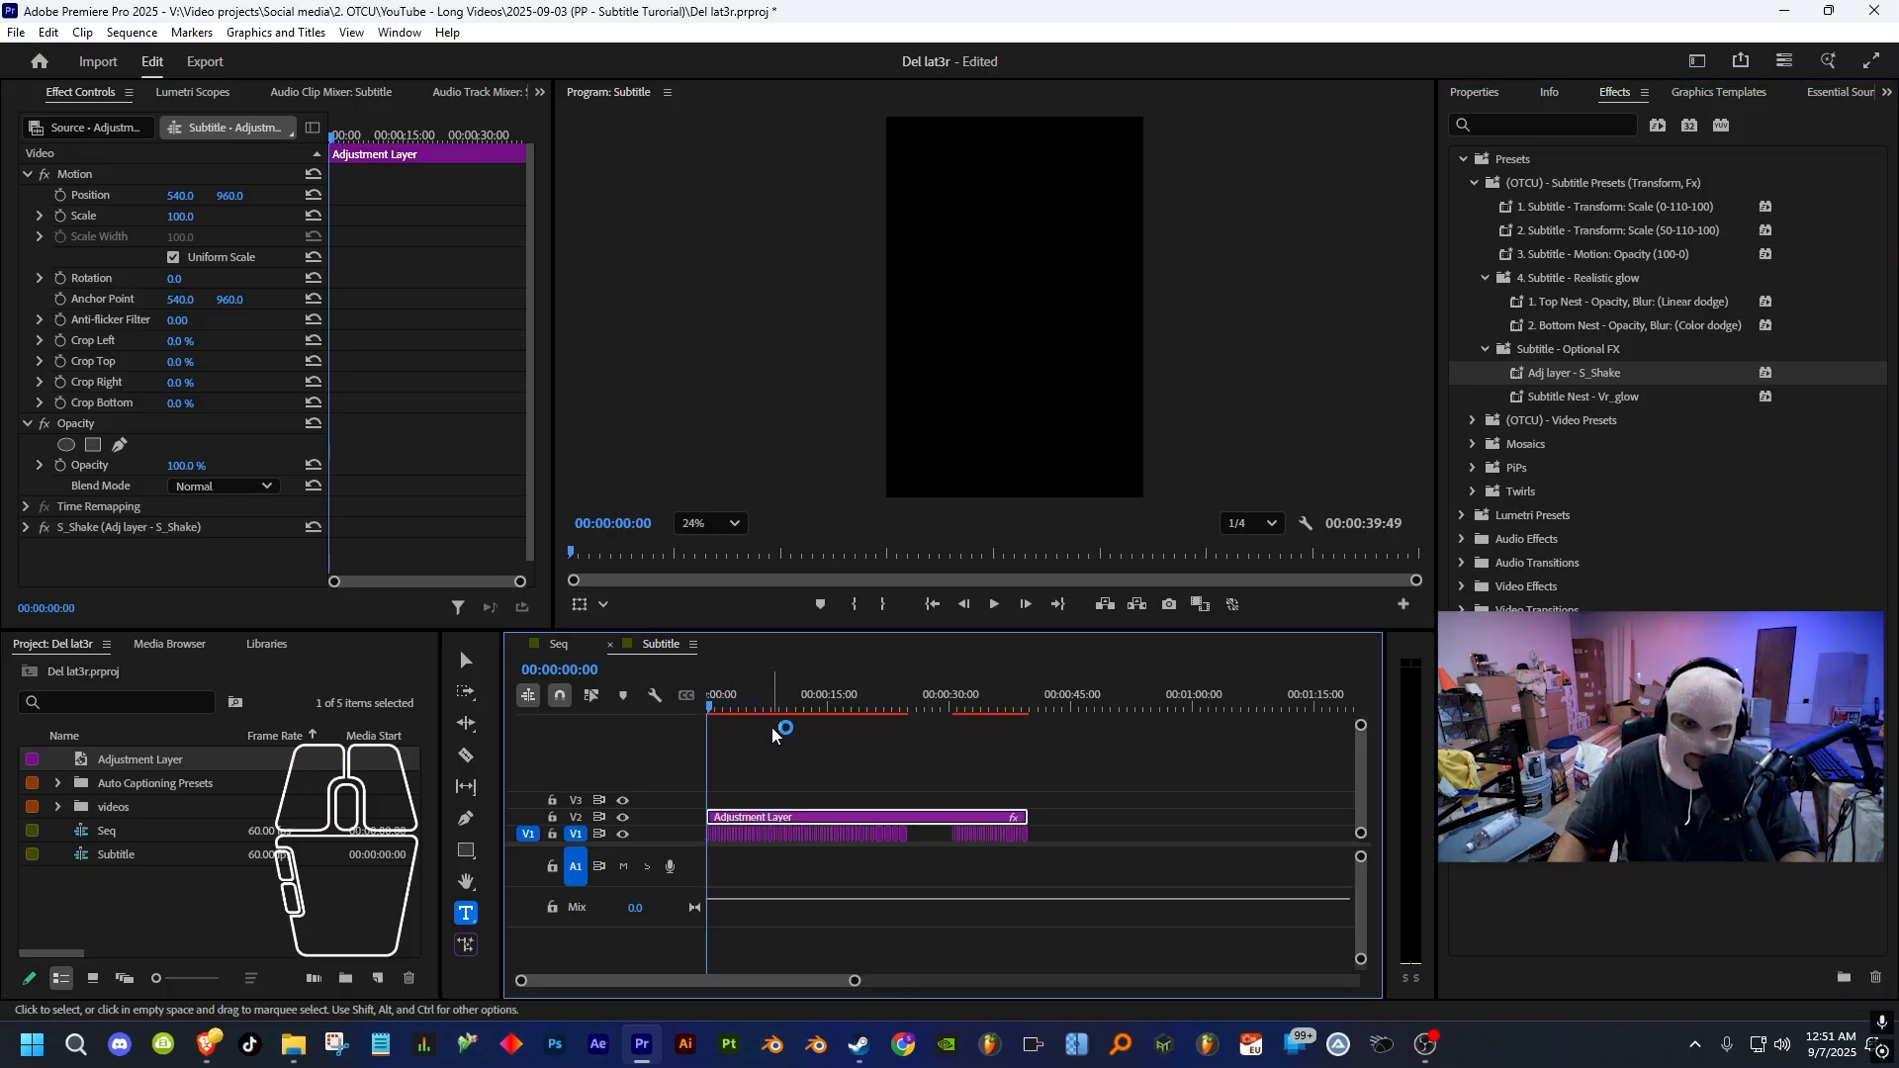
# - Return to the Seq sequence and play it from the start, examining the shake on the captions up close
pyautogui.click(553, 644)
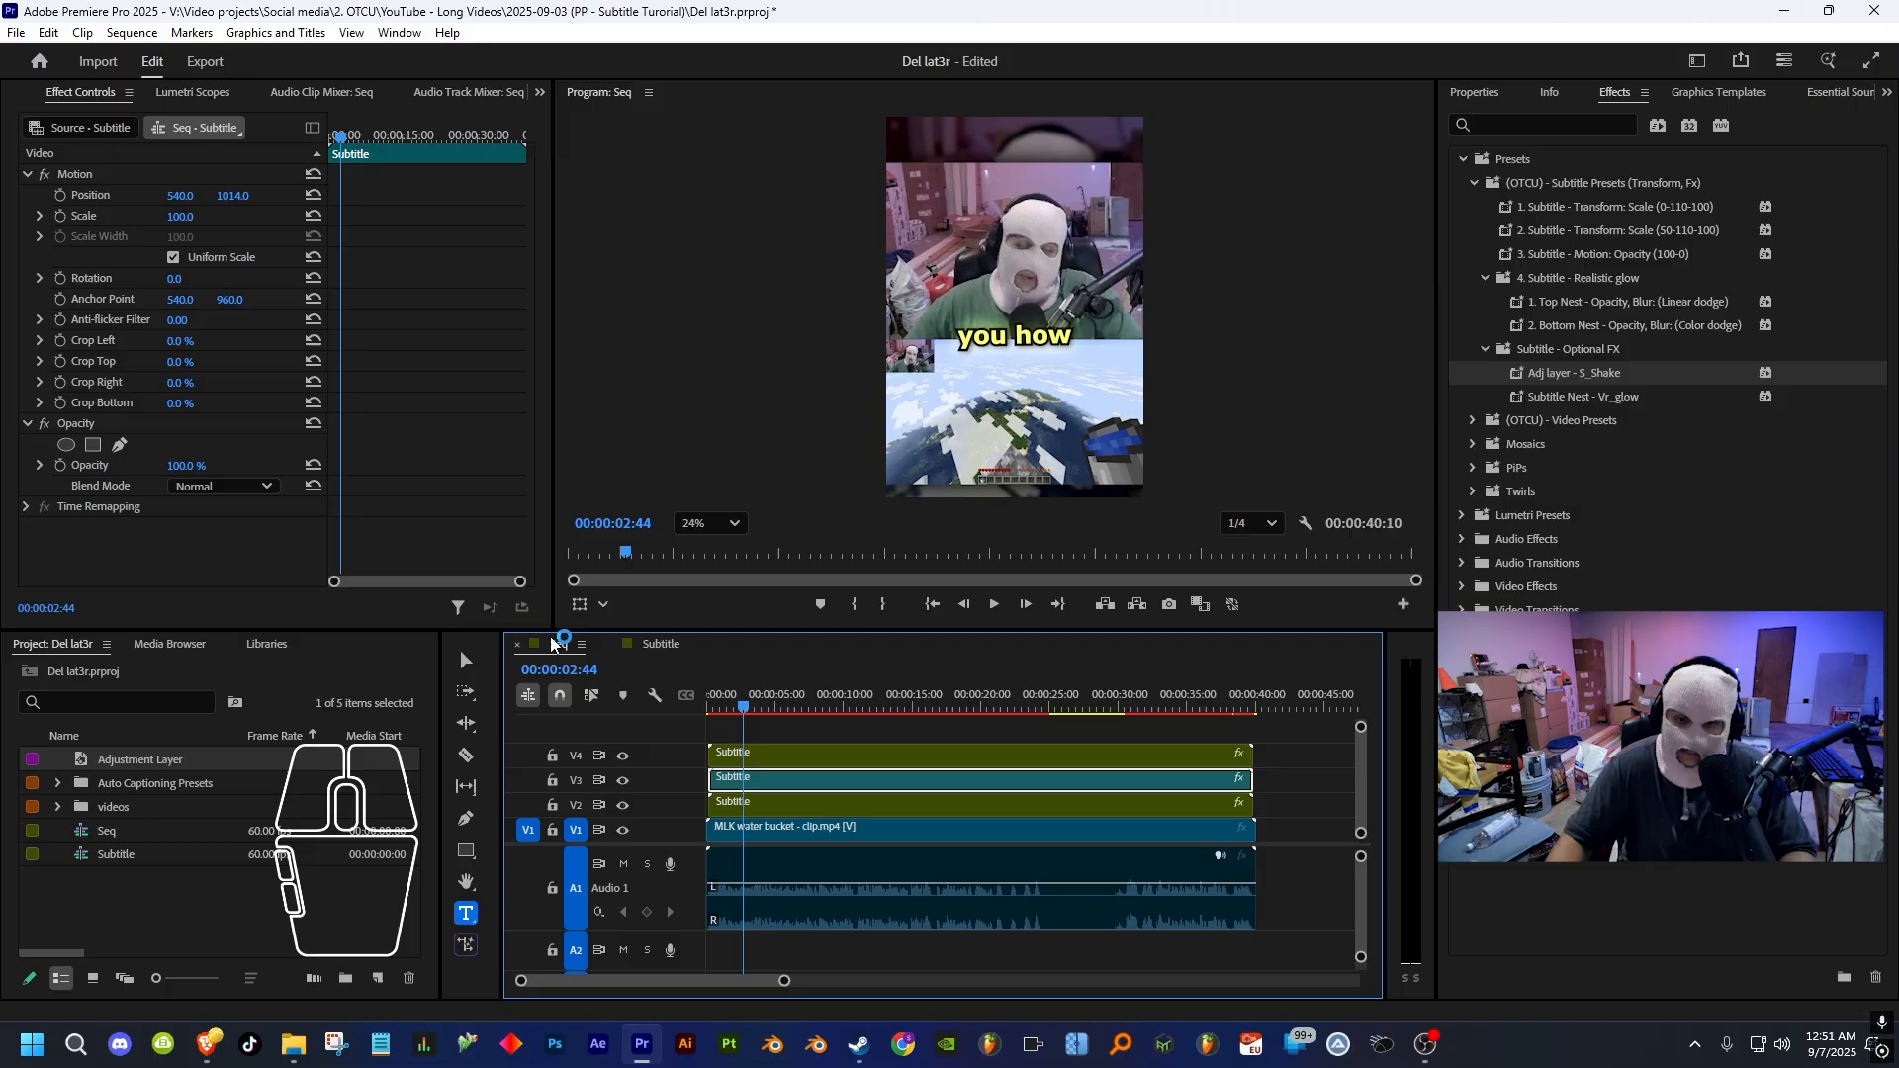
pyautogui.click(709, 706)
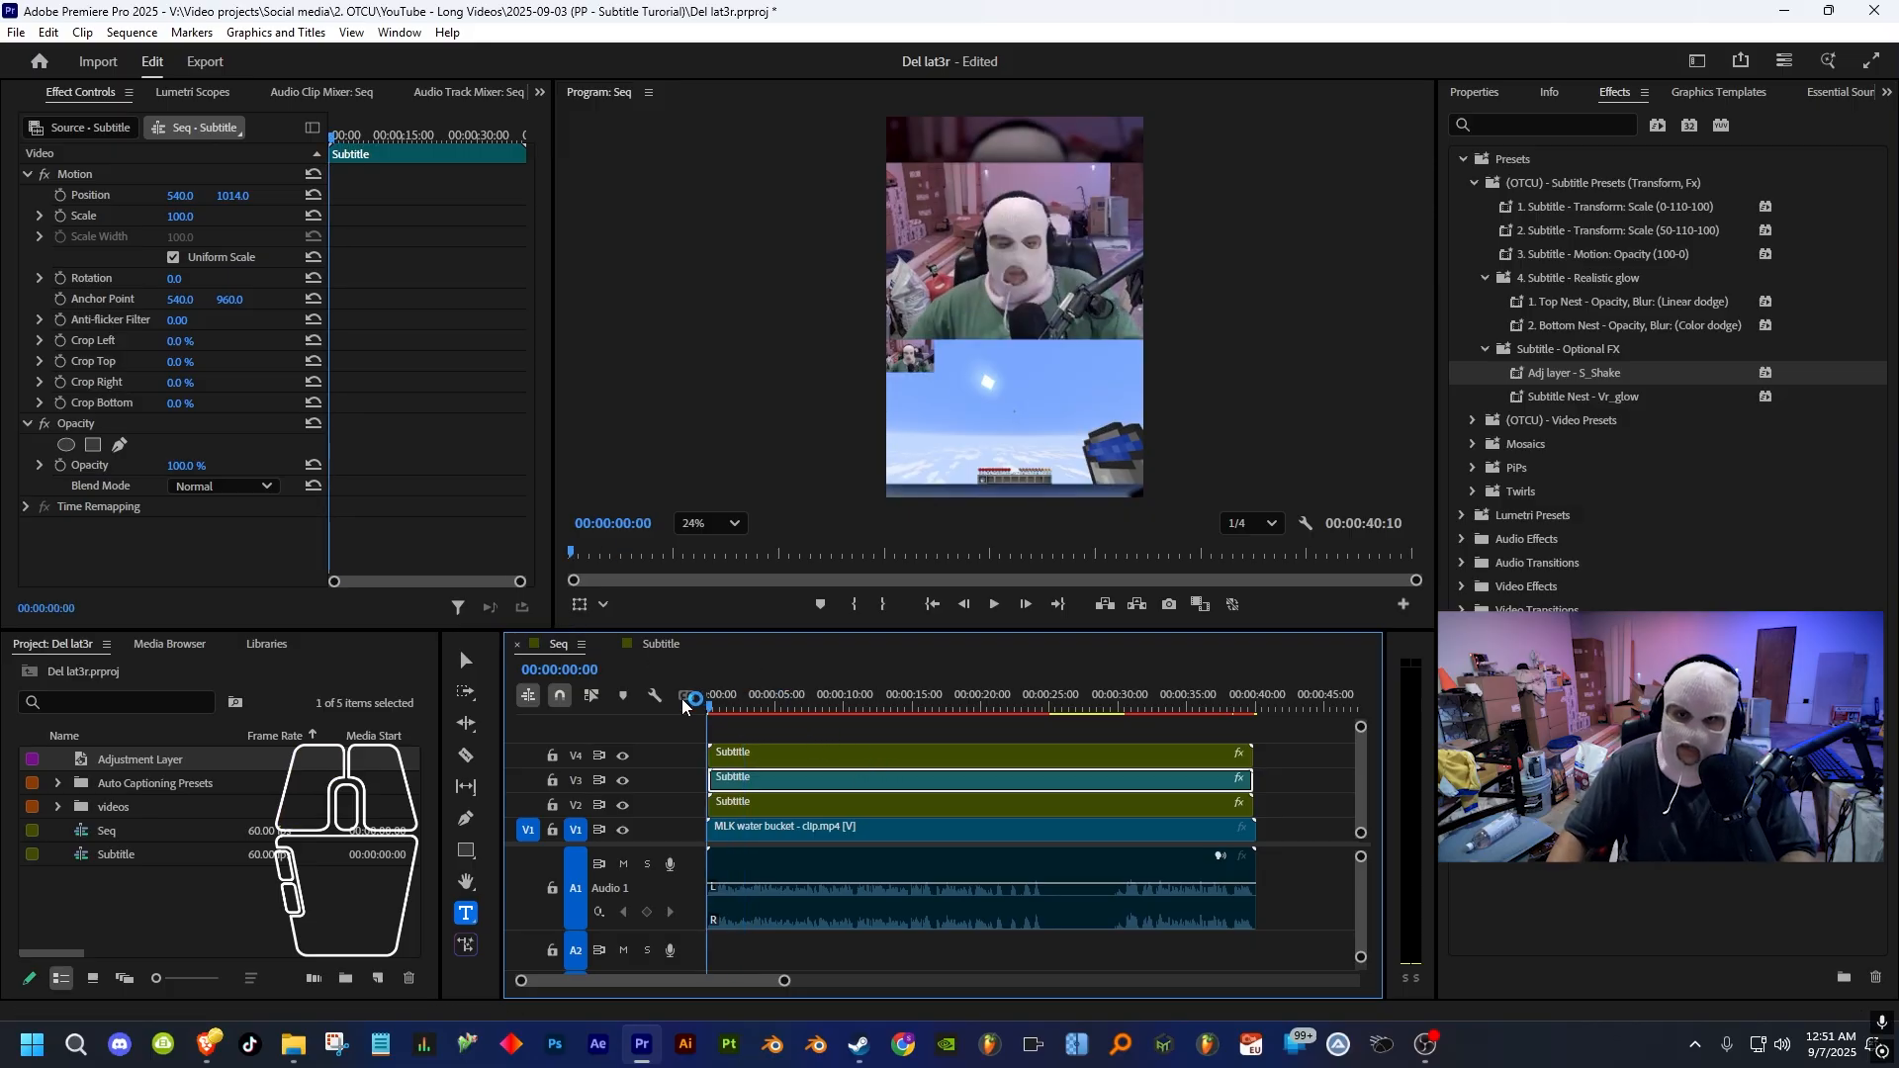
pyautogui.press('space')
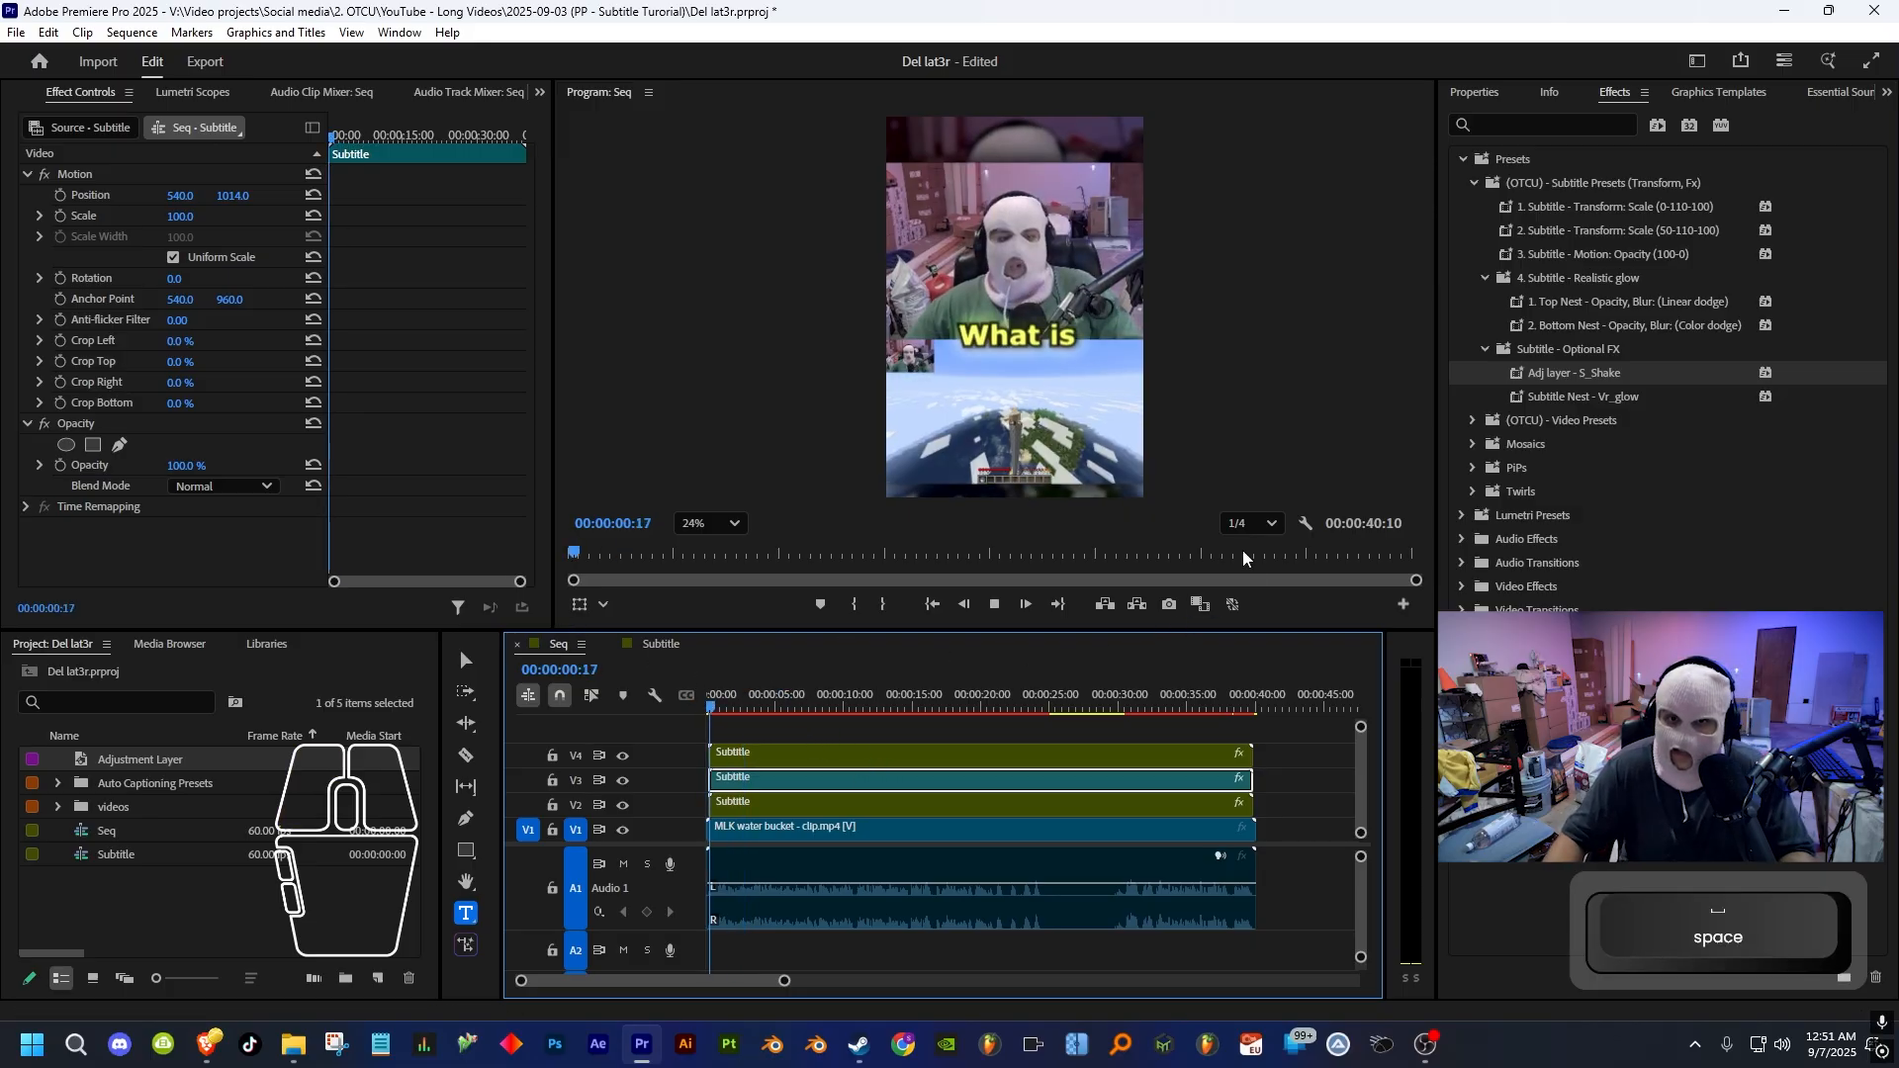
pyautogui.scroll(3, 1019, 371)
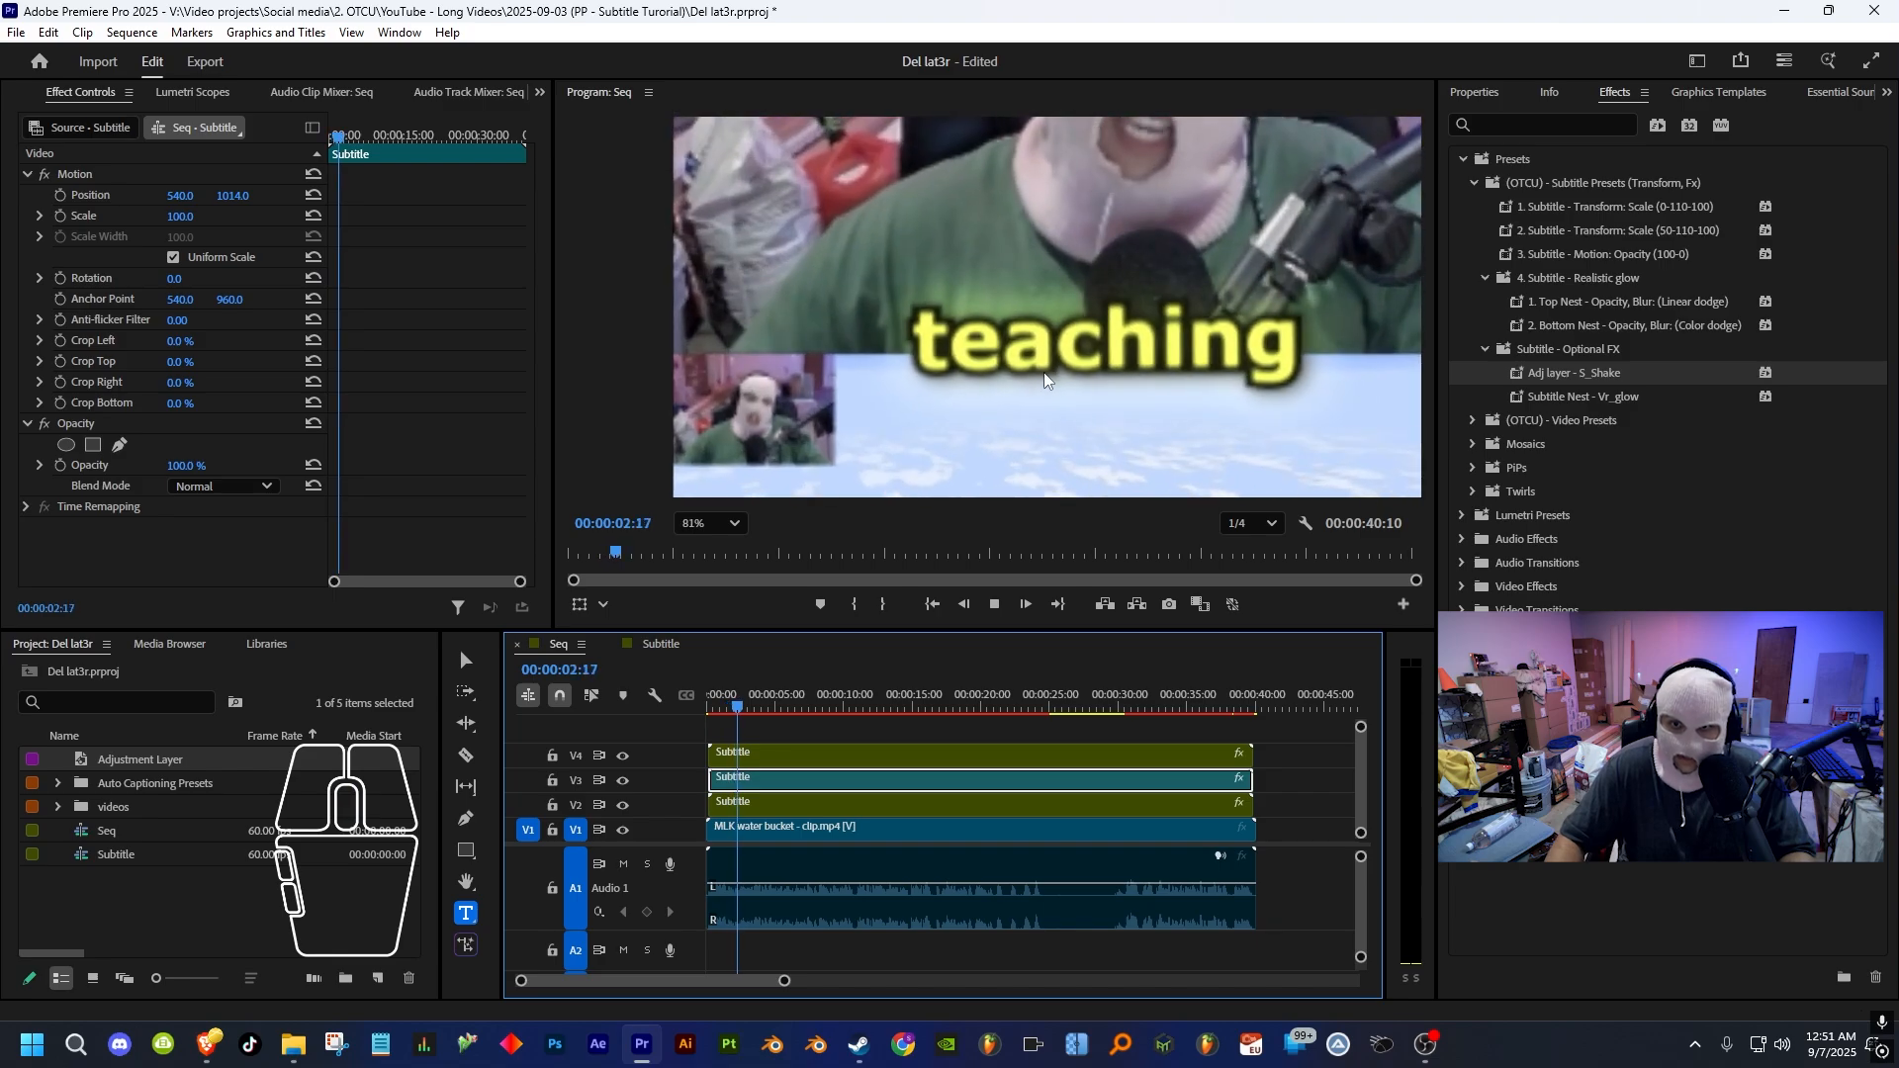
pyautogui.scroll(2, 1019, 391)
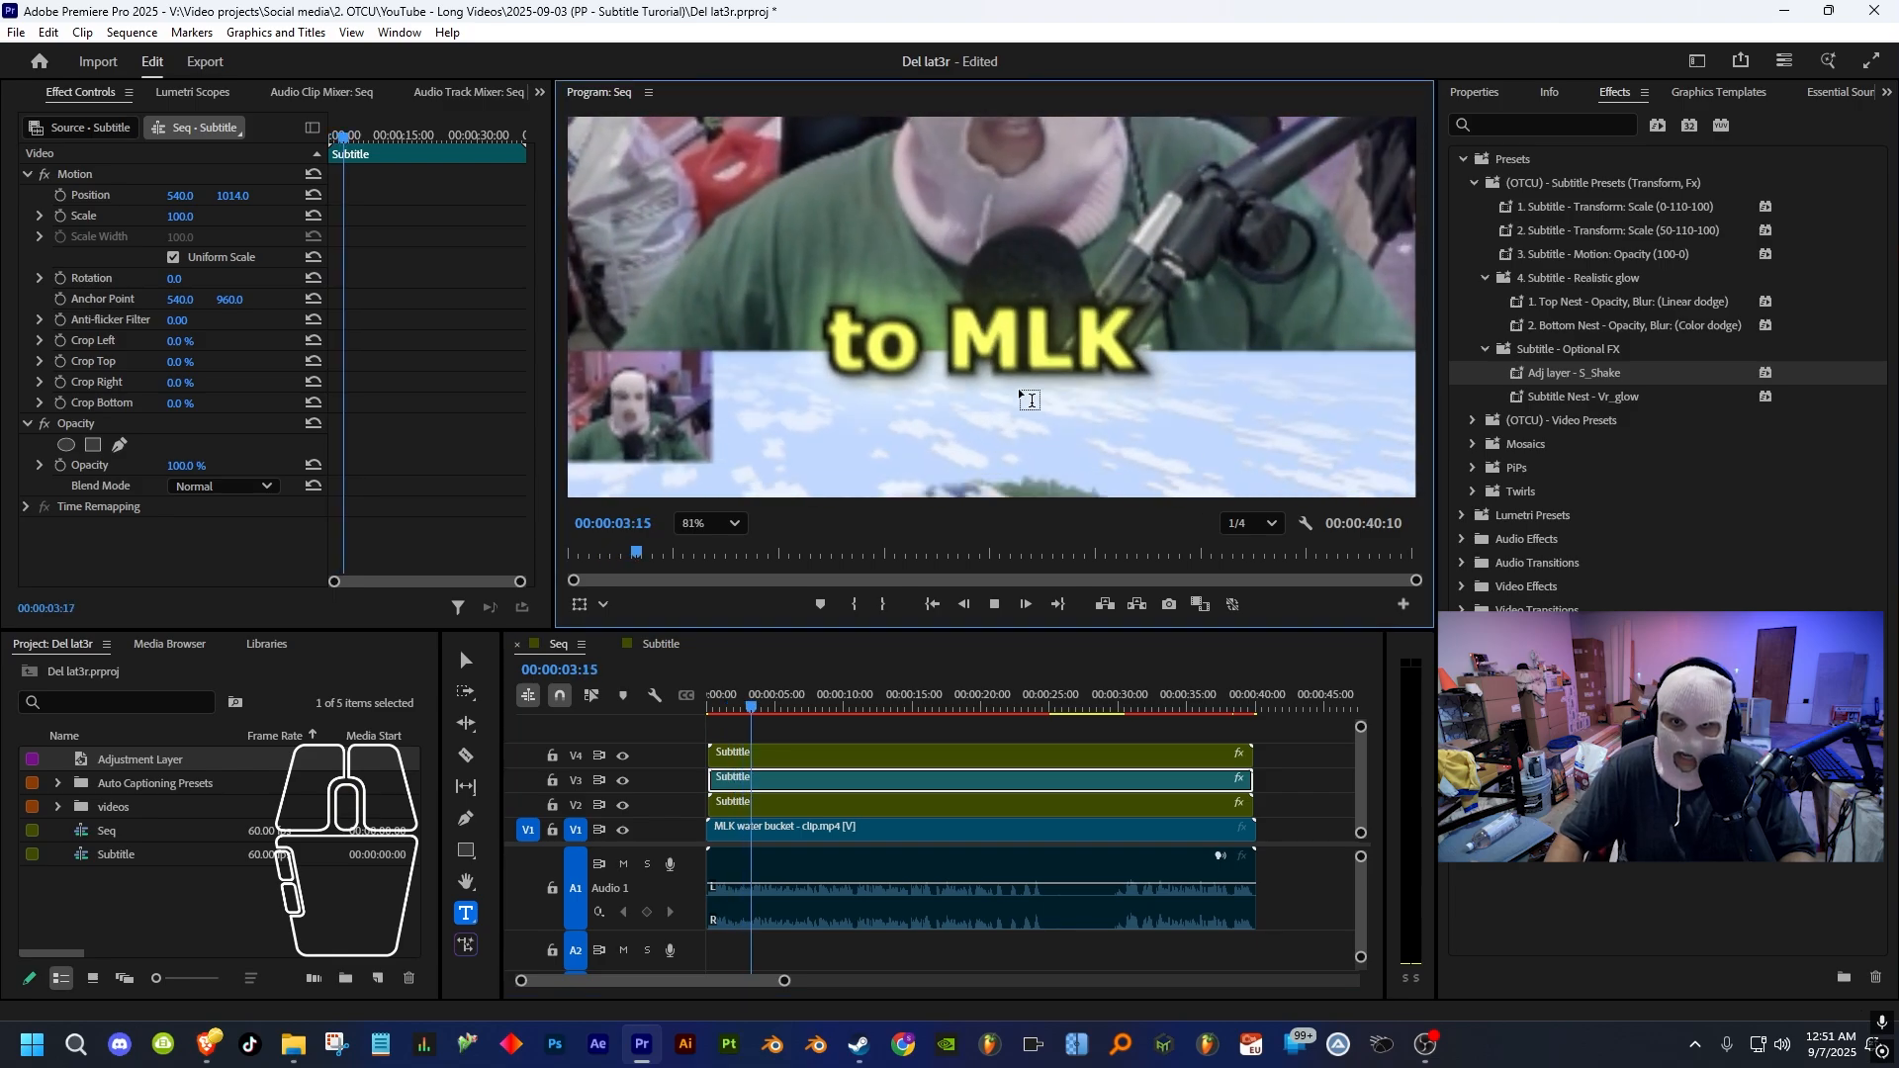
pyautogui.press('space')
# - Set the playback resolution to Full, replay the sequence from the start and examine the shaking captions
pyautogui.click(1251, 523)
pyautogui.click(1249, 543)
pyautogui.moveTo(778, 706); pyautogui.dragTo(682, 703)
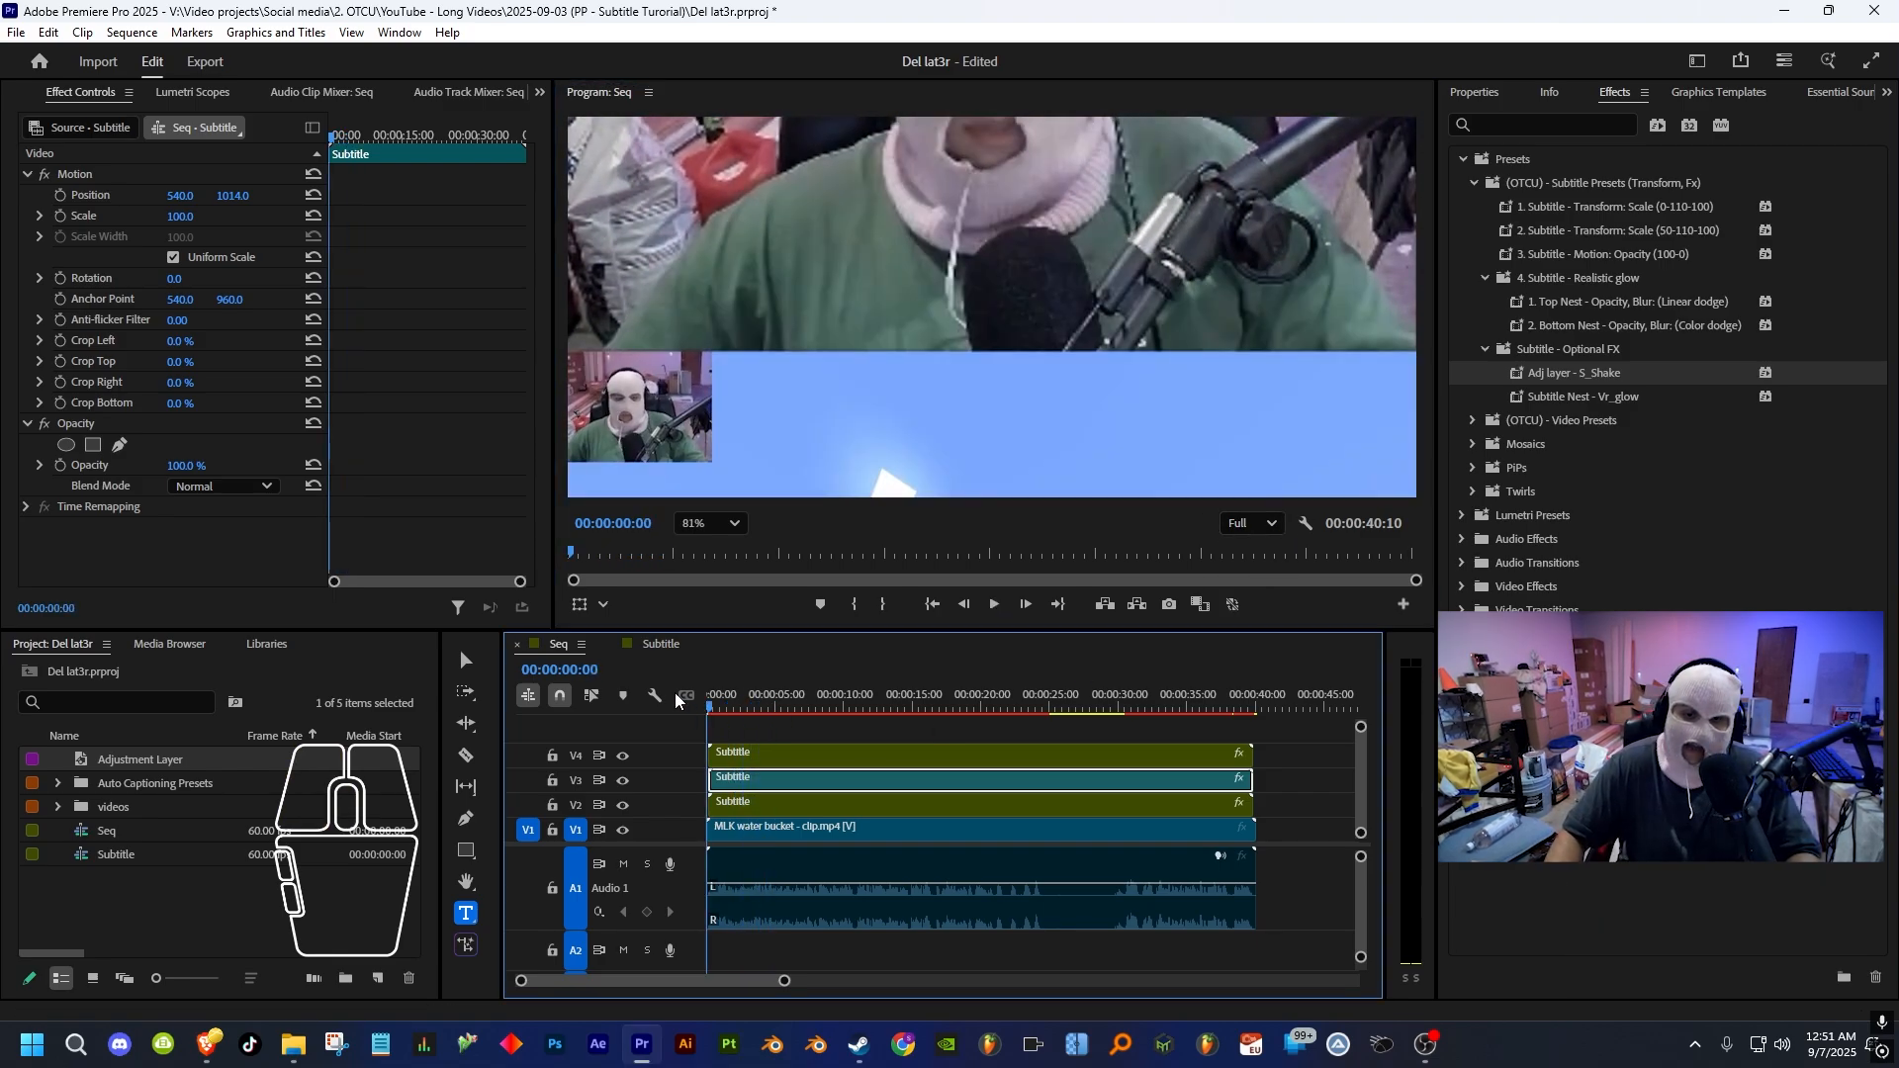
pyautogui.press('space')
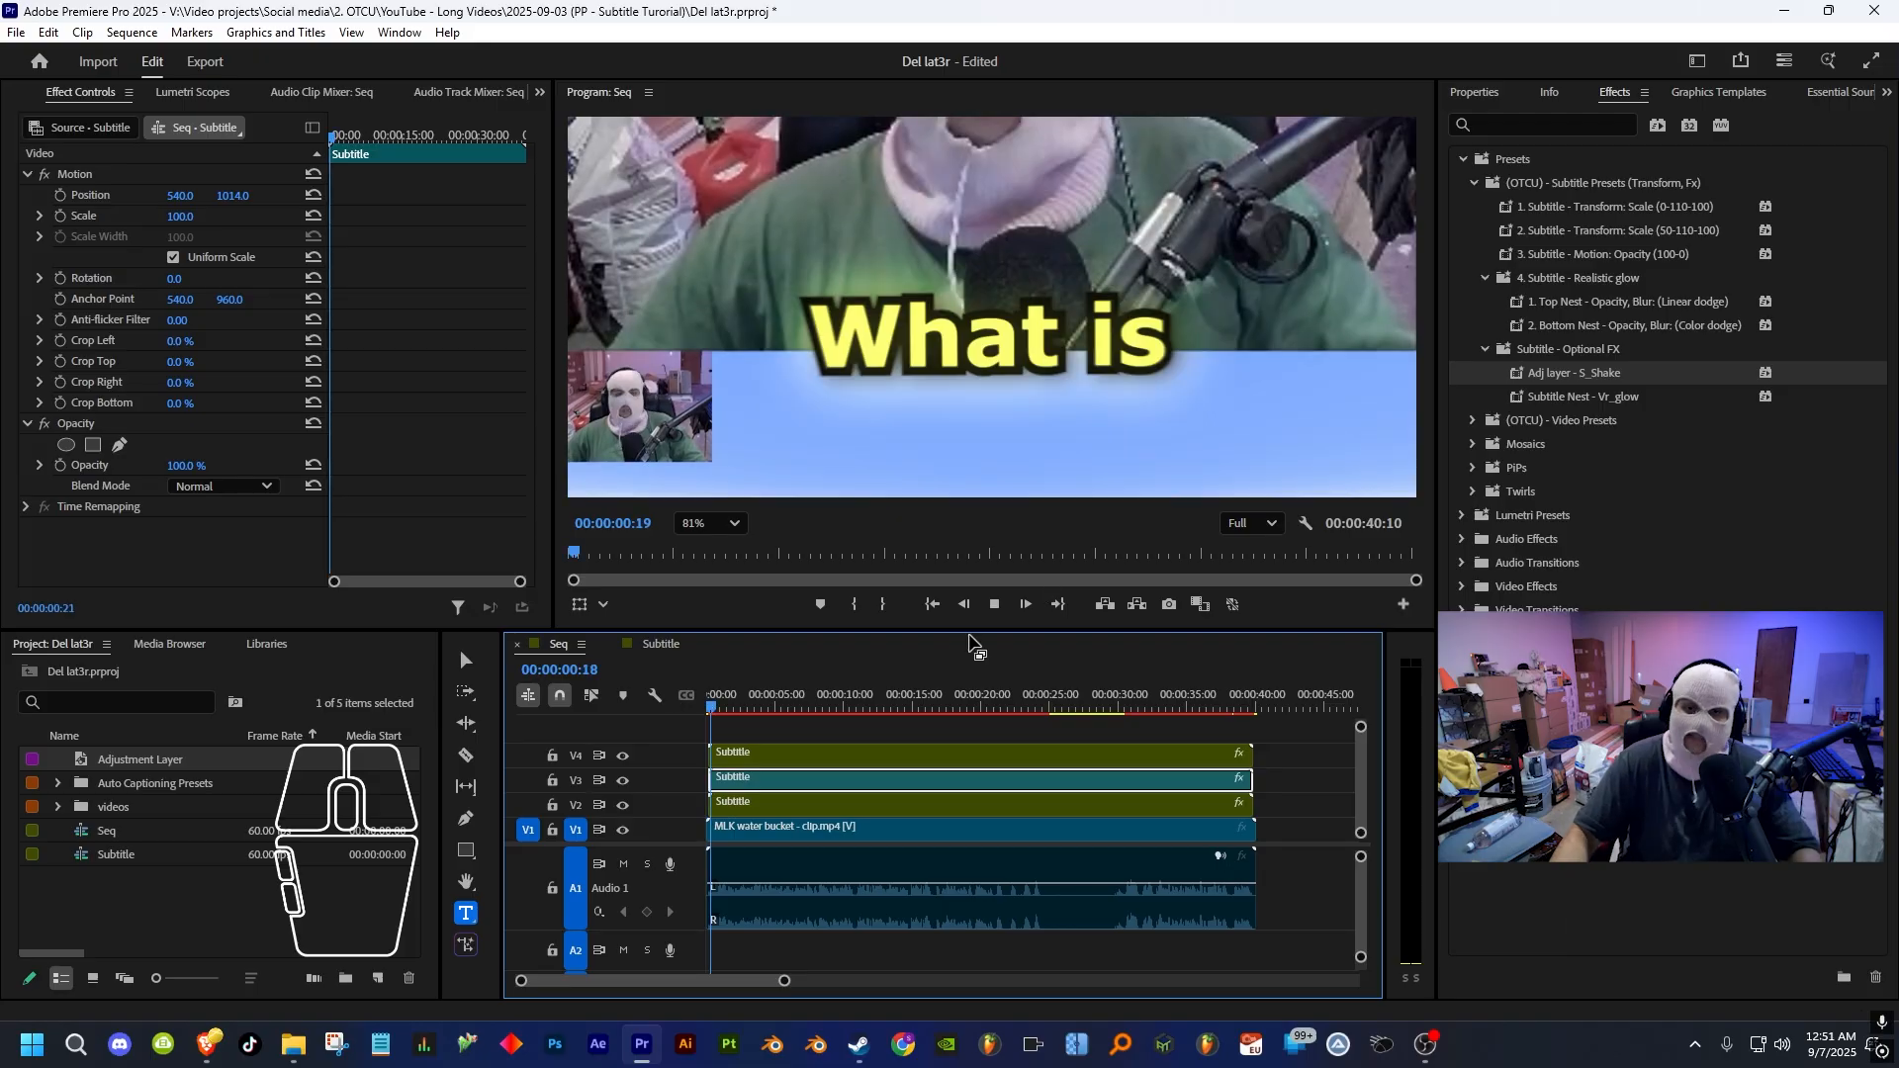
pyautogui.scroll(-3, 938, 356)
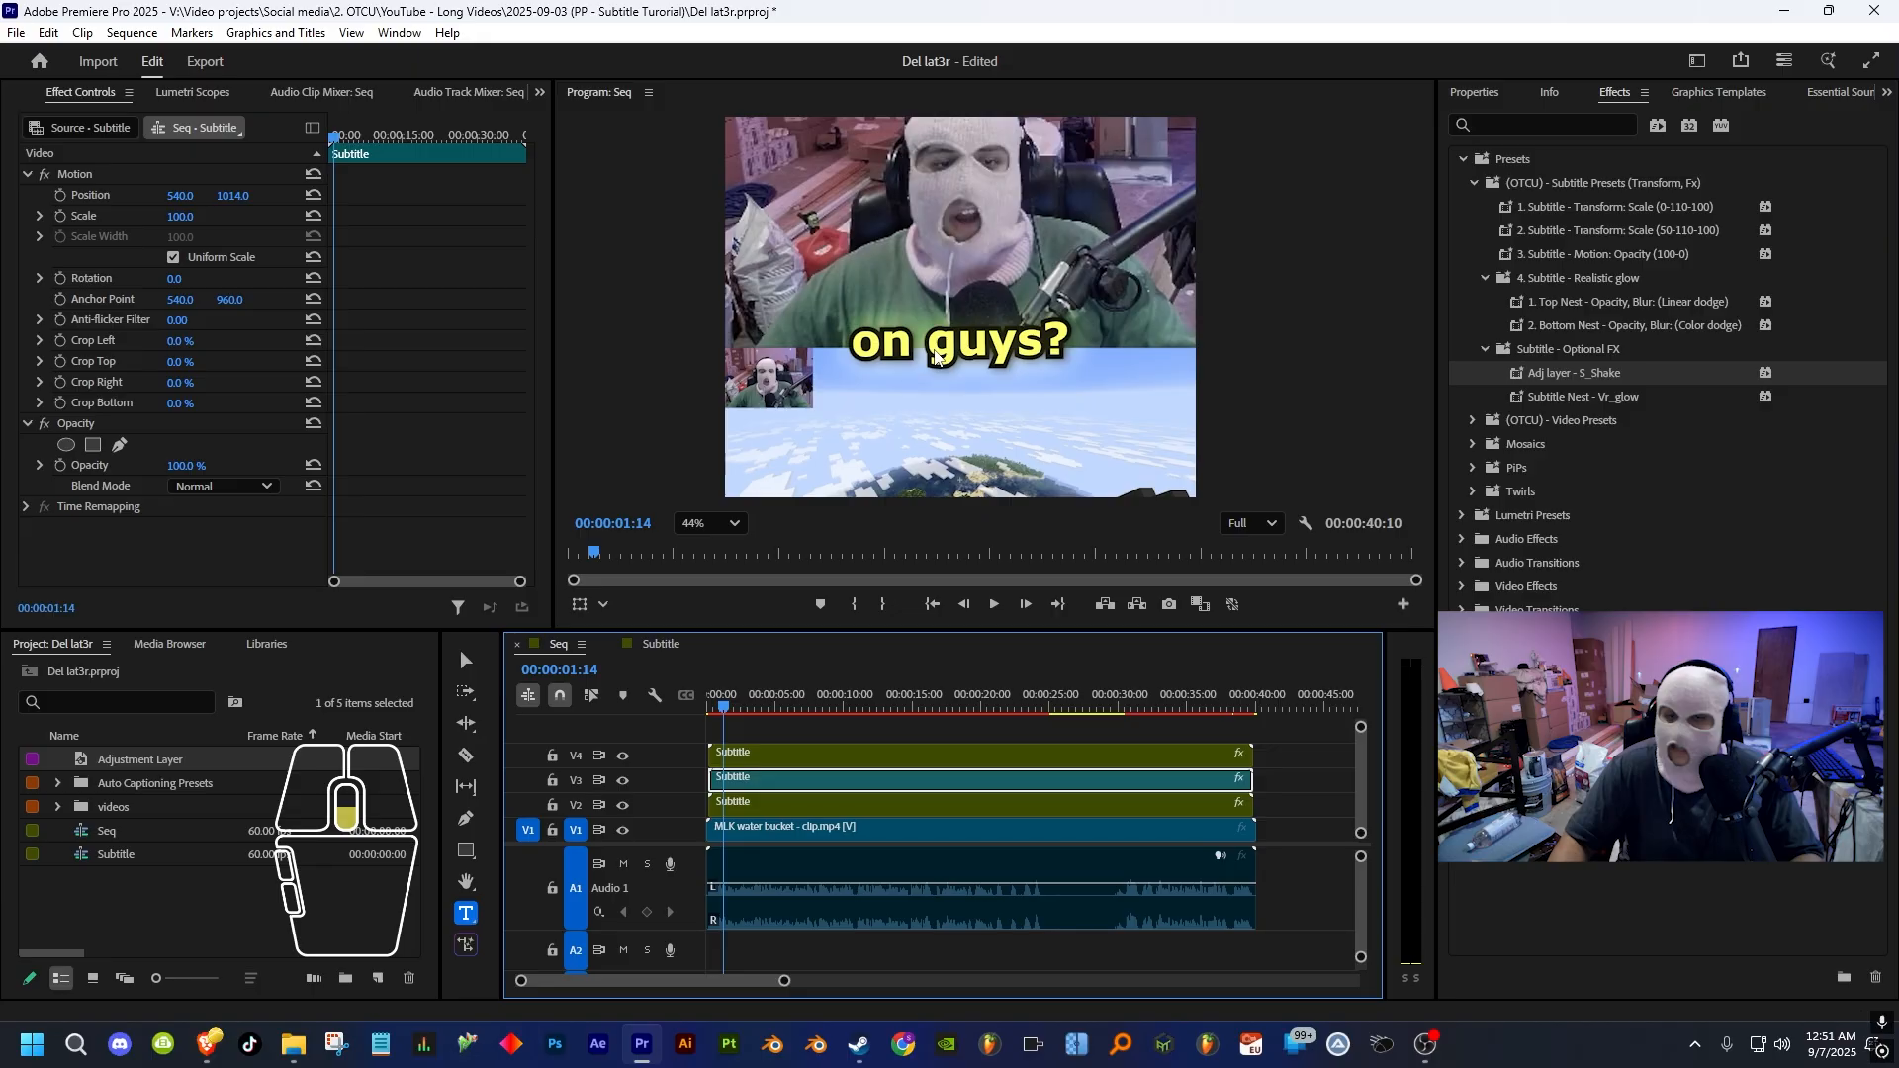
pyautogui.scroll(-2, 957, 419)
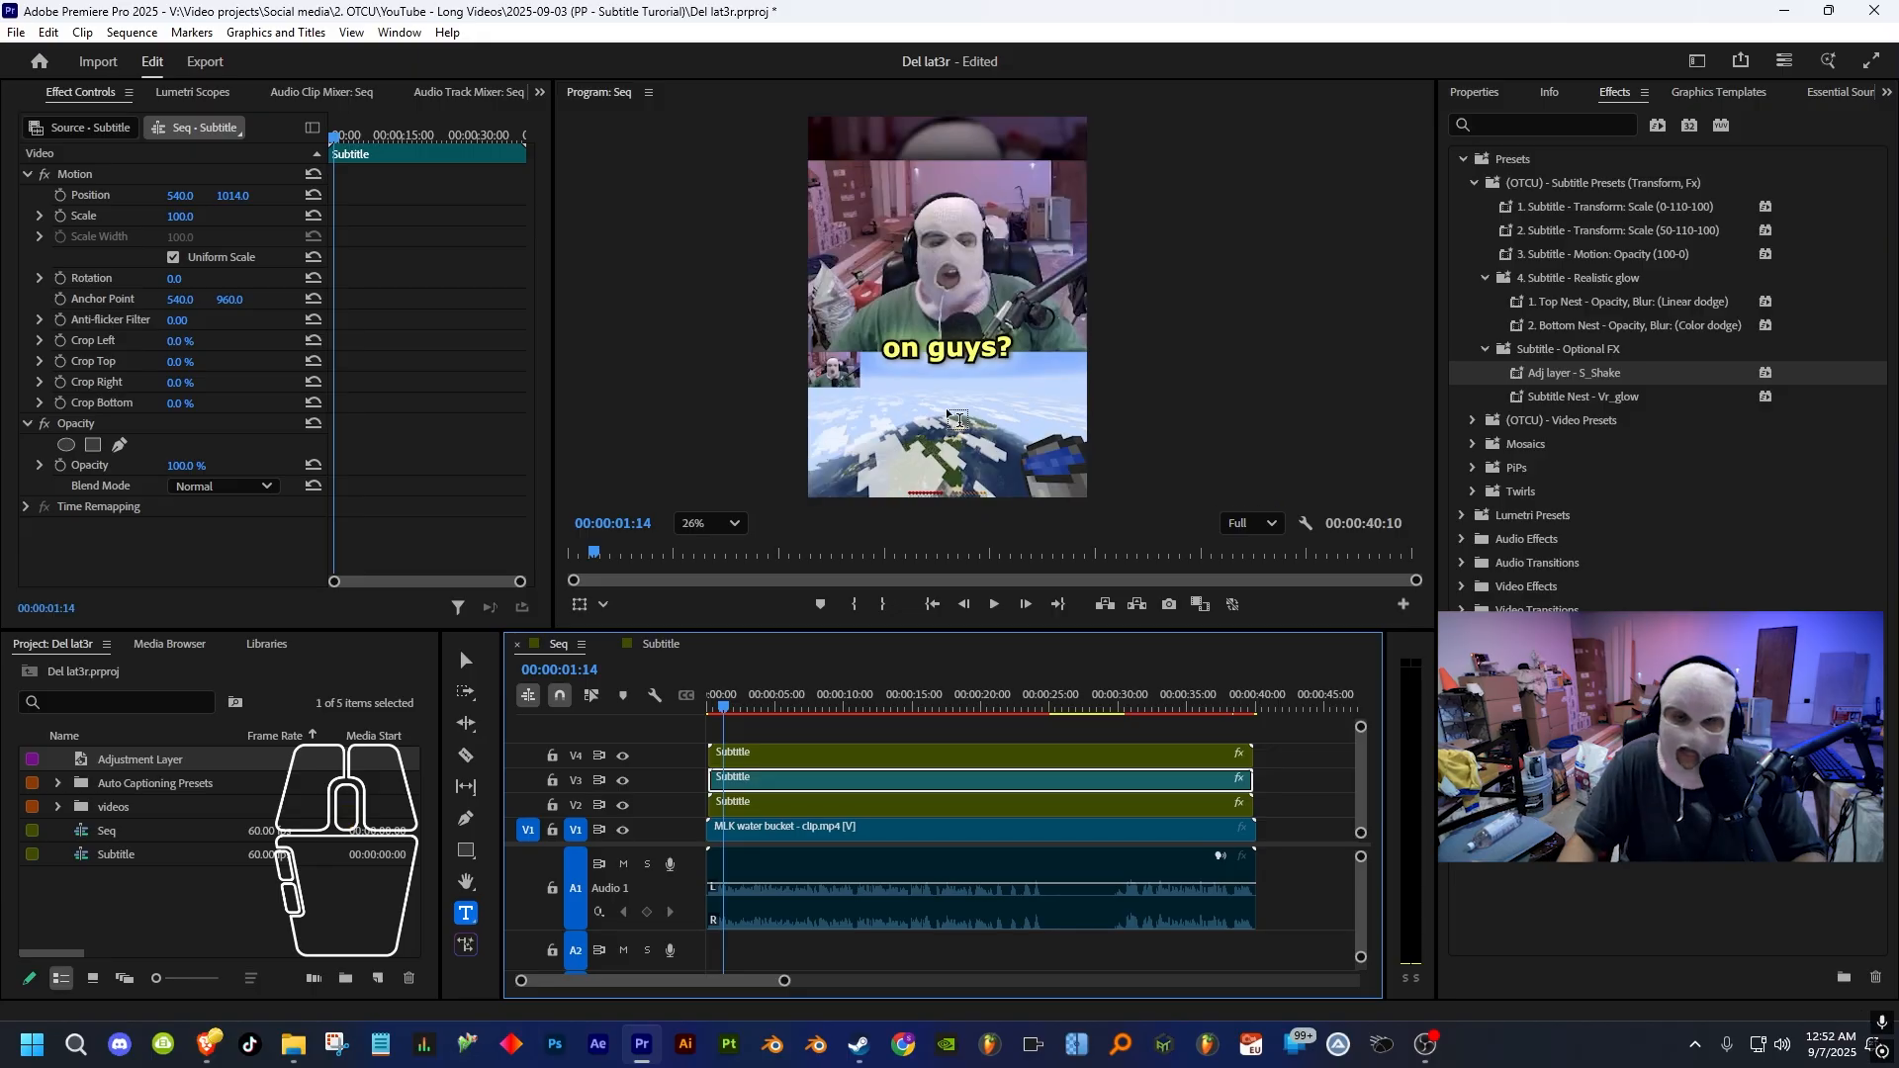
pyautogui.scroll(-1, 957, 418)
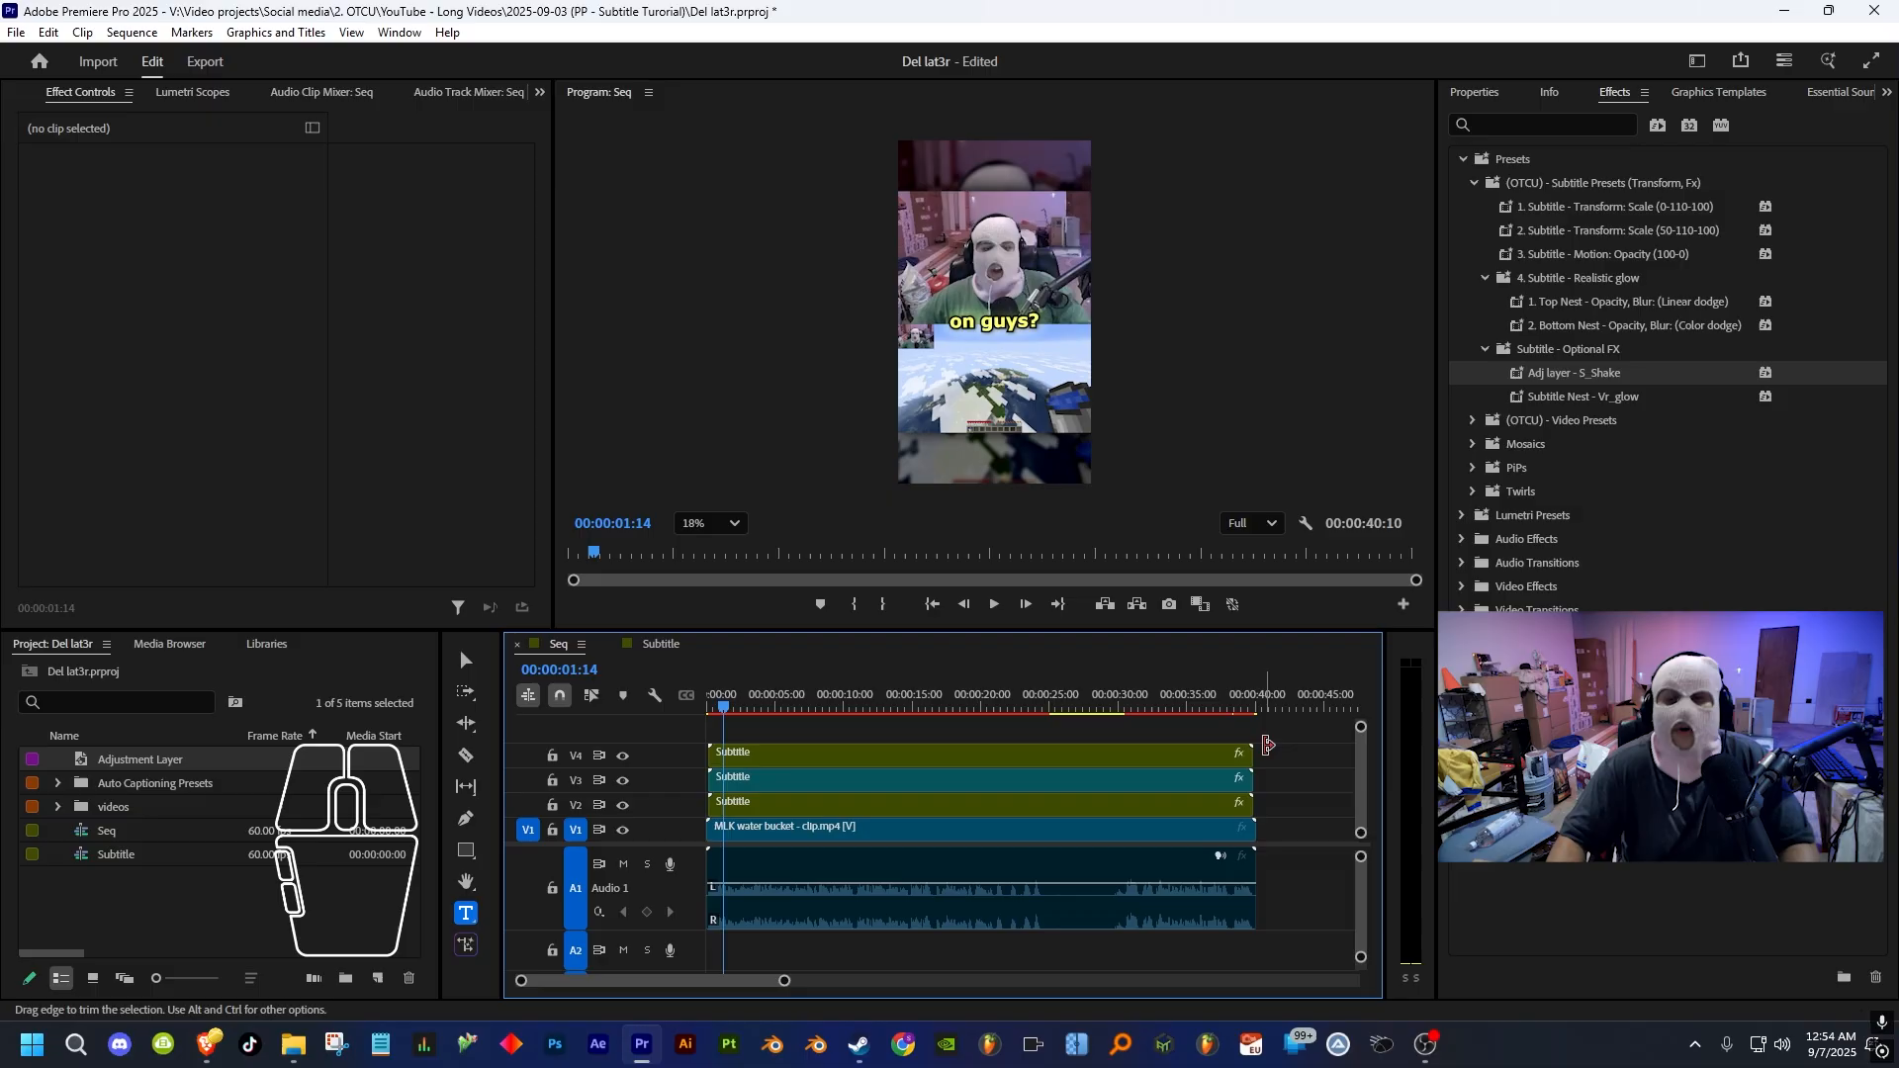
# - Disable the three stacked Subtitle nests on V2, V3 and V4 together
pyautogui.moveTo(1286, 732); pyautogui.dragTo(1217, 804)
pyautogui.hotkey('shift', 'e')
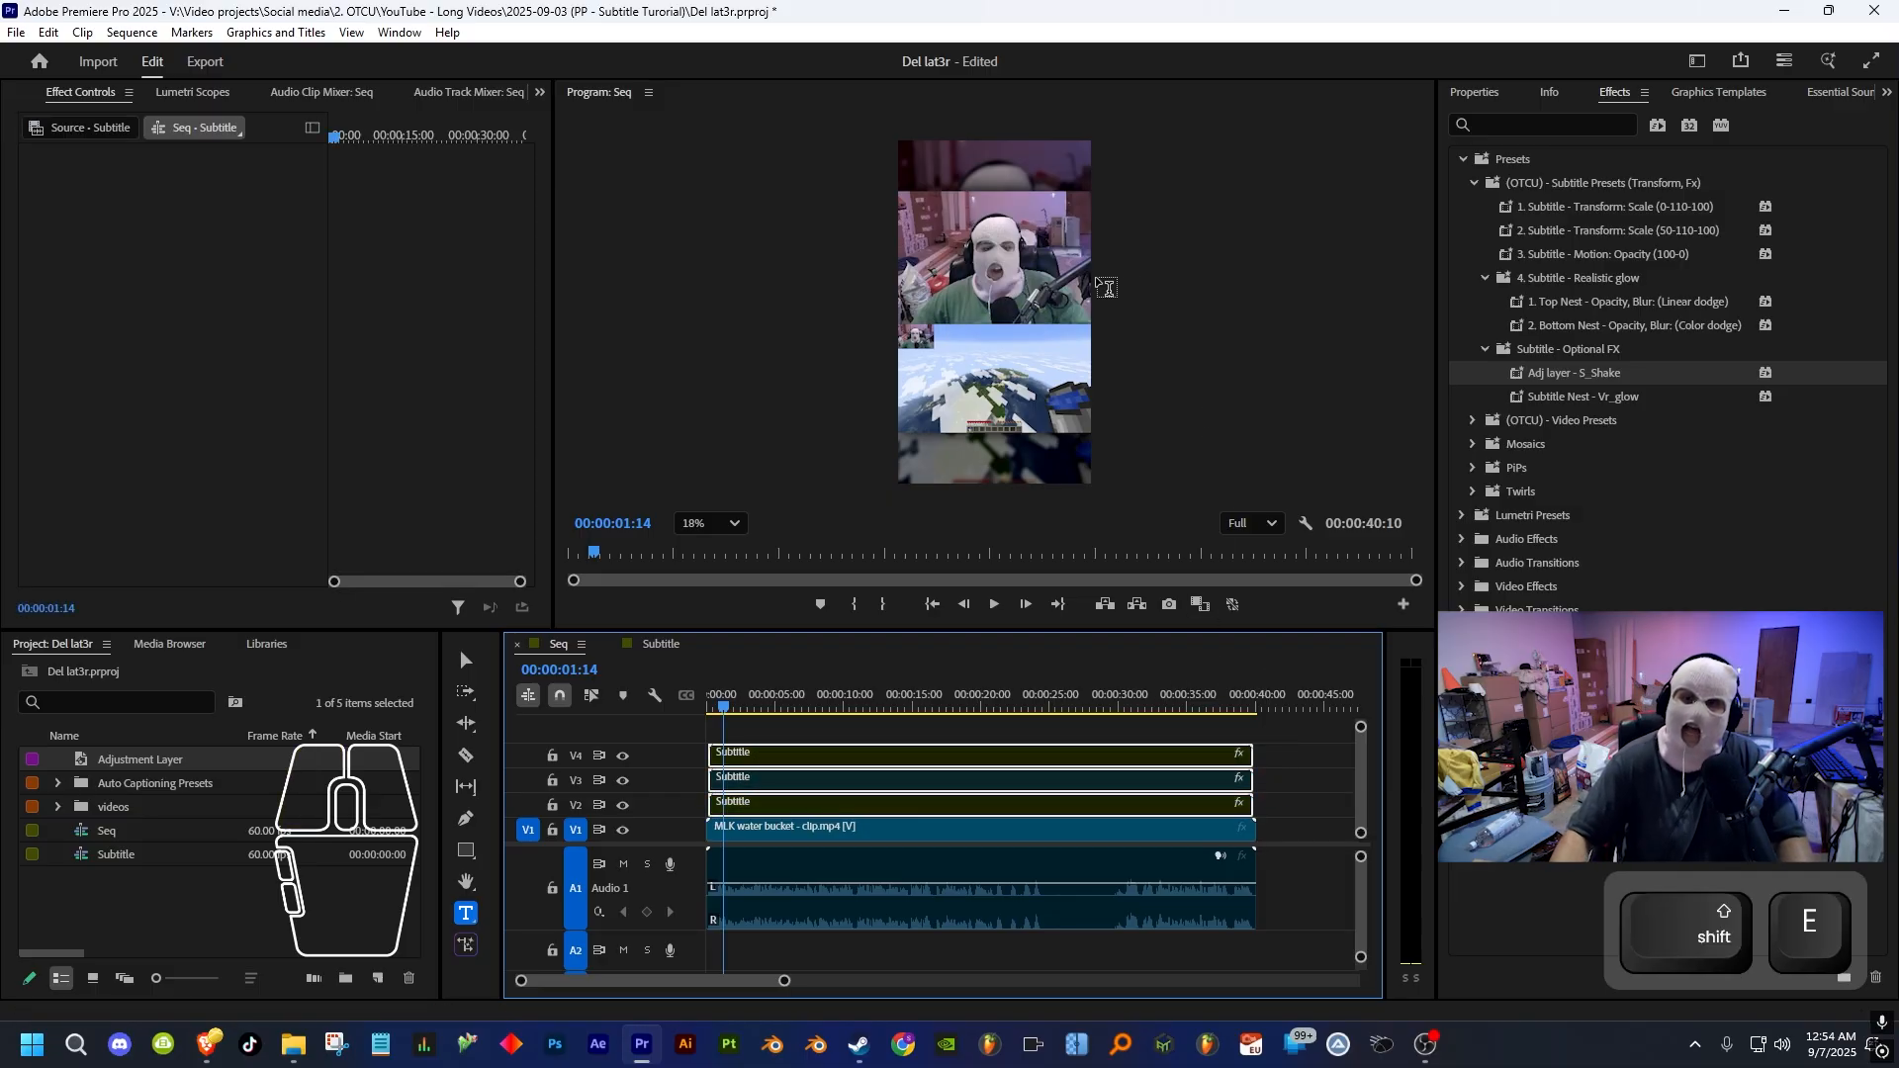
pyautogui.scroll(1, 1106, 288)
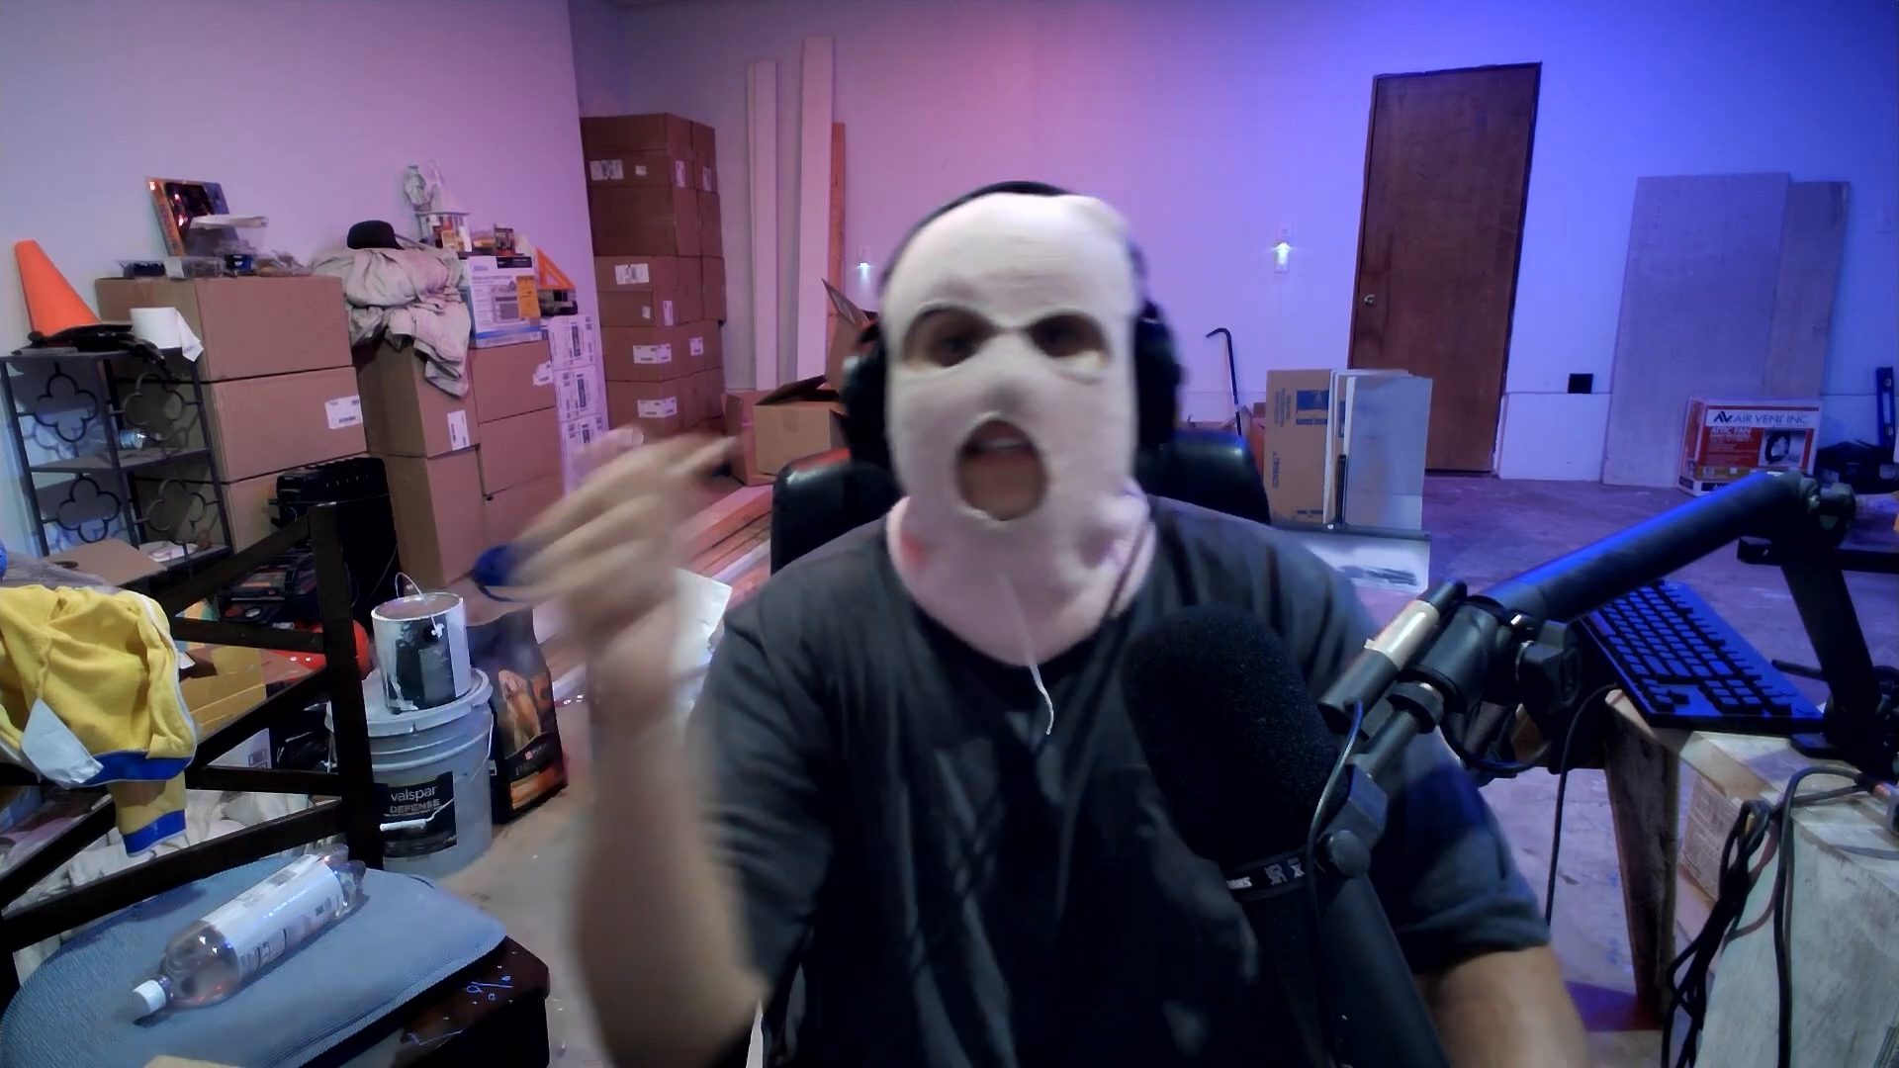